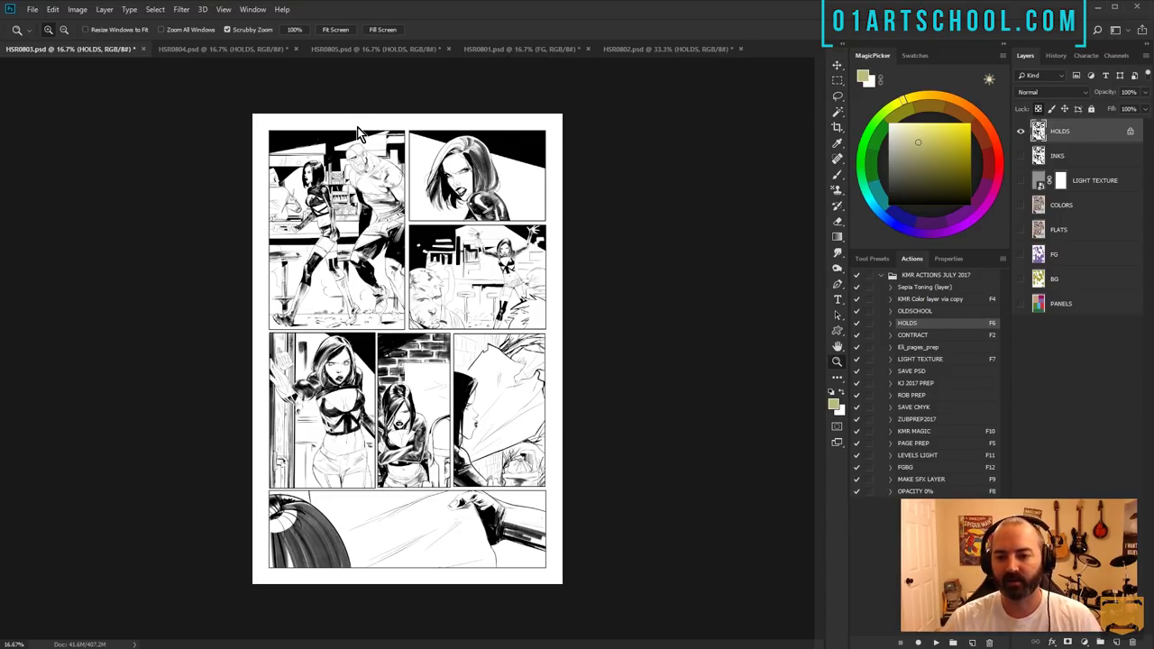
- Make the PANELS, BG, FG, FLATS, COLORS and LIGHT TEXTURE layers visible beneath the HOLDS line art
{"action": "left_click", "coordinate": [370, 208]}
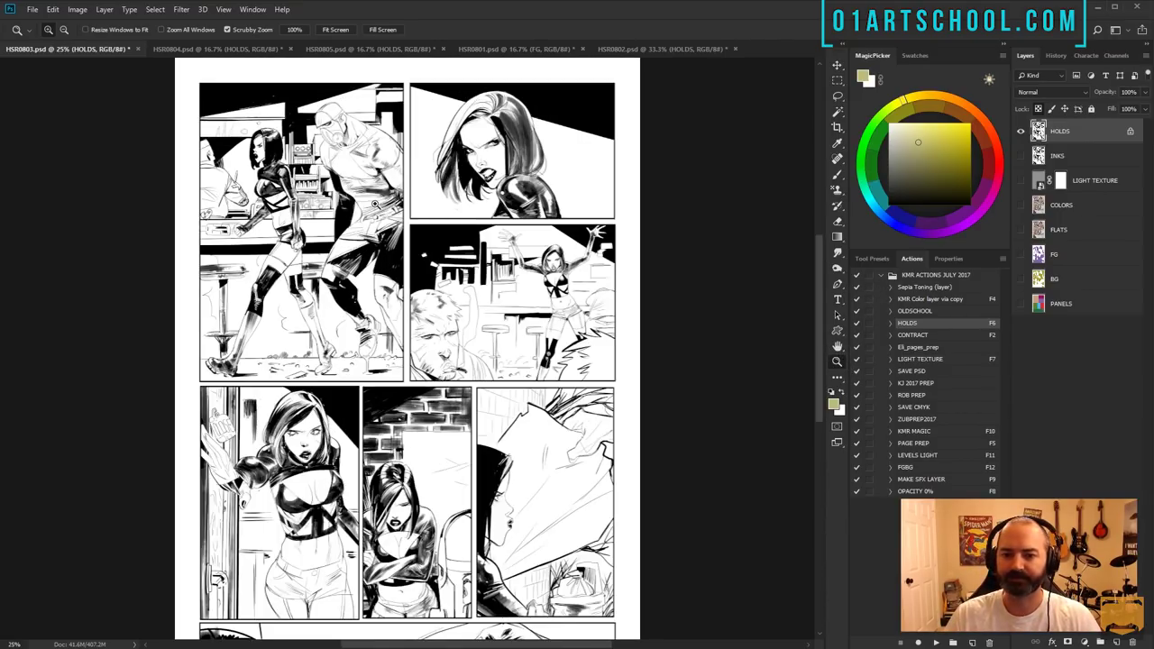
{"action": "left_click_drag", "start_coordinate": [375, 204], "coordinate": [367, 286]}
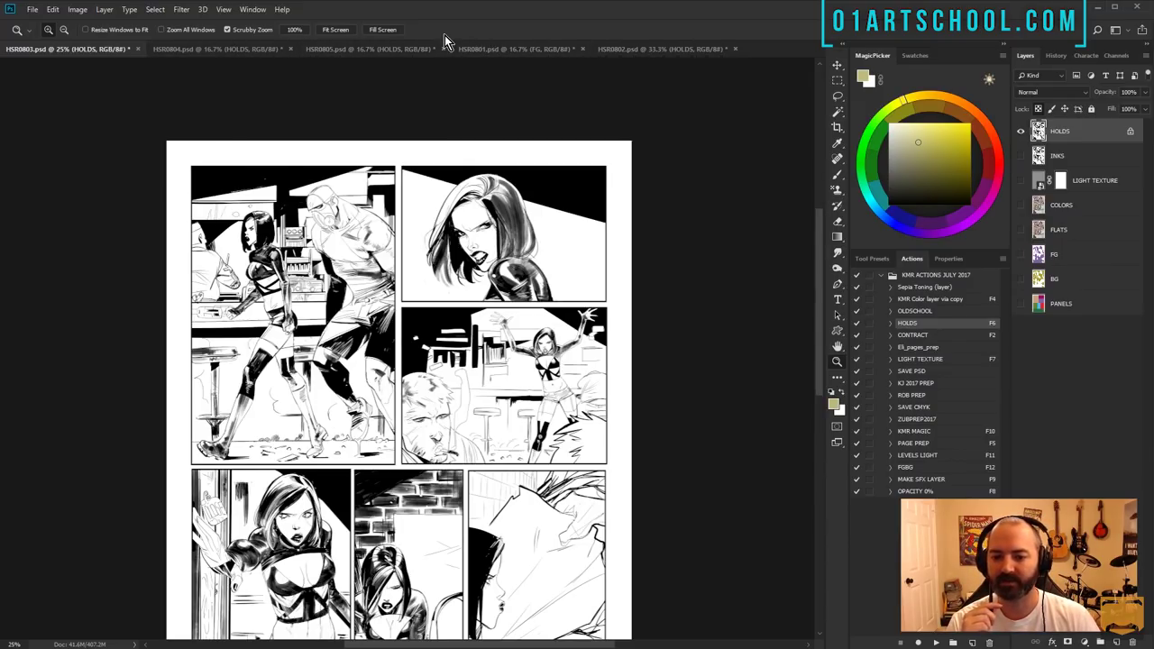
{"action": "left_click", "coordinate": [603, 129]}
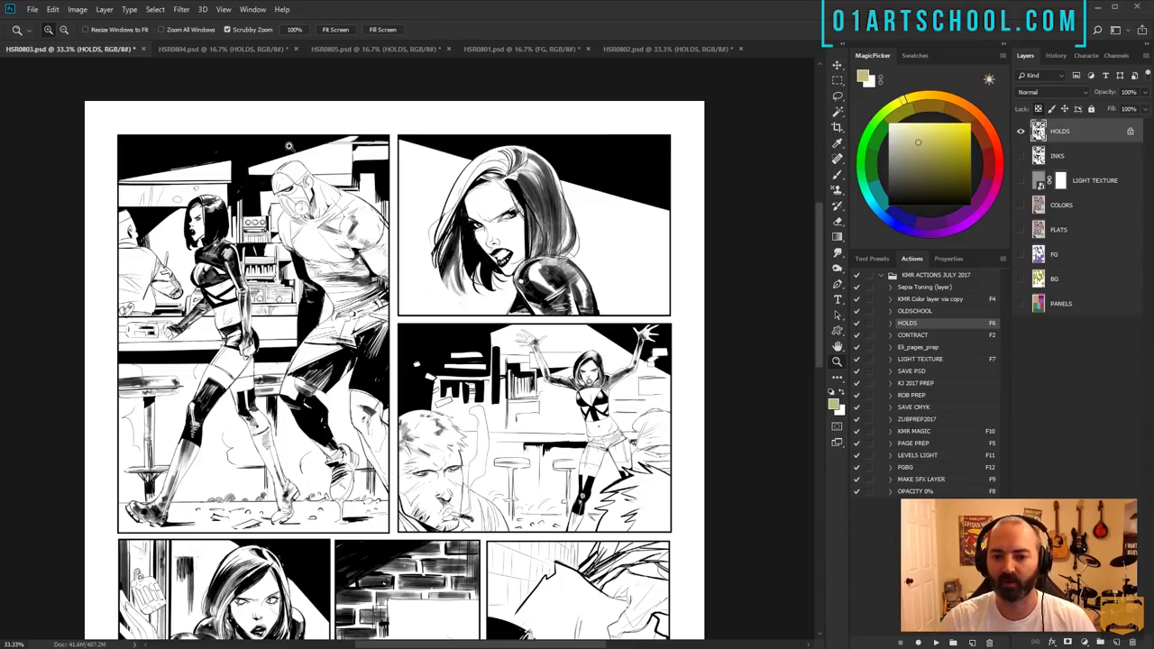
{"action": "left_click_drag", "start_coordinate": [441, 307], "coordinate": [460, 219]}
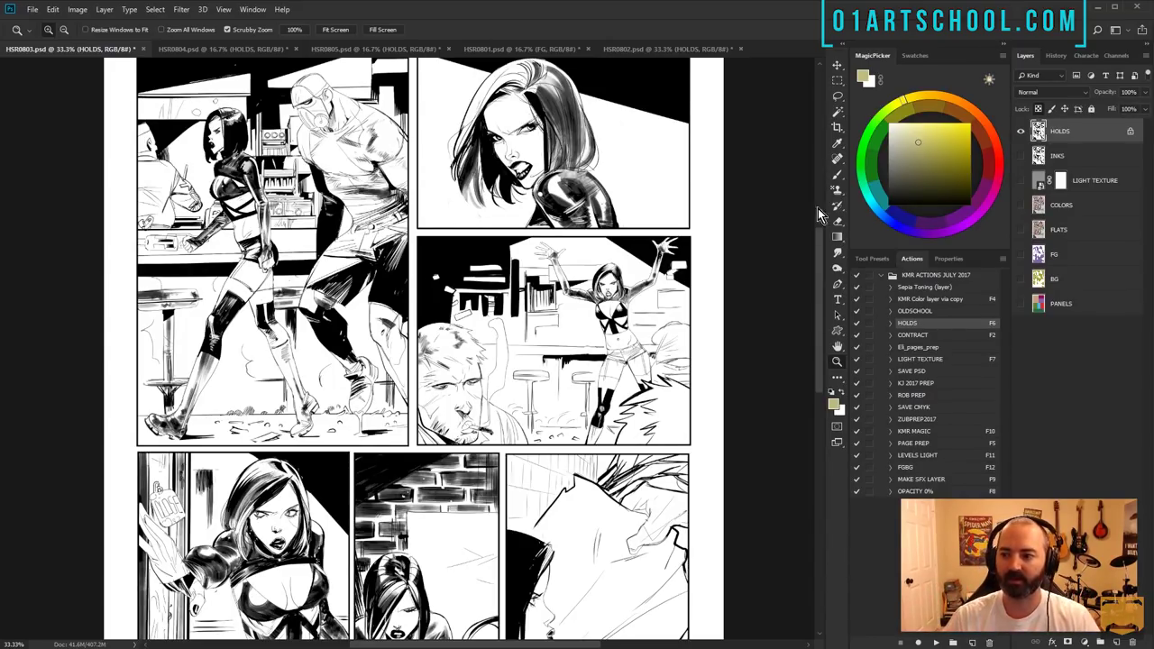
{"action": "left_click_drag", "start_coordinate": [1021, 255], "coordinate": [1021, 301]}
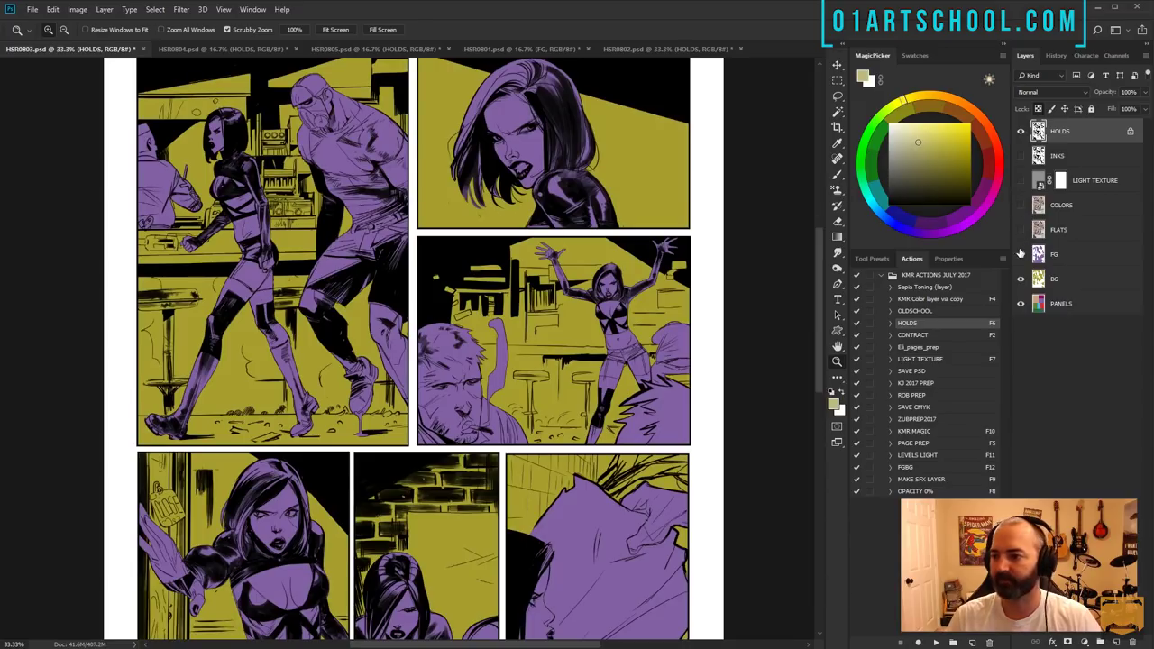
{"action": "left_click_drag", "start_coordinate": [550, 308], "coordinate": [551, 340]}
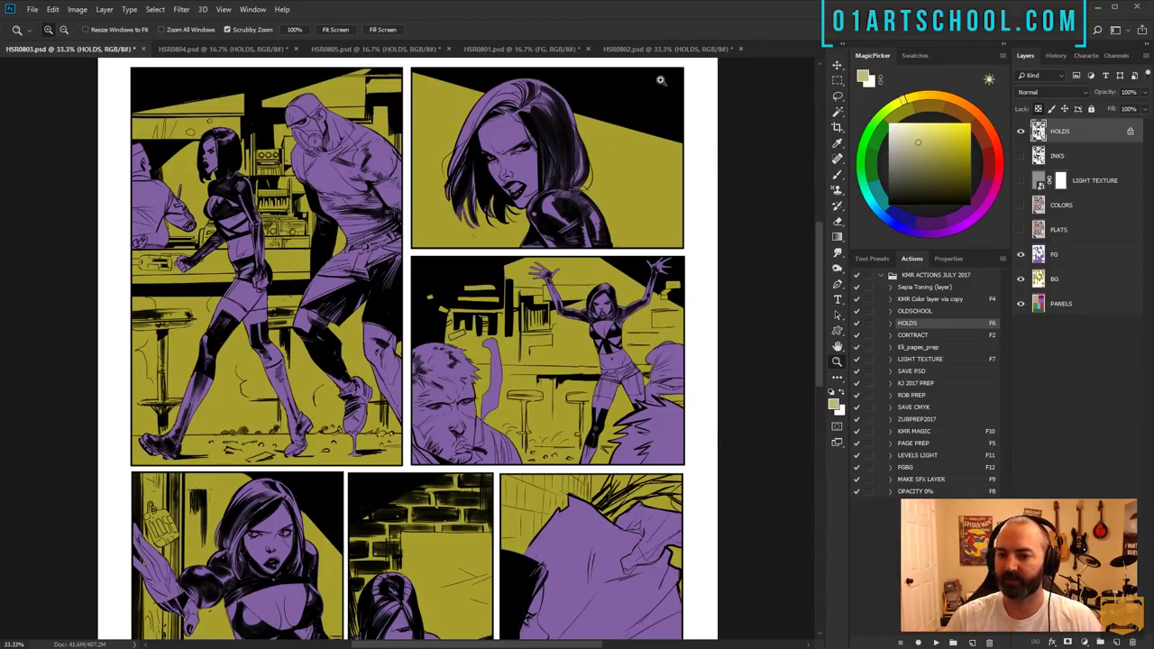
{"action": "left_click_drag", "start_coordinate": [1020, 180], "coordinate": [1020, 241]}
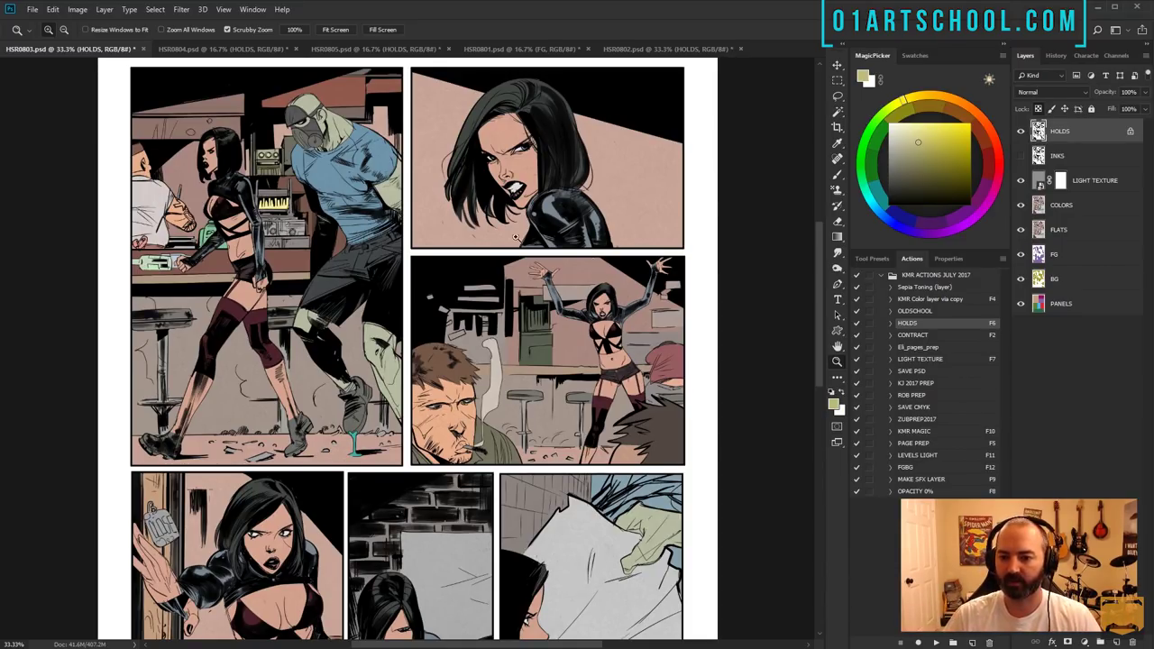
- Examine the coloured upper panels up close, from the woman's portrait to the bar scene with her raised arms
{"action": "left_click_drag", "start_coordinate": [514, 327], "coordinate": [500, 231]}
{"action": "left_click_drag", "start_coordinate": [472, 303], "coordinate": [397, 489]}
{"action": "left_click", "coordinate": [491, 285]}
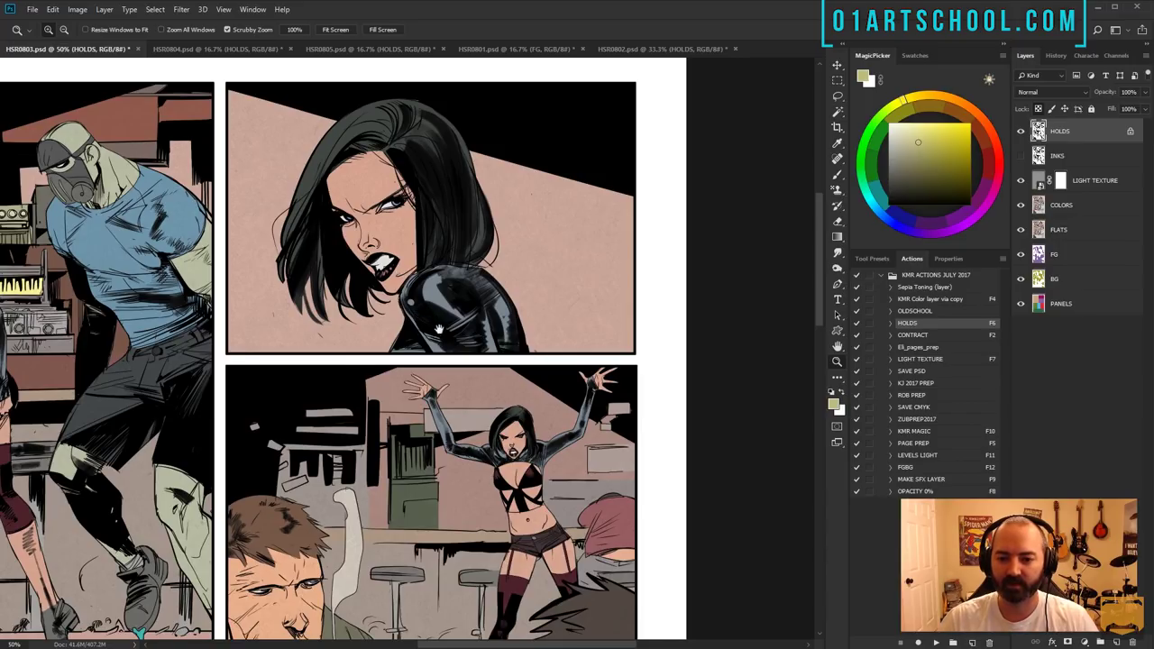
{"action": "left_click_drag", "start_coordinate": [439, 329], "coordinate": [449, 224]}
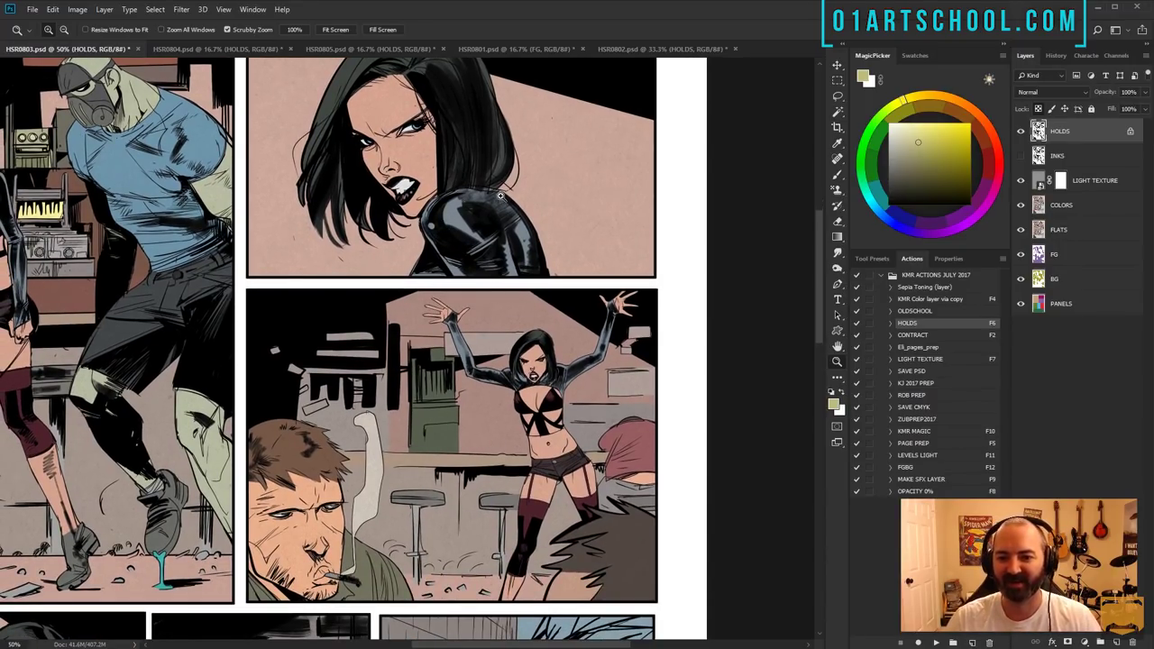
{"action": "left_click_drag", "start_coordinate": [483, 345], "coordinate": [477, 179]}
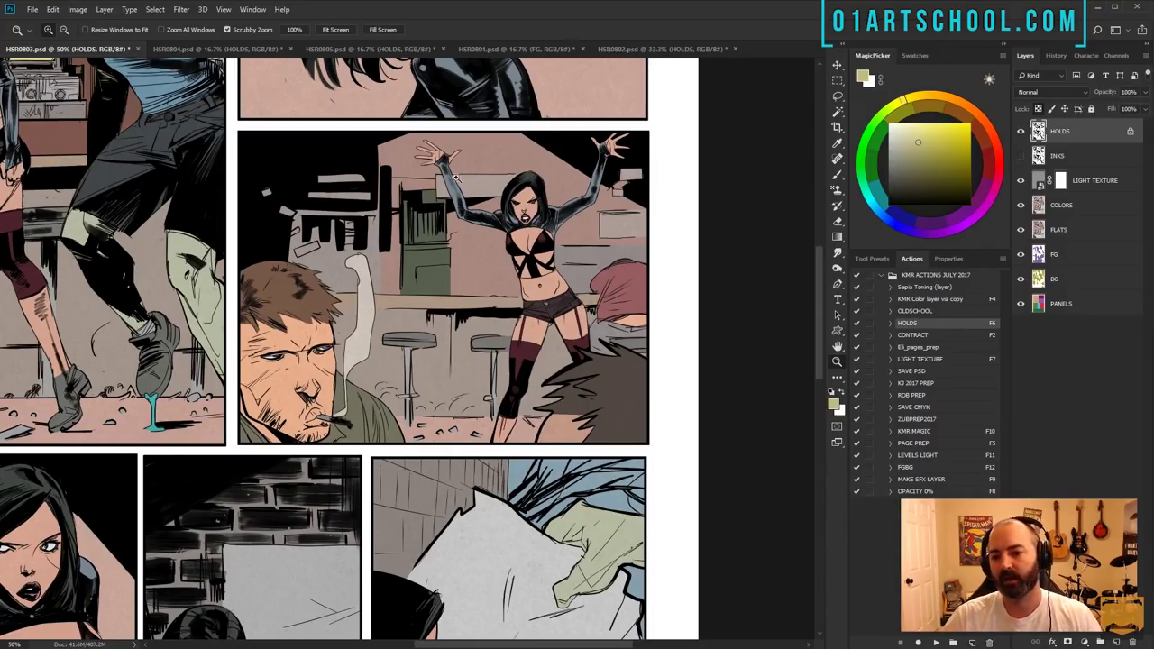
{"action": "left_click_drag", "start_coordinate": [486, 329], "coordinate": [416, 370]}
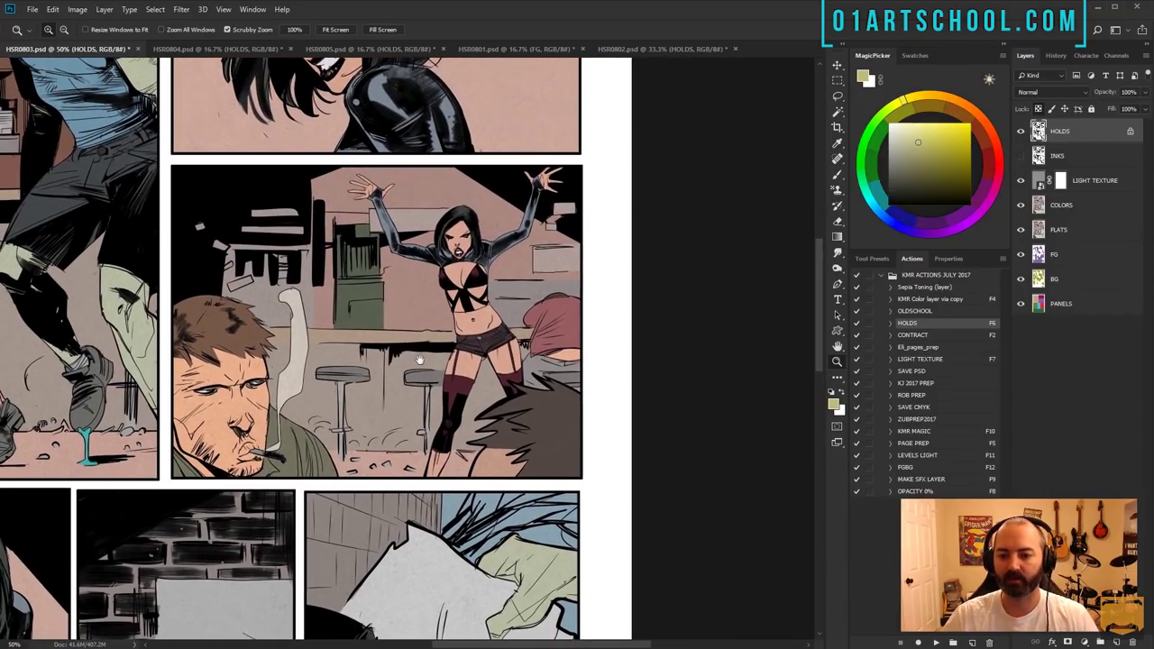
{"action": "left_click", "coordinate": [442, 347]}
{"action": "left_click_drag", "start_coordinate": [470, 274], "coordinate": [535, 259]}
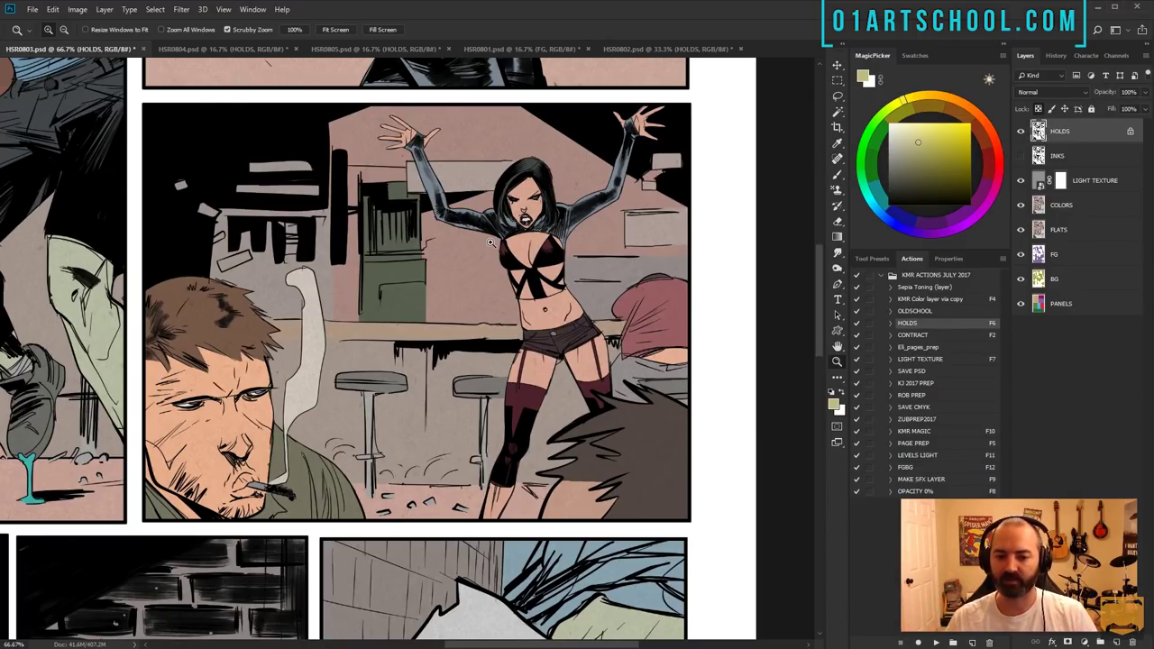
- Add a new layer above HOLDS and load the 01 - DAVE STEWART brush preset for painting
{"action": "key", "text": "b"}
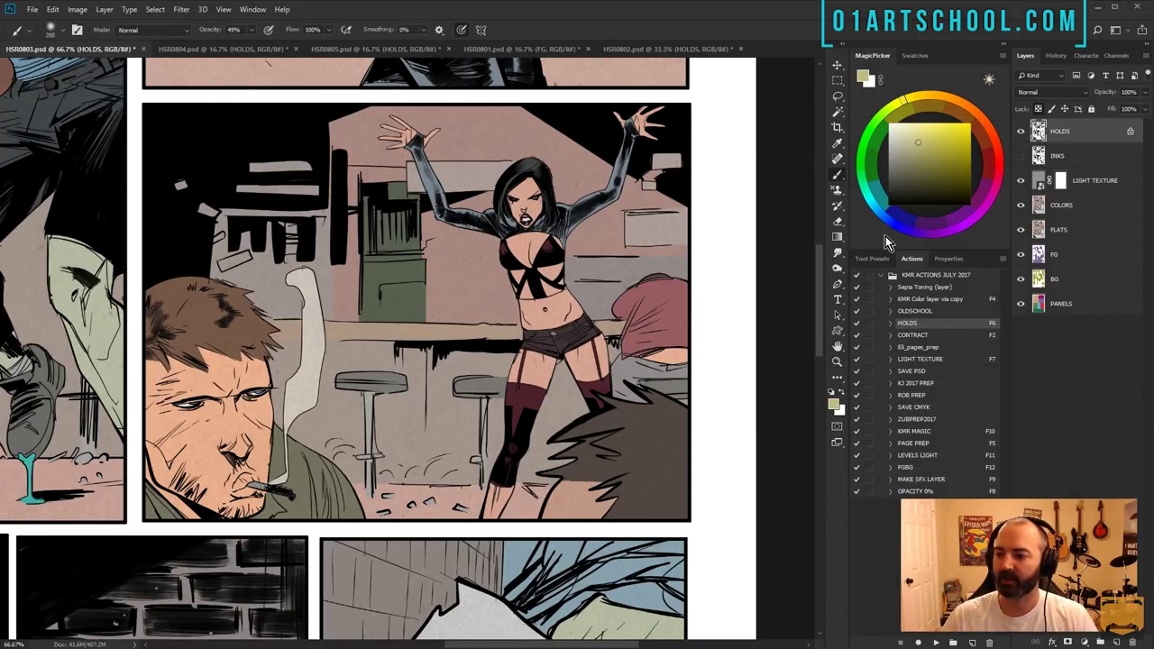
{"action": "left_click", "coordinate": [870, 258]}
{"action": "left_click", "coordinate": [922, 308]}
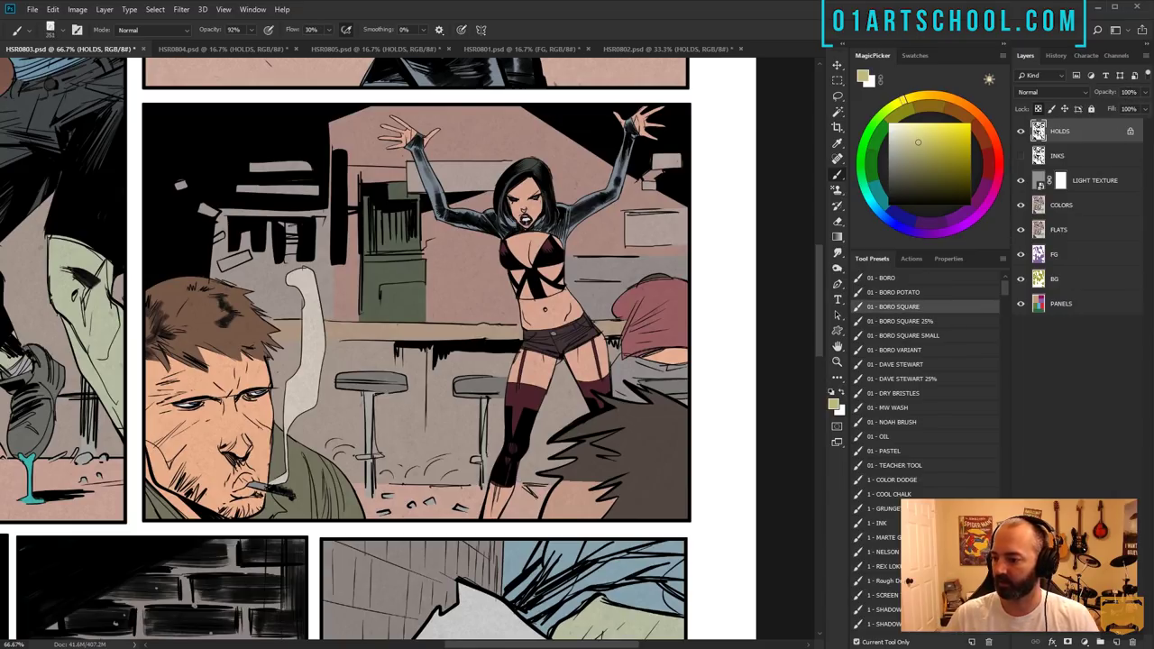
{"action": "left_click", "coordinate": [1118, 642]}
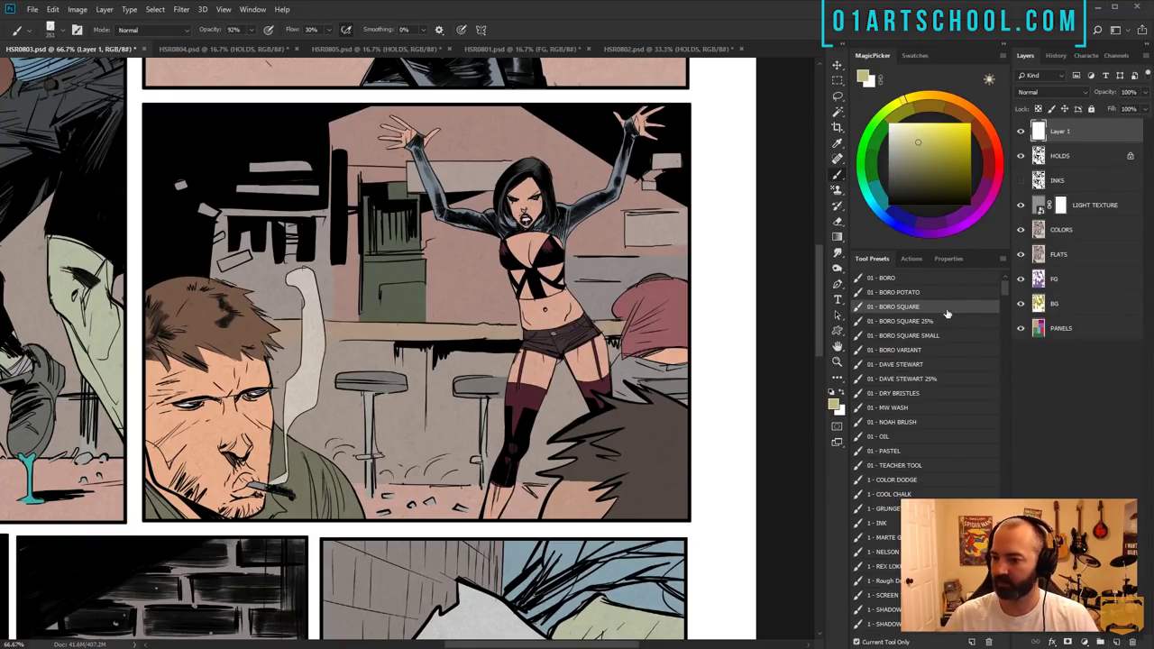
{"action": "left_click", "coordinate": [915, 365]}
- Outline the smoking man and the dark-haired foreground head in the bar panel with thick red strokes
{"action": "mouse_move", "coordinate": [286, 254]}
{"action": "left_mouse_down"}
{"action": "mouse_move", "coordinate": [238, 270]}
{"action": "mouse_move", "coordinate": [240, 250]}
{"action": "left_mouse_up"}
{"action": "mouse_move", "coordinate": [139, 300]}
{"action": "left_mouse_down"}
{"action": "mouse_move", "coordinate": [268, 311]}
{"action": "mouse_move", "coordinate": [374, 451]}
{"action": "mouse_move", "coordinate": [383, 530]}
{"action": "mouse_move", "coordinate": [203, 532]}
{"action": "mouse_move", "coordinate": [325, 530]}
{"action": "left_mouse_up"}
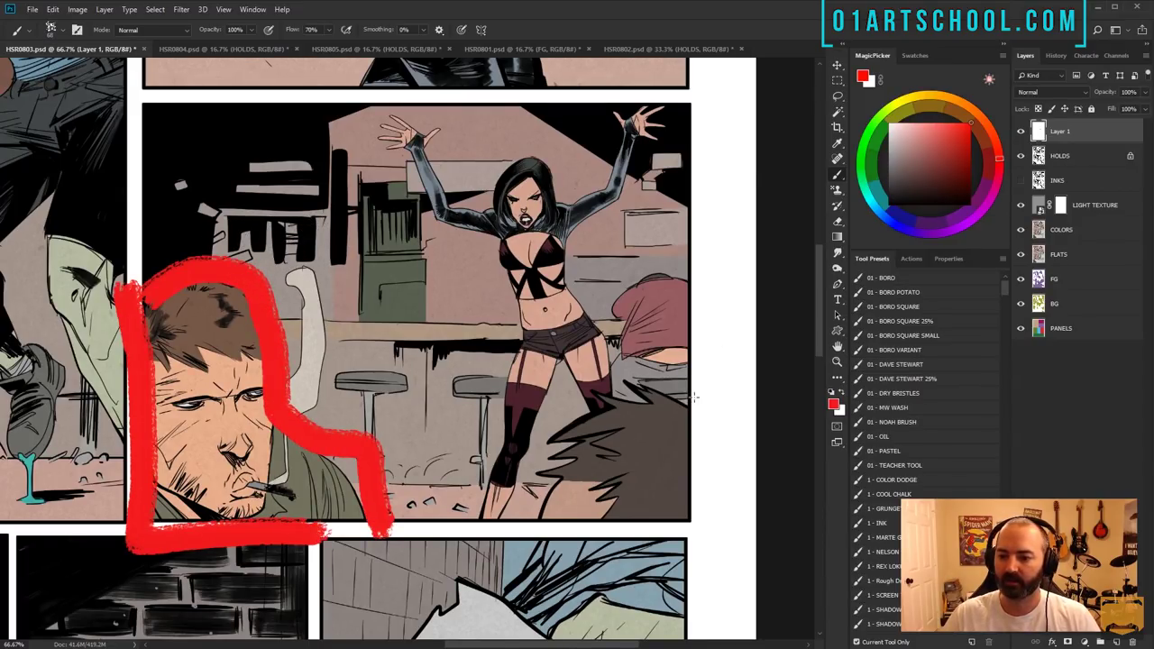
{"action": "mouse_move", "coordinate": [698, 396]}
{"action": "left_mouse_down"}
{"action": "mouse_move", "coordinate": [509, 519]}
{"action": "mouse_move", "coordinate": [717, 515]}
{"action": "left_mouse_up"}
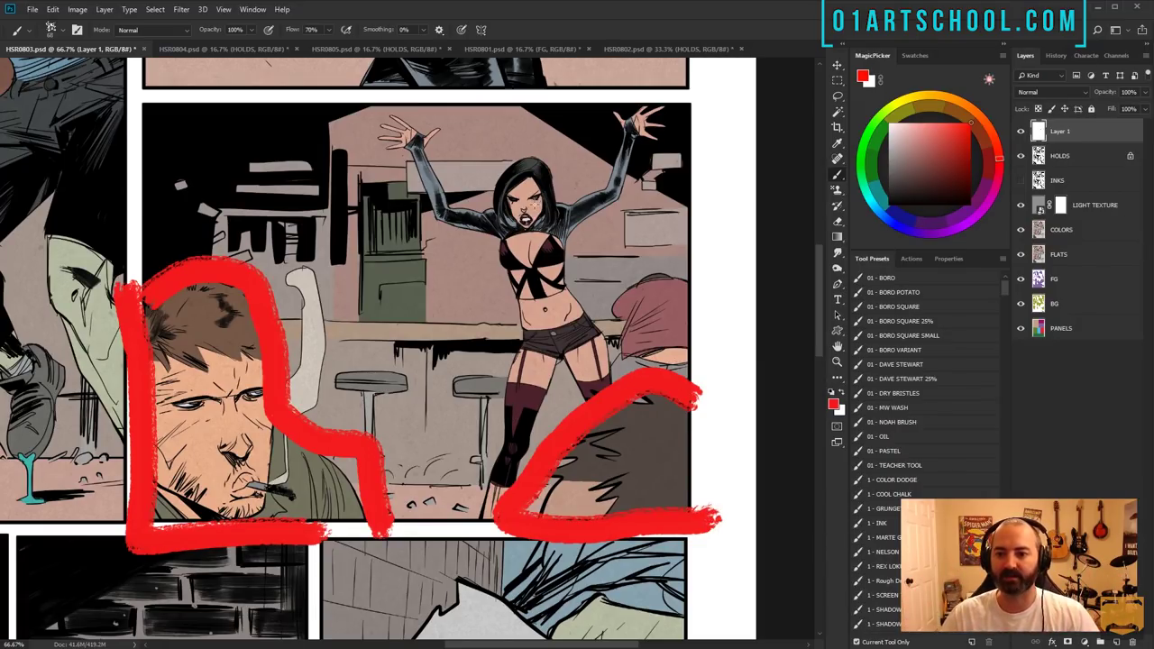
- Try red marks around the woman with raised arms and the bar background, undoing the strokes
{"action": "left_click_drag", "start_coordinate": [575, 149], "coordinate": [622, 257]}
{"action": "key", "text": "ctrl+z"}
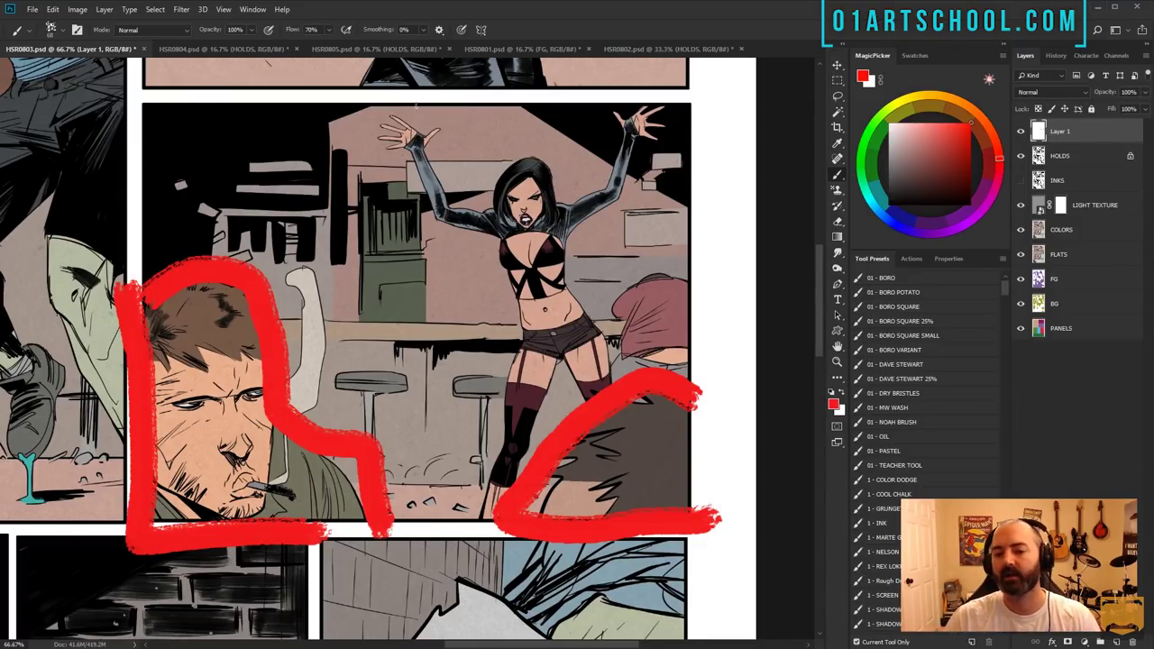
{"action": "mouse_move", "coordinate": [363, 312]}
{"action": "left_mouse_down"}
{"action": "mouse_move", "coordinate": [477, 196]}
{"action": "mouse_move", "coordinate": [480, 142]}
{"action": "left_mouse_up"}
{"action": "key", "text": "ctrl+z"}
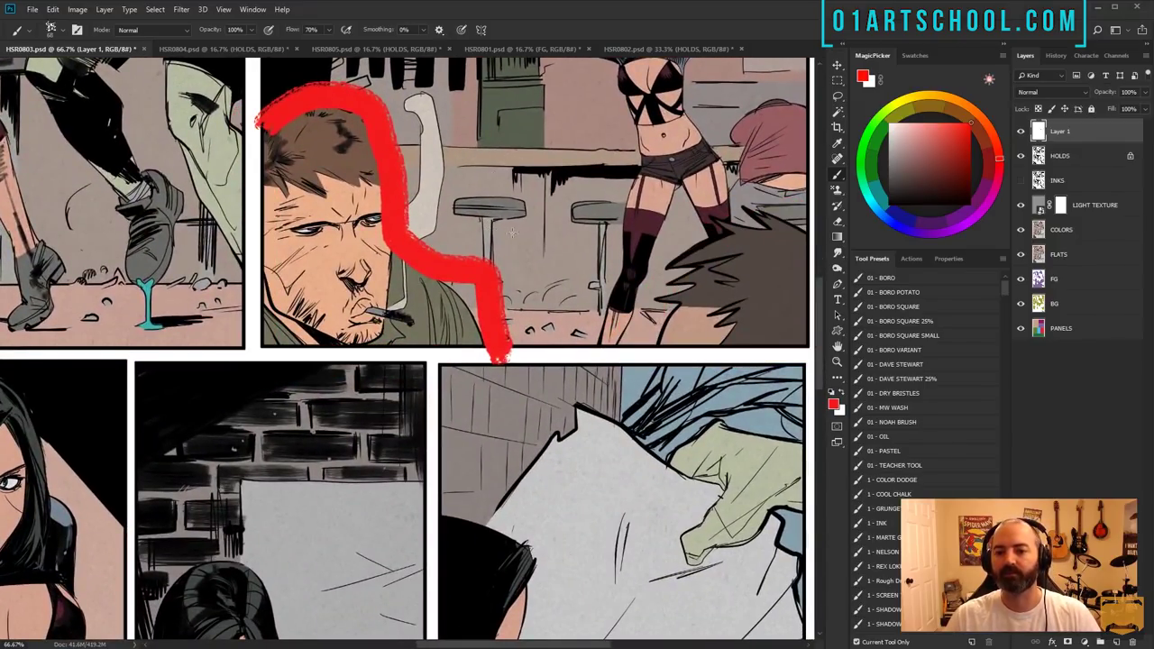
- Examine the colouring of the three middle panels and the wide bottom panel of the page
{"action": "key", "text": "z"}
{"action": "left_click", "coordinate": [501, 357], "text": "alt"}
{"action": "left_click_drag", "start_coordinate": [397, 505], "coordinate": [585, 207]}
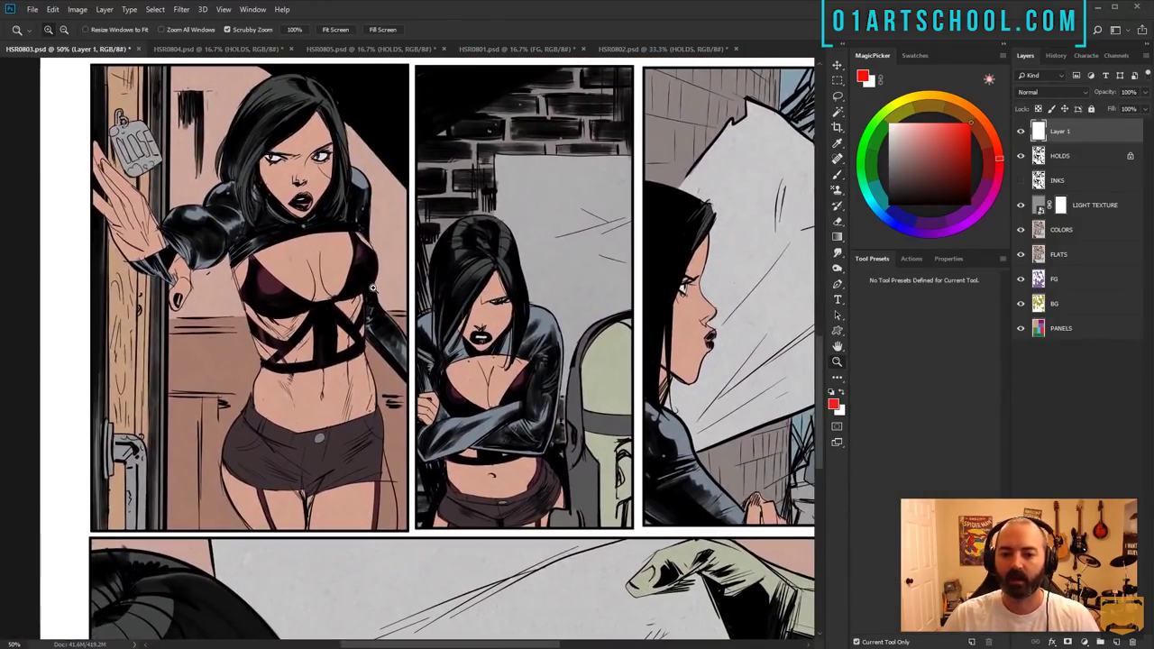
{"action": "left_click_drag", "start_coordinate": [487, 275], "coordinate": [329, 289]}
{"action": "left_click_drag", "start_coordinate": [529, 311], "coordinate": [511, 303]}
{"action": "left_click_drag", "start_coordinate": [417, 383], "coordinate": [516, 65]}
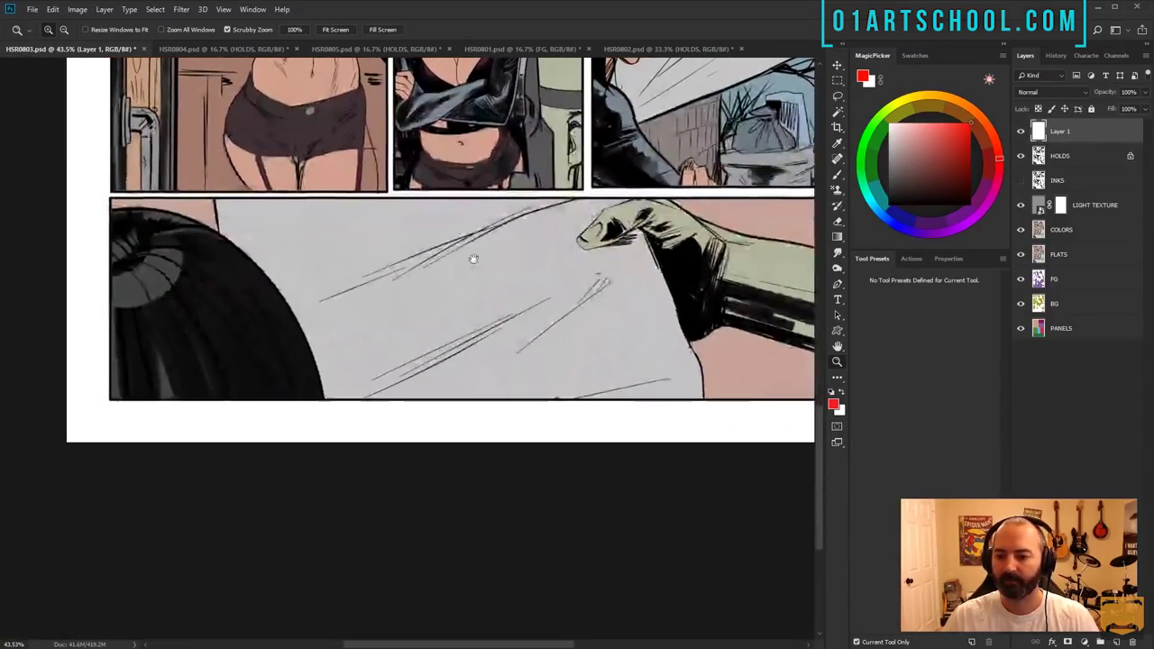
{"action": "left_click_drag", "start_coordinate": [505, 272], "coordinate": [431, 492]}
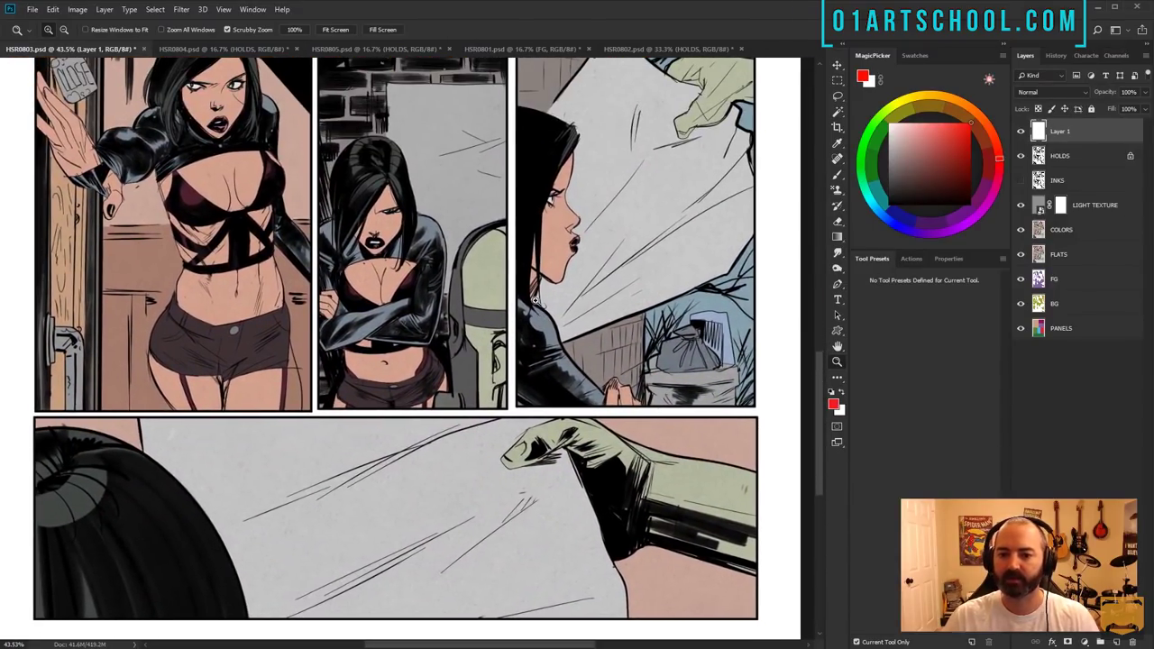
- Switch to HSR0804.psd and make its PANELS, BG, FG, FLATS, COLORS and LIGHT TEXTURE layers visible
{"action": "left_click", "coordinate": [229, 49]}
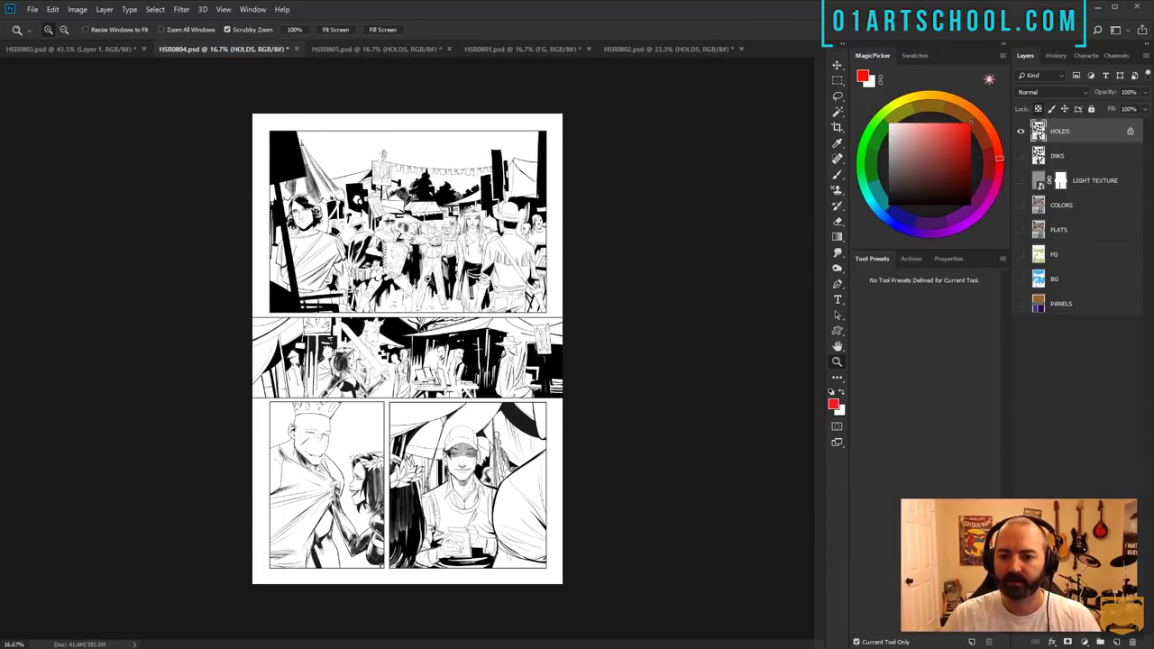
{"action": "scroll", "coordinate": [485, 382], "scroll_direction": "up", "scroll_amount": 2}
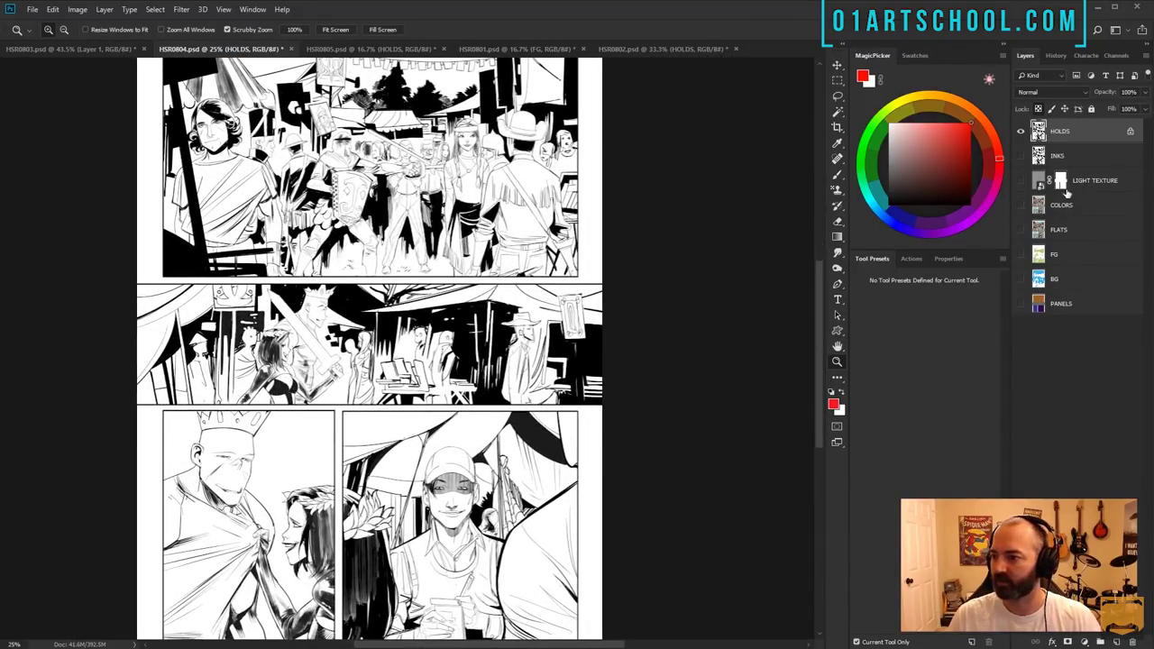
{"action": "left_click_drag", "start_coordinate": [1021, 303], "coordinate": [1021, 184]}
{"action": "scroll", "coordinate": [424, 278], "scroll_direction": "up", "scroll_amount": 3}
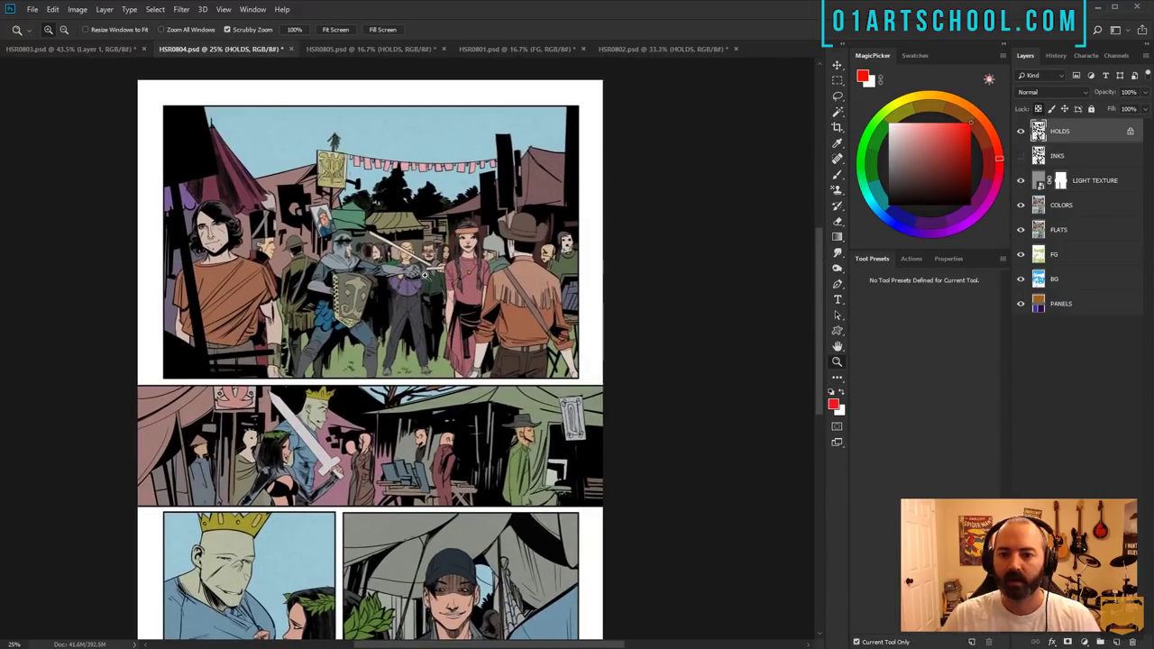
{"action": "left_click", "coordinate": [424, 276]}
{"action": "left_click_drag", "start_coordinate": [463, 232], "coordinate": [531, 294]}
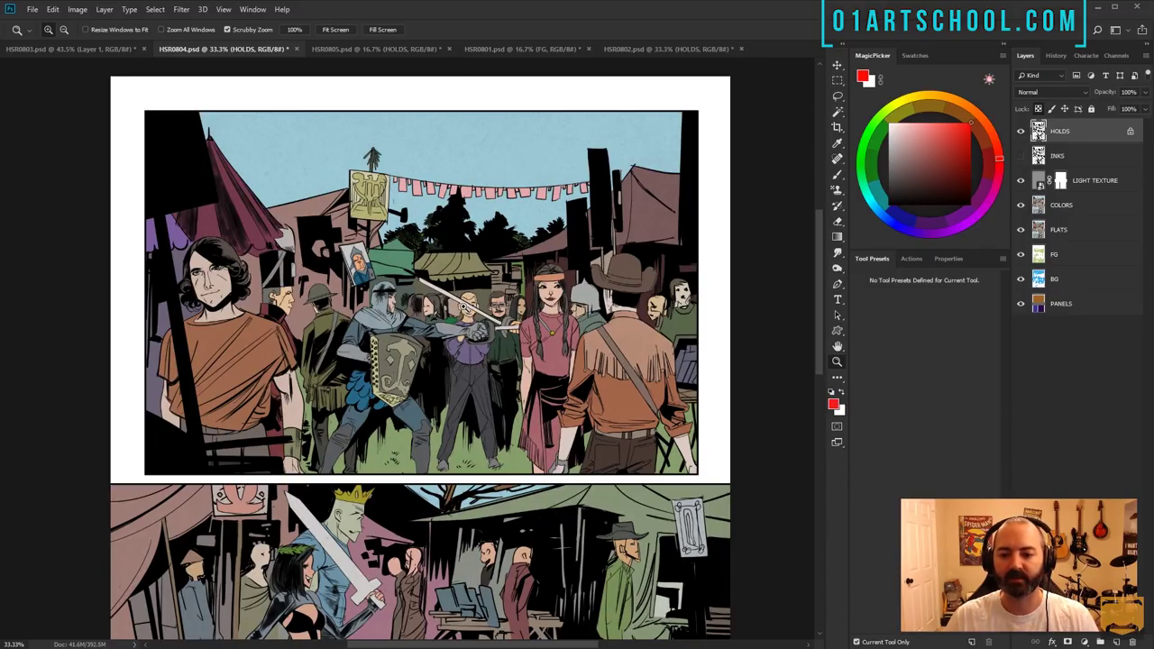
{"action": "key", "text": "b"}
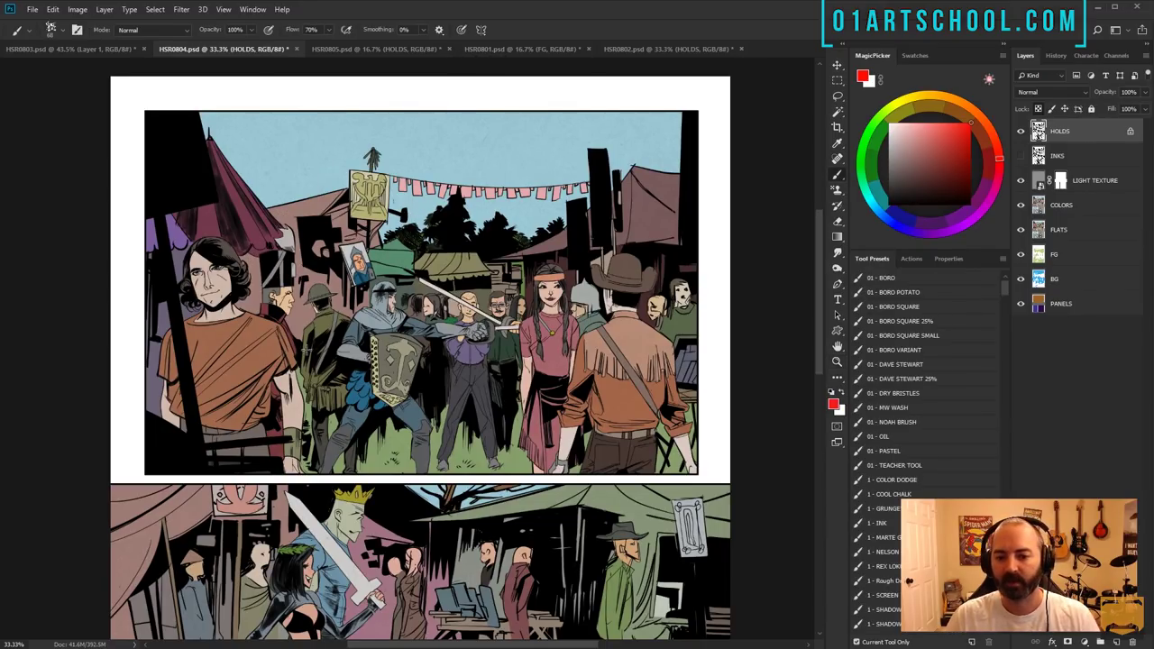
{"action": "left_click_drag", "start_coordinate": [223, 332], "coordinate": [667, 293]}
{"action": "key", "text": "ctrl+z"}
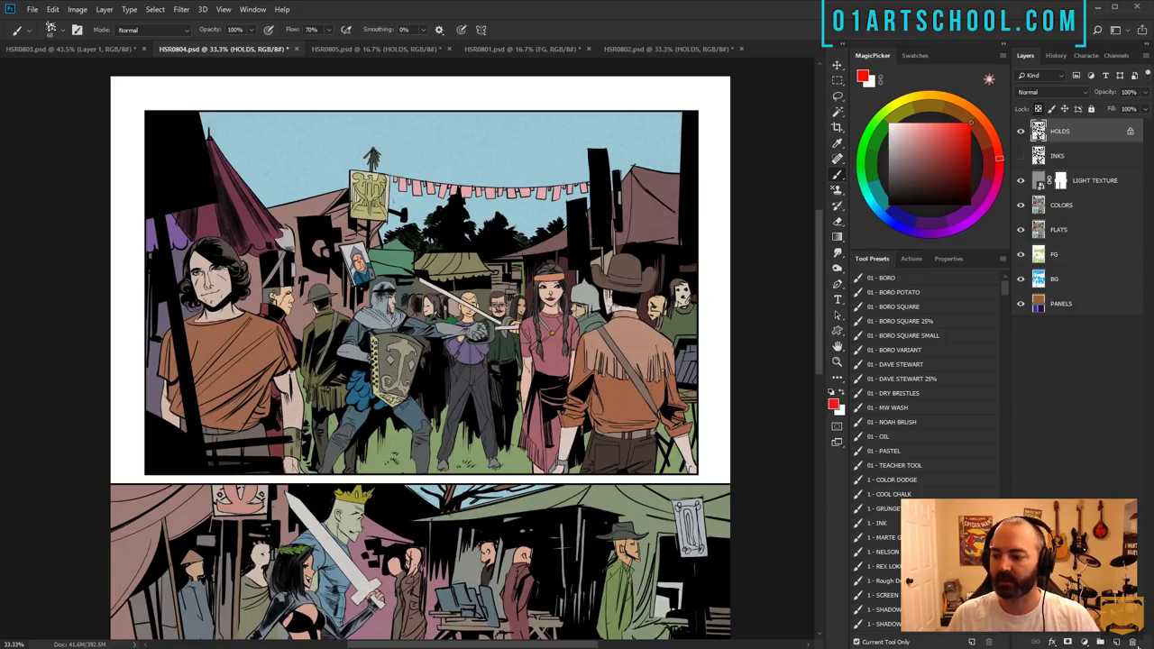
- Add a new layer above HOLDS, test a red brush stroke on it and undo the stroke
{"action": "key", "text": "ctrl+shift+alt+n"}
{"action": "mouse_move", "coordinate": [217, 326]}
{"action": "left_mouse_down"}
{"action": "mouse_move", "coordinate": [546, 266]}
{"action": "mouse_move", "coordinate": [493, 423]}
{"action": "mouse_move", "coordinate": [177, 316]}
{"action": "left_mouse_up"}
{"action": "key", "text": "ctrl+z"}
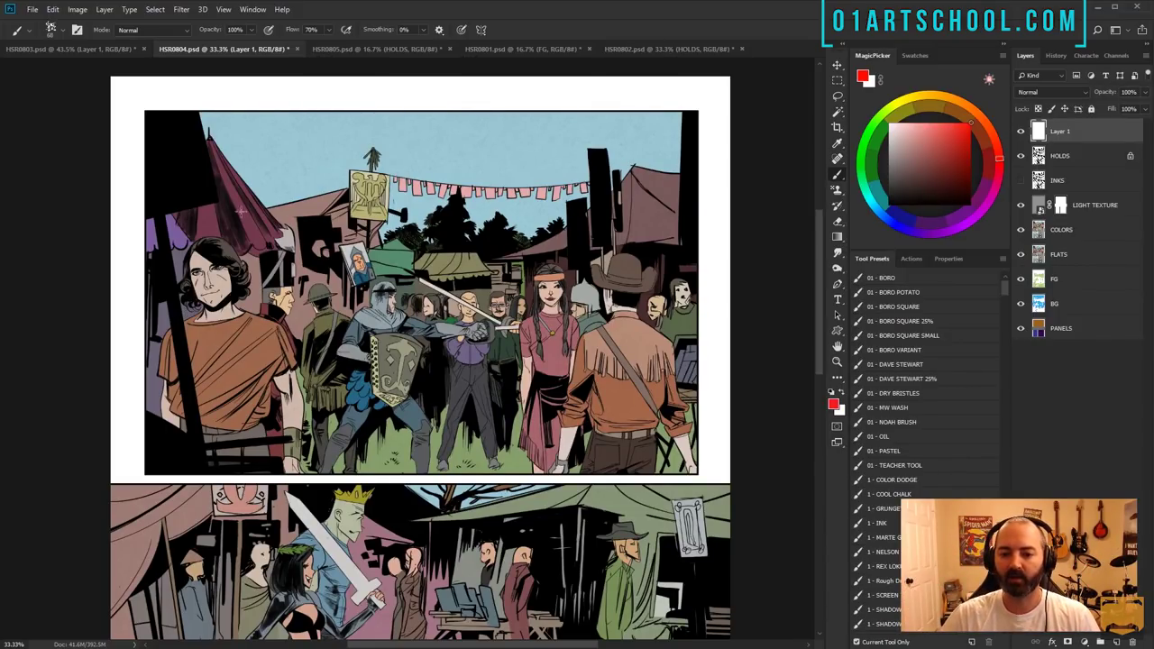
- Outline the long-haired man, the cowboy, the headband woman and the central crowd in red, and mark the area behind them
{"action": "mouse_move", "coordinate": [242, 280]}
{"action": "left_mouse_down"}
{"action": "mouse_move", "coordinate": [302, 356]}
{"action": "mouse_move", "coordinate": [305, 441]}
{"action": "left_mouse_up"}
{"action": "mouse_move", "coordinate": [573, 408]}
{"action": "left_mouse_down"}
{"action": "mouse_move", "coordinate": [655, 262]}
{"action": "mouse_move", "coordinate": [702, 501]}
{"action": "left_mouse_up"}
{"action": "mouse_move", "coordinate": [570, 341]}
{"action": "left_mouse_down"}
{"action": "mouse_move", "coordinate": [530, 311]}
{"action": "mouse_move", "coordinate": [588, 475]}
{"action": "left_mouse_up"}
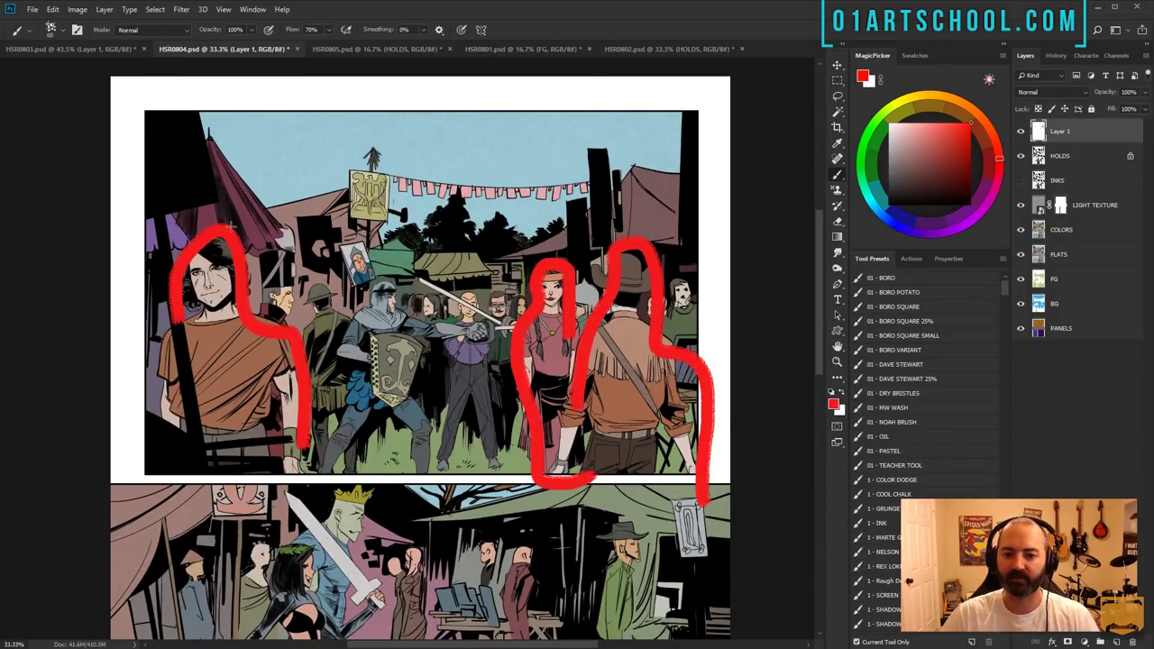
{"action": "mouse_move", "coordinate": [306, 318]}
{"action": "left_mouse_down"}
{"action": "mouse_move", "coordinate": [499, 268]}
{"action": "mouse_move", "coordinate": [537, 325]}
{"action": "mouse_move", "coordinate": [530, 442]}
{"action": "mouse_move", "coordinate": [305, 460]}
{"action": "left_mouse_up"}
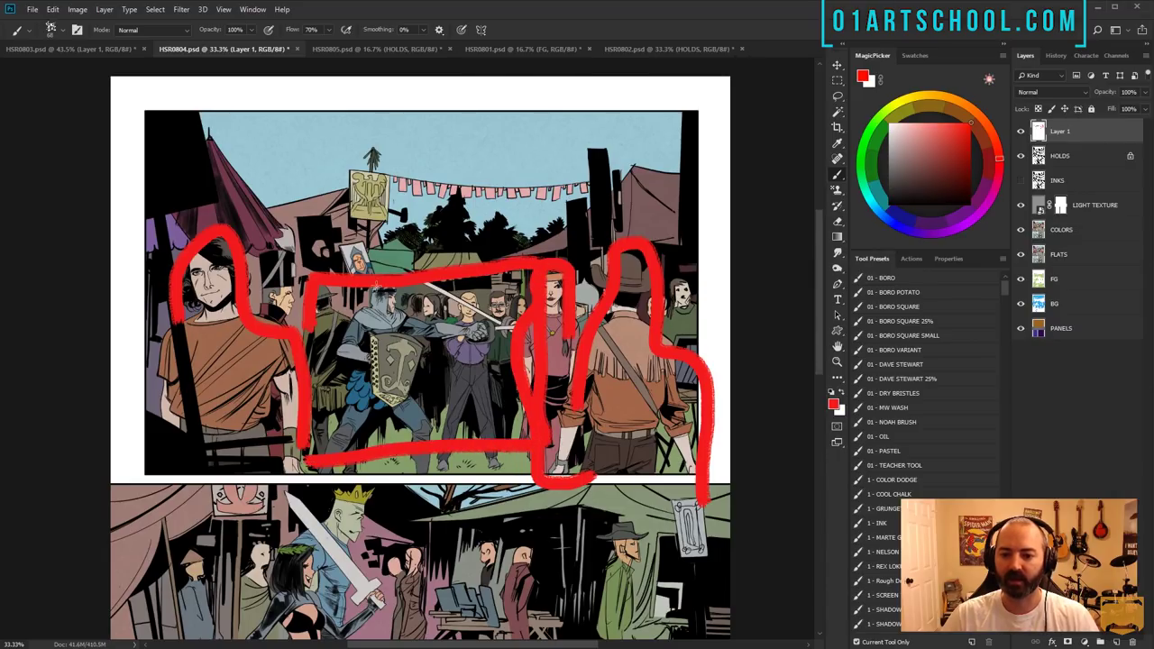
{"action": "left_click_drag", "start_coordinate": [292, 282], "coordinate": [267, 313]}
{"action": "mouse_move", "coordinate": [240, 178]}
{"action": "left_mouse_down"}
{"action": "mouse_move", "coordinate": [286, 212]}
{"action": "mouse_move", "coordinate": [317, 271]}
{"action": "mouse_move", "coordinate": [530, 261]}
{"action": "mouse_move", "coordinate": [586, 191]}
{"action": "mouse_move", "coordinate": [448, 173]}
{"action": "mouse_move", "coordinate": [236, 179]}
{"action": "left_mouse_up"}
- Undo all red outlines on the market panel, and try one more stroke in the sky before undoing it
{"action": "key", "text": "ctrl+alt+z"}
{"action": "key", "text": "ctrl+alt+z"}
{"action": "key", "text": "ctrl+alt+z"}
{"action": "key", "text": "ctrl+alt+z"}
{"action": "key", "text": "ctrl+alt+z"}
{"action": "key", "text": "ctrl+alt+z"}
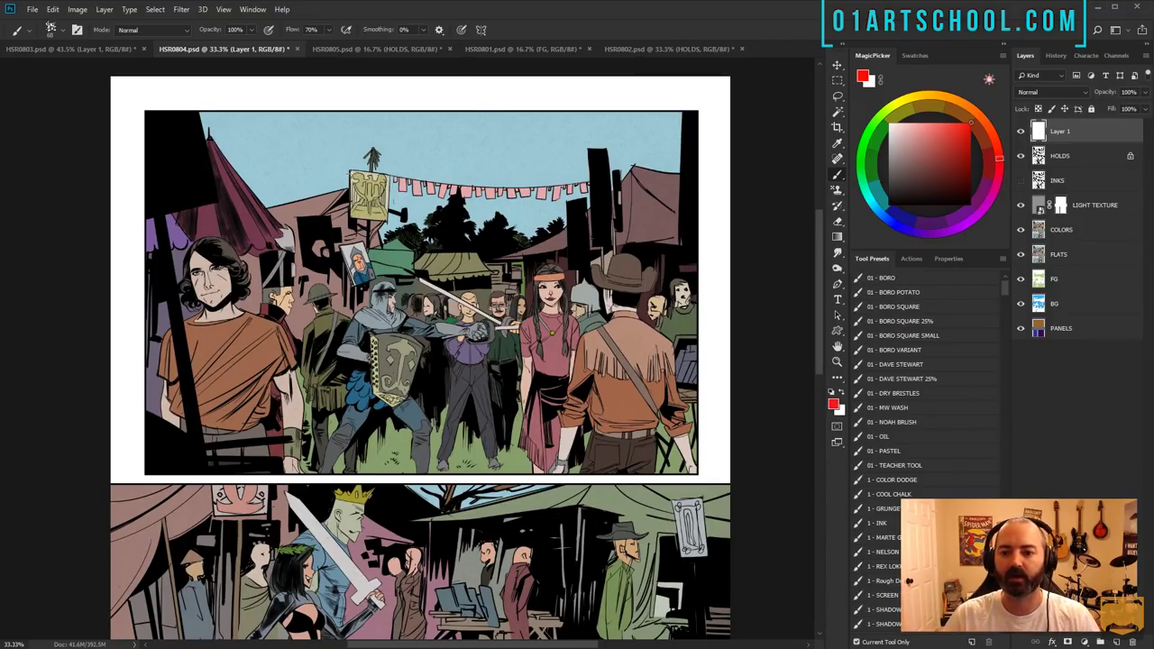
{"action": "mouse_move", "coordinate": [334, 150]}
{"action": "left_mouse_down"}
{"action": "mouse_move", "coordinate": [360, 262]}
{"action": "mouse_move", "coordinate": [457, 273]}
{"action": "mouse_move", "coordinate": [572, 212]}
{"action": "mouse_move", "coordinate": [387, 108]}
{"action": "mouse_move", "coordinate": [350, 116]}
{"action": "left_mouse_up"}
{"action": "key", "text": "ctrl+z"}
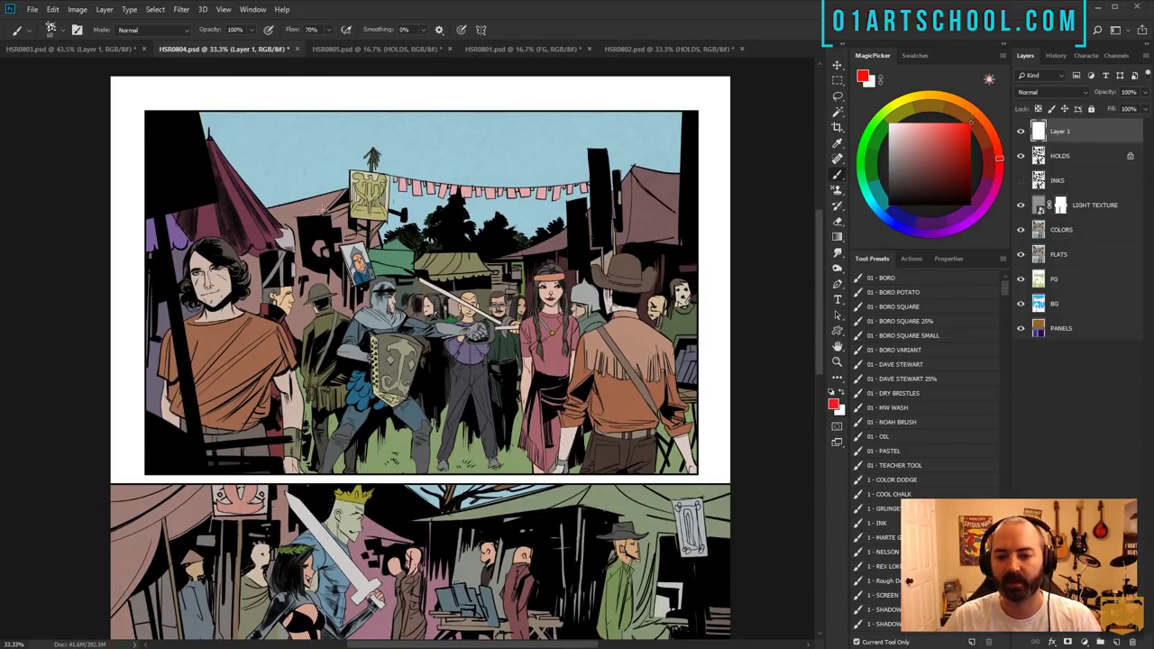
- Outline the wide market-stall panel in the middle of the page with a red brush stroke
{"action": "scroll", "coordinate": [418, 378], "scroll_direction": "down", "scroll_amount": 5}
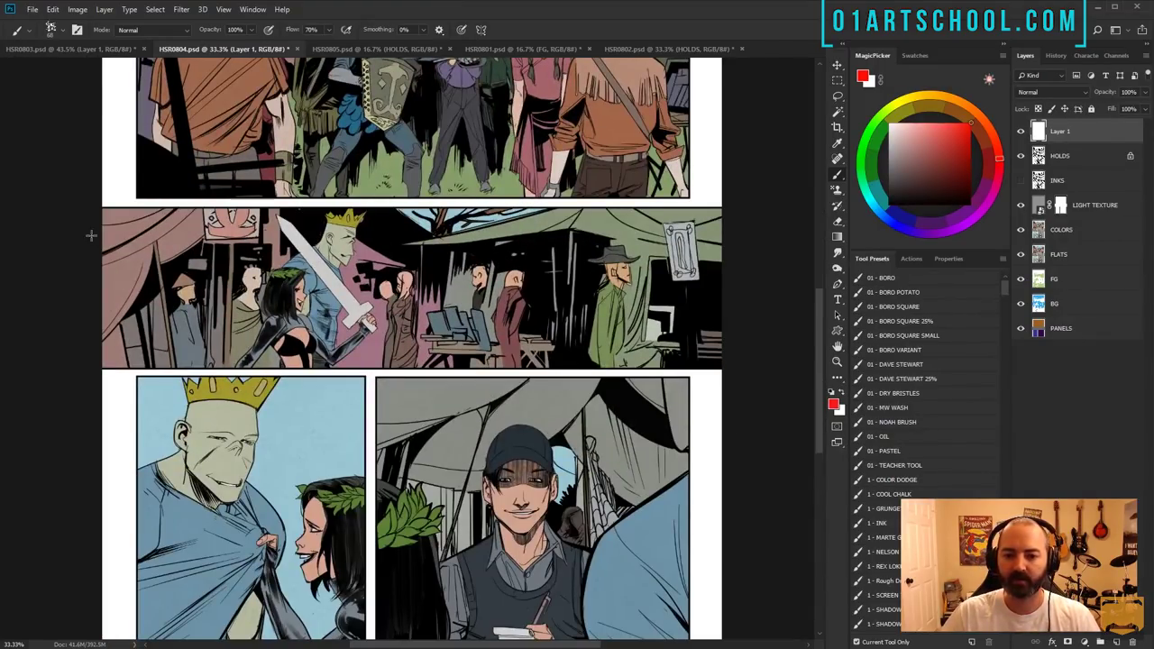
{"action": "mouse_move", "coordinate": [91, 236]}
{"action": "left_mouse_down"}
{"action": "mouse_move", "coordinate": [460, 211]}
{"action": "mouse_move", "coordinate": [717, 306]}
{"action": "mouse_move", "coordinate": [320, 374]}
{"action": "mouse_move", "coordinate": [89, 201]}
{"action": "left_mouse_up"}
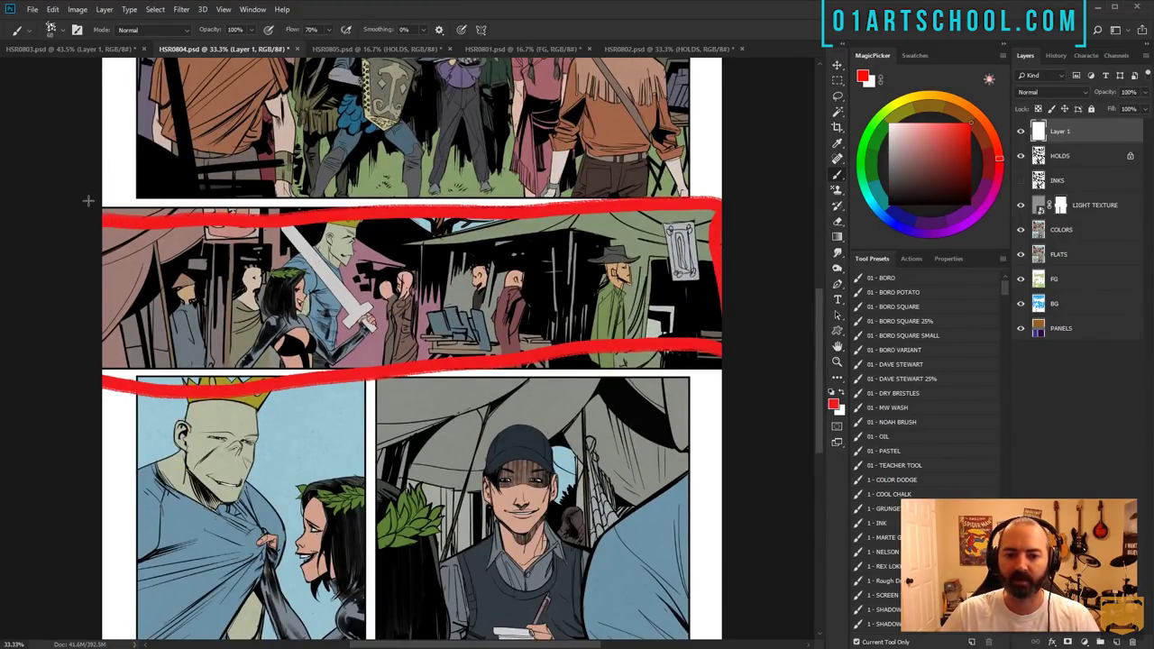
- Outline the crowned man and the woman in the wide market-stall panel in red, and undo the red outlines on that panel
{"action": "mouse_move", "coordinate": [363, 233]}
{"action": "left_mouse_down"}
{"action": "mouse_move", "coordinate": [212, 329]}
{"action": "mouse_move", "coordinate": [311, 191]}
{"action": "left_mouse_up"}
{"action": "key", "text": "ctrl+z"}
{"action": "key", "text": "ctrl+z"}
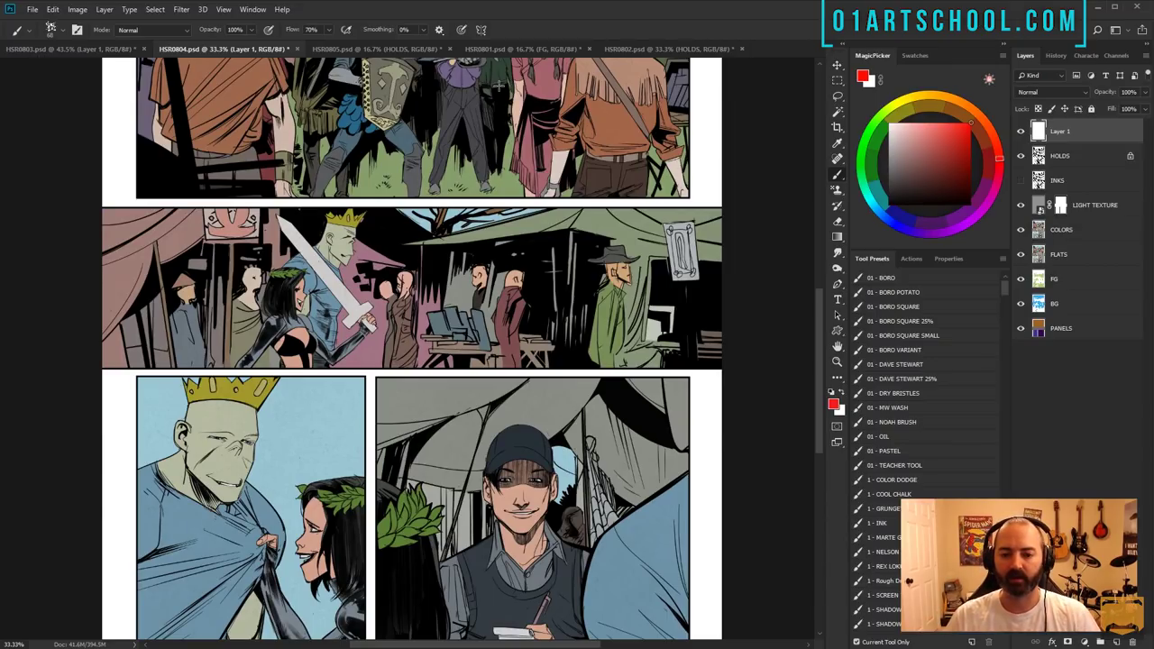
- Outline the stall areas on both sides of the crowned couple in red as separate background shapes, and undo both outlines
{"action": "mouse_move", "coordinate": [135, 202]}
{"action": "left_mouse_down"}
{"action": "mouse_move", "coordinate": [306, 214]}
{"action": "mouse_move", "coordinate": [255, 298]}
{"action": "mouse_move", "coordinate": [267, 358]}
{"action": "mouse_move", "coordinate": [200, 367]}
{"action": "mouse_move", "coordinate": [102, 354]}
{"action": "mouse_move", "coordinate": [133, 200]}
{"action": "left_mouse_up"}
{"action": "mouse_move", "coordinate": [462, 209]}
{"action": "left_mouse_down"}
{"action": "mouse_move", "coordinate": [356, 276]}
{"action": "mouse_move", "coordinate": [362, 365]}
{"action": "mouse_move", "coordinate": [707, 362]}
{"action": "mouse_move", "coordinate": [719, 204]}
{"action": "mouse_move", "coordinate": [401, 201]}
{"action": "left_mouse_up"}
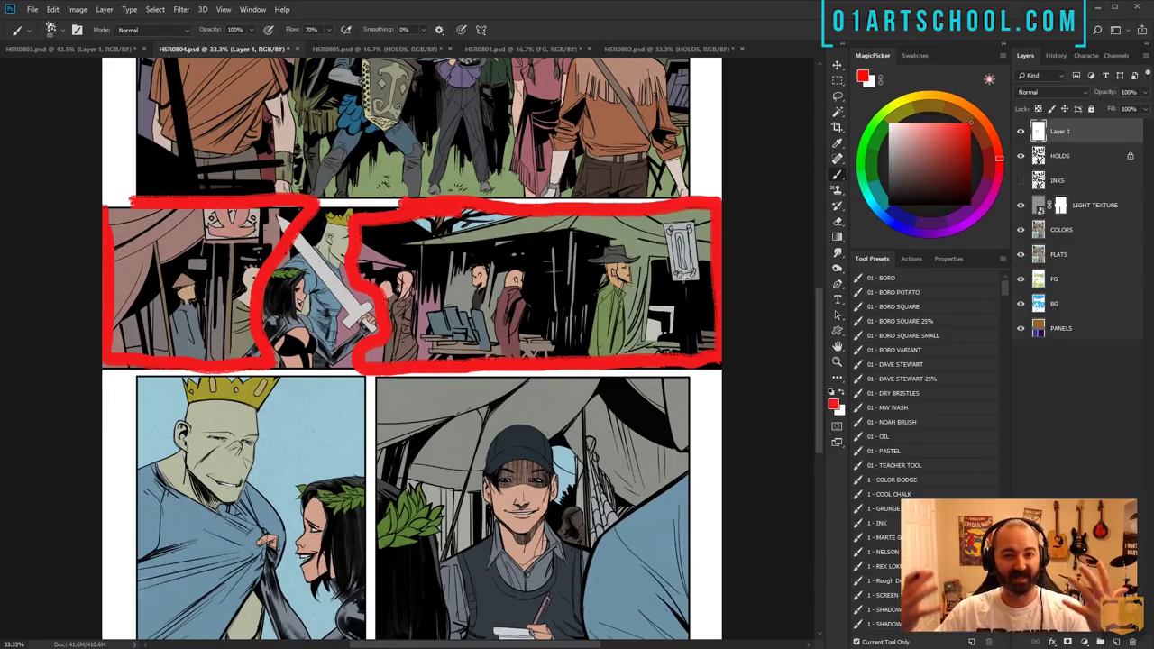
{"action": "key", "text": "ctrl+alt+z"}
{"action": "key", "text": "ctrl+alt+z"}
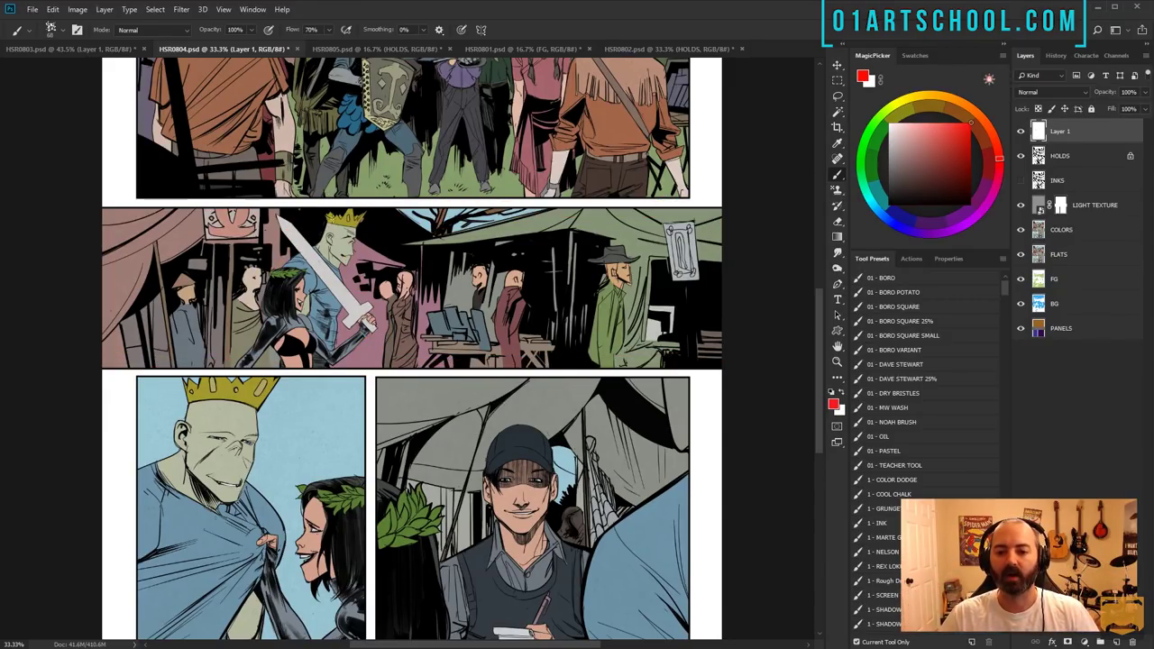
- Outline the crowned man and the black-haired woman in red, circle the pair with a second stroke, and undo both
{"action": "mouse_move", "coordinate": [287, 241]}
{"action": "left_mouse_down"}
{"action": "mouse_move", "coordinate": [365, 198]}
{"action": "mouse_move", "coordinate": [269, 379]}
{"action": "mouse_move", "coordinate": [284, 229]}
{"action": "left_mouse_up"}
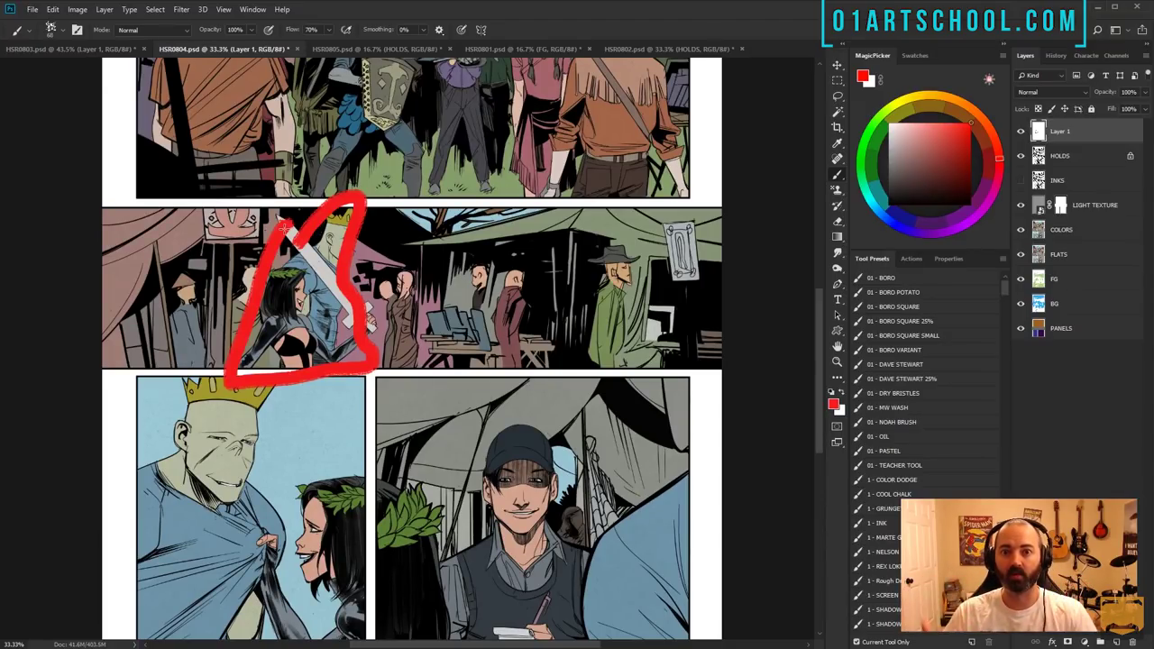
{"action": "mouse_move", "coordinate": [312, 211]}
{"action": "left_mouse_down"}
{"action": "mouse_move", "coordinate": [236, 341]}
{"action": "mouse_move", "coordinate": [249, 278]}
{"action": "left_mouse_up"}
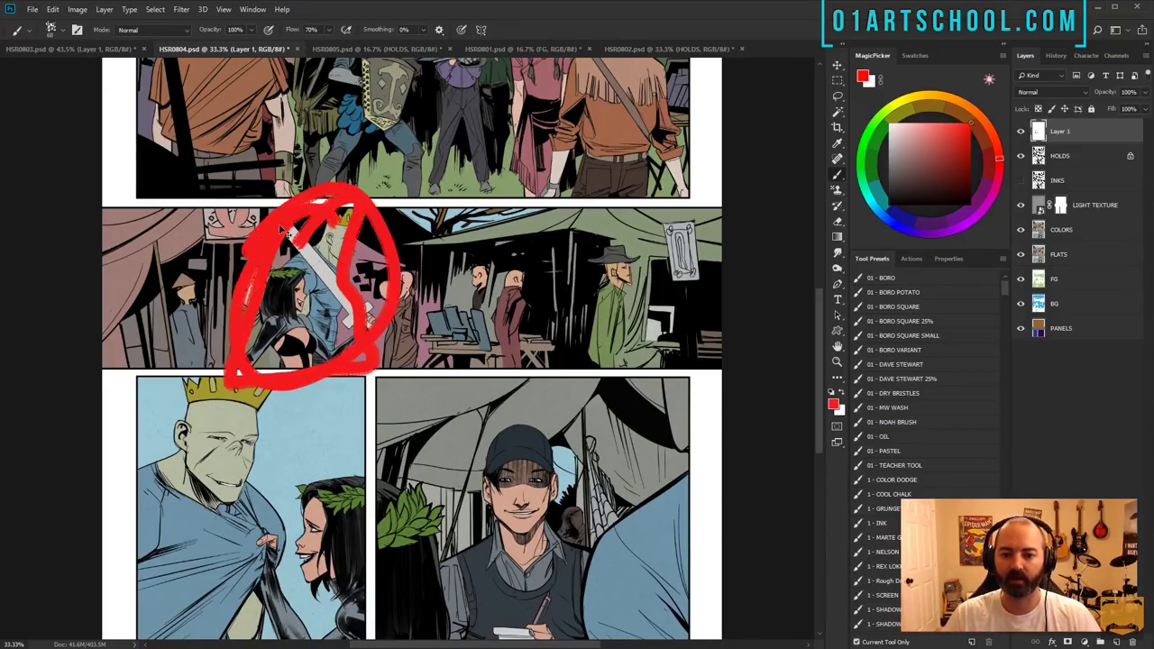
{"action": "key", "text": "ctrl+alt+z"}
{"action": "key", "text": "ctrl+alt+z"}
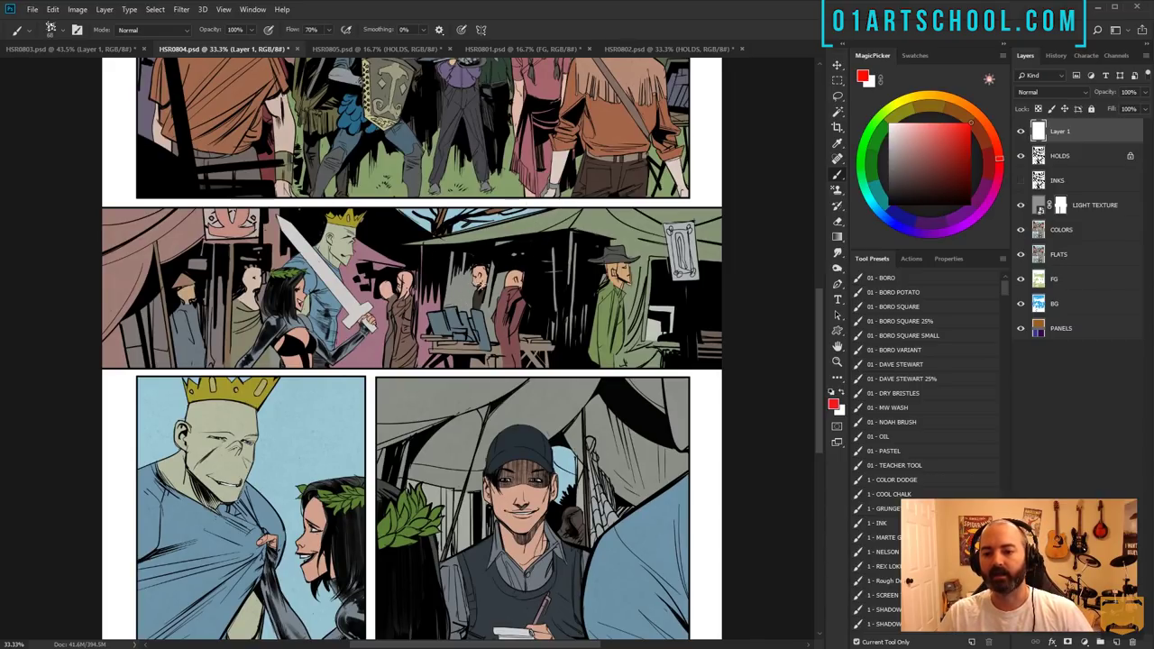
- Try a red stroke across the wide market-stall panel and another beside the crowned couple, undoing each one
{"action": "left_click_drag", "start_coordinate": [265, 271], "coordinate": [719, 280]}
{"action": "key", "text": "ctrl+alt+z"}
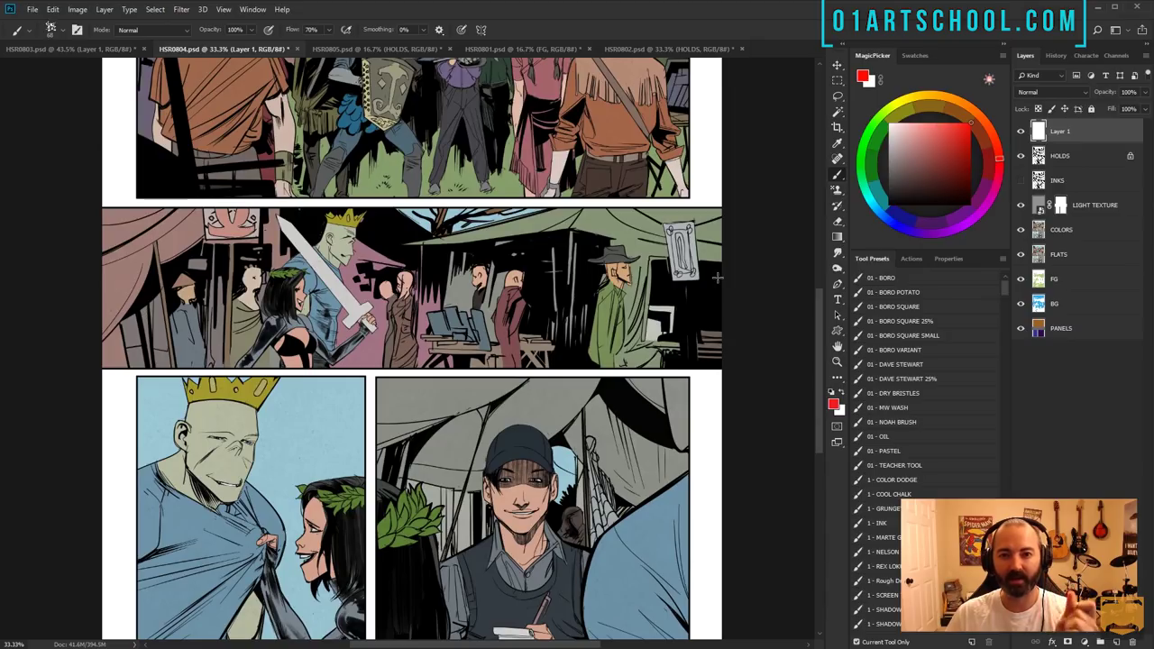
{"action": "mouse_move", "coordinate": [297, 226]}
{"action": "left_mouse_down"}
{"action": "mouse_move", "coordinate": [230, 367]}
{"action": "mouse_move", "coordinate": [269, 252]}
{"action": "left_mouse_up"}
{"action": "key", "text": "ctrl+alt+z"}
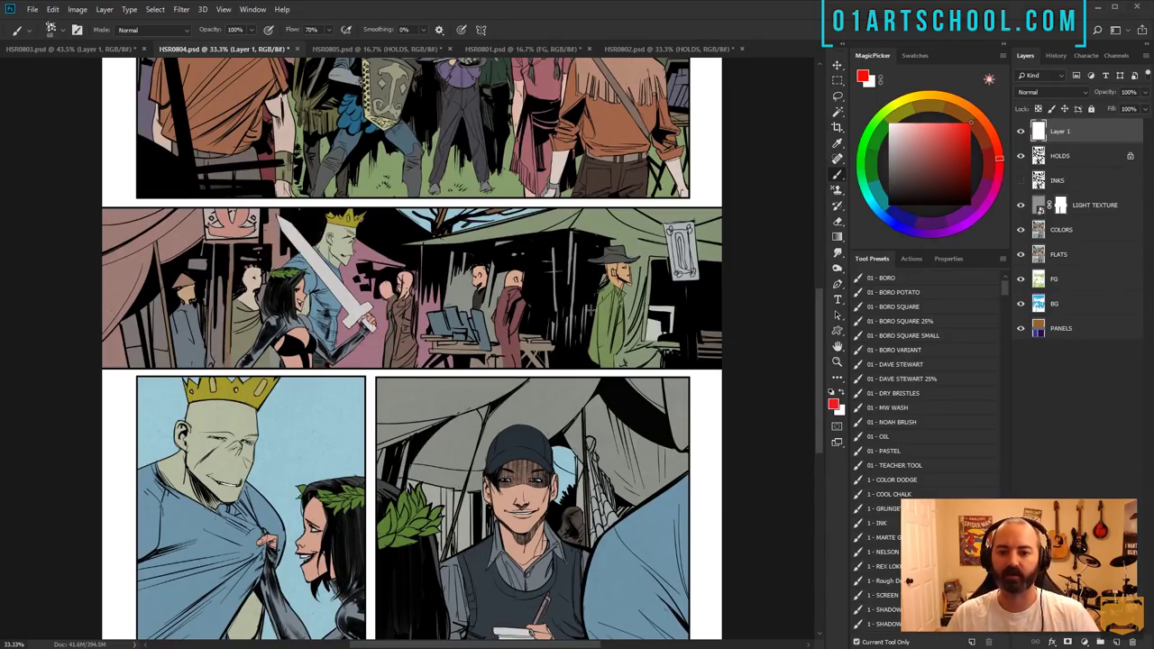
- Outline the crowd area of the large market panel above with red strokes, and undo them
{"action": "scroll", "coordinate": [289, 246], "scroll_direction": "up", "scroll_amount": 5}
{"action": "mouse_move", "coordinate": [164, 140]}
{"action": "left_mouse_down"}
{"action": "mouse_move", "coordinate": [164, 189]}
{"action": "mouse_move", "coordinate": [451, 379]}
{"action": "mouse_move", "coordinate": [556, 117]}
{"action": "mouse_move", "coordinate": [198, 166]}
{"action": "left_mouse_up"}
{"action": "mouse_move", "coordinate": [505, 325]}
{"action": "left_mouse_down"}
{"action": "mouse_move", "coordinate": [519, 486]}
{"action": "mouse_move", "coordinate": [501, 369]}
{"action": "mouse_move", "coordinate": [282, 550]}
{"action": "mouse_move", "coordinate": [604, 509]}
{"action": "left_mouse_up"}
{"action": "key", "text": "ctrl+alt+z"}
{"action": "key", "text": "ctrl+alt+z"}
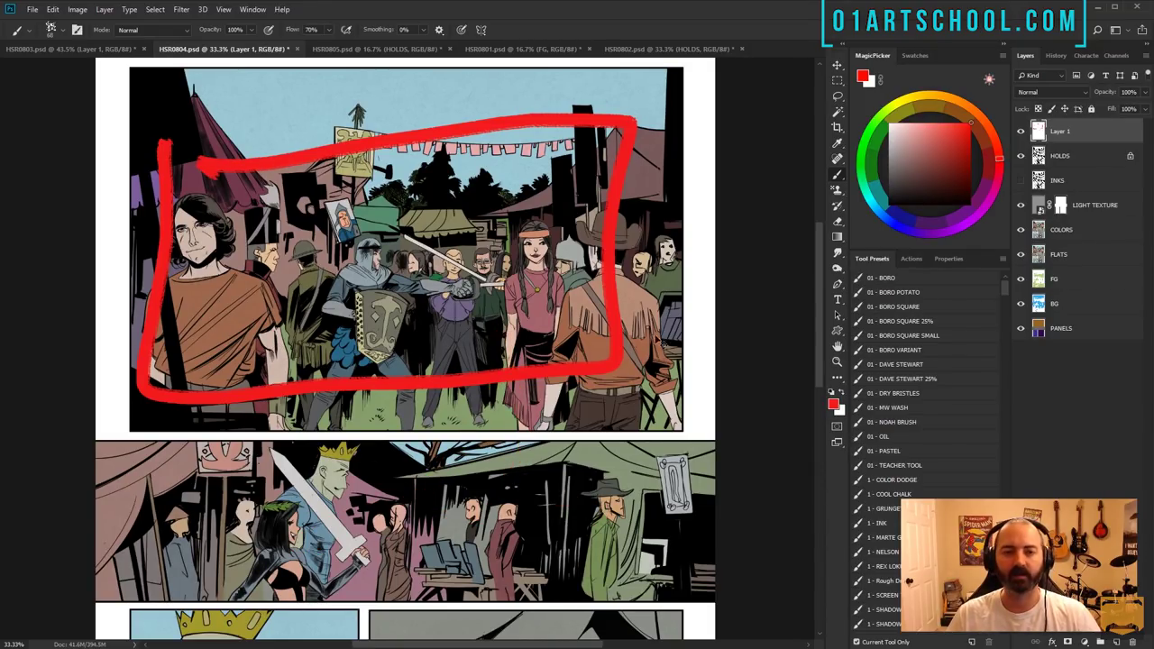
{"action": "key", "text": "ctrl+alt+z"}
- Trace the foreground woman and the blue-shirted figure framing the capped man in red, and scribble red over the blue figure
{"action": "scroll", "coordinate": [614, 408], "scroll_direction": "down", "scroll_amount": 3}
{"action": "left_click_drag", "start_coordinate": [477, 524], "coordinate": [529, 182]}
{"action": "left_click_drag", "start_coordinate": [621, 289], "coordinate": [518, 313]}
{"action": "scroll", "coordinate": [457, 268], "scroll_direction": "up", "scroll_amount": 1}
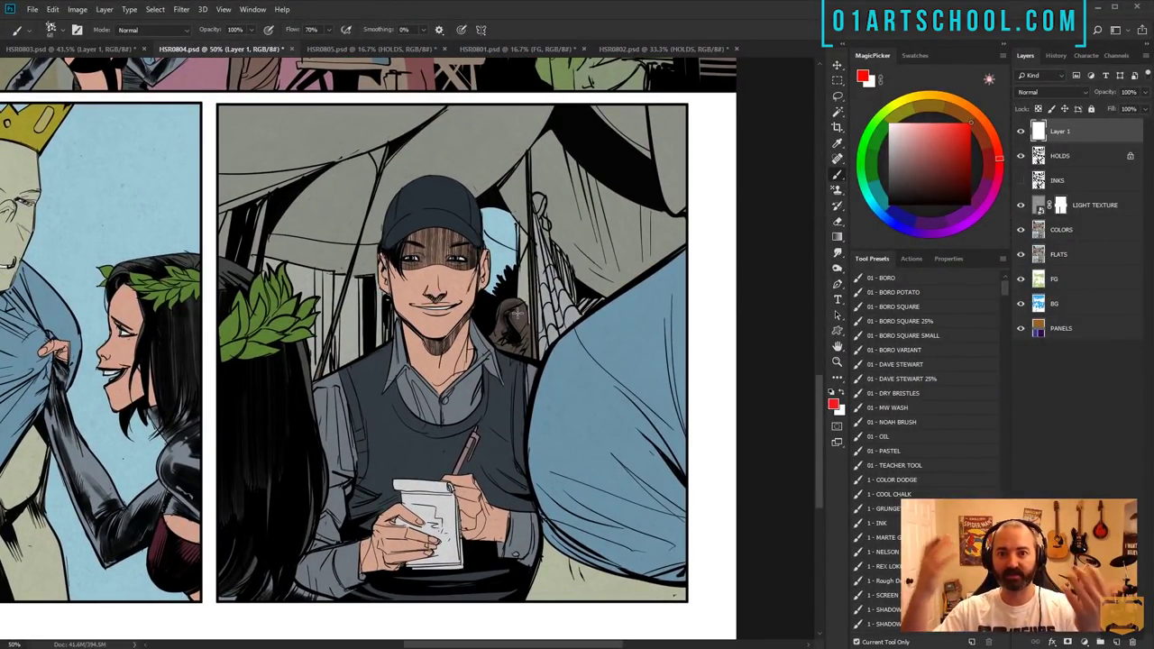
{"action": "mouse_move", "coordinate": [222, 263]}
{"action": "left_mouse_down"}
{"action": "mouse_move", "coordinate": [340, 516]}
{"action": "mouse_move", "coordinate": [280, 626]}
{"action": "left_mouse_up"}
{"action": "mouse_move", "coordinate": [693, 242]}
{"action": "left_mouse_down"}
{"action": "mouse_move", "coordinate": [669, 263]}
{"action": "mouse_move", "coordinate": [518, 642]}
{"action": "left_mouse_up"}
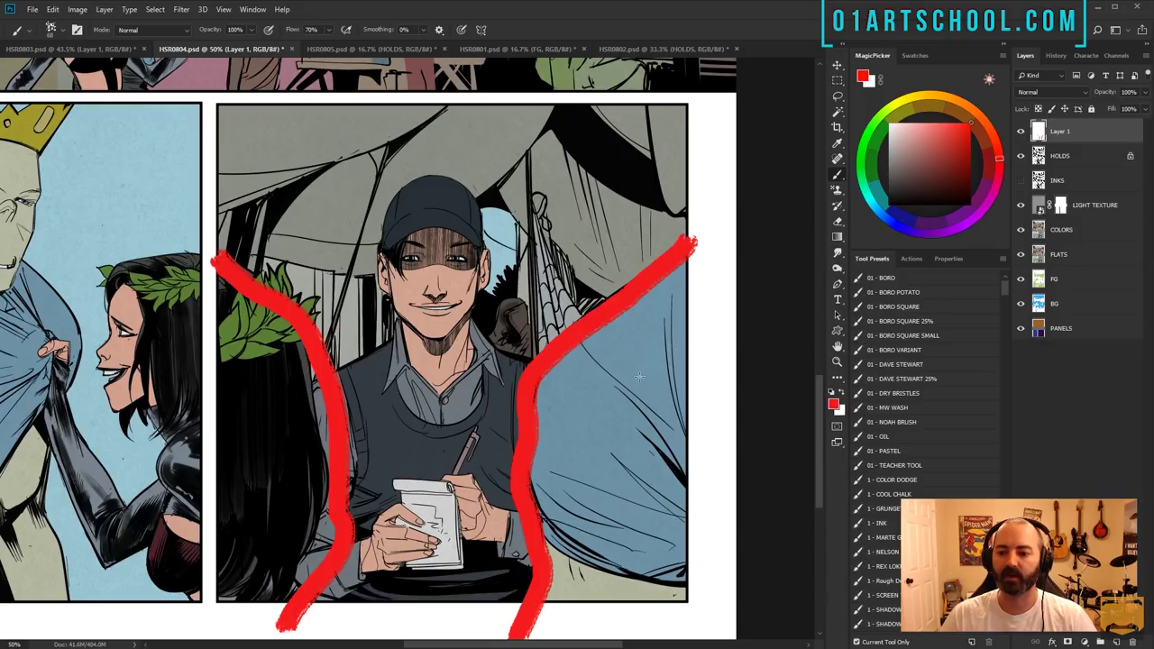
{"action": "mouse_move", "coordinate": [638, 377]}
{"action": "left_mouse_down"}
{"action": "mouse_move", "coordinate": [604, 440]}
{"action": "mouse_move", "coordinate": [559, 452]}
{"action": "mouse_move", "coordinate": [629, 413]}
{"action": "mouse_move", "coordinate": [668, 309]}
{"action": "mouse_move", "coordinate": [612, 570]}
{"action": "mouse_move", "coordinate": [565, 371]}
{"action": "mouse_move", "coordinate": [668, 416]}
{"action": "left_mouse_up"}
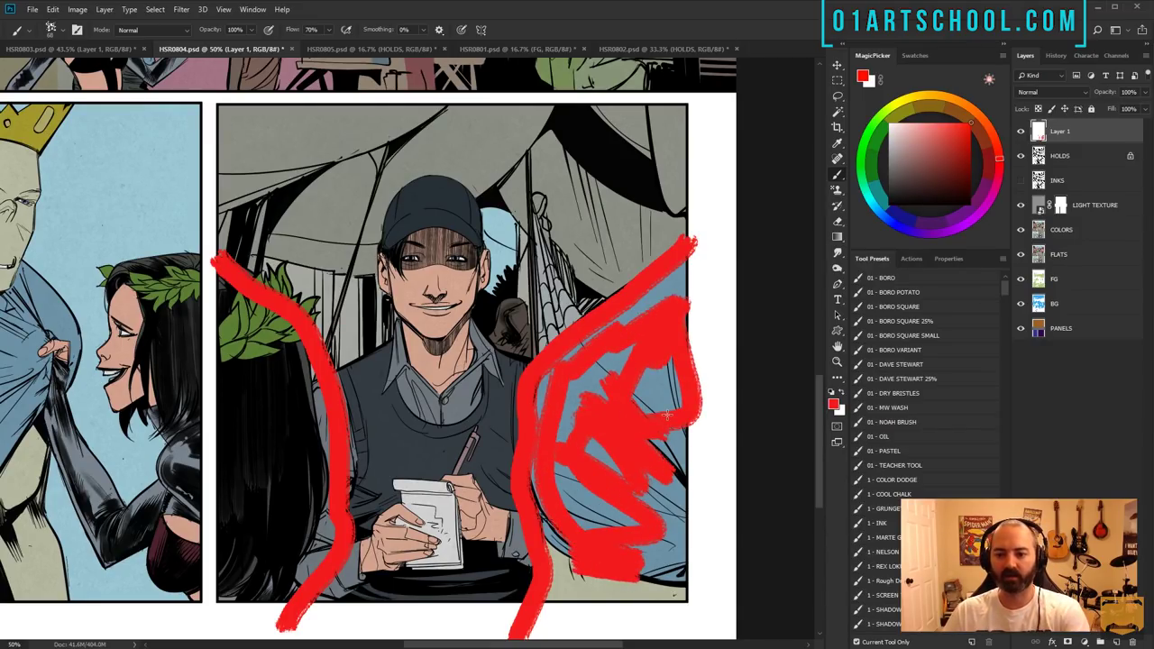
- Undo the red marks on the capped man's panel, and try one more stroke around his cap before undoing it
{"action": "key", "text": "ctrl+z"}
{"action": "key", "text": "ctrl+z"}
{"action": "key", "text": "ctrl+z"}
{"action": "key", "text": "ctrl+z"}
{"action": "key", "text": "ctrl+z"}
{"action": "key", "text": "ctrl+z"}
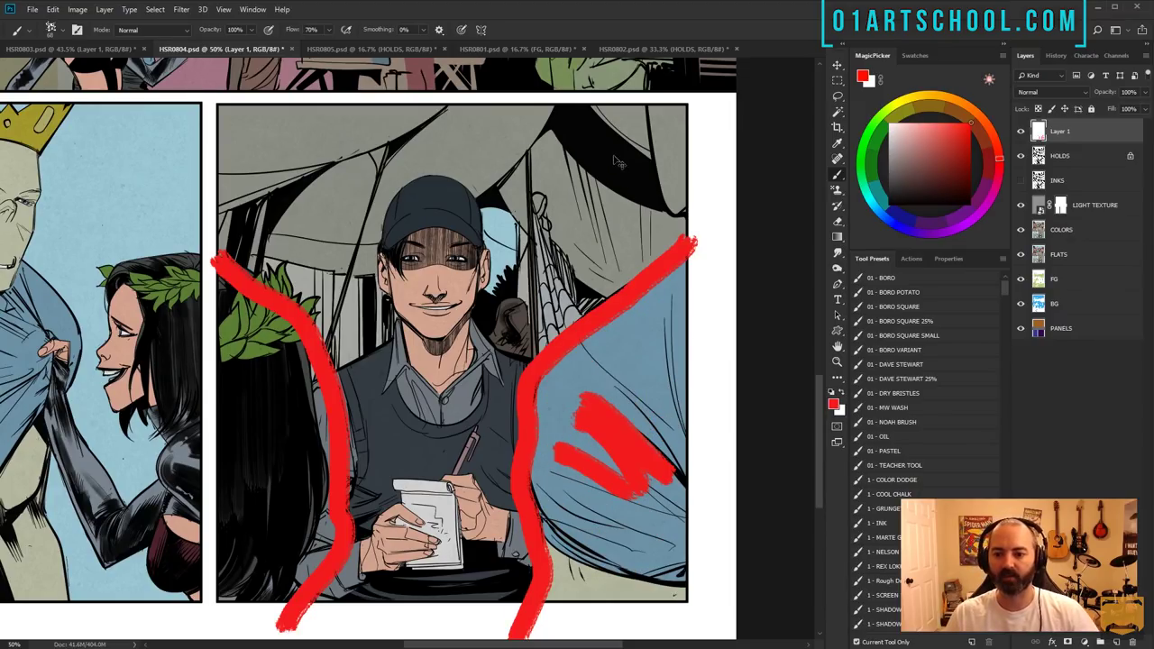
{"action": "key", "text": "ctrl+z"}
{"action": "mouse_move", "coordinate": [473, 162]}
{"action": "left_mouse_down"}
{"action": "mouse_move", "coordinate": [505, 361]}
{"action": "mouse_move", "coordinate": [374, 197]}
{"action": "left_mouse_up"}
{"action": "key", "text": "ctrl+z"}
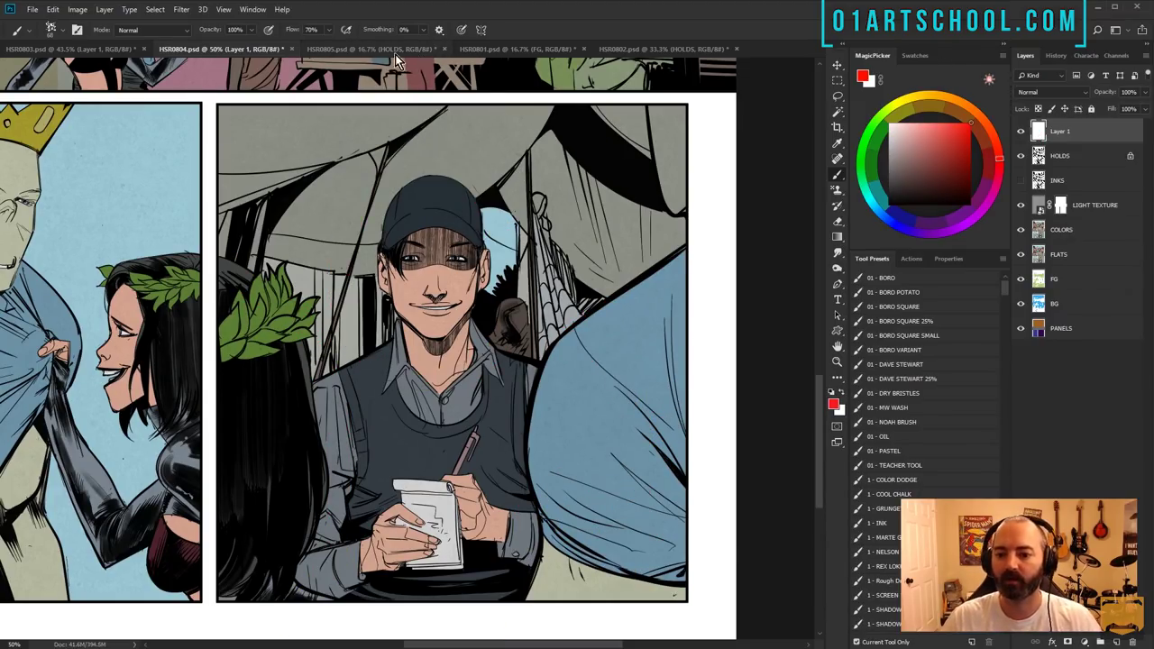
- Switch to the HSR0805.psd page, undo a test brush stroke, and add a new layer above HOLDS
{"action": "left_click", "coordinate": [385, 46]}
{"action": "key", "text": "z"}
{"action": "double_click", "coordinate": [420, 135]}
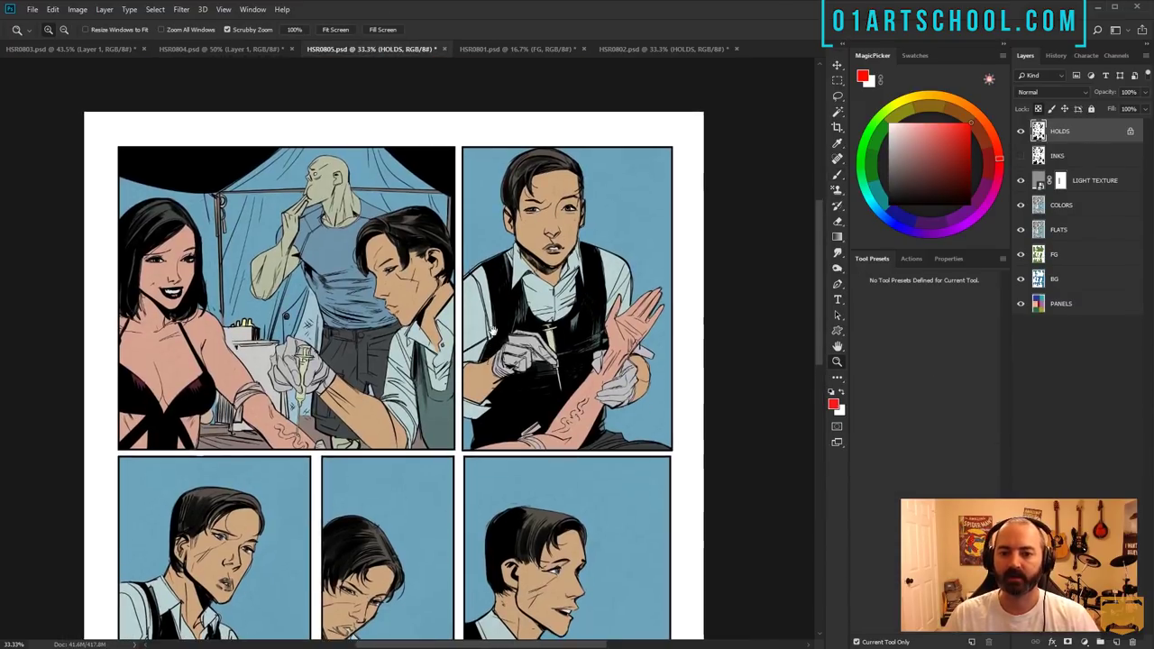
{"action": "left_click", "coordinate": [422, 288]}
{"action": "left_click_drag", "start_coordinate": [429, 288], "coordinate": [588, 330]}
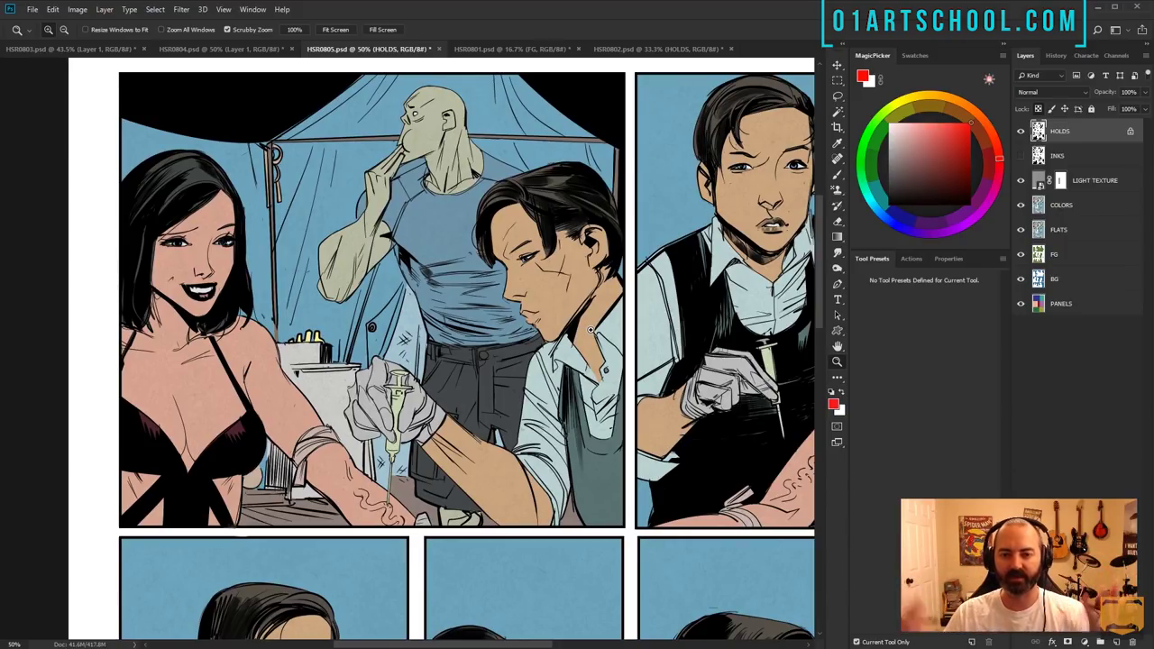
{"action": "mouse_move", "coordinate": [143, 207]}
{"action": "left_mouse_down"}
{"action": "mouse_move", "coordinate": [211, 157]}
{"action": "mouse_move", "coordinate": [139, 229]}
{"action": "left_mouse_up"}
{"action": "key", "text": "b"}
{"action": "mouse_move", "coordinate": [174, 172]}
{"action": "left_mouse_down"}
{"action": "mouse_move", "coordinate": [242, 296]}
{"action": "mouse_move", "coordinate": [381, 494]}
{"action": "mouse_move", "coordinate": [158, 220]}
{"action": "mouse_move", "coordinate": [176, 172]}
{"action": "left_mouse_up"}
{"action": "key", "text": "ctrl+z"}
{"action": "left_click", "coordinate": [1117, 642]}
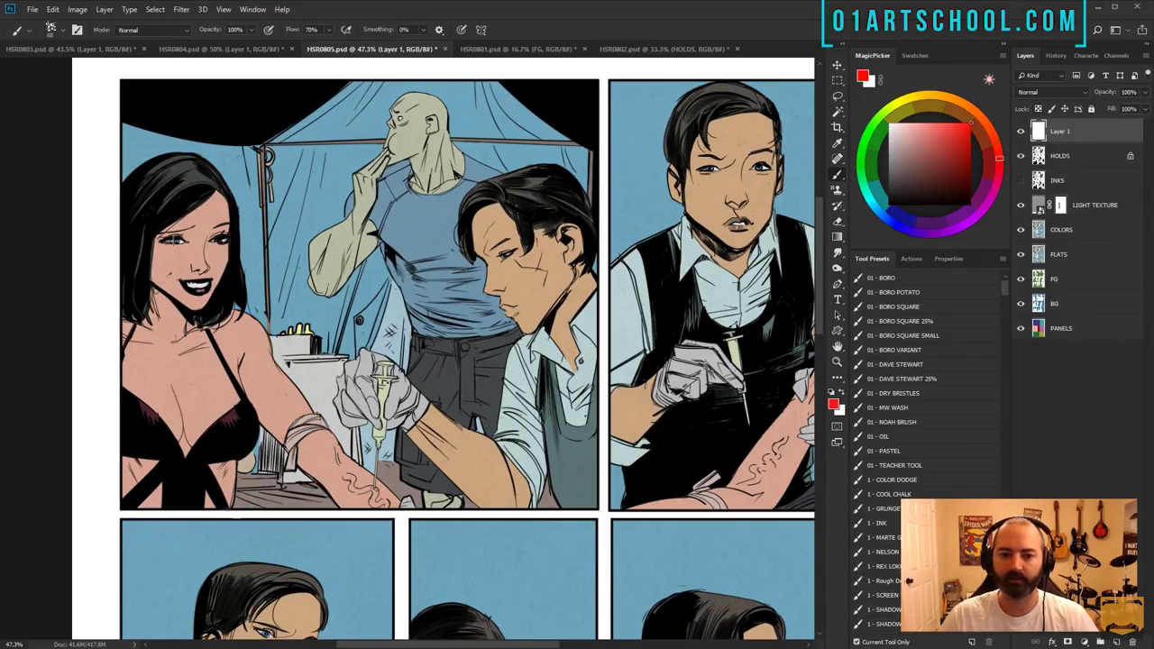
- Outline the foreground woman and the dark-haired man with the syringe in the first panel in red, and undo the outline
{"action": "mouse_move", "coordinate": [148, 242]}
{"action": "left_mouse_down"}
{"action": "mouse_move", "coordinate": [302, 365]}
{"action": "mouse_move", "coordinate": [410, 415]}
{"action": "mouse_move", "coordinate": [482, 198]}
{"action": "mouse_move", "coordinate": [589, 438]}
{"action": "left_mouse_up"}
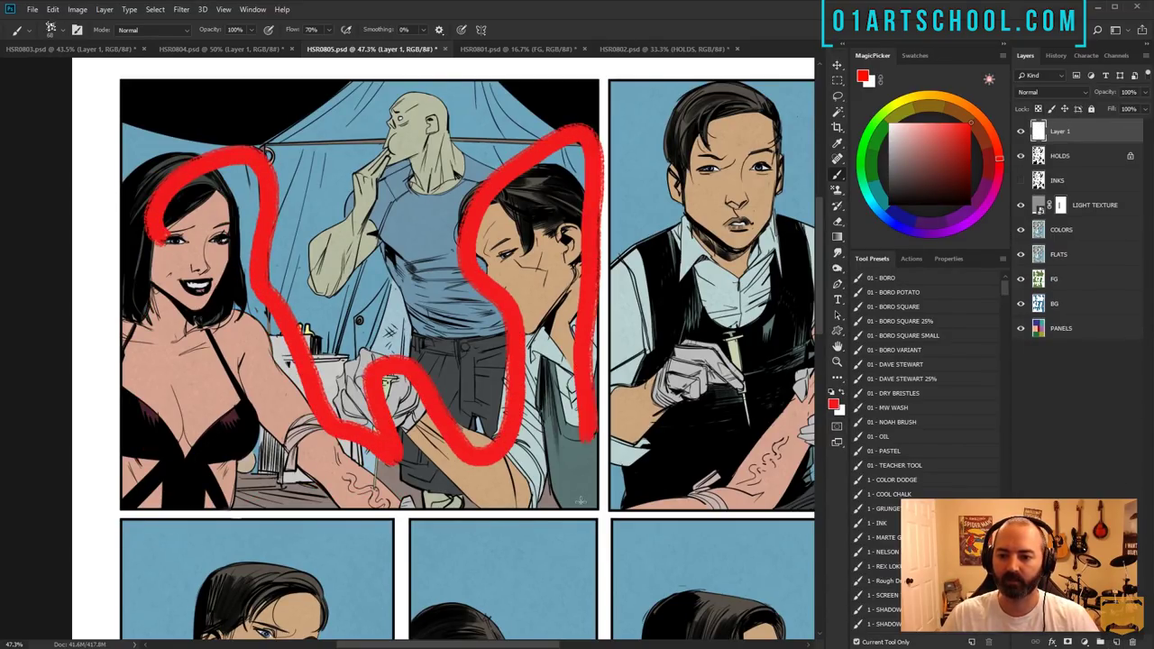
{"action": "left_click_drag", "start_coordinate": [579, 500], "coordinate": [584, 523]}
{"action": "mouse_move", "coordinate": [126, 202]}
{"action": "left_mouse_down"}
{"action": "mouse_move", "coordinate": [136, 501]}
{"action": "mouse_move", "coordinate": [541, 505]}
{"action": "mouse_move", "coordinate": [636, 492]}
{"action": "left_mouse_up"}
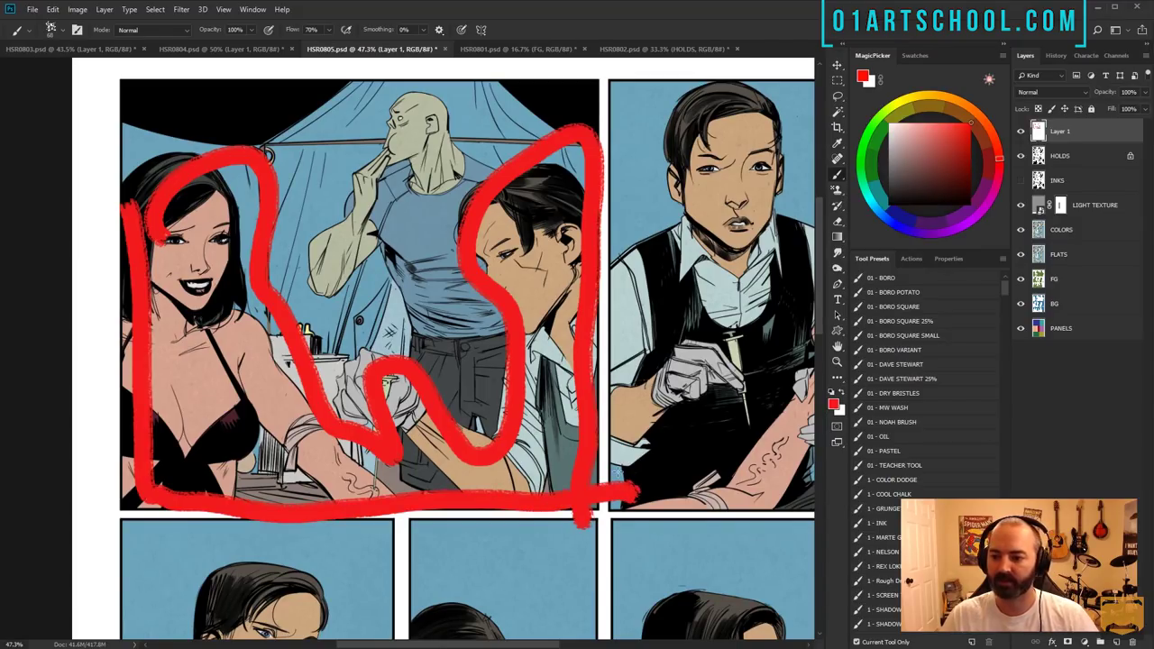
{"action": "key", "text": "ctrl+z"}
{"action": "key", "text": "ctrl+z"}
- Draw a red stroke across the first panel's foreground pair and circle the bald man's head, undoing each mark
{"action": "left_click_drag", "start_coordinate": [458, 283], "coordinate": [405, 252]}
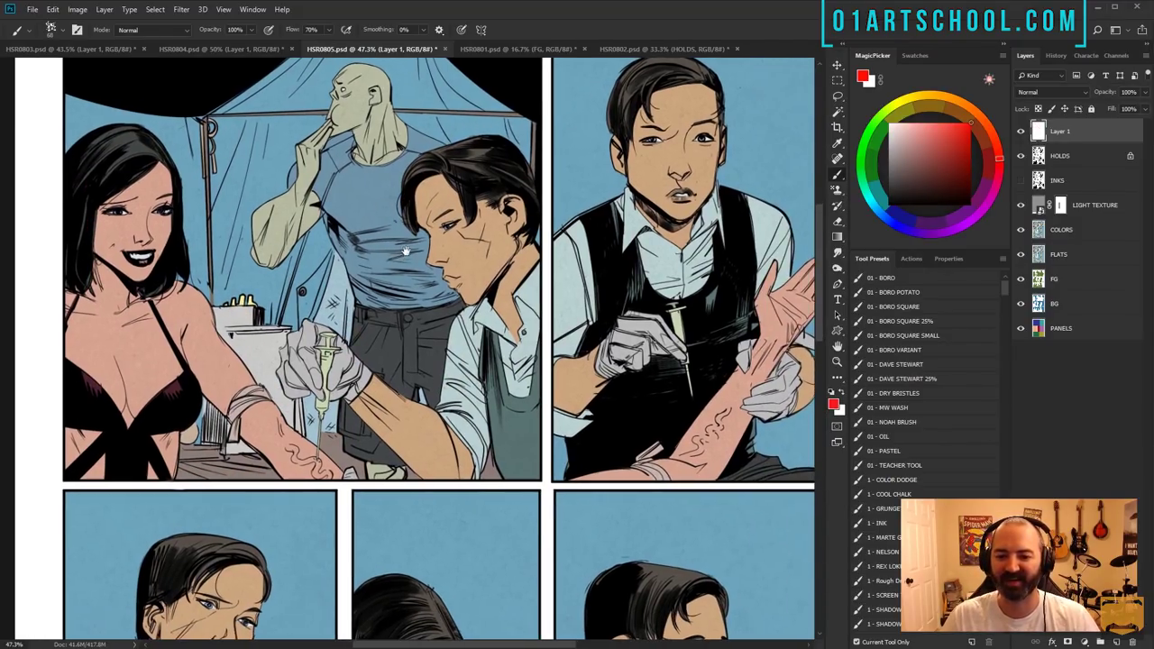
{"action": "left_click_drag", "start_coordinate": [385, 298], "coordinate": [398, 347]}
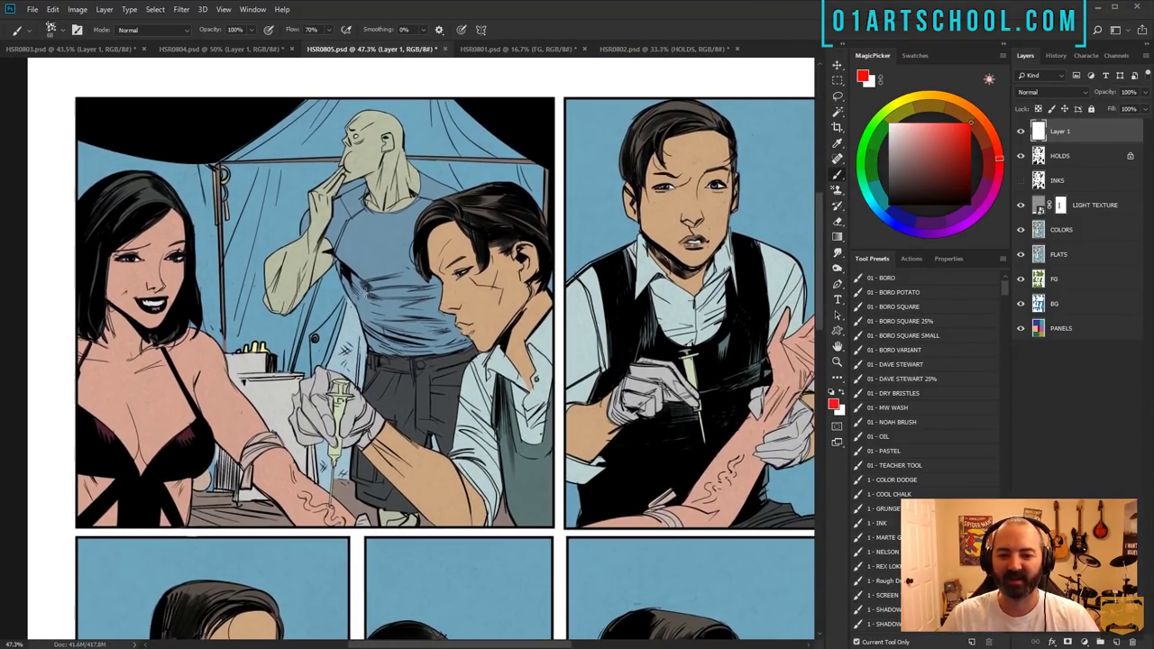
{"action": "mouse_move", "coordinate": [81, 216]}
{"action": "left_mouse_down"}
{"action": "mouse_move", "coordinate": [165, 177]}
{"action": "mouse_move", "coordinate": [221, 334]}
{"action": "mouse_move", "coordinate": [302, 442]}
{"action": "mouse_move", "coordinate": [406, 433]}
{"action": "mouse_move", "coordinate": [457, 268]}
{"action": "mouse_move", "coordinate": [560, 240]}
{"action": "mouse_move", "coordinate": [536, 521]}
{"action": "left_mouse_up"}
{"action": "key", "text": "ctrl+z"}
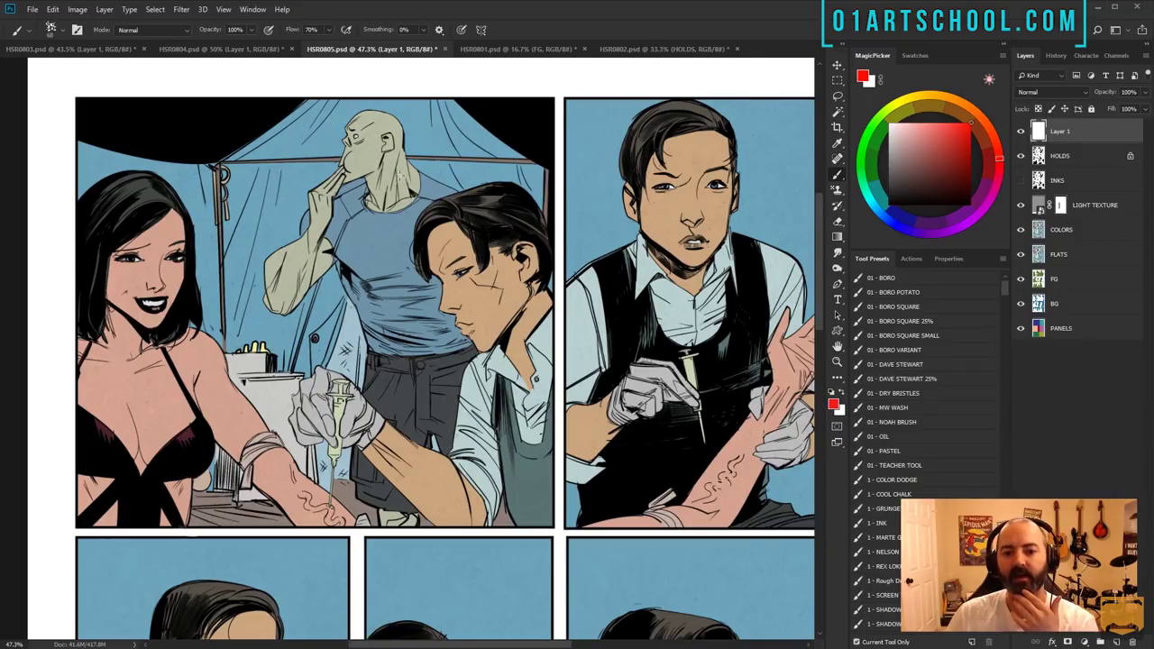
{"action": "mouse_move", "coordinate": [379, 133]}
{"action": "left_mouse_down"}
{"action": "mouse_move", "coordinate": [327, 138]}
{"action": "mouse_move", "coordinate": [406, 124]}
{"action": "left_mouse_up"}
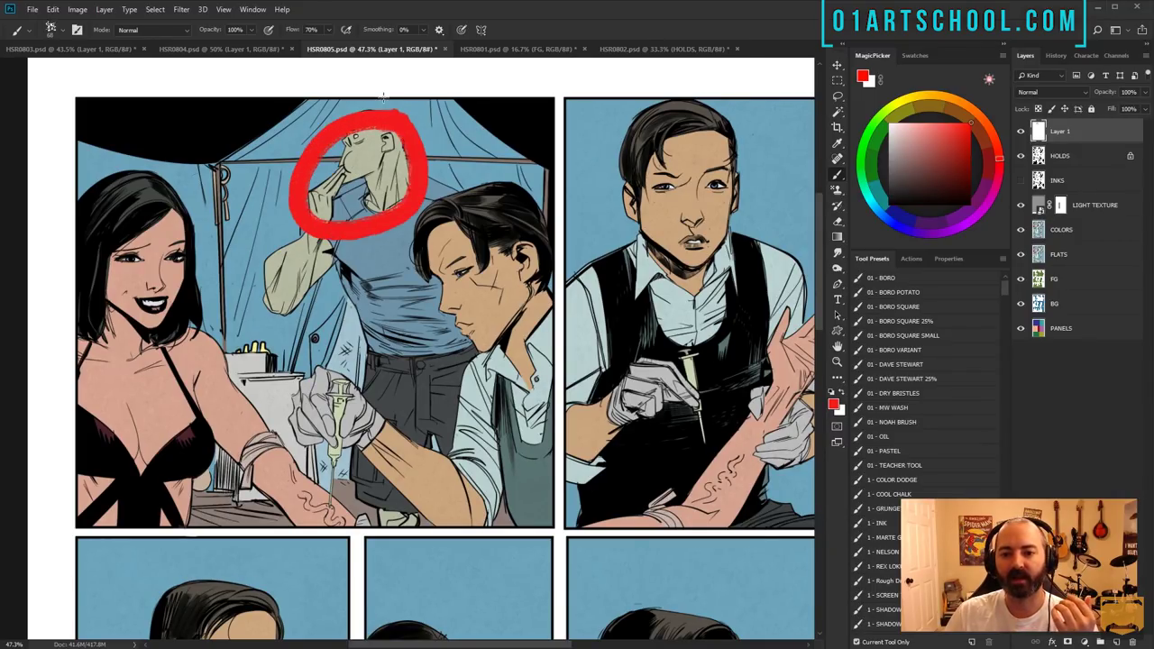
{"action": "key", "text": "ctrl+z"}
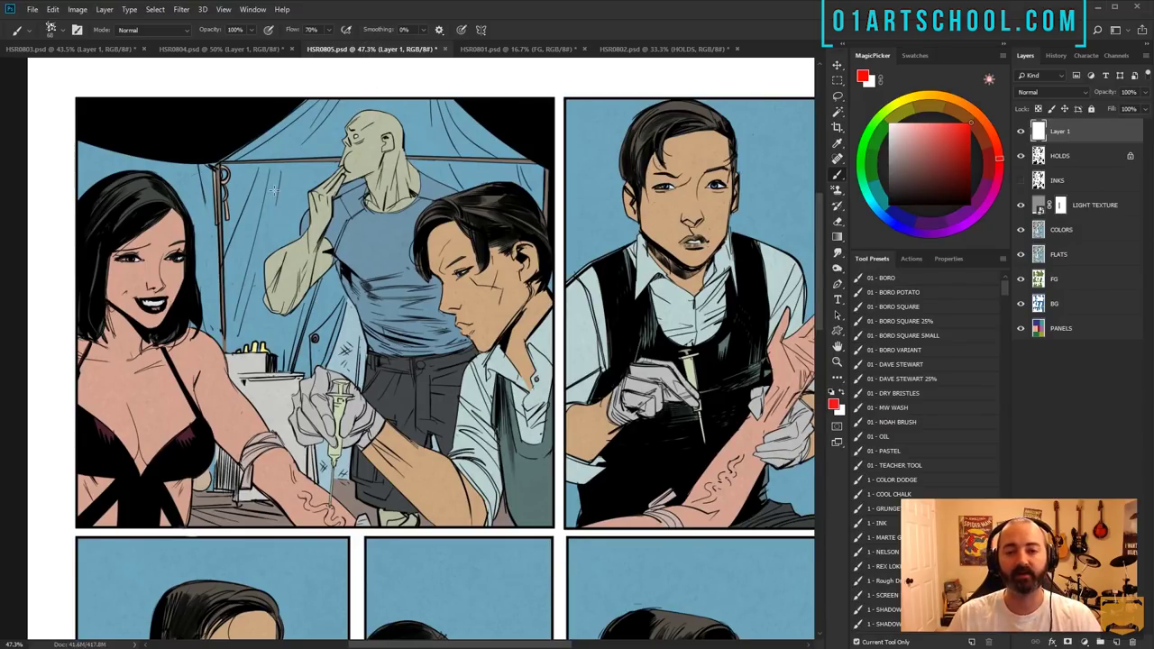
- Outline the seated woman and the man with the syringe as one closed red foreground shape, and undo it
{"action": "mouse_move", "coordinate": [103, 225]}
{"action": "left_mouse_down"}
{"action": "mouse_move", "coordinate": [347, 491]}
{"action": "mouse_move", "coordinate": [418, 465]}
{"action": "mouse_move", "coordinate": [448, 248]}
{"action": "mouse_move", "coordinate": [545, 212]}
{"action": "mouse_move", "coordinate": [547, 499]}
{"action": "mouse_move", "coordinate": [98, 509]}
{"action": "mouse_move", "coordinate": [86, 255]}
{"action": "mouse_move", "coordinate": [107, 555]}
{"action": "left_mouse_up"}
{"action": "key", "text": "ctrl+alt+z"}
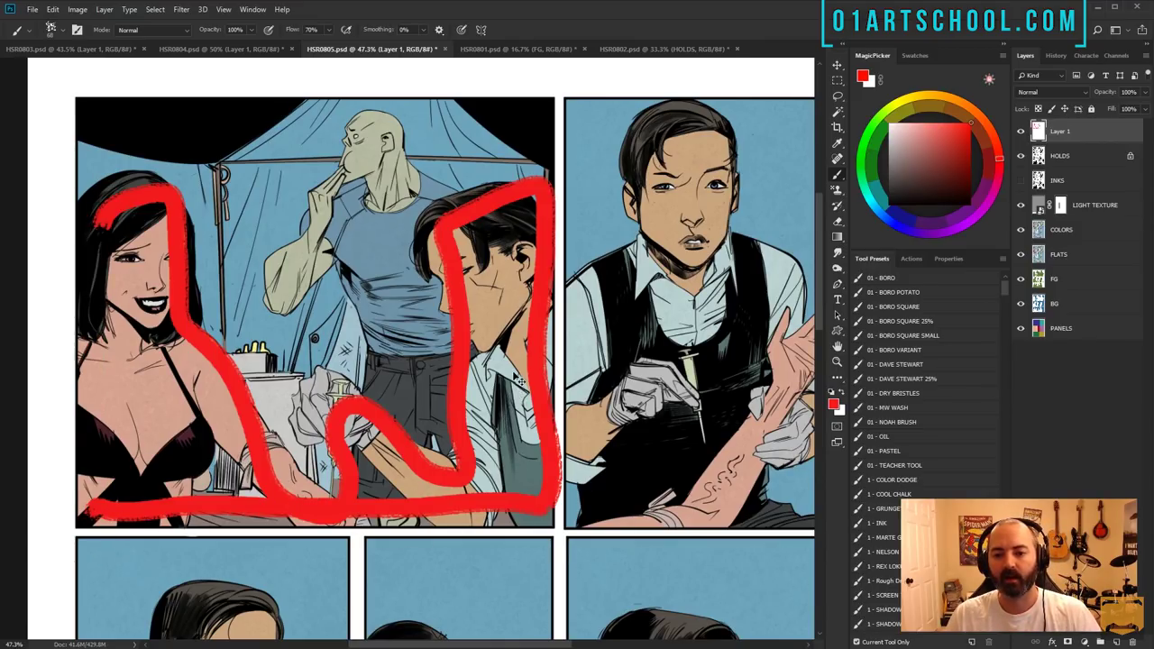
{"action": "key", "text": "ctrl+alt+z"}
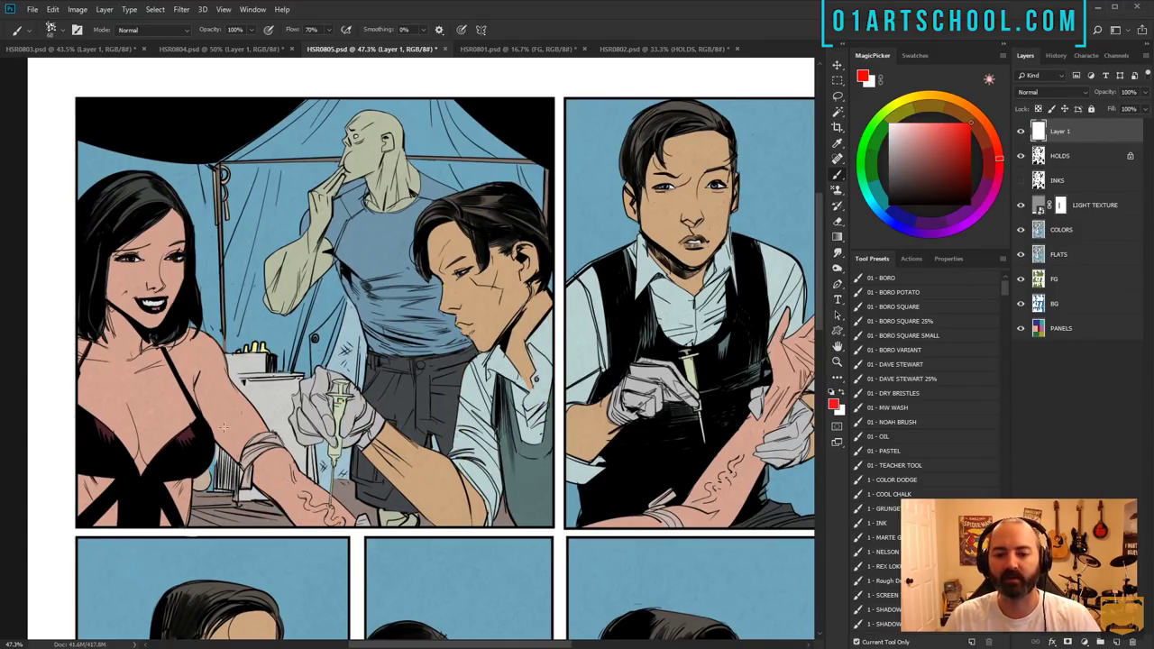
- Mark the bald man behind the pair in red, circle his neck and chest, and undo both marks
{"action": "mouse_move", "coordinate": [448, 181]}
{"action": "left_mouse_down"}
{"action": "mouse_move", "coordinate": [330, 189]}
{"action": "mouse_move", "coordinate": [252, 311]}
{"action": "mouse_move", "coordinate": [359, 372]}
{"action": "left_mouse_up"}
{"action": "key", "text": "ctrl+z"}
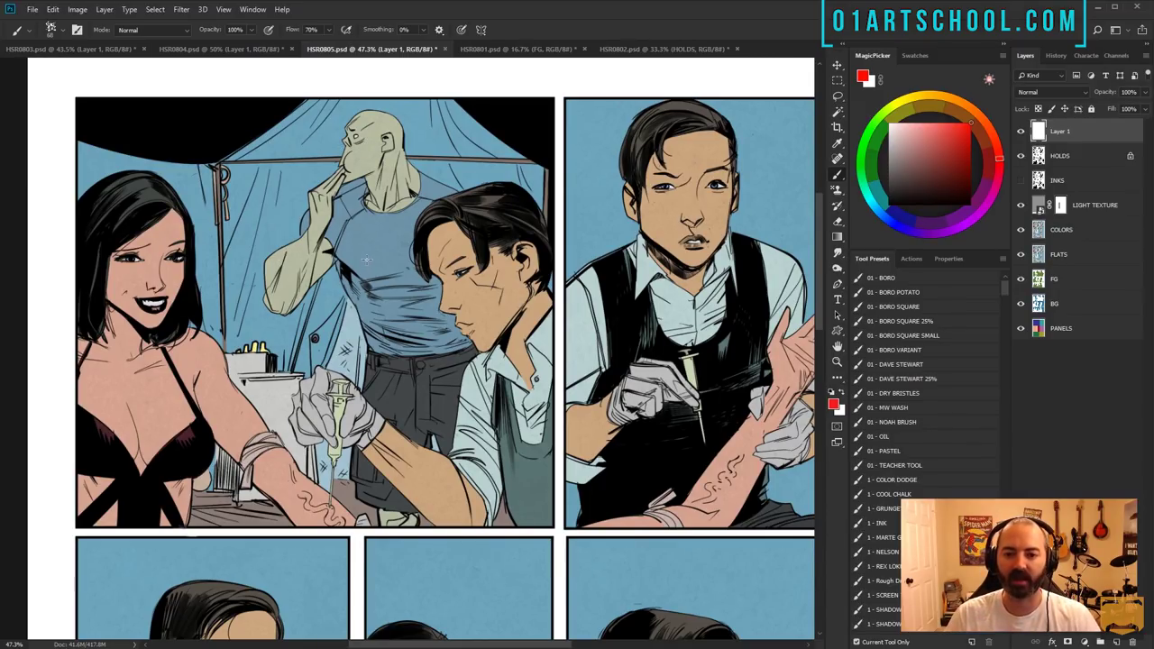
{"action": "mouse_move", "coordinate": [388, 144]}
{"action": "left_mouse_down"}
{"action": "mouse_move", "coordinate": [330, 203]}
{"action": "mouse_move", "coordinate": [339, 168]}
{"action": "left_mouse_up"}
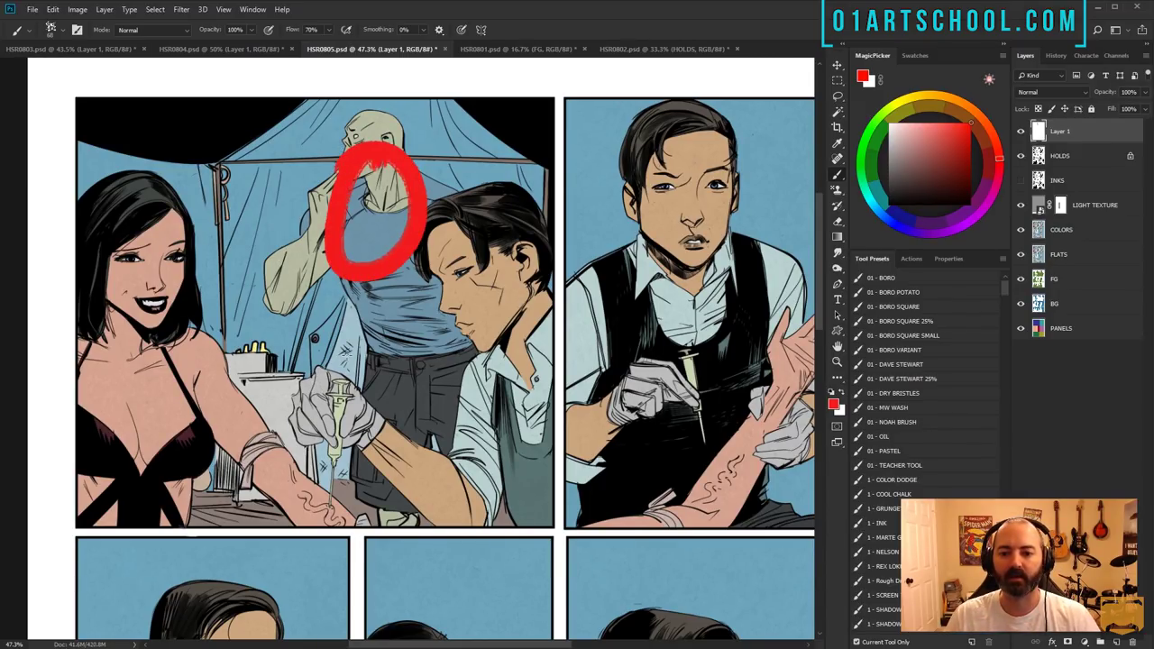
{"action": "key", "text": "ctrl+z"}
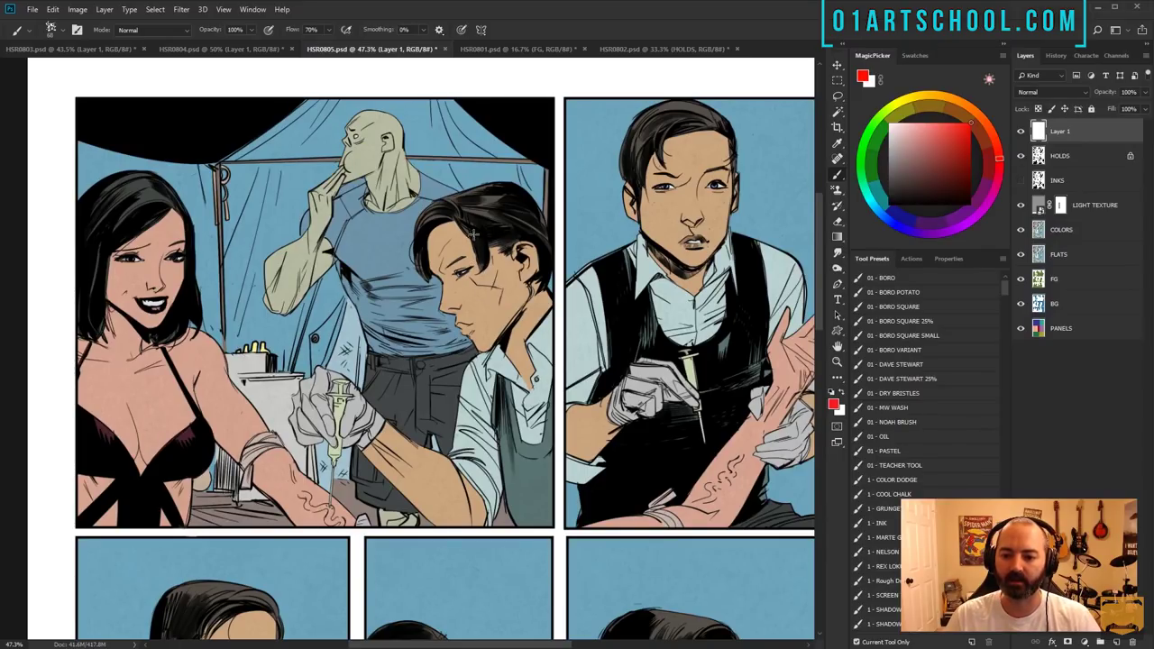
- Sample the blue background beside the man in profile in the middle row, and set the brush colour to white
{"action": "left_click_drag", "start_coordinate": [577, 302], "coordinate": [267, 286]}
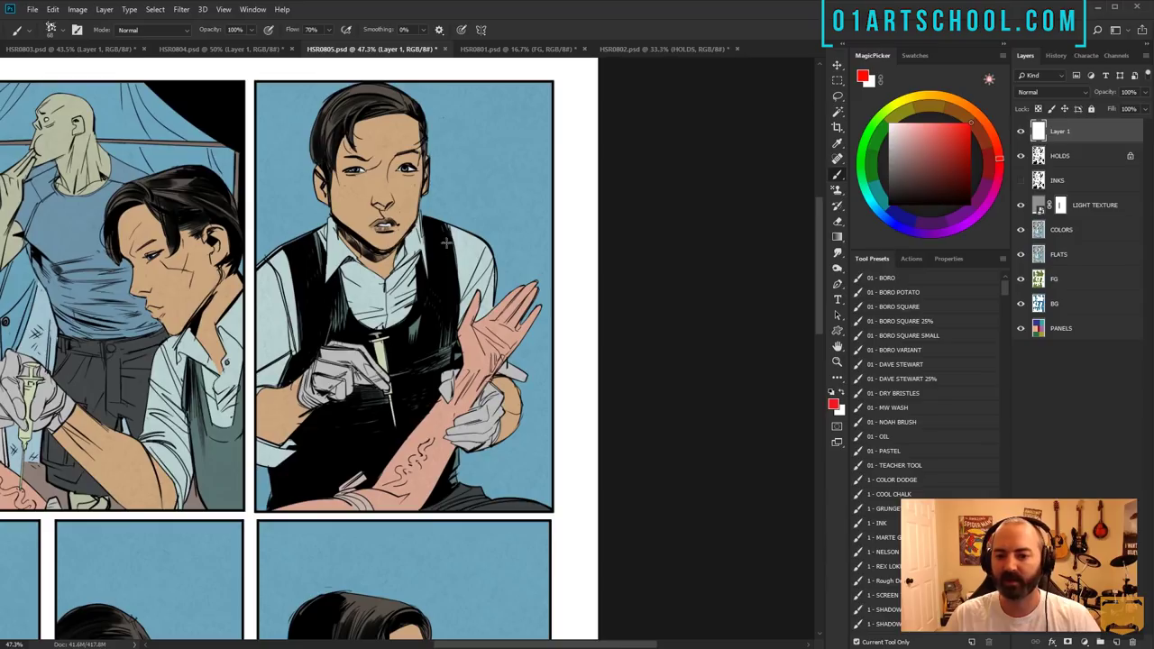
{"action": "left_click_drag", "start_coordinate": [231, 556], "coordinate": [503, 155]}
{"action": "mouse_move", "coordinate": [575, 247]}
{"action": "left_mouse_down"}
{"action": "mouse_move", "coordinate": [518, 218]}
{"action": "mouse_move", "coordinate": [539, 252]}
{"action": "left_mouse_up"}
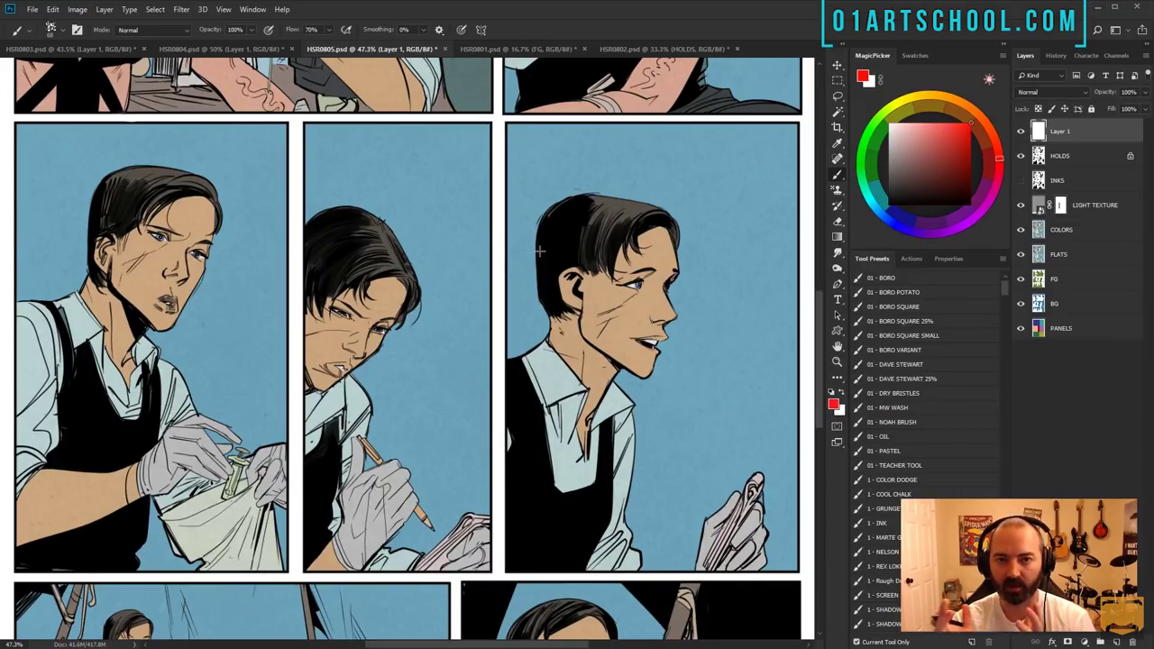
{"action": "left_click", "coordinate": [747, 187], "text": "alt"}
{"action": "left_click", "coordinate": [889, 123]}
- Paint white patches on the blue backgrounds around the man's head in all three middle-row panels
{"action": "mouse_move", "coordinate": [773, 195]}
{"action": "left_mouse_down"}
{"action": "mouse_move", "coordinate": [734, 227]}
{"action": "mouse_move", "coordinate": [739, 273]}
{"action": "mouse_move", "coordinate": [698, 215]}
{"action": "mouse_move", "coordinate": [711, 283]}
{"action": "left_mouse_up"}
{"action": "left_click_drag", "start_coordinate": [717, 157], "coordinate": [718, 182]}
{"action": "left_click_drag", "start_coordinate": [643, 368], "coordinate": [662, 386]}
{"action": "mouse_move", "coordinate": [570, 146]}
{"action": "left_mouse_down"}
{"action": "mouse_move", "coordinate": [551, 179]}
{"action": "mouse_move", "coordinate": [568, 166]}
{"action": "left_mouse_up"}
{"action": "left_click_drag", "start_coordinate": [594, 184], "coordinate": [607, 184]}
{"action": "left_click_drag", "start_coordinate": [392, 160], "coordinate": [402, 182]}
{"action": "mouse_move", "coordinate": [435, 171]}
{"action": "left_mouse_down"}
{"action": "mouse_move", "coordinate": [460, 166]}
{"action": "mouse_move", "coordinate": [452, 208]}
{"action": "mouse_move", "coordinate": [463, 207]}
{"action": "left_mouse_up"}
{"action": "mouse_move", "coordinate": [209, 184]}
{"action": "left_mouse_down"}
{"action": "mouse_move", "coordinate": [226, 158]}
{"action": "mouse_move", "coordinate": [225, 173]}
{"action": "left_mouse_up"}
{"action": "left_click_drag", "start_coordinate": [208, 311], "coordinate": [254, 245]}
{"action": "mouse_move", "coordinate": [232, 212]}
{"action": "left_mouse_down"}
{"action": "mouse_move", "coordinate": [248, 187]}
{"action": "mouse_move", "coordinate": [244, 196]}
{"action": "left_mouse_up"}
{"action": "mouse_move", "coordinate": [27, 218]}
{"action": "left_mouse_down"}
{"action": "mouse_move", "coordinate": [52, 187]}
{"action": "mouse_move", "coordinate": [65, 206]}
{"action": "left_mouse_up"}
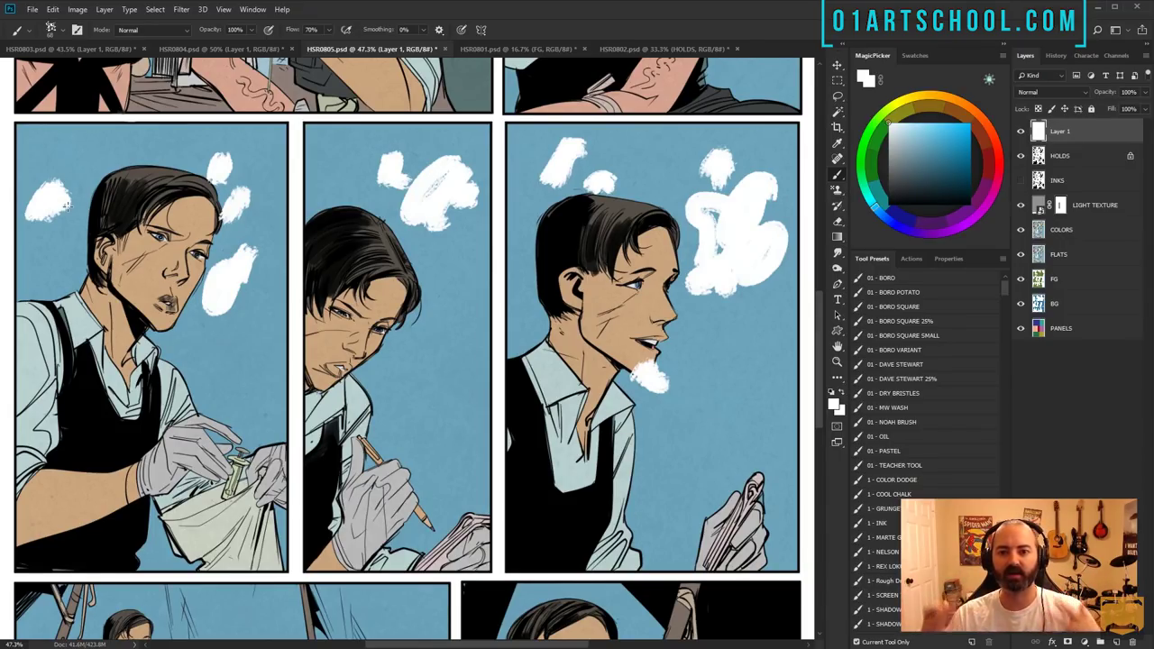
- Undo all the white patches painted in the three middle-row panels
{"action": "key", "text": "ctrl+alt+z"}
{"action": "key", "text": "ctrl+alt+z"}
{"action": "key", "text": "ctrl+alt+z"}
{"action": "key", "text": "ctrl+alt+z"}
{"action": "key", "text": "ctrl+alt+z"}
{"action": "key", "text": "ctrl+alt+z"}
{"action": "key", "text": "ctrl+alt+z"}
{"action": "key", "text": "ctrl+alt+z"}
{"action": "key", "text": "ctrl+alt+z"}
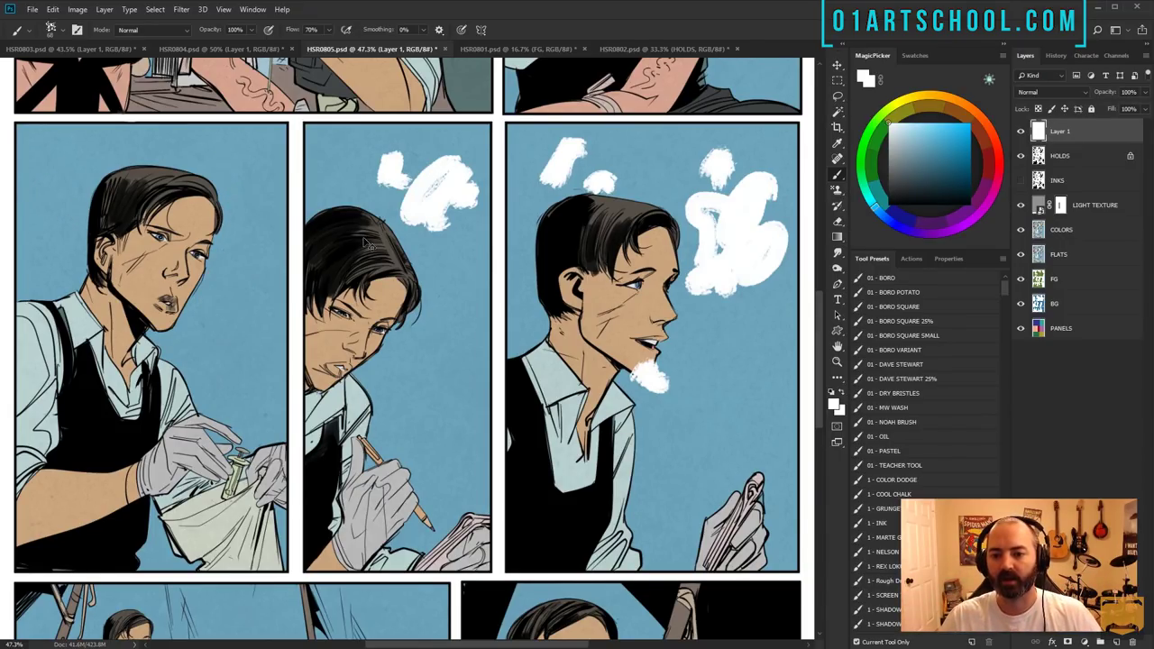
{"action": "key", "text": "ctrl+alt+z"}
{"action": "key", "text": "ctrl+alt+z"}
{"action": "key", "text": "ctrl+alt+z"}
{"action": "key", "text": "ctrl+alt+z"}
{"action": "key", "text": "ctrl+alt+z"}
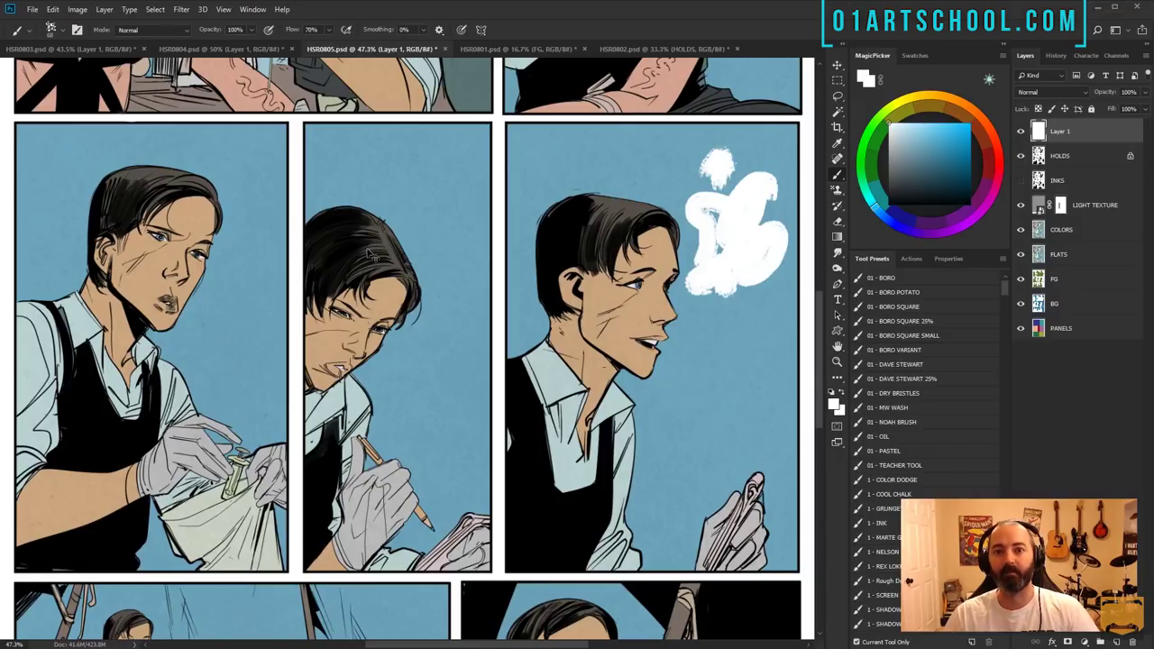
{"action": "key", "text": "ctrl+alt+z"}
{"action": "key", "text": "ctrl+alt+z"}
{"action": "key", "text": "ctrl+alt+z"}
{"action": "key", "text": "ctrl+alt+z"}
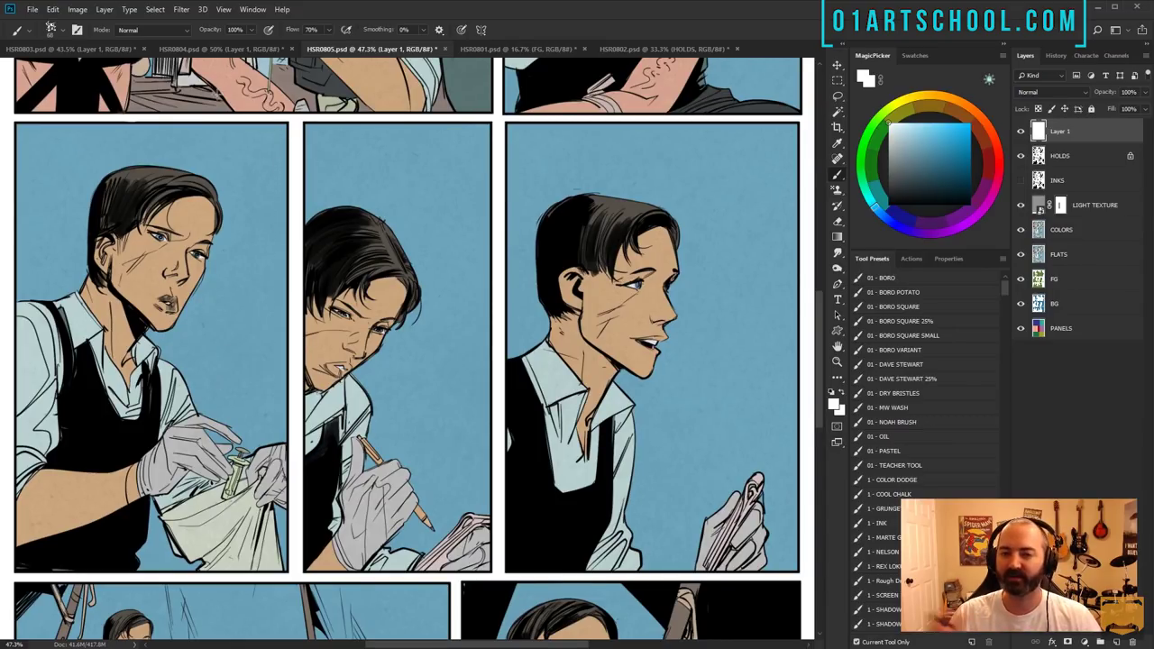
- Outline the black silhouetted foreground figure in the bottom row's first panel in white twice, undoing each outline
{"action": "left_click_drag", "start_coordinate": [482, 299], "coordinate": [476, 74]}
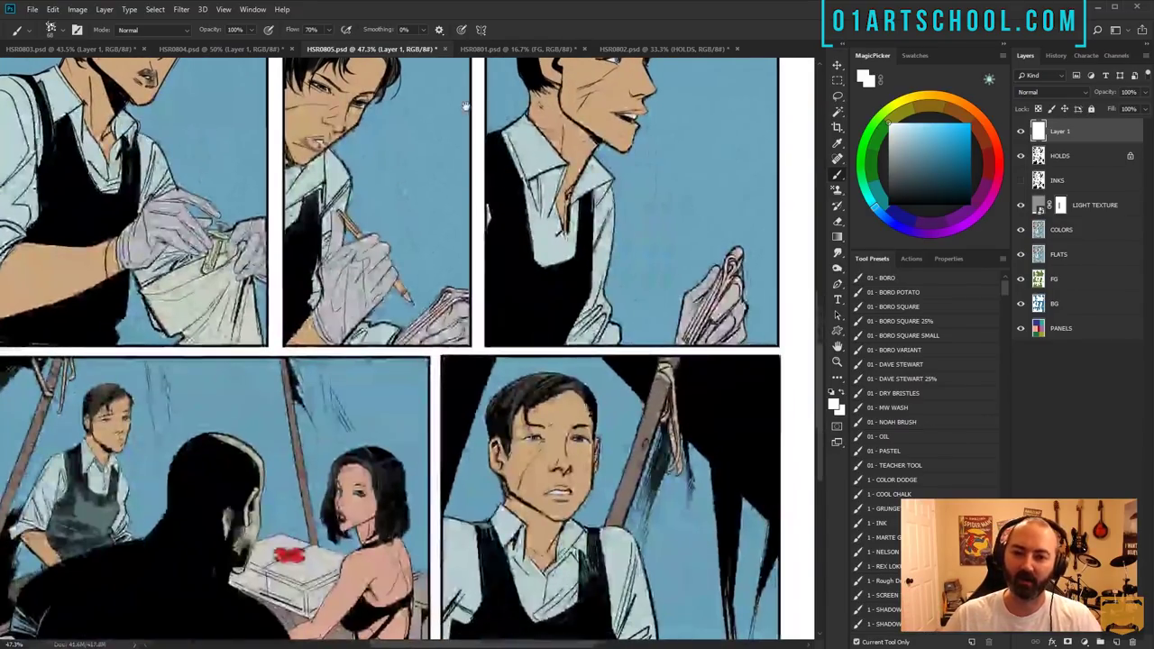
{"action": "left_click_drag", "start_coordinate": [457, 466], "coordinate": [579, 257]}
{"action": "key", "text": "z"}
{"action": "left_click", "coordinate": [432, 256]}
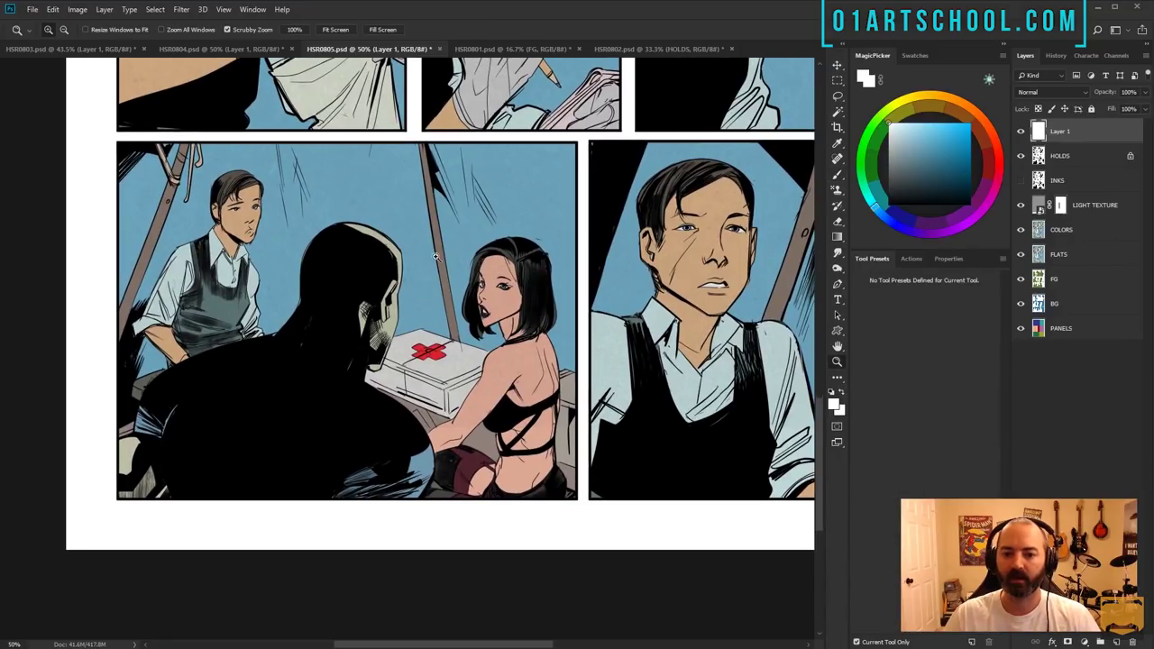
{"action": "key", "text": "b"}
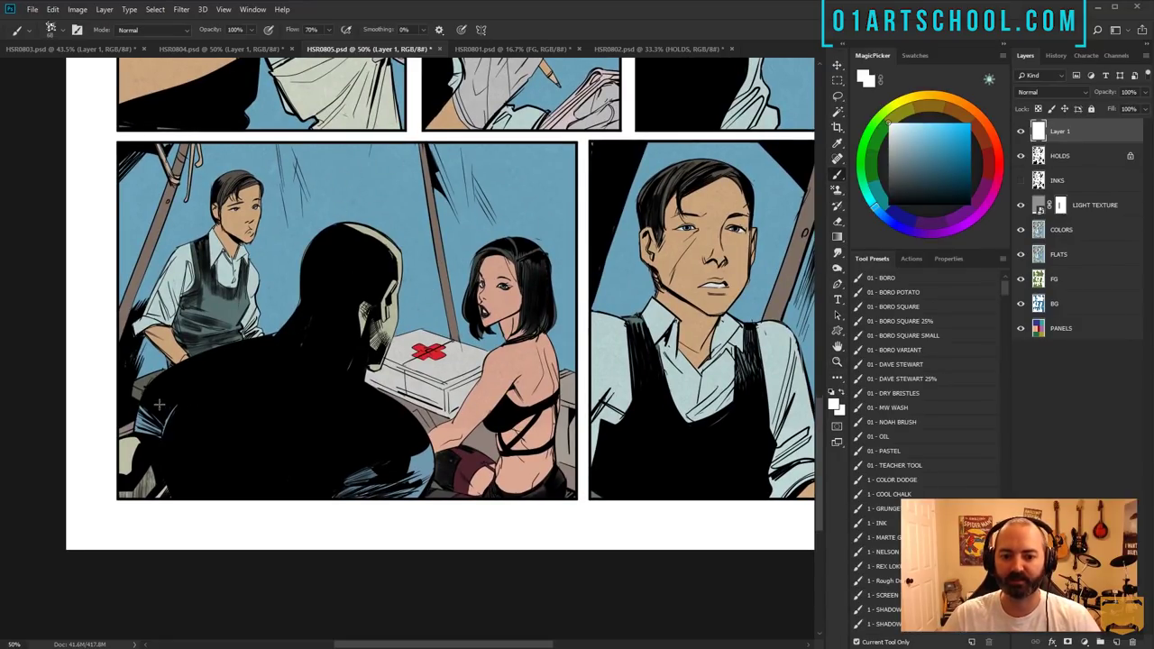
{"action": "mouse_move", "coordinate": [136, 460]}
{"action": "left_mouse_down"}
{"action": "mouse_move", "coordinate": [130, 424]}
{"action": "mouse_move", "coordinate": [255, 333]}
{"action": "mouse_move", "coordinate": [316, 230]}
{"action": "mouse_move", "coordinate": [428, 447]}
{"action": "mouse_move", "coordinate": [419, 496]}
{"action": "left_mouse_up"}
{"action": "mouse_move", "coordinate": [169, 494]}
{"action": "left_mouse_down"}
{"action": "mouse_move", "coordinate": [350, 476]}
{"action": "mouse_move", "coordinate": [447, 469]}
{"action": "left_mouse_up"}
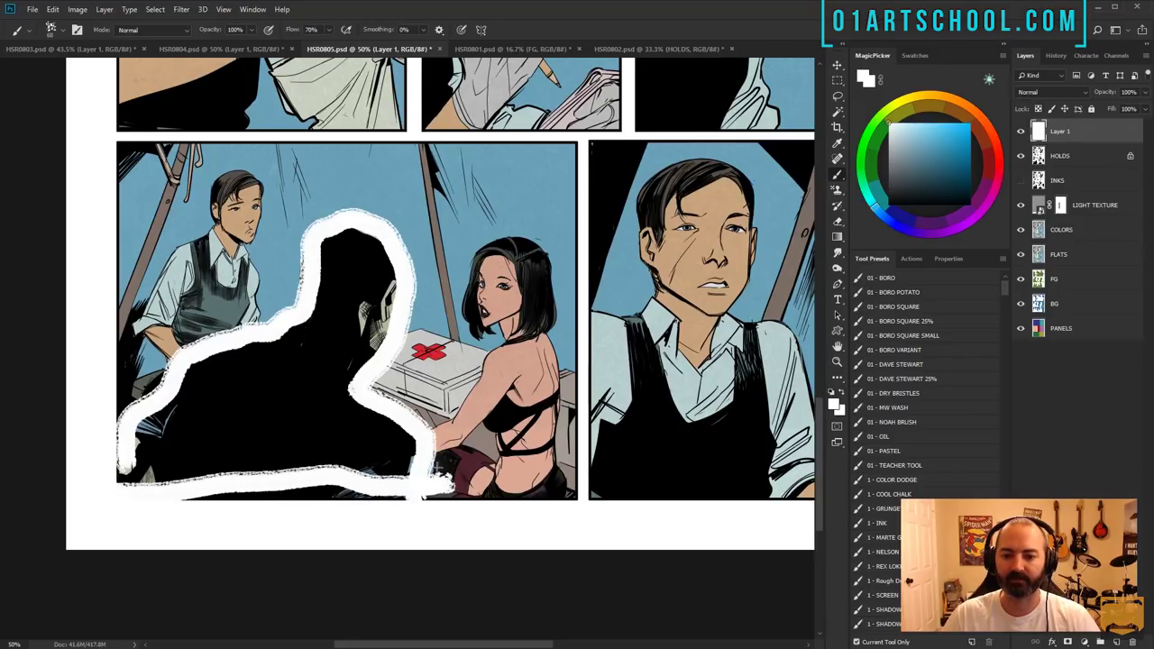
{"action": "key", "text": "ctrl+z"}
{"action": "key", "text": "ctrl+z"}
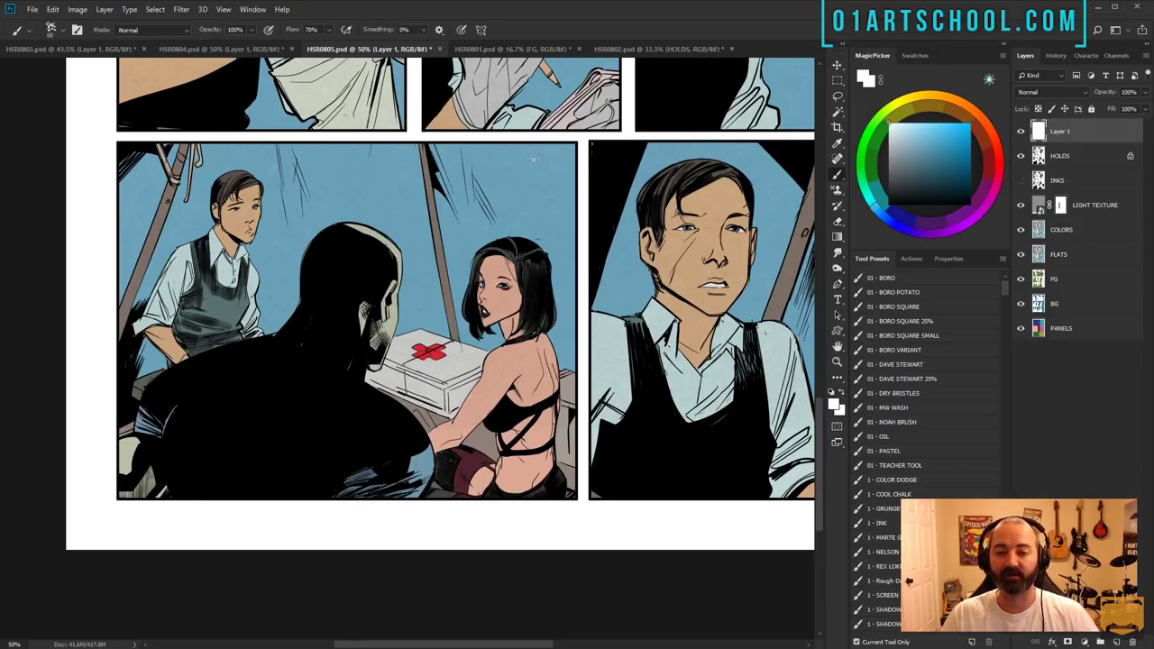
{"action": "mouse_move", "coordinate": [369, 341]}
{"action": "left_mouse_down"}
{"action": "mouse_move", "coordinate": [304, 272]}
{"action": "mouse_move", "coordinate": [194, 370]}
{"action": "mouse_move", "coordinate": [254, 484]}
{"action": "mouse_move", "coordinate": [410, 494]}
{"action": "mouse_move", "coordinate": [369, 315]}
{"action": "left_mouse_up"}
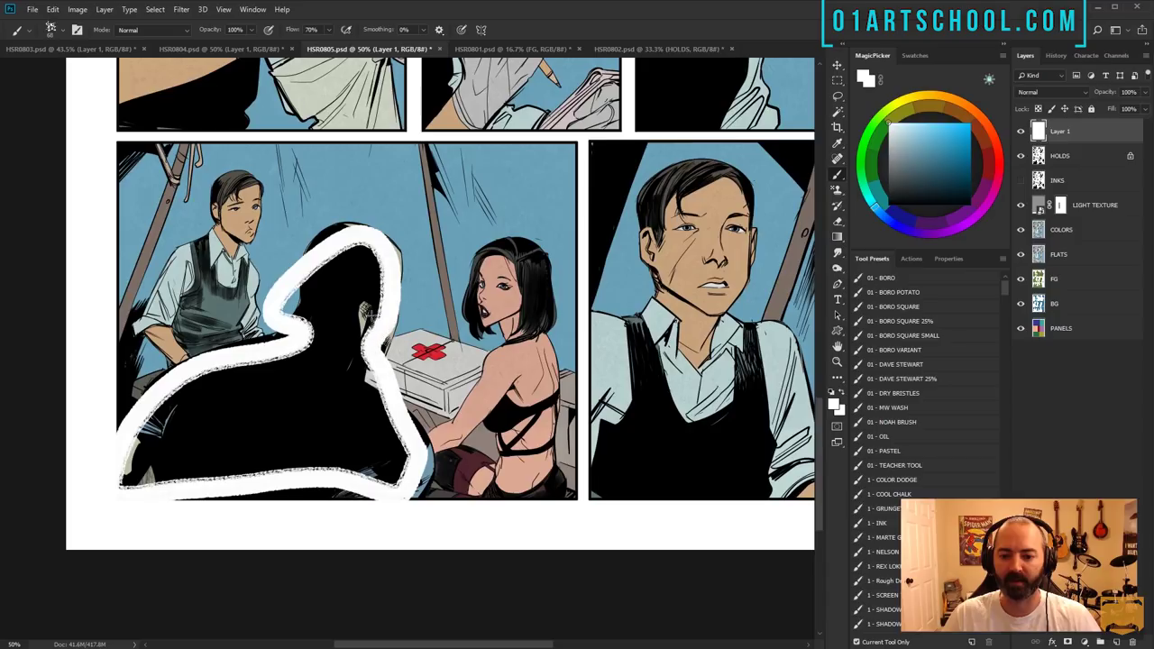
{"action": "key", "text": "ctrl+z"}
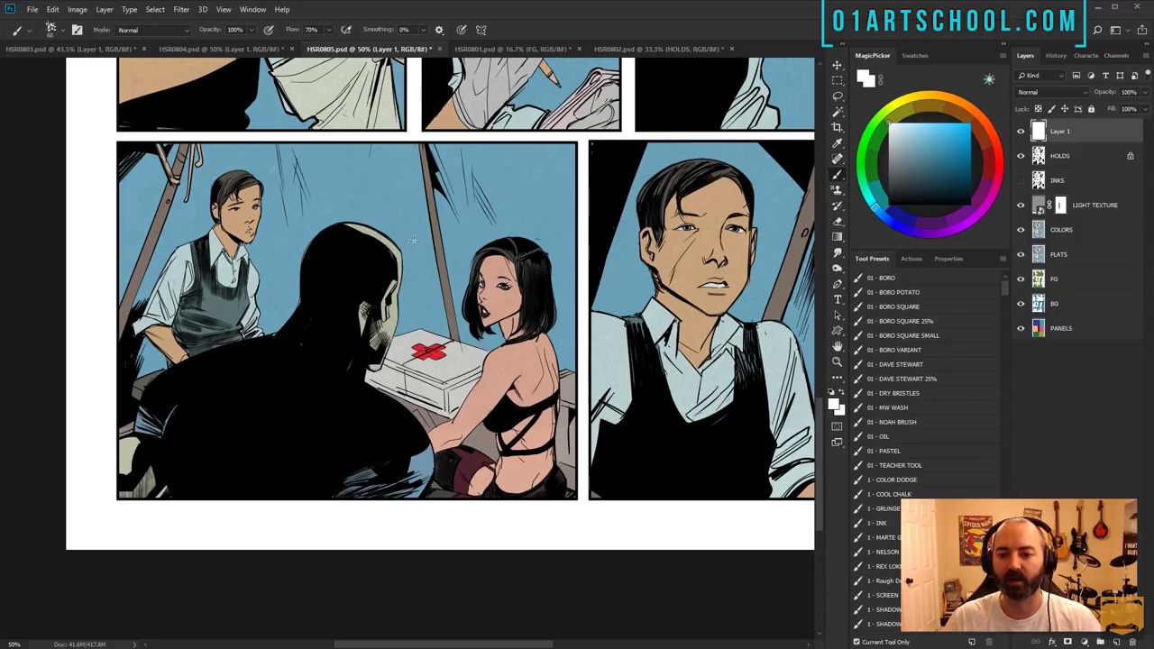
- Switch to the HSR0801.psd page and add a new layer above HOLDS for marking the top panel
{"action": "scroll", "coordinate": [416, 275], "scroll_direction": "right", "scroll_amount": 5}
{"action": "scroll", "coordinate": [417, 275], "scroll_direction": "right", "scroll_amount": 1}
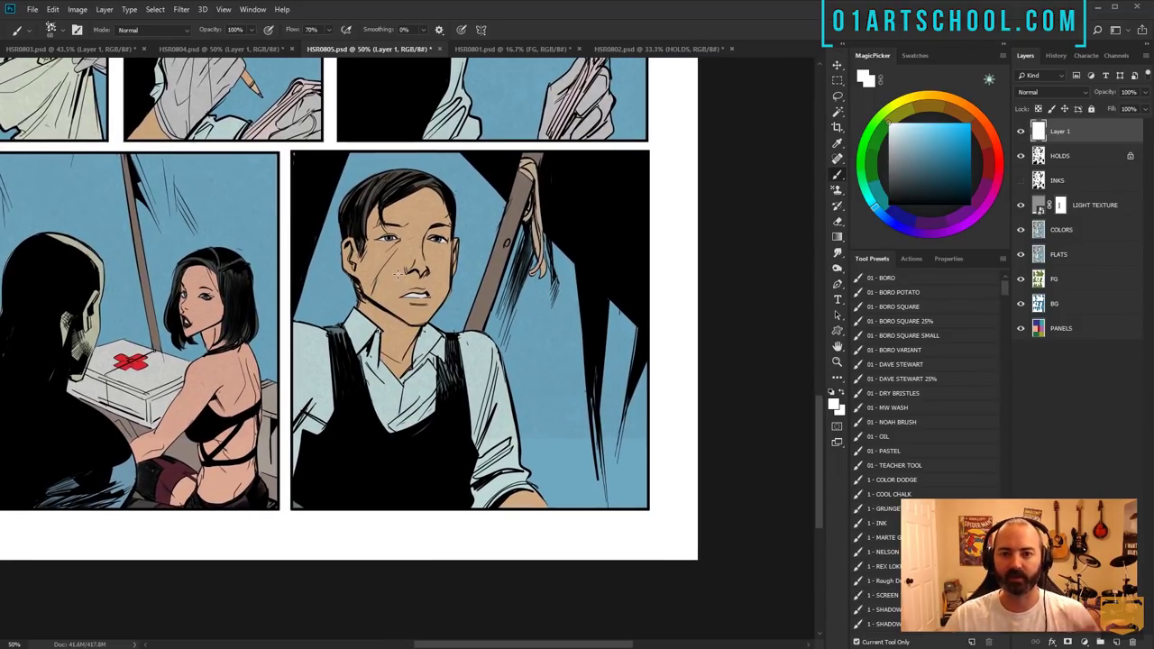
{"action": "left_click", "coordinate": [502, 47]}
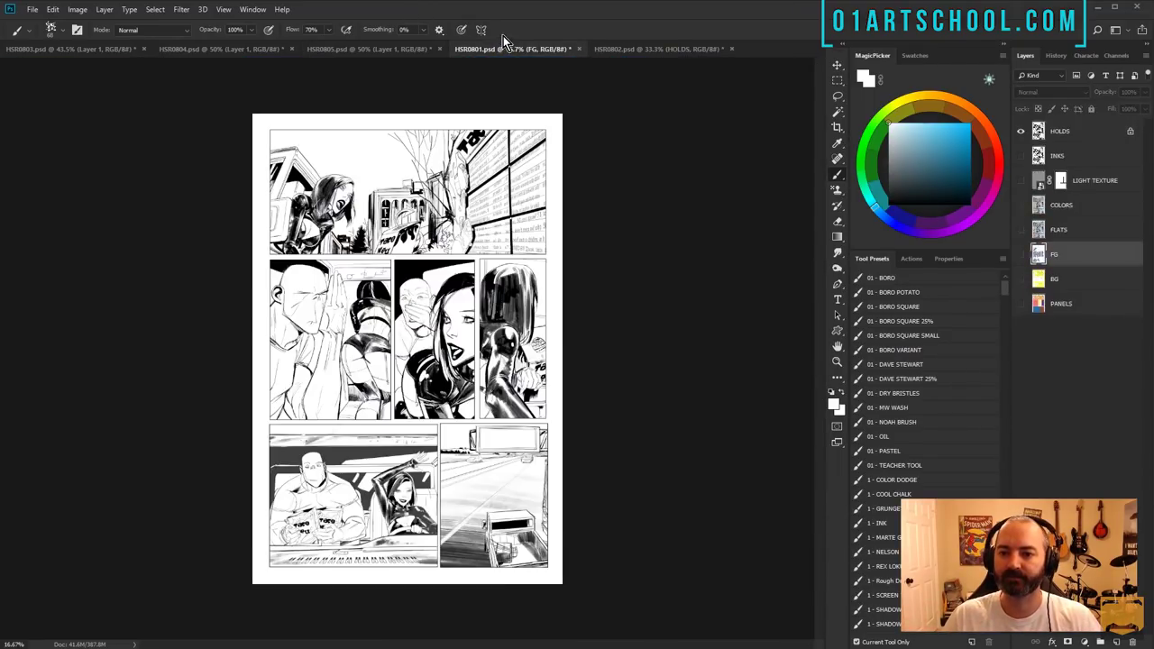
{"action": "key", "text": "z"}
{"action": "left_click", "coordinate": [485, 276]}
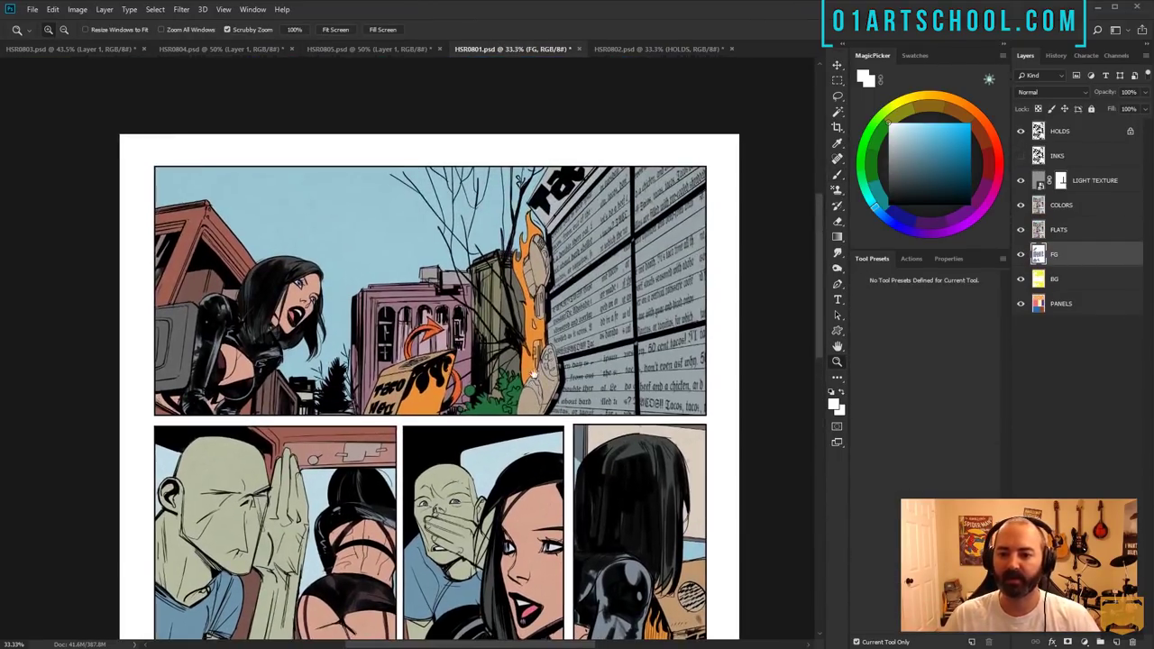
{"action": "left_click", "coordinate": [475, 332]}
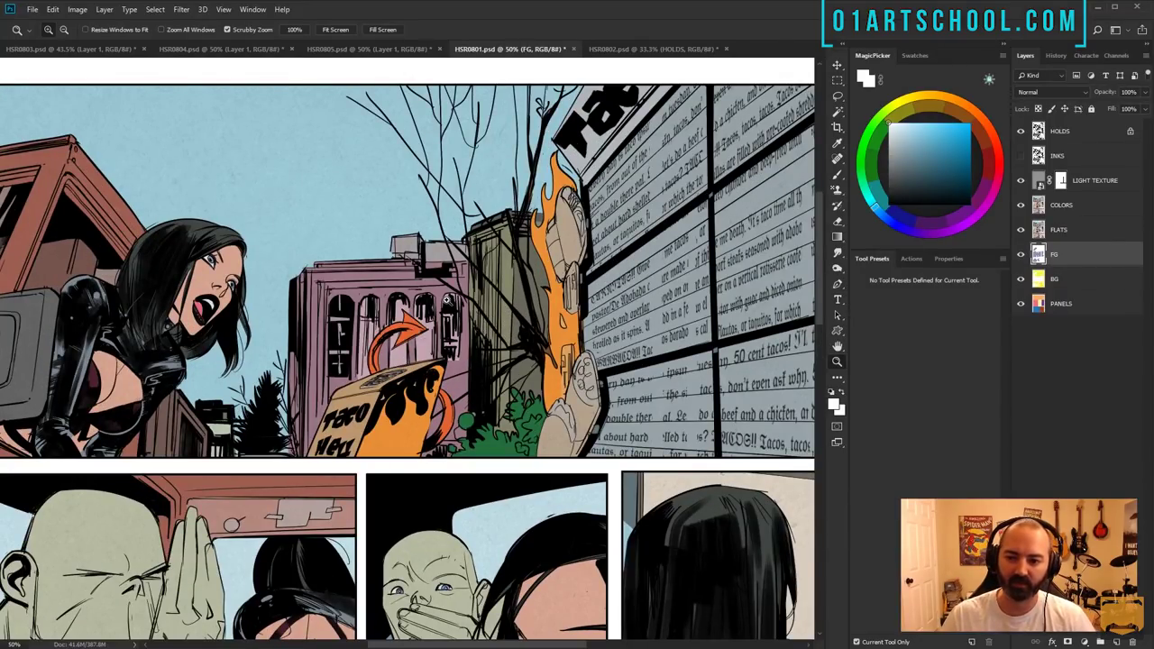
{"action": "left_click_drag", "start_coordinate": [538, 164], "coordinate": [593, 157]}
{"action": "left_click_drag", "start_coordinate": [605, 200], "coordinate": [545, 182]}
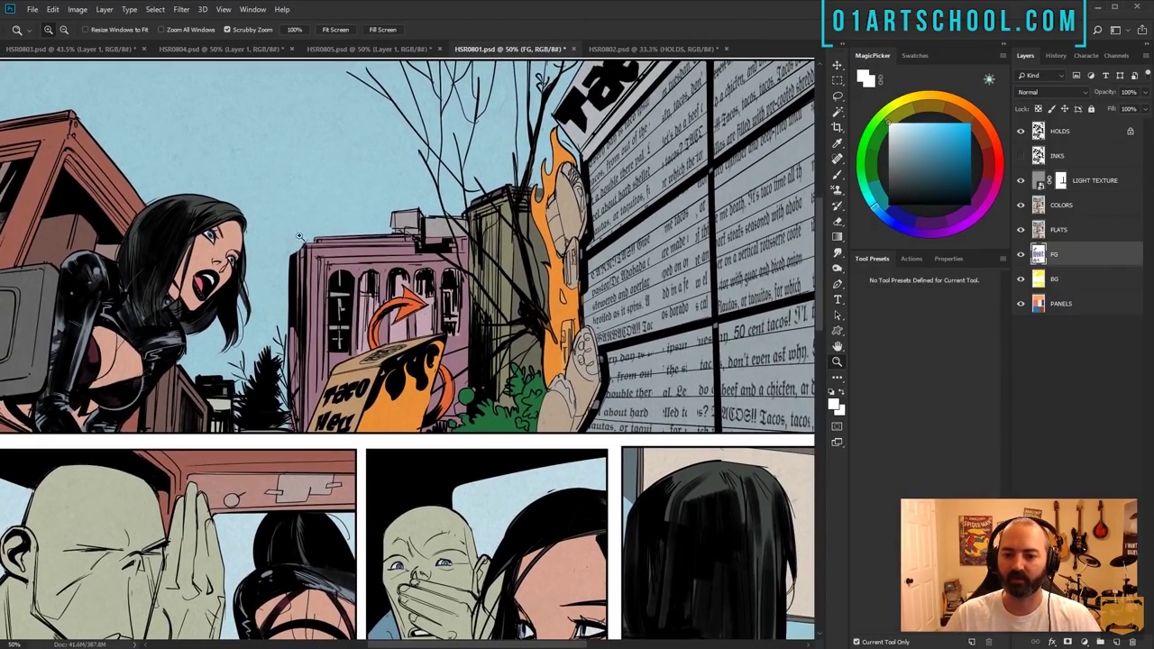
{"action": "key", "text": "b"}
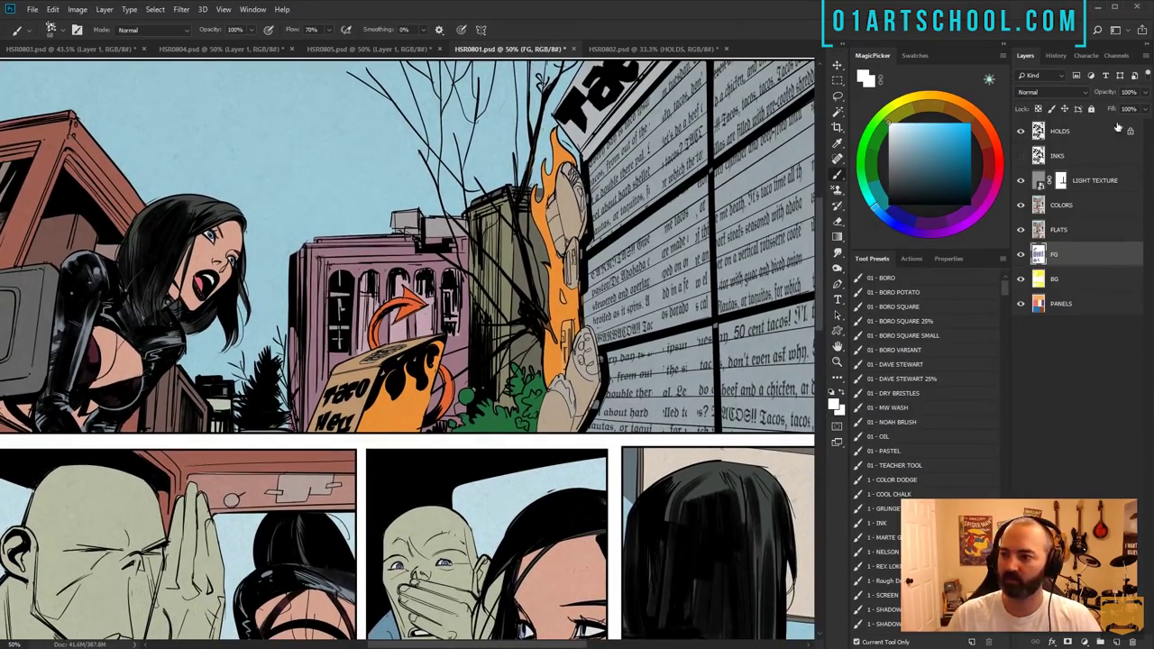
{"action": "left_click", "coordinate": [1095, 133]}
{"action": "left_click", "coordinate": [1118, 642]}
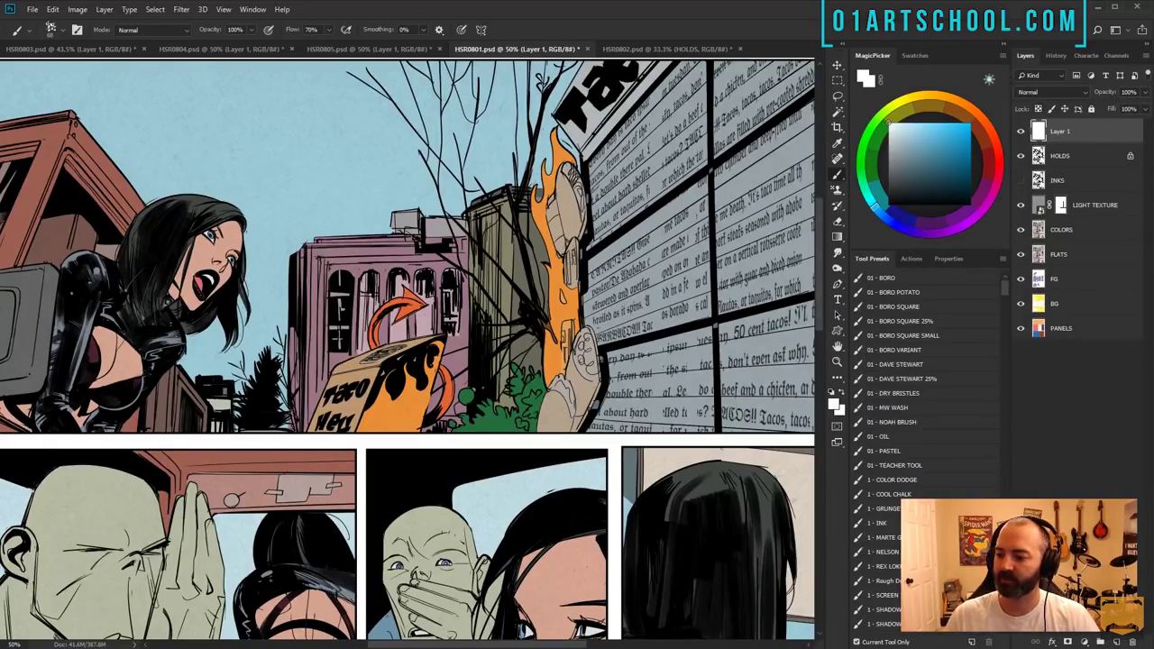
- Outline the woman with the truck, the taco box with its arrow, and the text-covered wall in white in the top panel
{"action": "left_click_drag", "start_coordinate": [110, 142], "coordinate": [159, 147]}
{"action": "mouse_move", "coordinate": [66, 270]}
{"action": "left_mouse_down"}
{"action": "mouse_move", "coordinate": [104, 267]}
{"action": "mouse_move", "coordinate": [271, 218]}
{"action": "left_mouse_up"}
{"action": "key", "text": "ctrl+z"}
{"action": "mouse_move", "coordinate": [49, 126]}
{"action": "left_mouse_down"}
{"action": "mouse_move", "coordinate": [157, 128]}
{"action": "mouse_move", "coordinate": [260, 214]}
{"action": "mouse_move", "coordinate": [311, 283]}
{"action": "mouse_move", "coordinate": [240, 383]}
{"action": "mouse_move", "coordinate": [261, 413]}
{"action": "left_mouse_up"}
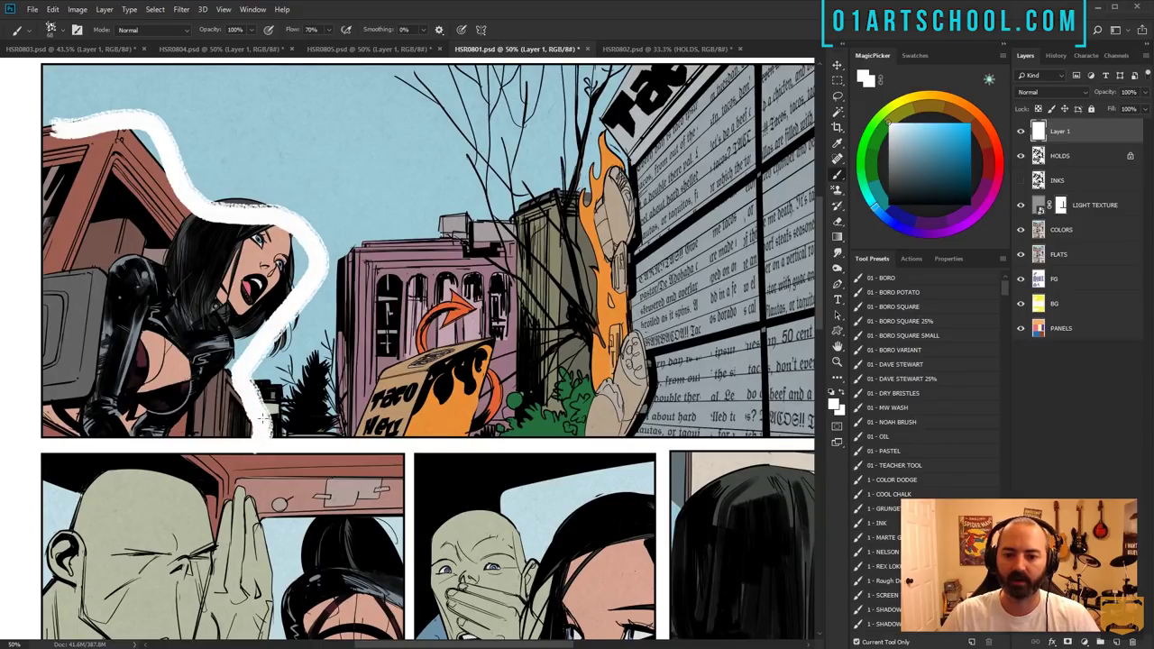
{"action": "mouse_move", "coordinate": [365, 423]}
{"action": "left_mouse_down"}
{"action": "mouse_move", "coordinate": [392, 361]}
{"action": "mouse_move", "coordinate": [487, 445]}
{"action": "left_mouse_up"}
{"action": "left_click_drag", "start_coordinate": [550, 300], "coordinate": [356, 281]}
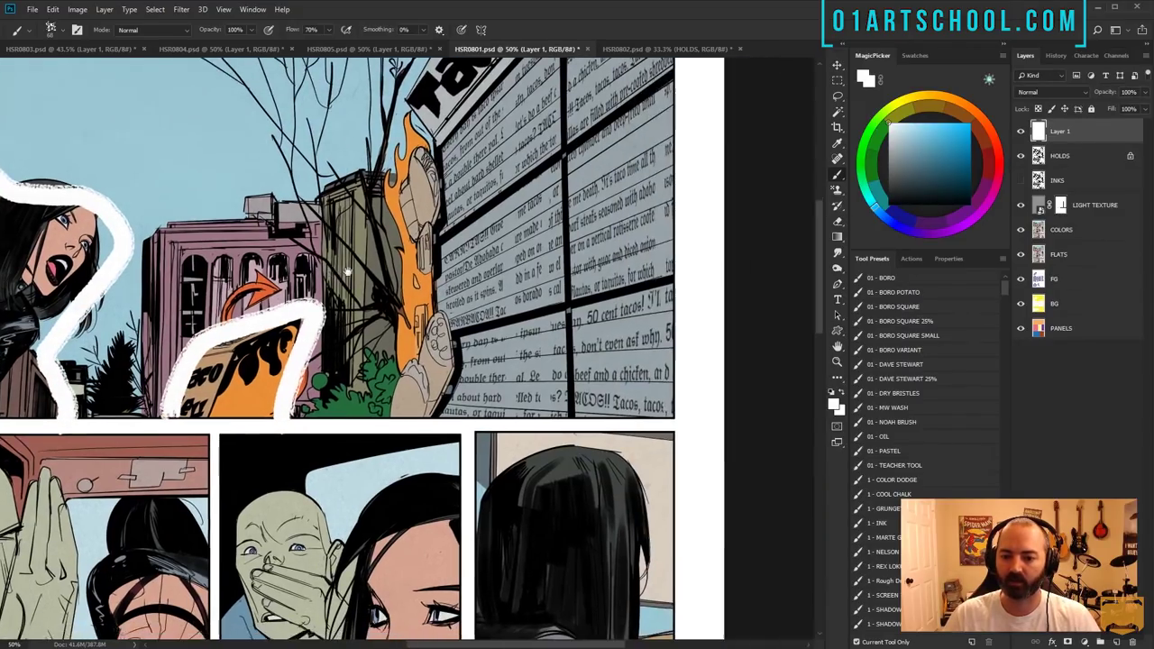
{"action": "mouse_move", "coordinate": [231, 333]}
{"action": "left_mouse_down"}
{"action": "mouse_move", "coordinate": [257, 277]}
{"action": "mouse_move", "coordinate": [269, 289]}
{"action": "left_mouse_up"}
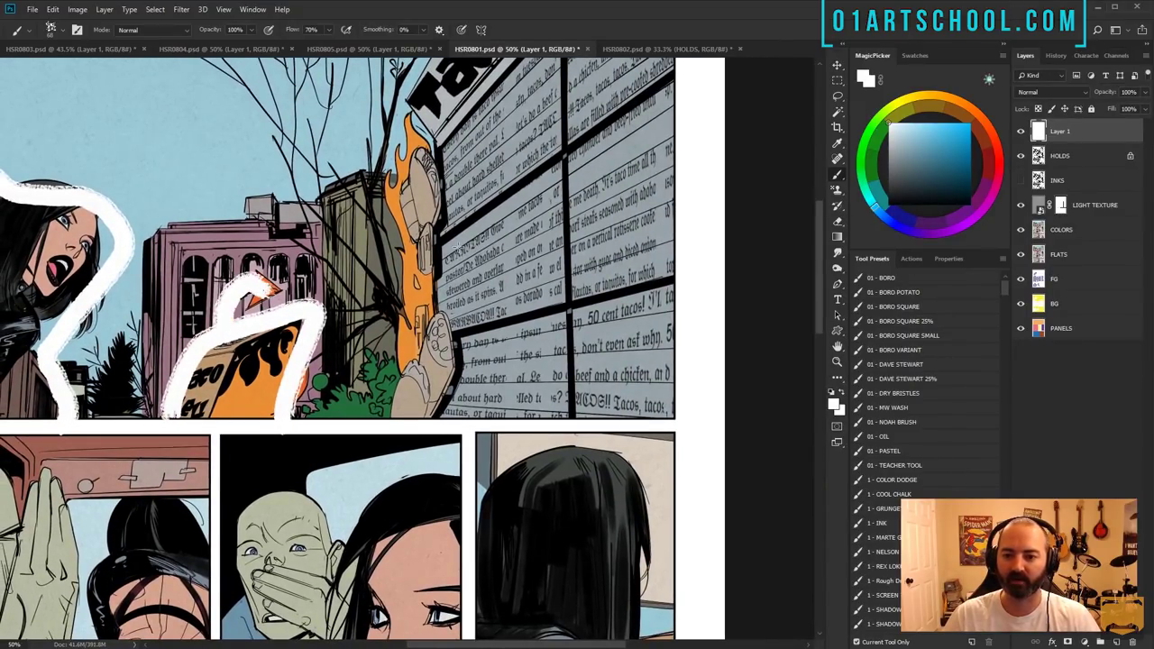
{"action": "mouse_move", "coordinate": [398, 417]}
{"action": "left_mouse_down"}
{"action": "mouse_move", "coordinate": [398, 359]}
{"action": "mouse_move", "coordinate": [412, 115]}
{"action": "mouse_move", "coordinate": [550, 43]}
{"action": "mouse_move", "coordinate": [669, 90]}
{"action": "mouse_move", "coordinate": [642, 440]}
{"action": "left_mouse_up"}
{"action": "left_click_drag", "start_coordinate": [419, 439], "coordinate": [680, 401]}
- Undo the white outlines around the text-covered wall and the taco box in the top panel
{"action": "left_click", "coordinate": [836, 361]}
{"action": "left_click", "coordinate": [320, 304], "text": "alt"}
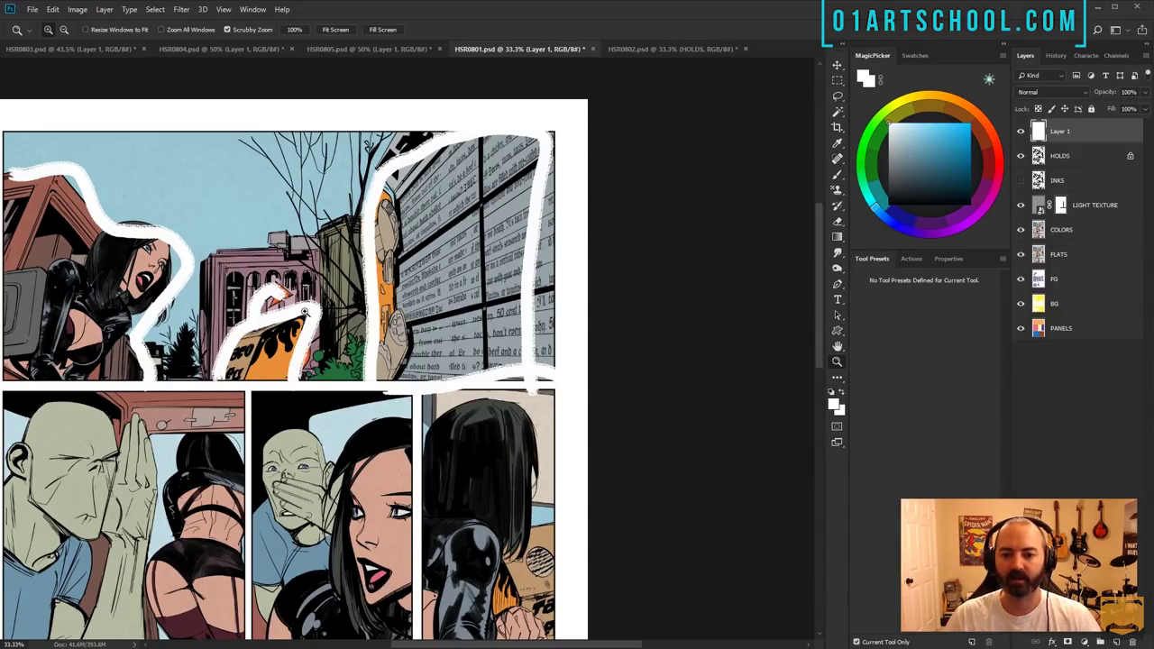
{"action": "key", "text": "ctrl+z"}
{"action": "key", "text": "ctrl+z"}
{"action": "key", "text": "ctrl+z"}
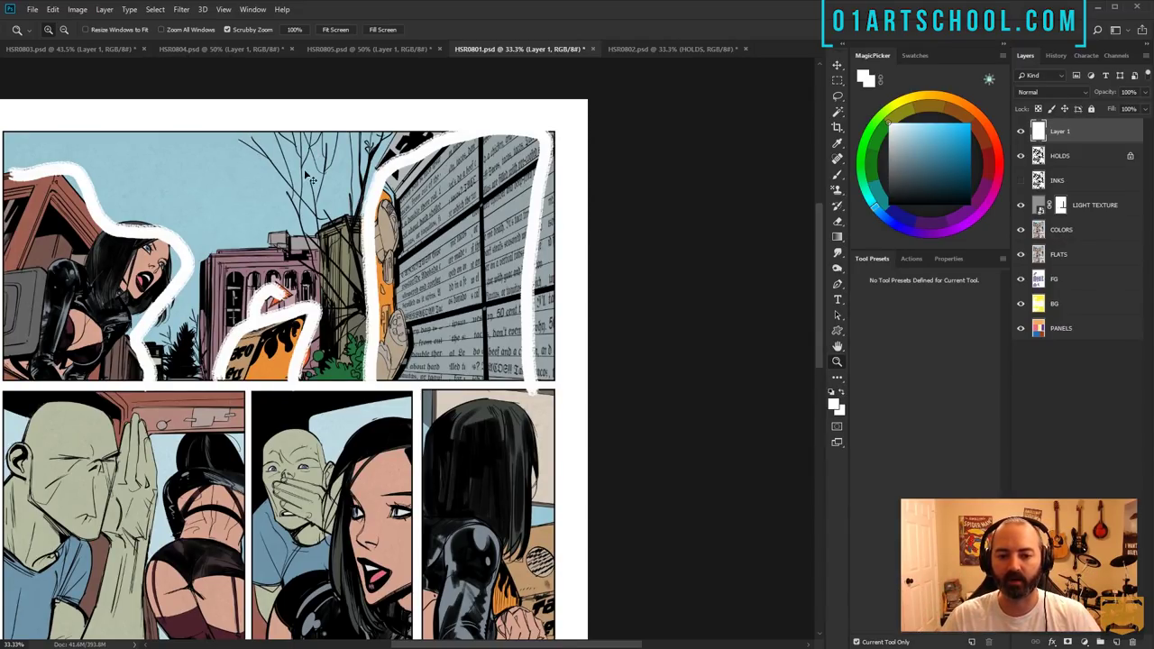
- Trace a white line between the flaming figure and the taco box, and undo all remaining white marks in the top panel
{"action": "mouse_move", "coordinate": [359, 215]}
{"action": "left_mouse_down"}
{"action": "mouse_move", "coordinate": [380, 314]}
{"action": "mouse_move", "coordinate": [367, 242]}
{"action": "mouse_move", "coordinate": [369, 363]}
{"action": "mouse_move", "coordinate": [327, 377]}
{"action": "mouse_move", "coordinate": [262, 350]}
{"action": "left_mouse_up"}
{"action": "key", "text": "b"}
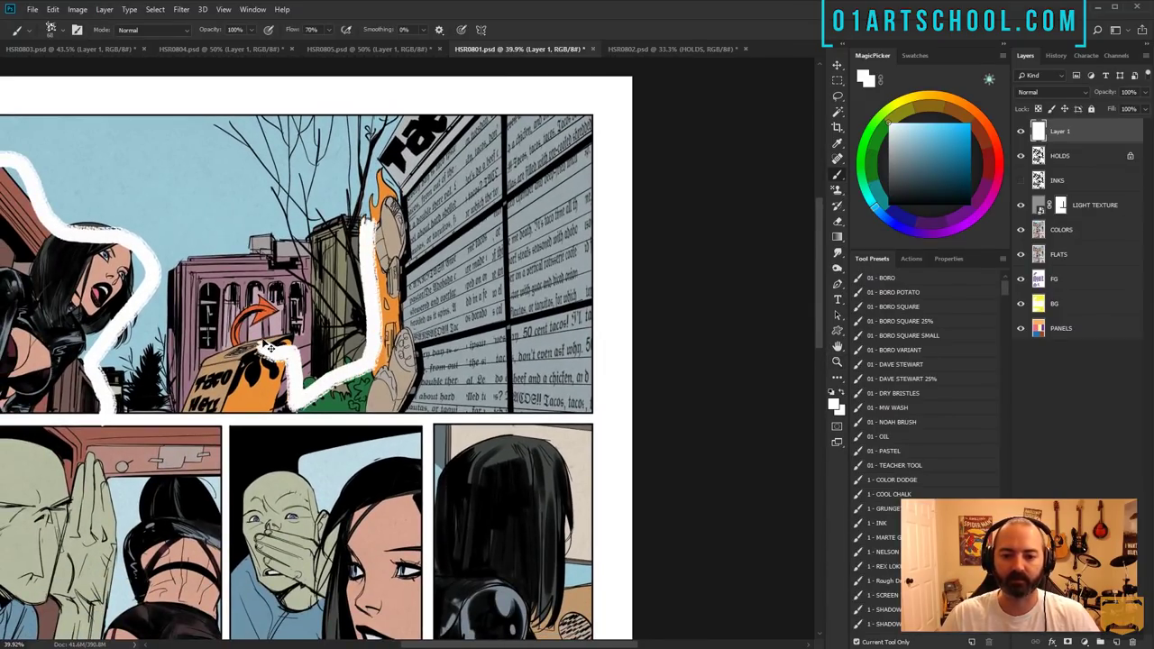
{"action": "key", "text": "ctrl+z"}
{"action": "key", "text": "ctrl+z"}
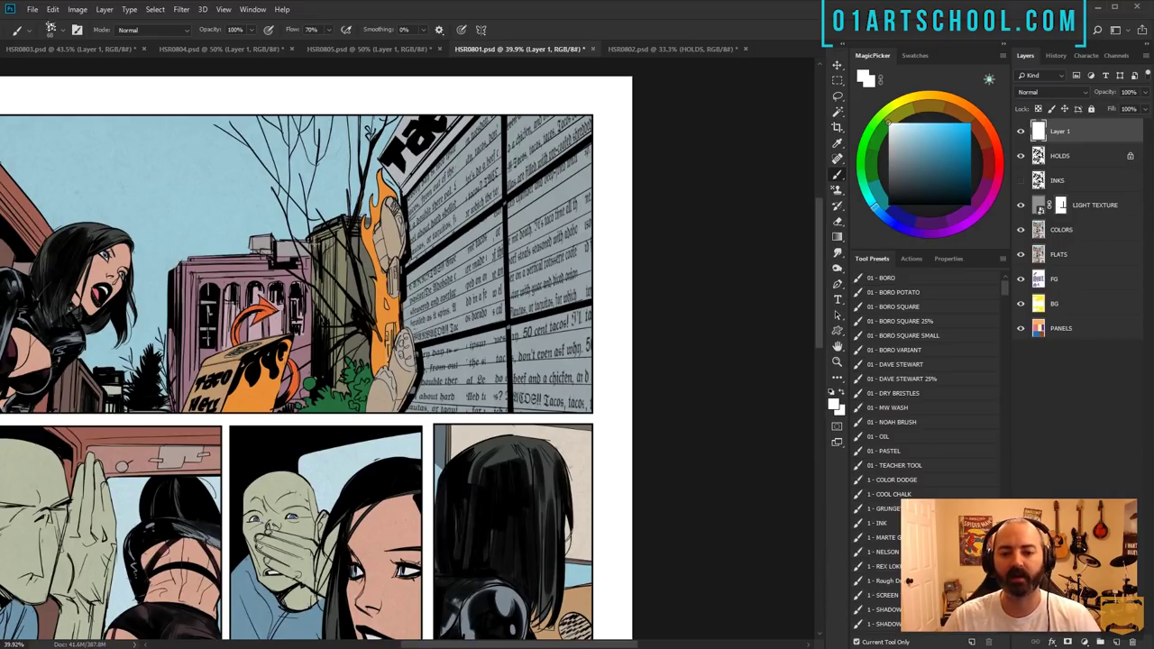
- Set the brush colour to light orange, paint a stroke on the purple building, and undo it
{"action": "left_click_drag", "start_coordinate": [321, 272], "coordinate": [438, 252]}
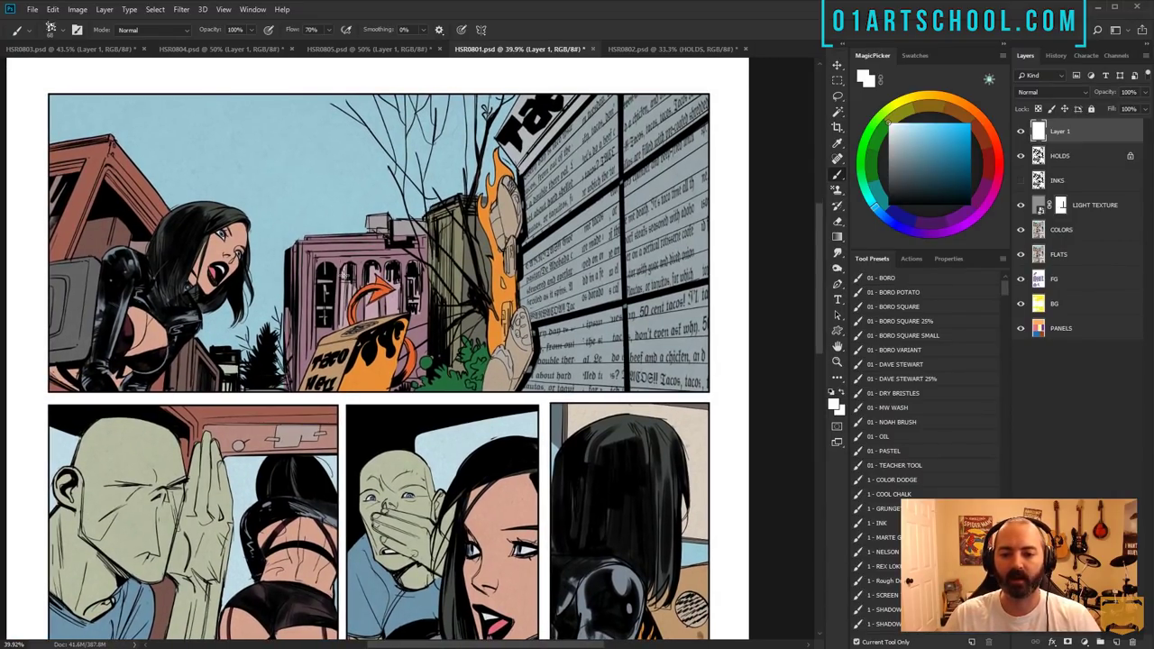
{"action": "left_click", "coordinate": [956, 99]}
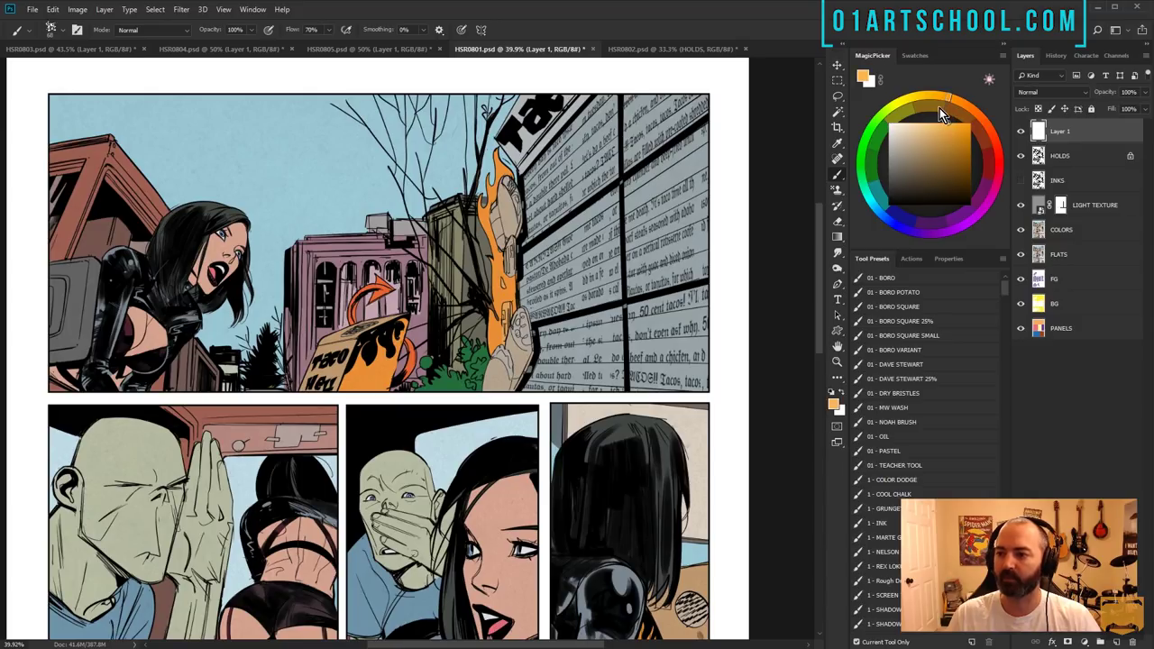
{"action": "mouse_move", "coordinate": [318, 263]}
{"action": "left_mouse_down"}
{"action": "mouse_move", "coordinate": [300, 304]}
{"action": "mouse_move", "coordinate": [316, 319]}
{"action": "left_mouse_up"}
{"action": "key", "text": "ctrl+z"}
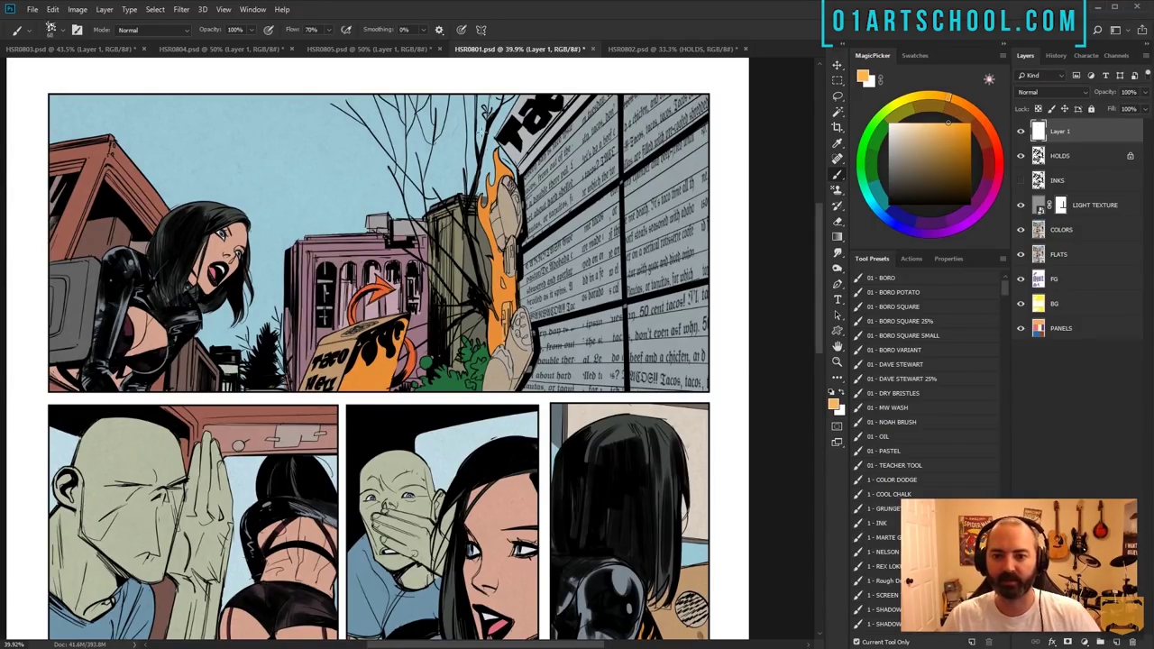
- Set the brush colour to light blue, paint over the olive building behind the bare tree, and undo the strokes
{"action": "key", "text": "x"}
{"action": "left_click", "coordinate": [931, 121]}
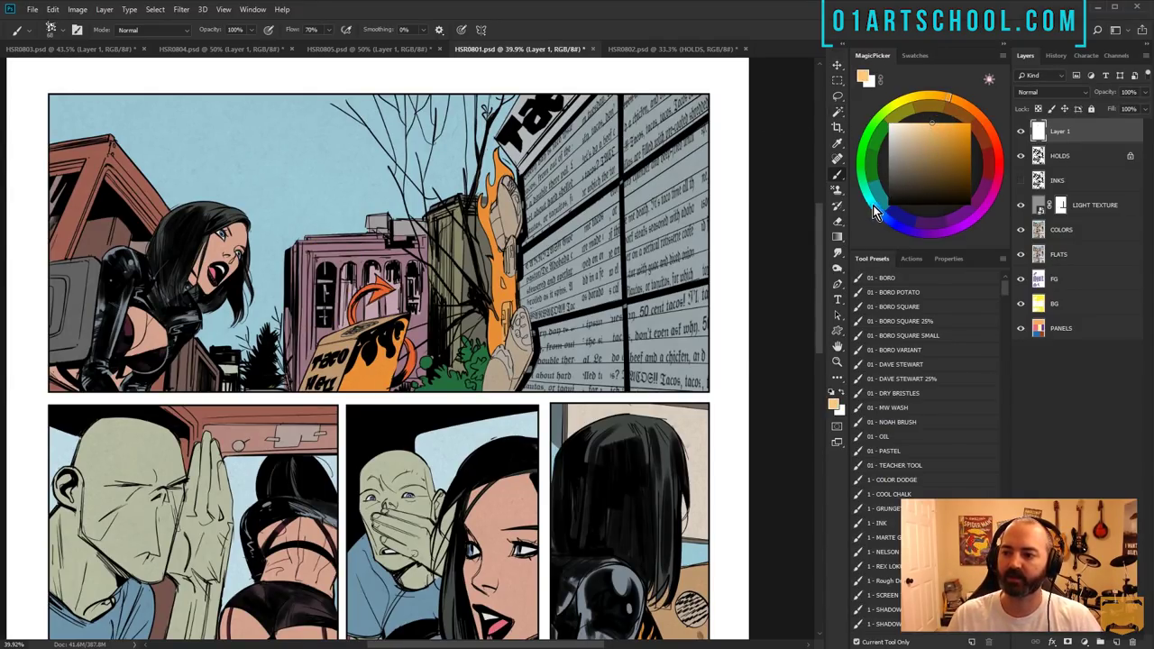
{"action": "left_click", "coordinate": [875, 208]}
{"action": "left_click_drag", "start_coordinate": [436, 207], "coordinate": [439, 309]}
{"action": "left_click_drag", "start_coordinate": [459, 244], "coordinate": [469, 302]}
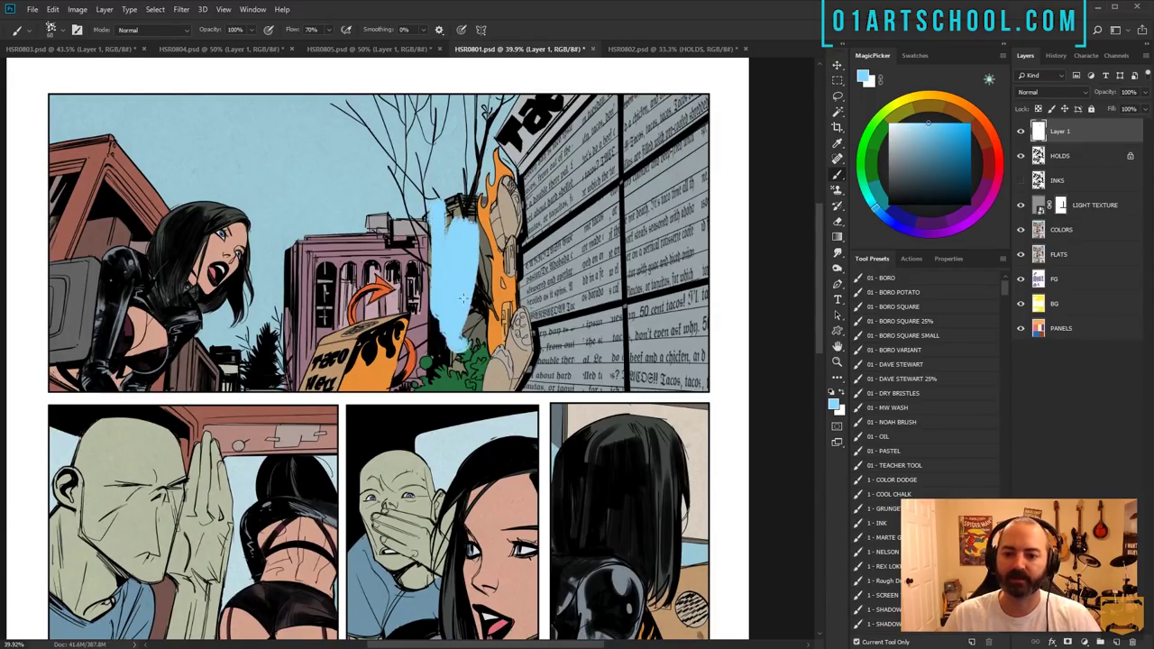
{"action": "key", "text": "ctrl+z"}
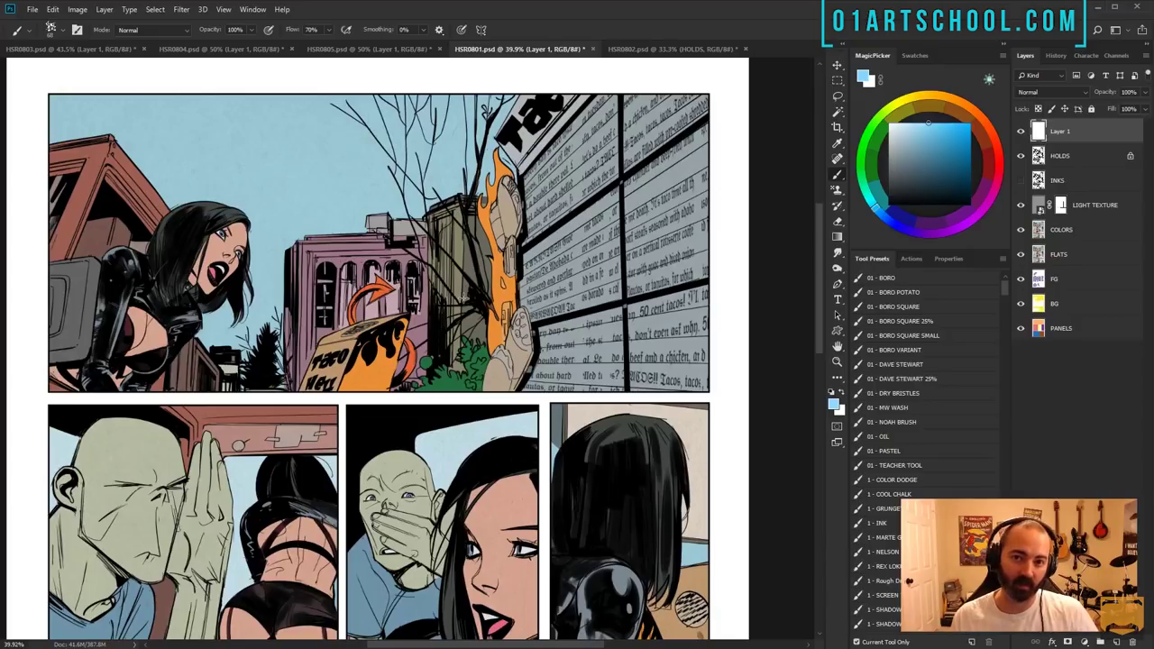
- Examine the foreground and background separation in the middle and bottom row panels, and switch to the HSR0802.psd page
{"action": "mouse_move", "coordinate": [464, 495]}
{"action": "left_mouse_down"}
{"action": "mouse_move", "coordinate": [462, 398]}
{"action": "mouse_move", "coordinate": [521, 202]}
{"action": "left_mouse_up"}
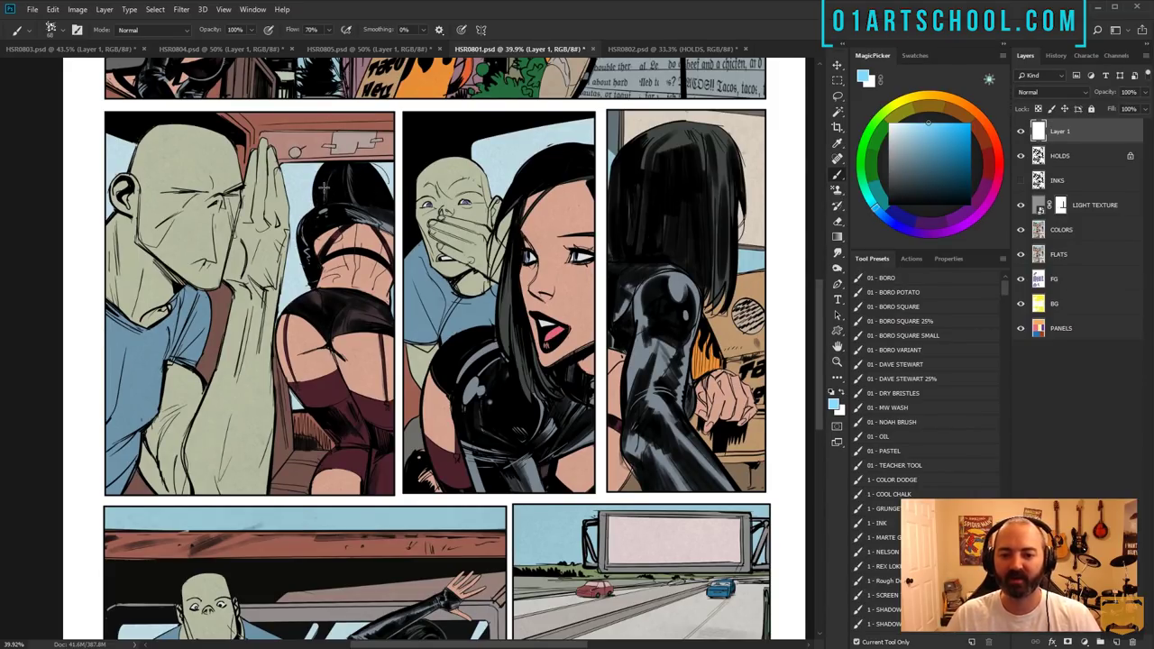
{"action": "key", "text": "a"}
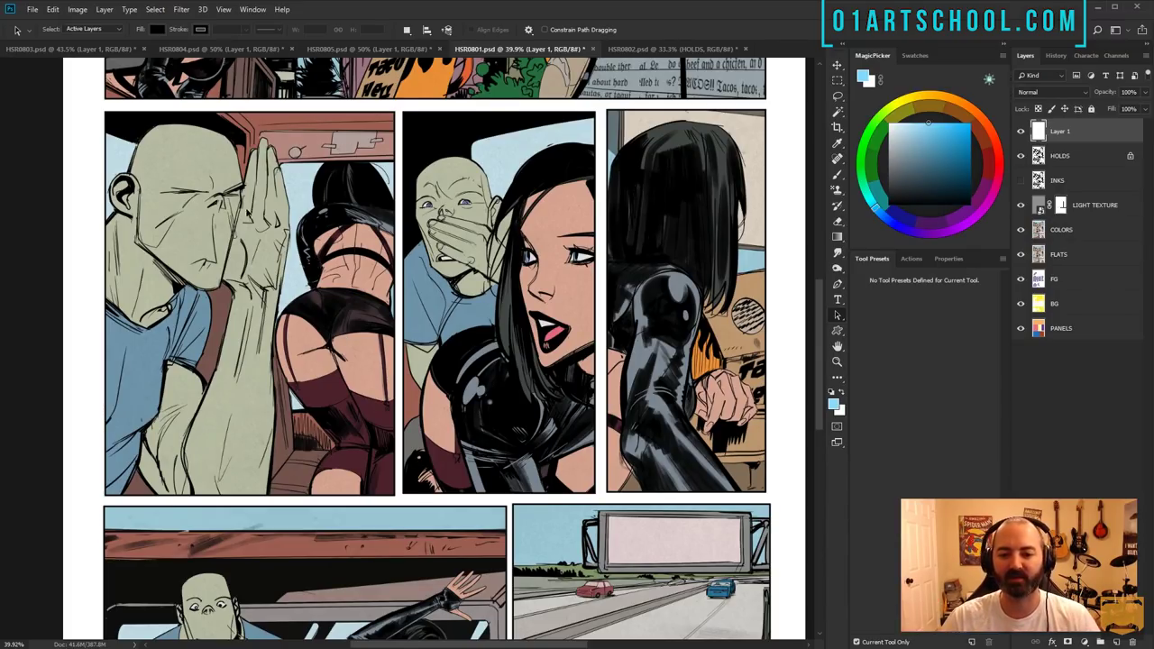
{"action": "key", "text": "b"}
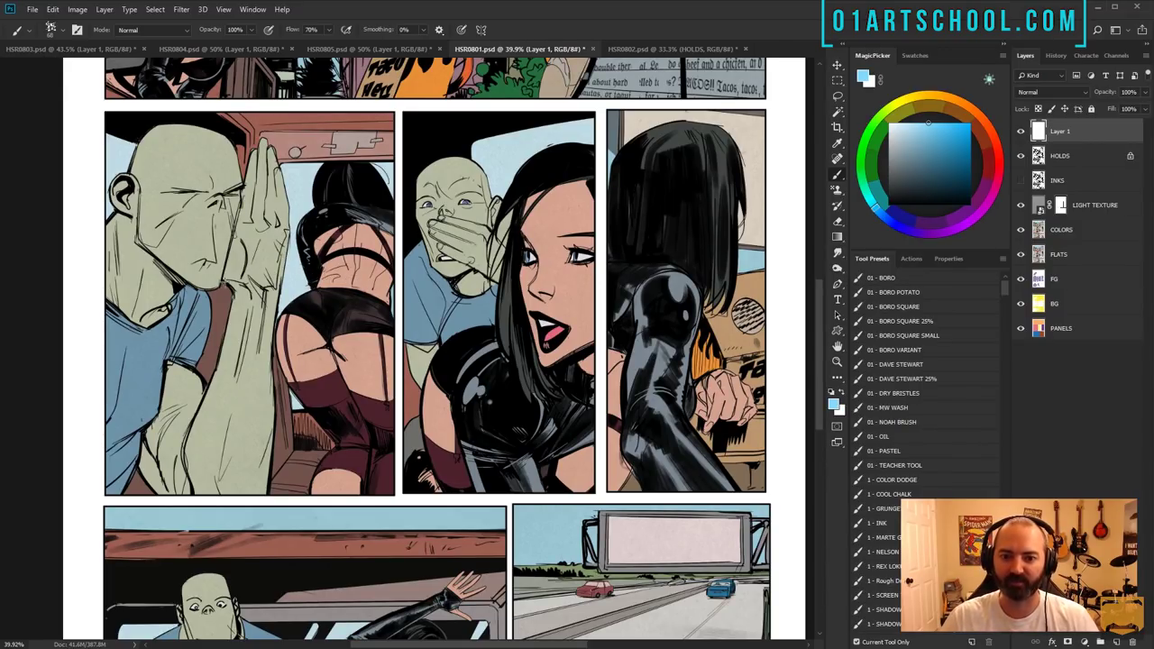
{"action": "left_click_drag", "start_coordinate": [513, 267], "coordinate": [374, 263]}
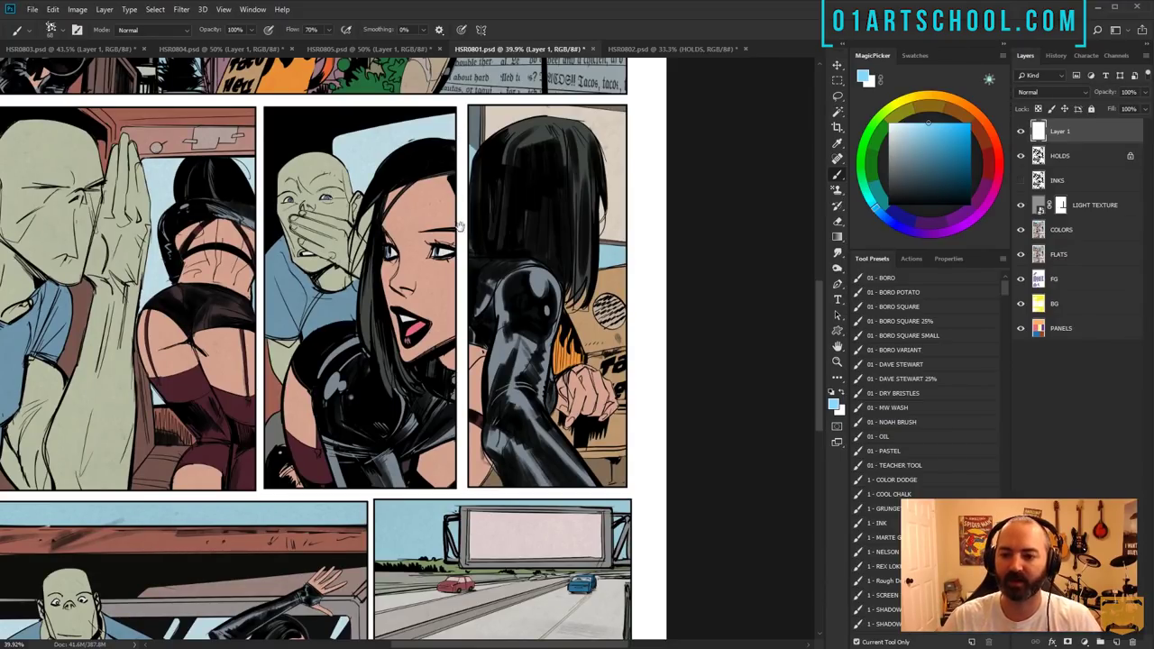
{"action": "left_click_drag", "start_coordinate": [396, 532], "coordinate": [543, 368]}
{"action": "left_click_drag", "start_coordinate": [482, 608], "coordinate": [436, 367]}
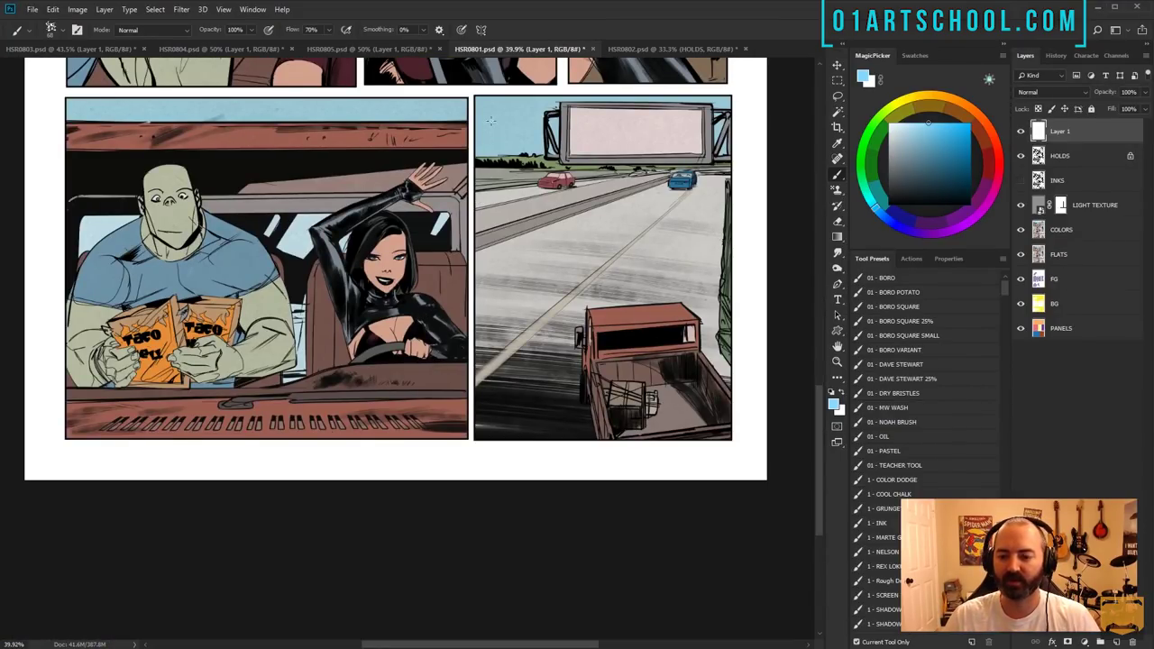
{"action": "scroll", "coordinate": [559, 225], "scroll_direction": "right", "scroll_amount": 4}
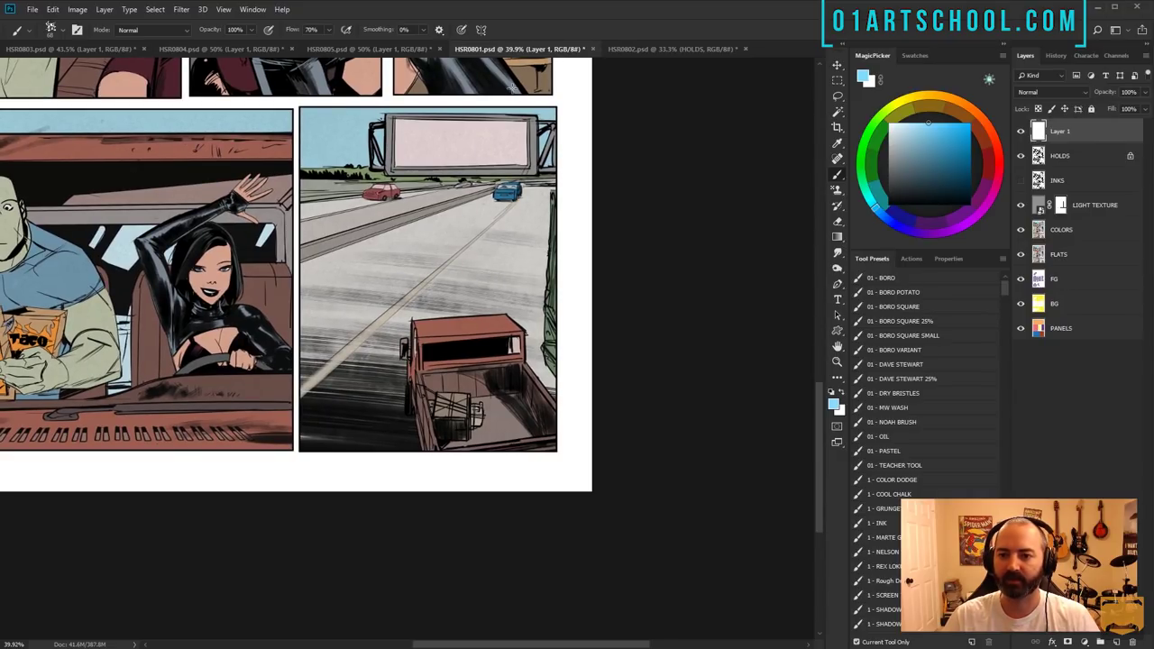
{"action": "scroll", "coordinate": [451, 239], "scroll_direction": "up", "scroll_amount": 1}
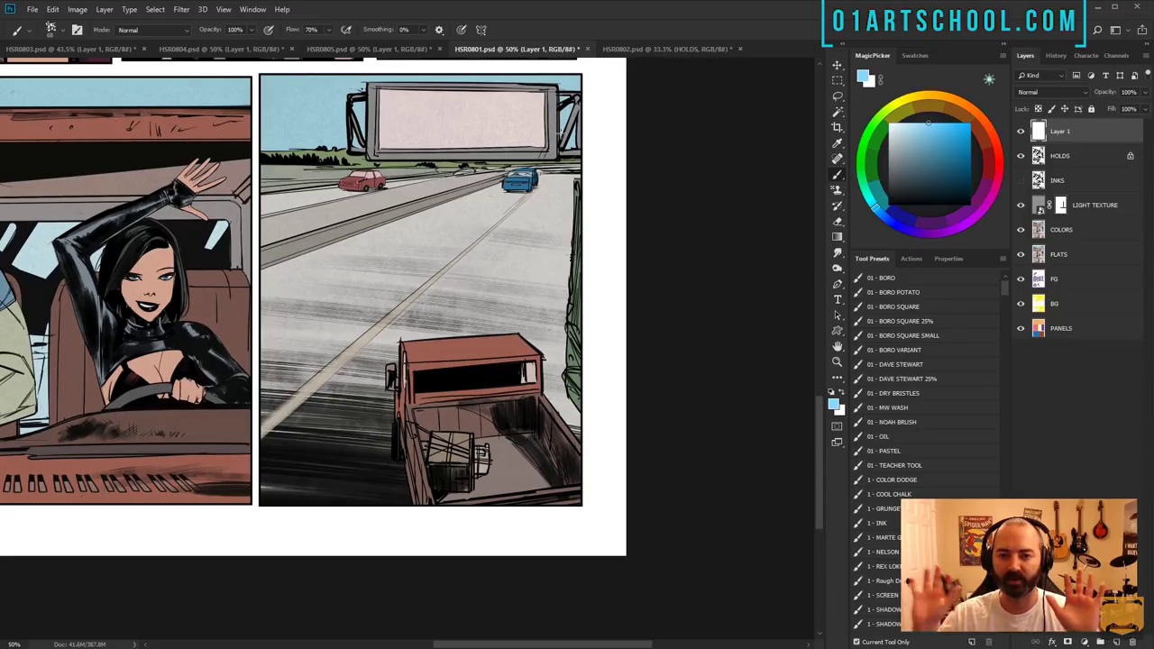
{"action": "key", "text": "ctrl+Tab"}
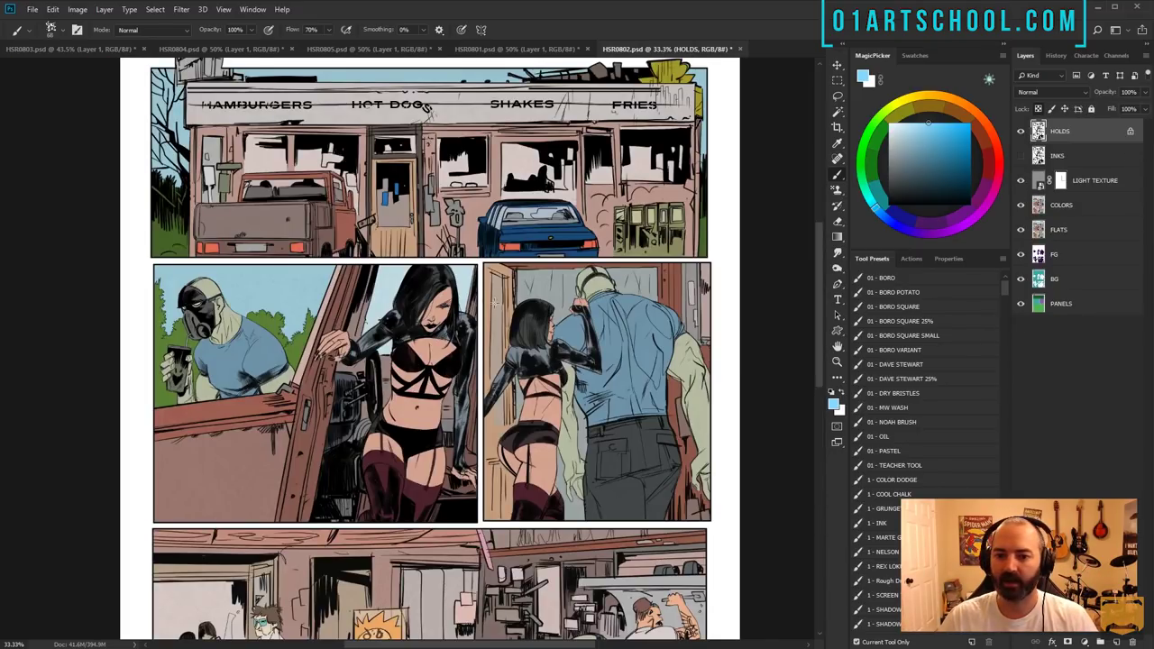
- Examine how foreground and background are separated across the page, from the storefront panel down to the diner interior
{"action": "left_click_drag", "start_coordinate": [523, 282], "coordinate": [493, 338]}
{"action": "left_click_drag", "start_coordinate": [498, 410], "coordinate": [509, 450]}
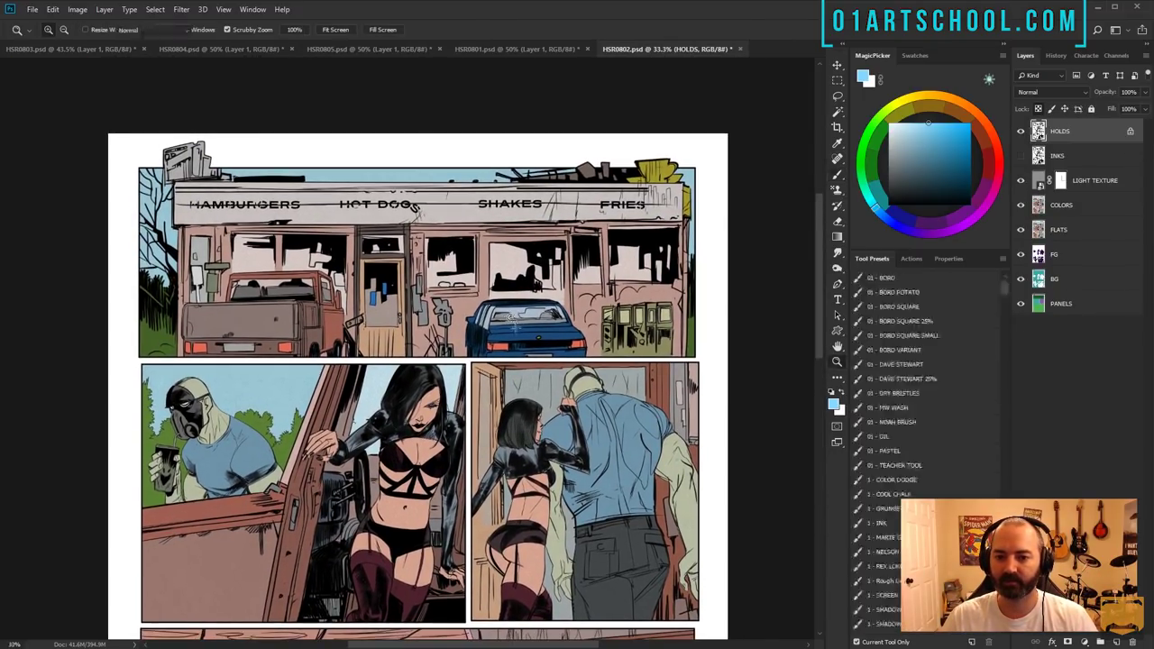
{"action": "left_click", "coordinate": [514, 339], "text": "ctrl"}
{"action": "left_click_drag", "start_coordinate": [520, 352], "coordinate": [561, 353]}
{"action": "key", "text": "z"}
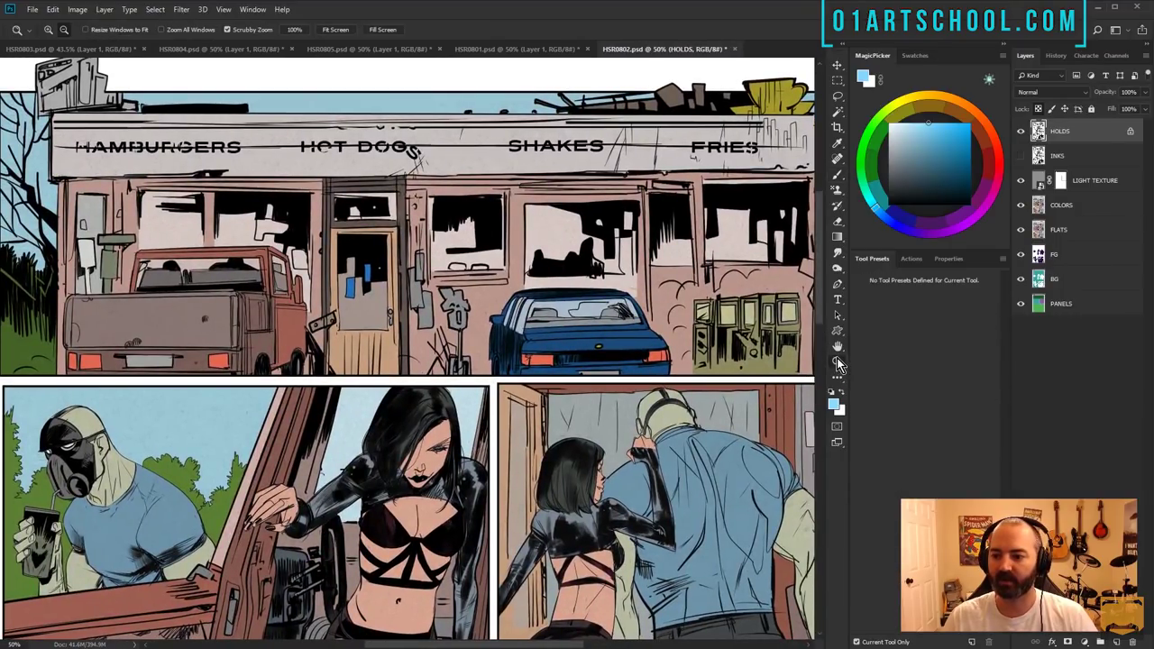
{"action": "left_click_drag", "start_coordinate": [602, 268], "coordinate": [561, 270]}
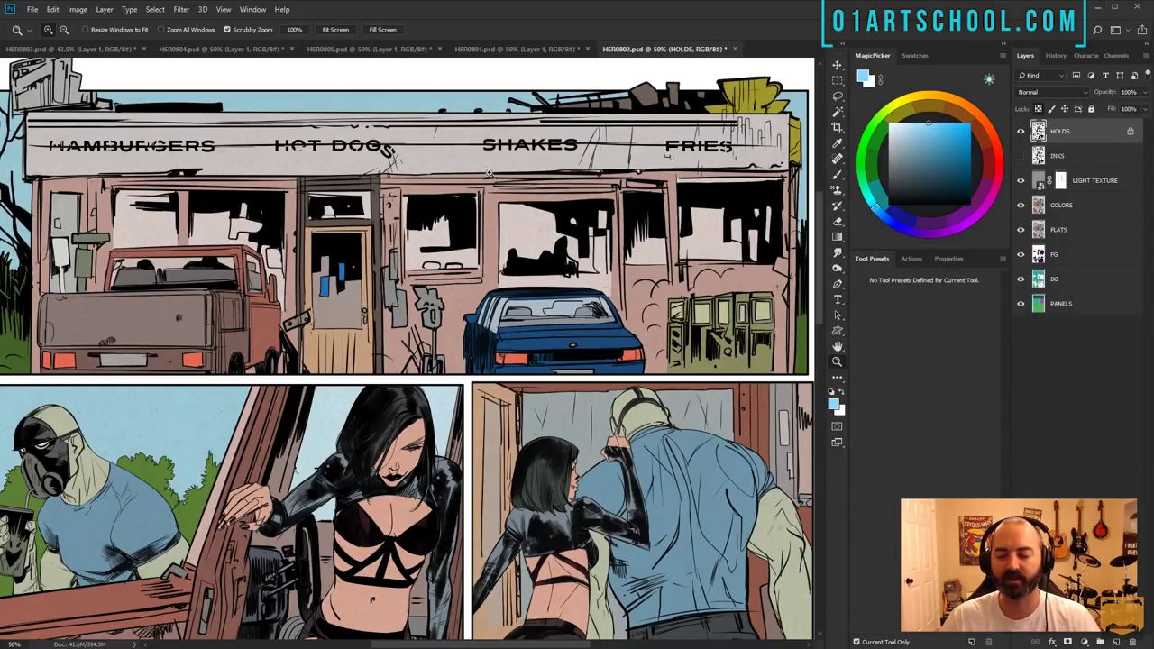
{"action": "left_click_drag", "start_coordinate": [528, 323], "coordinate": [596, 173]}
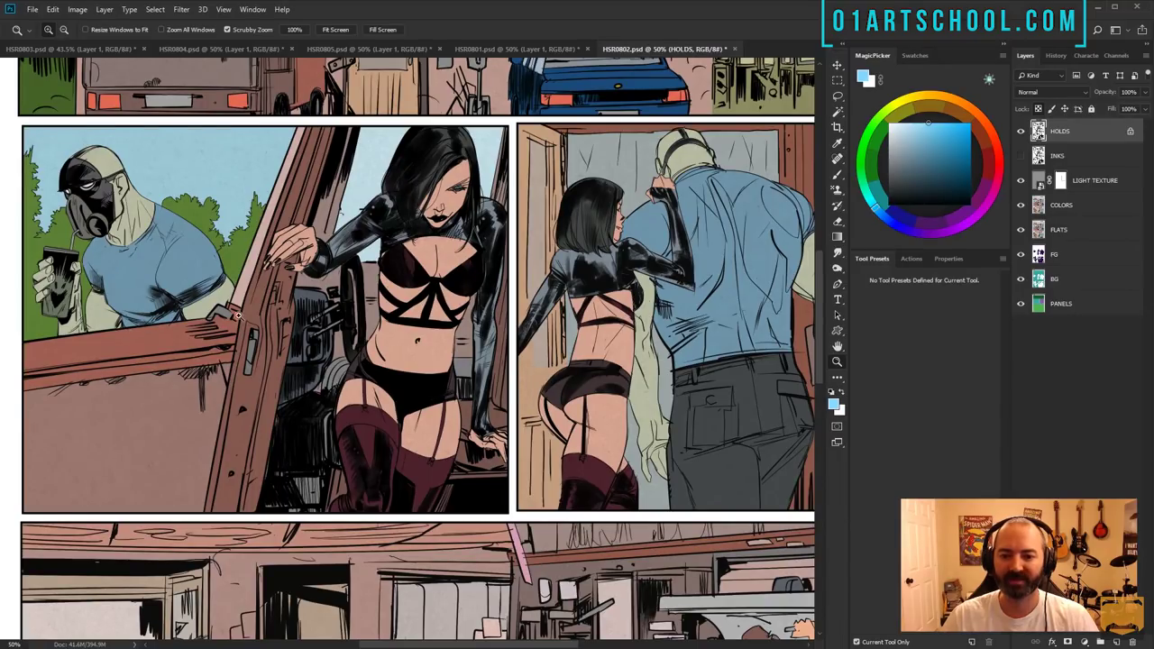
{"action": "left_click_drag", "start_coordinate": [671, 228], "coordinate": [429, 216]}
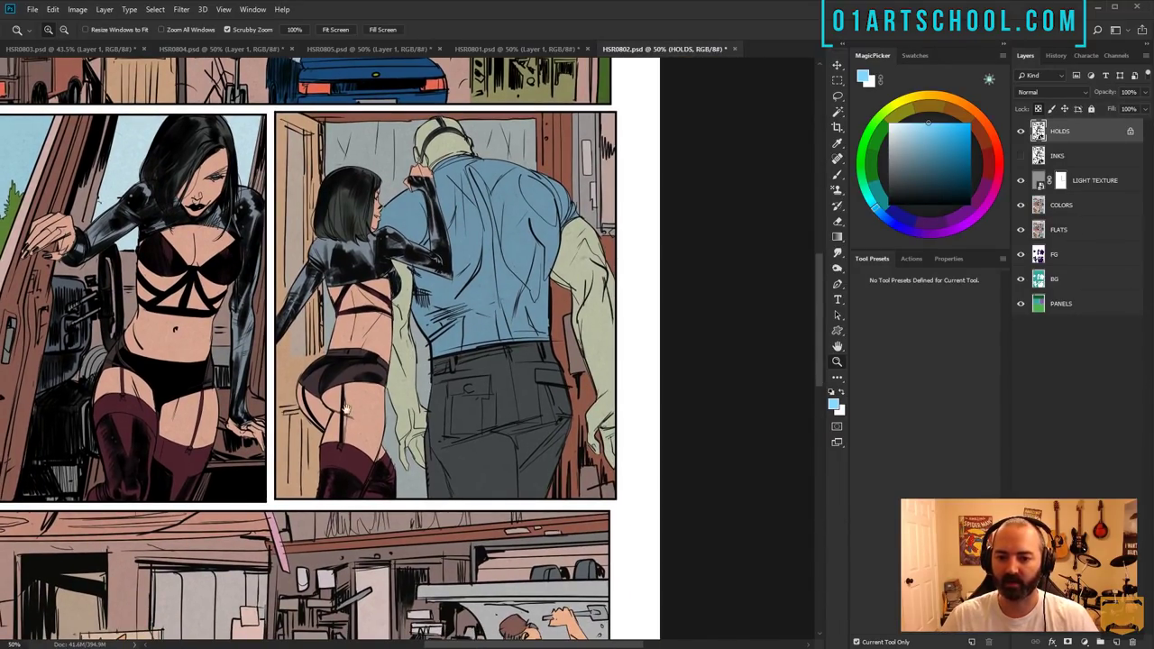
{"action": "left_click_drag", "start_coordinate": [278, 601], "coordinate": [424, 158]}
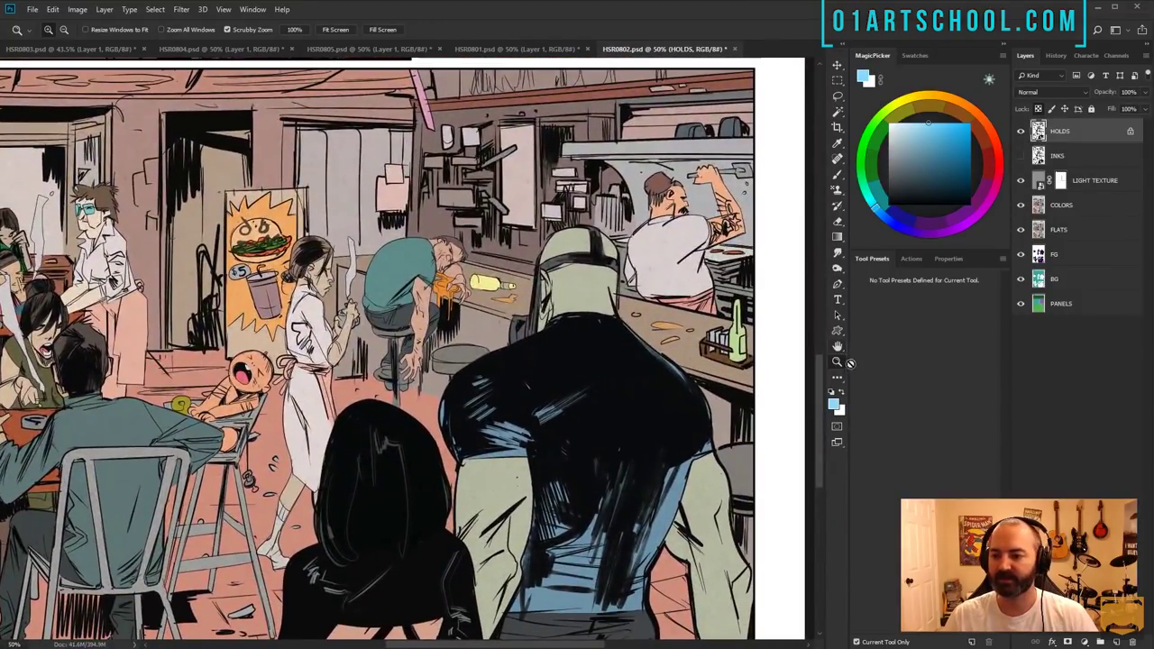
{"action": "left_click", "coordinate": [536, 339], "text": "alt"}
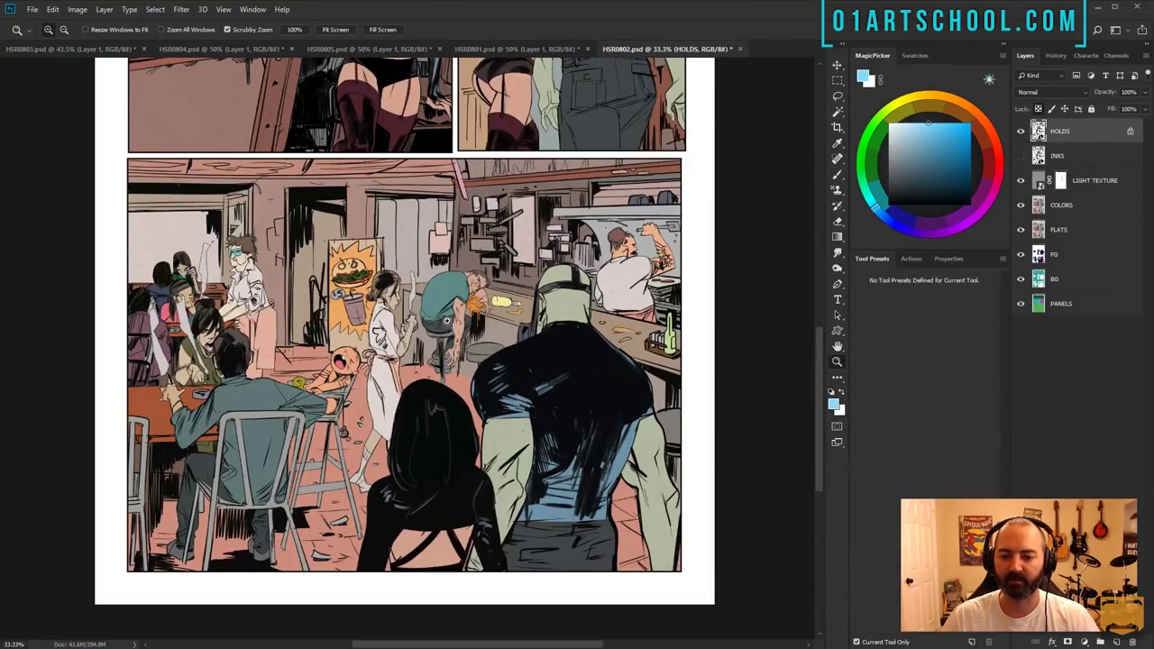
- Add a new layer above HOLDS, and undo the light blue test strokes painted over the diner panel
{"action": "key", "text": "b"}
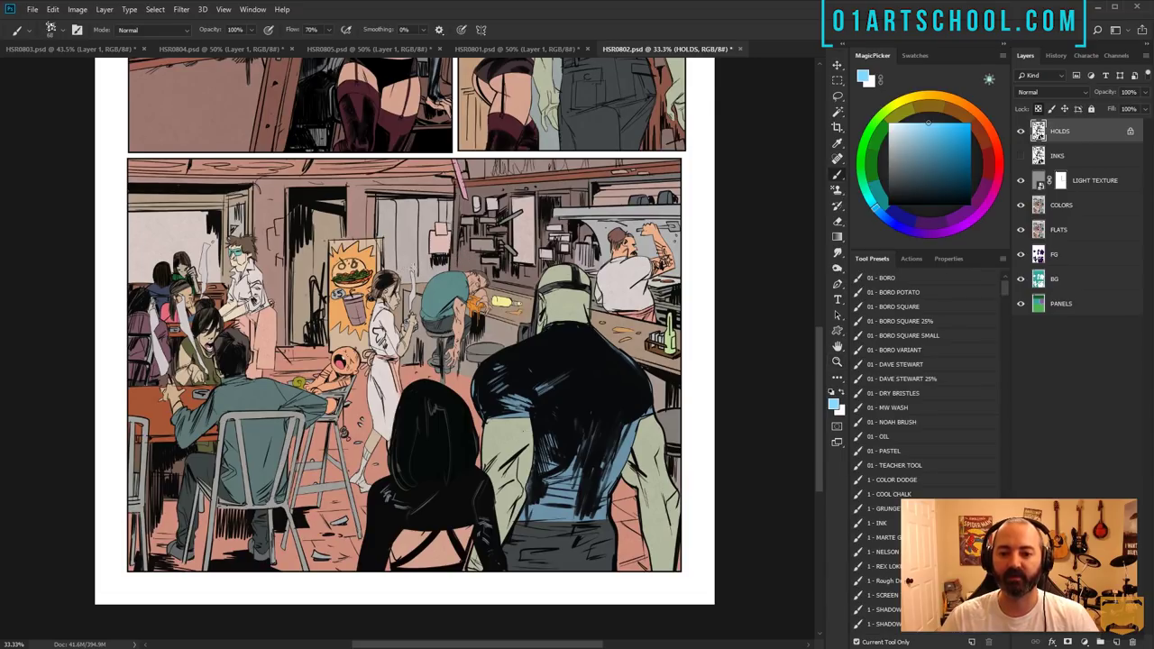
{"action": "mouse_move", "coordinate": [501, 184]}
{"action": "left_mouse_down"}
{"action": "mouse_move", "coordinate": [454, 176]}
{"action": "mouse_move", "coordinate": [200, 443]}
{"action": "left_mouse_up"}
{"action": "key", "text": "ctrl+z"}
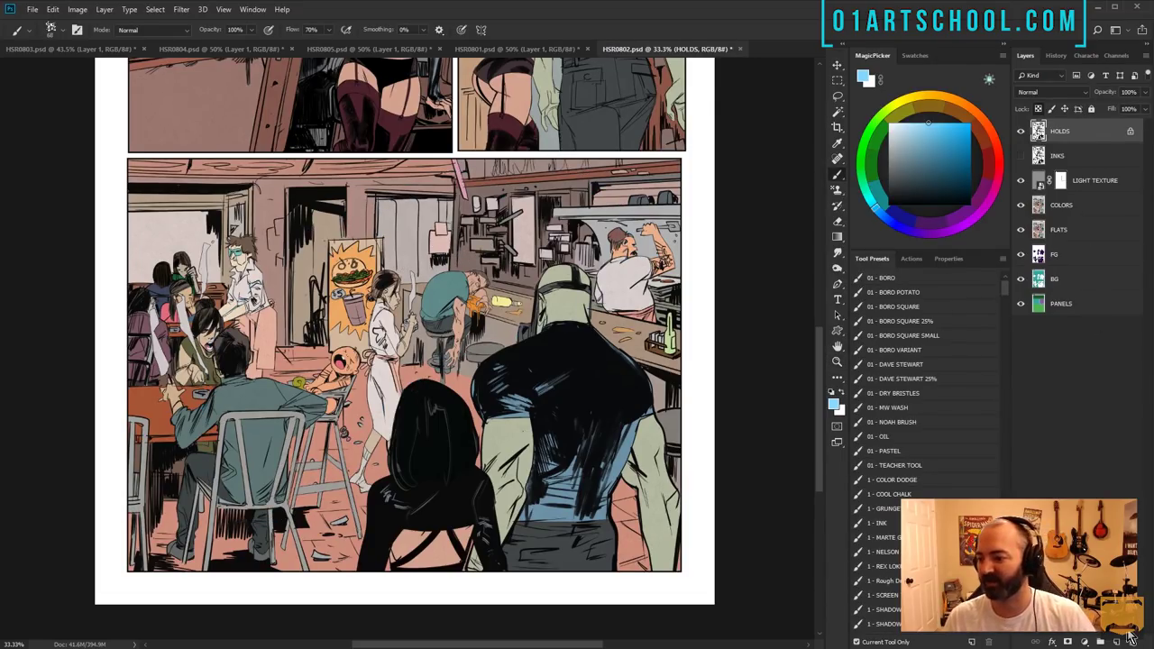
{"action": "left_click", "coordinate": [1102, 641]}
{"action": "mouse_move", "coordinate": [420, 169]}
{"action": "left_mouse_down"}
{"action": "mouse_move", "coordinate": [162, 234]}
{"action": "mouse_move", "coordinate": [343, 496]}
{"action": "mouse_move", "coordinate": [640, 307]}
{"action": "mouse_move", "coordinate": [622, 119]}
{"action": "left_mouse_up"}
{"action": "key", "text": "ctrl+z"}
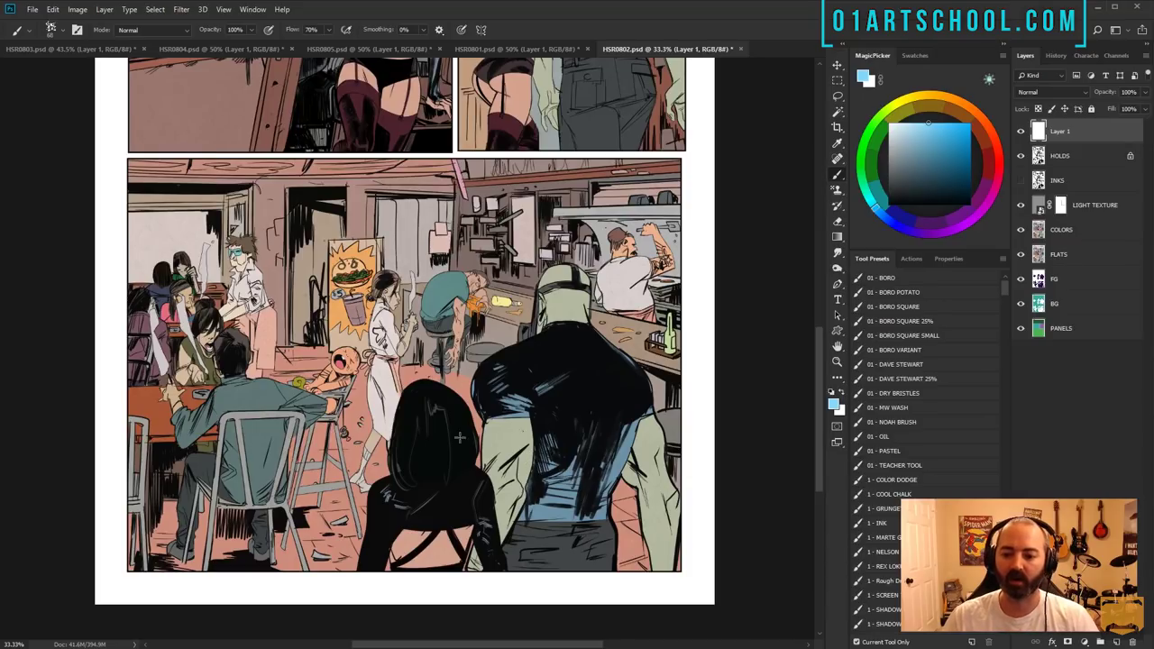
- Mark the two foreground figures and the diner's back wall with light blue strokes, and undo them
{"action": "mouse_move", "coordinate": [460, 438]}
{"action": "left_mouse_down"}
{"action": "mouse_move", "coordinate": [473, 451]}
{"action": "mouse_move", "coordinate": [442, 406]}
{"action": "left_mouse_up"}
{"action": "left_click_drag", "start_coordinate": [564, 259], "coordinate": [566, 263]}
{"action": "key", "text": "ctrl+z"}
{"action": "key", "text": "ctrl+z"}
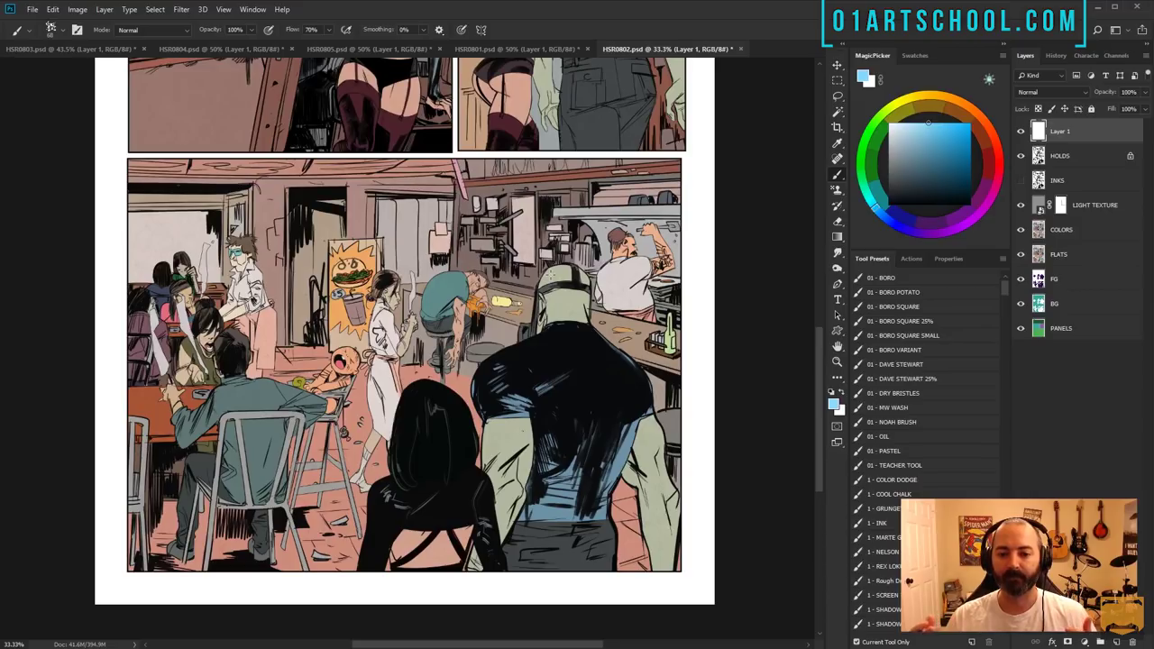
{"action": "mouse_move", "coordinate": [668, 162]}
{"action": "left_mouse_down"}
{"action": "mouse_move", "coordinate": [555, 246]}
{"action": "mouse_move", "coordinate": [422, 397]}
{"action": "mouse_move", "coordinate": [318, 484]}
{"action": "mouse_move", "coordinate": [154, 302]}
{"action": "mouse_move", "coordinate": [221, 194]}
{"action": "mouse_move", "coordinate": [578, 169]}
{"action": "left_mouse_up"}
{"action": "key", "text": "ctrl+z"}
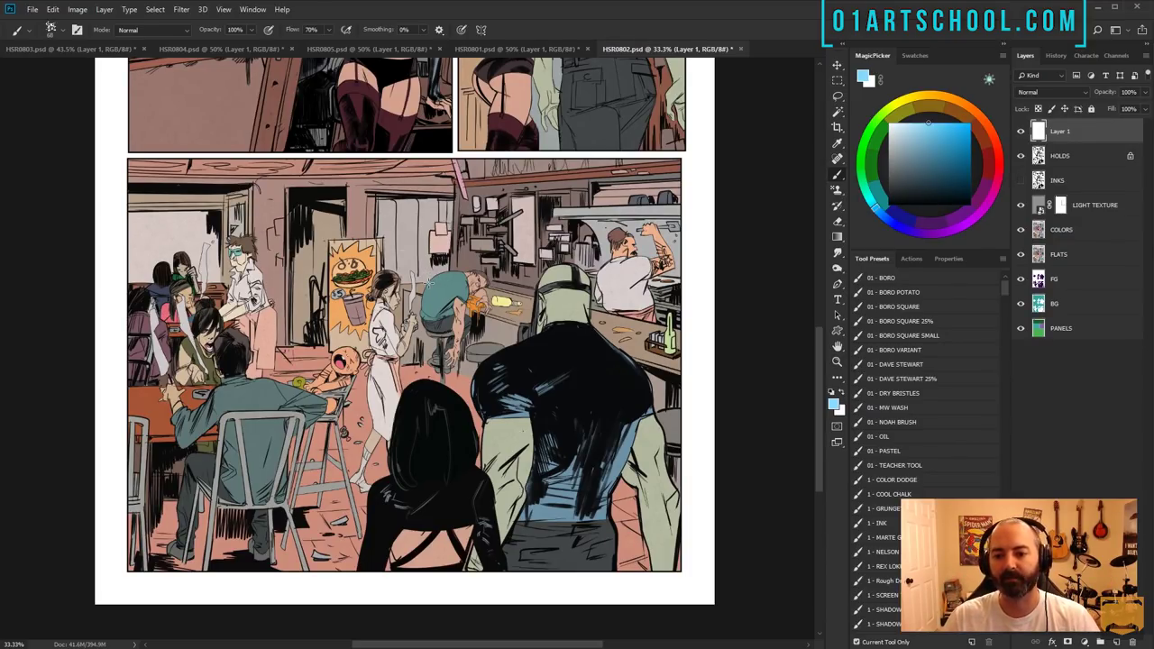
- Trace one light blue outline around the foreground woman and man in the diner panel, and undo it
{"action": "mouse_move", "coordinate": [394, 566]}
{"action": "left_mouse_down"}
{"action": "mouse_move", "coordinate": [517, 460]}
{"action": "mouse_move", "coordinate": [617, 287]}
{"action": "mouse_move", "coordinate": [654, 578]}
{"action": "left_mouse_up"}
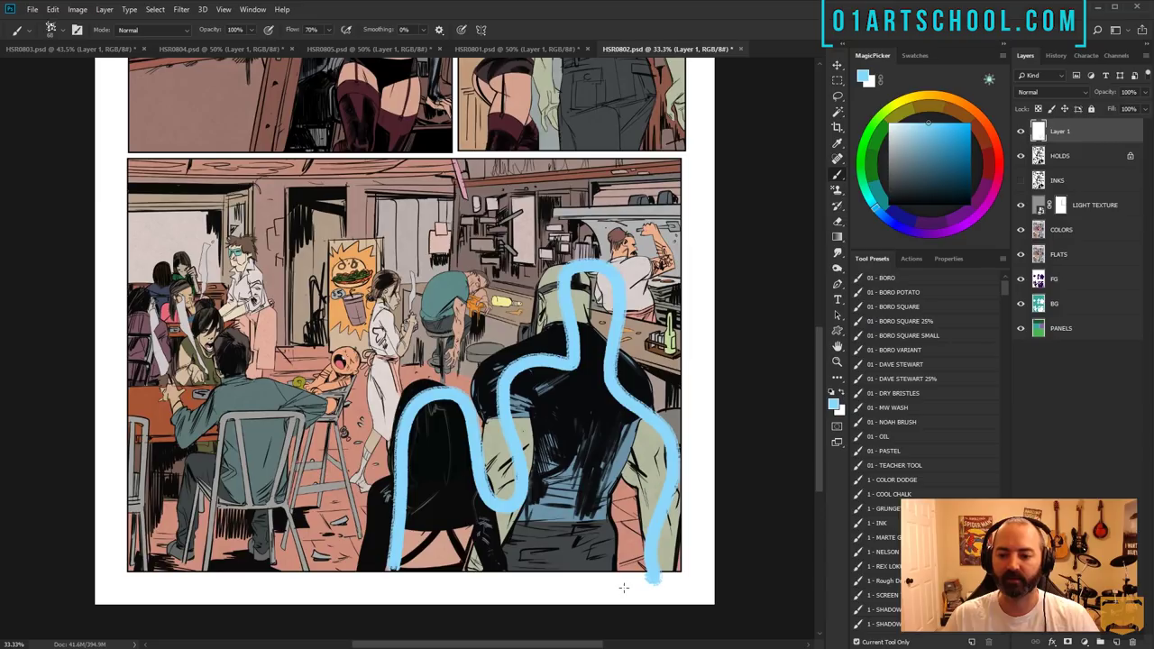
{"action": "key", "text": "ctrl+z"}
{"action": "key", "text": "z"}
{"action": "left_click", "coordinate": [514, 330], "text": "alt"}
{"action": "left_click_drag", "start_coordinate": [523, 194], "coordinate": [483, 278]}
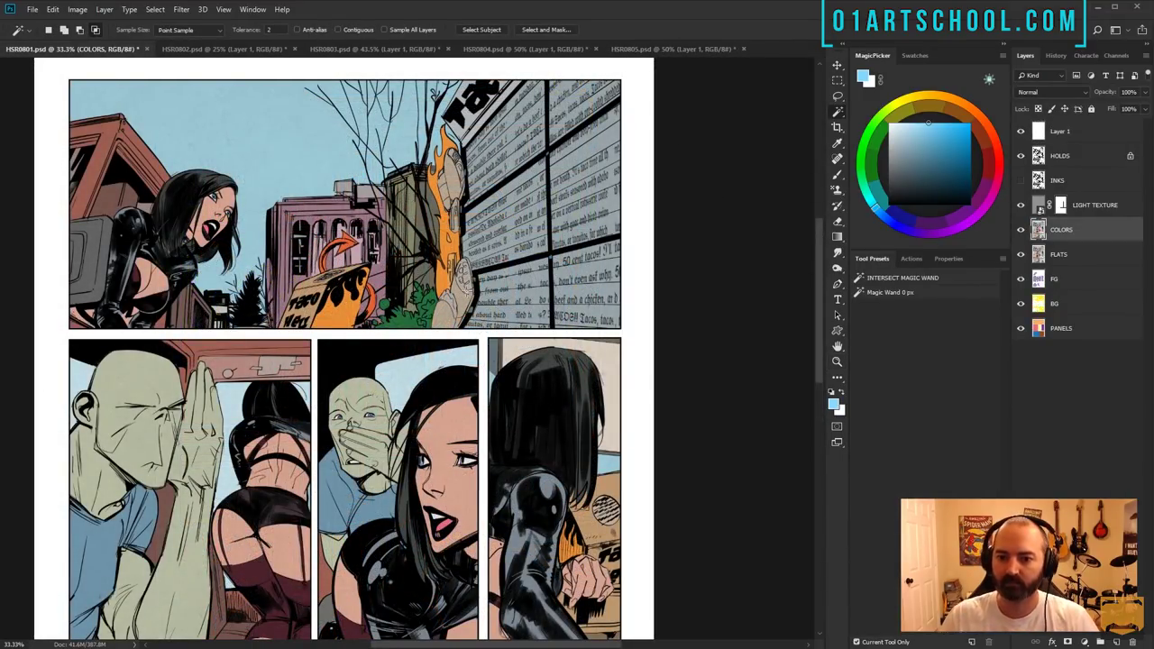
- On the COLORS layer of HSR0801.psd, adjust the flaming pizza figure with Hue/Saturation: hue -26, saturation +79, lightness -20
{"action": "key", "text": "ctrl+u"}
{"action": "left_click_drag", "start_coordinate": [929, 295], "coordinate": [918, 326]}
{"action": "left_click_drag", "start_coordinate": [930, 265], "coordinate": [899, 265]}
{"action": "left_click_drag", "start_coordinate": [968, 295], "coordinate": [976, 295]}
{"action": "left_click_drag", "start_coordinate": [899, 265], "coordinate": [881, 266]}
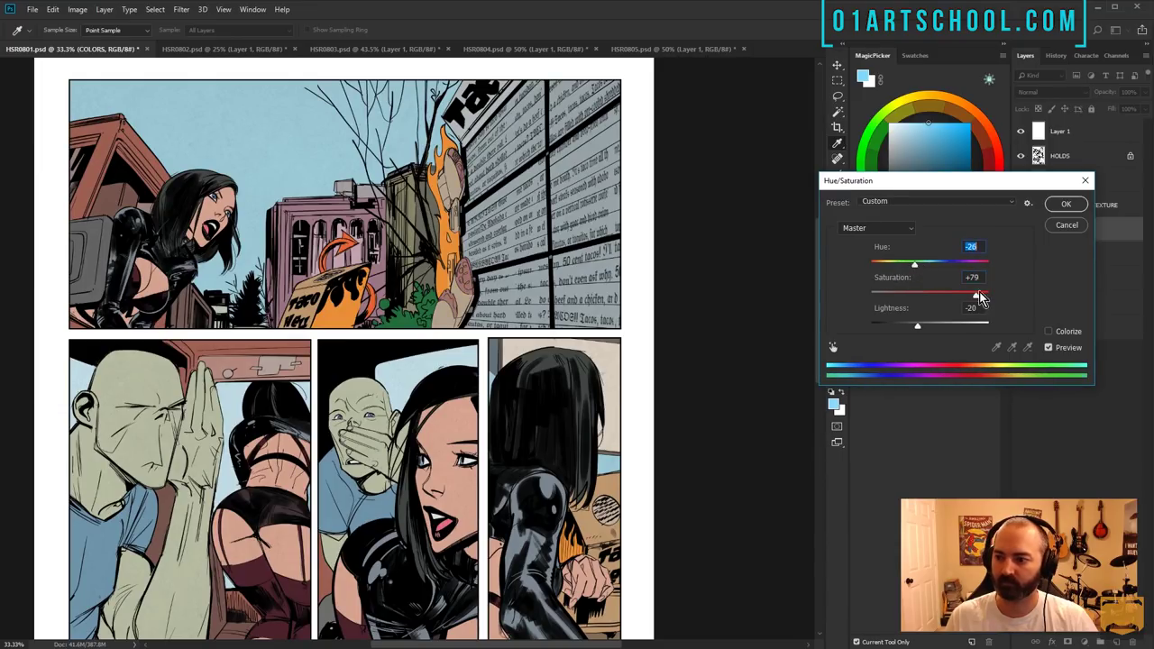
{"action": "left_click", "coordinate": [1065, 205]}
{"action": "key", "text": "ctrl+u"}
{"action": "left_click", "coordinate": [1050, 330]}
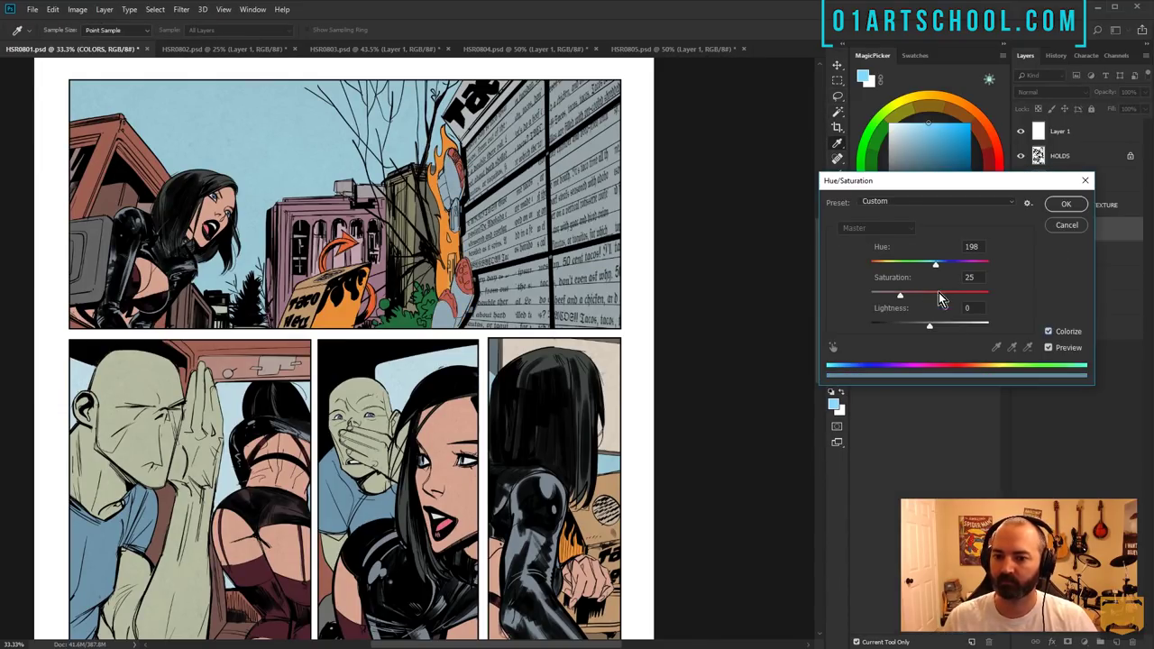
{"action": "left_click_drag", "start_coordinate": [936, 266], "coordinate": [881, 267]}
{"action": "left_click_drag", "start_coordinate": [900, 296], "coordinate": [963, 295]}
{"action": "left_click", "coordinate": [1065, 224]}
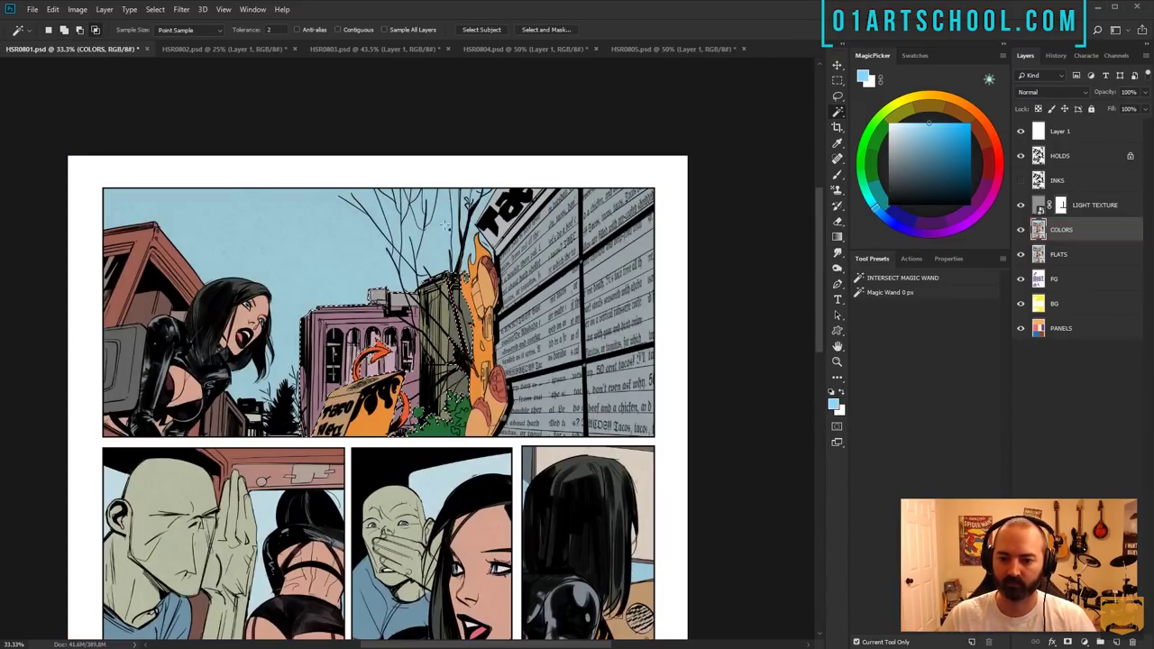
- Fill the selected background buildings with sampled light blue on a new layer above COLORS, lower its opacity, and reselect COLORS
{"action": "left_click_drag", "start_coordinate": [476, 622], "coordinate": [470, 311]}
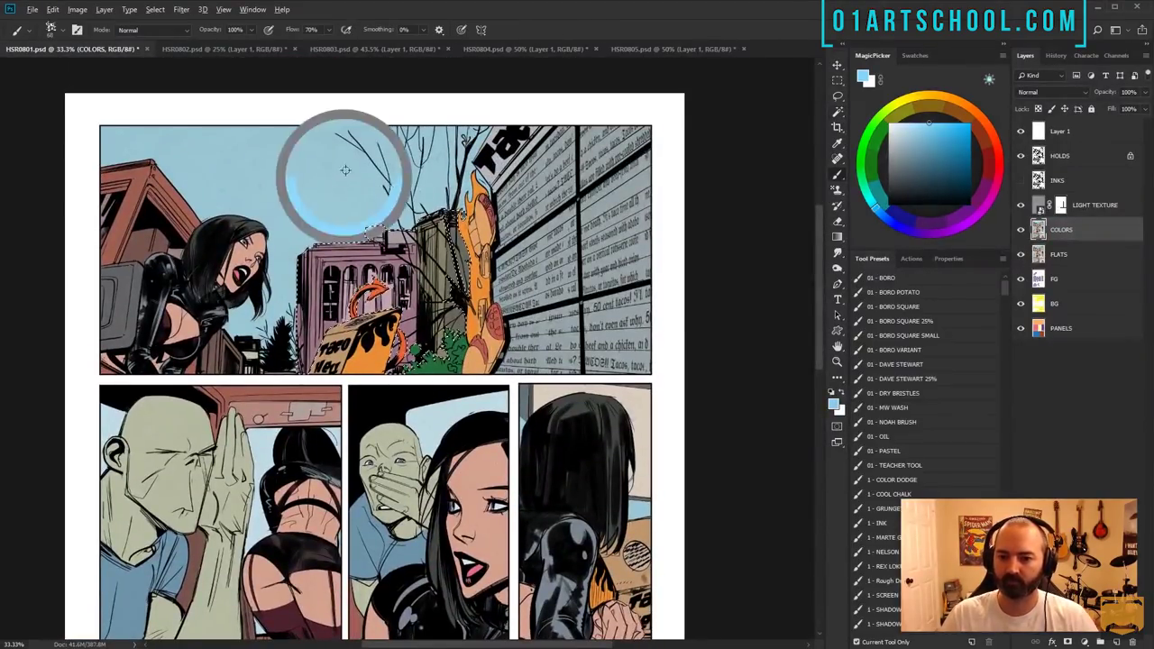
{"action": "key", "text": "g"}
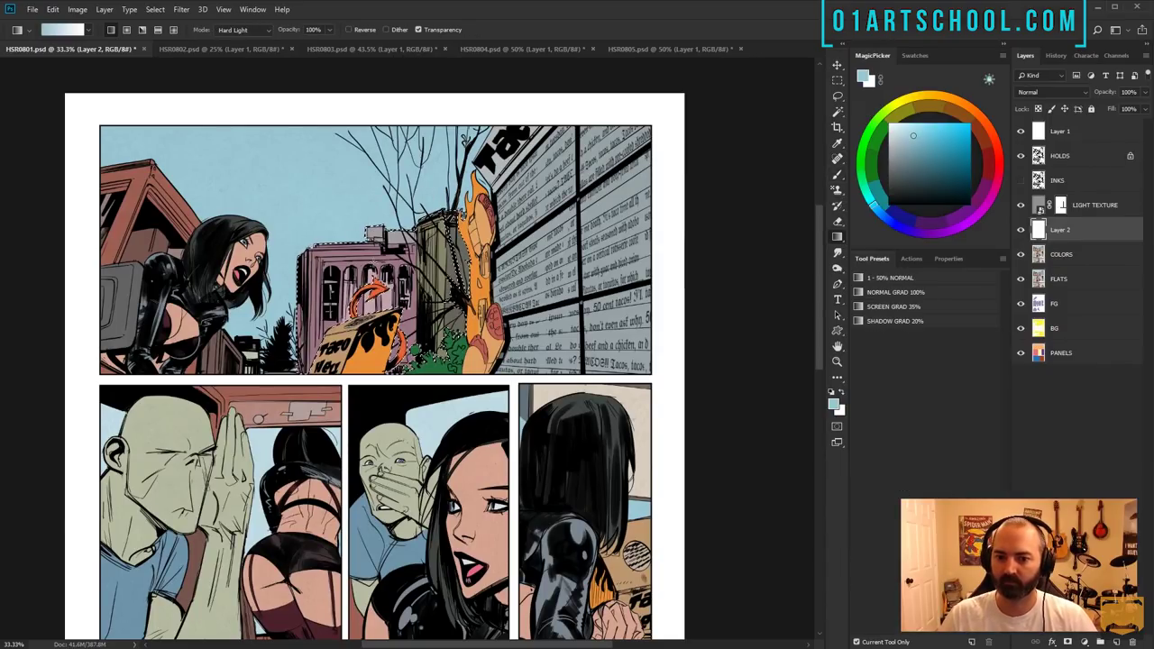
{"action": "left_click", "coordinate": [1062, 254]}
{"action": "right_click", "coordinate": [838, 236]}
{"action": "left_click", "coordinate": [884, 249]}
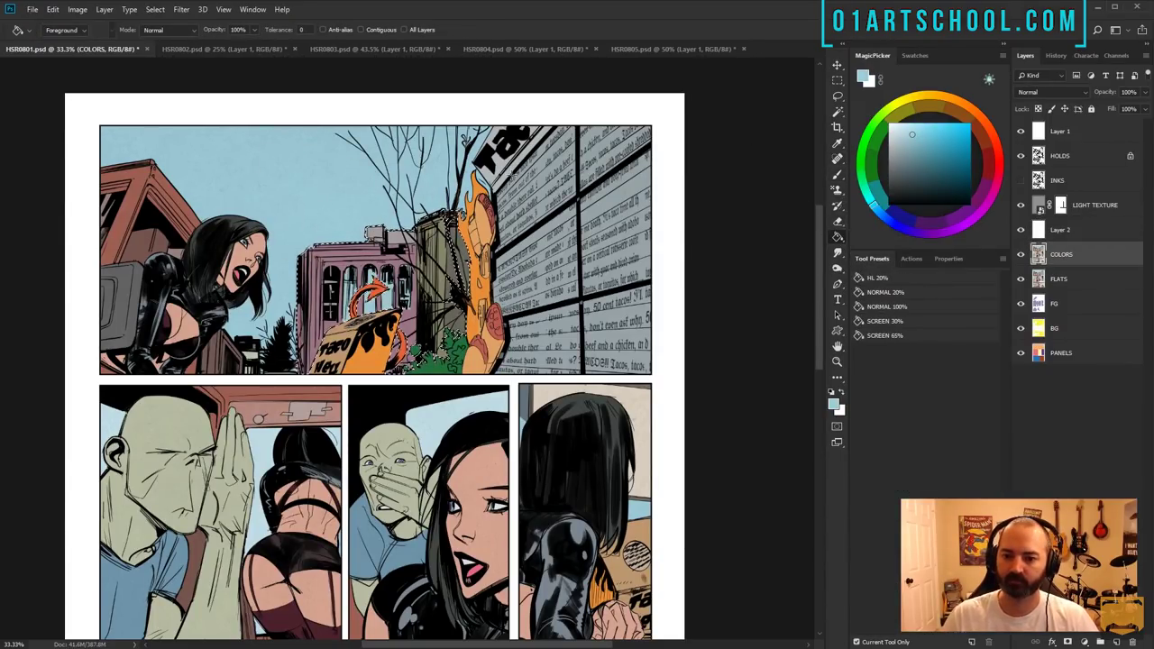
{"action": "left_click", "coordinate": [1073, 230]}
{"action": "key", "text": "alt+BackSpace"}
{"action": "left_click_drag", "start_coordinate": [1145, 93], "coordinate": [1104, 102]}
{"action": "left_click", "coordinate": [1070, 255]}
{"action": "key", "text": "ctrl+u"}
{"action": "left_click_drag", "start_coordinate": [930, 265], "coordinate": [873, 273]}
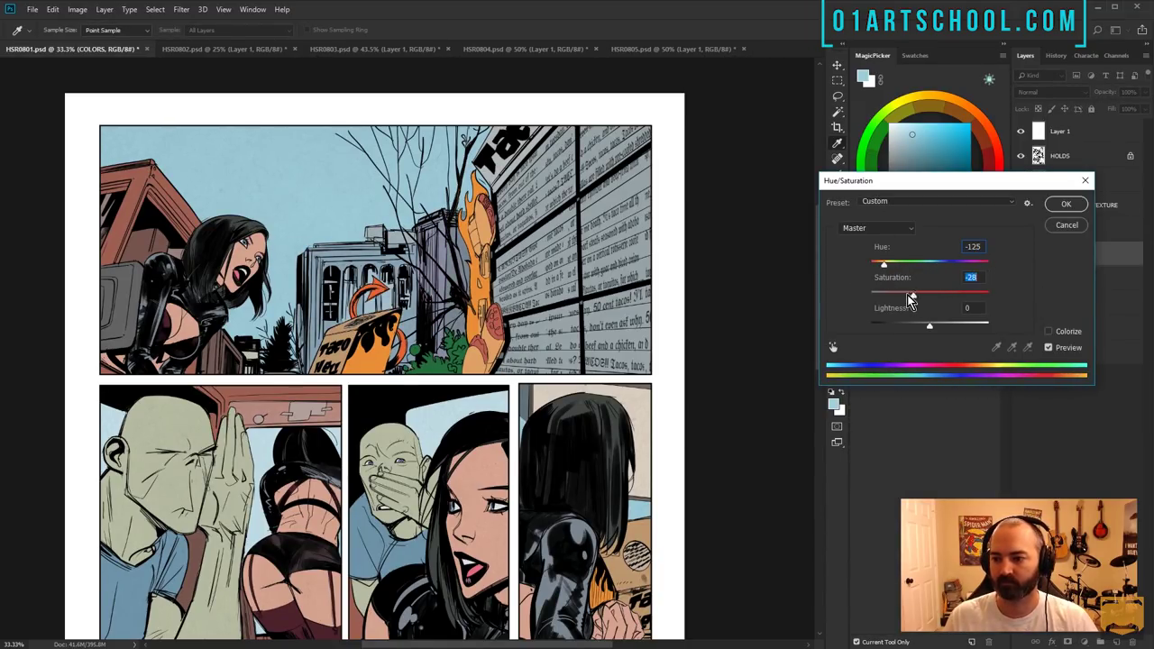
{"action": "key", "text": "Escape"}
- Sample the orange from the flames, fill the large taco menu board in the top panel with it, and clear the selection
{"action": "key", "text": "ctrl+u"}
{"action": "left_click", "coordinate": [476, 217]}
{"action": "left_click", "coordinate": [1065, 205]}
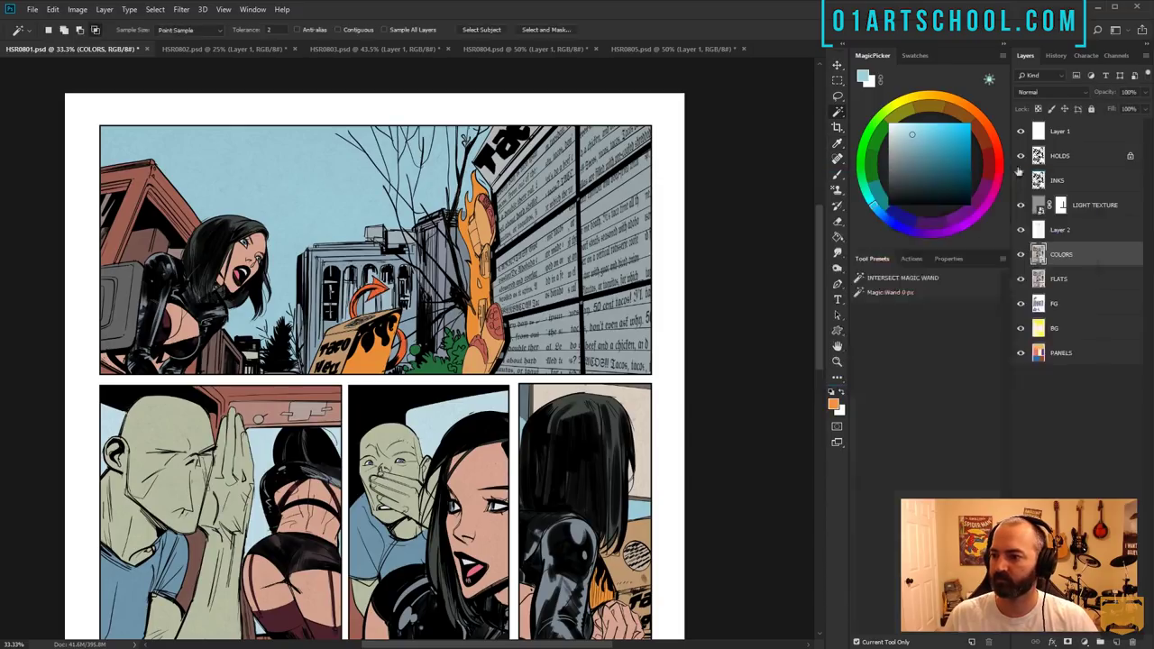
{"action": "key", "text": "g"}
{"action": "left_click", "coordinate": [527, 151]}
{"action": "key", "text": "w"}
{"action": "left_click", "coordinate": [560, 171]}
{"action": "left_click", "coordinate": [953, 133]}
{"action": "key", "text": "alt+BackSpace"}
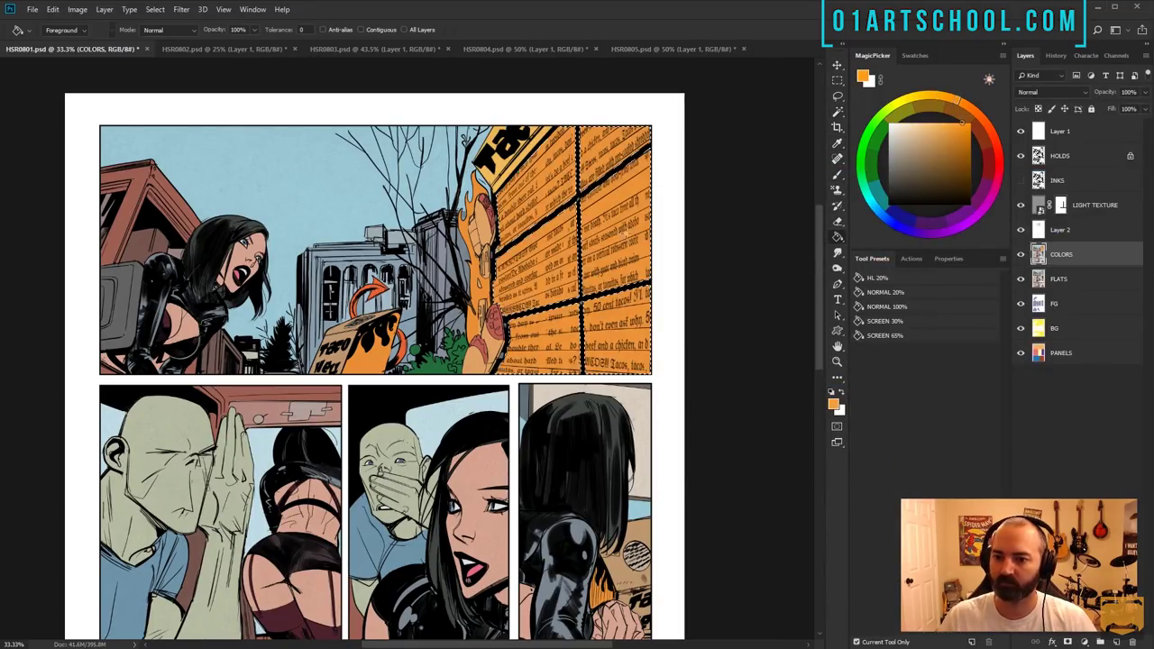
{"action": "key", "text": "ctrl+d"}
- Slightly lower the hue and saturation of the top panel's colour with Hue/Saturation, and clear any selection
{"action": "key", "text": "ctrl+u"}
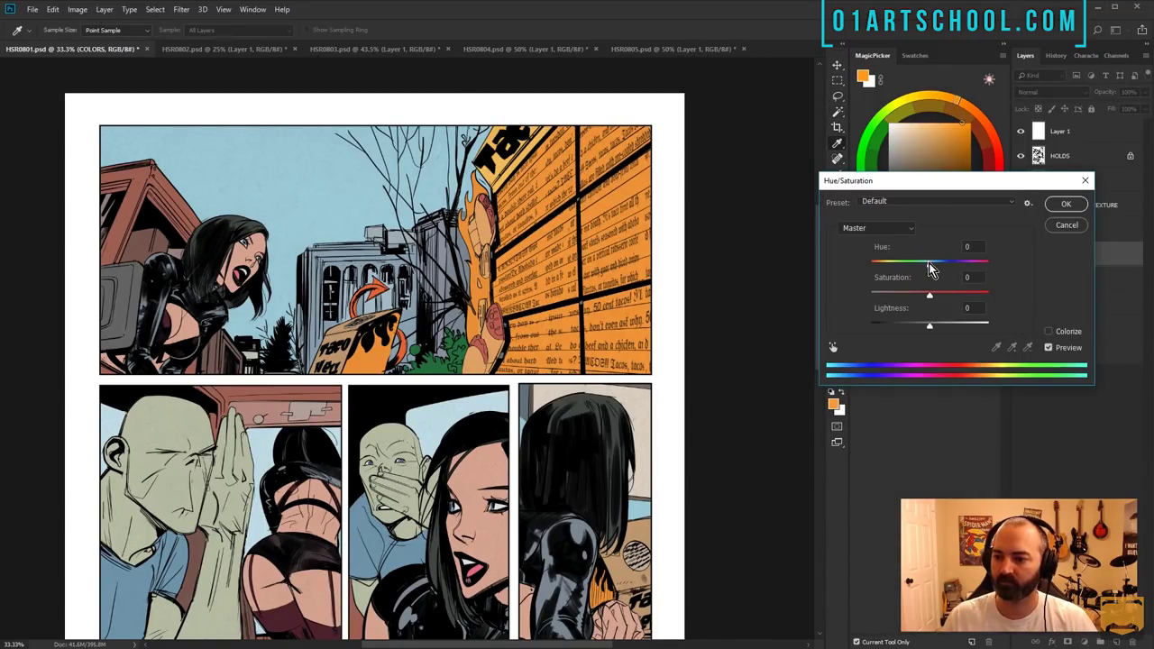
{"action": "left_click_drag", "start_coordinate": [930, 267], "coordinate": [916, 259]}
{"action": "left_click_drag", "start_coordinate": [930, 297], "coordinate": [920, 298]}
{"action": "left_click", "coordinate": [1066, 205]}
{"action": "key", "text": "ctrl+d"}
- Turn the red truck frames in the top and first middle-row panels pale grey using Hue/Saturation with a raised lightness
{"action": "key", "text": "l"}
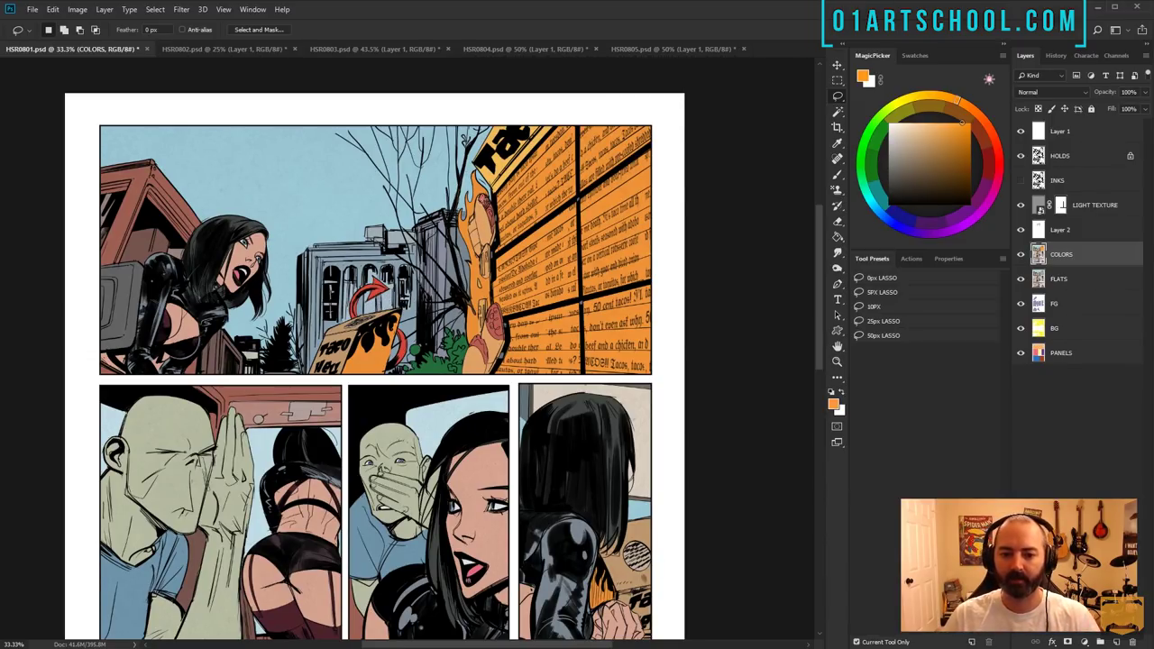
{"action": "key", "text": "ctrl+u"}
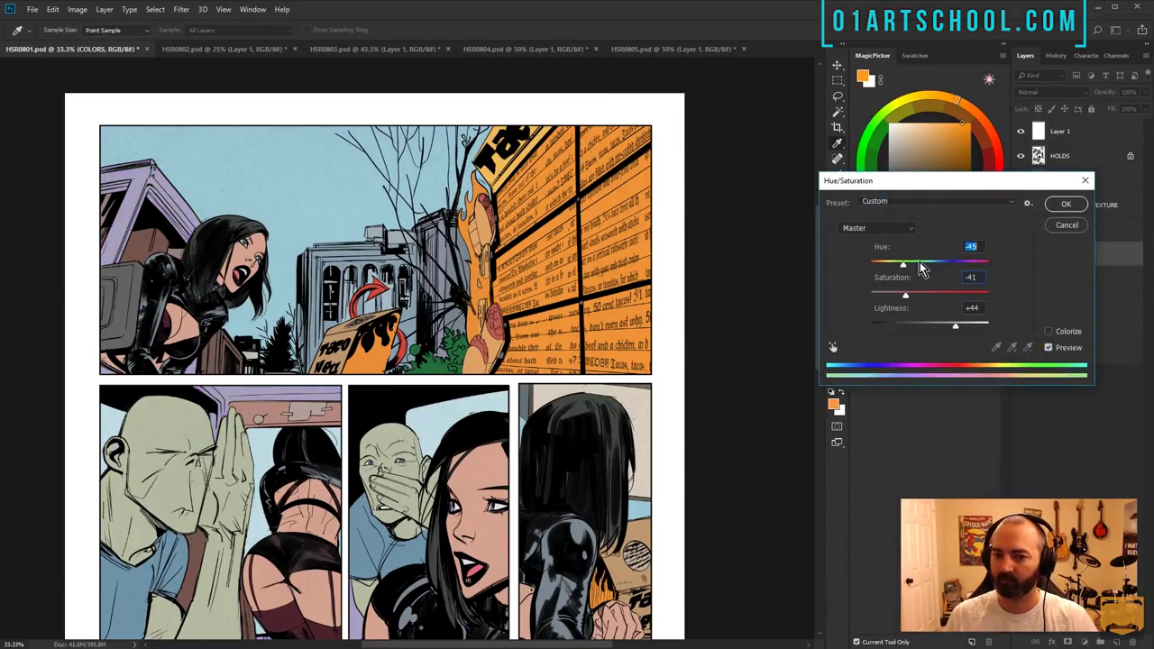
{"action": "mouse_move", "coordinate": [922, 267]}
{"action": "left_mouse_down"}
{"action": "mouse_move", "coordinate": [973, 265]}
{"action": "mouse_move", "coordinate": [911, 266]}
{"action": "left_mouse_up"}
{"action": "left_click", "coordinate": [1065, 204]}
- Select the background areas behind the woman in the first middle-row panel, fill them with orange, and deselect
{"action": "key", "text": "w"}
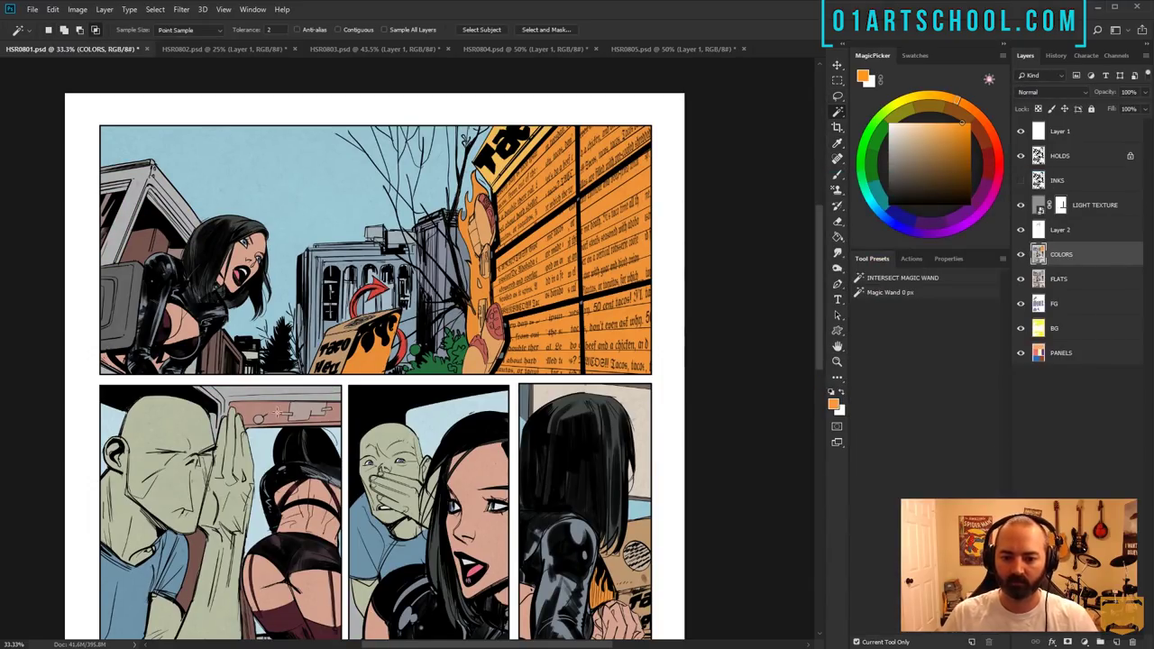
{"action": "left_click", "coordinate": [292, 411], "text": "alt+shift"}
{"action": "key", "text": "l"}
{"action": "left_click_drag", "start_coordinate": [289, 441], "coordinate": [314, 323]}
{"action": "key", "text": "w"}
{"action": "left_click", "coordinate": [285, 331]}
{"action": "key", "text": "l"}
{"action": "key", "text": "alt+BackSpace"}
{"action": "mouse_move", "coordinate": [262, 293]}
{"action": "left_mouse_down"}
{"action": "mouse_move", "coordinate": [320, 371]}
{"action": "mouse_move", "coordinate": [296, 202]}
{"action": "left_mouse_up"}
{"action": "key", "text": "ctrl+d"}
- Sample orange tones from the taco board and fill the remaining background pieces around the woman in the first middle-row panel
{"action": "key", "text": "b"}
{"action": "key", "text": "g"}
{"action": "key", "text": "w"}
{"action": "key", "text": "g"}
{"action": "left_click", "coordinate": [525, 65], "text": "alt"}
{"action": "left_click", "coordinate": [324, 287]}
{"action": "left_click", "coordinate": [513, 156], "text": "alt"}
{"action": "left_click", "coordinate": [320, 371]}
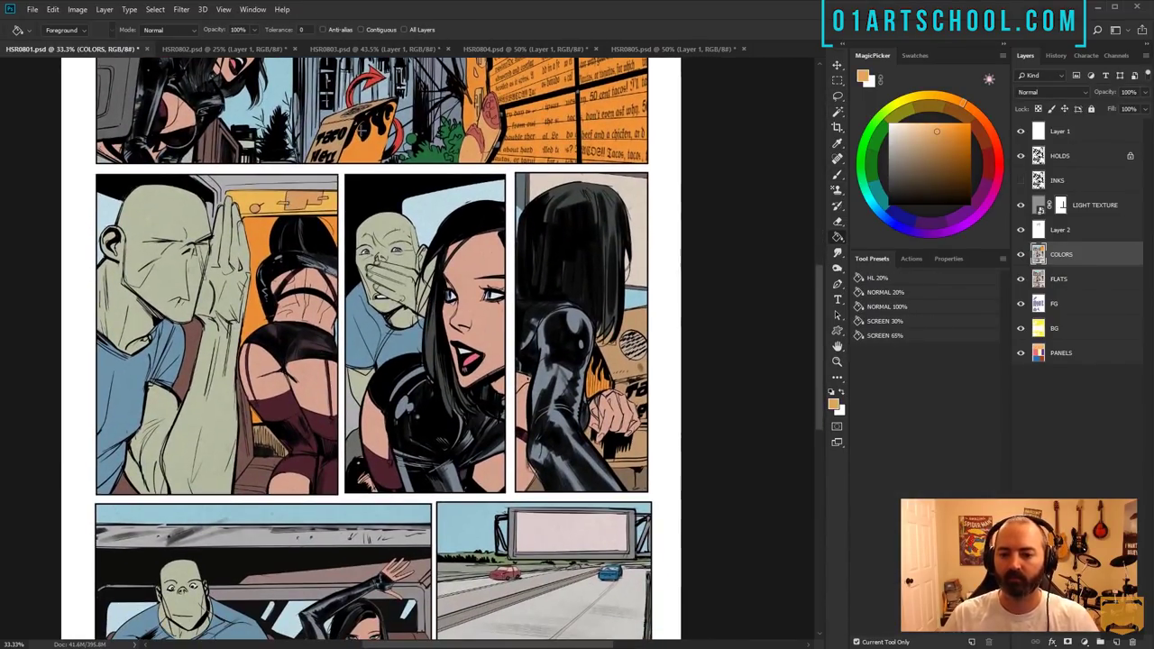
- Sample the light sky blue and fill the truck's window areas in the driving panel with it
{"action": "left_click_drag", "start_coordinate": [598, 313], "coordinate": [570, 229]}
{"action": "left_click_drag", "start_coordinate": [549, 316], "coordinate": [591, 115]}
{"action": "key", "text": "b"}
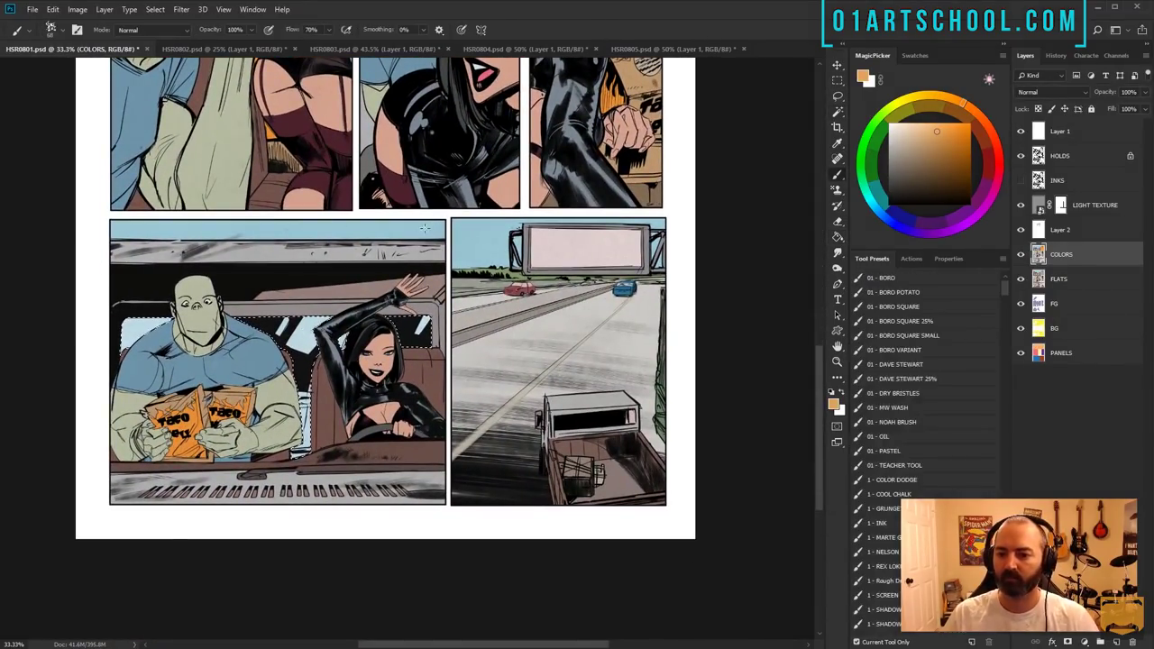
{"action": "left_click", "coordinate": [421, 330], "text": "alt"}
{"action": "key", "text": "w"}
{"action": "left_click", "coordinate": [416, 336]}
{"action": "key", "text": "l"}
{"action": "key", "text": "g"}
{"action": "left_click", "coordinate": [421, 332]}
- Select the blank billboard in the highway panel and colorize it bright green with Hue/Saturation
{"action": "key", "text": "w"}
{"action": "left_click", "coordinate": [487, 242]}
{"action": "key", "text": "l"}
{"action": "left_click_drag", "start_coordinate": [716, 97], "coordinate": [623, 160]}
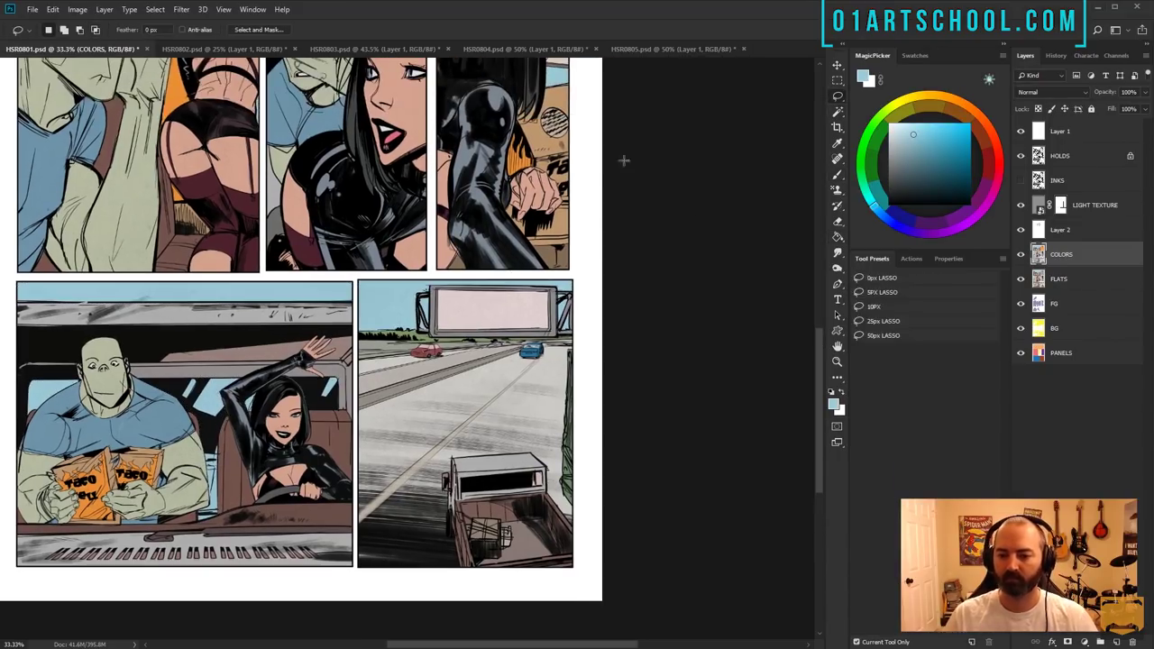
{"action": "key", "text": "w"}
{"action": "key", "text": "ctrl+u"}
{"action": "left_click", "coordinate": [1048, 331]}
{"action": "left_click_drag", "start_coordinate": [935, 263], "coordinate": [909, 265]}
{"action": "mouse_move", "coordinate": [915, 326]}
{"action": "left_mouse_down"}
{"action": "mouse_move", "coordinate": [903, 323]}
{"action": "mouse_move", "coordinate": [944, 327]}
{"action": "mouse_move", "coordinate": [928, 322]}
{"action": "left_mouse_up"}
{"action": "key", "text": "Return"}
{"action": "key", "text": "ctrl+u"}
{"action": "key", "text": "Return"}
- Sample a light grey from the top panel and fill the pickup truck's body in the highway panel with it
{"action": "left_click_drag", "start_coordinate": [432, 144], "coordinate": [515, 538]}
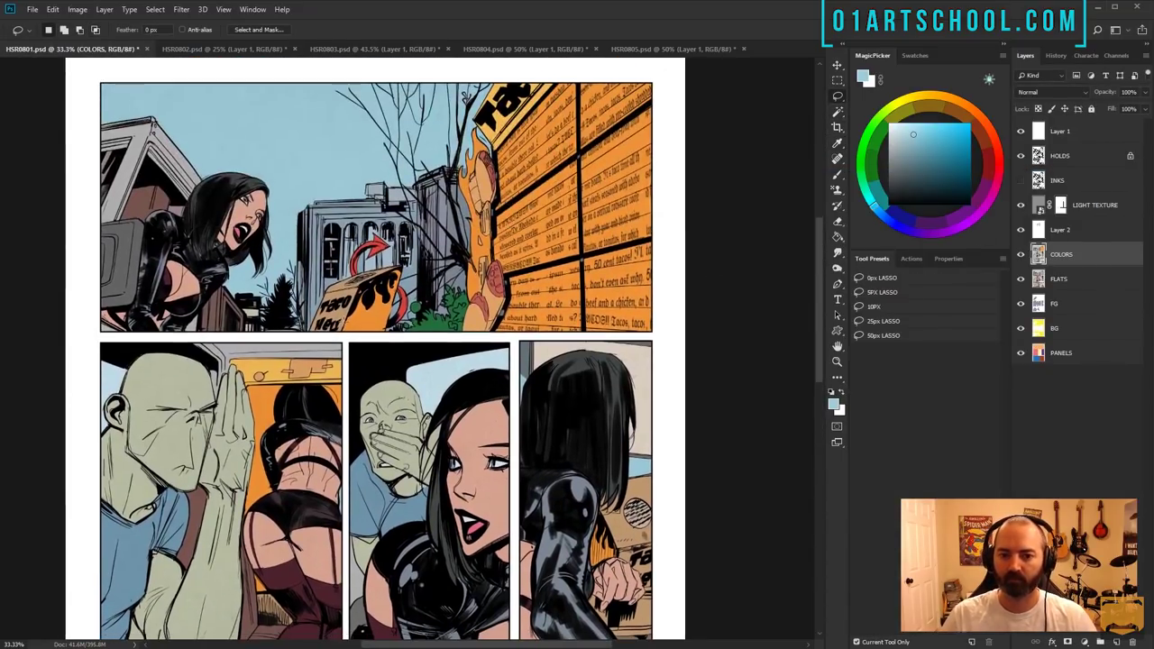
{"action": "key", "text": "b"}
{"action": "left_click", "coordinate": [460, 153], "text": "alt"}
{"action": "mouse_move", "coordinate": [586, 613]}
{"action": "left_mouse_down"}
{"action": "mouse_move", "coordinate": [524, 256]}
{"action": "mouse_move", "coordinate": [523, 299]}
{"action": "left_mouse_up"}
{"action": "key", "text": "g"}
{"action": "left_click", "coordinate": [520, 348]}
{"action": "key", "text": "w"}
{"action": "key", "text": "l"}
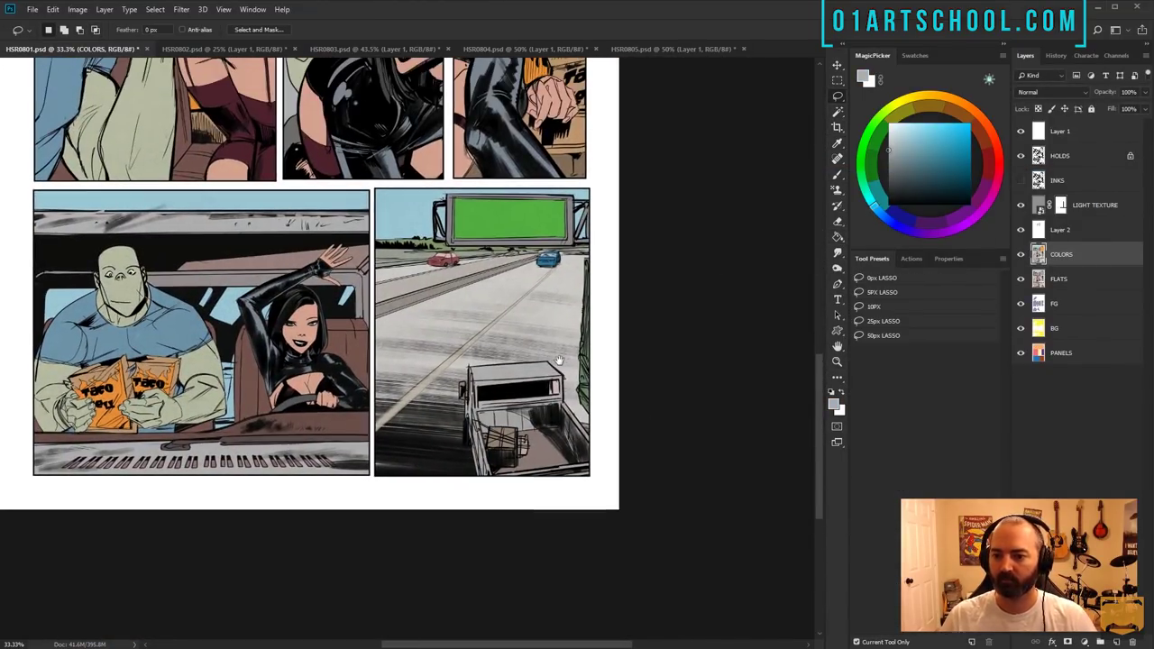
- Select the green bushes in the top panel and apply Hue/Saturation with saturation -24 and lightness +16
{"action": "left_click", "coordinate": [523, 299], "text": "ctrl"}
{"action": "left_click", "coordinate": [838, 360]}
{"action": "left_click", "coordinate": [382, 322], "text": "alt"}
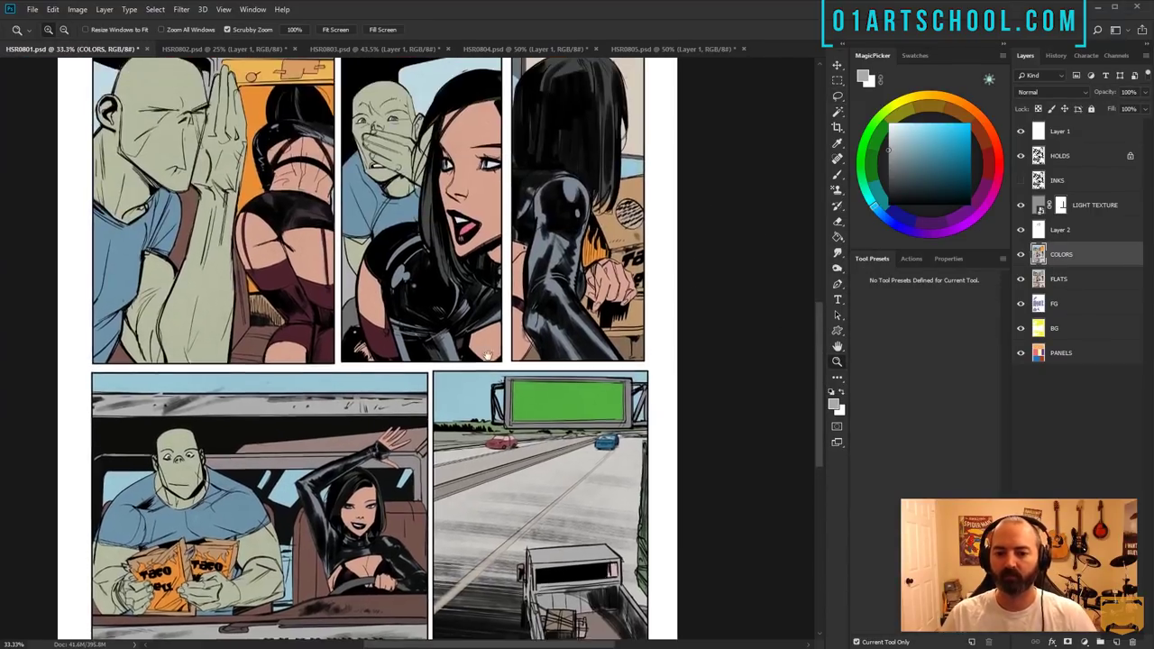
{"action": "left_click", "coordinate": [383, 321], "text": "alt"}
{"action": "left_click", "coordinate": [383, 322], "text": "alt"}
{"action": "left_click", "coordinate": [409, 234]}
{"action": "left_click_drag", "start_coordinate": [449, 167], "coordinate": [453, 229]}
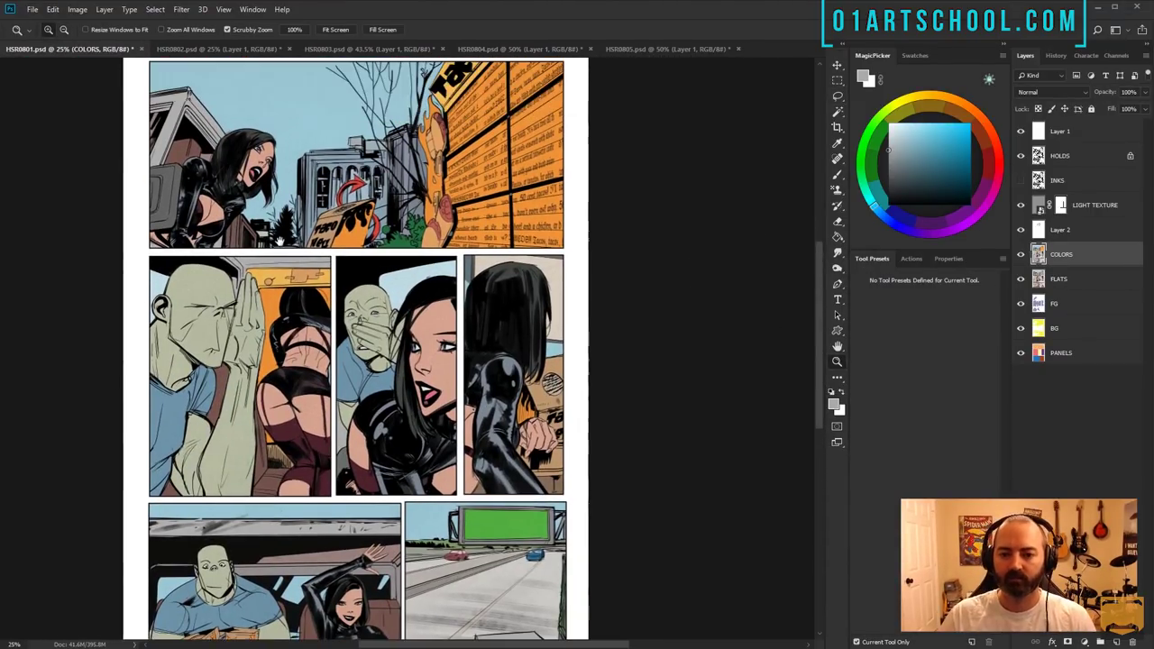
{"action": "key", "text": "w"}
{"action": "left_click_drag", "start_coordinate": [643, 173], "coordinate": [649, 162]}
{"action": "left_click", "coordinate": [415, 218]}
{"action": "key", "text": "ctrl+u"}
{"action": "left_click_drag", "start_coordinate": [930, 295], "coordinate": [914, 295]}
{"action": "left_click_drag", "start_coordinate": [929, 325], "coordinate": [940, 328]}
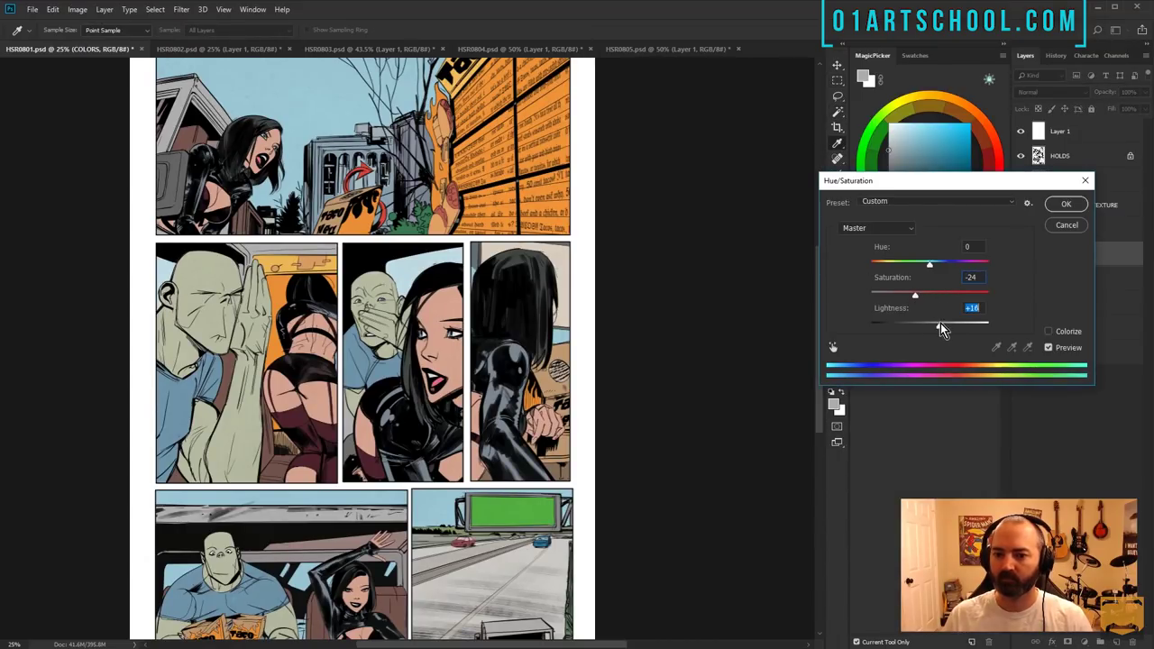
{"action": "key", "text": "Return"}
- Outline the interior area beside the woman's legs in the first middle-row panel and fill it with a sampled reddish brown
{"action": "left_click_drag", "start_coordinate": [763, 294], "coordinate": [762, 352]}
{"action": "key", "text": "z"}
{"action": "left_click_drag", "start_coordinate": [510, 360], "coordinate": [483, 225]}
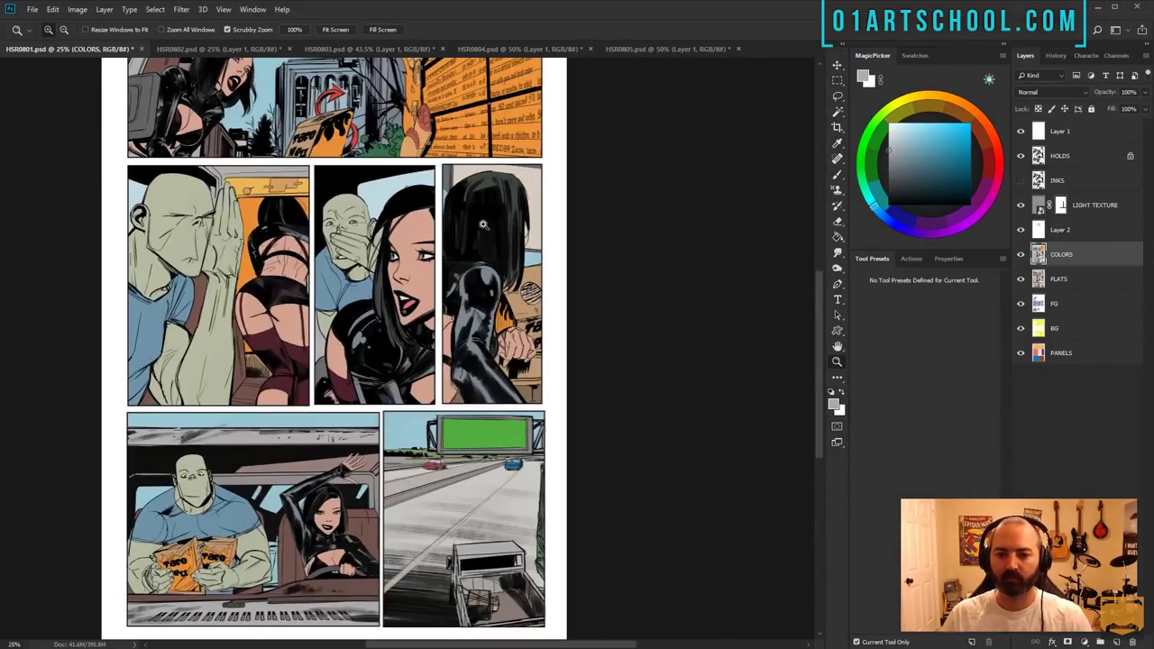
{"action": "left_click", "coordinate": [271, 250]}
{"action": "left_click", "coordinate": [272, 249]}
{"action": "key", "text": "l"}
{"action": "left_click_drag", "start_coordinate": [261, 384], "coordinate": [315, 223]}
{"action": "key", "text": "g"}
{"action": "left_click", "coordinate": [276, 366], "text": "alt"}
{"action": "left_click", "coordinate": [293, 343]}
{"action": "left_click", "coordinate": [275, 304]}
{"action": "key", "text": "l"}
{"action": "key", "text": "ctrl+d"}
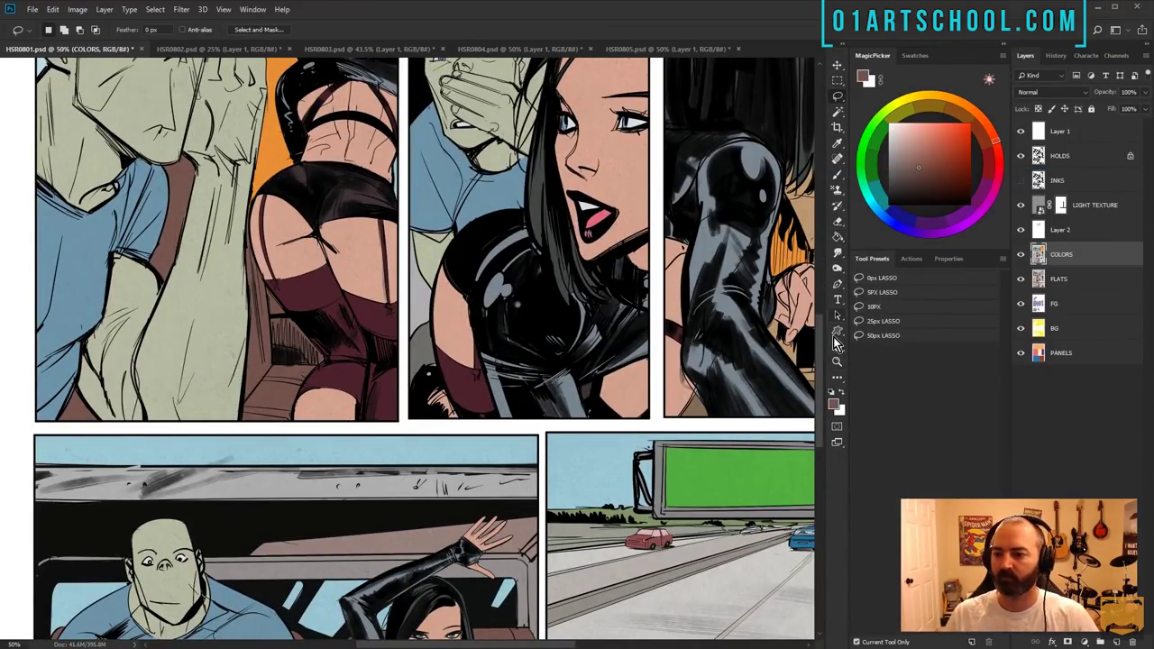
- Apply a Hue/Saturation saturation of -22 on the COLORS layer
{"action": "key", "text": "z"}
{"action": "left_click", "coordinate": [354, 308], "text": "alt"}
{"action": "left_click", "coordinate": [354, 308], "text": "alt"}
{"action": "left_click", "coordinate": [353, 309], "text": "alt"}
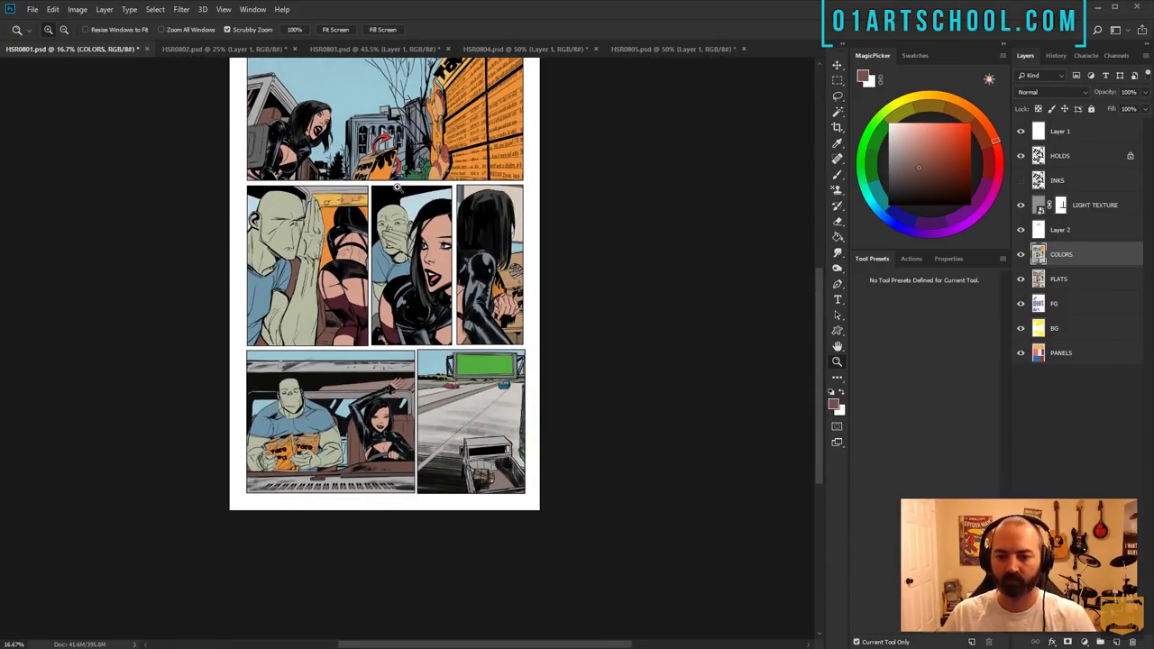
{"action": "scroll", "coordinate": [448, 260], "scroll_direction": "up", "scroll_amount": 2}
{"action": "key", "text": "ctrl+u"}
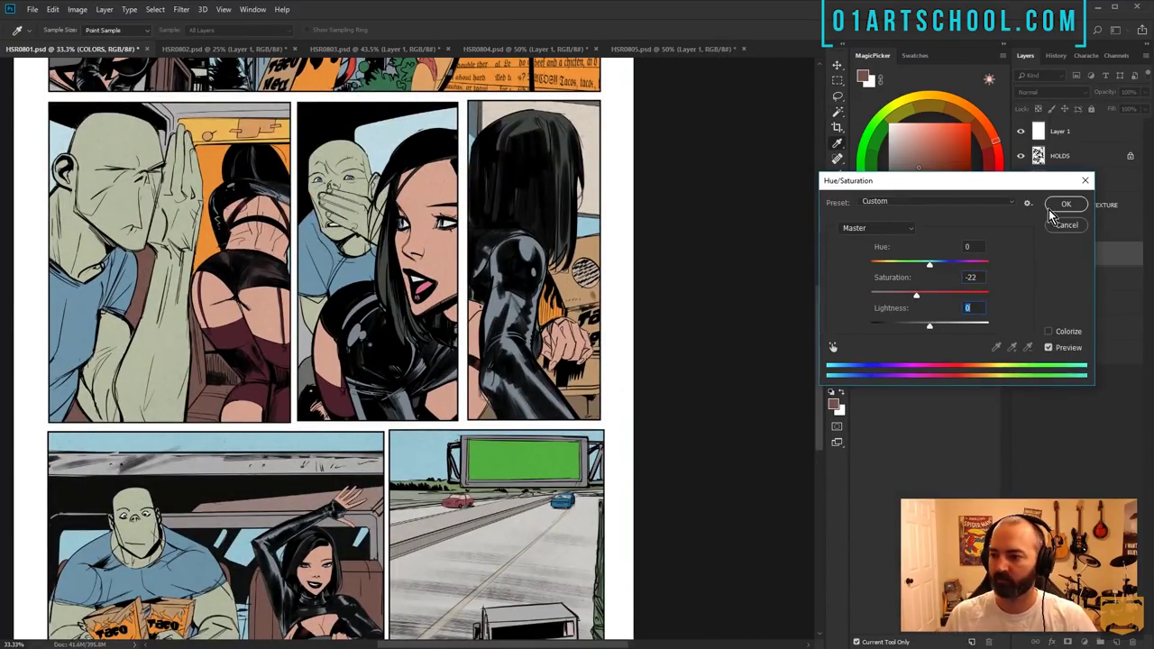
{"action": "left_click", "coordinate": [1064, 205]}
{"action": "scroll", "coordinate": [468, 194], "scroll_direction": "down", "scroll_amount": 2}
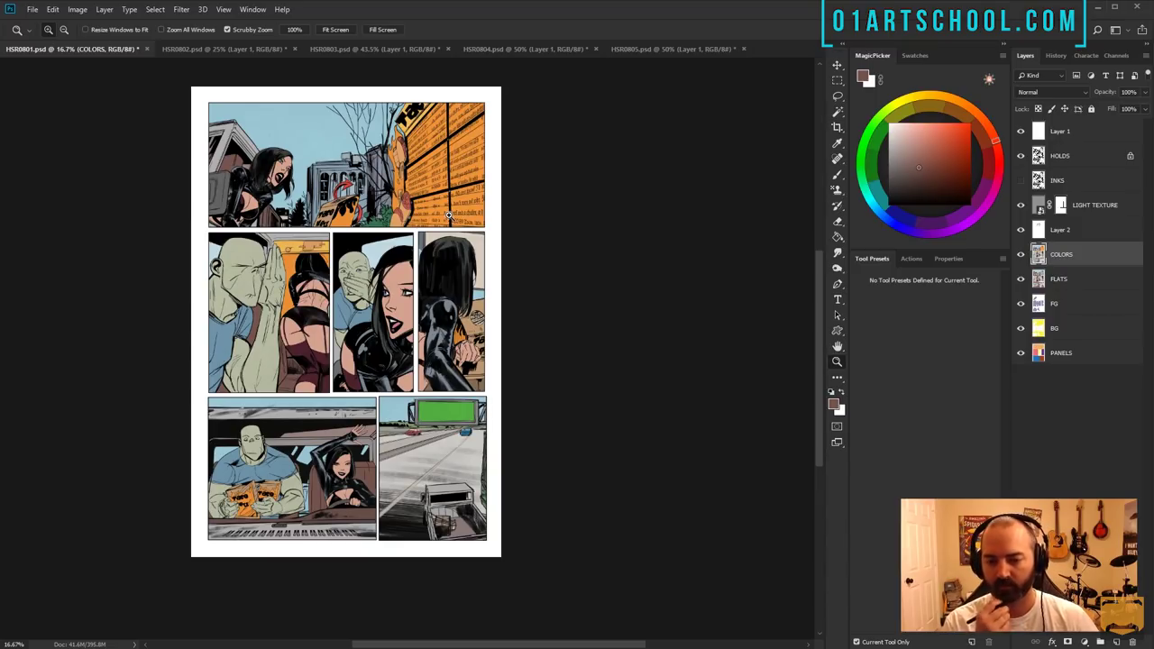
- Lasso the background between the woman and the taco board in the top panel and colorize its HOLDS line art a muted blue
{"action": "scroll", "coordinate": [280, 217], "scroll_direction": "up", "scroll_amount": 5}
{"action": "key", "text": "l"}
{"action": "mouse_move", "coordinate": [267, 257]}
{"action": "left_mouse_down"}
{"action": "mouse_move", "coordinate": [306, 329]}
{"action": "mouse_move", "coordinate": [469, 370]}
{"action": "mouse_move", "coordinate": [541, 262]}
{"action": "mouse_move", "coordinate": [620, 176]}
{"action": "mouse_move", "coordinate": [638, 128]}
{"action": "mouse_move", "coordinate": [656, 190]}
{"action": "mouse_move", "coordinate": [603, 262]}
{"action": "mouse_move", "coordinate": [552, 163]}
{"action": "mouse_move", "coordinate": [537, 309]}
{"action": "mouse_move", "coordinate": [501, 335]}
{"action": "mouse_move", "coordinate": [541, 348]}
{"action": "mouse_move", "coordinate": [717, 348]}
{"action": "mouse_move", "coordinate": [741, 212]}
{"action": "mouse_move", "coordinate": [711, 266]}
{"action": "mouse_move", "coordinate": [708, 63]}
{"action": "mouse_move", "coordinate": [712, 153]}
{"action": "mouse_move", "coordinate": [178, 155]}
{"action": "mouse_move", "coordinate": [316, 309]}
{"action": "mouse_move", "coordinate": [251, 462]}
{"action": "mouse_move", "coordinate": [389, 462]}
{"action": "left_mouse_up"}
{"action": "left_click", "coordinate": [534, 294], "text": "ctrl"}
{"action": "key", "text": "ctrl+d"}
{"action": "key", "text": "z"}
{"action": "left_click", "coordinate": [558, 428], "text": "alt"}
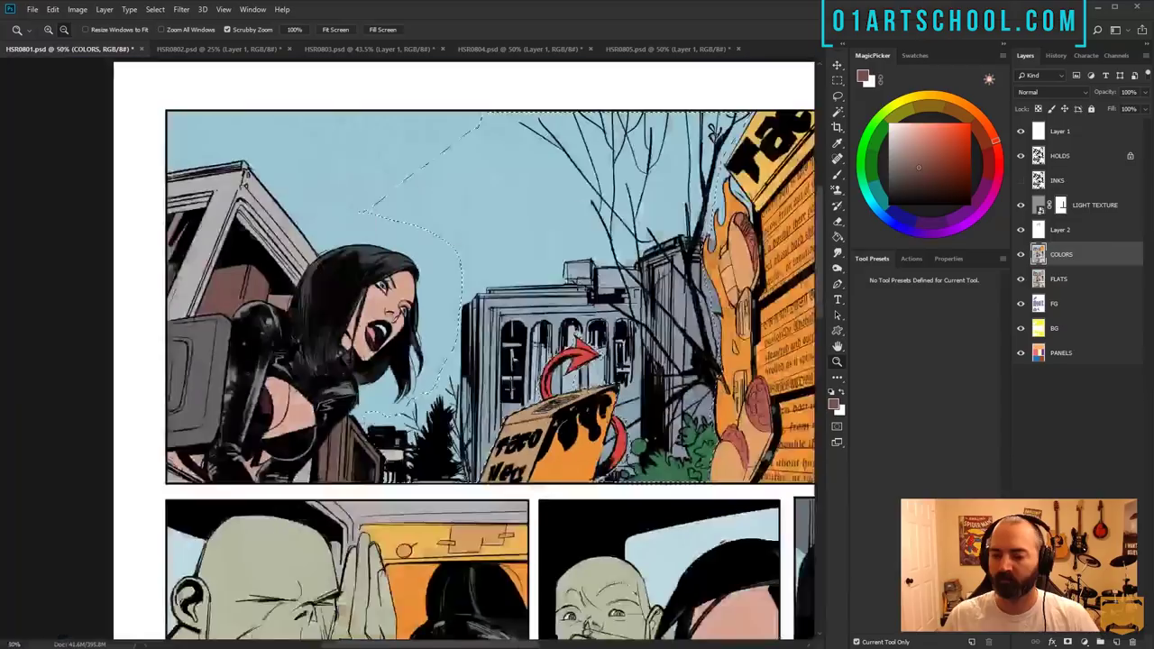
{"action": "left_click_drag", "start_coordinate": [558, 428], "coordinate": [351, 460]}
{"action": "left_click", "coordinate": [1059, 156]}
{"action": "key", "text": "ctrl+u"}
{"action": "left_click", "coordinate": [1048, 332]}
{"action": "left_click_drag", "start_coordinate": [929, 323], "coordinate": [947, 325]}
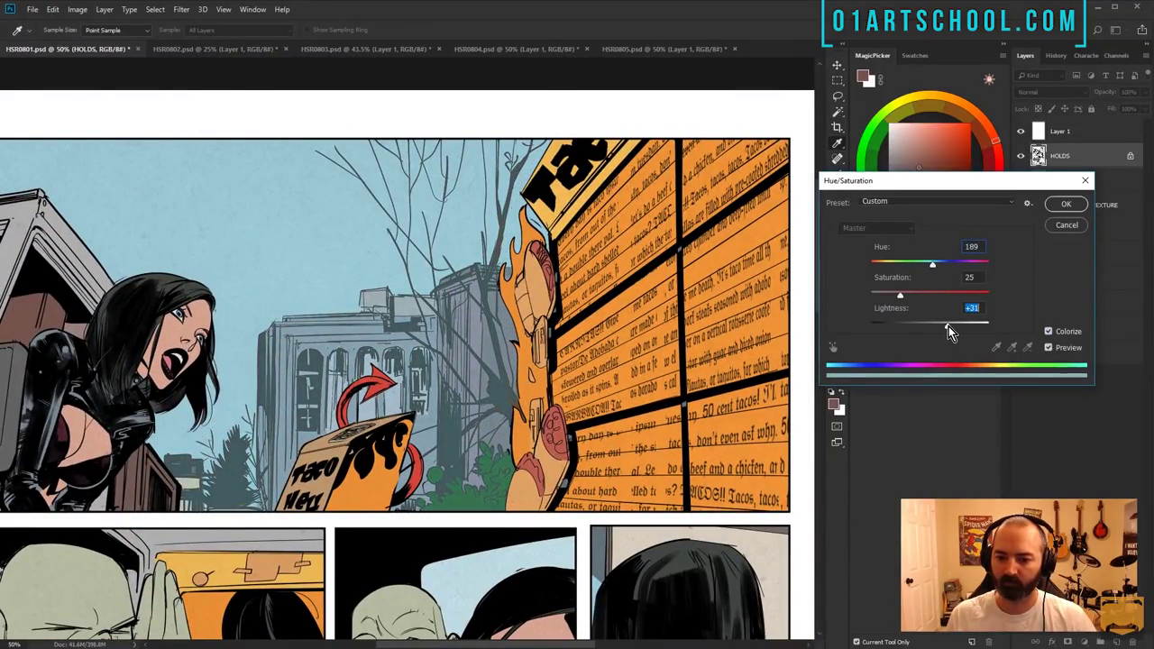
{"action": "left_click_drag", "start_coordinate": [900, 296], "coordinate": [893, 296]}
{"action": "left_click_drag", "start_coordinate": [932, 263], "coordinate": [882, 299]}
{"action": "left_click", "coordinate": [1067, 226]}
{"action": "key", "text": "ctrl+d"}
{"action": "left_click", "coordinate": [1068, 253]}
{"action": "key", "text": "ctrl+u"}
{"action": "left_click", "coordinate": [1065, 223]}
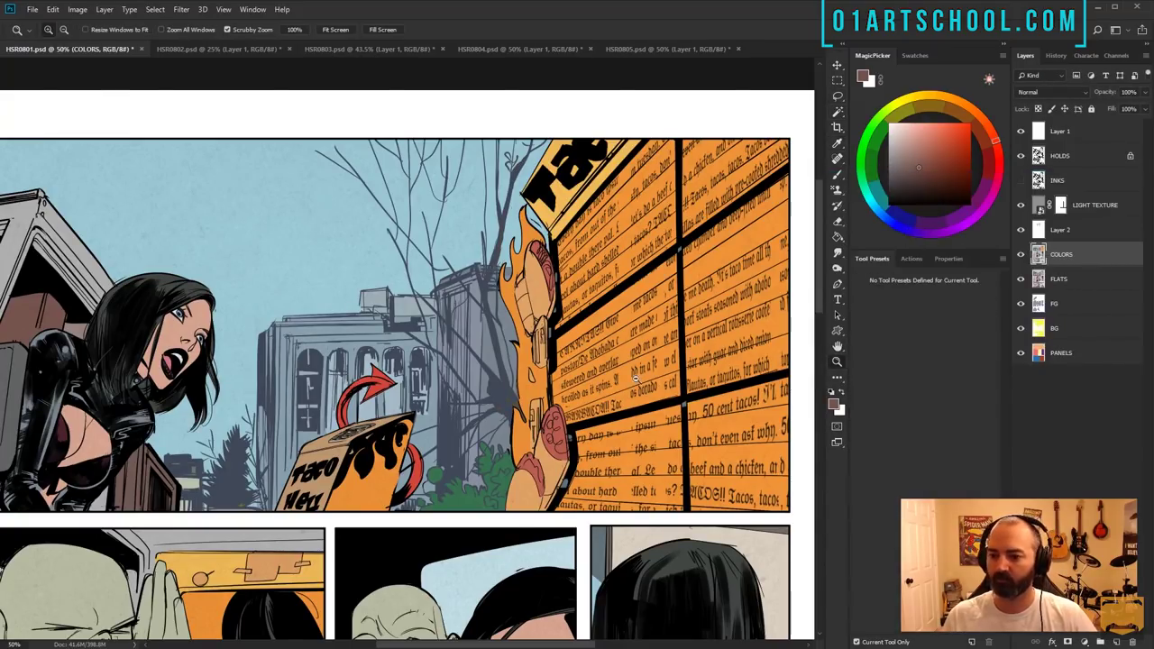
- Lasso the distant road and scenery in the highway panel and add a new layer clipped to the HOLDS line art
{"action": "left_click", "coordinate": [521, 383], "text": "alt"}
{"action": "left_click", "coordinate": [481, 375]}
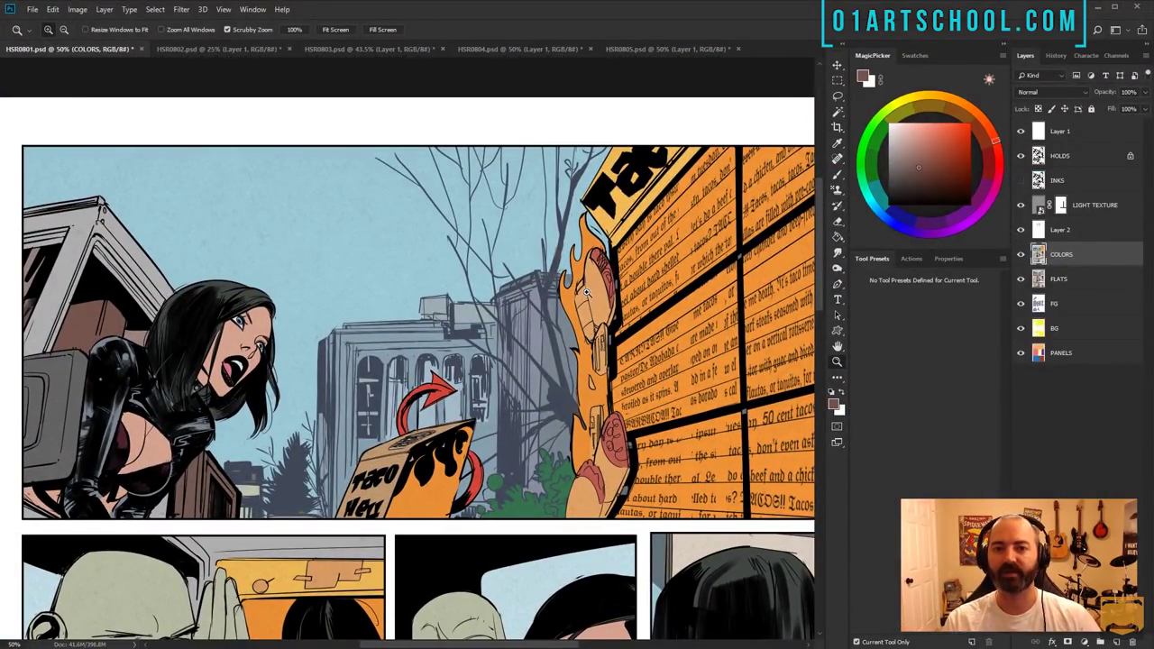
{"action": "left_click", "coordinate": [518, 404], "text": "alt"}
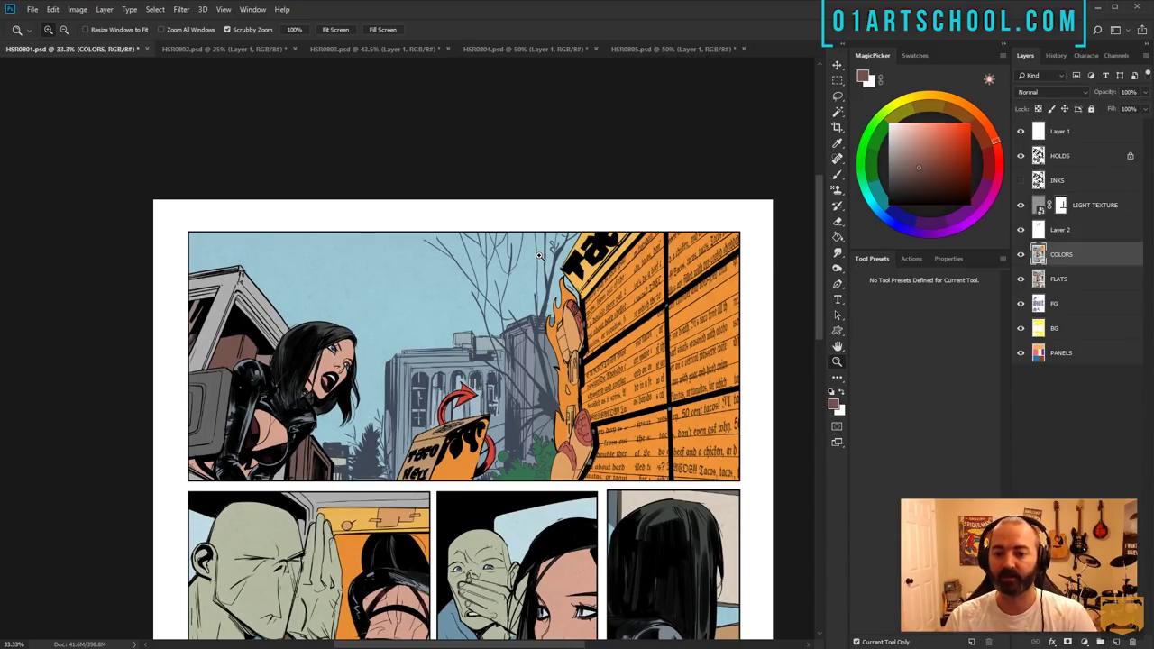
{"action": "left_click_drag", "start_coordinate": [546, 394], "coordinate": [468, 259]}
{"action": "left_click_drag", "start_coordinate": [480, 541], "coordinate": [478, 82]}
{"action": "double_click", "coordinate": [539, 317]}
{"action": "left_click_drag", "start_coordinate": [543, 322], "coordinate": [412, 317]}
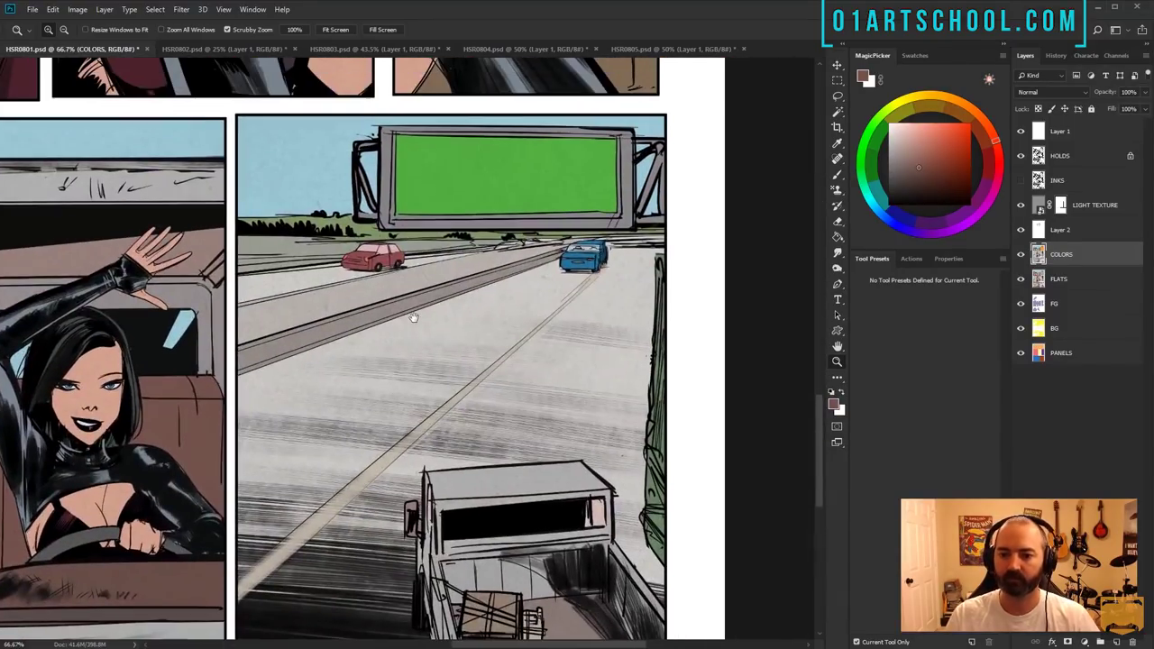
{"action": "key", "text": "l"}
{"action": "mouse_move", "coordinate": [238, 207]}
{"action": "left_mouse_down"}
{"action": "mouse_move", "coordinate": [329, 202]}
{"action": "mouse_move", "coordinate": [382, 232]}
{"action": "mouse_move", "coordinate": [668, 232]}
{"action": "mouse_move", "coordinate": [673, 551]}
{"action": "mouse_move", "coordinate": [470, 444]}
{"action": "mouse_move", "coordinate": [235, 426]}
{"action": "mouse_move", "coordinate": [251, 114]}
{"action": "mouse_move", "coordinate": [239, 208]}
{"action": "left_mouse_up"}
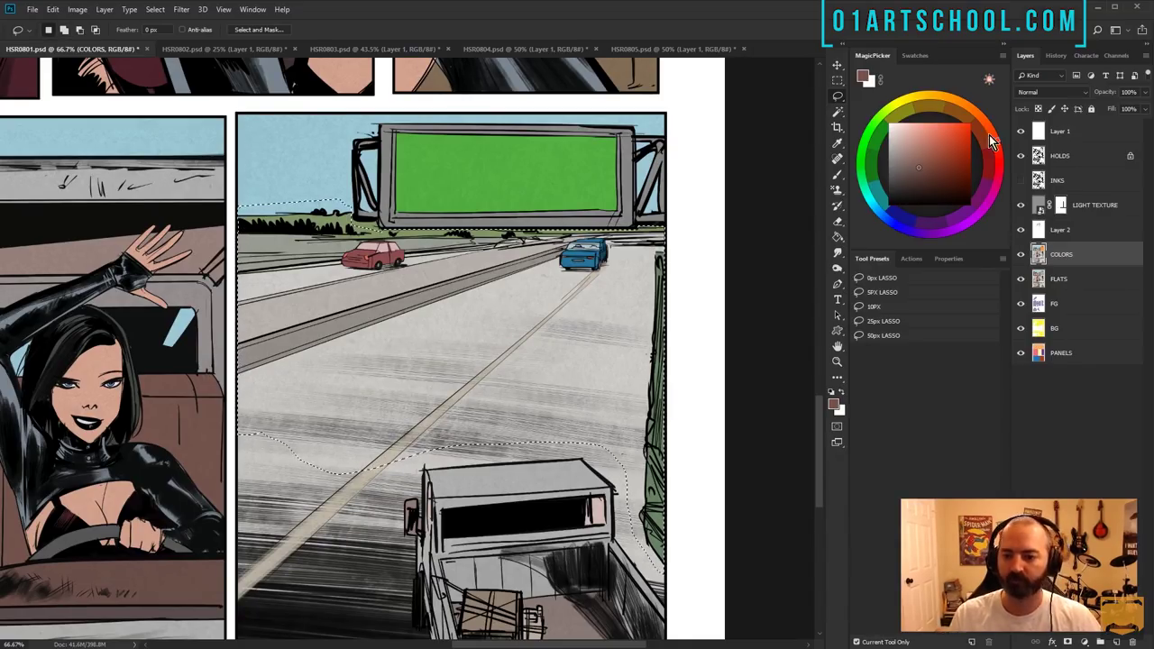
{"action": "left_click", "coordinate": [1071, 156]}
{"action": "key", "text": "ctrl+alt+shift+n"}
{"action": "key", "text": "z"}
{"action": "left_click", "coordinate": [550, 395], "text": "alt"}
{"action": "key", "text": "ctrl+alt+g"}
{"action": "key", "text": "ctrl+d"}
- Sample the light sky blue and brush it softly over the line art of the distant cars and hills in the highway panel
{"action": "key", "text": "b"}
{"action": "left_click", "coordinate": [365, 224], "text": "alt"}
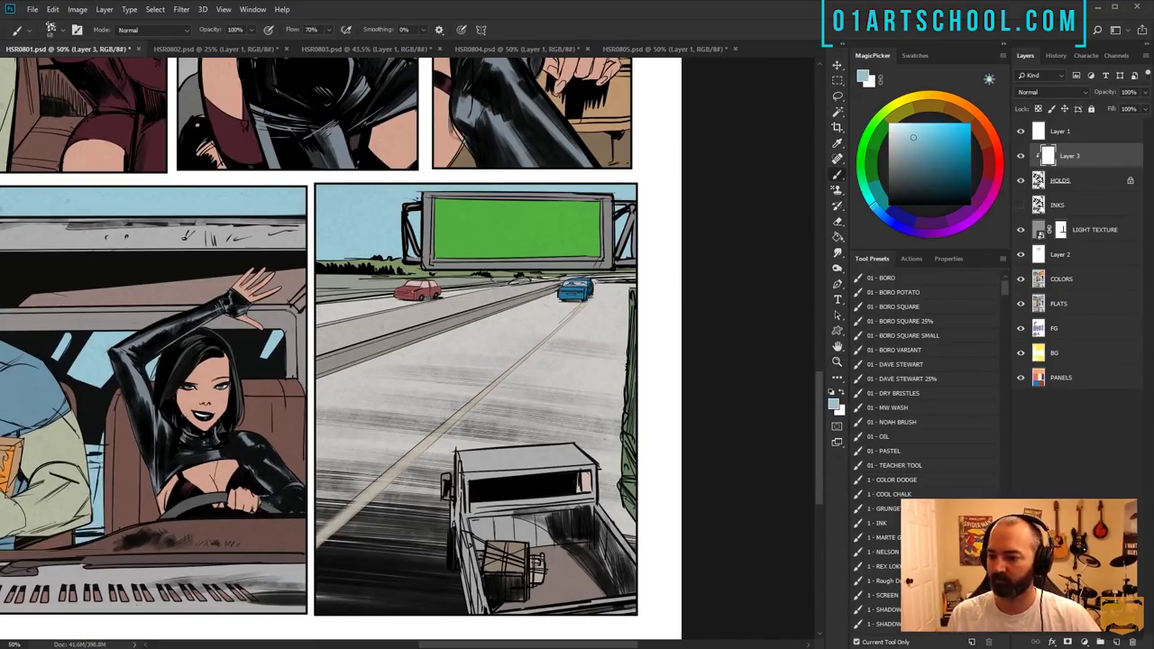
{"action": "left_click", "coordinate": [884, 610]}
{"action": "left_click", "coordinate": [884, 624]}
{"action": "left_click", "coordinate": [883, 609]}
{"action": "mouse_move", "coordinate": [317, 263]}
{"action": "left_mouse_down"}
{"action": "mouse_move", "coordinate": [651, 248]}
{"action": "mouse_move", "coordinate": [324, 270]}
{"action": "left_mouse_up"}
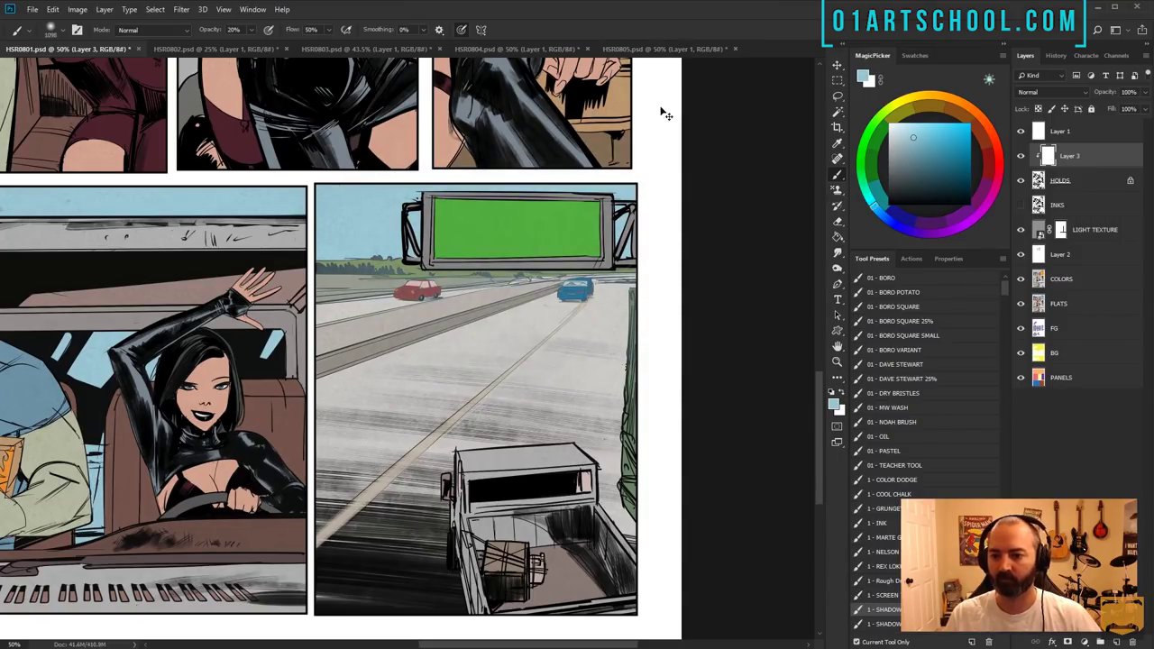
- Soften the distant cars' colours on the COLORS layer and darken the highway's road with a Hue/Saturation lightness of -35
{"action": "key", "text": "l"}
{"action": "left_click", "coordinate": [1062, 278]}
{"action": "key", "text": "w"}
{"action": "key", "text": "ctrl+u"}
{"action": "mouse_move", "coordinate": [930, 295]}
{"action": "left_mouse_down"}
{"action": "mouse_move", "coordinate": [907, 295]}
{"action": "mouse_move", "coordinate": [948, 320]}
{"action": "mouse_move", "coordinate": [911, 331]}
{"action": "left_mouse_up"}
{"action": "key", "text": "Return"}
{"action": "key", "text": "ctrl+u"}
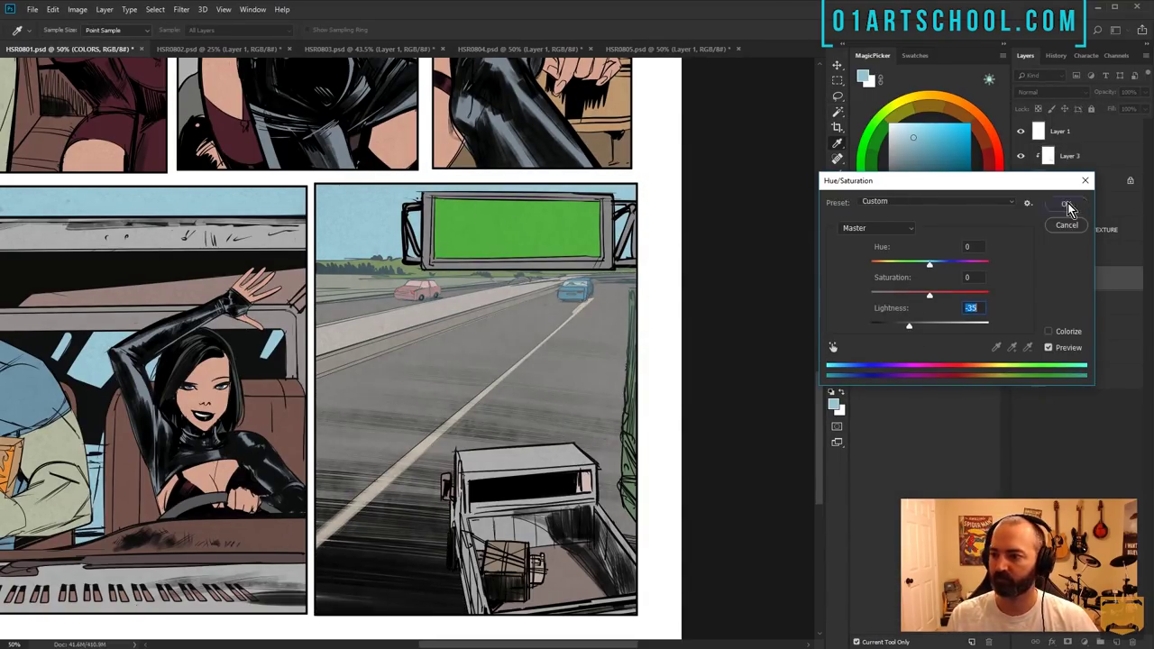
{"action": "left_click", "coordinate": [1068, 206]}
- Merge the clipped tint layer down into the HOLDS layer
{"action": "key", "text": "l"}
{"action": "left_click", "coordinate": [838, 362]}
{"action": "left_click", "coordinate": [520, 351], "text": "alt"}
{"action": "left_click", "coordinate": [521, 351], "text": "alt"}
{"action": "left_click", "coordinate": [521, 351], "text": "alt"}
{"action": "left_click_drag", "start_coordinate": [456, 248], "coordinate": [437, 355]}
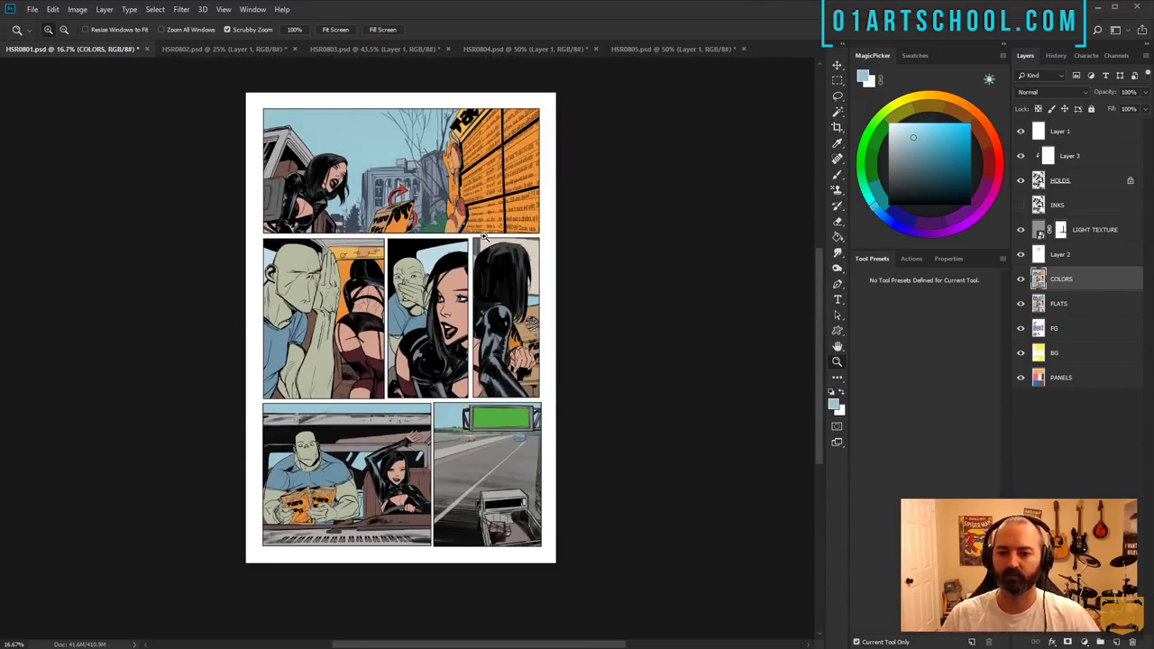
{"action": "left_click", "coordinate": [1070, 156]}
{"action": "key", "text": "ctrl+e"}
- Recolour the brown truck interior and seats in the middle-row and driving panels to a muted teal on the COLORS layer
{"action": "key", "text": "w"}
{"action": "key", "text": "l"}
{"action": "left_click", "coordinate": [1062, 254]}
{"action": "key", "text": "w"}
{"action": "left_click", "coordinate": [95, 29]}
{"action": "left_click", "coordinate": [413, 432], "text": "ctrl"}
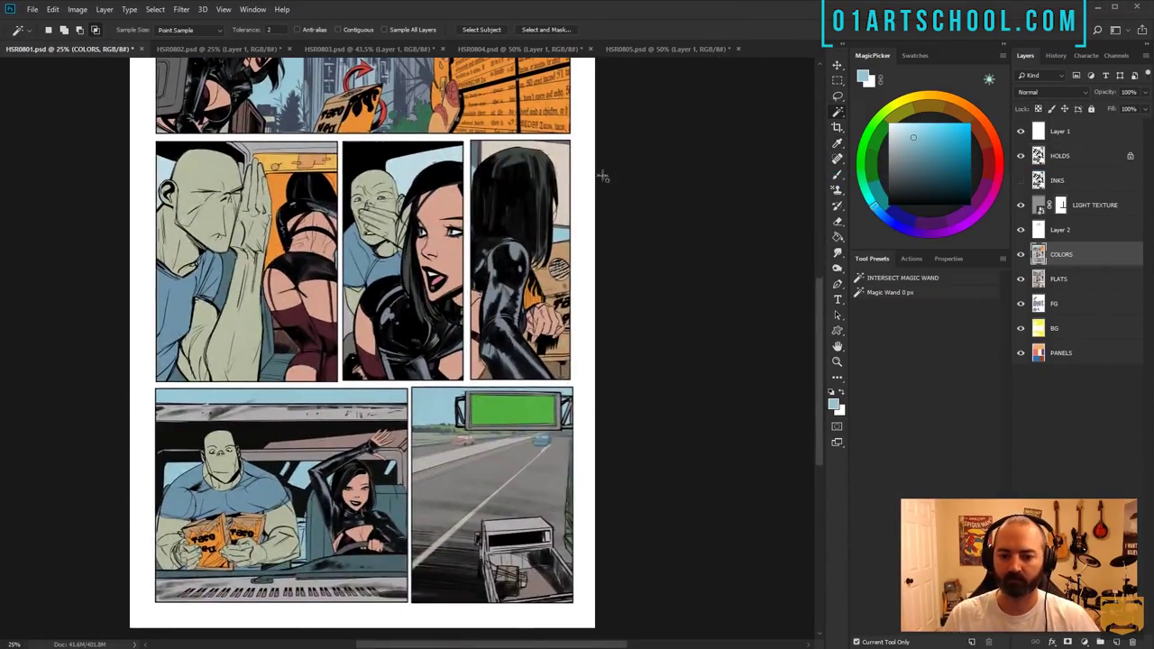
{"action": "key", "text": "l"}
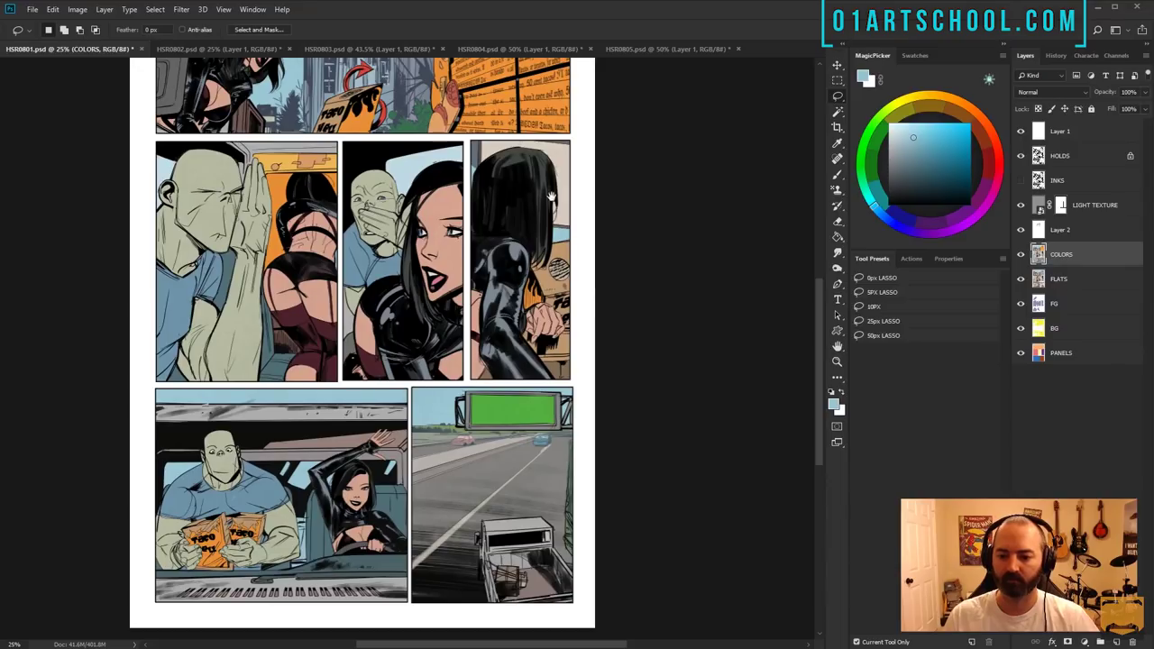
{"action": "scroll", "coordinate": [551, 197], "scroll_direction": "up", "scroll_amount": 5}
{"action": "key", "text": "z"}
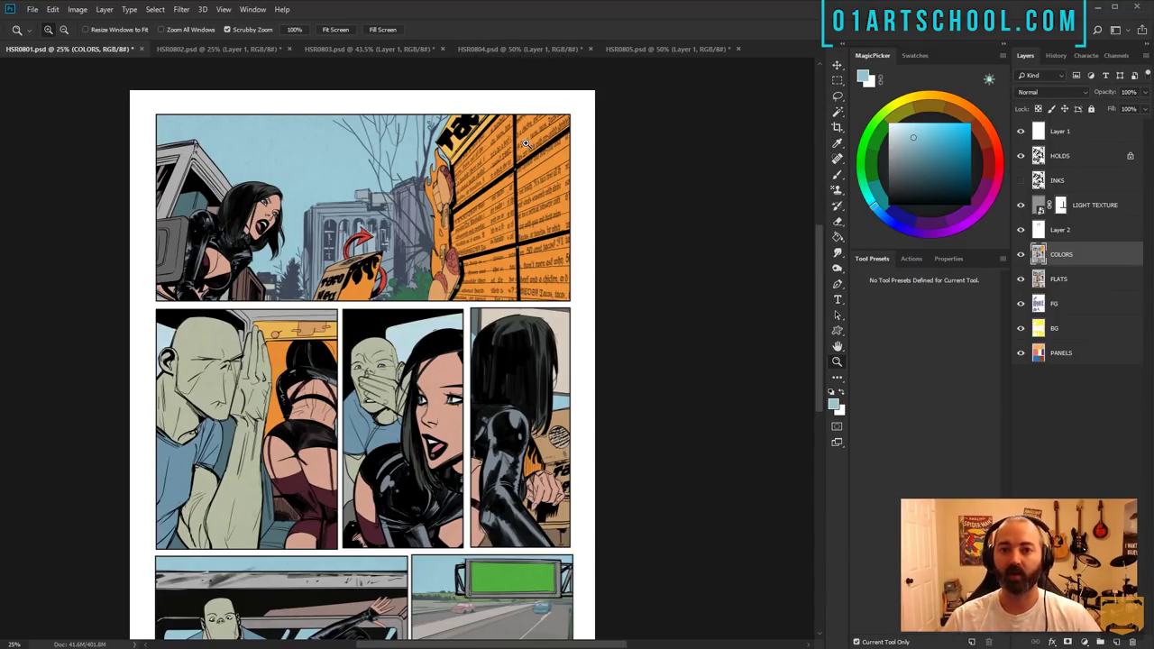
- Load the BG layer's shapes as a selection, check it in Quick Mask, and intersect it with the top panel from the PANELS layer
{"action": "left_click", "coordinate": [1059, 278]}
{"action": "key", "text": "w"}
{"action": "left_click", "coordinate": [1039, 328], "text": "ctrl"}
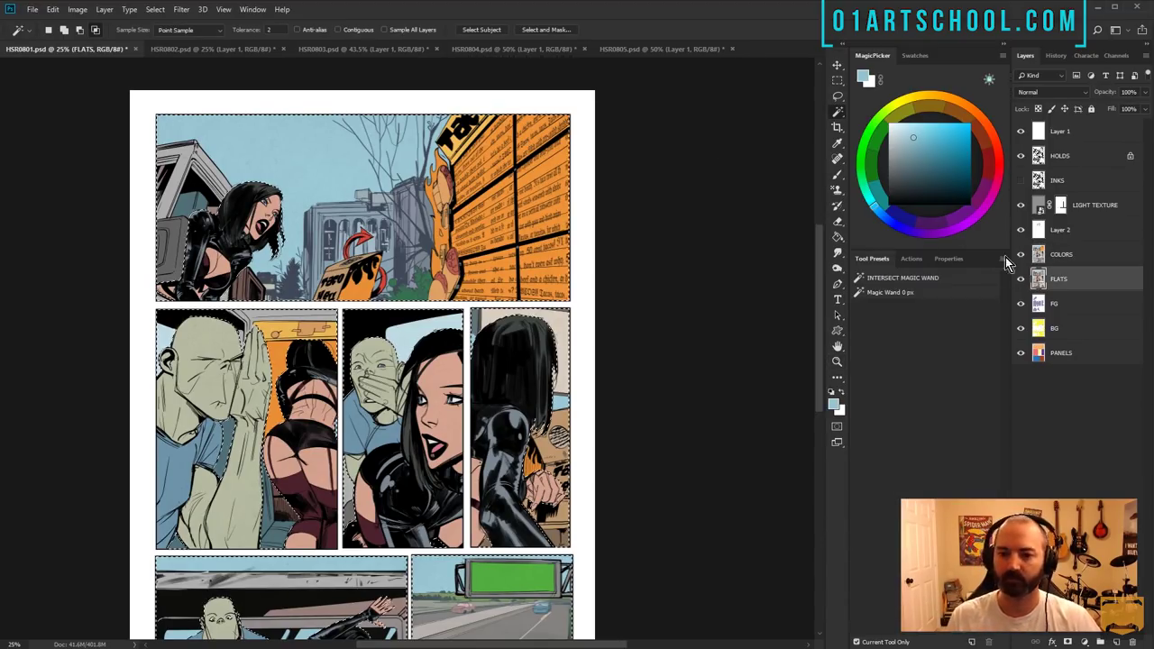
{"action": "left_click", "coordinate": [1051, 256]}
{"action": "key", "text": "q"}
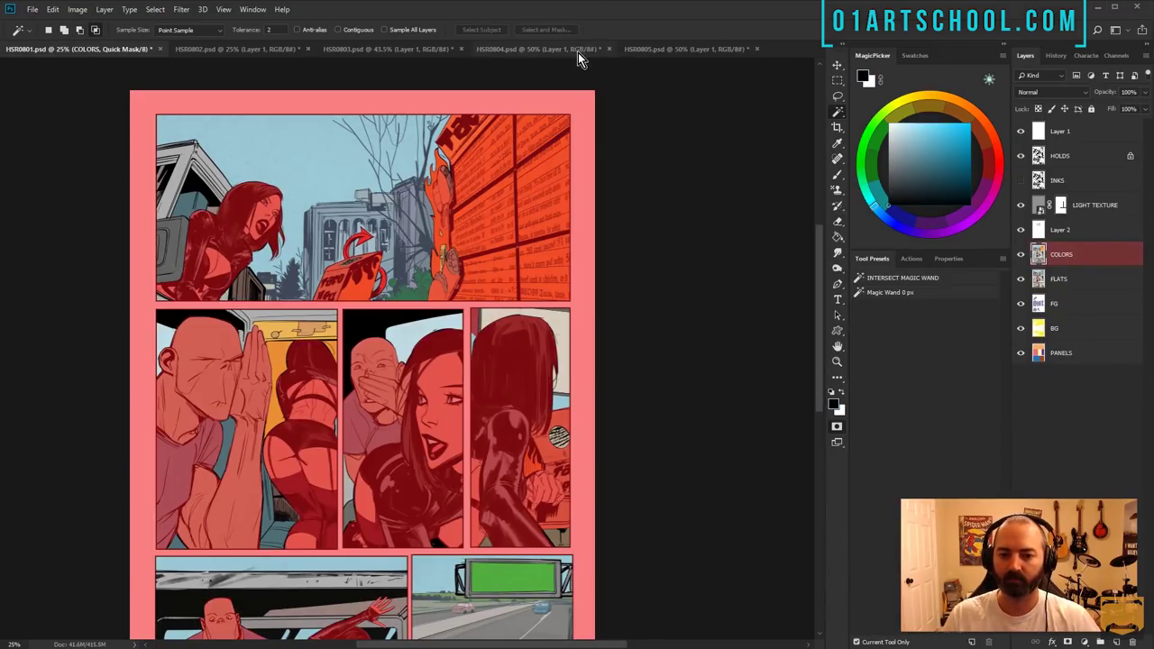
{"action": "key", "text": "q"}
{"action": "left_click", "coordinate": [1061, 353]}
{"action": "left_click", "coordinate": [505, 199]}
{"action": "key", "text": "q"}
{"action": "key", "text": "q"}
{"action": "key", "text": "l"}
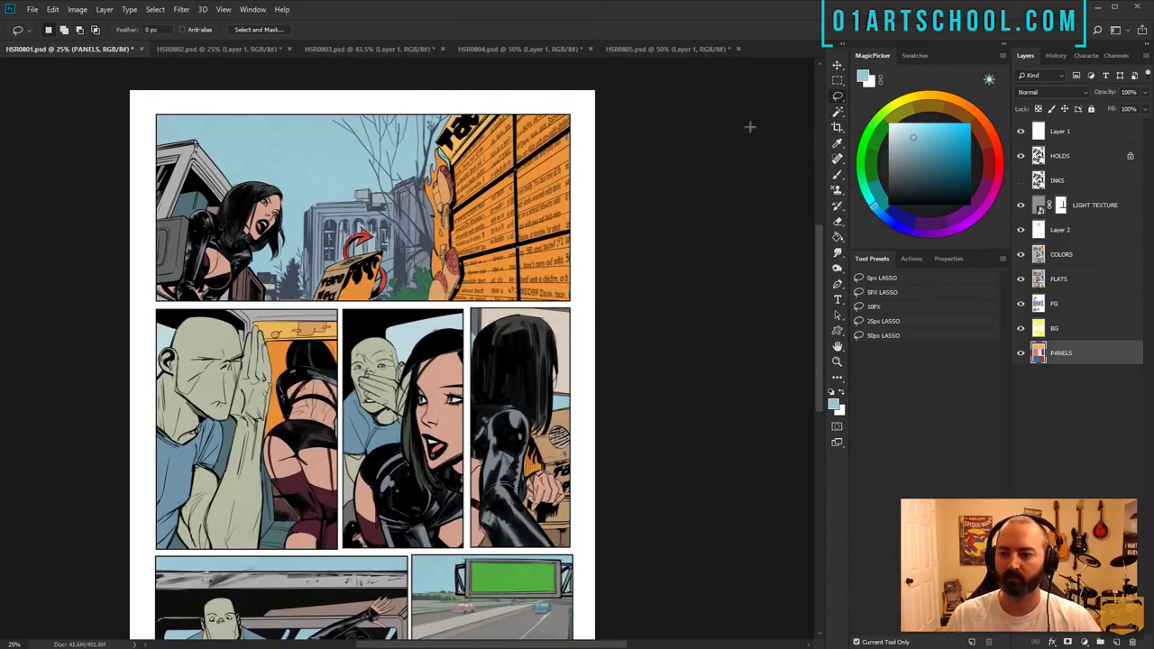
- Narrow the selection to the top panel's sky and set up the Screen brush with light blue on the COLORS layer
{"action": "left_click", "coordinate": [1059, 279]}
{"action": "key", "text": "w"}
{"action": "left_click", "coordinate": [307, 148]}
{"action": "left_click", "coordinate": [1061, 351]}
{"action": "key", "text": "ctrl+d"}
{"action": "key", "text": "b"}
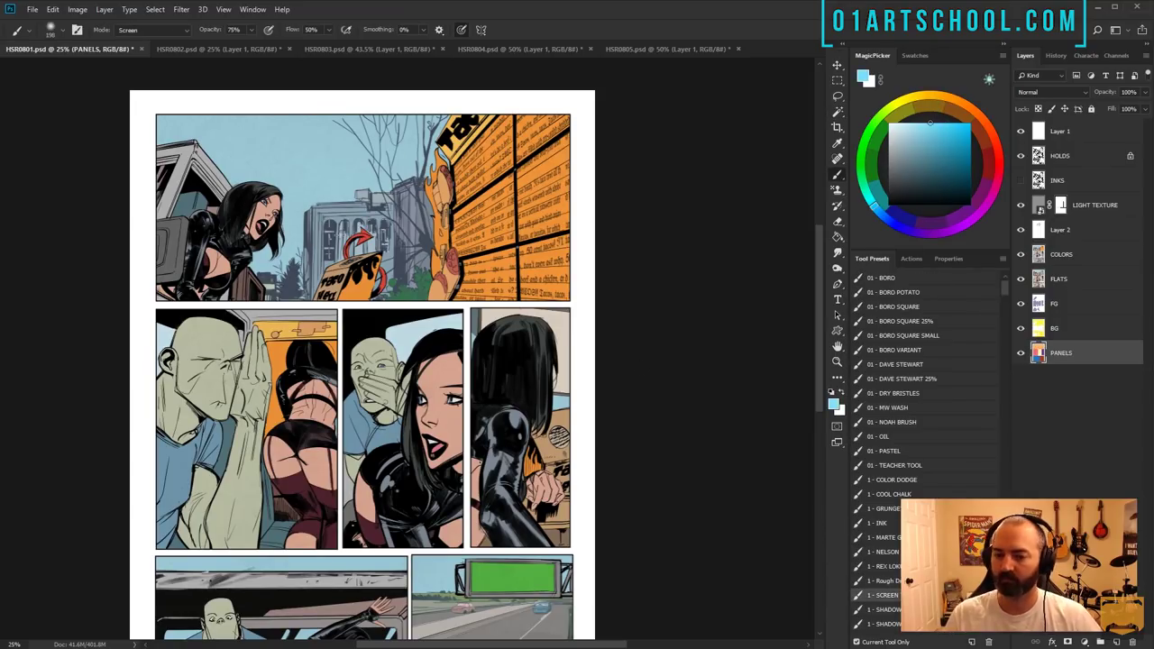
{"action": "left_click", "coordinate": [1061, 255]}
- Try a large, soft light blue Screen glow low in the top panel's sky and check the brush settings
{"action": "left_click_drag", "start_coordinate": [292, 251], "coordinate": [255, 253]}
{"action": "left_click", "coordinate": [287, 253]}
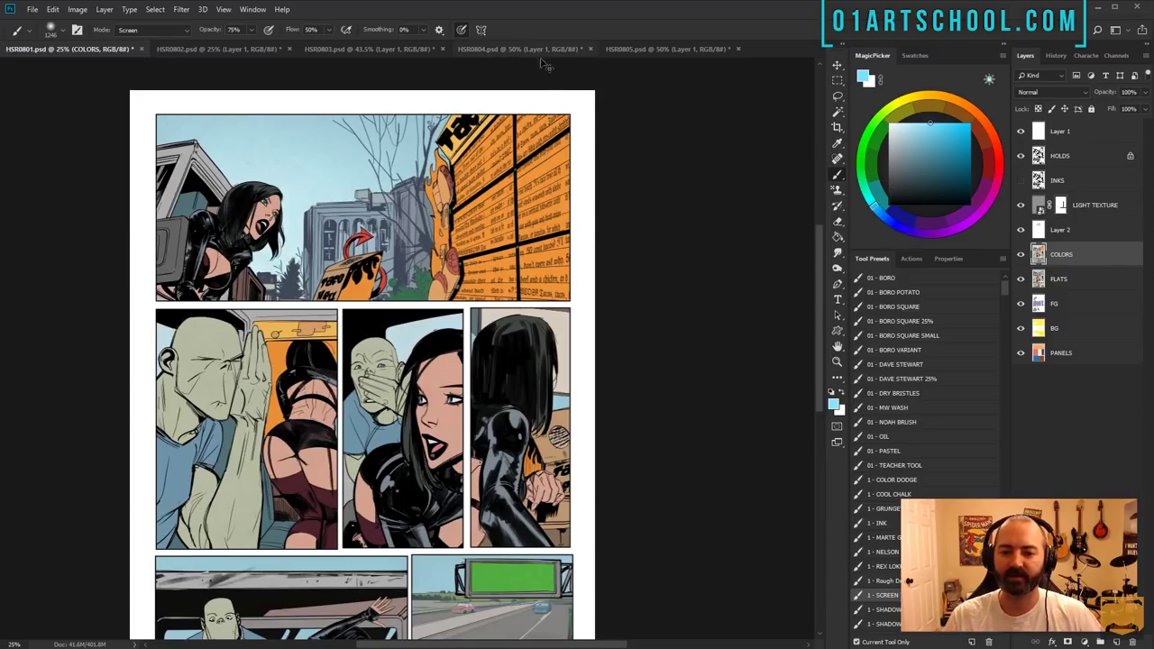
{"action": "right_click", "coordinate": [334, 142]}
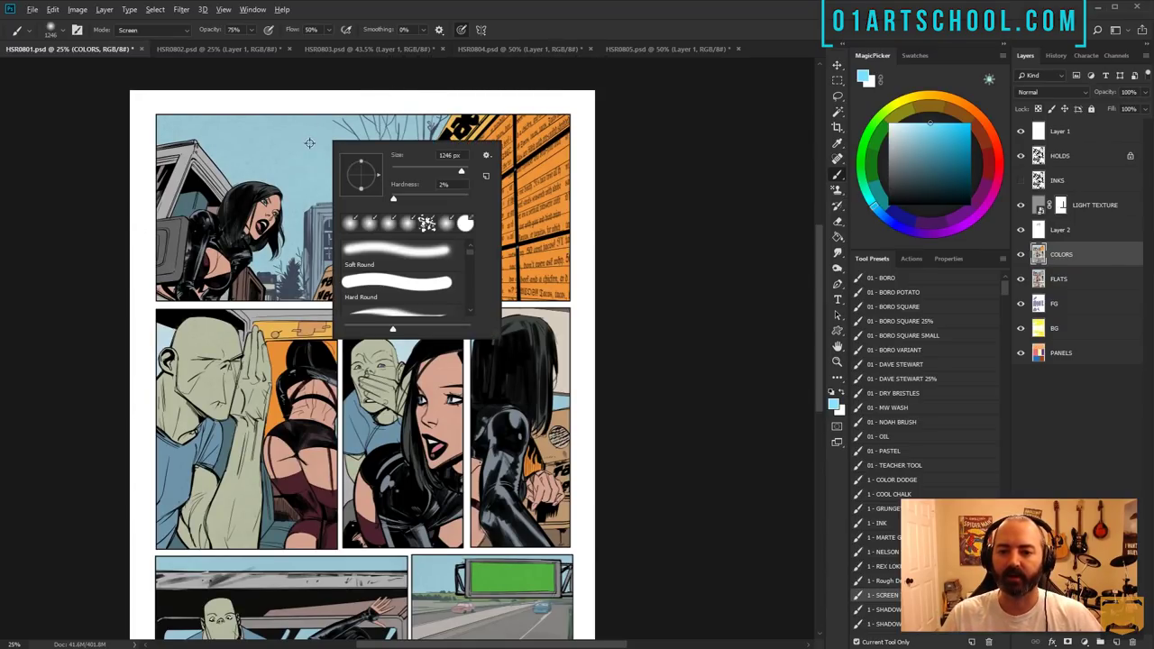
{"action": "right_click", "coordinate": [309, 143]}
- Try broad light blue Screen strokes along the upper edge of the top panel's sky, and undo them
{"action": "left_click_drag", "start_coordinate": [201, 113], "coordinate": [461, 103]}
{"action": "left_click_drag", "start_coordinate": [294, 100], "coordinate": [433, 95]}
{"action": "left_click_drag", "start_coordinate": [226, 89], "coordinate": [410, 79]}
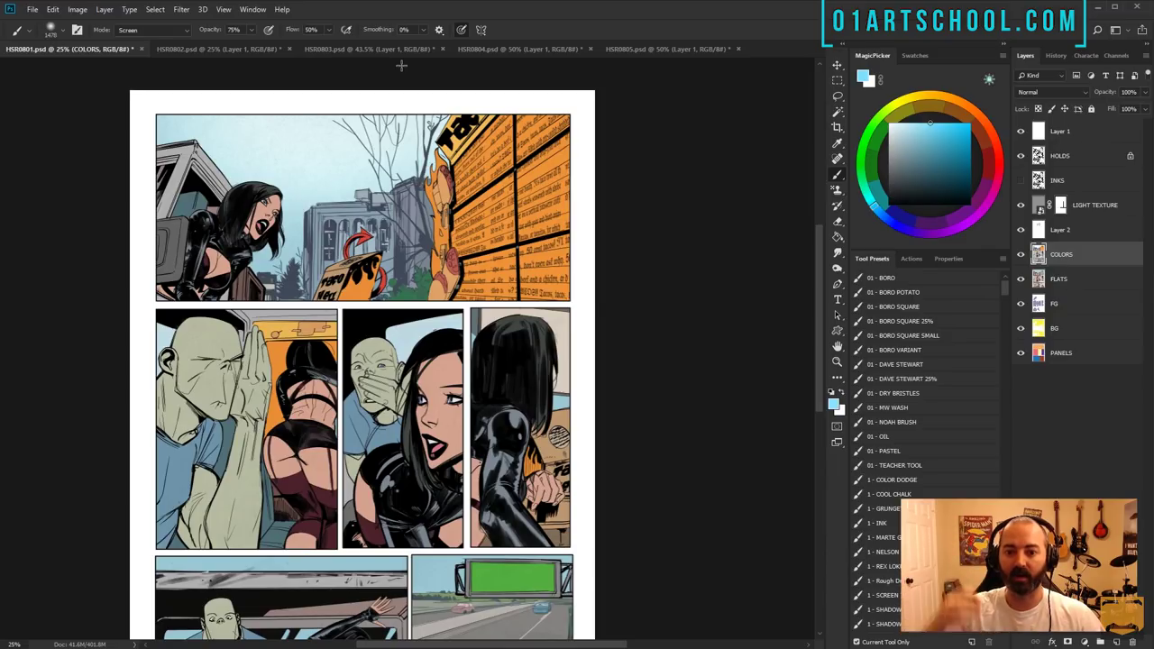
{"action": "key", "text": "ctrl+z"}
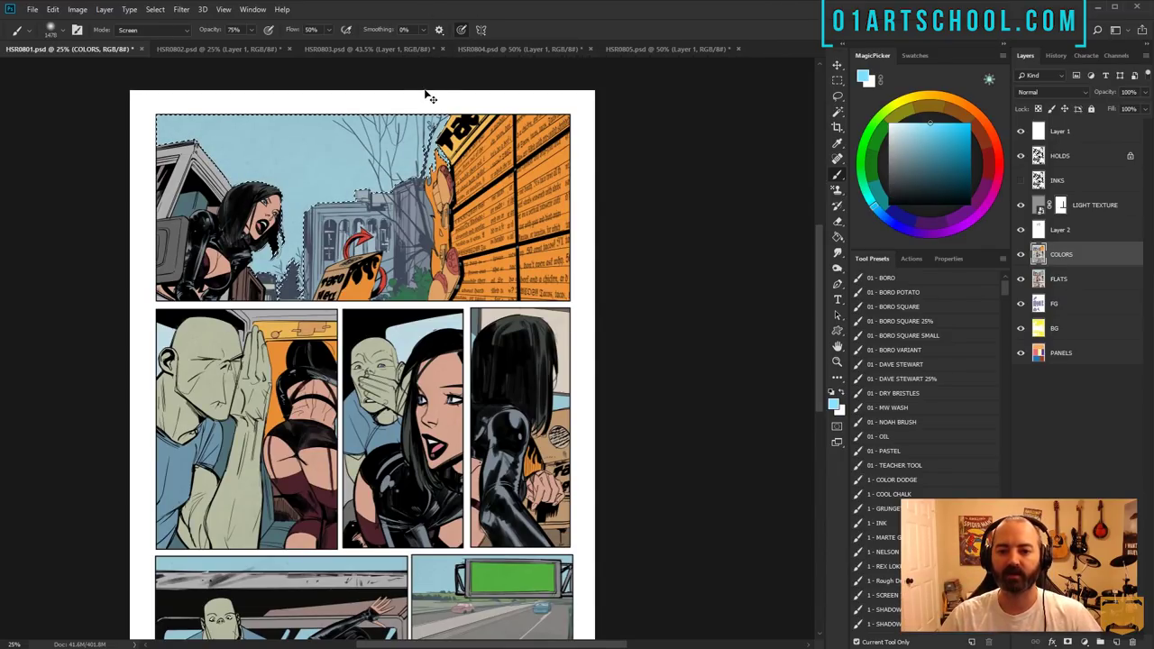
- Paint a soft light blue Screen glow in the top panel's sky, building it up towards the horizon behind the woman
{"action": "left_click_drag", "start_coordinate": [276, 211], "coordinate": [288, 209]}
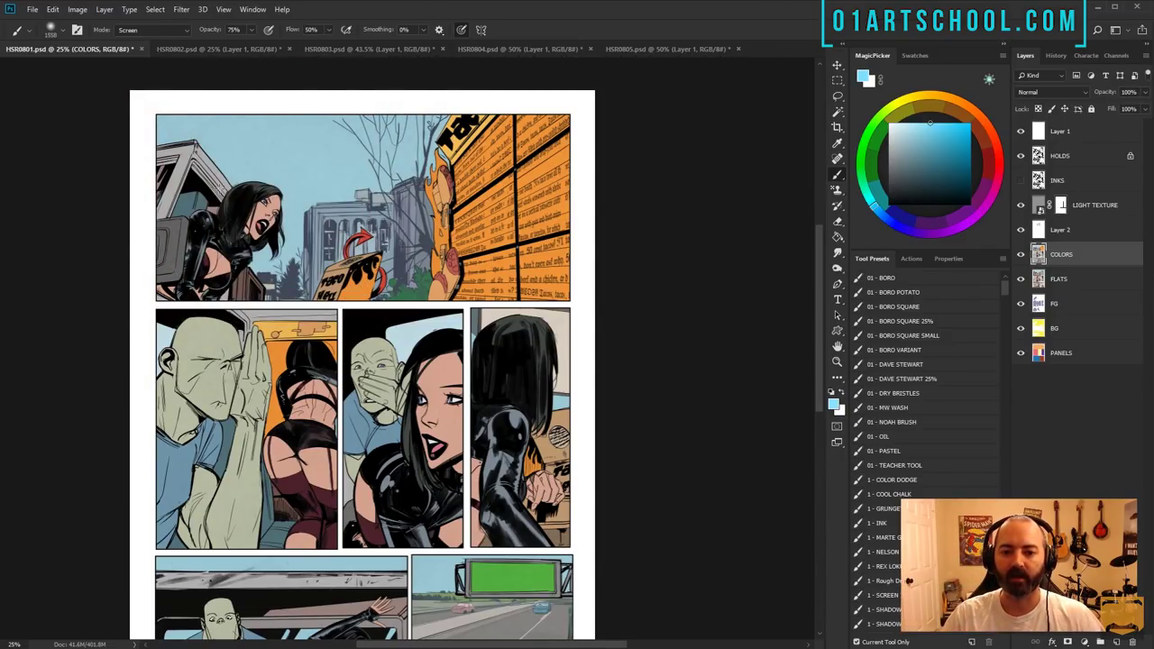
{"action": "mouse_move", "coordinate": [219, 188]}
{"action": "left_mouse_down"}
{"action": "mouse_move", "coordinate": [262, 185]}
{"action": "mouse_move", "coordinate": [304, 226]}
{"action": "left_mouse_up"}
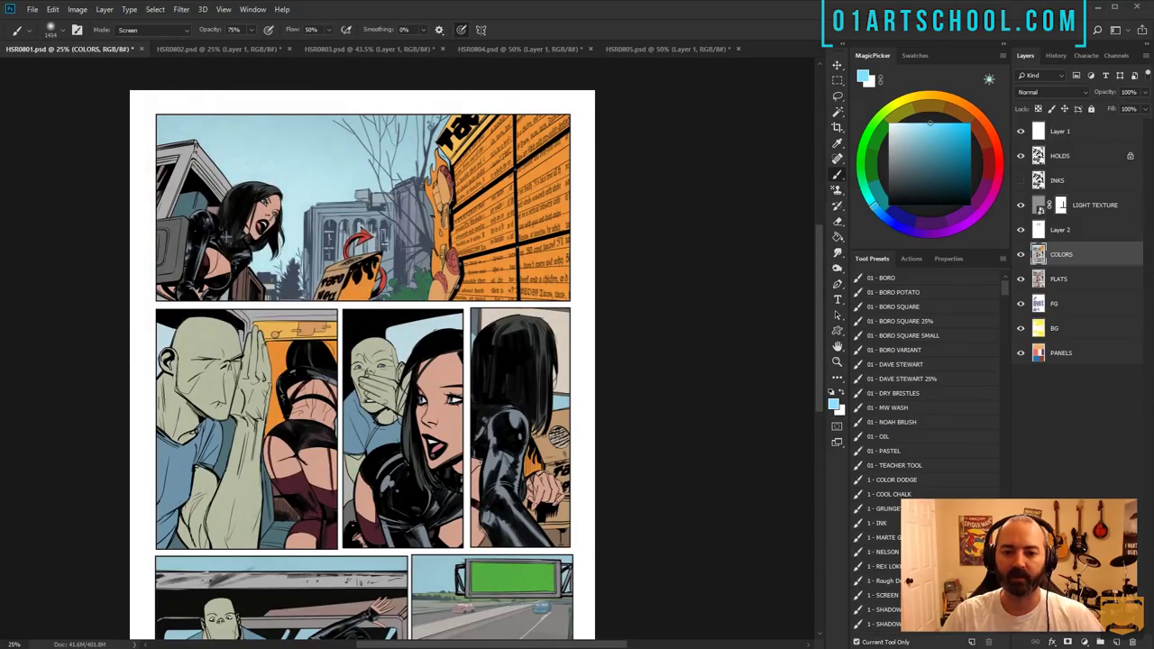
{"action": "right_click", "coordinate": [295, 255], "text": "alt"}
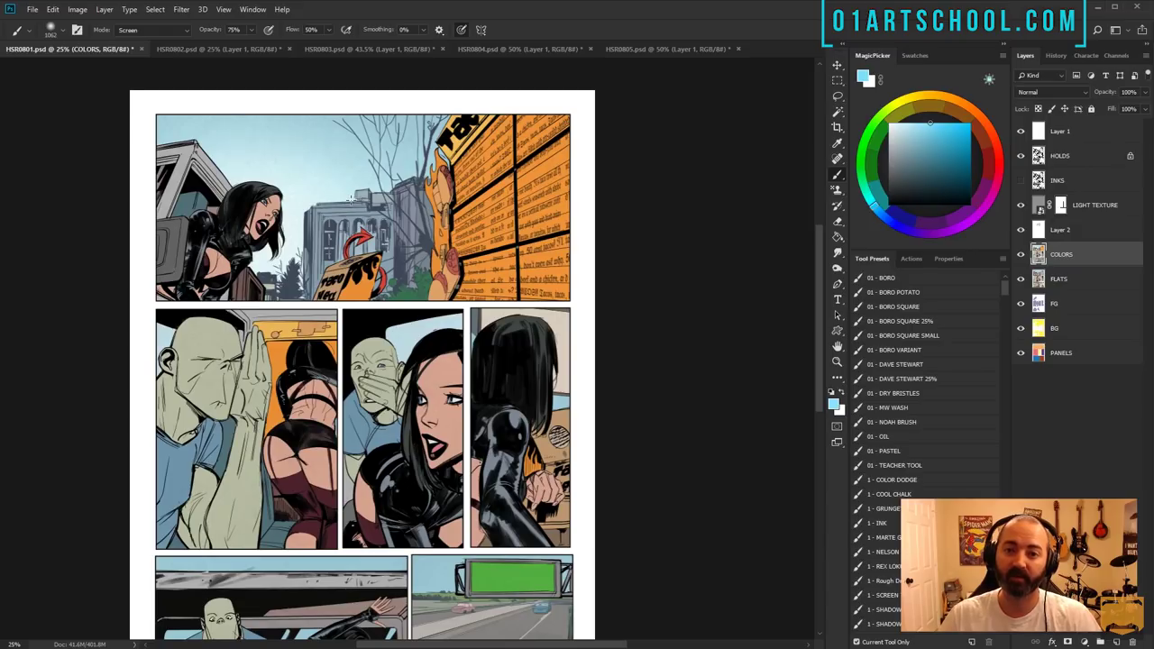
- Select the background buildings in the top panel from the FLATS layer and brush the light blue glow over them on COLORS
{"action": "left_click", "coordinate": [1043, 274]}
{"action": "key", "text": "w"}
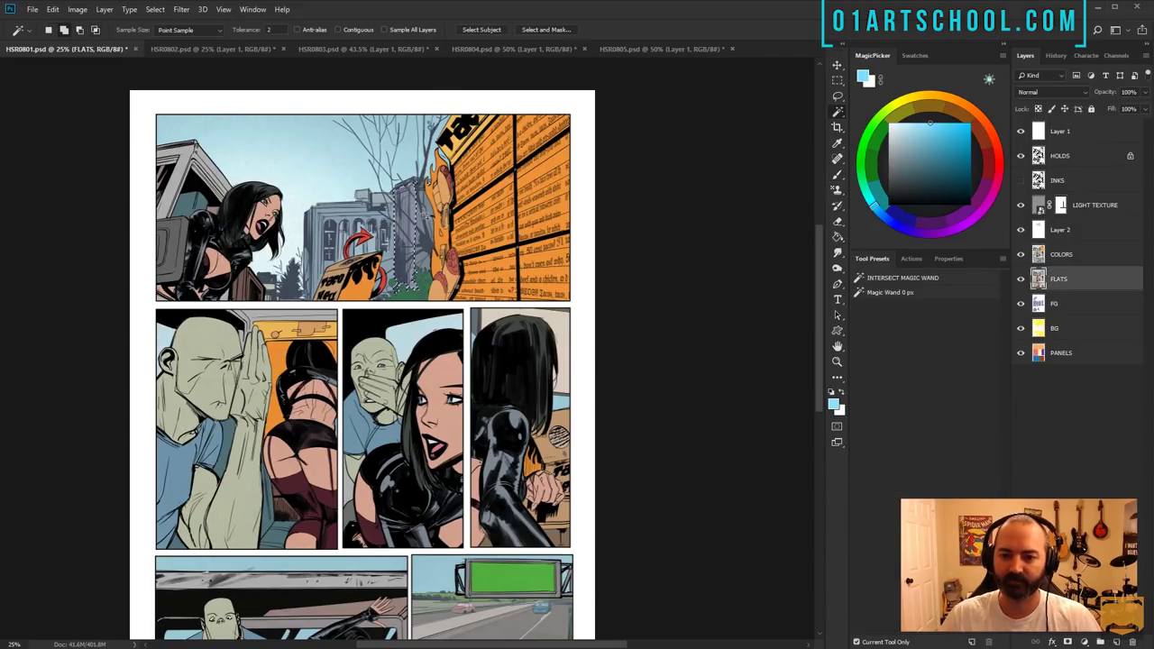
{"action": "left_click", "coordinate": [415, 224]}
{"action": "key", "text": "alt+]"}
{"action": "key", "text": "b"}
{"action": "mouse_move", "coordinate": [372, 227]}
{"action": "left_mouse_down"}
{"action": "mouse_move", "coordinate": [414, 218]}
{"action": "mouse_move", "coordinate": [351, 248]}
{"action": "left_mouse_up"}
- Isolate the lower-left panel from the PANELS layer and brush the soft light blue glow behind its characters on COLORS
{"action": "key", "text": "l"}
{"action": "mouse_move", "coordinate": [646, 471]}
{"action": "left_mouse_down"}
{"action": "mouse_move", "coordinate": [632, 335]}
{"action": "mouse_move", "coordinate": [607, 378]}
{"action": "mouse_move", "coordinate": [585, 189]}
{"action": "left_mouse_up"}
{"action": "key", "text": "w"}
{"action": "left_click", "coordinate": [1060, 352]}
{"action": "left_click", "coordinate": [298, 360]}
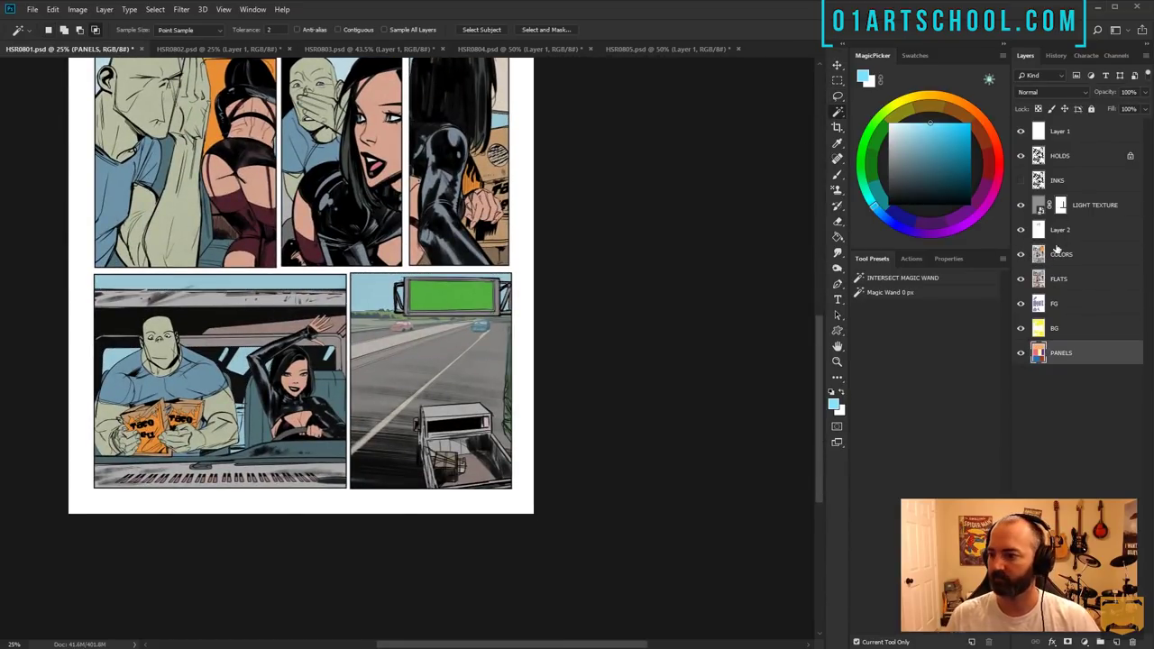
{"action": "left_click", "coordinate": [1057, 253]}
{"action": "key", "text": "b"}
{"action": "right_click", "coordinate": [226, 378], "text": "alt"}
{"action": "left_click_drag", "start_coordinate": [226, 378], "coordinate": [271, 360]}
{"action": "key", "text": "l"}
{"action": "key", "text": "ctrl+d"}
- Sample the dark teal in the lower-left panel and fill the gap beside the woman's seat with it on COLORS
{"action": "key", "text": "z"}
{"action": "left_click", "coordinate": [248, 423]}
{"action": "left_click", "coordinate": [1072, 274]}
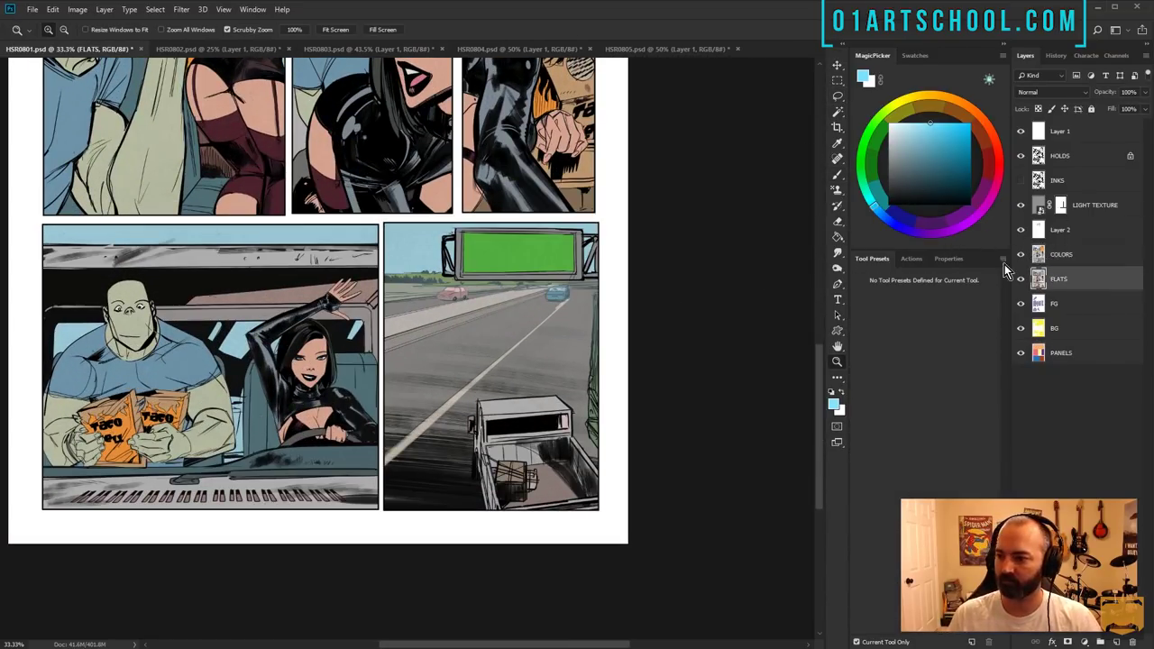
{"action": "key", "text": "w"}
{"action": "left_click", "coordinate": [233, 338]}
{"action": "key", "text": "l"}
{"action": "left_click", "coordinate": [1062, 352]}
{"action": "key", "text": "b"}
{"action": "key", "text": "g"}
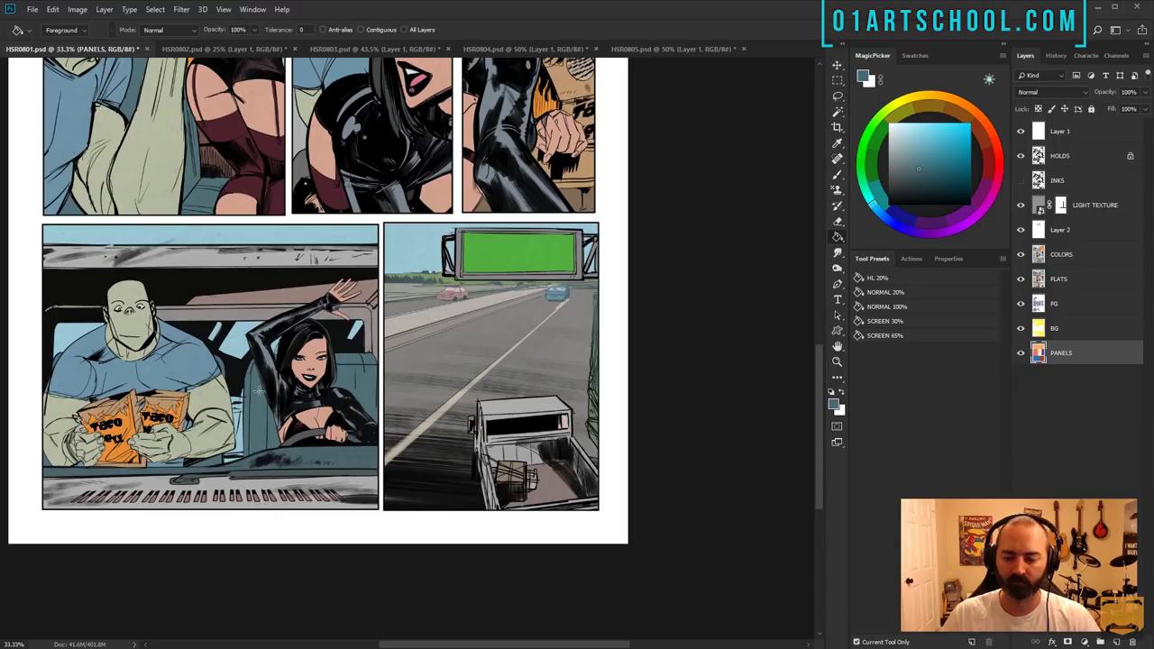
{"action": "left_click", "coordinate": [1059, 252]}
{"action": "left_click", "coordinate": [238, 429]}
- Select the seat area in the lower-left panel from FLATS, touch it up on COLORS, and clear the selection
{"action": "key", "text": "l"}
{"action": "mouse_move", "coordinate": [270, 374]}
{"action": "left_mouse_down"}
{"action": "mouse_move", "coordinate": [278, 417]}
{"action": "mouse_move", "coordinate": [233, 380]}
{"action": "left_mouse_up"}
{"action": "left_click", "coordinate": [1059, 279]}
{"action": "key", "text": "w"}
{"action": "left_click", "coordinate": [246, 405]}
{"action": "left_click", "coordinate": [1062, 254]}
{"action": "key", "text": "b"}
{"action": "key", "text": "l"}
{"action": "key", "text": "ctrl+d"}
- Select the highway panel's sky from FLATS and PANELS and brush a soft teal Screen glow along its horizon on COLORS
{"action": "left_click", "coordinate": [1066, 277]}
{"action": "key", "text": "w"}
{"action": "left_click", "coordinate": [356, 275]}
{"action": "left_click", "coordinate": [1062, 352]}
{"action": "left_click", "coordinate": [423, 360]}
{"action": "left_click", "coordinate": [1061, 255]}
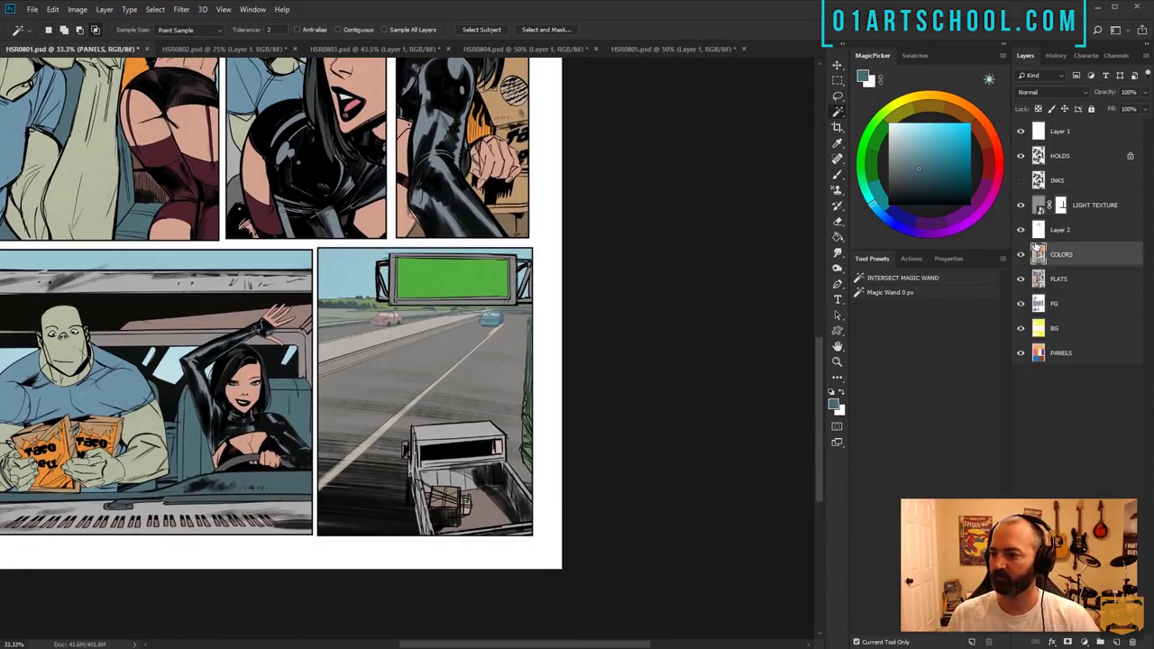
{"action": "key", "text": "b"}
{"action": "left_click_drag", "start_coordinate": [338, 302], "coordinate": [433, 307]}
{"action": "key", "text": "l"}
{"action": "left_click", "coordinate": [1038, 326], "text": "ctrl"}
{"action": "key", "text": "alt+bracketleft"}
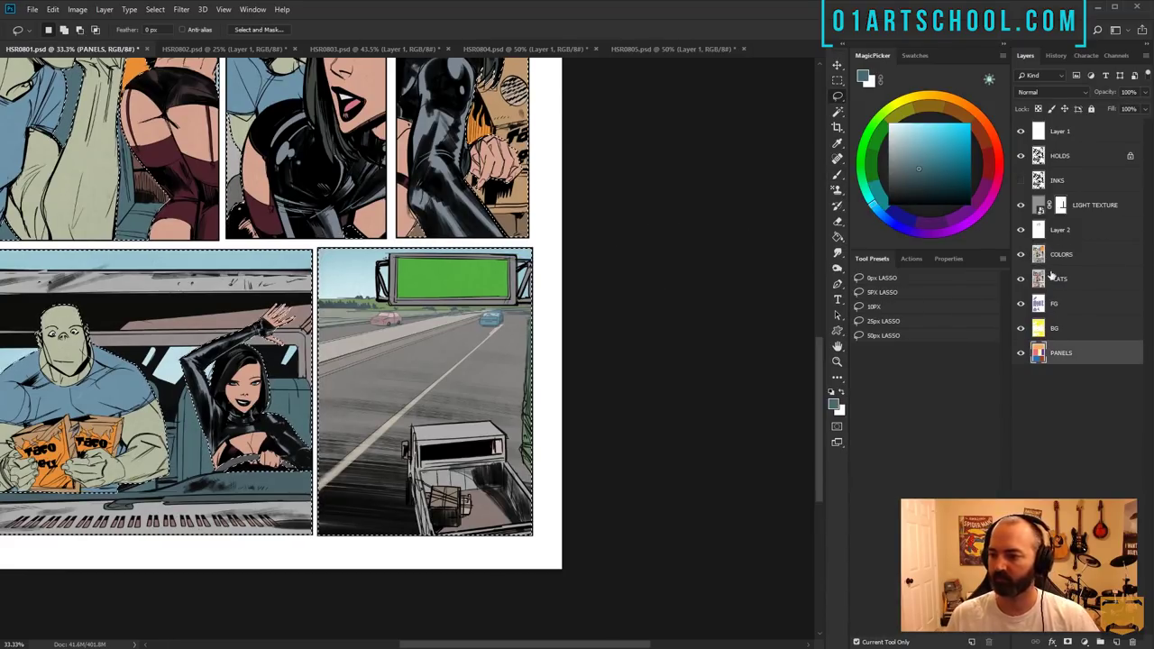
{"action": "key", "text": "w"}
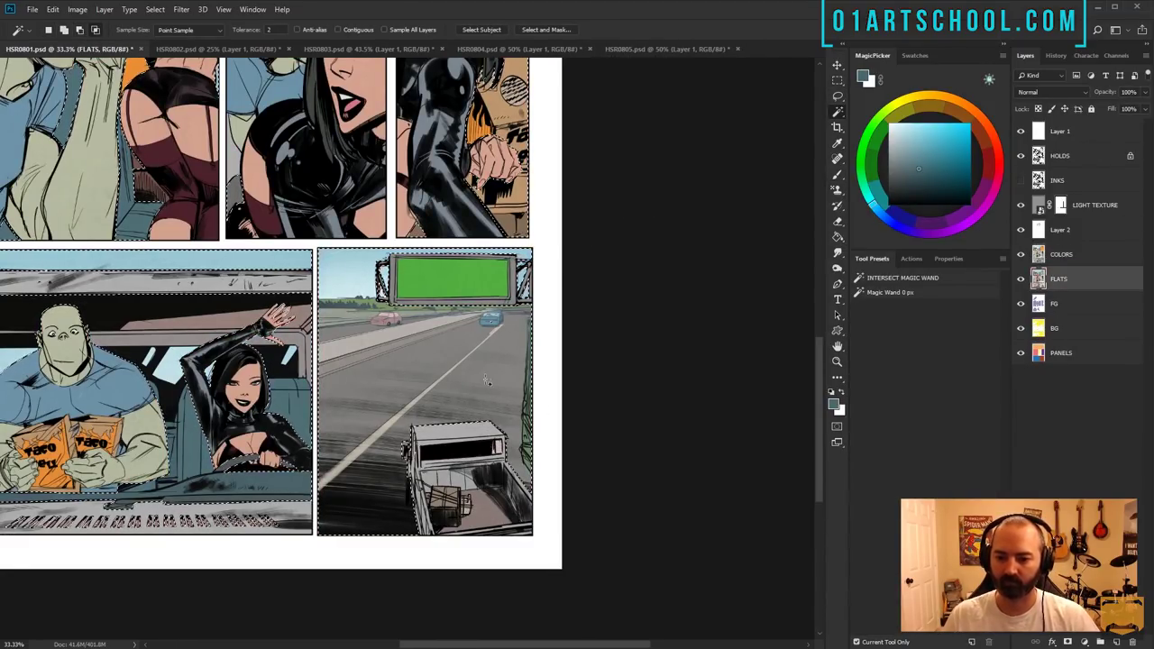
{"action": "key", "text": "l"}
{"action": "key", "text": "ctrl+d"}
- Select the highway panel's background and brush a large soft teal Screen glow over the distant road, trees and cars on COLORS
{"action": "left_click", "coordinate": [1061, 353]}
{"action": "key", "text": "w"}
{"action": "key", "text": "alt+bracketright"}
{"action": "key", "text": "alt+bracketright"}
{"action": "key", "text": "alt+bracketright"}
{"action": "key", "text": "alt+comma"}
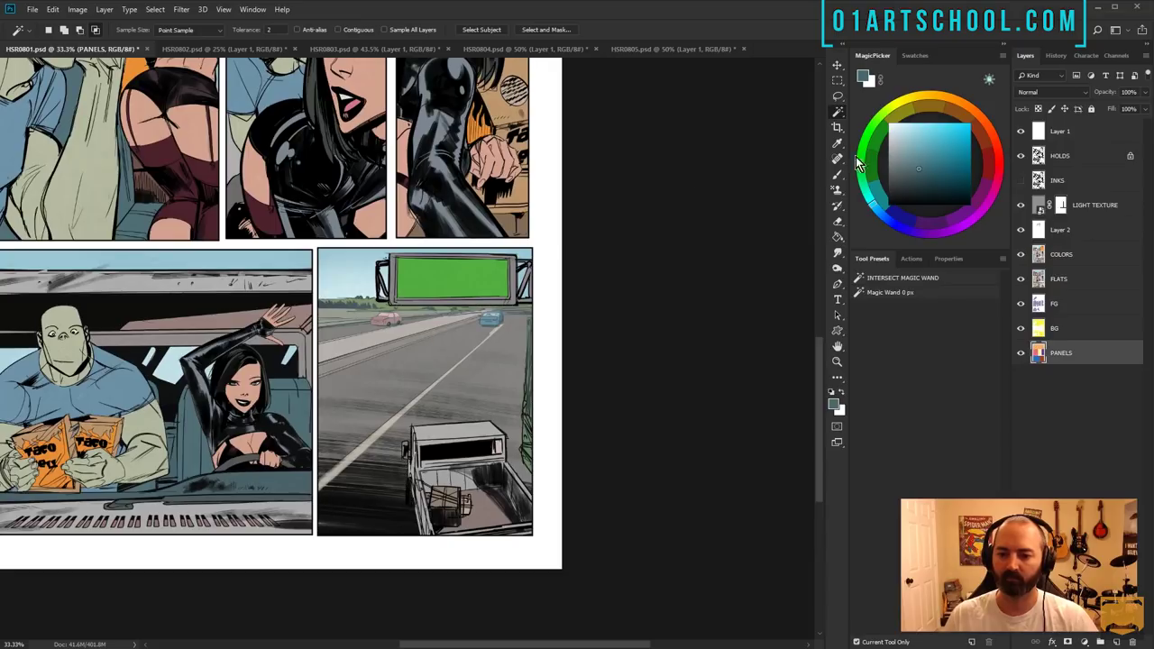
{"action": "key", "text": "alt+bracketright"}
{"action": "key", "text": "alt+bracketright"}
{"action": "key", "text": "alt+bracketright"}
{"action": "key", "text": "alt+bracketright"}
{"action": "key", "text": "b"}
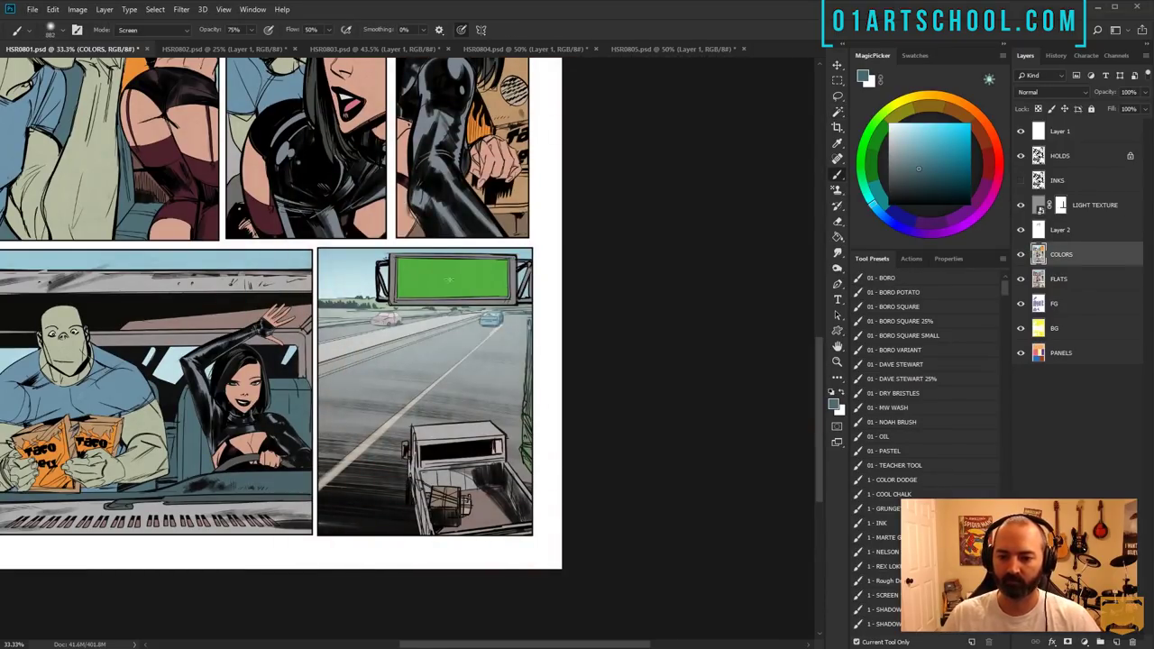
{"action": "key", "text": "w"}
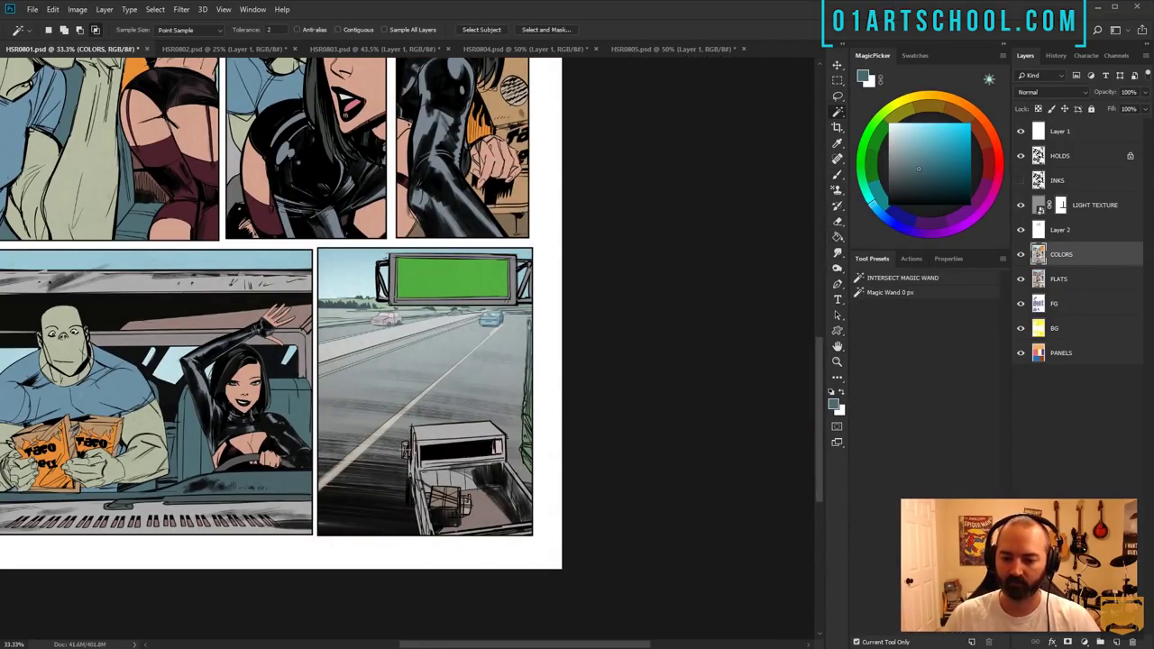
- Reduce the saturation of the selected highway panel area with Hue/Saturation
{"action": "key", "text": "alt+comma"}
{"action": "key", "text": "ctrl+u"}
{"action": "left_click_drag", "start_coordinate": [929, 296], "coordinate": [871, 295]}
{"action": "key", "text": "Return"}
{"action": "key", "text": "l"}
{"action": "key", "text": "w"}
{"action": "key", "text": "l"}
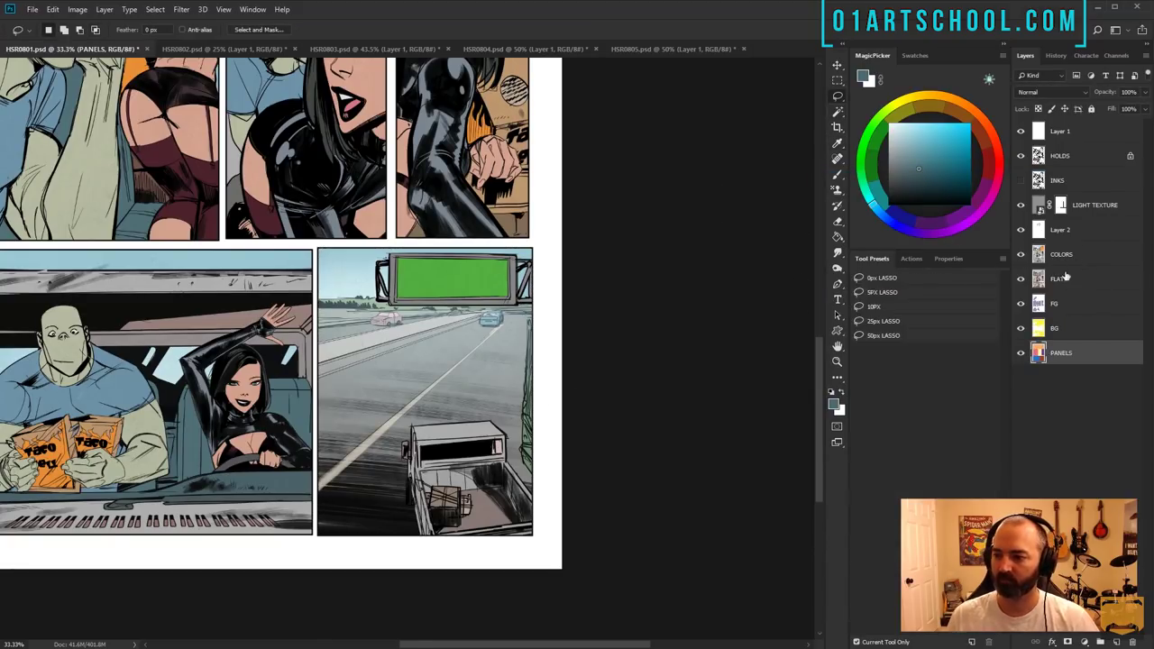
- Select an area of the highway panel from FLATS and adjust it on COLORS to hue -157 and lightness -45
{"action": "left_click", "coordinate": [1064, 279]}
{"action": "key", "text": "w"}
{"action": "left_click", "coordinate": [1067, 255]}
{"action": "key", "text": "ctrl+u"}
{"action": "left_click_drag", "start_coordinate": [929, 268], "coordinate": [874, 268]}
{"action": "left_click_drag", "start_coordinate": [930, 327], "coordinate": [905, 327]}
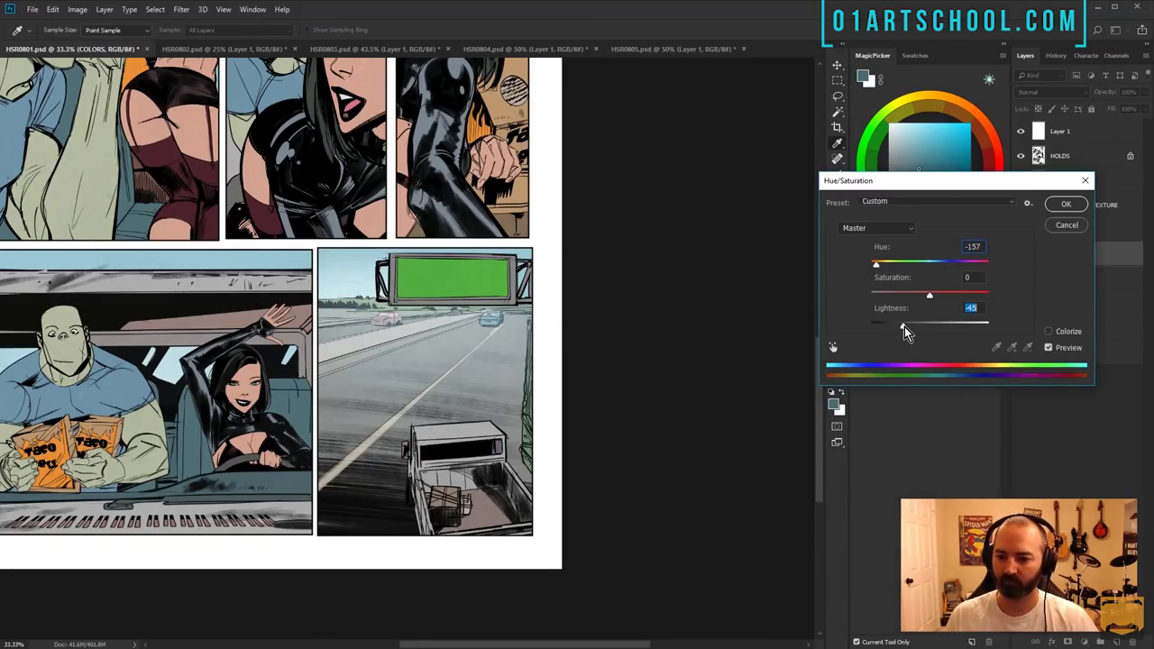
{"action": "left_click", "coordinate": [1065, 206]}
{"action": "key", "text": "ctrl+d"}
- Sample the billboard's green, choose a lighter tint, and brush a soft Screen glow onto the billboard in the highway panel
{"action": "key", "text": "l"}
{"action": "key", "text": "b"}
{"action": "left_click", "coordinate": [454, 279], "text": "alt"}
{"action": "left_click", "coordinate": [930, 135]}
{"action": "left_click_drag", "start_coordinate": [487, 319], "coordinate": [480, 319]}
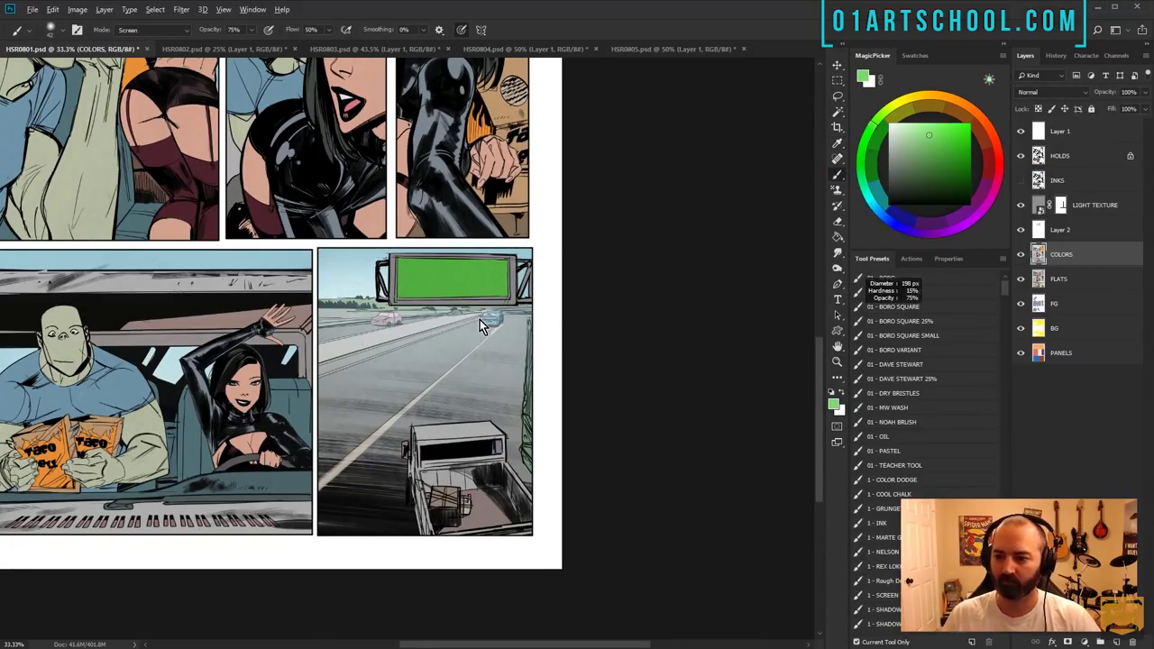
{"action": "left_click_drag", "start_coordinate": [509, 248], "coordinate": [494, 249]}
{"action": "mouse_move", "coordinate": [460, 289]}
{"action": "left_mouse_down", "text": "alt"}
{"action": "mouse_move", "coordinate": [479, 294]}
{"action": "mouse_move", "coordinate": [437, 298]}
{"action": "left_mouse_up", "text": "alt"}
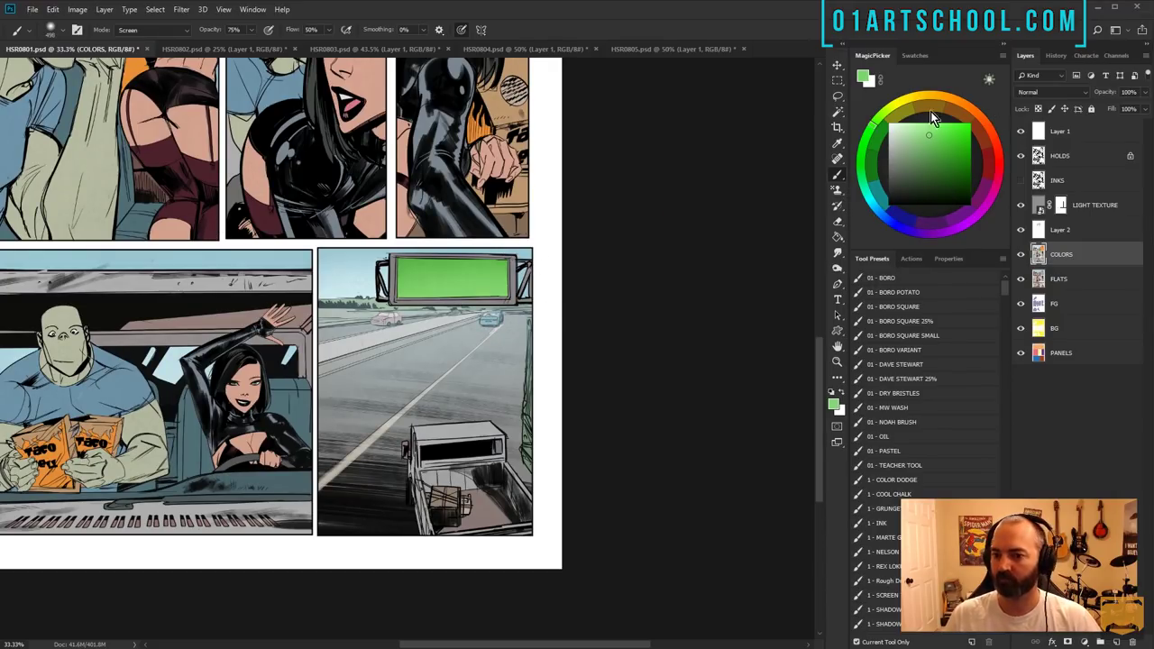
- Add a light cyan Solid Color fill layer above COLORS and set its blend mode to Color
{"action": "key", "text": "z"}
{"action": "left_click", "coordinate": [384, 314], "text": "alt"}
{"action": "left_click", "coordinate": [384, 314], "text": "alt"}
{"action": "left_click", "coordinate": [344, 115]}
{"action": "key", "text": "l"}
{"action": "left_click_drag", "start_coordinate": [344, 115], "coordinate": [552, 160]}
{"action": "key", "text": "z"}
{"action": "left_click", "coordinate": [515, 320], "text": "alt"}
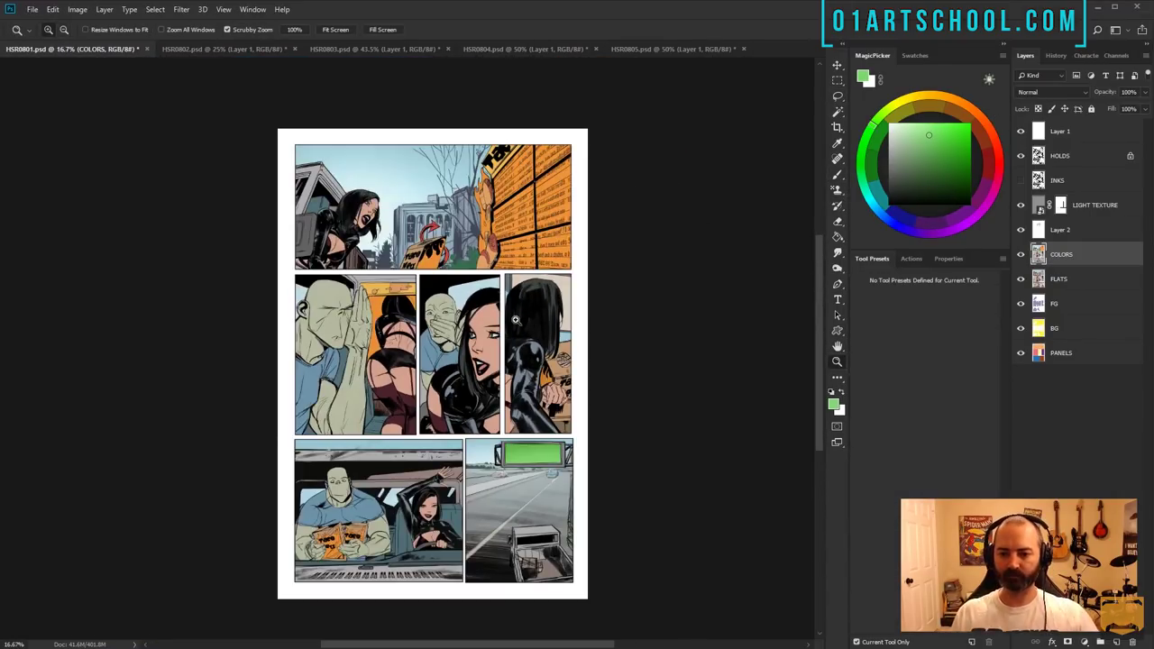
{"action": "left_click", "coordinate": [1085, 642]}
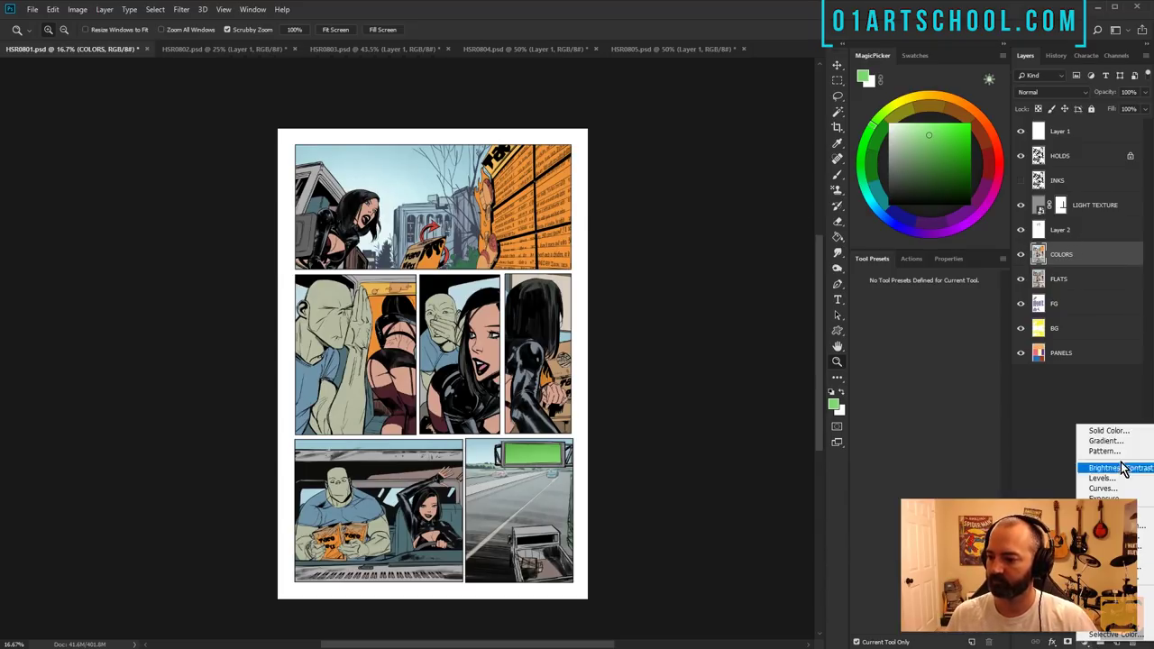
{"action": "left_click", "coordinate": [1109, 430]}
{"action": "left_click", "coordinate": [775, 167]}
{"action": "left_click_drag", "start_coordinate": [678, 105], "coordinate": [685, 104]}
{"action": "left_click", "coordinate": [883, 88]}
{"action": "left_click", "coordinate": [1051, 92]}
{"action": "left_click", "coordinate": [1037, 359]}
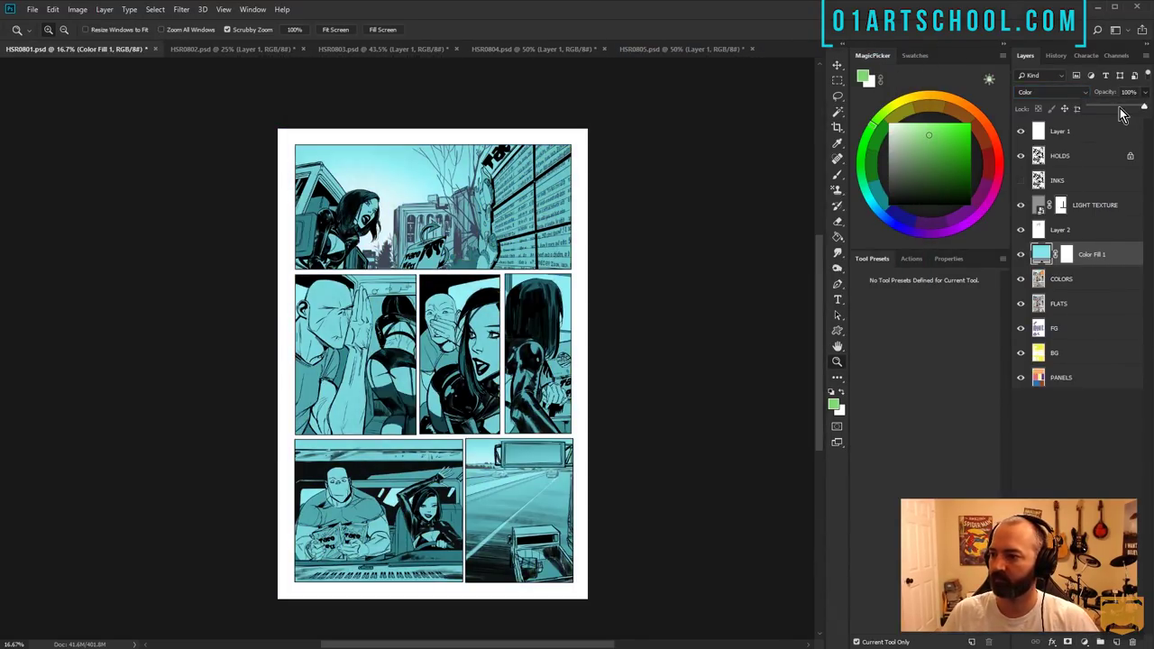
- Lower the cyan fill layer's opacity to 9%
{"action": "key", "text": "ctrl+plus"}
{"action": "left_click_drag", "start_coordinate": [1098, 109], "coordinate": [1092, 109]}
{"action": "key", "text": "ctrl+minus"}
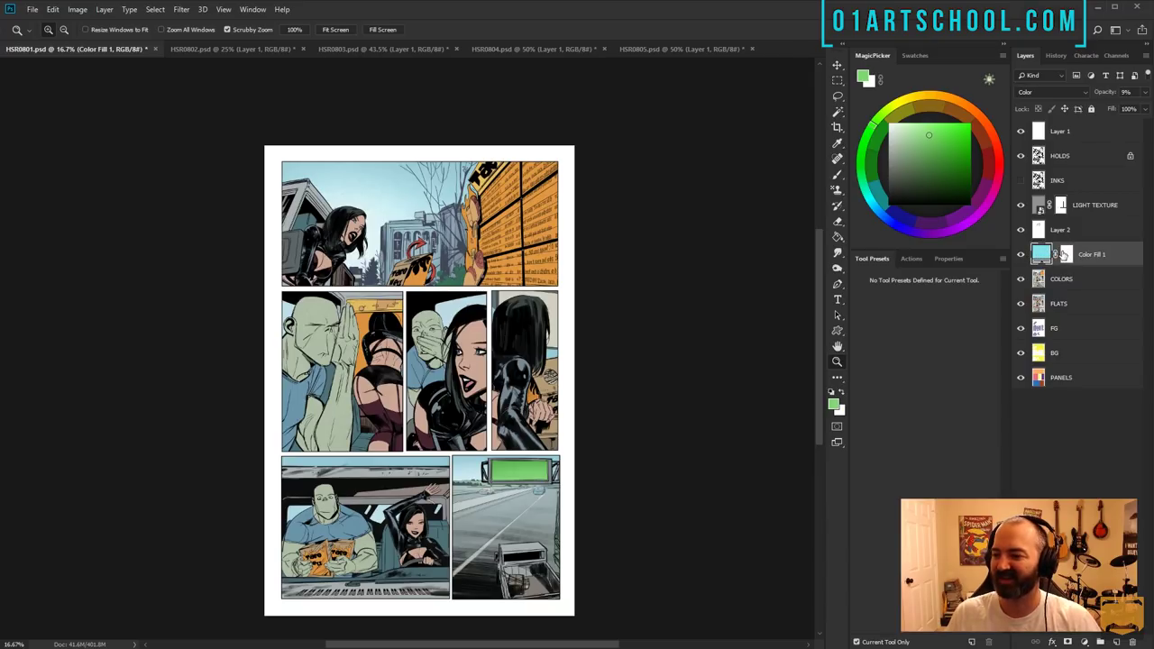
- Compare the page with and without the cyan fill layer, and view that layer on its own
{"action": "left_click", "coordinate": [1022, 256]}
{"action": "key", "text": "ctrl+plus"}
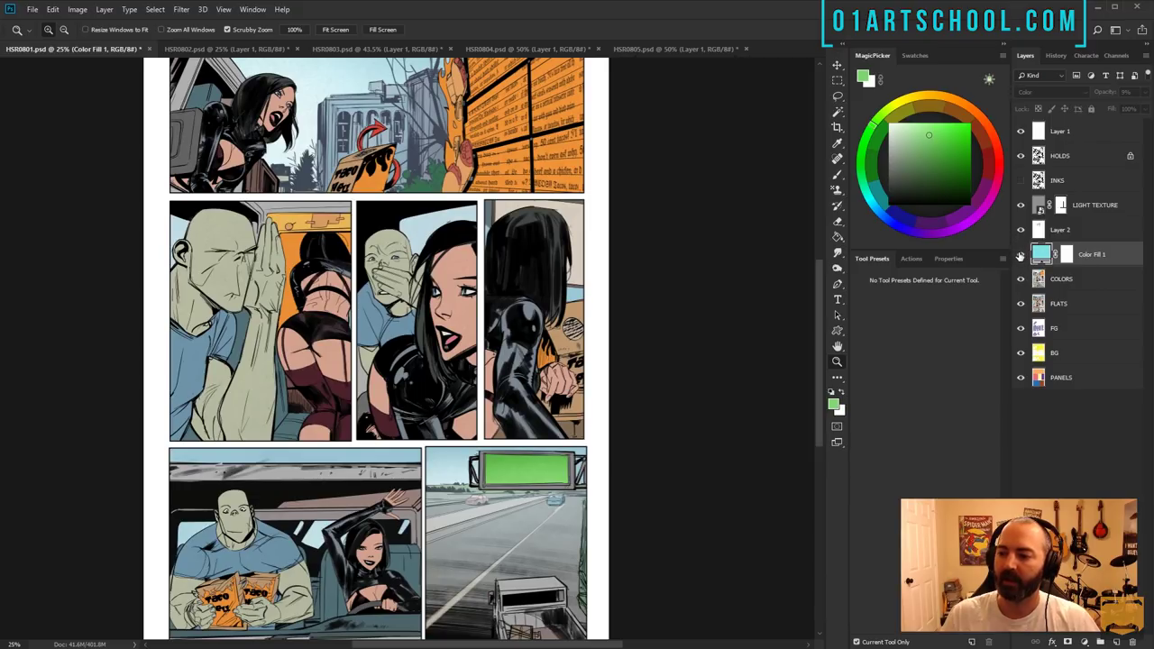
{"action": "left_click", "coordinate": [1021, 254]}
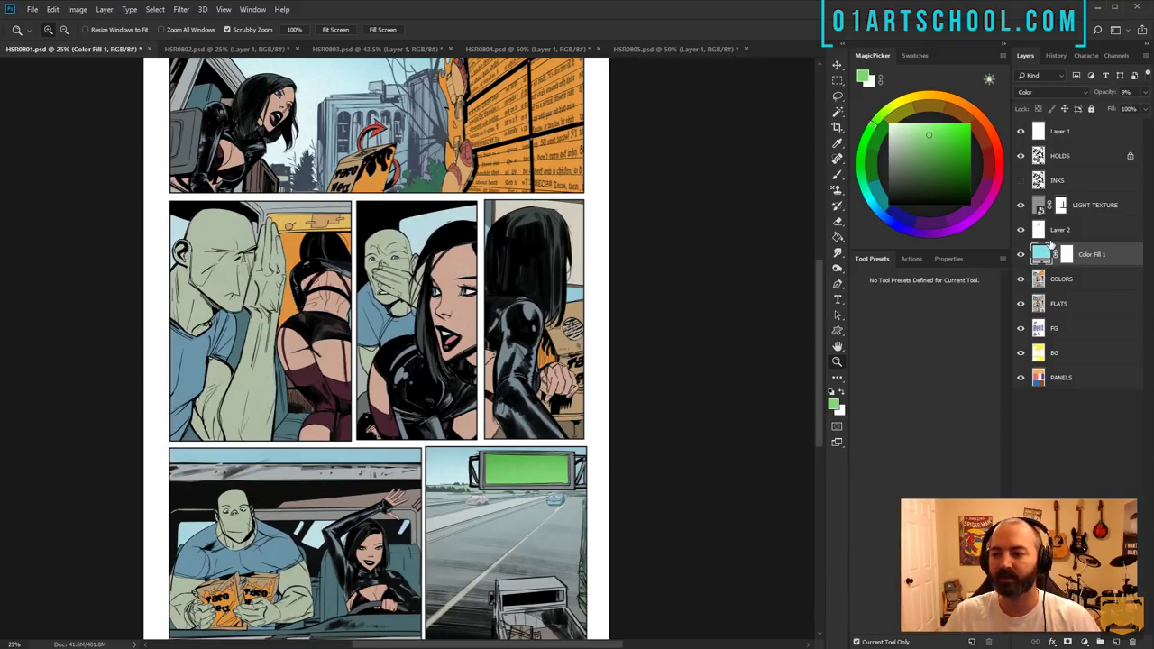
{"action": "left_click", "coordinate": [1021, 256], "text": "alt"}
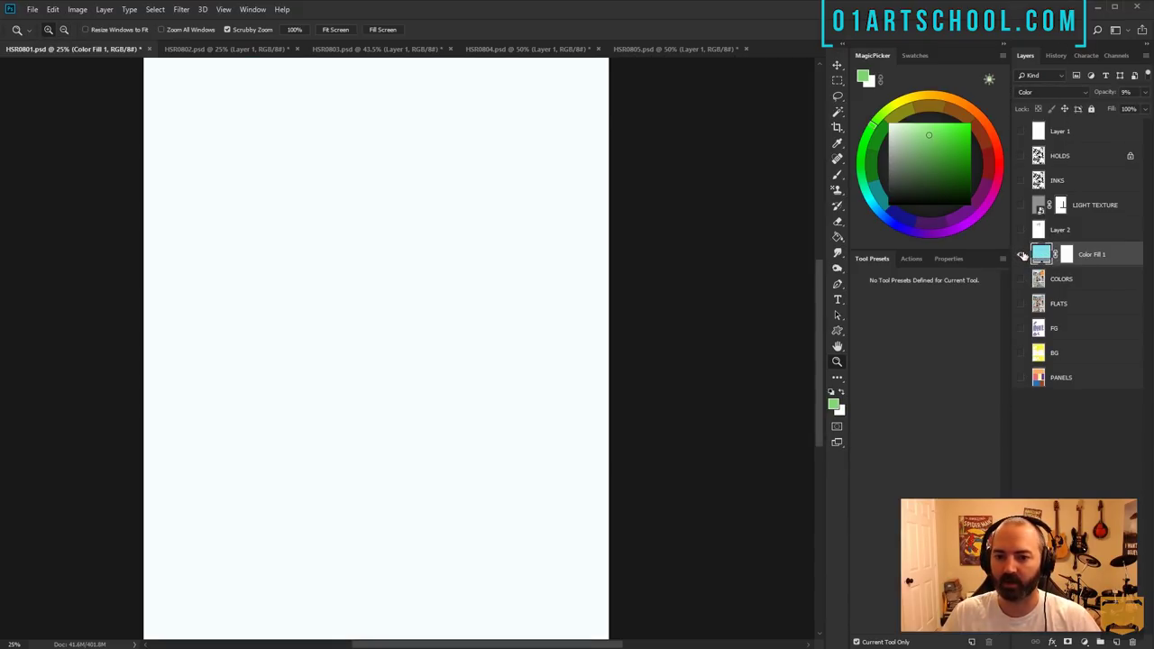
{"action": "left_click", "coordinate": [1021, 255], "text": "alt"}
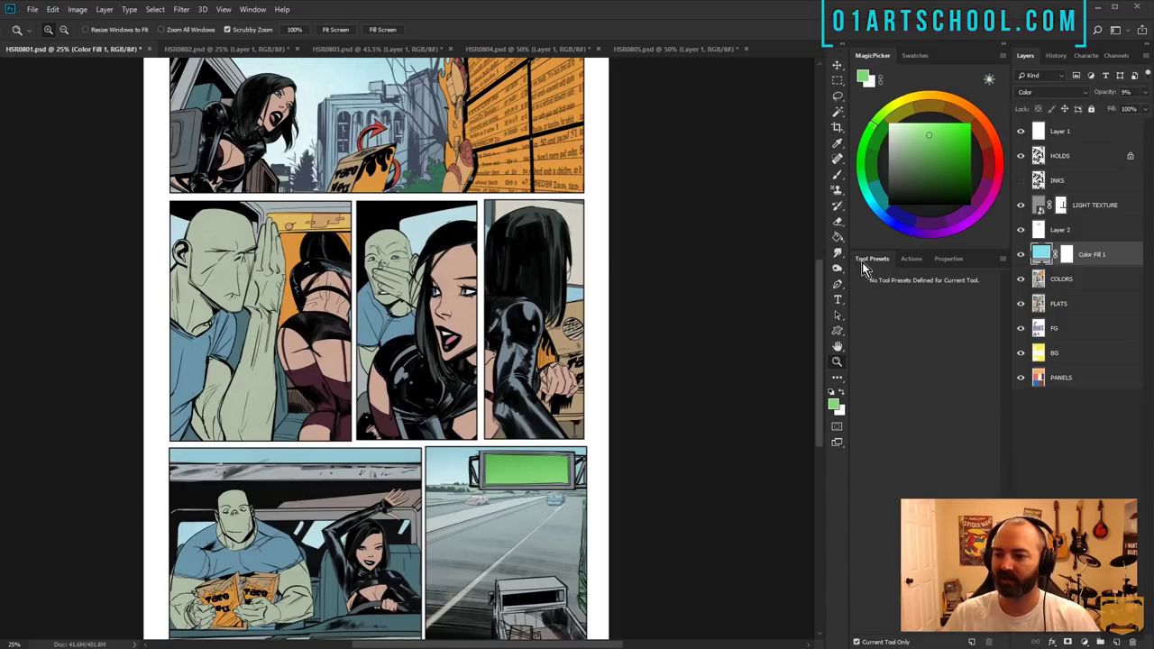
- Examine the middle-row panels up close with the cyan fill layer repeatedly hidden and shown
{"action": "left_click", "coordinate": [453, 314]}
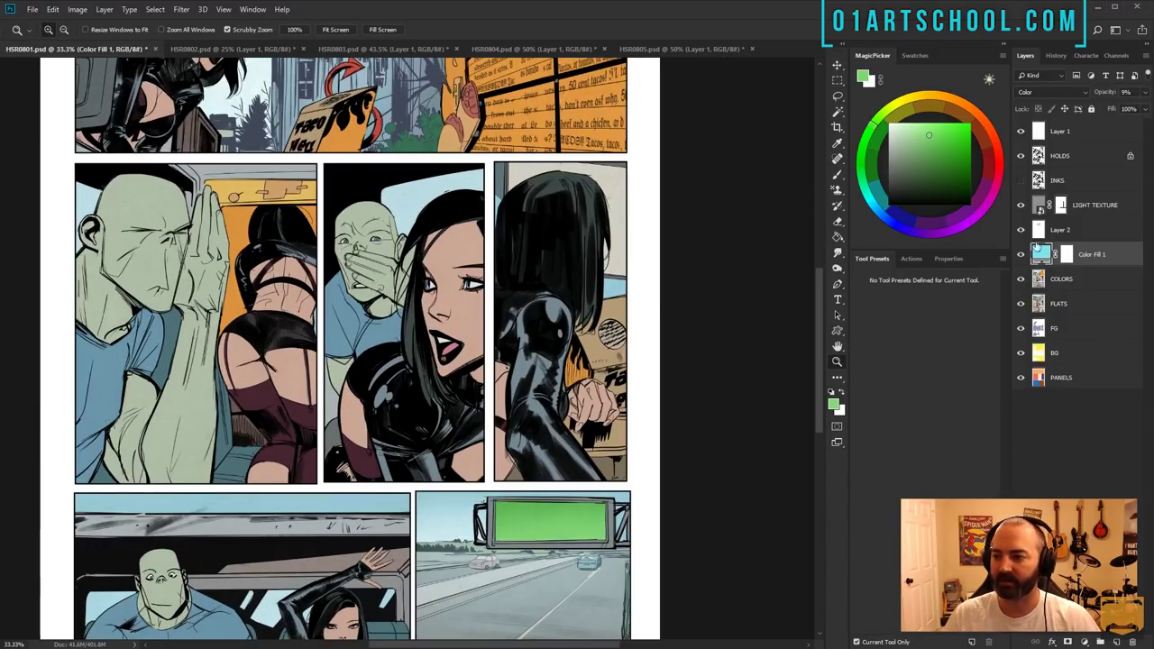
{"action": "left_click", "coordinate": [1022, 255]}
{"action": "left_click", "coordinate": [1022, 255]}
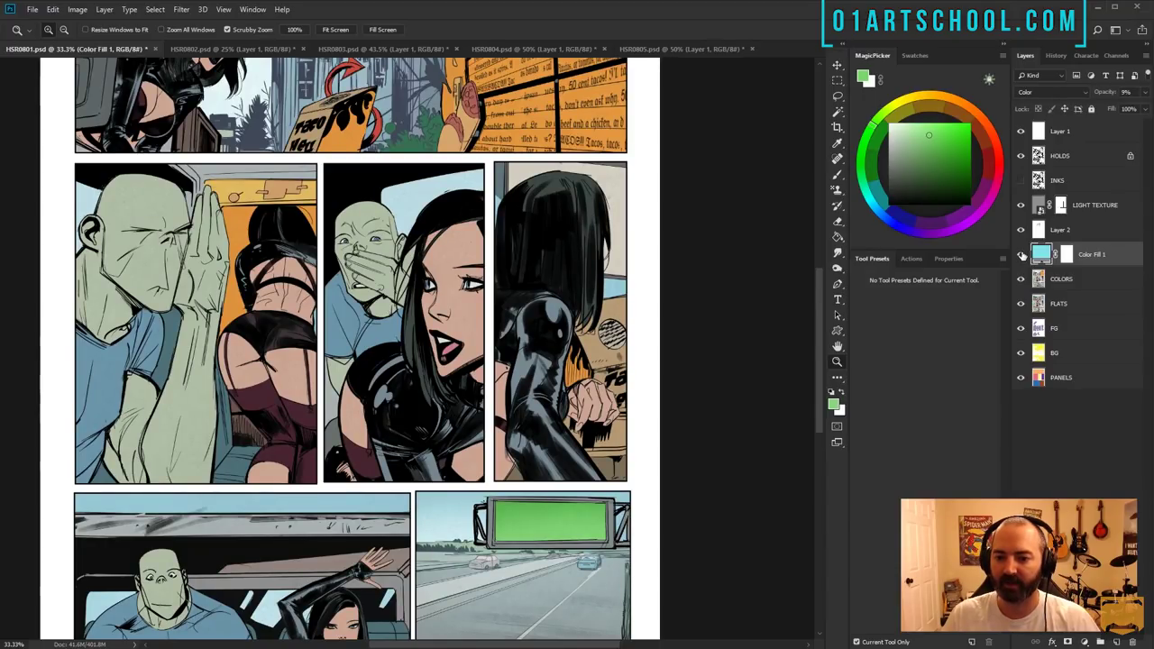
{"action": "left_click", "coordinate": [1022, 255]}
{"action": "left_click", "coordinate": [1021, 255]}
{"action": "left_click", "coordinate": [502, 313]}
{"action": "left_click", "coordinate": [502, 313]}
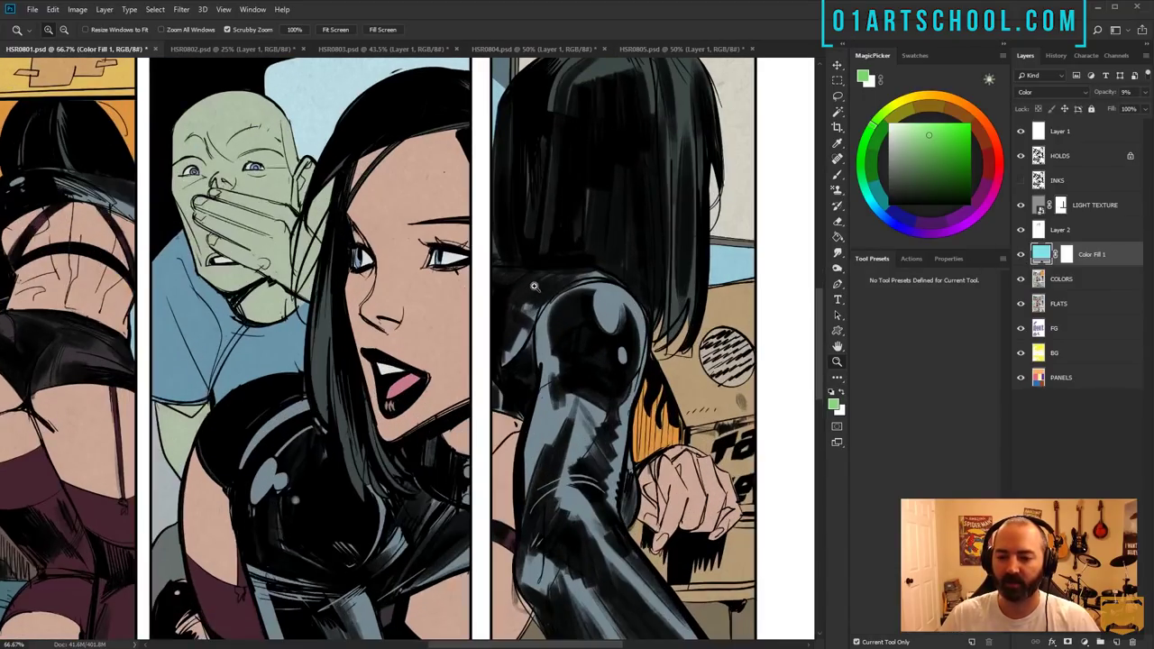
{"action": "left_click", "coordinate": [1023, 255]}
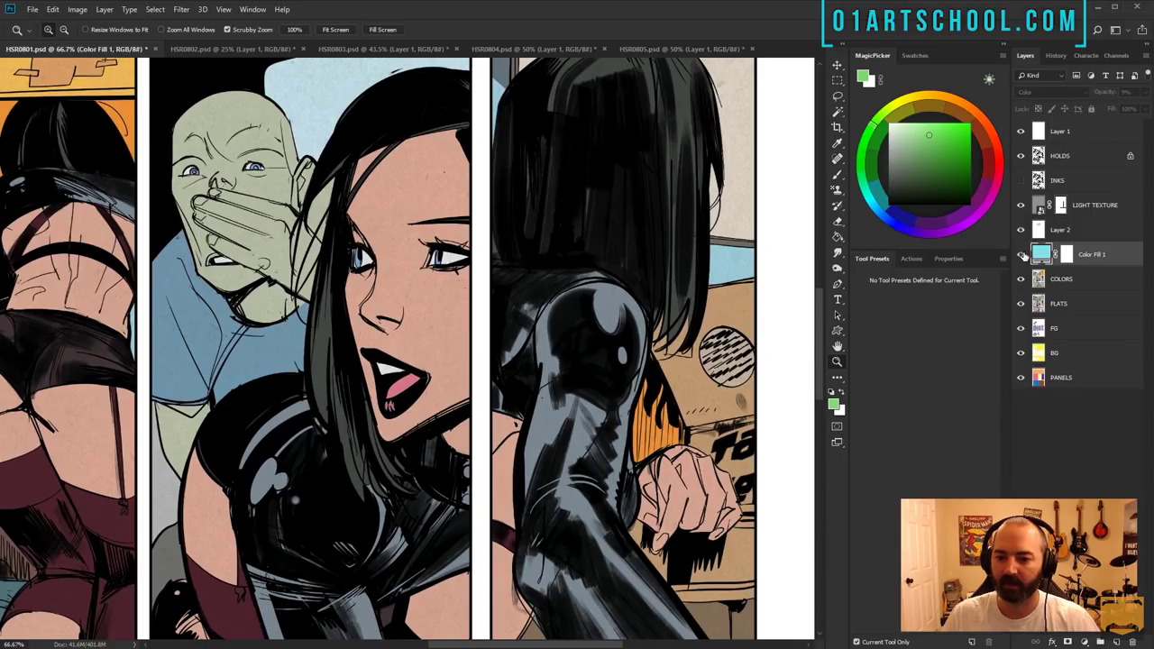
{"action": "left_click", "coordinate": [1023, 255]}
{"action": "left_click", "coordinate": [1022, 255]}
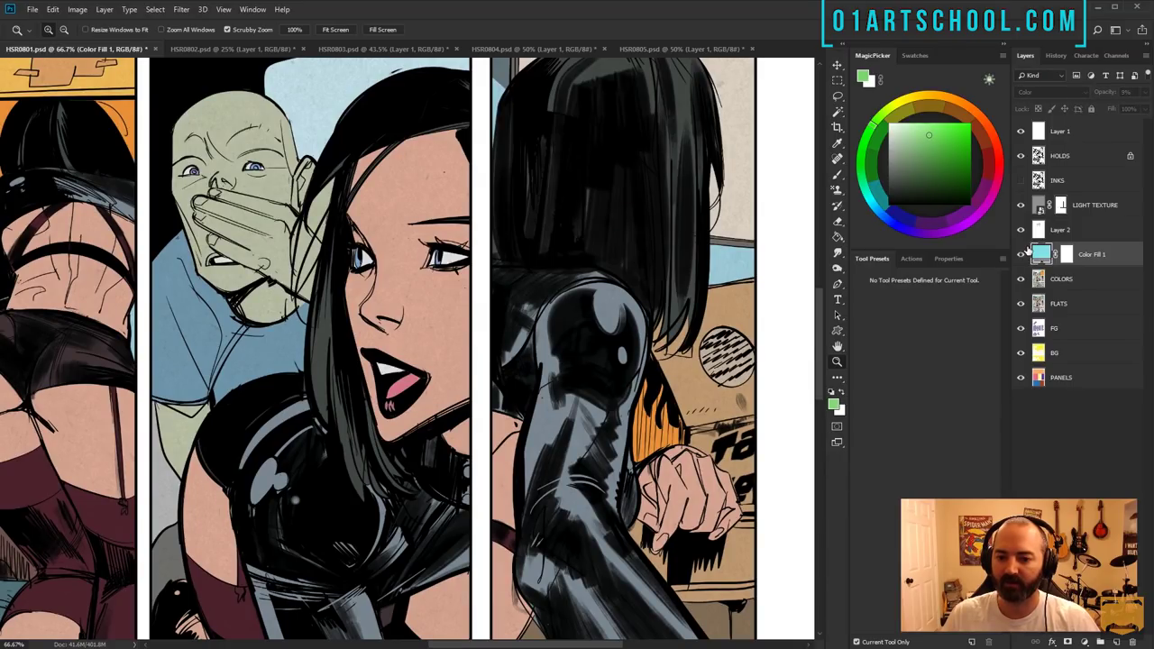
{"action": "left_click", "coordinate": [1022, 256]}
{"action": "left_click", "coordinate": [1022, 255]}
{"action": "left_click", "coordinate": [1023, 255]}
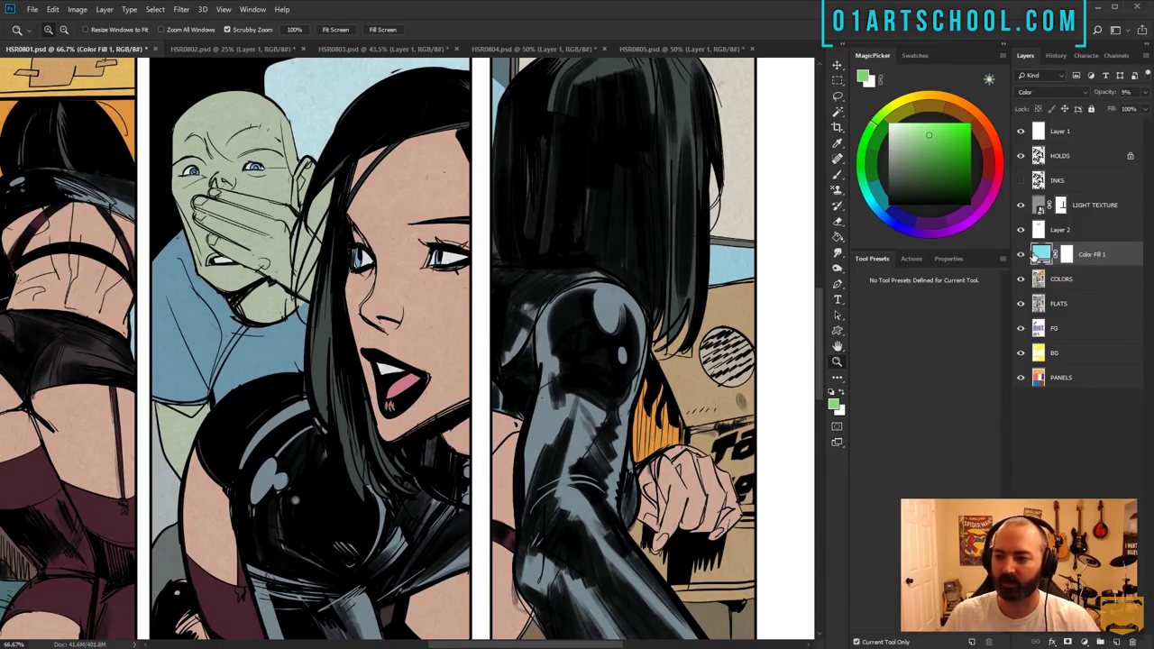
{"action": "left_click", "coordinate": [1022, 256]}
{"action": "left_click", "coordinate": [1023, 256]}
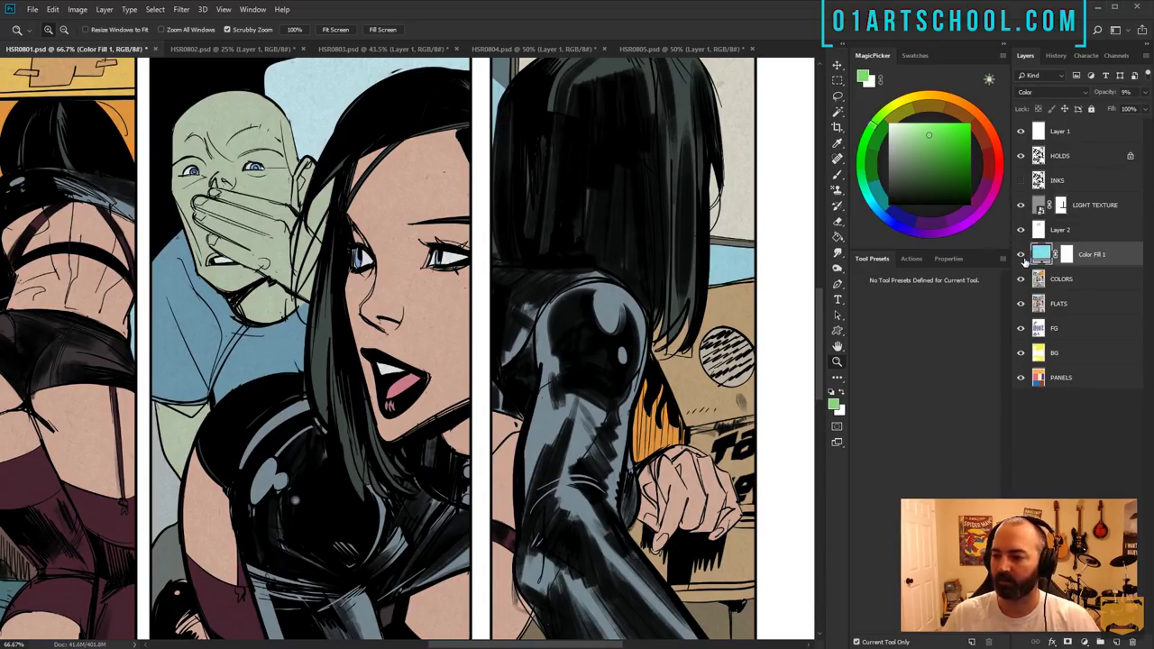
{"action": "left_click", "coordinate": [1022, 255]}
{"action": "left_click", "coordinate": [1022, 255]}
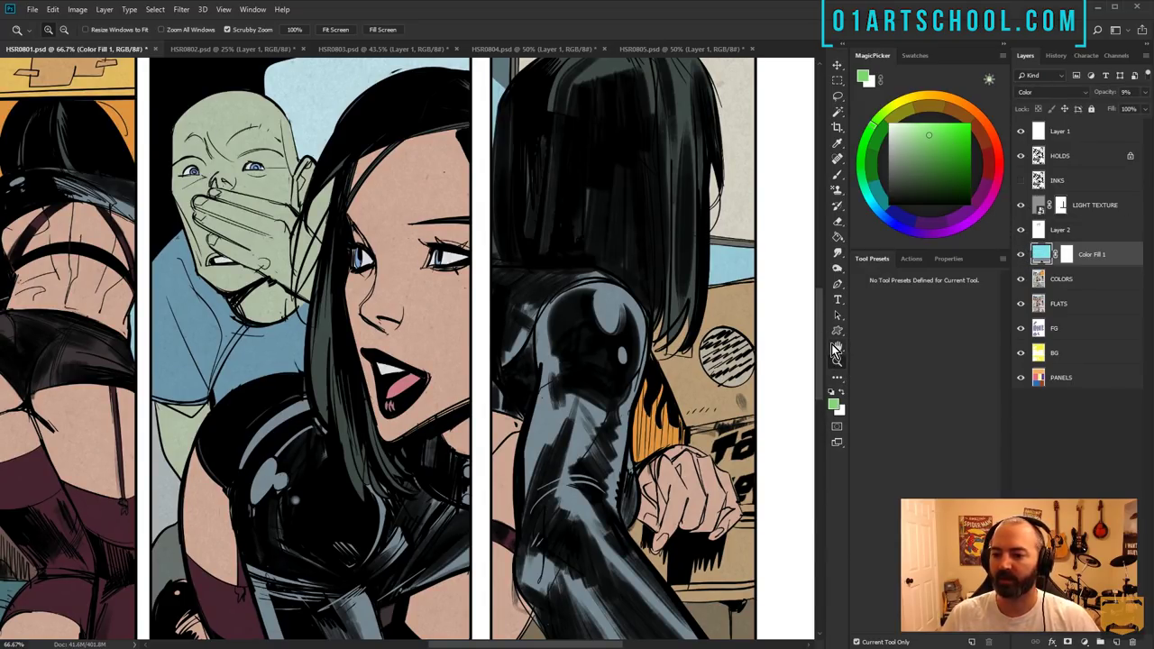
- Set the cyan fill layer's opacity to 8% while checking the whole page
{"action": "left_click", "coordinate": [564, 324], "text": "alt"}
{"action": "left_click", "coordinate": [565, 324], "text": "alt"}
{"action": "left_click", "coordinate": [564, 325], "text": "alt"}
{"action": "left_click_drag", "start_coordinate": [566, 242], "coordinate": [559, 334]}
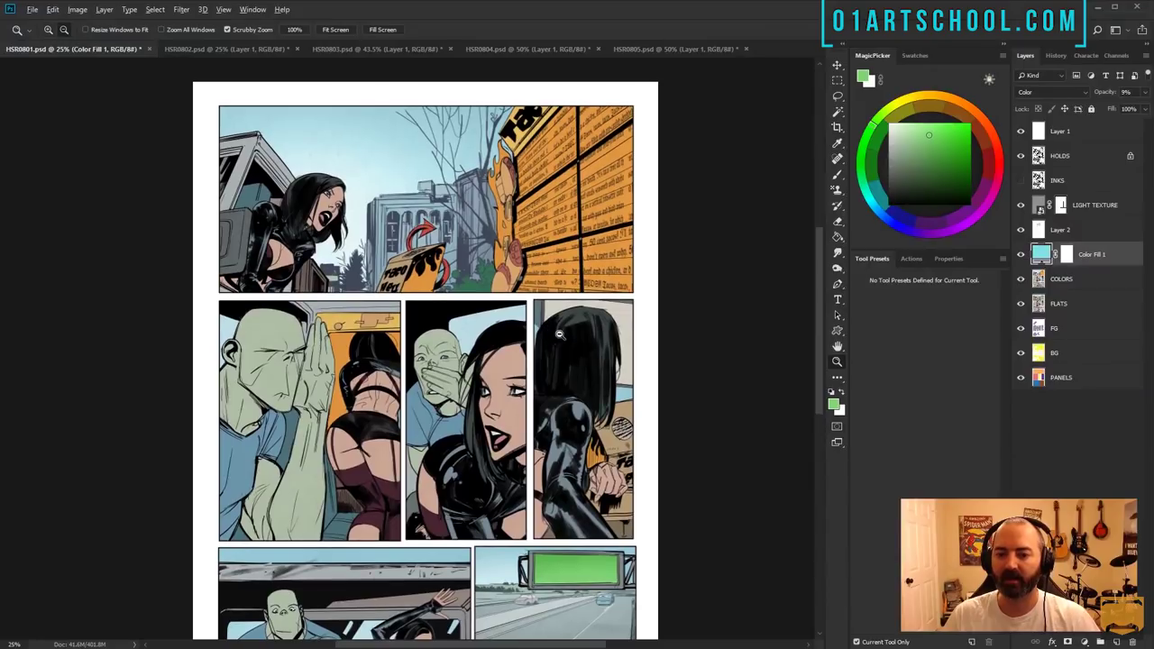
{"action": "scroll", "coordinate": [559, 333], "scroll_direction": "down", "scroll_amount": 1}
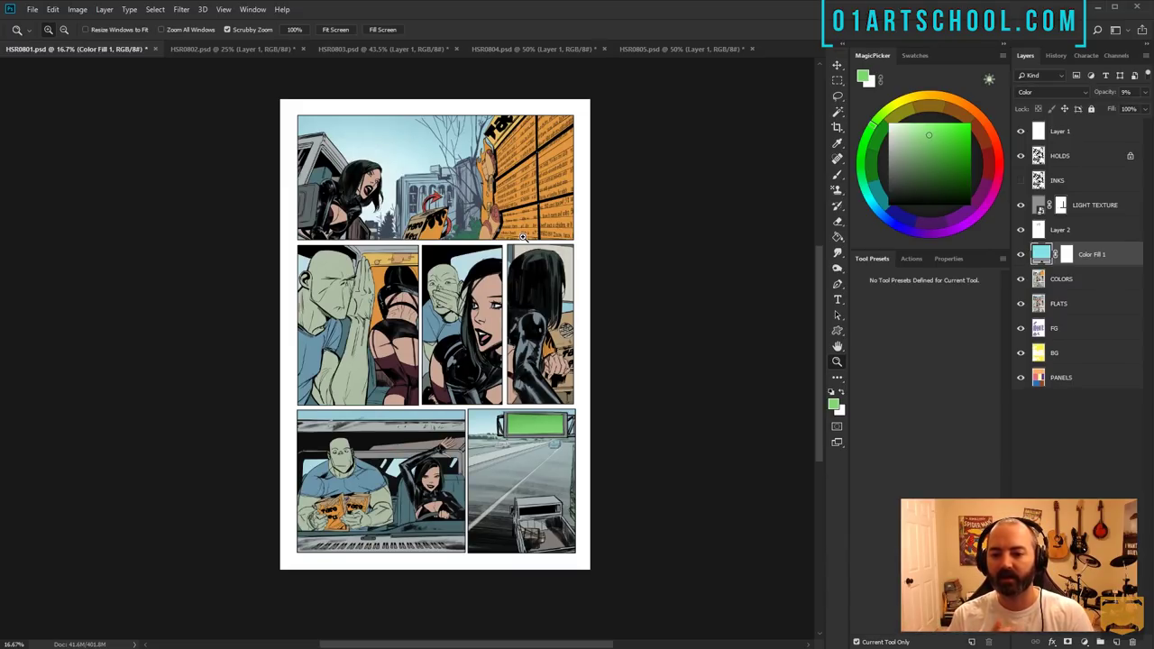
{"action": "left_click", "coordinate": [1145, 93]}
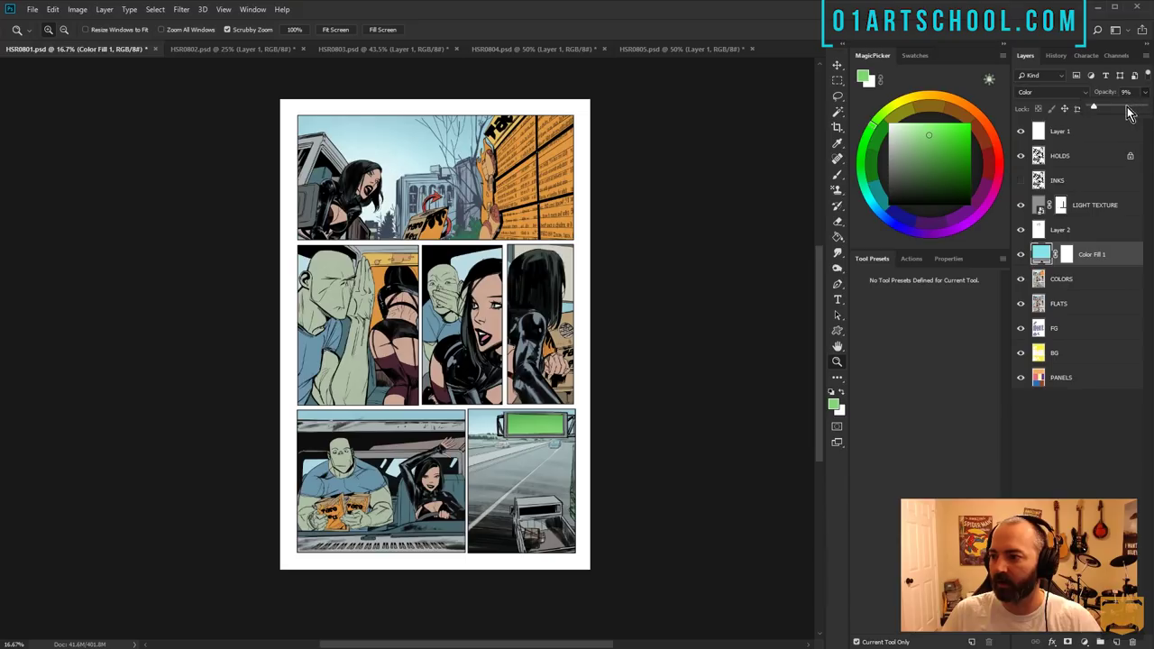
{"action": "left_click", "coordinate": [1124, 107]}
{"action": "left_click_drag", "start_coordinate": [1125, 112], "coordinate": [1122, 110]}
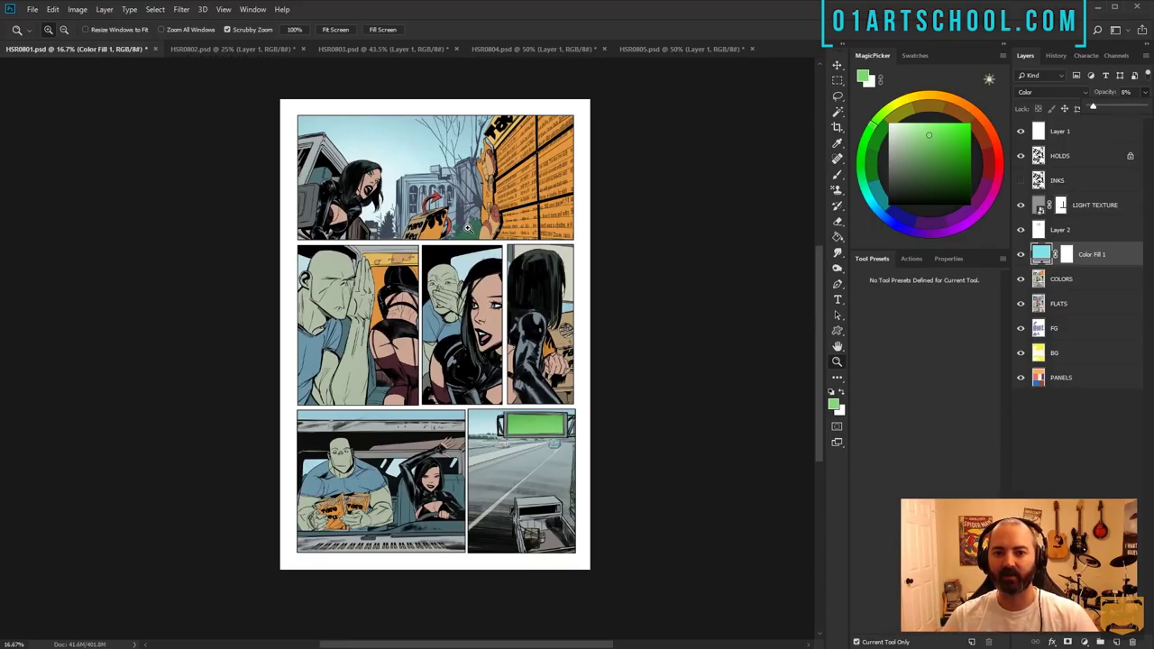
- Select the taco bags in the lower-left panel and shift them to a redder orange on COLORS with Hue/Saturation
{"action": "left_click", "coordinate": [408, 526]}
{"action": "double_click", "coordinate": [408, 526]}
{"action": "key", "text": "w"}
{"action": "left_click", "coordinate": [236, 373]}
{"action": "left_click", "coordinate": [556, 248]}
{"action": "left_click", "coordinate": [1062, 279]}
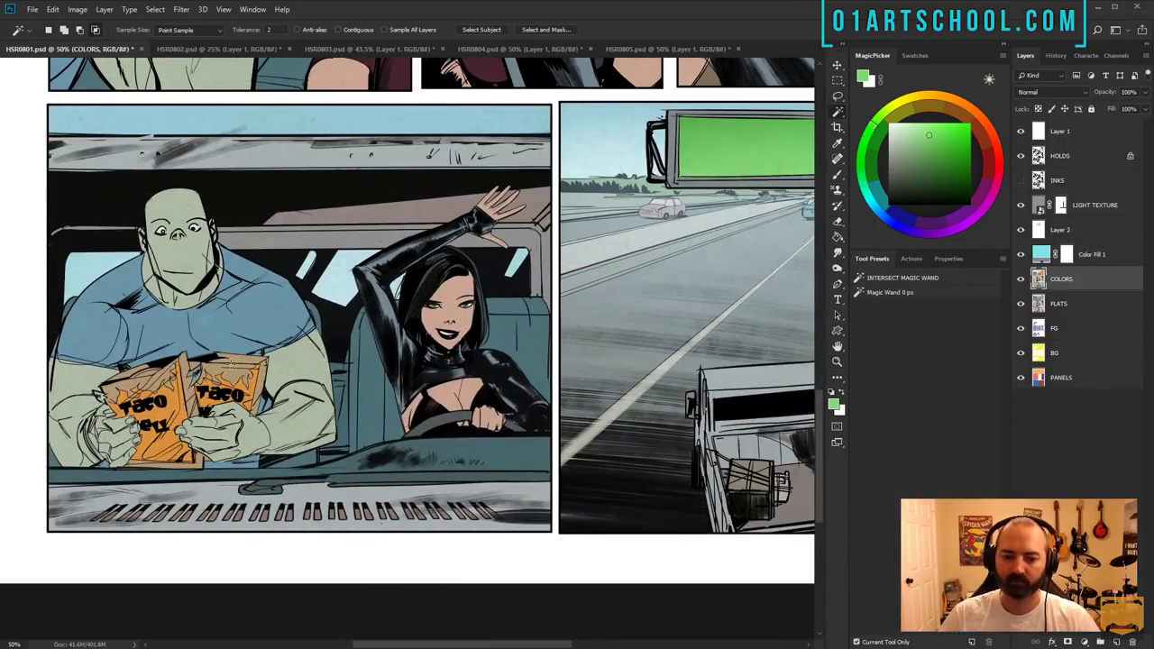
{"action": "left_click", "coordinate": [198, 373]}
{"action": "left_click", "coordinate": [837, 347]}
{"action": "left_click", "coordinate": [838, 361]}
{"action": "left_click", "coordinate": [543, 384], "text": "alt"}
{"action": "left_click", "coordinate": [1063, 378]}
{"action": "key", "text": "w"}
{"action": "left_click", "coordinate": [1062, 279]}
{"action": "key", "text": "ctrl+u"}
{"action": "mouse_move", "coordinate": [929, 296]}
{"action": "left_mouse_down"}
{"action": "mouse_move", "coordinate": [961, 296]}
{"action": "mouse_move", "coordinate": [923, 269]}
{"action": "left_mouse_up"}
{"action": "left_click_drag", "start_coordinate": [556, 160], "coordinate": [484, 275]}
{"action": "left_click", "coordinate": [837, 362]}
{"action": "left_click", "coordinate": [521, 309], "text": "alt"}
{"action": "left_click", "coordinate": [434, 401]}
{"action": "left_click", "coordinate": [435, 401]}
{"action": "left_click_drag", "start_coordinate": [495, 429], "coordinate": [477, 348]}
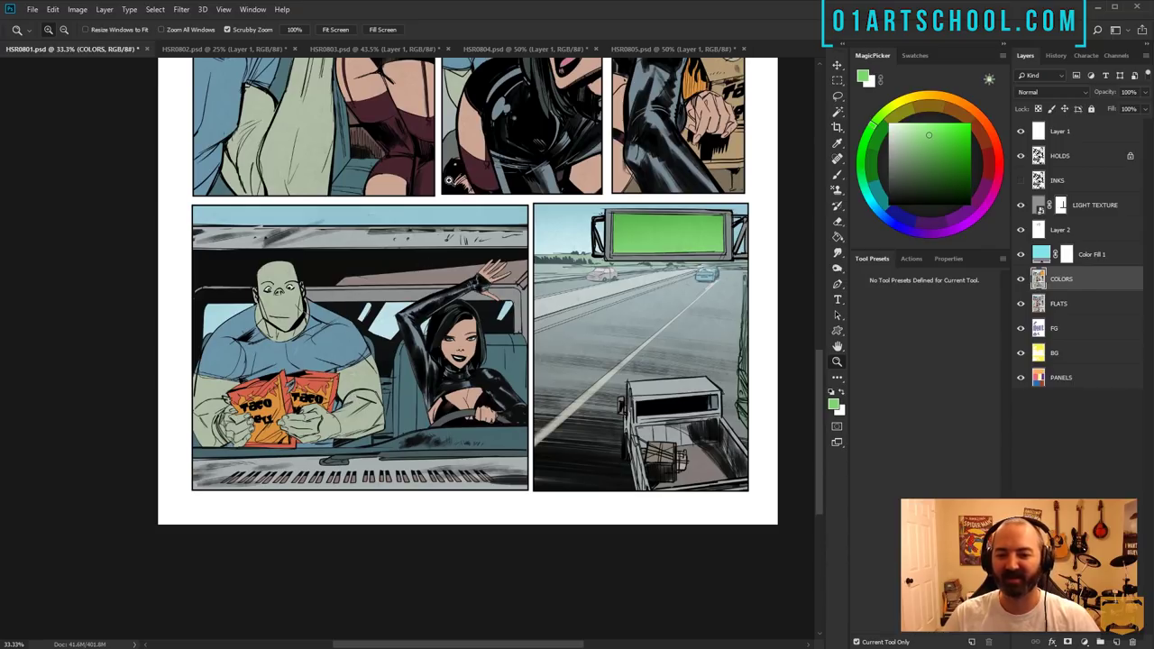
- Lasso the black Taco lettering on the large orange box in page one's top panel
{"action": "left_click_drag", "start_coordinate": [568, 200], "coordinate": [518, 271]}
{"action": "left_click", "coordinate": [382, 166], "text": "alt"}
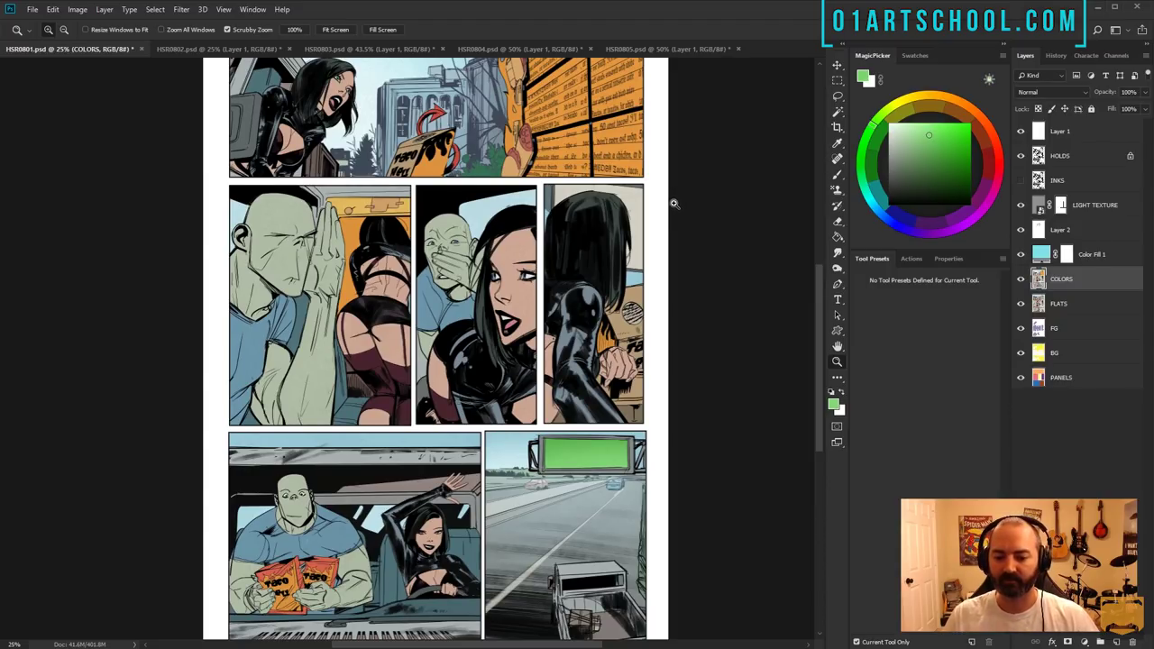
{"action": "left_click", "coordinate": [488, 186]}
{"action": "left_click", "coordinate": [488, 190]}
{"action": "left_click", "coordinate": [487, 201]}
{"action": "key", "text": "l"}
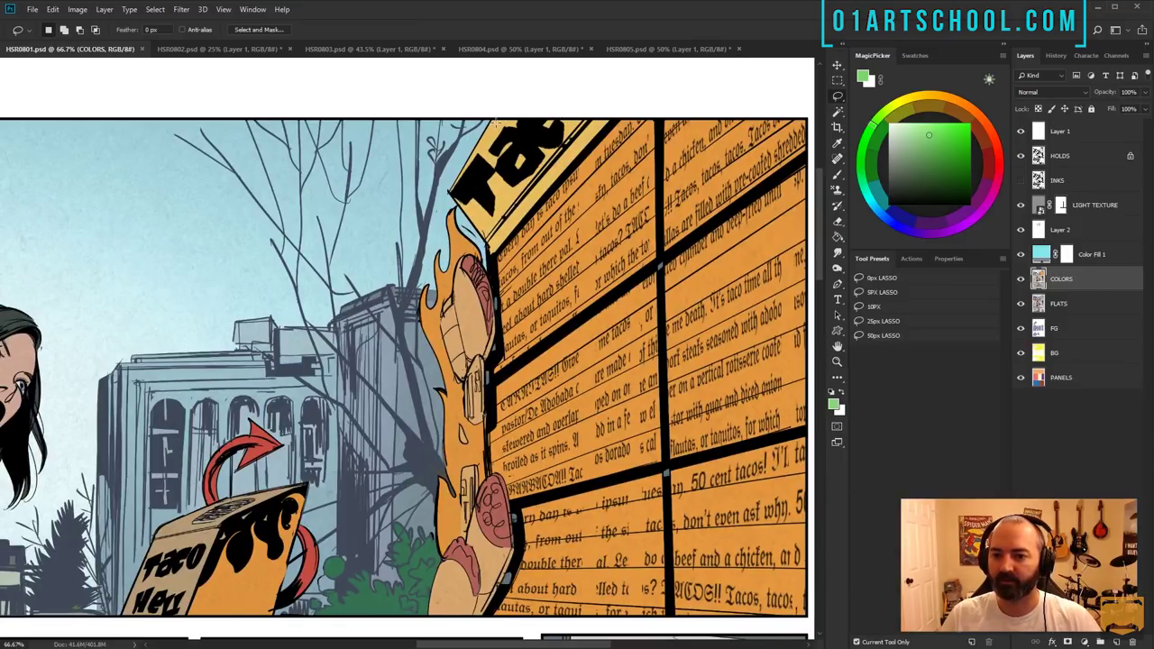
{"action": "mouse_move", "coordinate": [473, 154]}
{"action": "left_mouse_down"}
{"action": "mouse_move", "coordinate": [501, 224]}
{"action": "mouse_move", "coordinate": [572, 132]}
{"action": "mouse_move", "coordinate": [563, 144]}
{"action": "mouse_move", "coordinate": [532, 118]}
{"action": "mouse_move", "coordinate": [491, 127]}
{"action": "left_mouse_up"}
- Add the Taco Hell lettering on the small box in the top panel to the lasso selection
{"action": "key", "text": "z"}
{"action": "left_click", "coordinate": [217, 559]}
{"action": "left_click_drag", "start_coordinate": [217, 559], "coordinate": [314, 289]}
{"action": "key", "text": "l"}
{"action": "mouse_move", "coordinate": [219, 268]}
{"action": "left_mouse_down"}
{"action": "mouse_move", "coordinate": [262, 372]}
{"action": "mouse_move", "coordinate": [302, 250]}
{"action": "left_mouse_up"}
- Add the Taco Hell lettering on both snack bags in the lower-left panel to the selection
{"action": "left_click", "coordinate": [837, 362]}
{"action": "left_click", "coordinate": [524, 363], "text": "alt"}
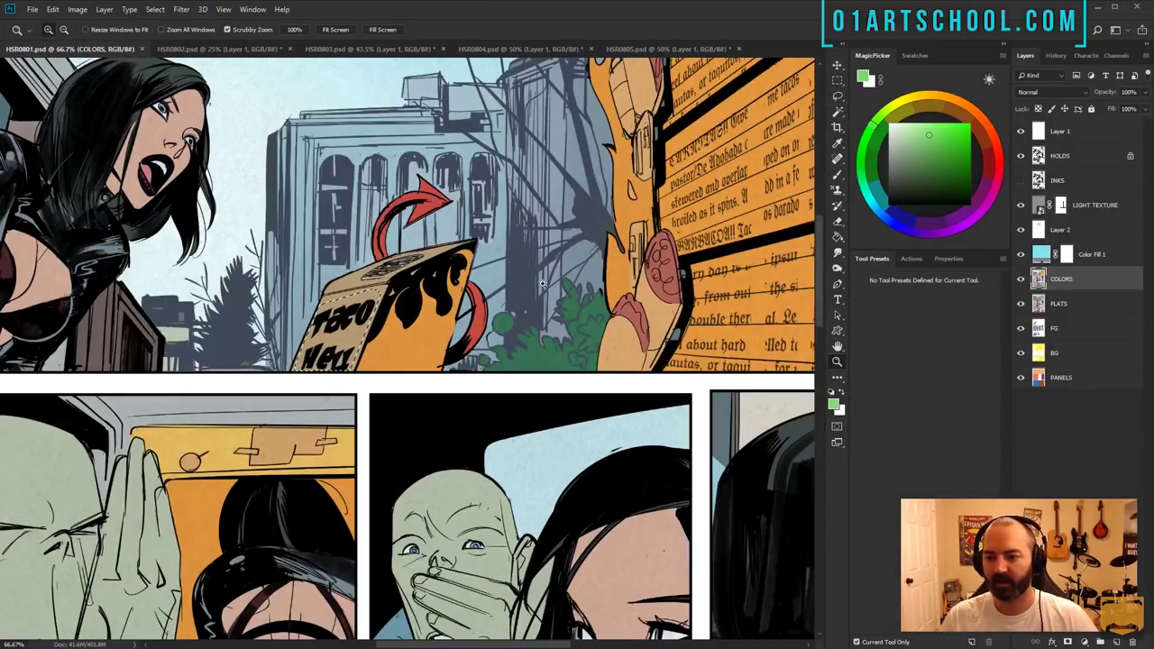
{"action": "left_click_drag", "start_coordinate": [438, 364], "coordinate": [576, 137]}
{"action": "left_click_drag", "start_coordinate": [532, 505], "coordinate": [530, 163]}
{"action": "left_click_drag", "start_coordinate": [509, 469], "coordinate": [523, 152]}
{"action": "left_click_drag", "start_coordinate": [512, 350], "coordinate": [623, 88]}
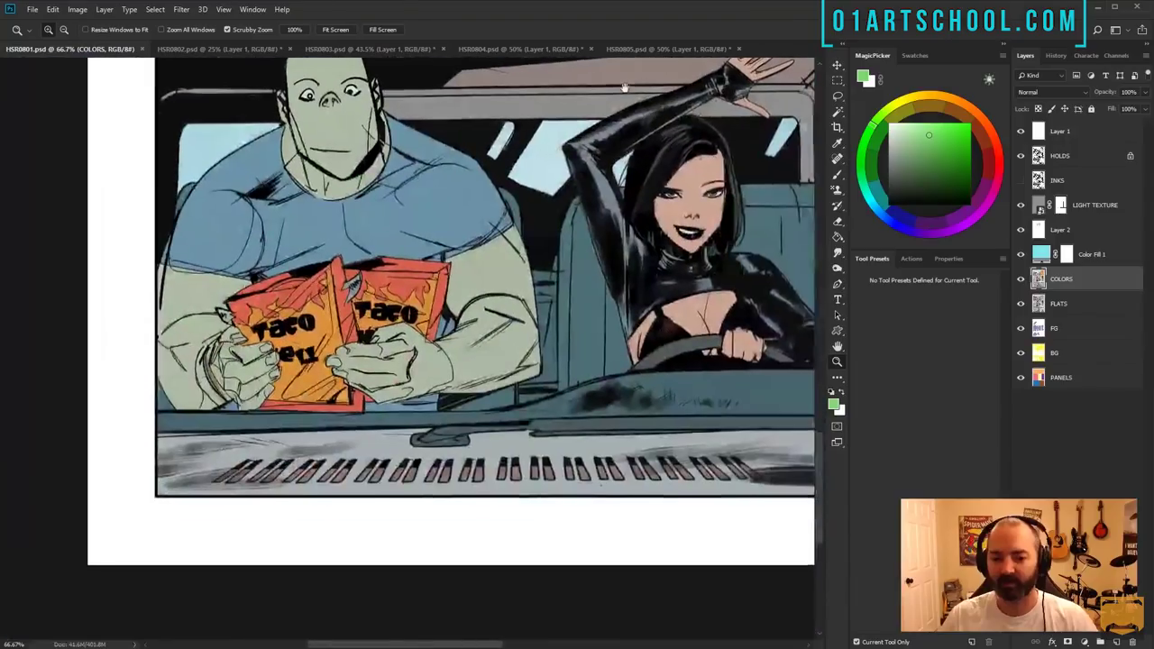
{"action": "left_click", "coordinate": [297, 344]}
{"action": "left_click", "coordinate": [290, 344]}
{"action": "left_click", "coordinate": [284, 345]}
{"action": "key", "text": "l"}
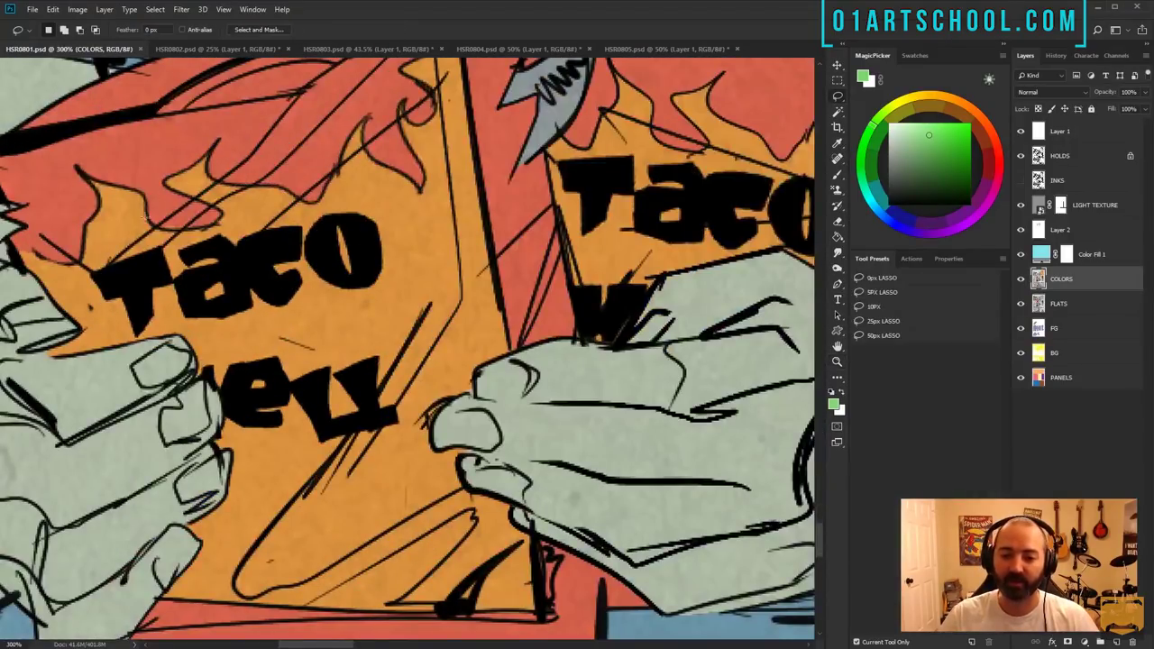
{"action": "mouse_move", "coordinate": [90, 309]}
{"action": "left_mouse_down"}
{"action": "mouse_move", "coordinate": [94, 270]}
{"action": "mouse_move", "coordinate": [175, 240]}
{"action": "mouse_move", "coordinate": [250, 222]}
{"action": "mouse_move", "coordinate": [266, 232]}
{"action": "mouse_move", "coordinate": [337, 201]}
{"action": "mouse_move", "coordinate": [406, 206]}
{"action": "mouse_move", "coordinate": [258, 317]}
{"action": "left_mouse_up"}
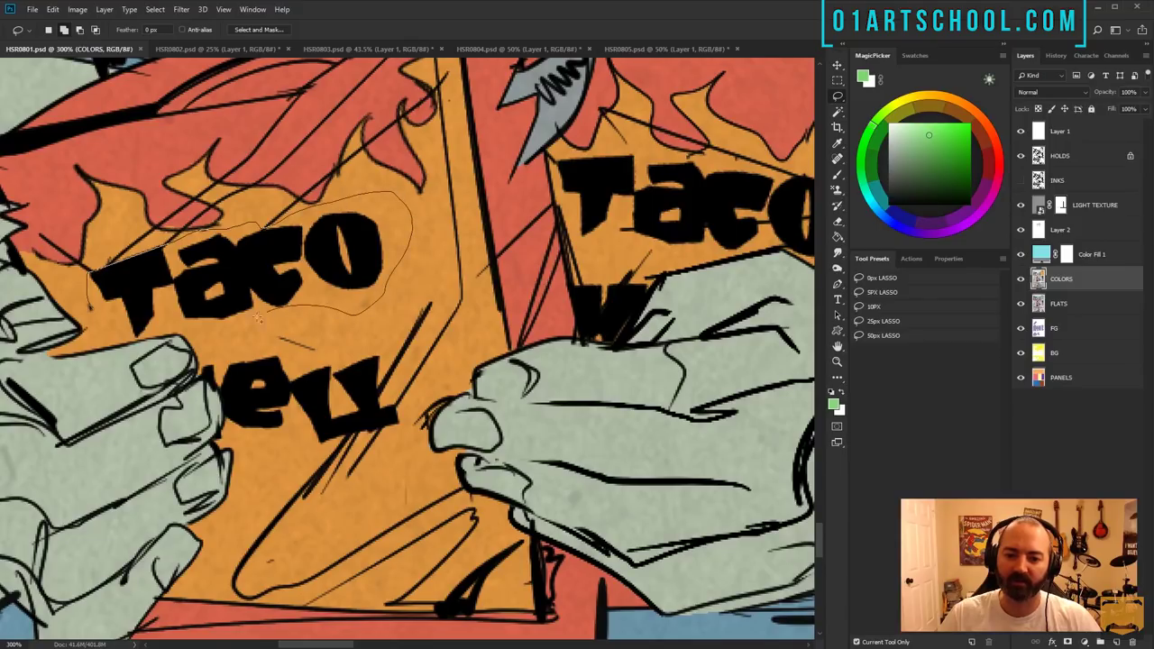
{"action": "left_click_drag", "start_coordinate": [132, 339], "coordinate": [121, 339]}
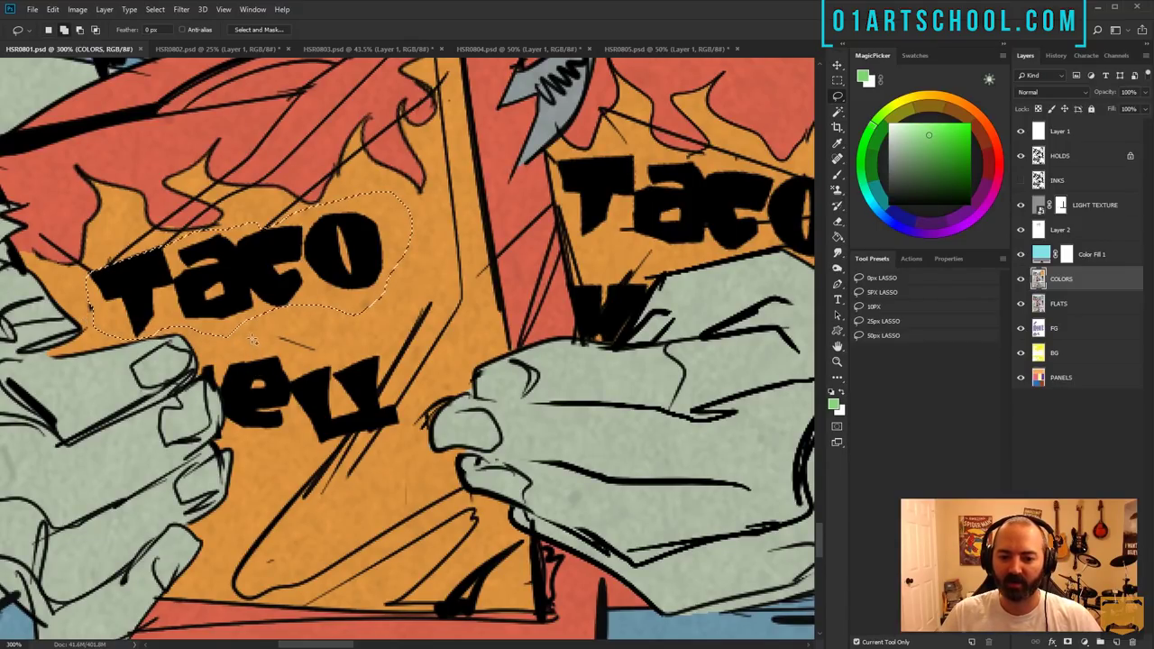
{"action": "mouse_move", "coordinate": [223, 405]}
{"action": "left_mouse_down"}
{"action": "mouse_move", "coordinate": [281, 457]}
{"action": "mouse_move", "coordinate": [401, 425]}
{"action": "mouse_move", "coordinate": [261, 326]}
{"action": "left_mouse_up"}
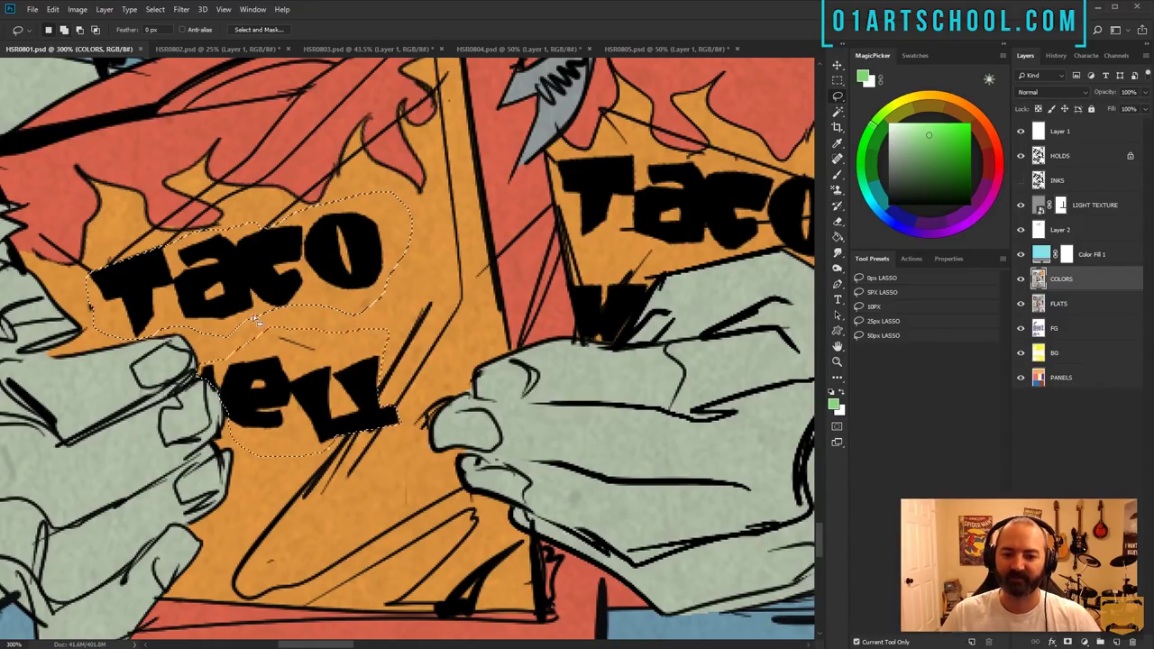
{"action": "left_click_drag", "start_coordinate": [559, 216], "coordinate": [284, 318]}
{"action": "mouse_move", "coordinate": [330, 246]}
{"action": "left_mouse_down"}
{"action": "mouse_move", "coordinate": [302, 354]}
{"action": "mouse_move", "coordinate": [397, 371]}
{"action": "mouse_move", "coordinate": [613, 316]}
{"action": "mouse_move", "coordinate": [482, 269]}
{"action": "left_mouse_up"}
- Colorize the selected lettering green on the HOLDS layer with Hue/Saturation, raising its saturation and lightness
{"action": "key", "text": "ctrl+h"}
{"action": "left_click", "coordinate": [569, 341], "text": "alt"}
{"action": "left_click", "coordinate": [569, 342], "text": "alt"}
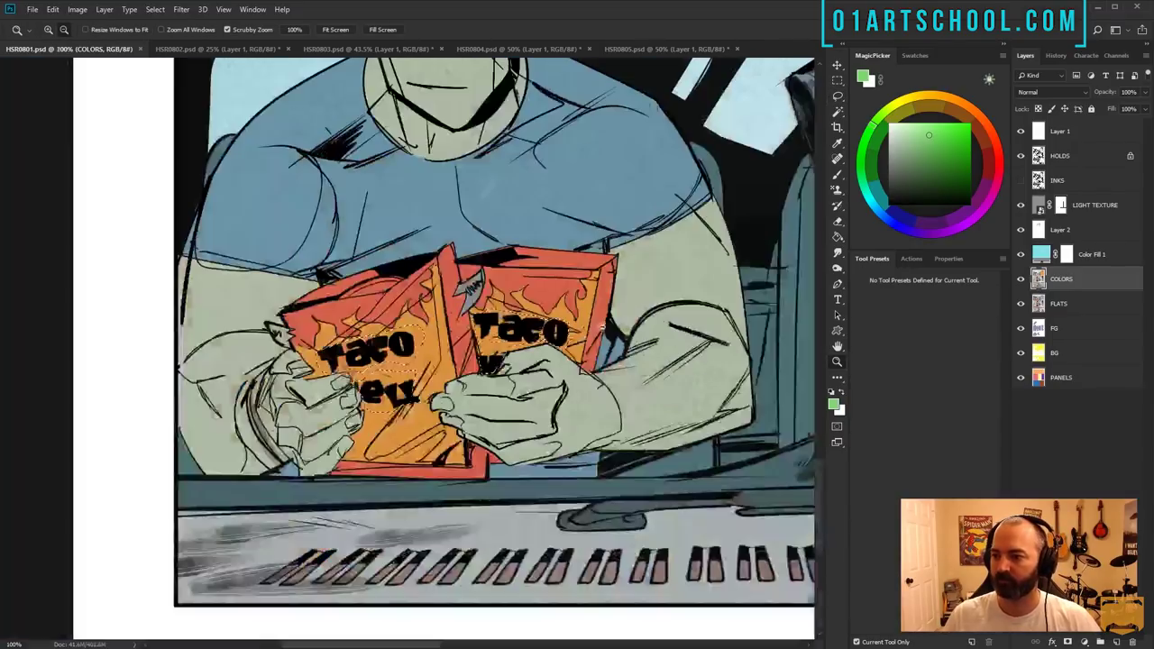
{"action": "left_click", "coordinate": [1060, 156]}
{"action": "key", "text": "ctrl+u"}
{"action": "left_click", "coordinate": [1048, 332]}
{"action": "left_click_drag", "start_coordinate": [902, 295], "coordinate": [962, 295]}
{"action": "left_click_drag", "start_coordinate": [930, 325], "coordinate": [944, 325]}
{"action": "left_click_drag", "start_coordinate": [907, 264], "coordinate": [899, 266]}
{"action": "key", "text": "Return"}
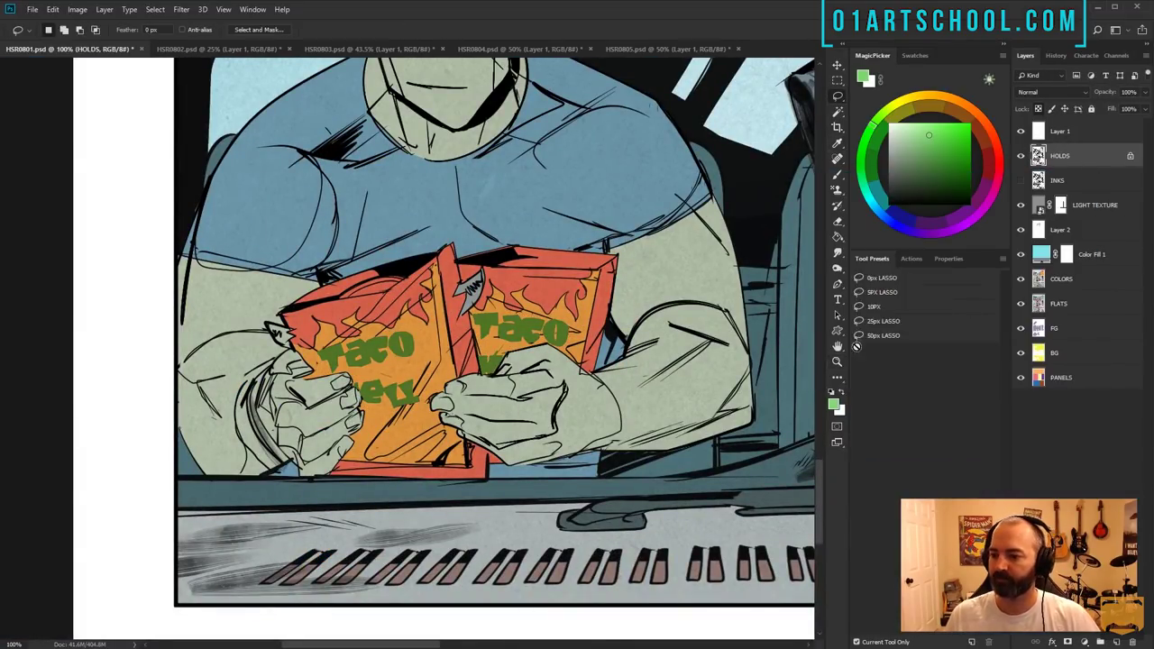
- Check the green lettering across the upper panels and turn on the CMYK proof preview
{"action": "key", "text": "z"}
{"action": "left_click", "coordinate": [507, 229], "text": "alt"}
{"action": "left_click", "coordinate": [508, 229], "text": "alt"}
{"action": "left_click", "coordinate": [507, 229], "text": "alt"}
{"action": "left_click_drag", "start_coordinate": [508, 229], "coordinate": [497, 306]}
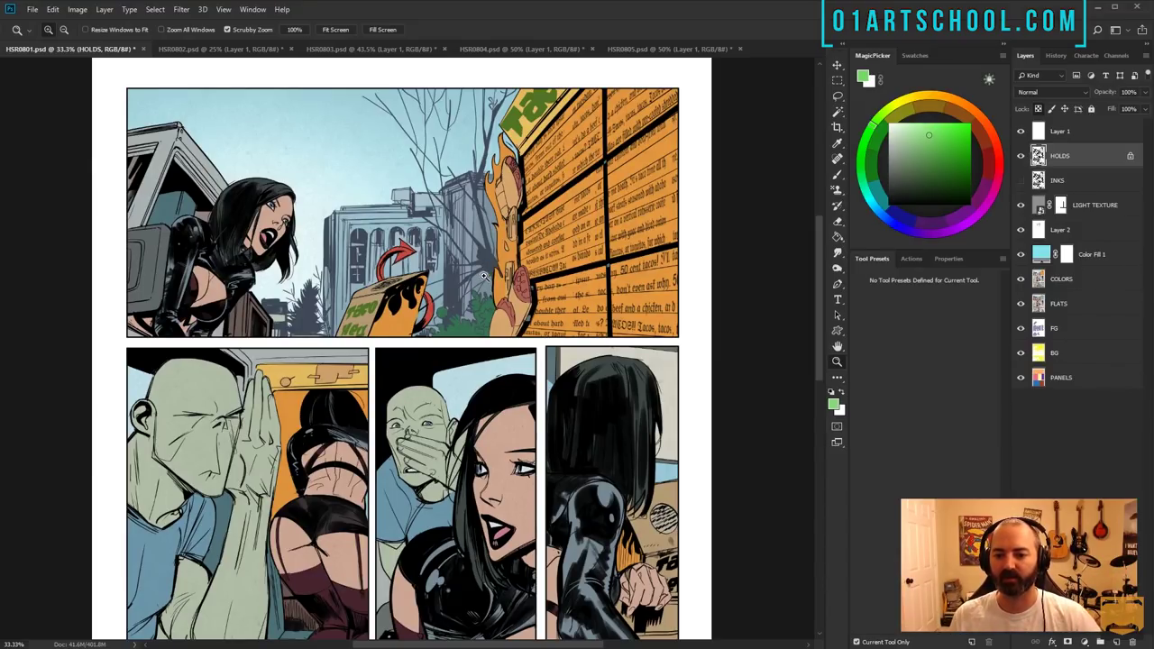
{"action": "left_click_drag", "start_coordinate": [483, 436], "coordinate": [503, 361]}
{"action": "key", "text": "ctrl+y"}
{"action": "mouse_move", "coordinate": [515, 247]}
{"action": "left_mouse_down"}
{"action": "mouse_move", "coordinate": [515, 434]}
{"action": "mouse_move", "coordinate": [505, 250]}
{"action": "left_mouse_up"}
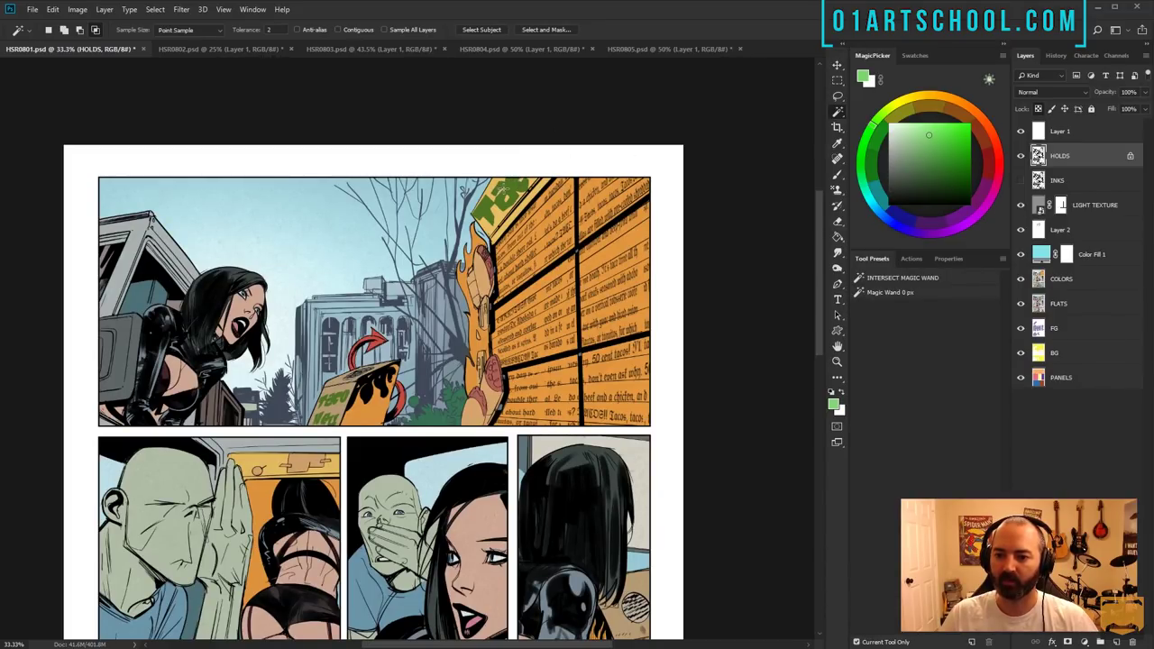
- Fine-tune the green lettering on HOLDS with Hue/Saturation and check it on the whole page
{"action": "key", "text": "ctrl+u"}
{"action": "left_click_drag", "start_coordinate": [930, 325], "coordinate": [949, 292]}
{"action": "mouse_move", "coordinate": [929, 263]}
{"action": "left_mouse_down"}
{"action": "mouse_move", "coordinate": [960, 271]}
{"action": "mouse_move", "coordinate": [927, 274]}
{"action": "left_mouse_up"}
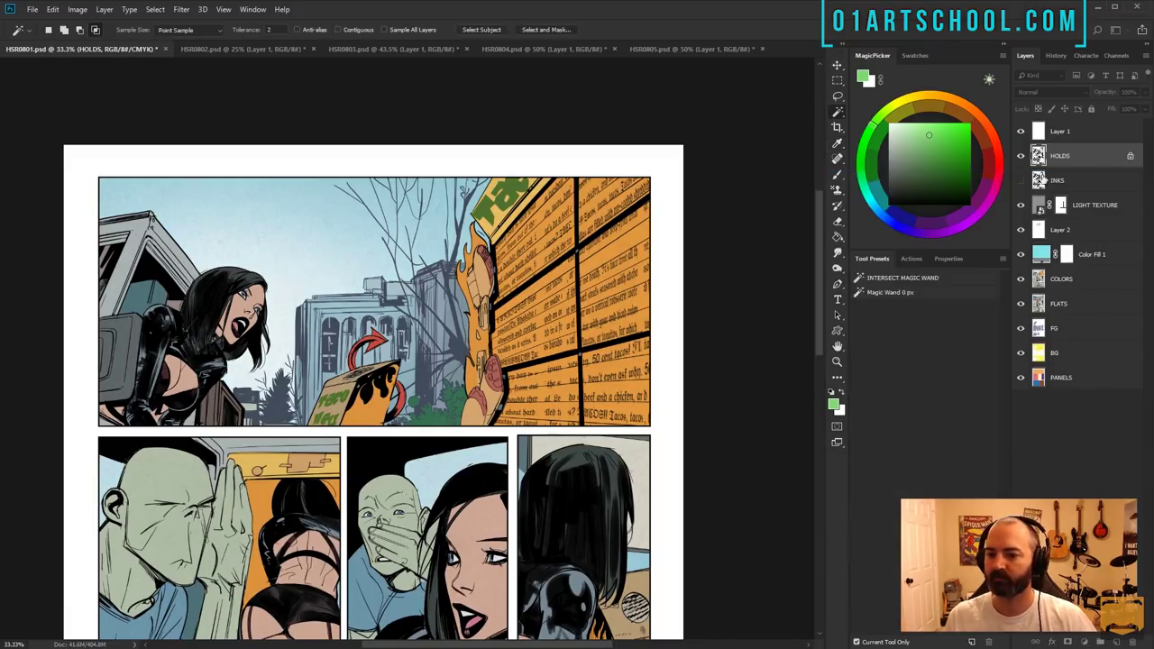
{"action": "key", "text": "ctrl+minus"}
{"action": "key", "text": "ctrl+minus"}
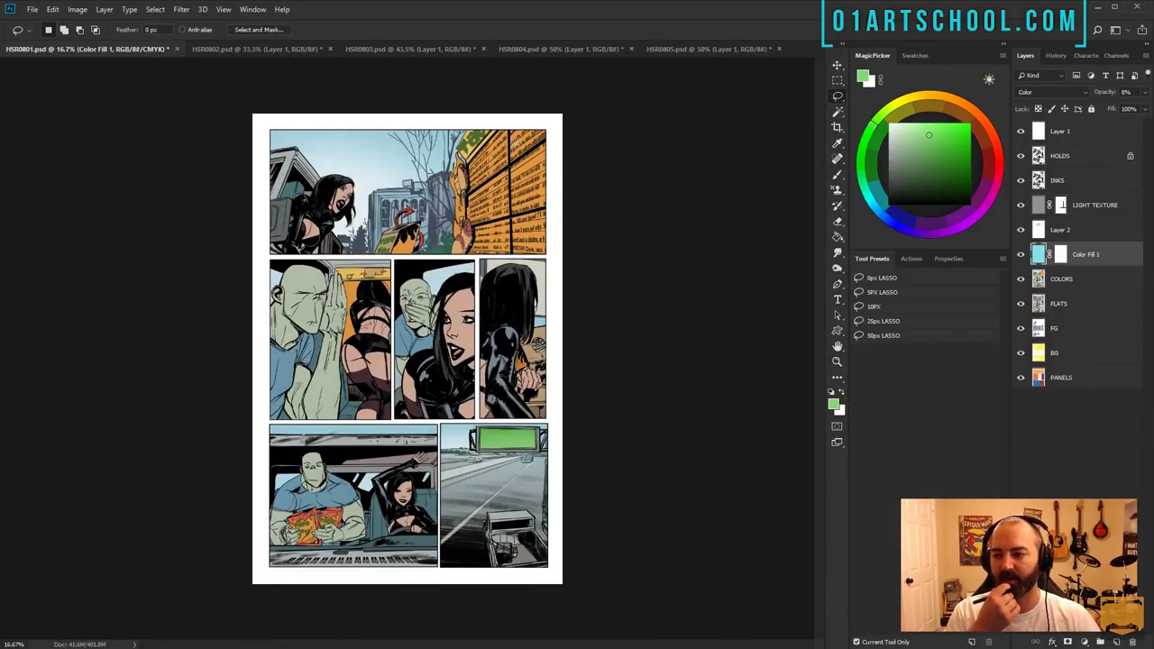
- Group the layers from Layer 1 down to Color Fill 1 and expand the new group
{"action": "left_click", "coordinate": [1070, 127]}
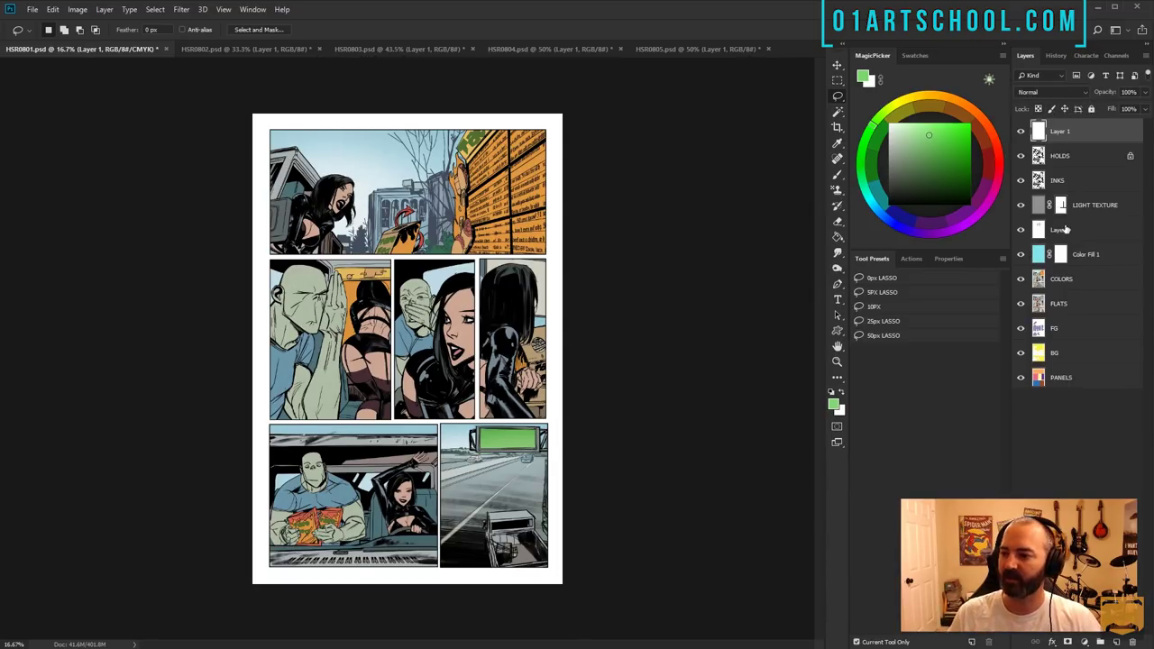
{"action": "left_click", "coordinate": [1088, 253], "text": "shift"}
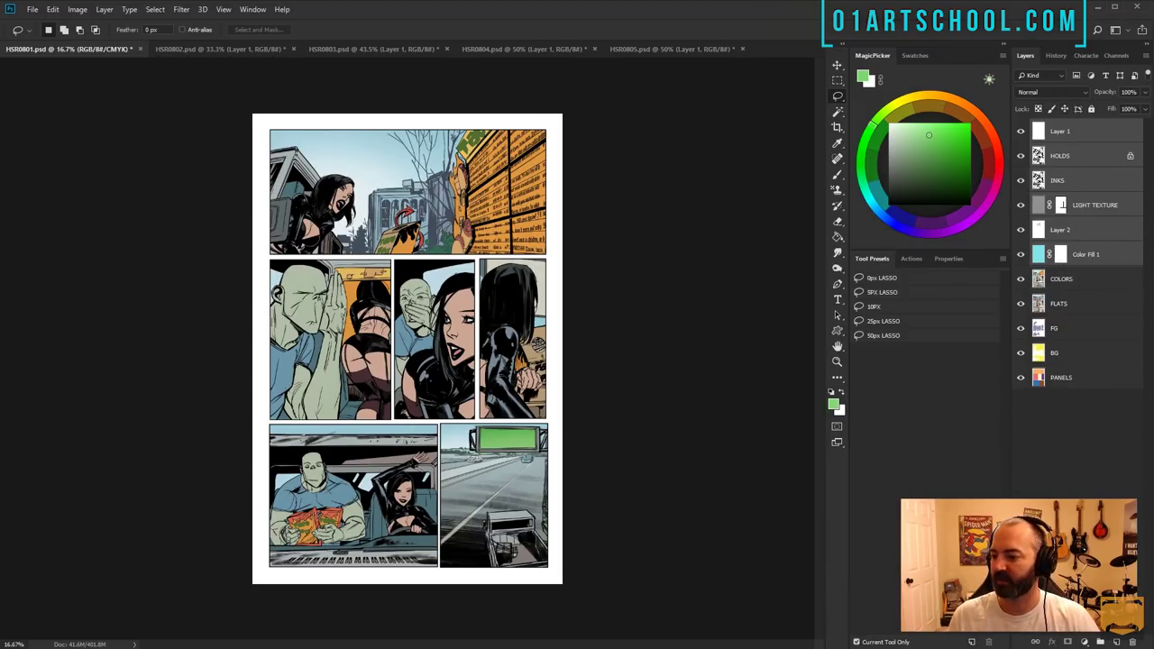
{"action": "left_click", "coordinate": [1100, 641]}
{"action": "left_click", "coordinate": [1034, 126]}
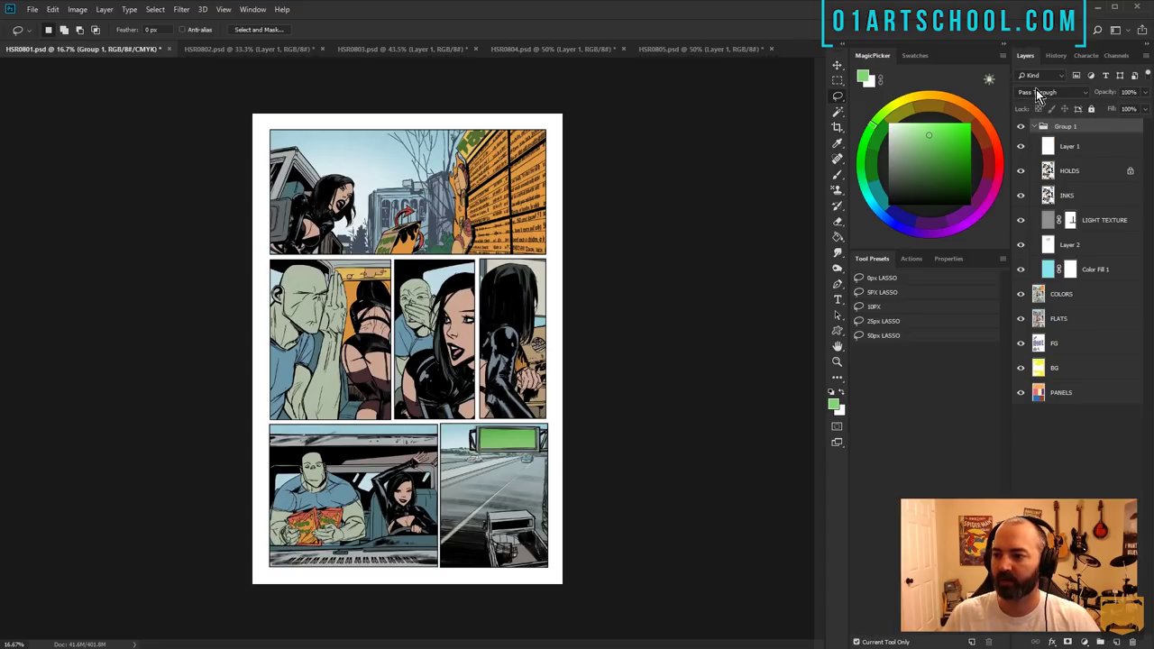
- Hide the new layer group to examine the plain colours underneath, and show it again
{"action": "left_click", "coordinate": [1022, 126]}
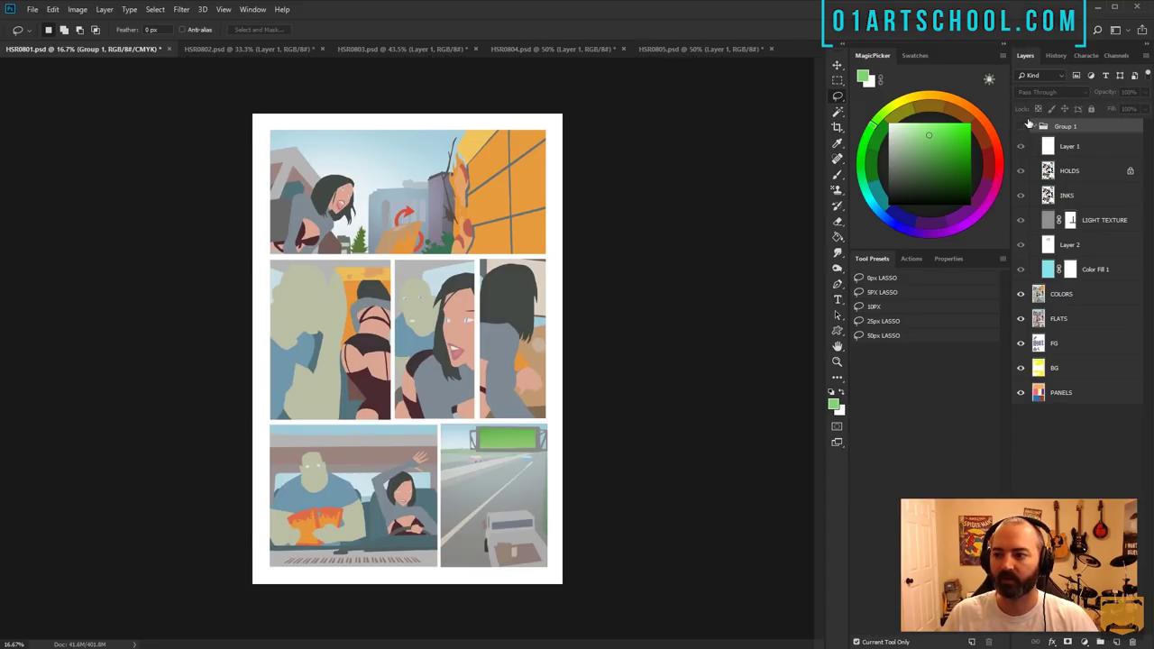
{"action": "key", "text": "z"}
{"action": "left_click", "coordinate": [517, 327]}
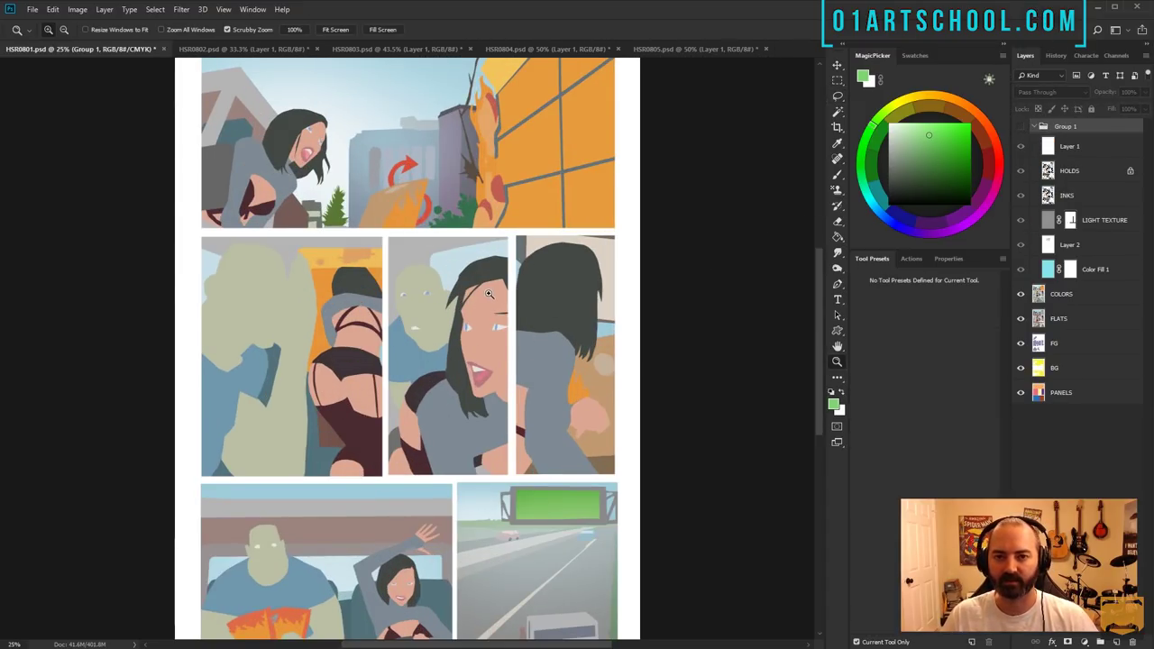
{"action": "key", "text": "b"}
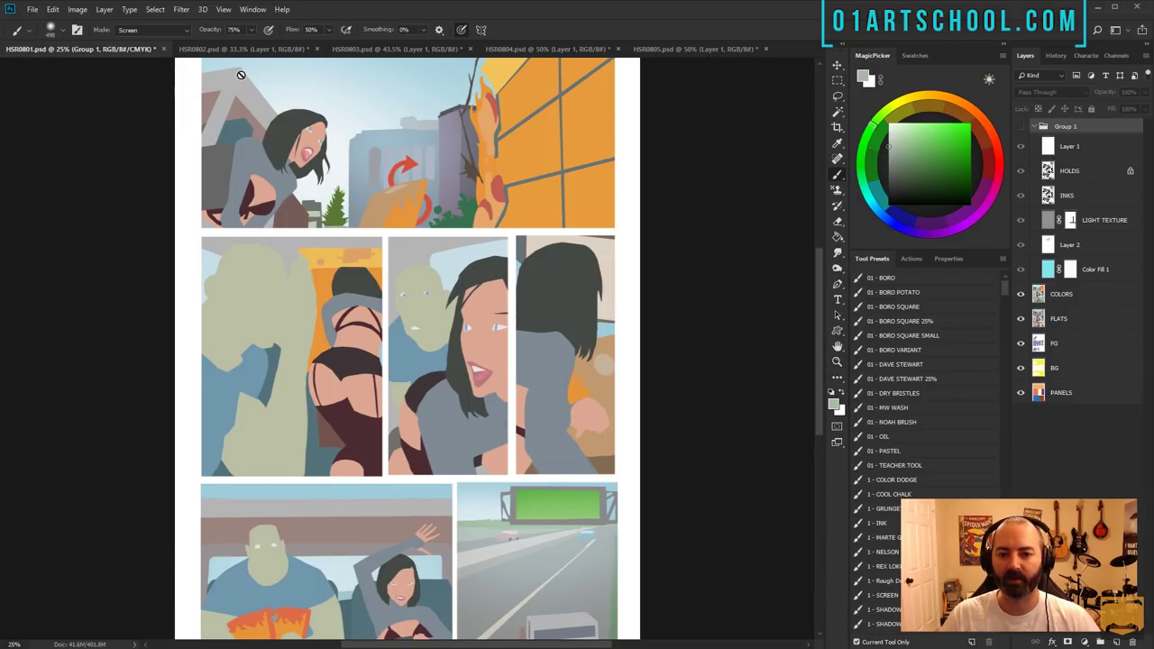
{"action": "left_click", "coordinate": [1021, 126]}
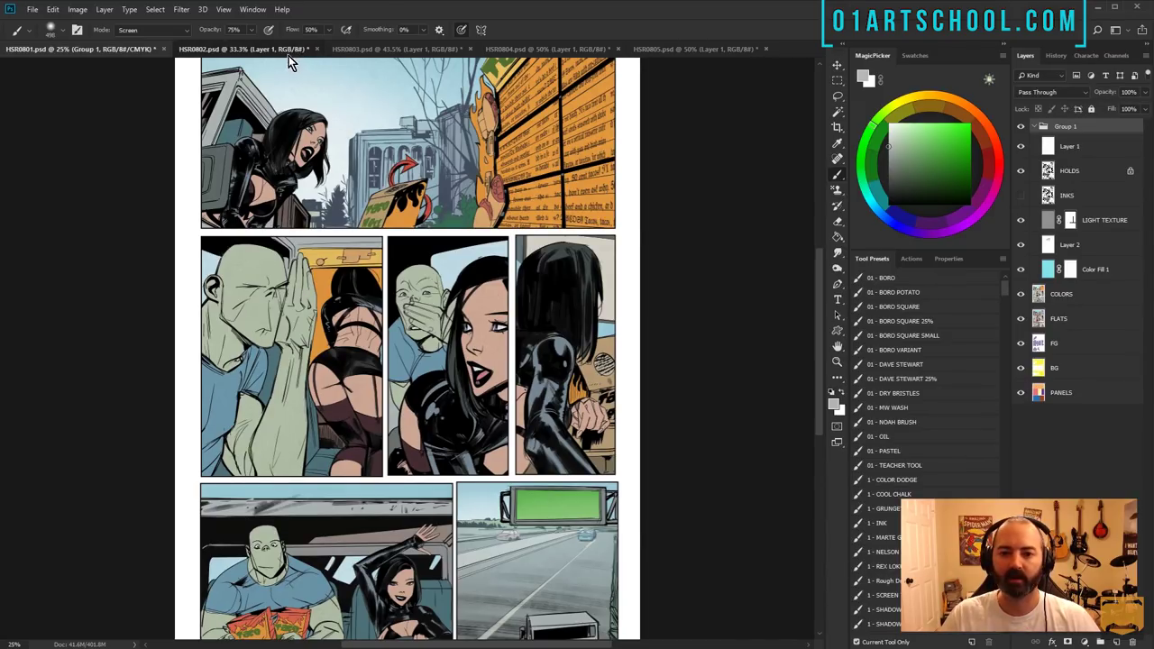
- Switch to HSR0802.psd and fill the pickup truck in the top panel with light grey on COLORS
{"action": "left_click", "coordinate": [287, 49]}
{"action": "key", "text": "g"}
{"action": "left_click", "coordinate": [305, 285]}
{"action": "key", "text": "ctrl+z"}
{"action": "left_click", "coordinate": [1062, 230]}
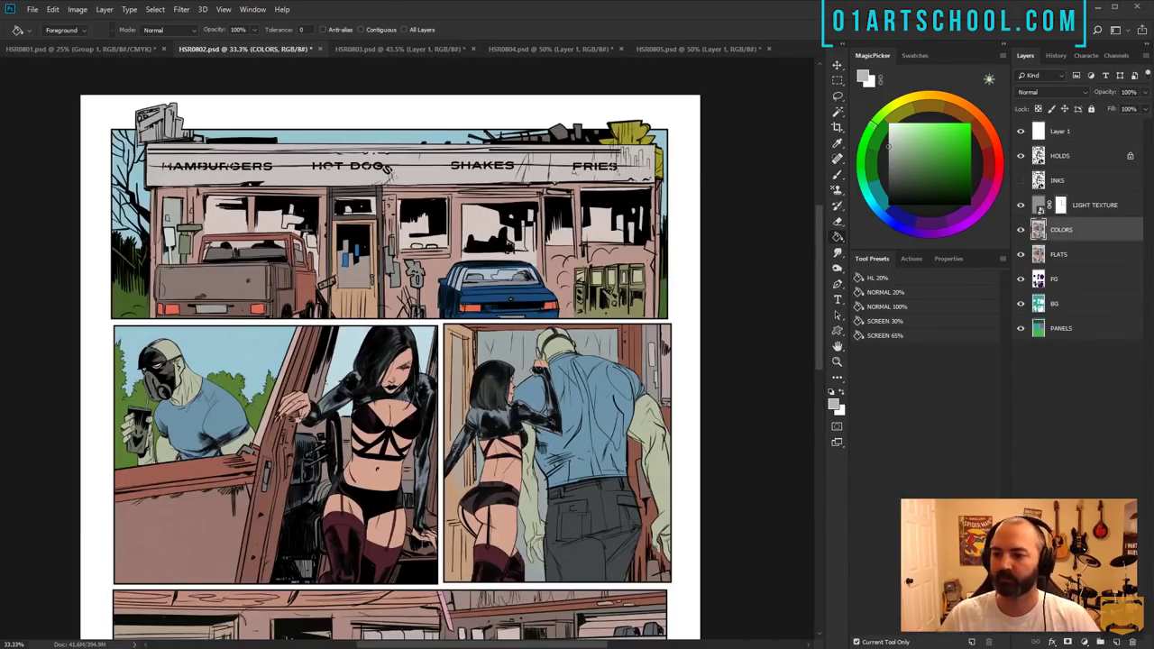
{"action": "left_click", "coordinate": [303, 278]}
{"action": "left_click", "coordinate": [257, 287]}
- Turn the diner windows orange and the tree beside the roof a duller olive with Hue/Saturation
{"action": "key", "text": "ctrl+u"}
{"action": "left_click_drag", "start_coordinate": [931, 323], "coordinate": [906, 328]}
{"action": "mouse_move", "coordinate": [871, 264]}
{"action": "left_mouse_down"}
{"action": "mouse_move", "coordinate": [946, 326]}
{"action": "mouse_move", "coordinate": [902, 298]}
{"action": "mouse_move", "coordinate": [988, 271]}
{"action": "left_mouse_up"}
{"action": "key", "text": "Return"}
{"action": "key", "text": "l"}
{"action": "key", "text": "w"}
{"action": "left_click", "coordinate": [550, 155]}
{"action": "key", "text": "l"}
{"action": "key", "text": "w"}
{"action": "left_click", "coordinate": [631, 133]}
{"action": "key", "text": "ctrl+u"}
{"action": "left_click", "coordinate": [1069, 206]}
- Recolour the blue car reddish brown with Hue +167, Saturation -47 and Lightness +24, and darken it with a second Hue/Saturation adjustment
{"action": "left_click", "coordinate": [496, 296]}
{"action": "key", "text": "ctrl+u"}
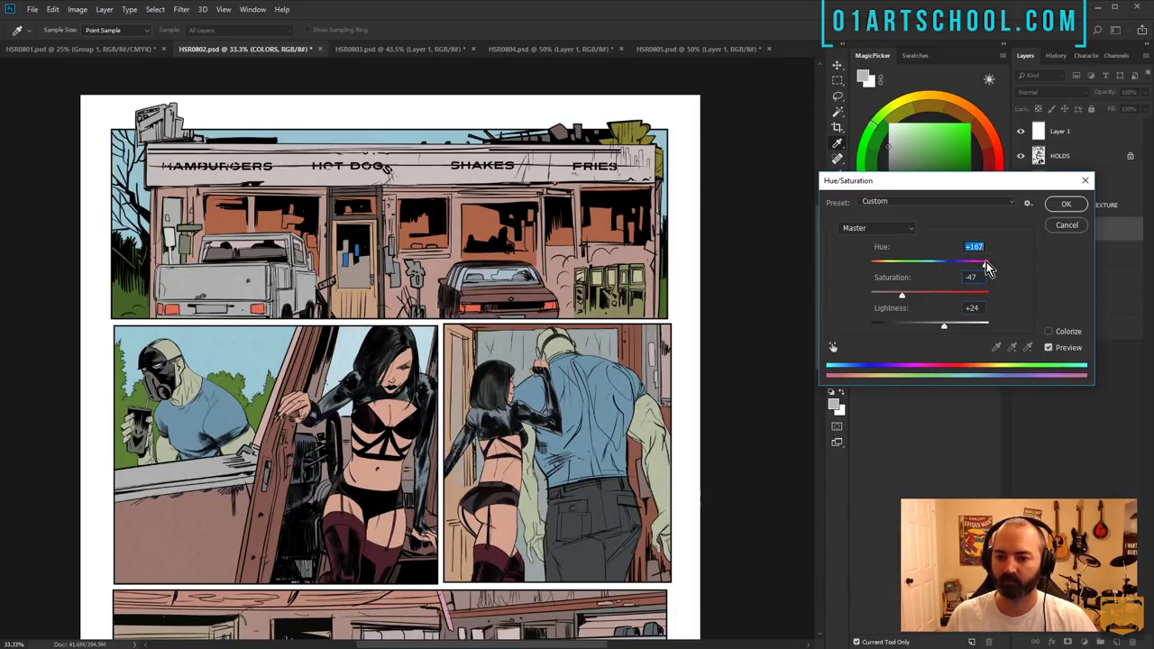
{"action": "left_click", "coordinate": [1066, 205]}
{"action": "key", "text": "l"}
{"action": "key", "text": "w"}
{"action": "key", "text": "ctrl+u"}
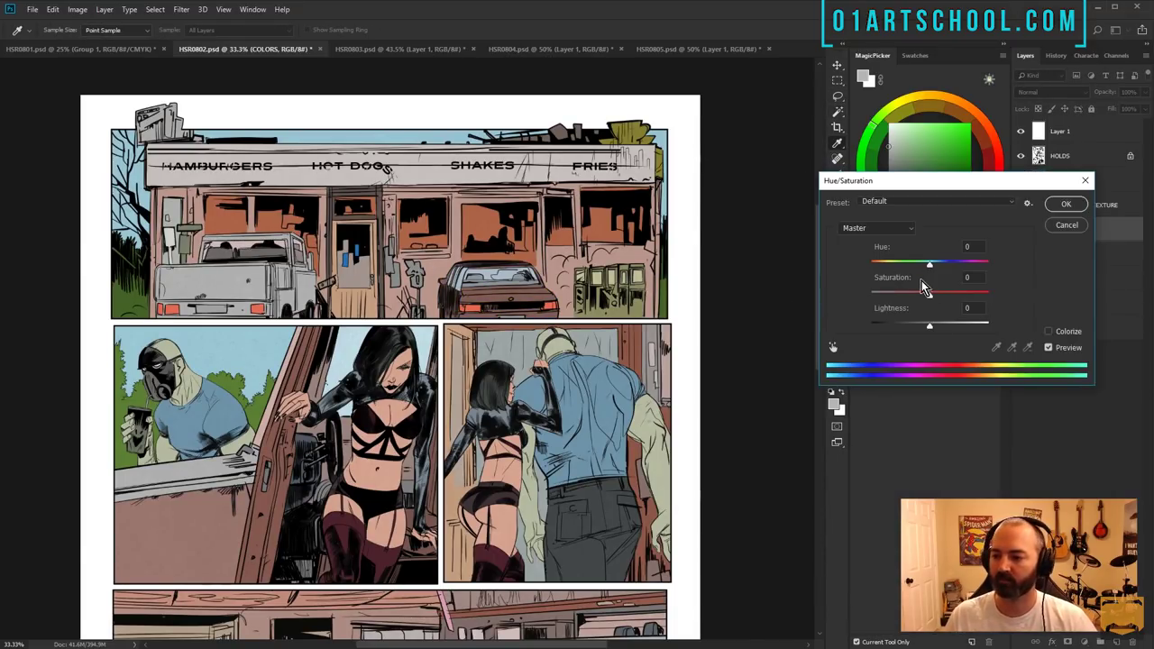
{"action": "left_click_drag", "start_coordinate": [930, 323], "coordinate": [899, 327]}
{"action": "left_click", "coordinate": [1063, 200]}
- Shift the blue papers on the diner door to a lighter, muted olive yellow with Hue/Saturation
{"action": "left_click", "coordinate": [344, 260]}
{"action": "key", "text": "ctrl+u"}
{"action": "mouse_move", "coordinate": [930, 264]}
{"action": "left_mouse_down"}
{"action": "mouse_move", "coordinate": [980, 263]}
{"action": "mouse_move", "coordinate": [875, 260]}
{"action": "left_mouse_up"}
{"action": "left_click_drag", "start_coordinate": [930, 325], "coordinate": [943, 326]}
{"action": "left_click_drag", "start_coordinate": [930, 295], "coordinate": [912, 297]}
{"action": "left_click", "coordinate": [1073, 205]}
{"action": "key", "text": "l"}
- Hide the LIGHT TEXTURE layer and fill the truck door and its frame in the middle-left panel with light grey
{"action": "scroll", "coordinate": [695, 225], "scroll_direction": "down", "scroll_amount": 3}
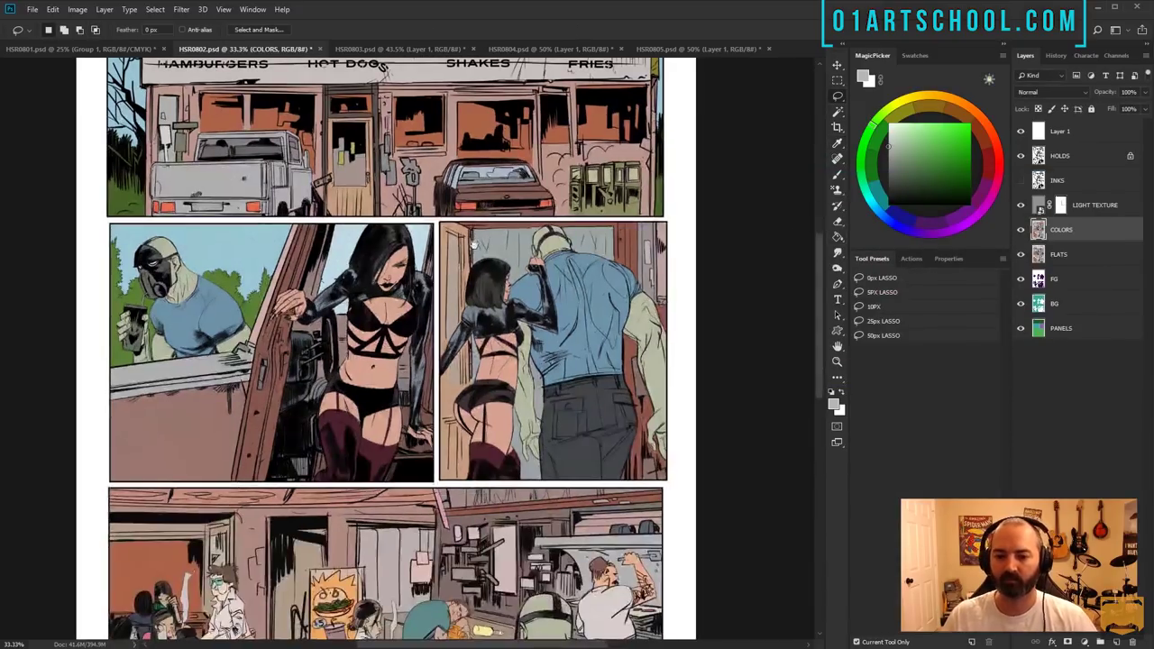
{"action": "key", "text": "w"}
{"action": "scroll", "coordinate": [631, 270], "scroll_direction": "up", "scroll_amount": 4}
{"action": "key", "text": "l"}
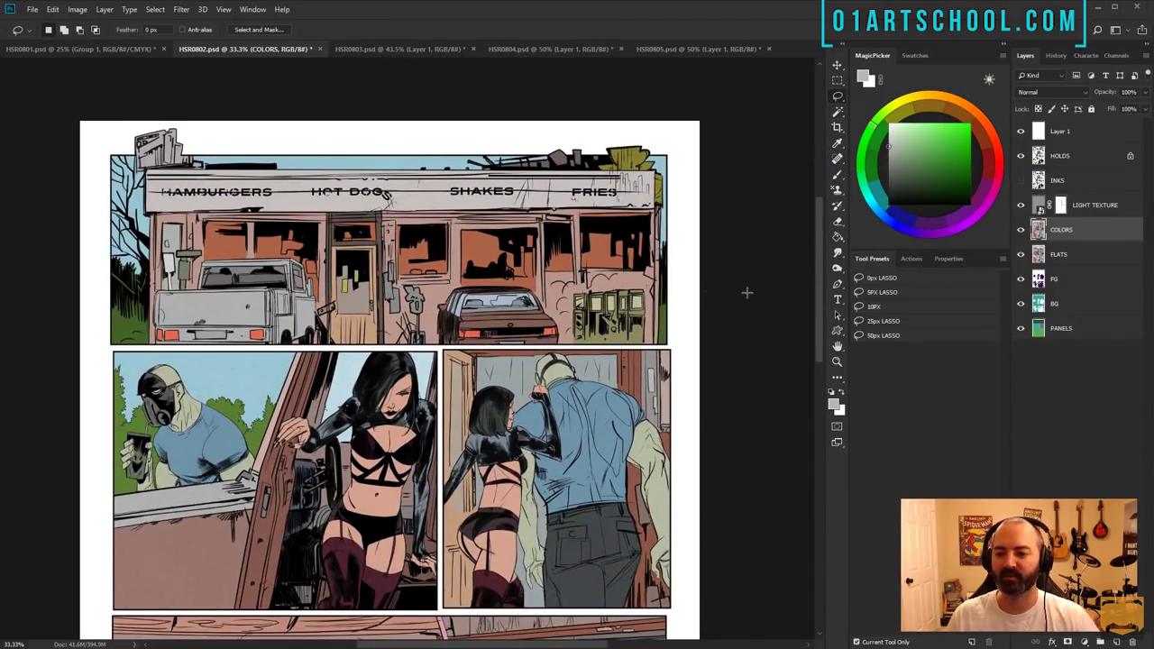
{"action": "scroll", "coordinate": [388, 361], "scroll_direction": "down", "scroll_amount": 3}
{"action": "key", "text": "w"}
{"action": "scroll", "coordinate": [388, 361], "scroll_direction": "up", "scroll_amount": 1}
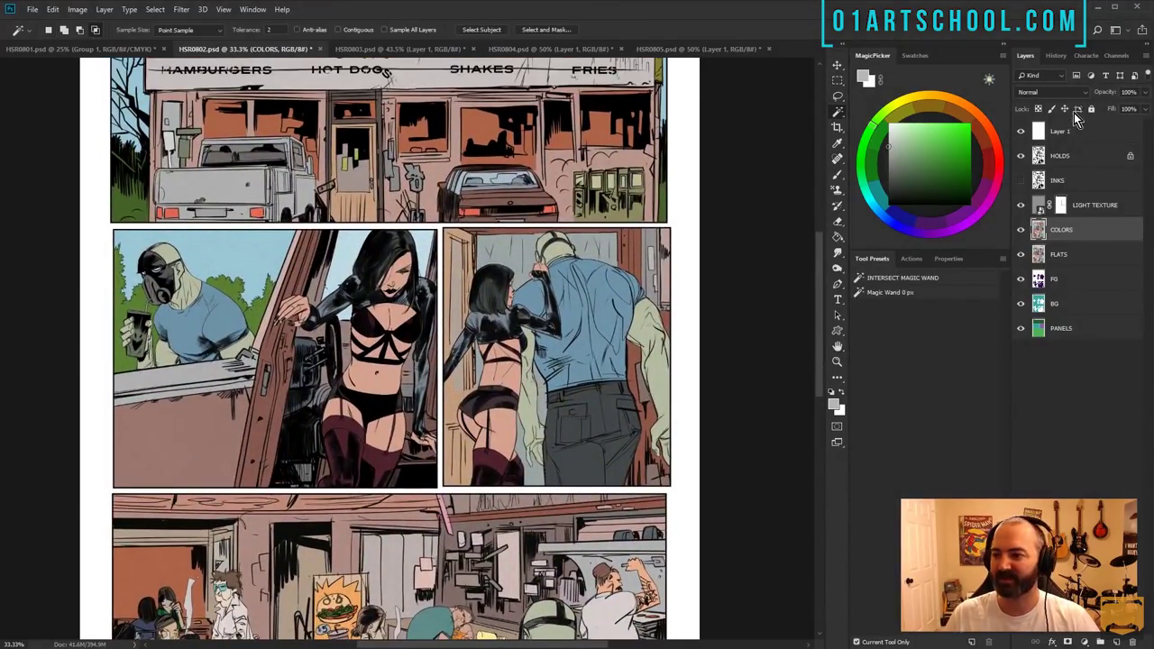
{"action": "left_click", "coordinate": [1022, 204]}
{"action": "key", "text": "b"}
{"action": "key", "text": "g"}
{"action": "left_click", "coordinate": [209, 440]}
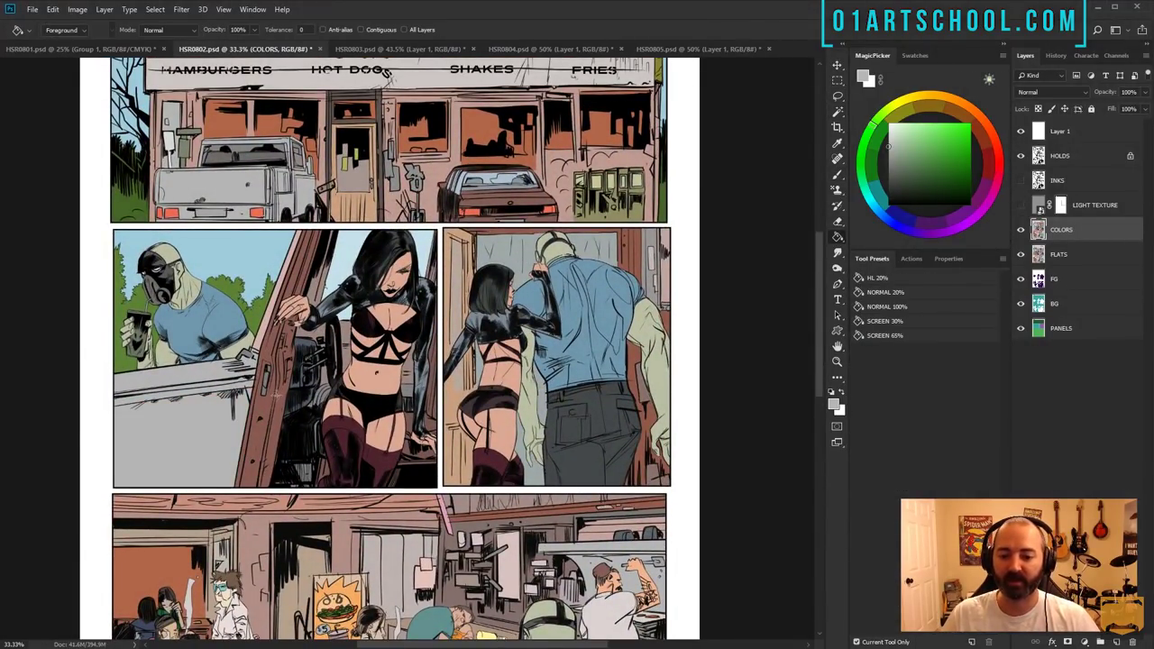
{"action": "left_click", "coordinate": [269, 409]}
{"action": "key", "text": "b"}
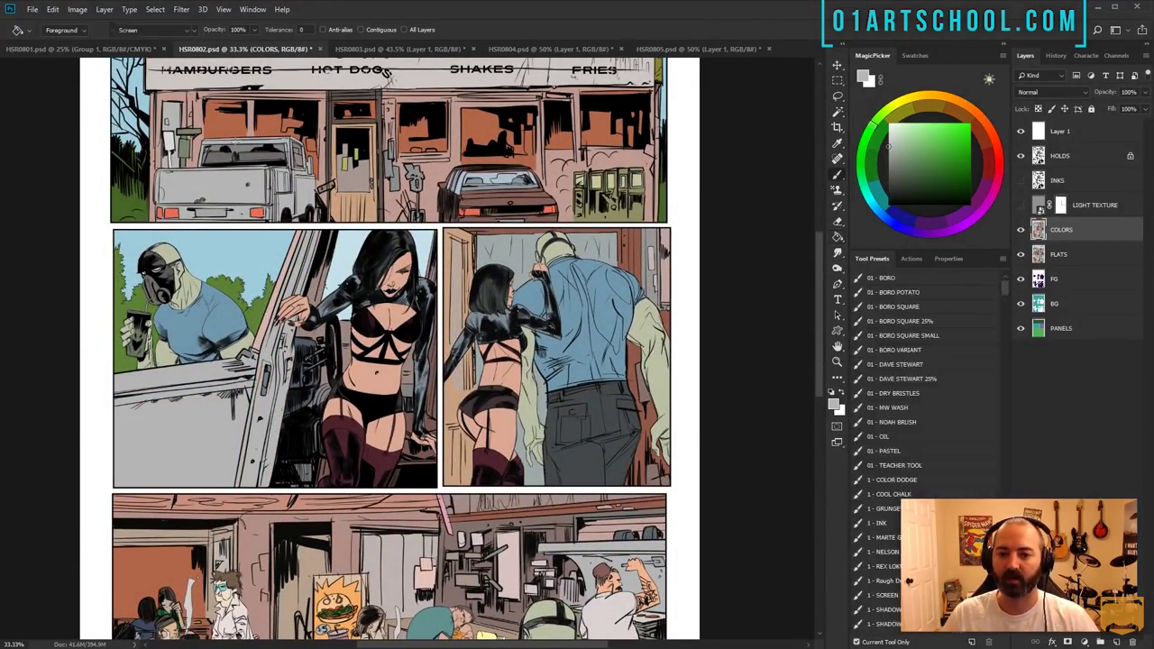
- Recolour the diner floor in the bottom panel to a cool grey with Hue -180, Saturation -86 and Lightness +8
{"action": "mouse_move", "coordinate": [369, 333]}
{"action": "left_mouse_down"}
{"action": "mouse_move", "coordinate": [367, 164]}
{"action": "mouse_move", "coordinate": [392, 368]}
{"action": "left_mouse_up"}
{"action": "key", "text": "l"}
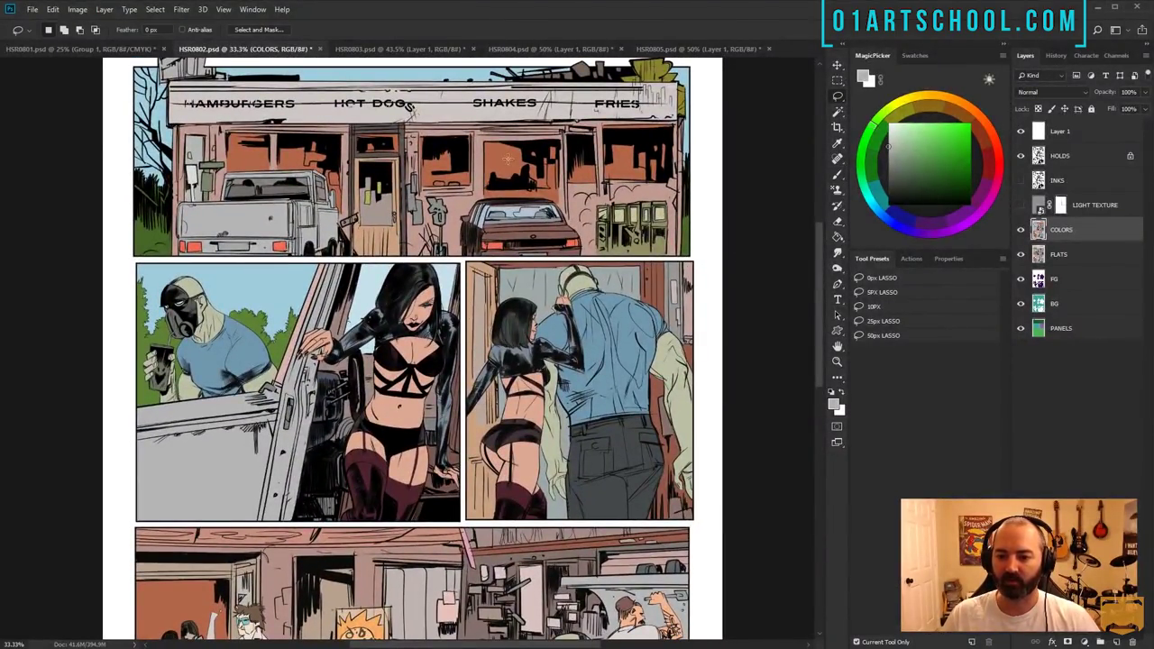
{"action": "scroll", "coordinate": [536, 386], "scroll_direction": "down", "scroll_amount": 5}
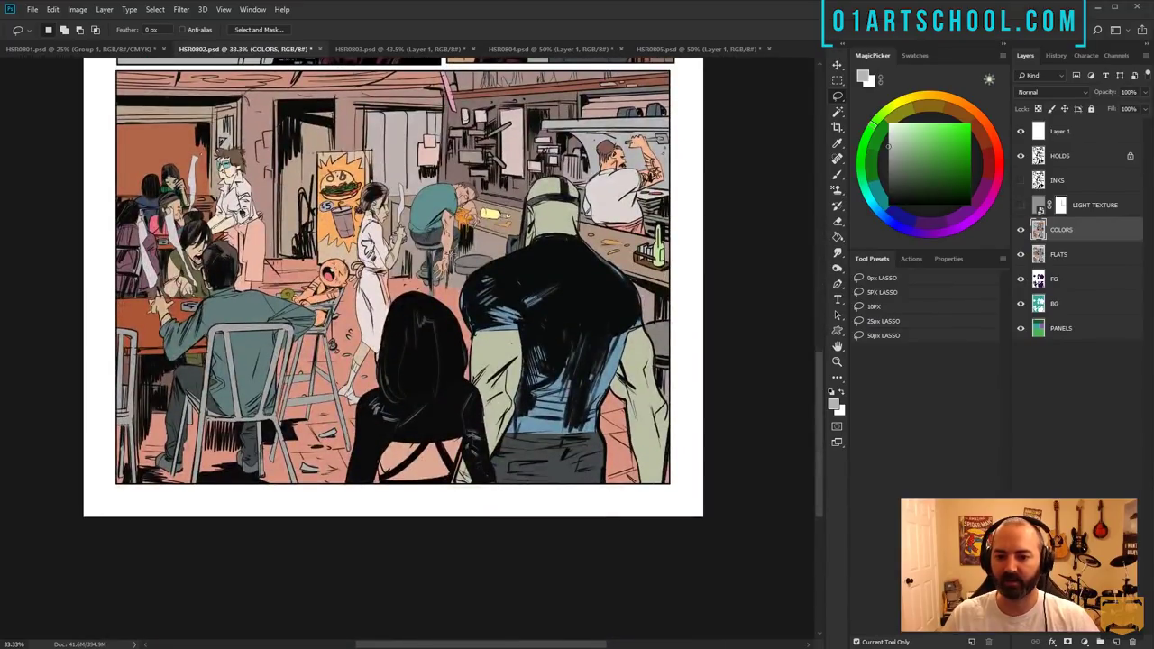
{"action": "key", "text": "w"}
{"action": "left_click", "coordinate": [407, 287]}
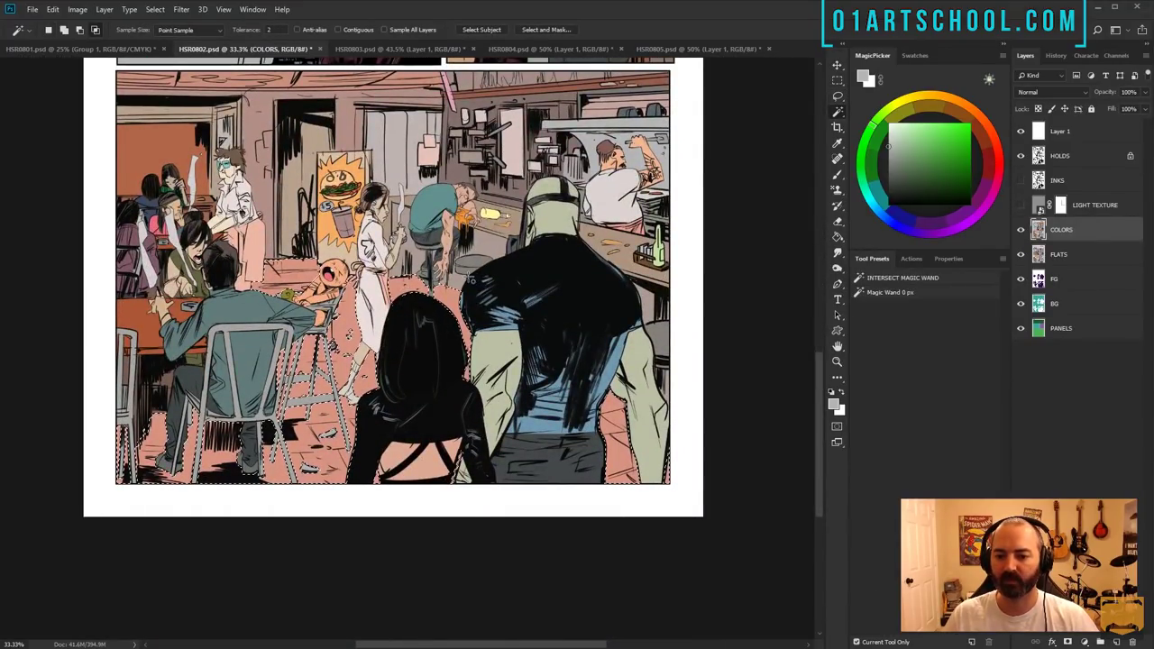
{"action": "key", "text": "ctrl+d"}
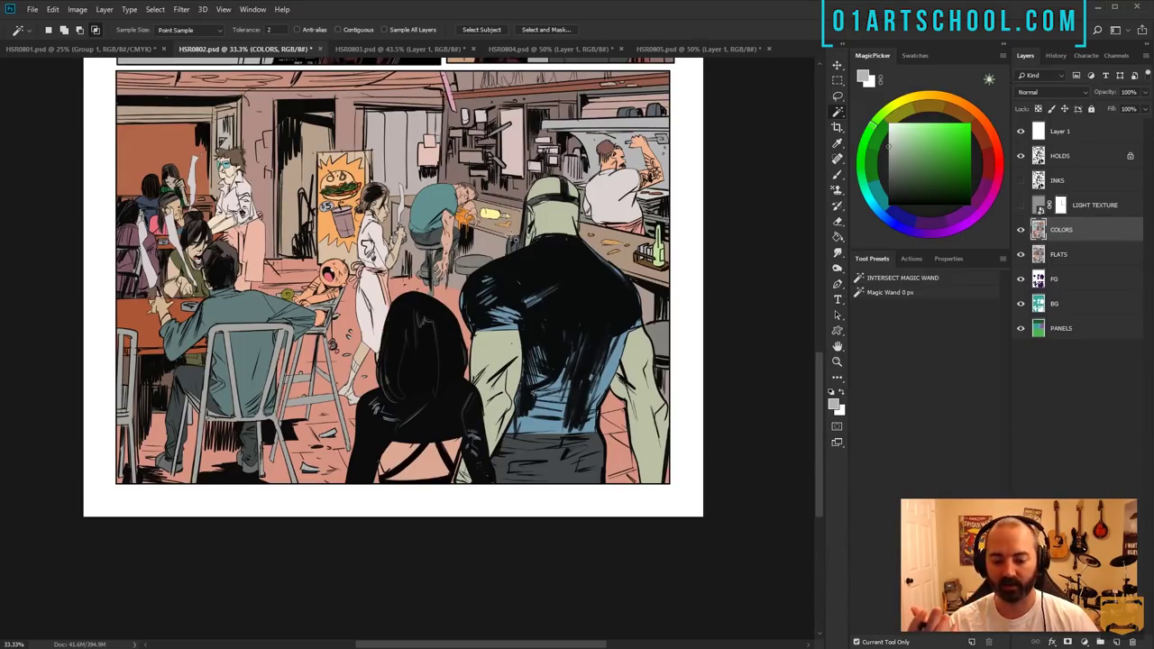
{"action": "key", "text": "ctrl+u"}
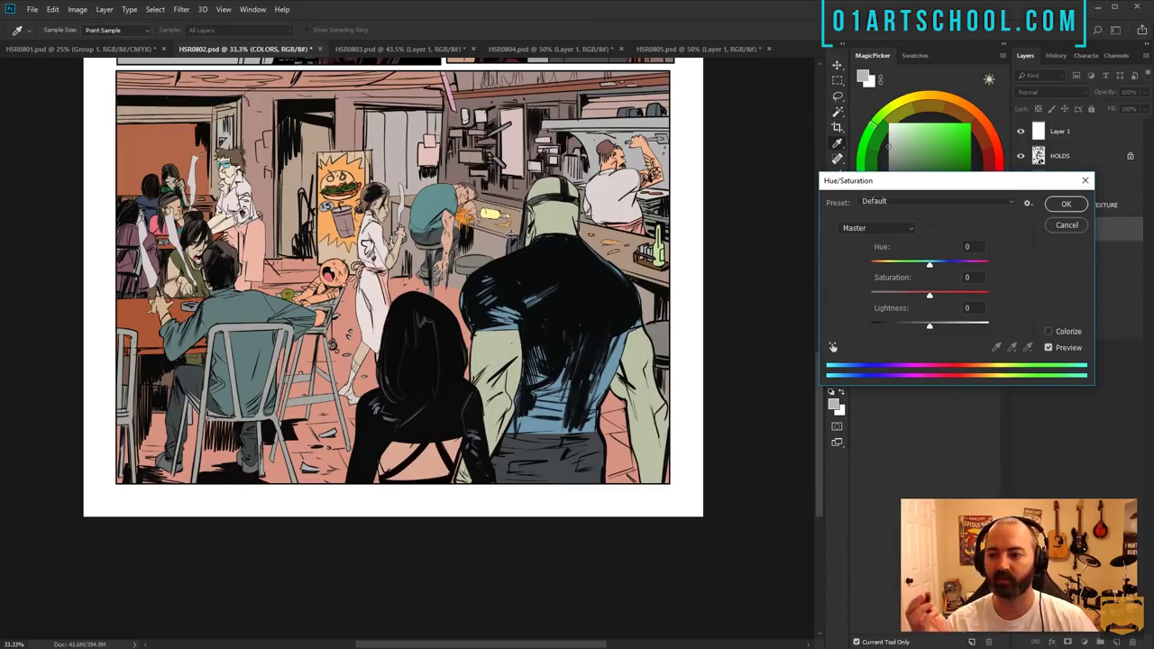
{"action": "left_click_drag", "start_coordinate": [918, 180], "coordinate": [659, 154]}
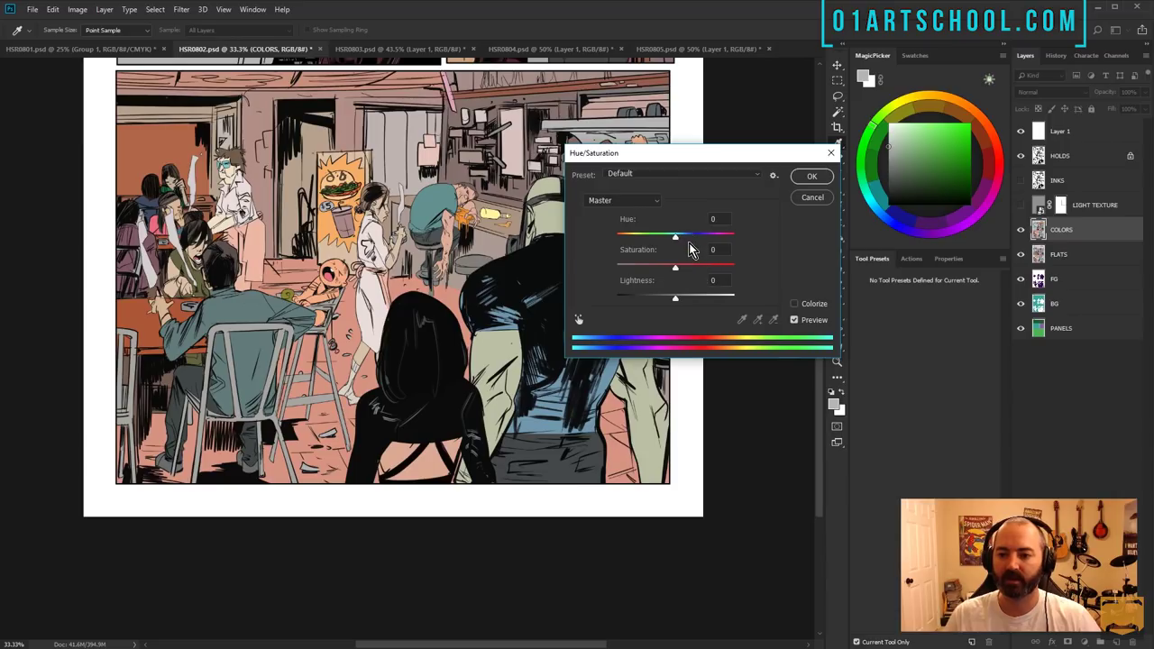
{"action": "left_click_drag", "start_coordinate": [675, 266], "coordinate": [681, 298]}
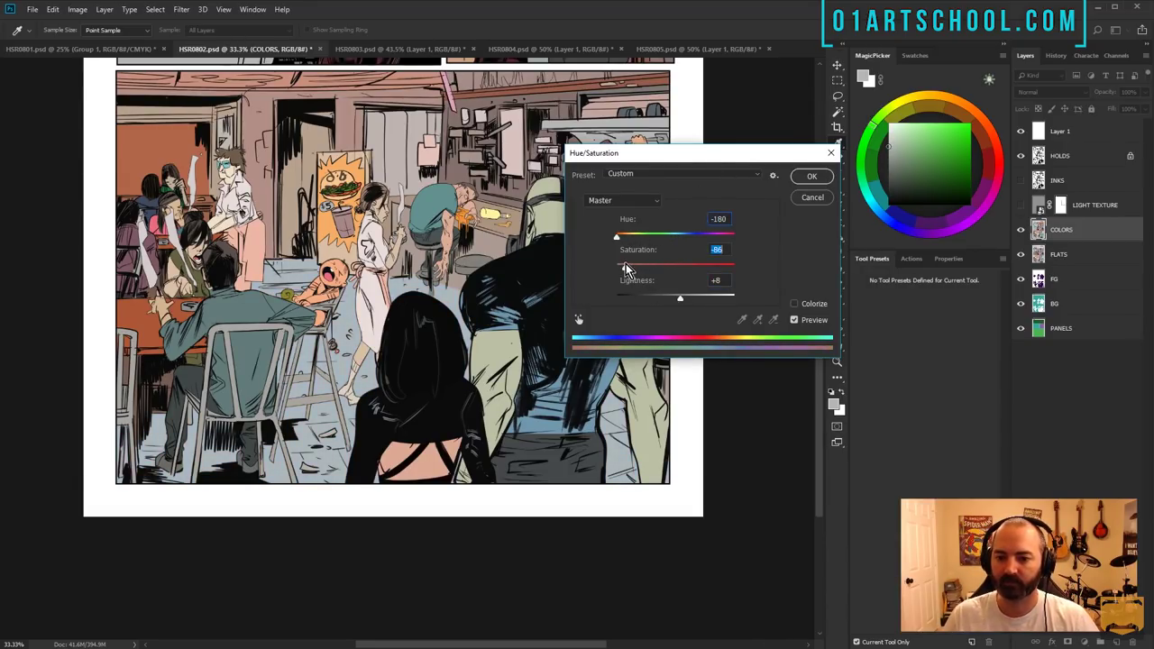
{"action": "key", "text": "Return"}
- Fill the big man's trousers with golden brown on the COLORS layer and mute them with Saturation -41
{"action": "key", "text": "alt+bracketleft"}
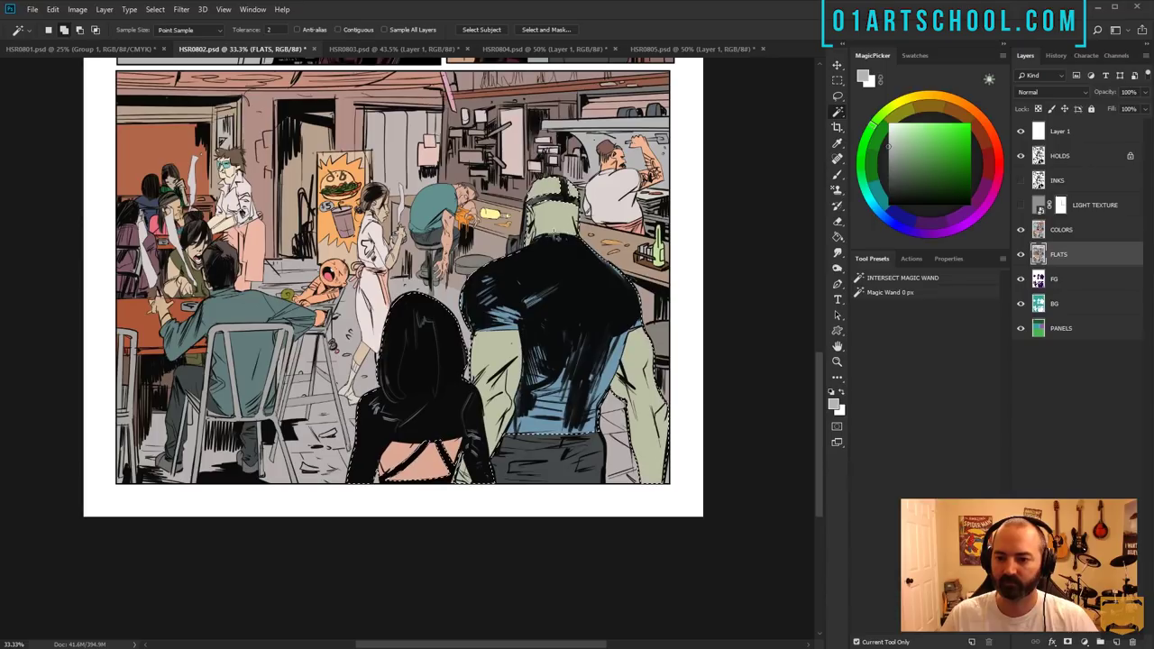
{"action": "left_click", "coordinate": [943, 124]}
{"action": "left_click", "coordinate": [940, 152]}
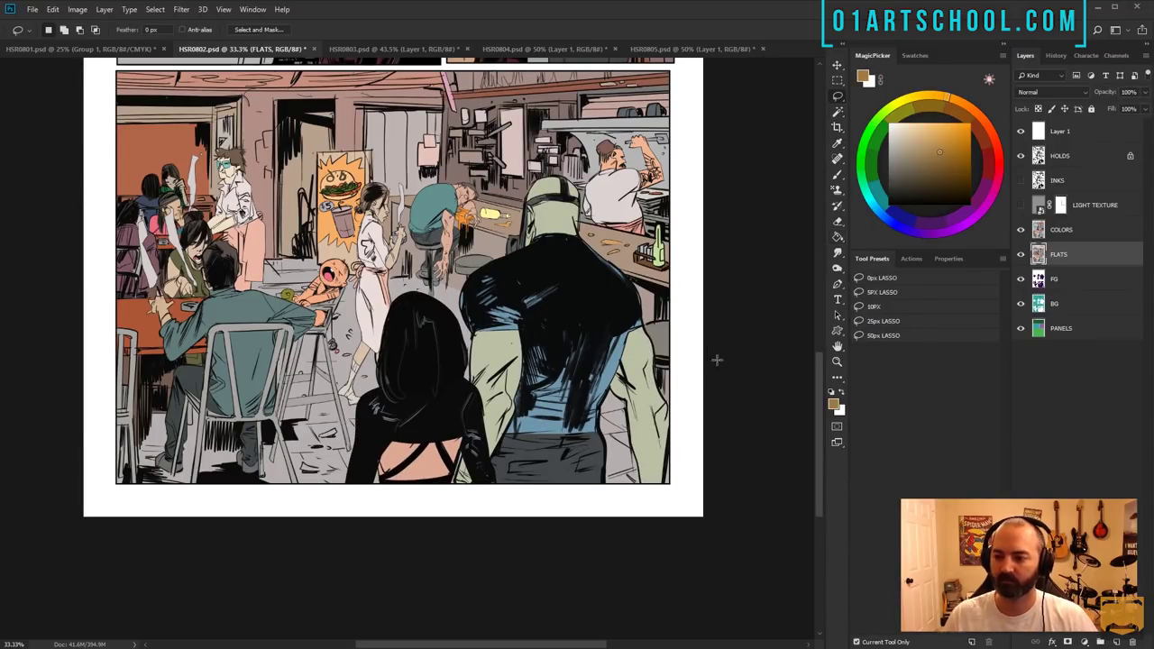
{"action": "key", "text": "g"}
{"action": "key", "text": "alt+bracketright"}
{"action": "left_click", "coordinate": [550, 457]}
{"action": "left_click_drag", "start_coordinate": [754, 90], "coordinate": [744, 248]}
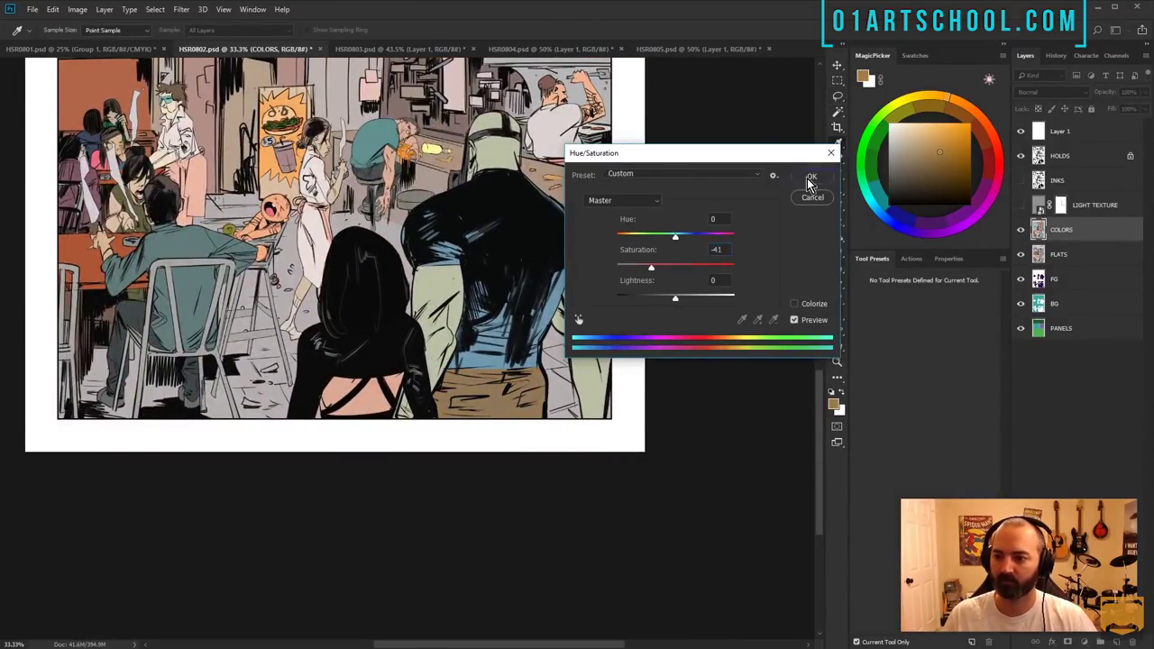
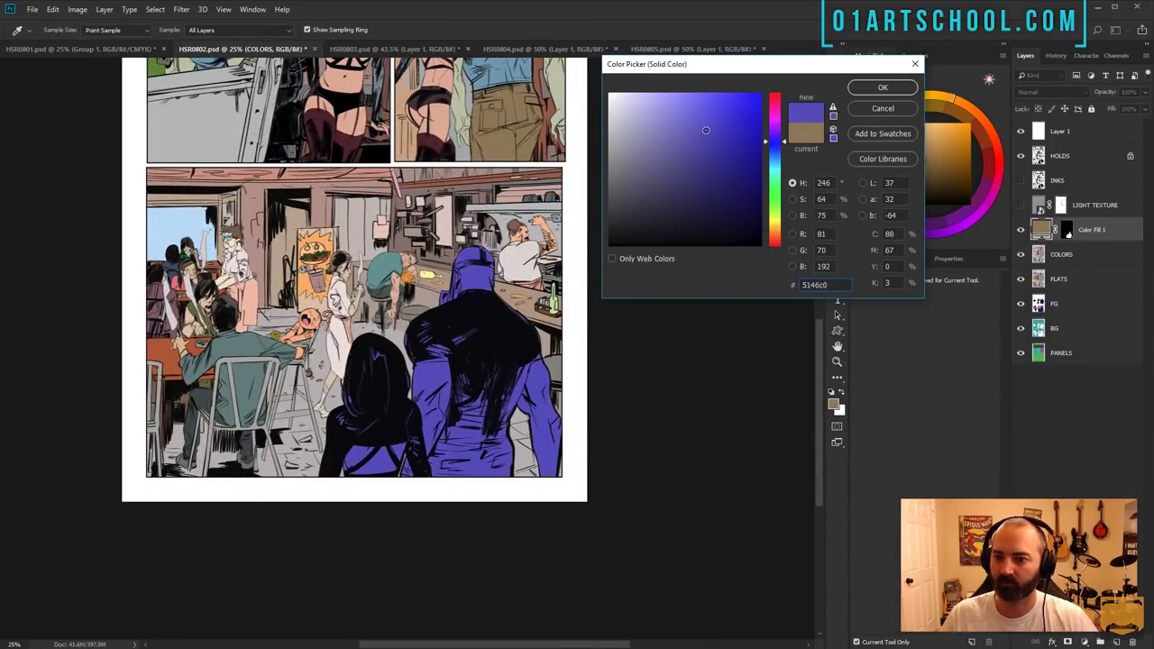
- Set the solid colour fill over the two foreground figures in the bottom panel to blue 5166c1 and its opacity to 66%
{"action": "left_click_drag", "start_coordinate": [706, 130], "coordinate": [679, 129]}
{"action": "left_click_drag", "start_coordinate": [777, 142], "coordinate": [776, 149]}
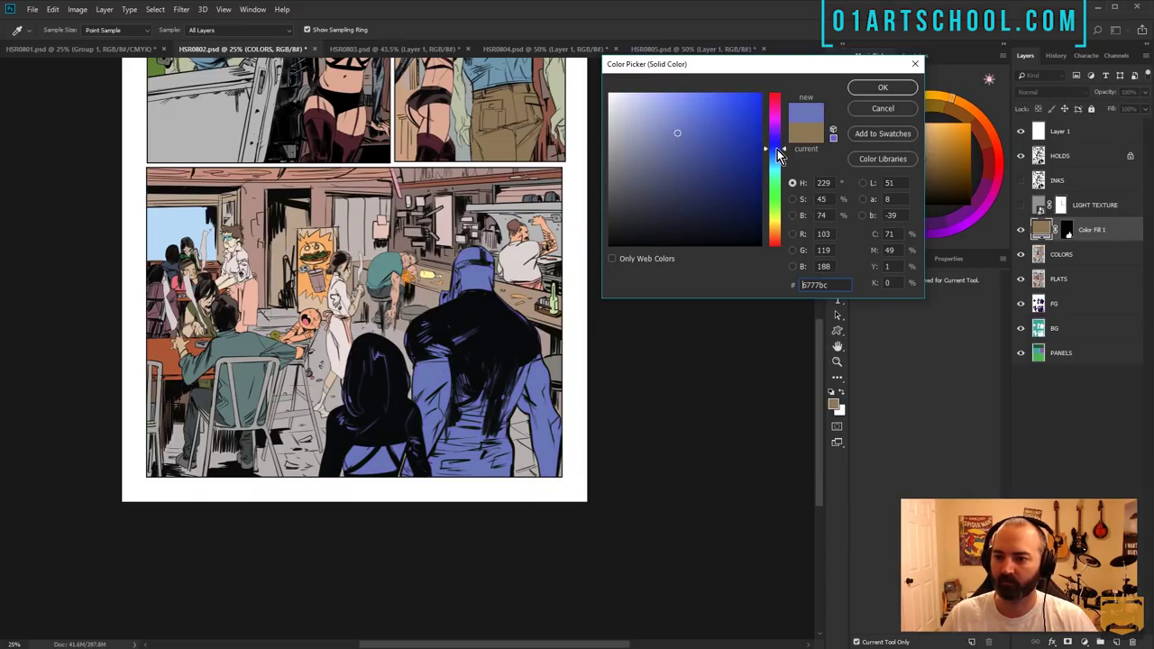
{"action": "left_click_drag", "start_coordinate": [682, 129], "coordinate": [694, 128]}
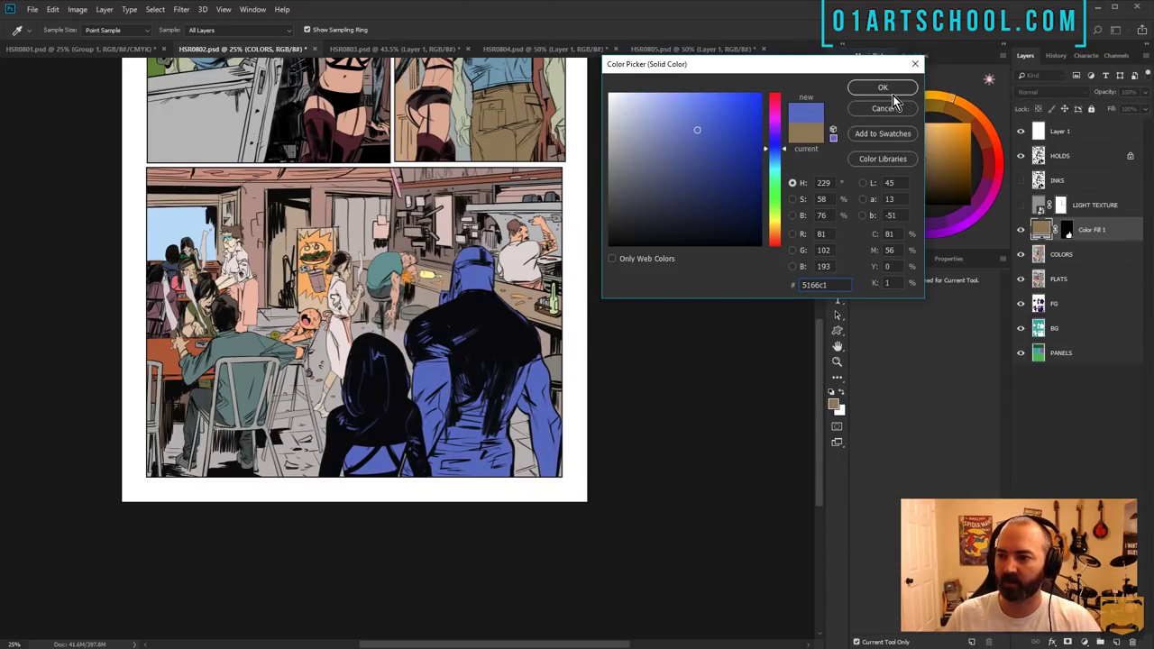
{"action": "left_click", "coordinate": [883, 88]}
{"action": "left_click", "coordinate": [1145, 92]}
{"action": "mouse_move", "coordinate": [1140, 110]}
{"action": "left_mouse_down"}
{"action": "mouse_move", "coordinate": [1116, 131]}
{"action": "mouse_move", "coordinate": [1149, 106]}
{"action": "mouse_move", "coordinate": [1128, 110]}
{"action": "left_mouse_up"}
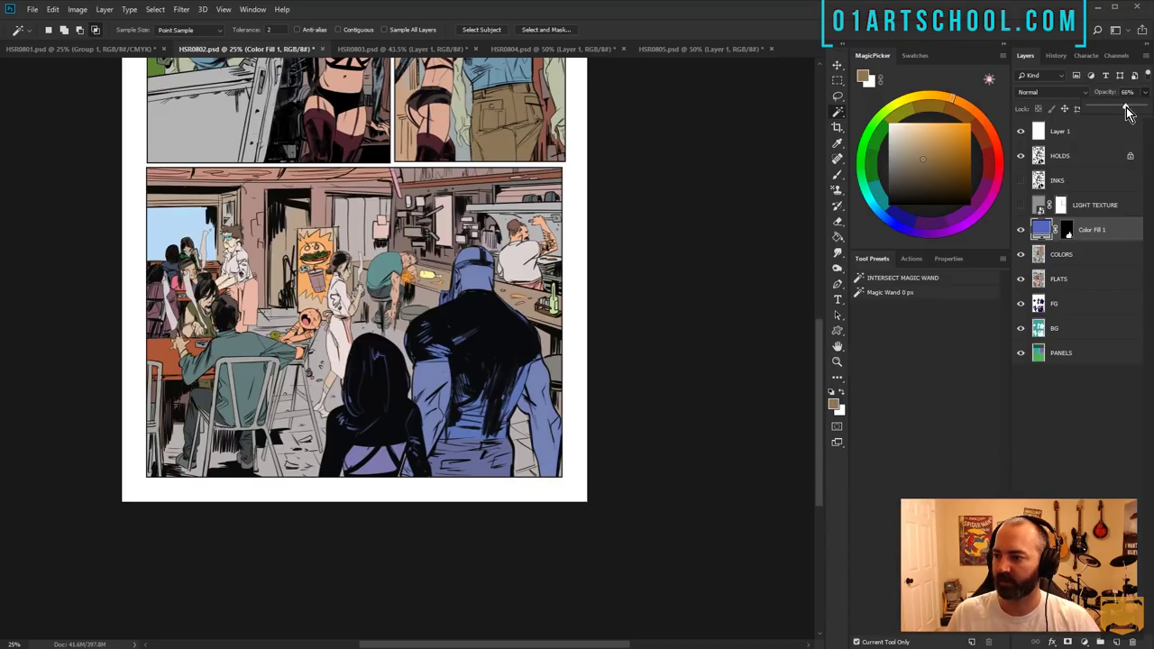
{"action": "key", "text": "l"}
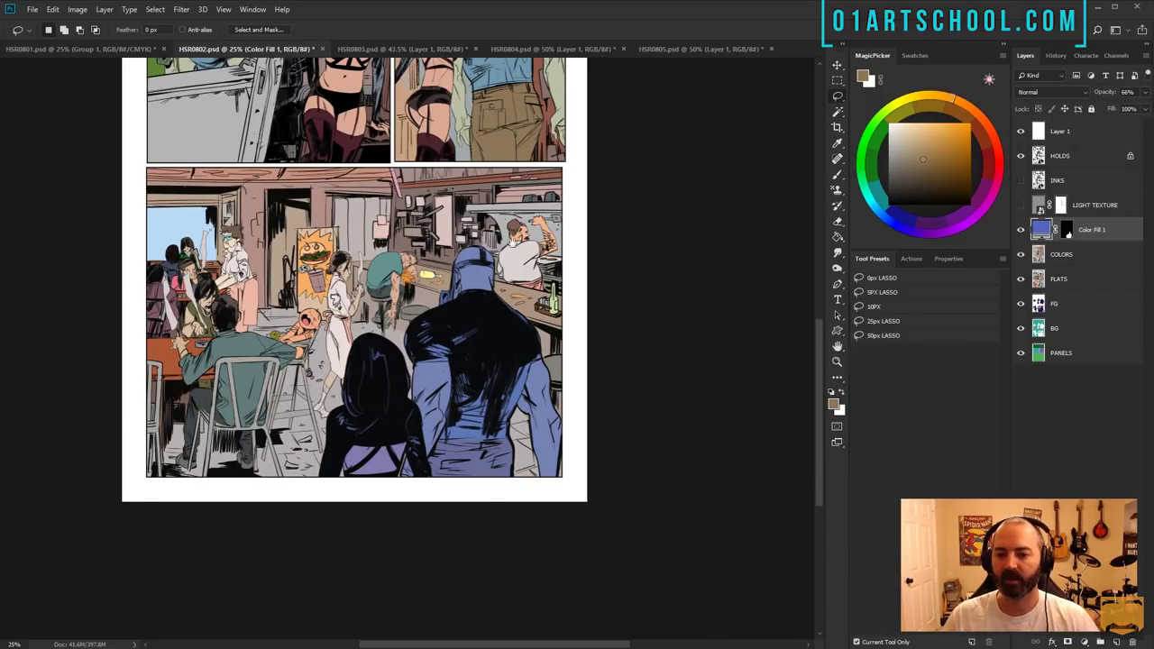
- Select the top and middle comic panels by their flat colours on the PANELS layer
{"action": "scroll", "coordinate": [529, 301], "scroll_direction": "up", "scroll_amount": 5}
{"action": "left_click_drag", "start_coordinate": [494, 242], "coordinate": [492, 267]}
{"action": "left_click", "coordinate": [1056, 352]}
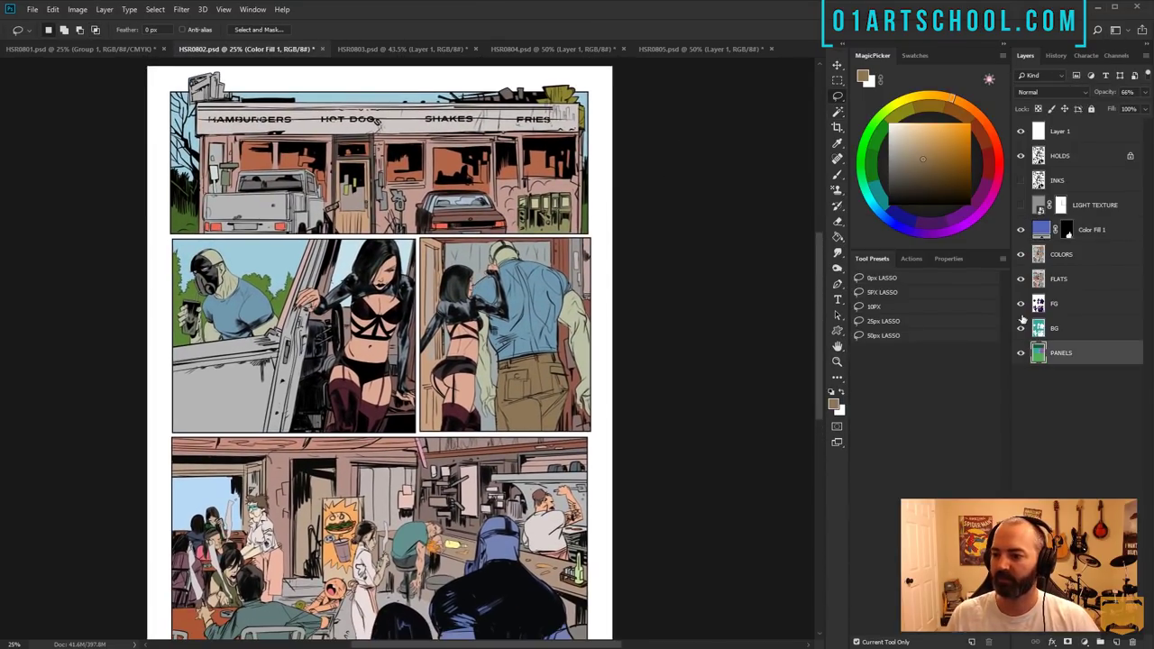
{"action": "key", "text": "w"}
{"action": "left_click", "coordinate": [414, 156]}
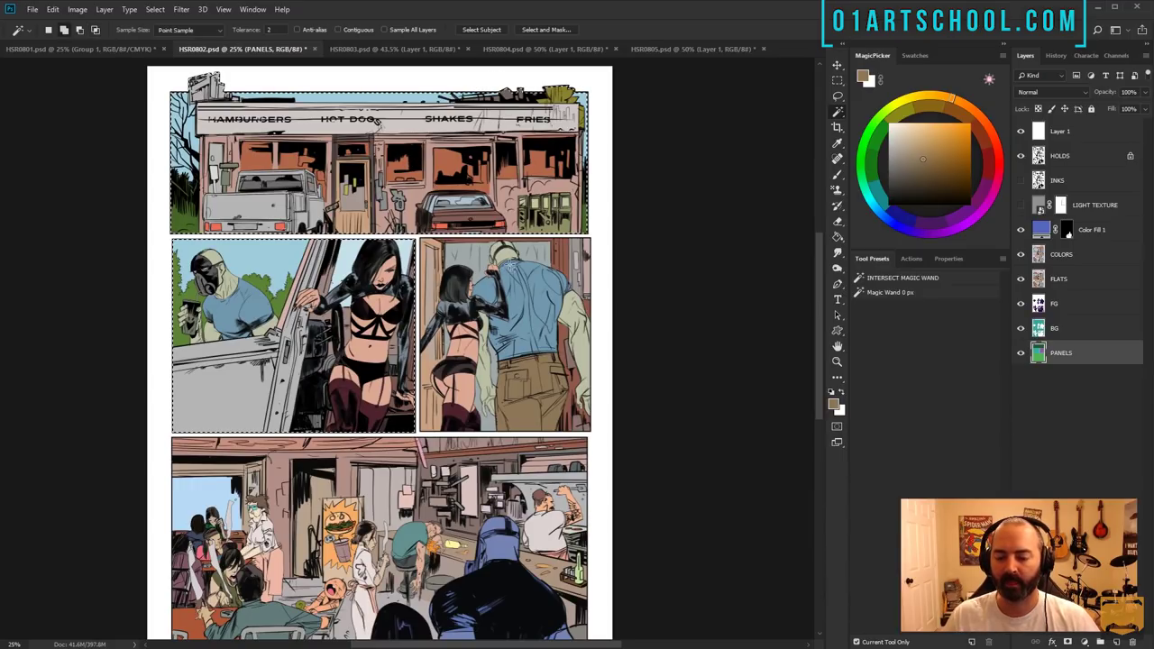
{"action": "key", "text": "l"}
- Isolate the Color Fill 1 layer in HSR0801, take its light cyan as the foreground colour and return to HSR0802
{"action": "left_click", "coordinate": [95, 48]}
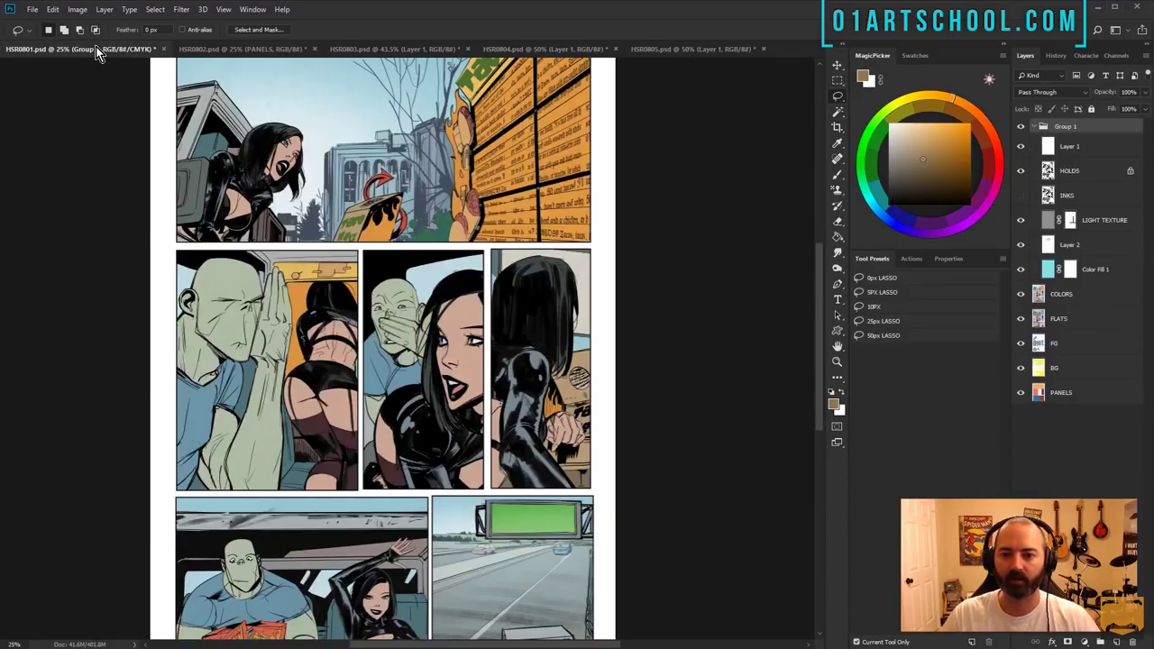
{"action": "left_click", "coordinate": [1047, 269]}
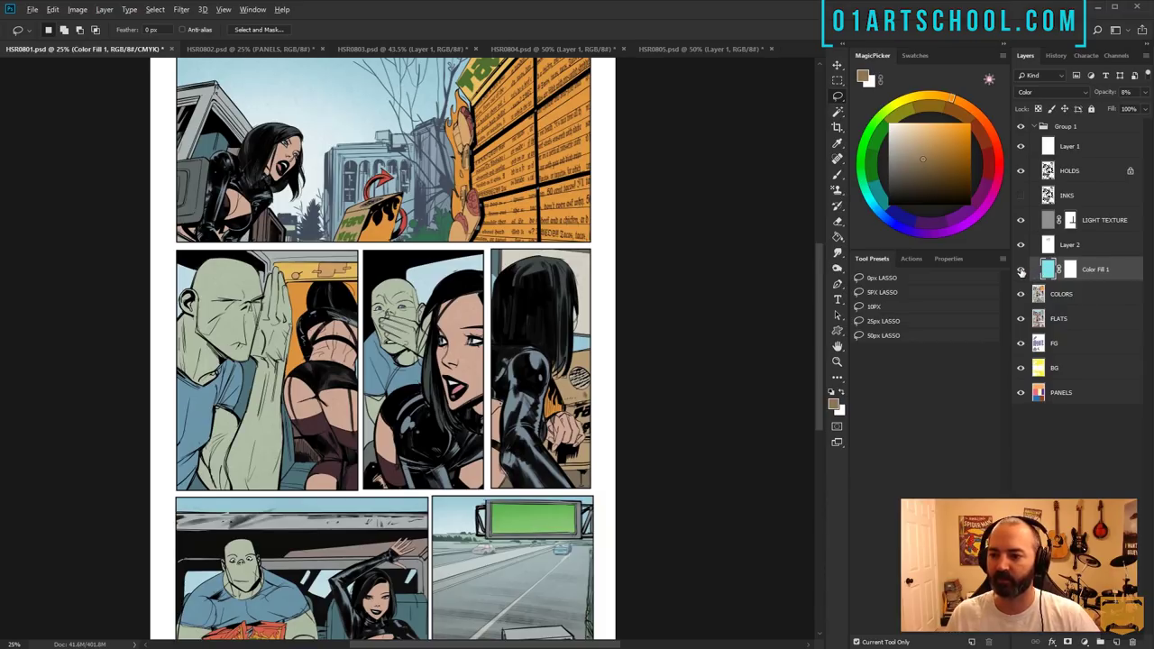
{"action": "left_click", "coordinate": [1020, 272], "text": "alt"}
{"action": "key", "text": "b"}
{"action": "left_click", "coordinate": [957, 174]}
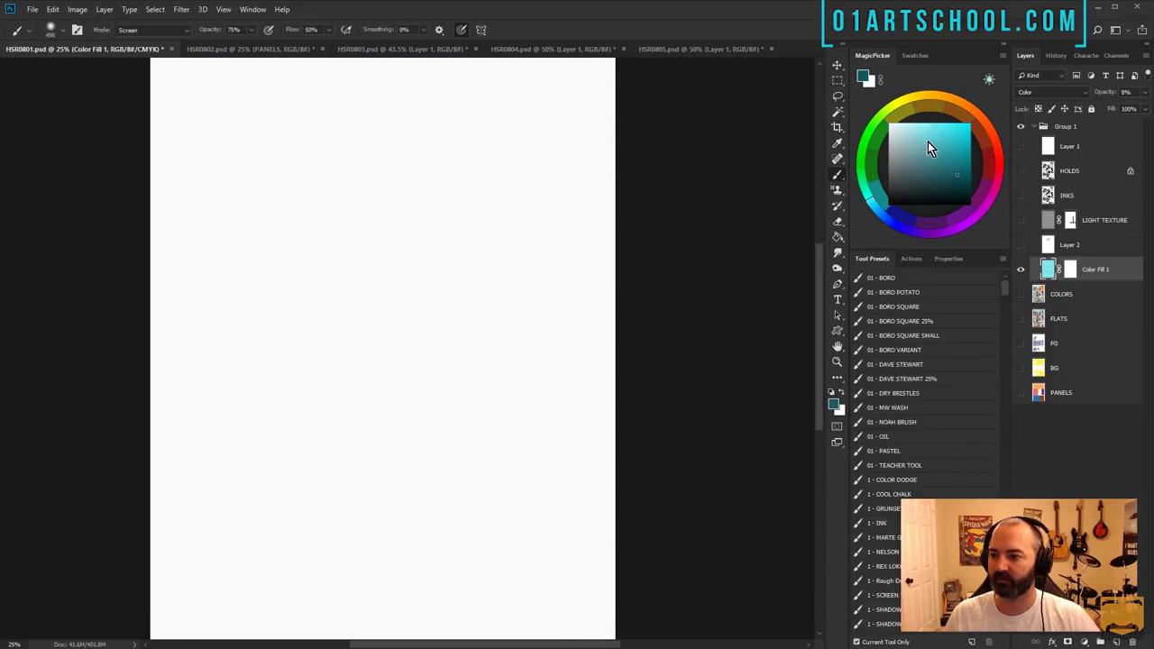
{"action": "double_click", "coordinate": [1048, 272]}
{"action": "left_click", "coordinate": [256, 50]}
- Subtract the grey wall behind the couple in the middle-right panel from the selection using FLATS, and check it in Quick Mask
{"action": "key", "text": "w"}
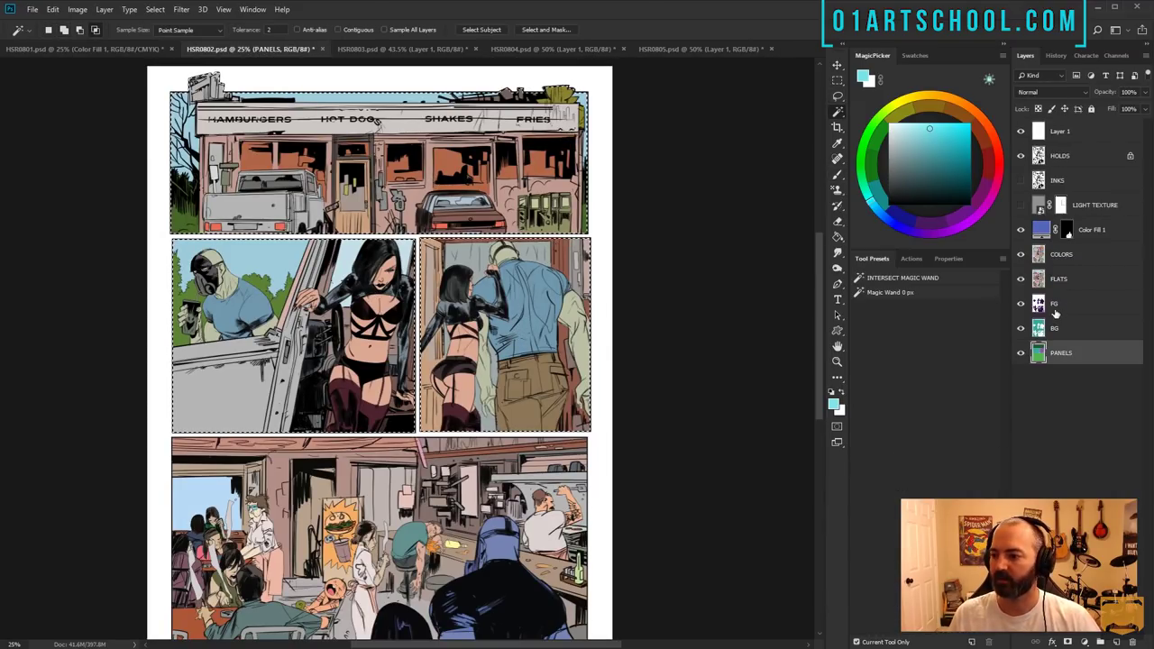
{"action": "left_click", "coordinate": [1051, 279]}
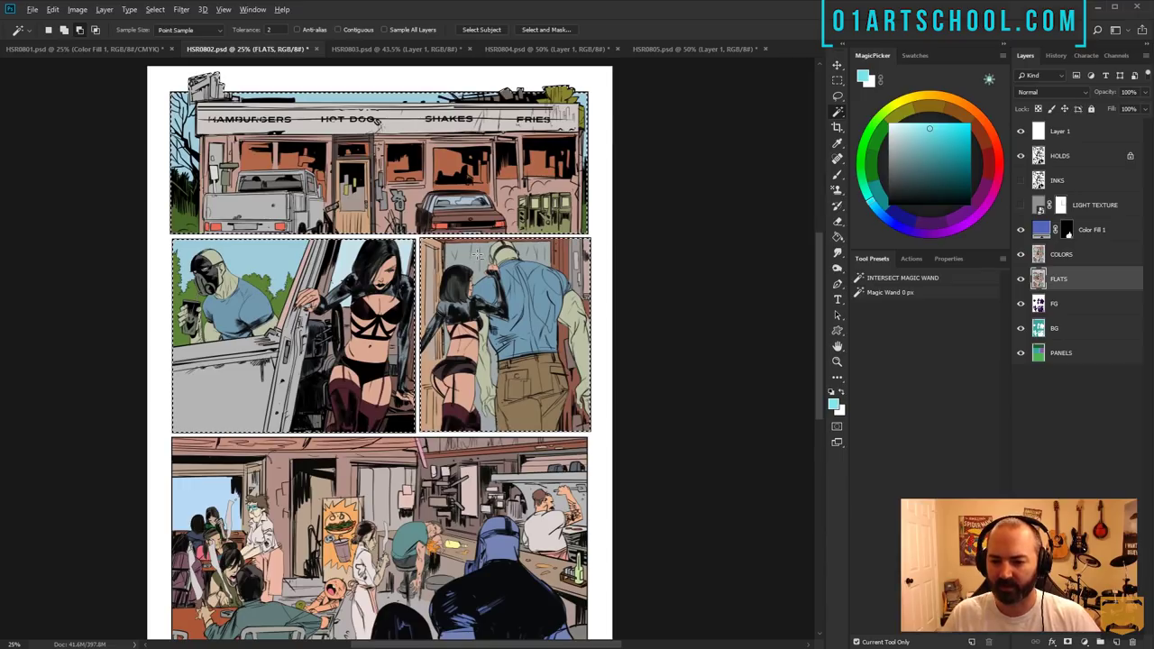
{"action": "key", "text": "q"}
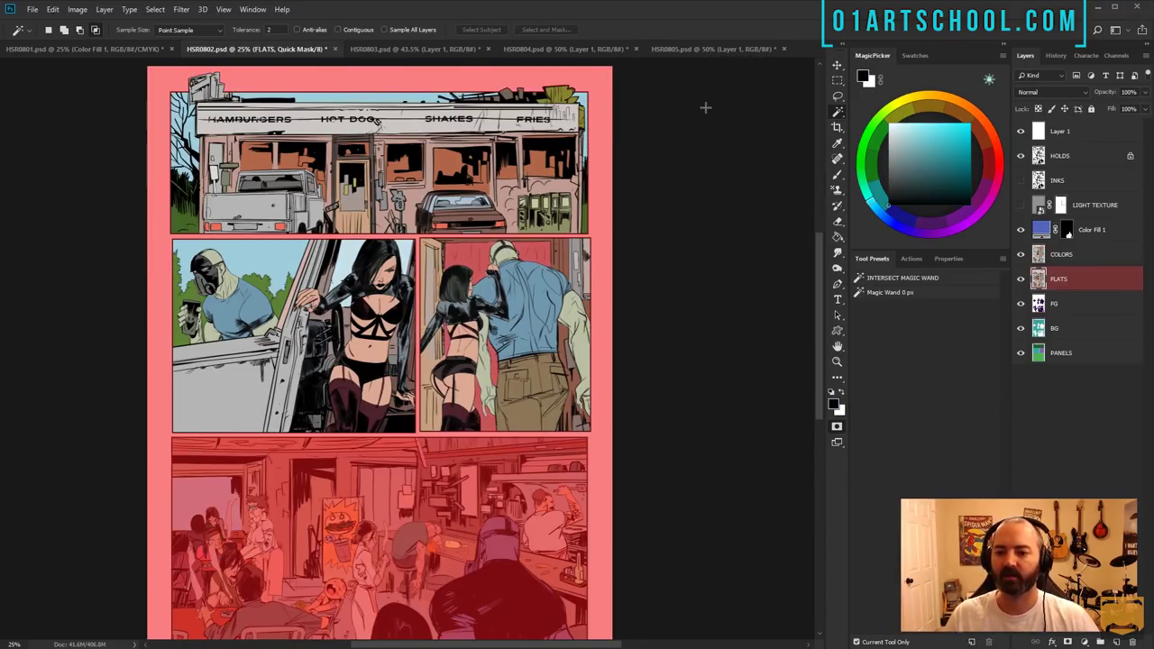
{"action": "key", "text": "q"}
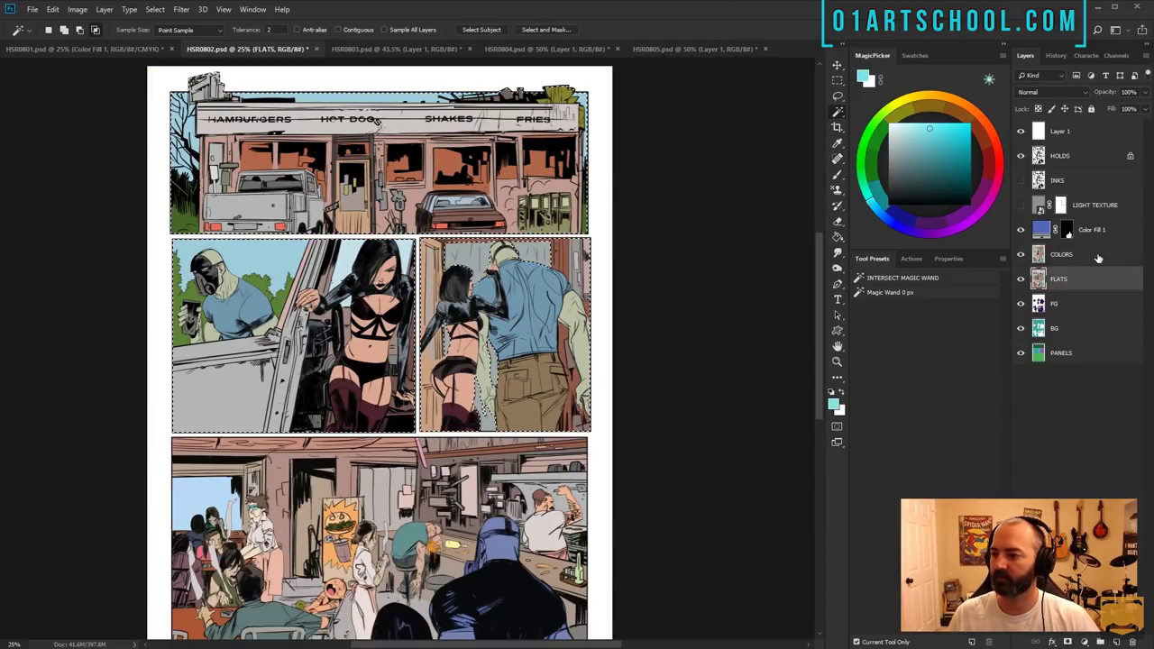
- Add a new layer above COLORS and fill the selected panel areas with light cyan
{"action": "left_click", "coordinate": [1138, 254]}
{"action": "left_click", "coordinate": [1116, 642]}
{"action": "key", "text": "g"}
{"action": "left_click", "coordinate": [534, 307]}
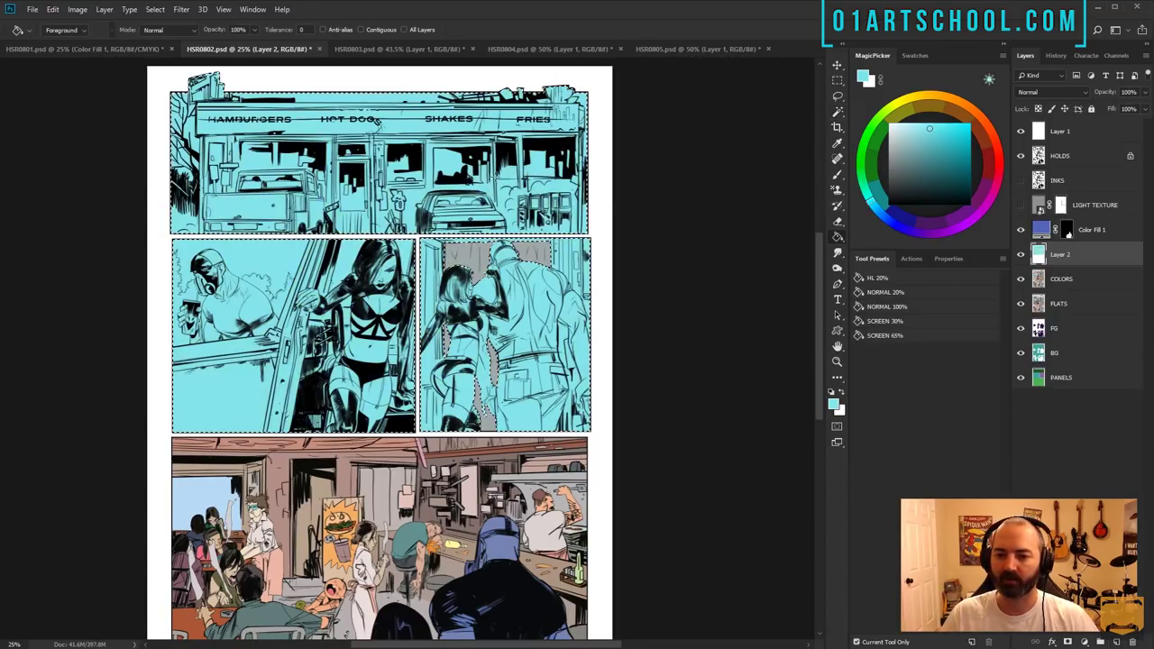
- Set the cyan layer to the Color blend mode at 9% opacity and clear the selection
{"action": "left_click", "coordinate": [1053, 92]}
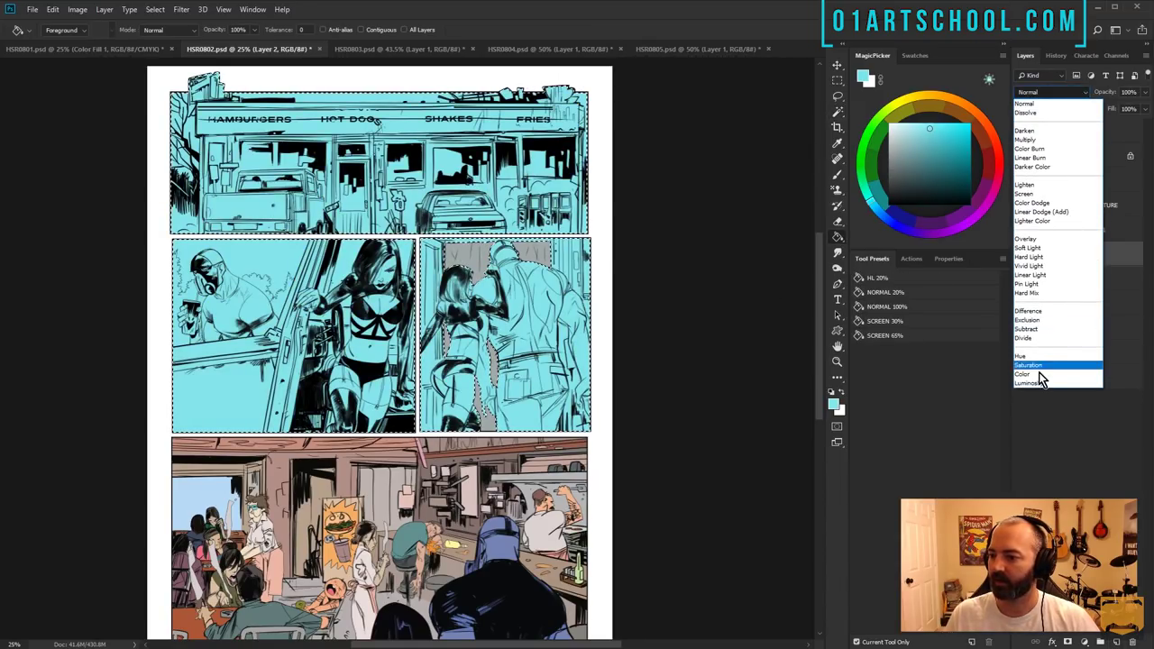
{"action": "left_click", "coordinate": [1046, 376]}
{"action": "left_click", "coordinate": [1145, 92]}
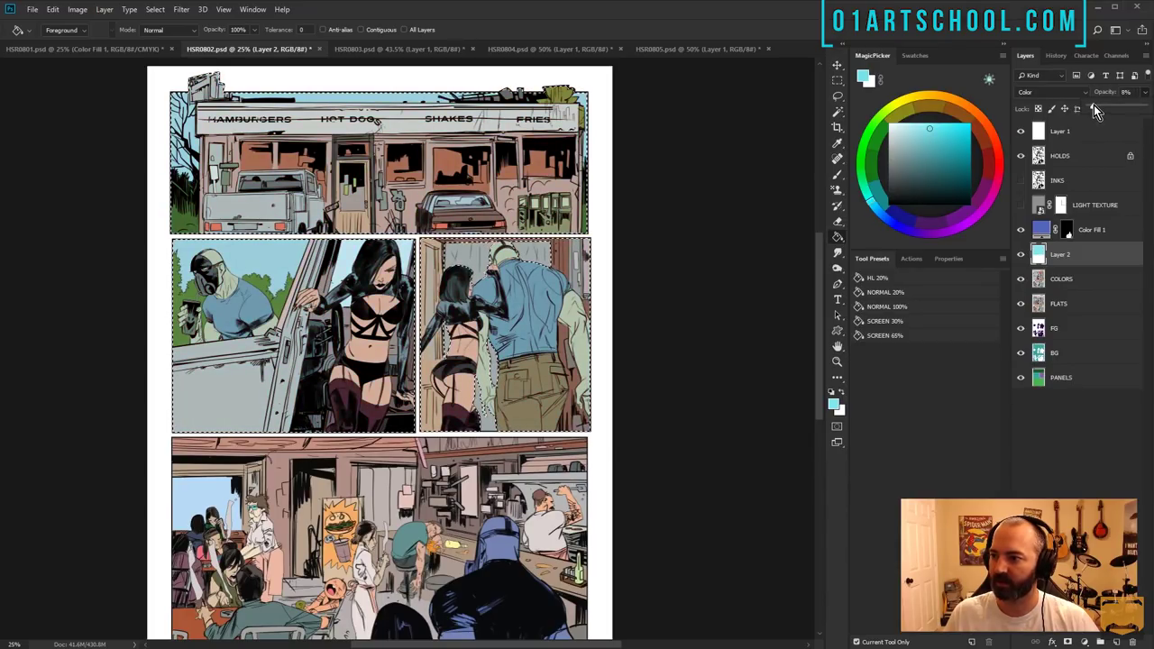
{"action": "left_click_drag", "start_coordinate": [1094, 105], "coordinate": [1095, 105]}
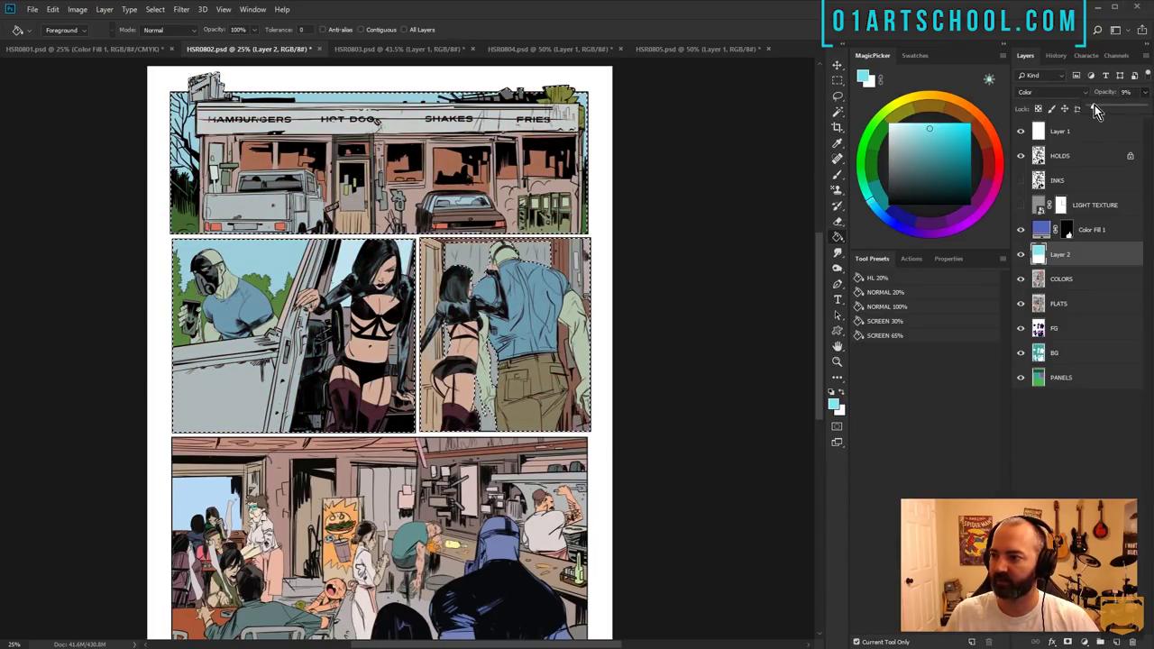
{"action": "left_click", "coordinate": [837, 96]}
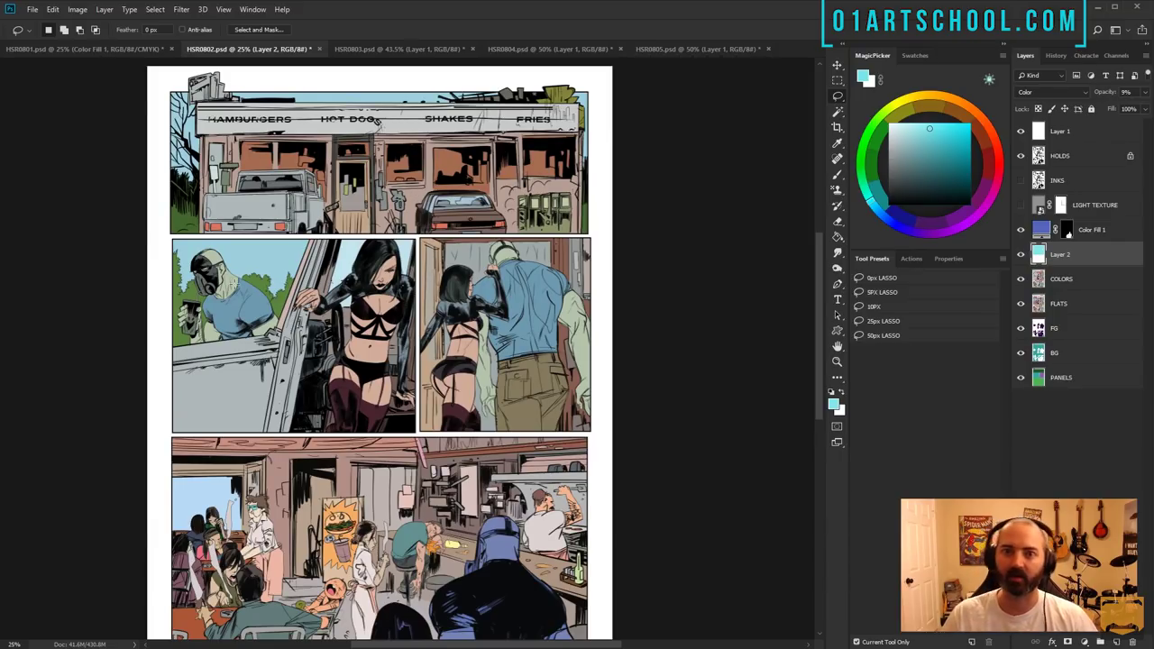
- Select the bottom diner panel's area from the PANELS layer with the Magic Wand
{"action": "left_click_drag", "start_coordinate": [465, 420], "coordinate": [454, 231]}
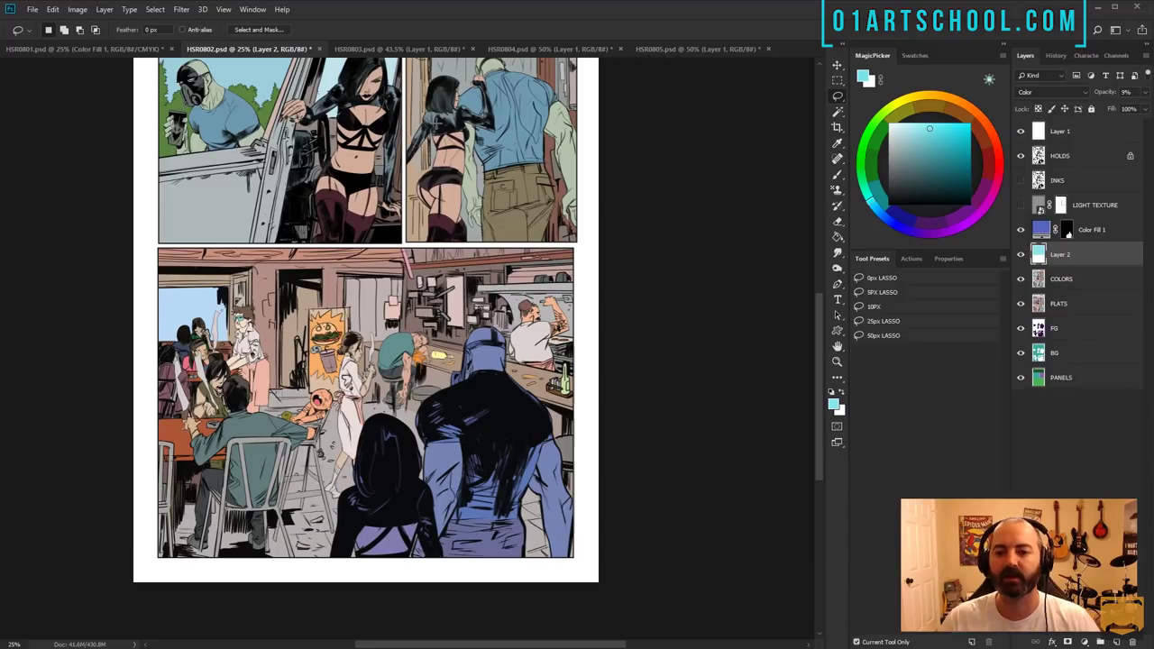
{"action": "left_click_drag", "start_coordinate": [464, 164], "coordinate": [493, 379]}
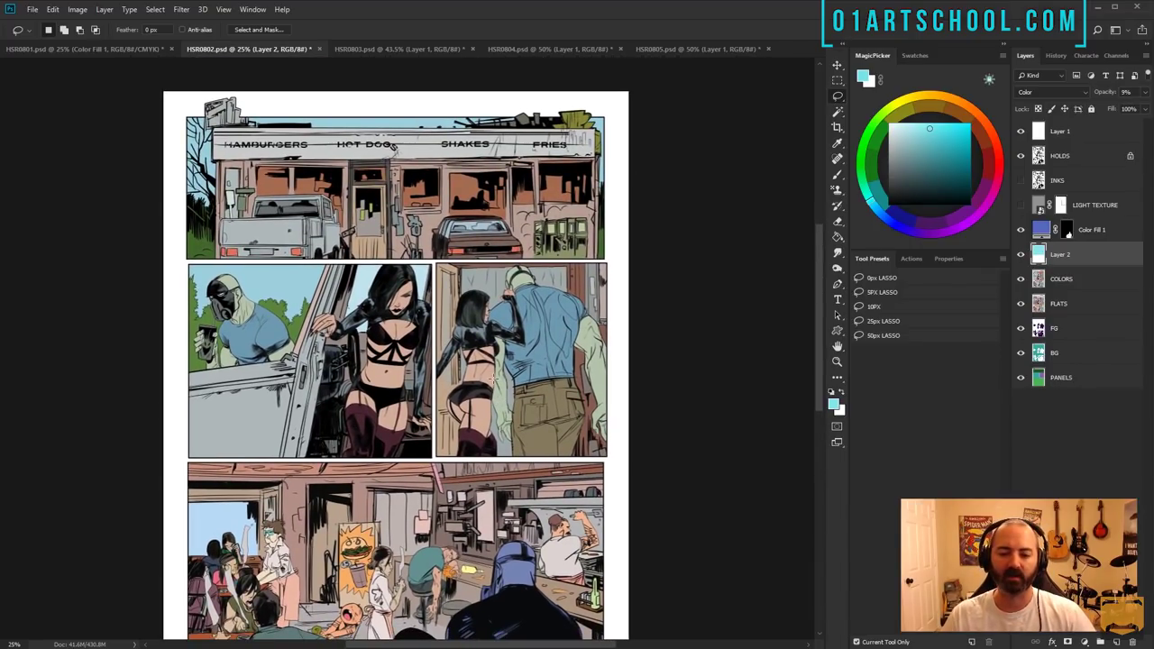
{"action": "left_click_drag", "start_coordinate": [458, 300], "coordinate": [435, 134]}
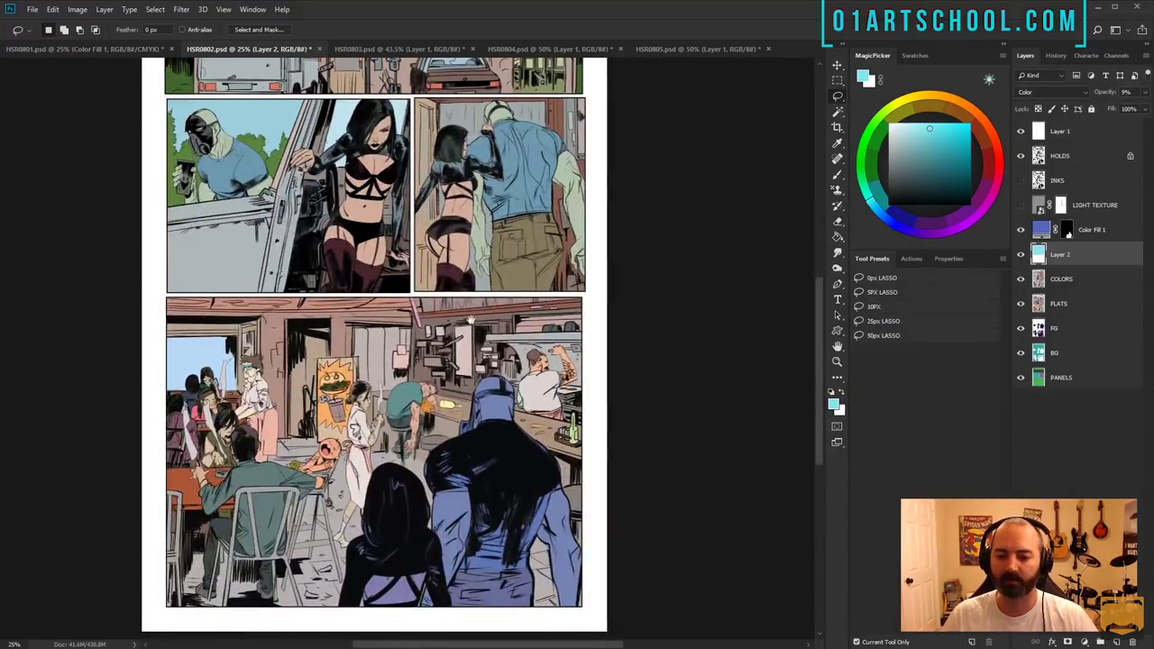
{"action": "left_click_drag", "start_coordinate": [356, 409], "coordinate": [356, 330]}
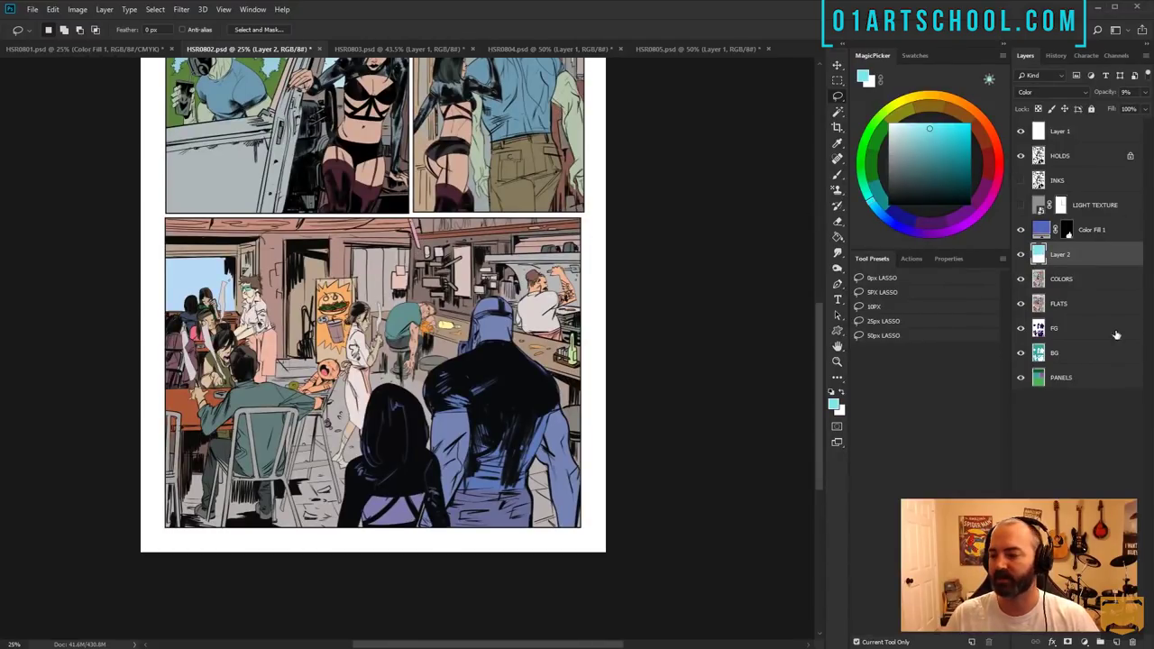
{"action": "left_click", "coordinate": [1049, 380]}
{"action": "key", "text": "w"}
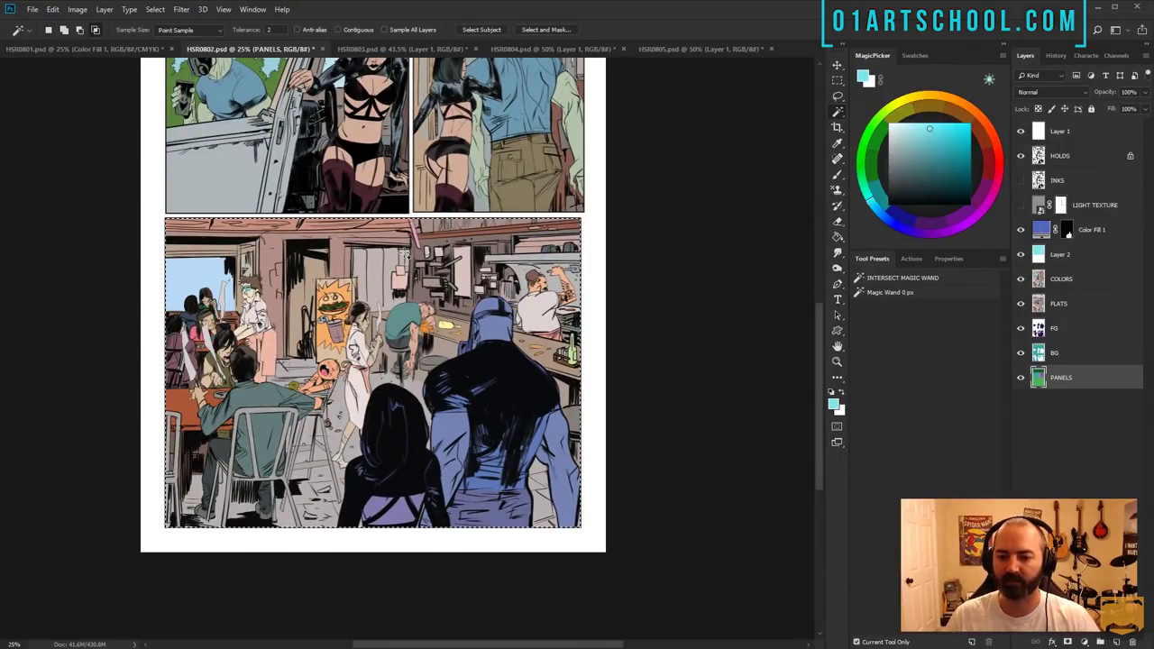
{"action": "left_click", "coordinate": [404, 252]}
- Subtract the two foreground figures from the panel selection using the Color Fill 1 mask, and check it in Quick Mask
{"action": "left_click", "coordinate": [1085, 236]}
{"action": "left_click", "coordinate": [570, 254]}
{"action": "left_click", "coordinate": [569, 250]}
{"action": "left_click", "coordinate": [1069, 232]}
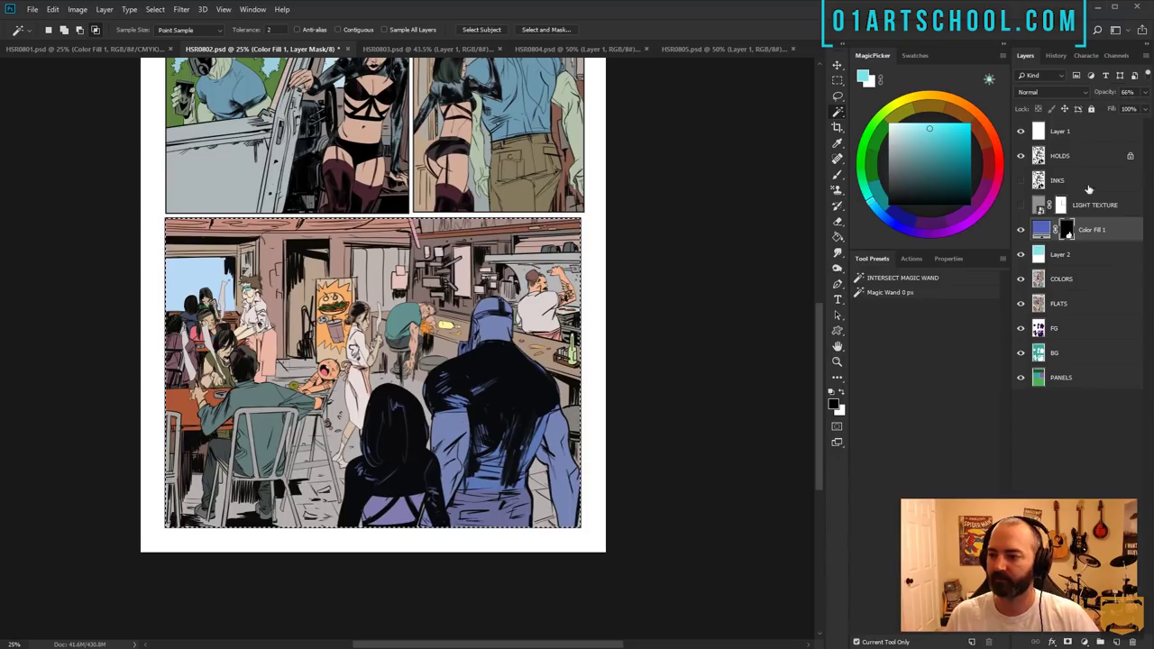
{"action": "left_click", "coordinate": [1072, 233], "text": "ctrl+alt"}
{"action": "key", "text": "q"}
{"action": "key", "text": "q"}
- Add a new layer above Layer 2 and fill the selected diner background with orange
{"action": "left_click", "coordinate": [1060, 255]}
{"action": "key", "text": "ctrl+shift+alt+n"}
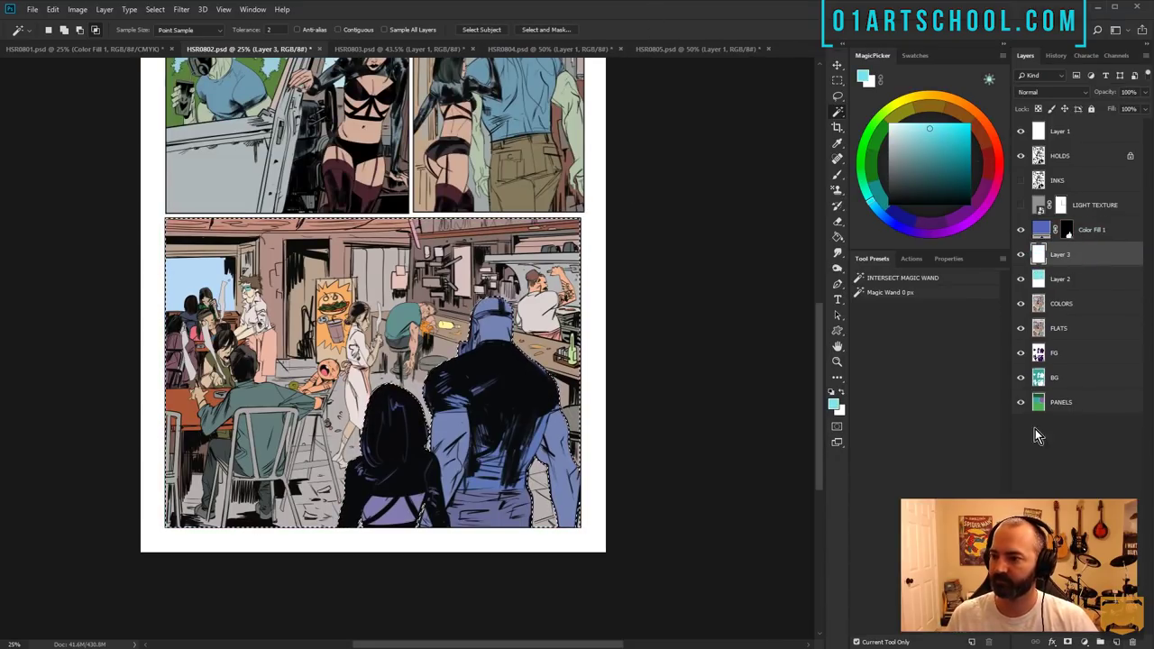
{"action": "key", "text": "g"}
{"action": "left_click", "coordinate": [566, 256]}
- Set the orange layer to the Color blend mode at 51% opacity
{"action": "left_click", "coordinate": [1052, 92]}
{"action": "left_click", "coordinate": [1039, 378]}
{"action": "left_click", "coordinate": [1145, 92]}
{"action": "left_click_drag", "start_coordinate": [1144, 107], "coordinate": [1117, 106]}
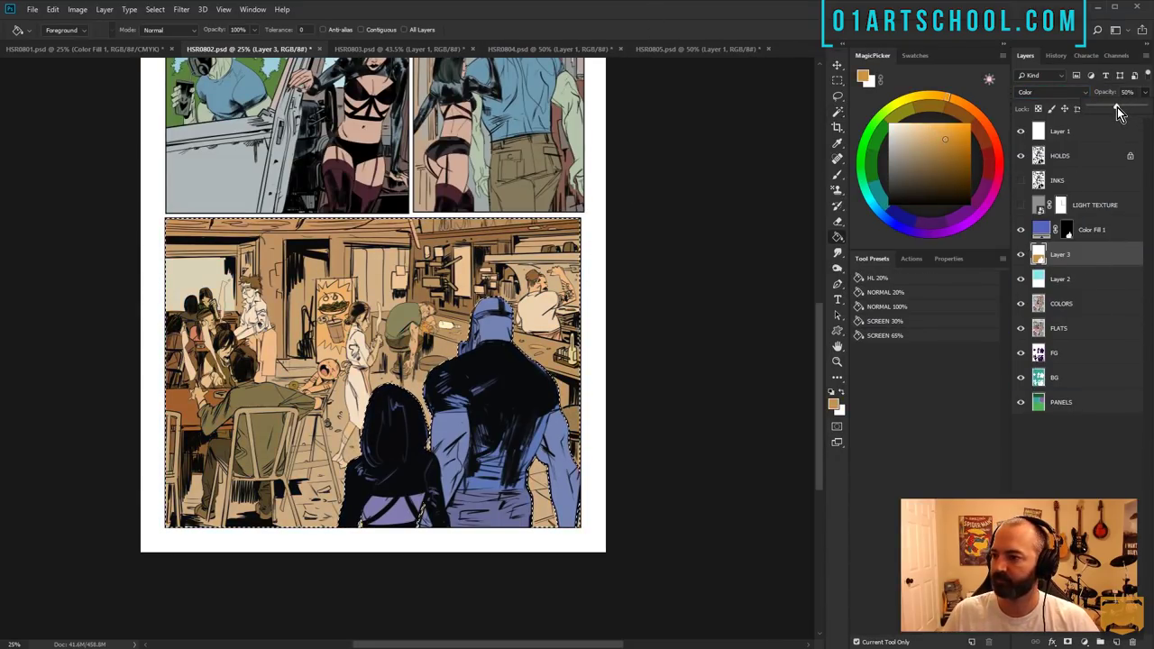
- Shift the orange layer's hue toward yellow-green and lower its saturation with Hue/Saturation, and clear the selection
{"action": "key", "text": "ctrl+u"}
{"action": "left_click_drag", "start_coordinate": [675, 236], "coordinate": [696, 237]}
{"action": "left_click_drag", "start_coordinate": [675, 267], "coordinate": [651, 267]}
{"action": "left_click", "coordinate": [811, 177]}
{"action": "key", "text": "ctrl+d"}
{"action": "key", "text": "l"}
{"action": "left_click_drag", "start_coordinate": [614, 158], "coordinate": [611, 325]}
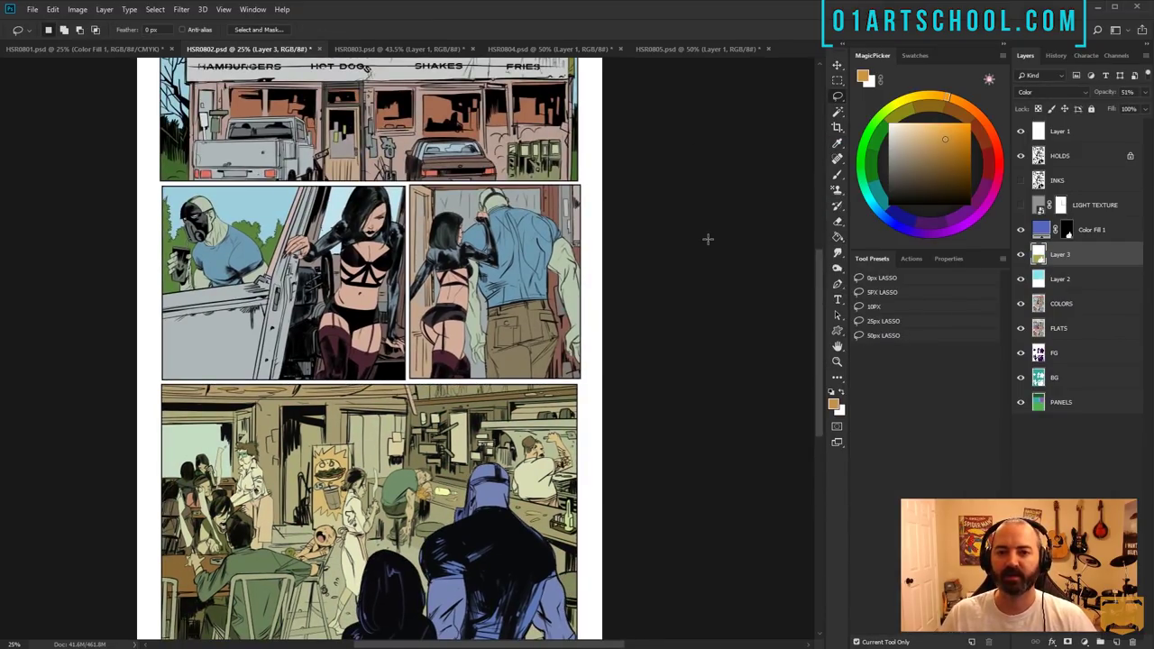
{"action": "left_click_drag", "start_coordinate": [622, 269], "coordinate": [627, 174]}
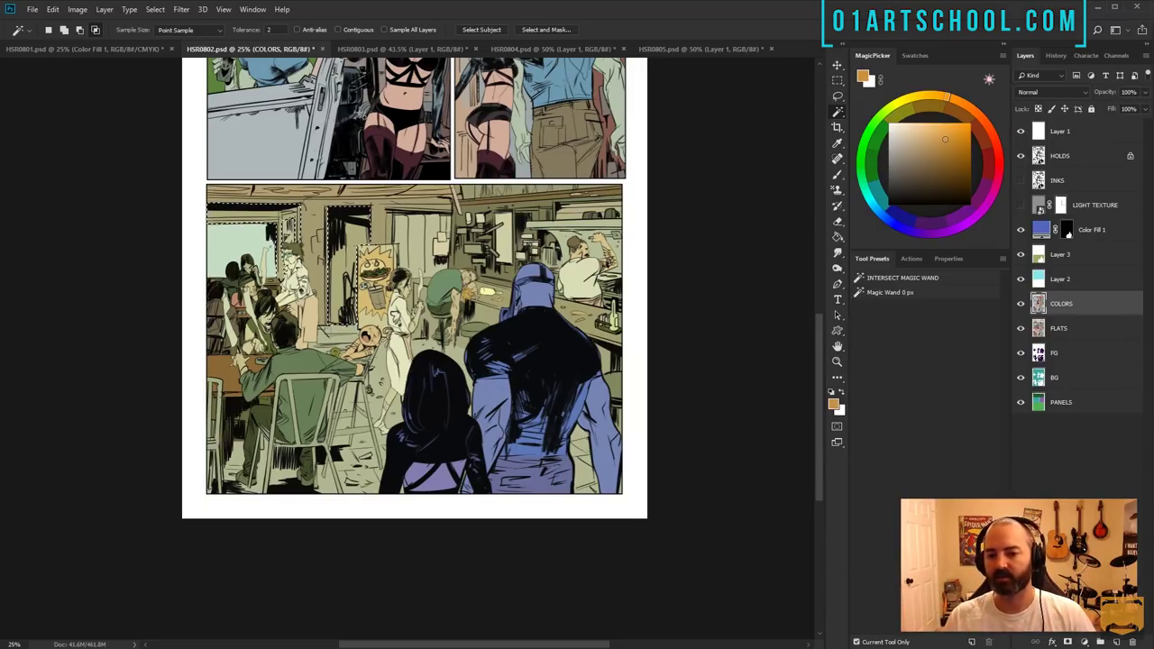
- Darken the planked back wall of the diner on COLORS with Hue/Saturation at a lightness of -13, and clear the selection
{"action": "key", "text": "ctrl+u"}
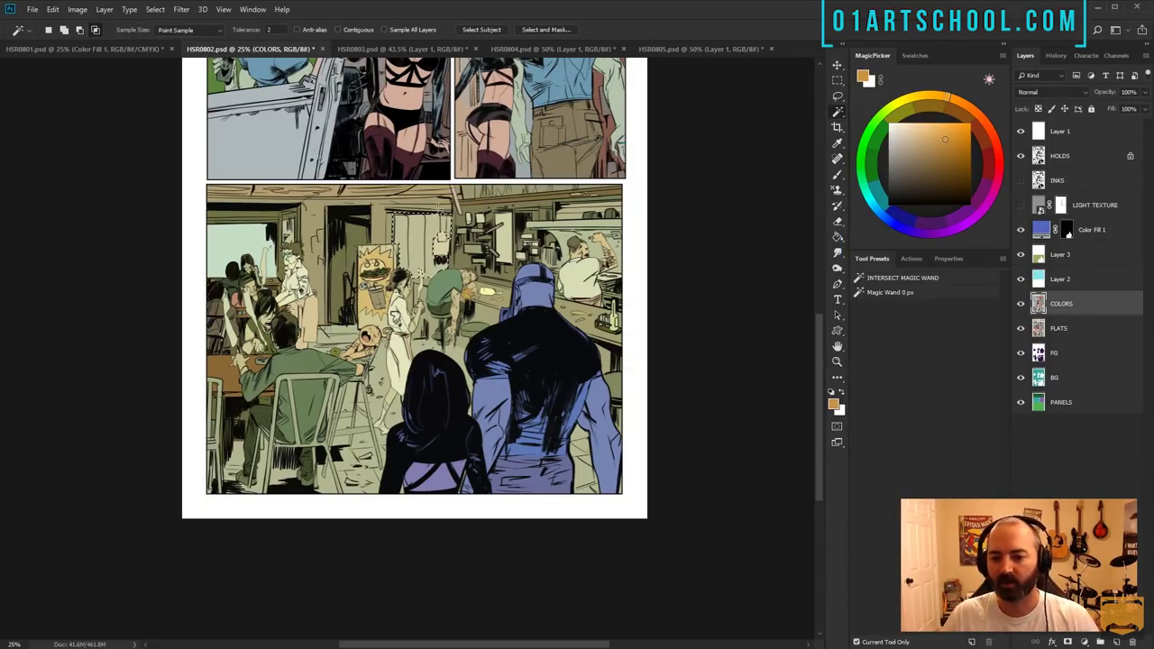
{"action": "left_click", "coordinate": [439, 213]}
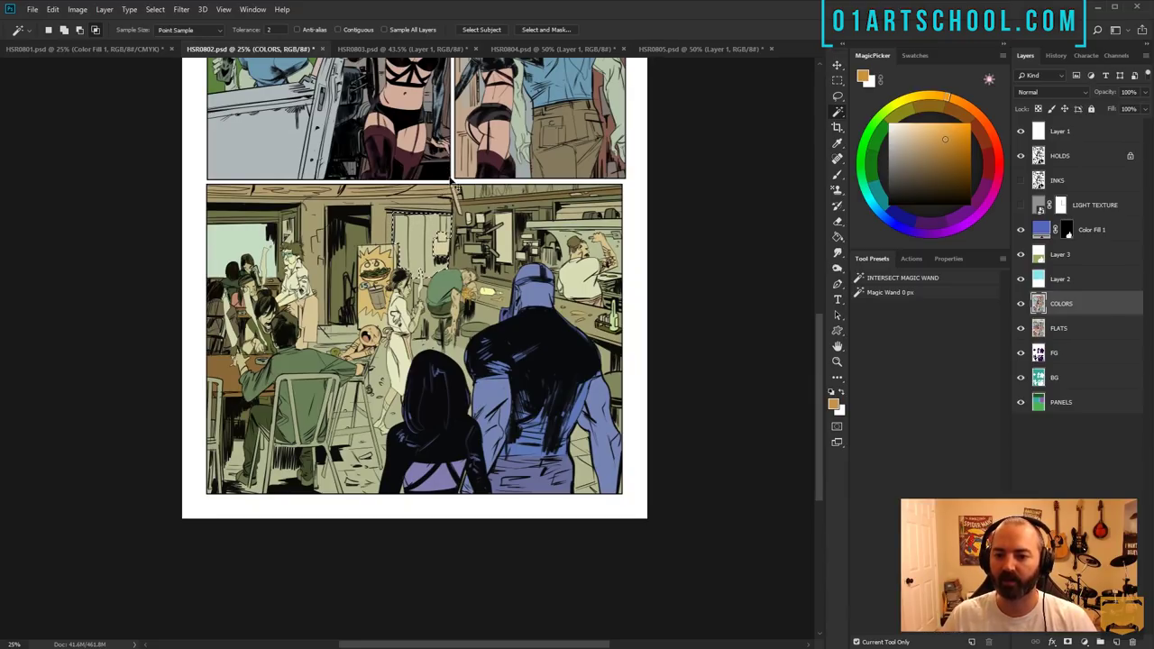
{"action": "key", "text": "ctrl+u"}
{"action": "mouse_move", "coordinate": [703, 296]}
{"action": "left_mouse_down"}
{"action": "mouse_move", "coordinate": [652, 297]}
{"action": "mouse_move", "coordinate": [669, 302]}
{"action": "left_mouse_up"}
{"action": "left_click", "coordinate": [810, 173]}
{"action": "left_click", "coordinate": [838, 361]}
{"action": "key", "text": "ctrl+u"}
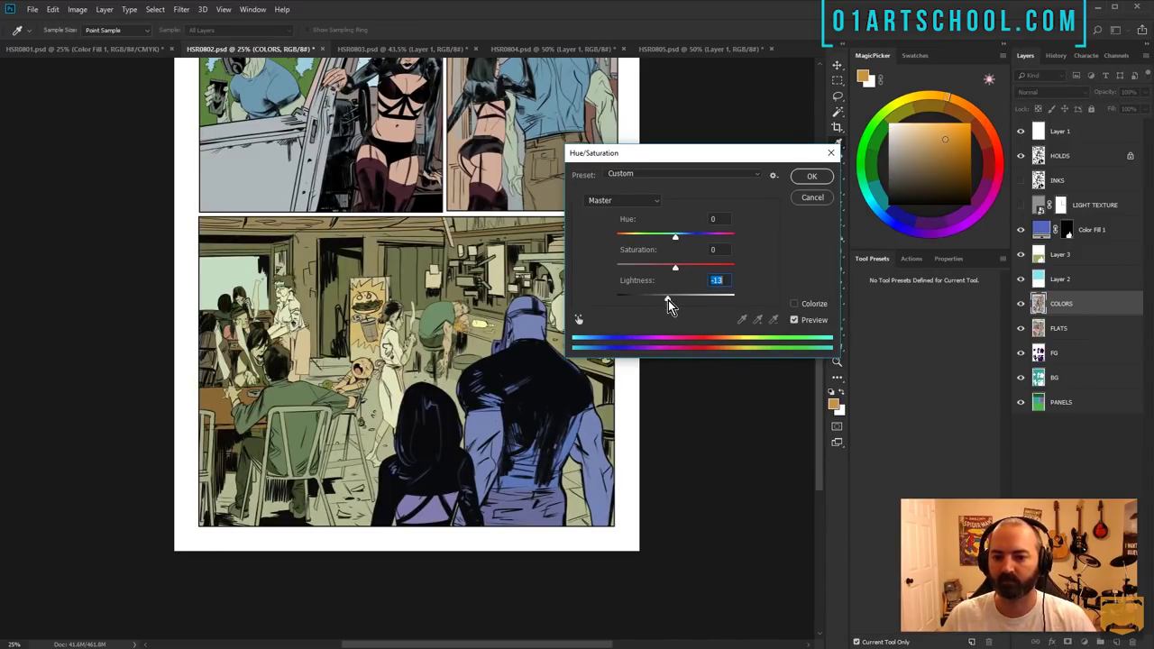
{"action": "left_click", "coordinate": [810, 174]}
{"action": "key", "text": "ctrl+d"}
{"action": "key", "text": "l"}
- Lower the lightness of another diner background area on COLORS with Hue/Saturation, and clear the selection
{"action": "key", "text": "w"}
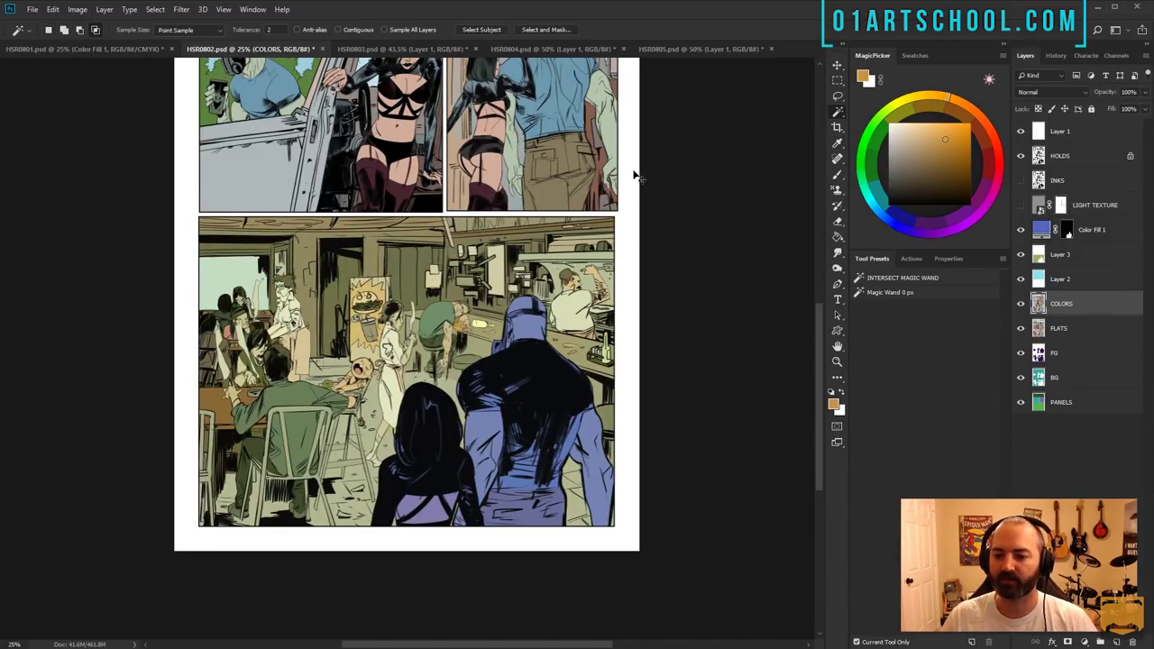
{"action": "key", "text": "ctrl+u"}
{"action": "left_click_drag", "start_coordinate": [676, 299], "coordinate": [650, 298]}
{"action": "left_click_drag", "start_coordinate": [720, 154], "coordinate": [809, 129]}
{"action": "left_click", "coordinate": [900, 151]}
{"action": "key", "text": "ctrl+d"}
{"action": "key", "text": "l"}
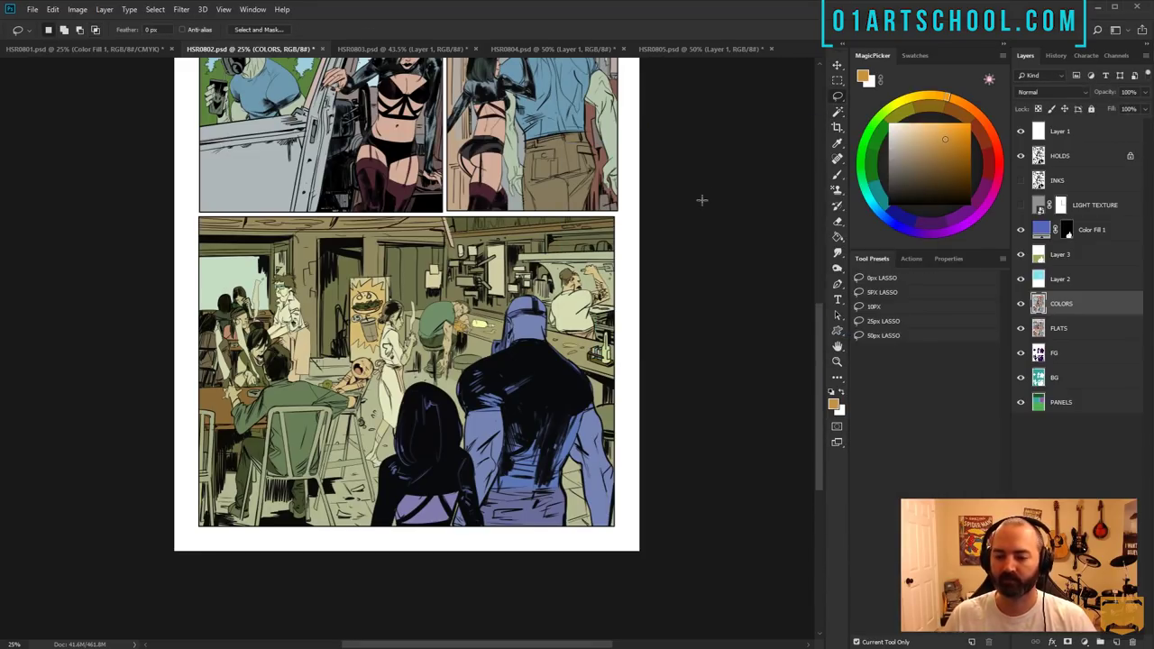
- Examine the diner patrons up close and compare the palette with page HSR0801
{"action": "scroll", "coordinate": [258, 328], "scroll_direction": "up", "scroll_amount": 2}
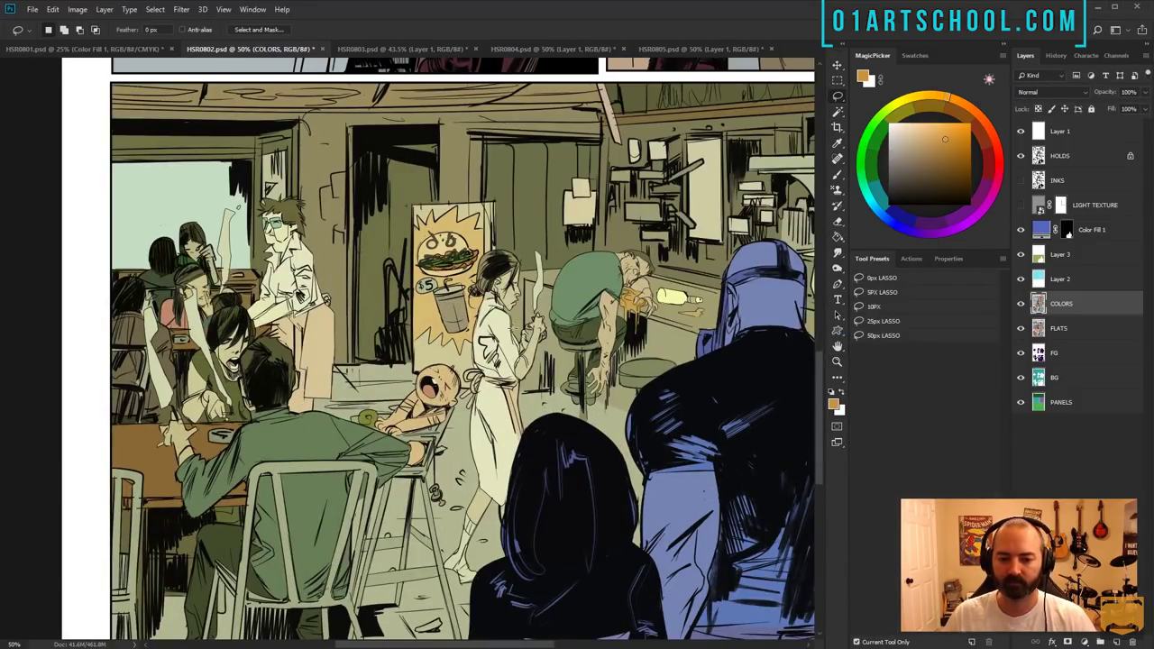
{"action": "key", "text": "ctrl+space"}
{"action": "left_click", "coordinate": [311, 390]}
{"action": "left_click_drag", "start_coordinate": [411, 348], "coordinate": [428, 307]}
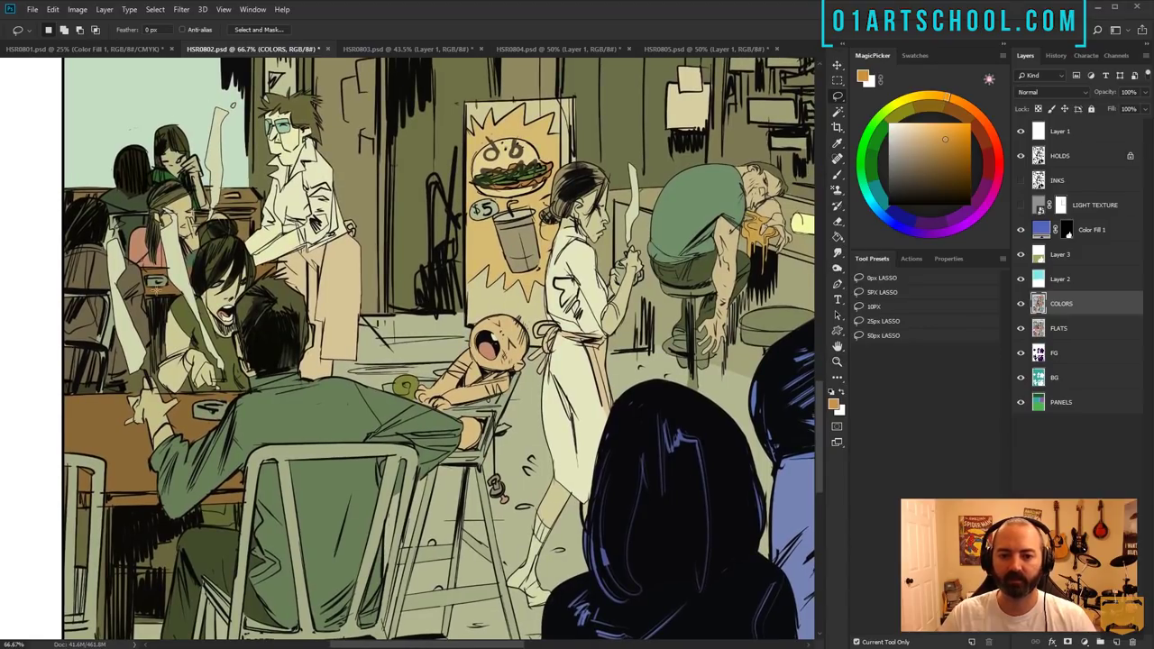
{"action": "key", "text": "b"}
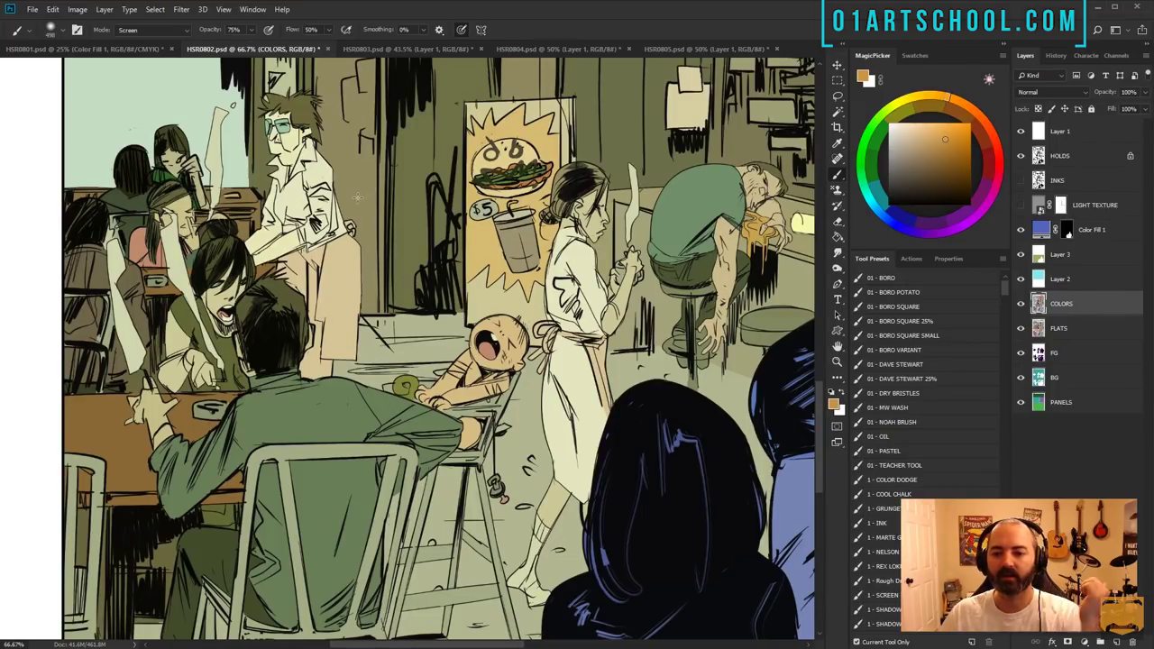
{"action": "left_click", "coordinate": [143, 45]}
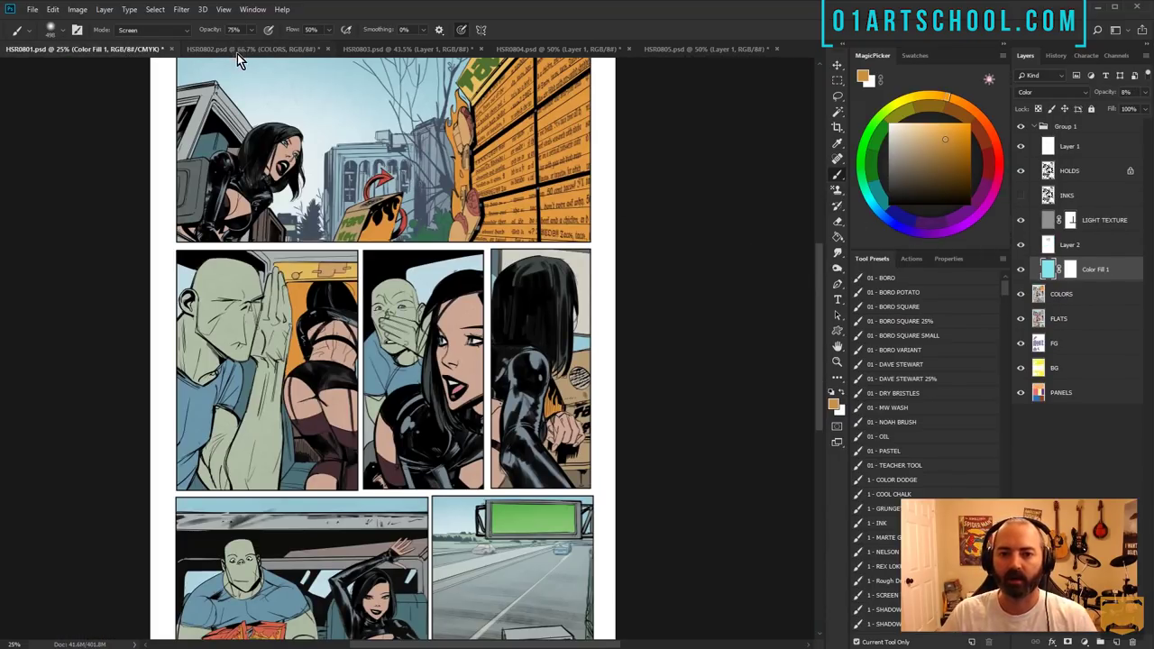
{"action": "left_click", "coordinate": [237, 48]}
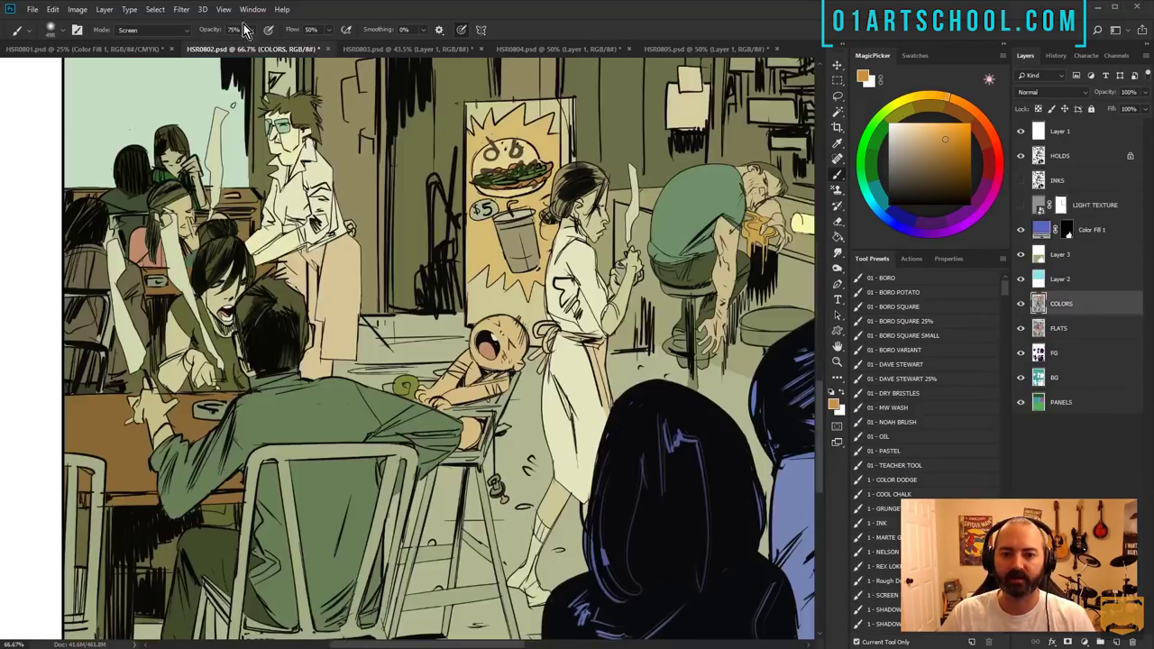
- Select the group of seated patrons near the diner window on COLORS, and check the selection in Quick Mask
{"action": "key", "text": "l"}
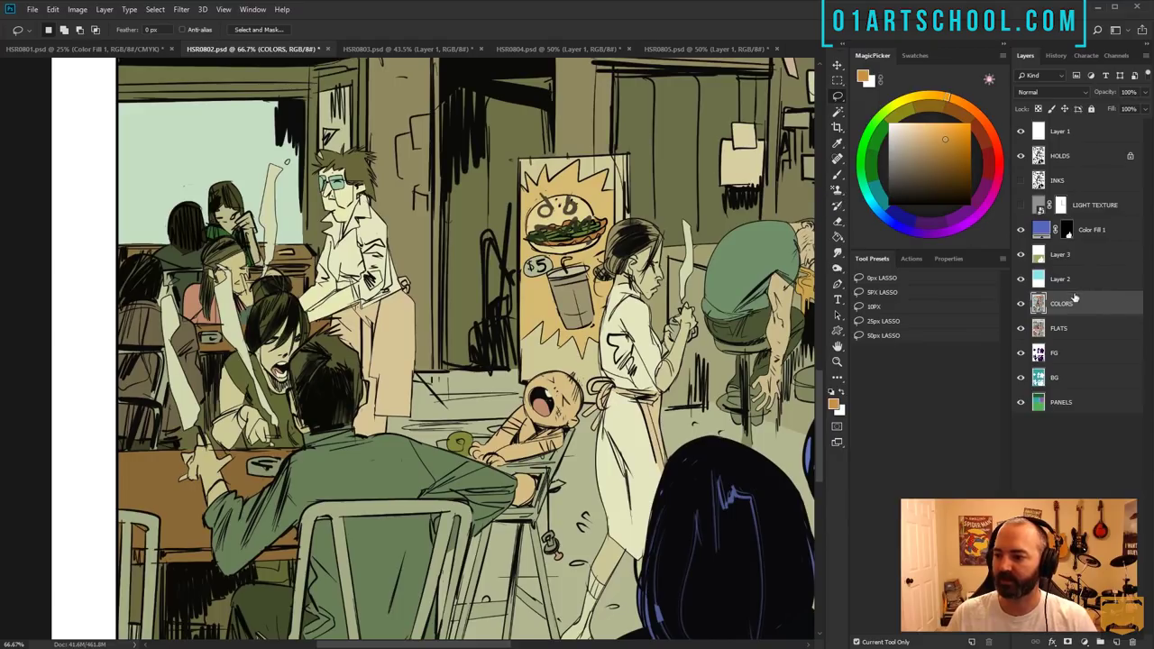
{"action": "key", "text": "w"}
{"action": "left_click", "coordinate": [188, 231], "text": "shift"}
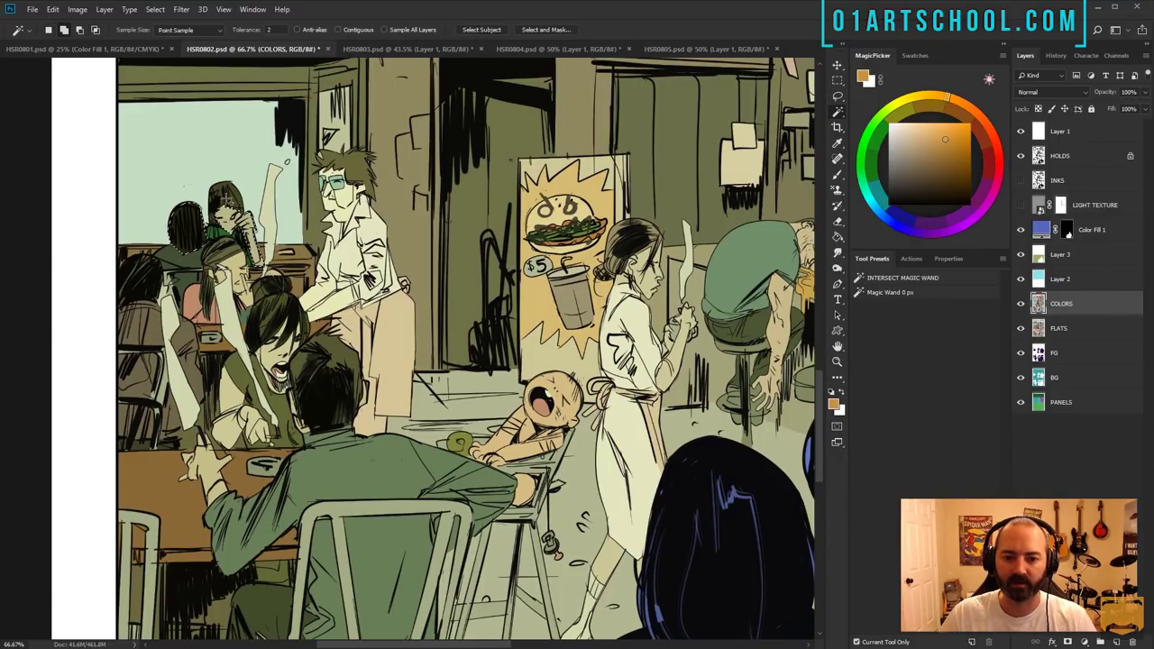
{"action": "left_click", "coordinate": [225, 200], "text": "shift"}
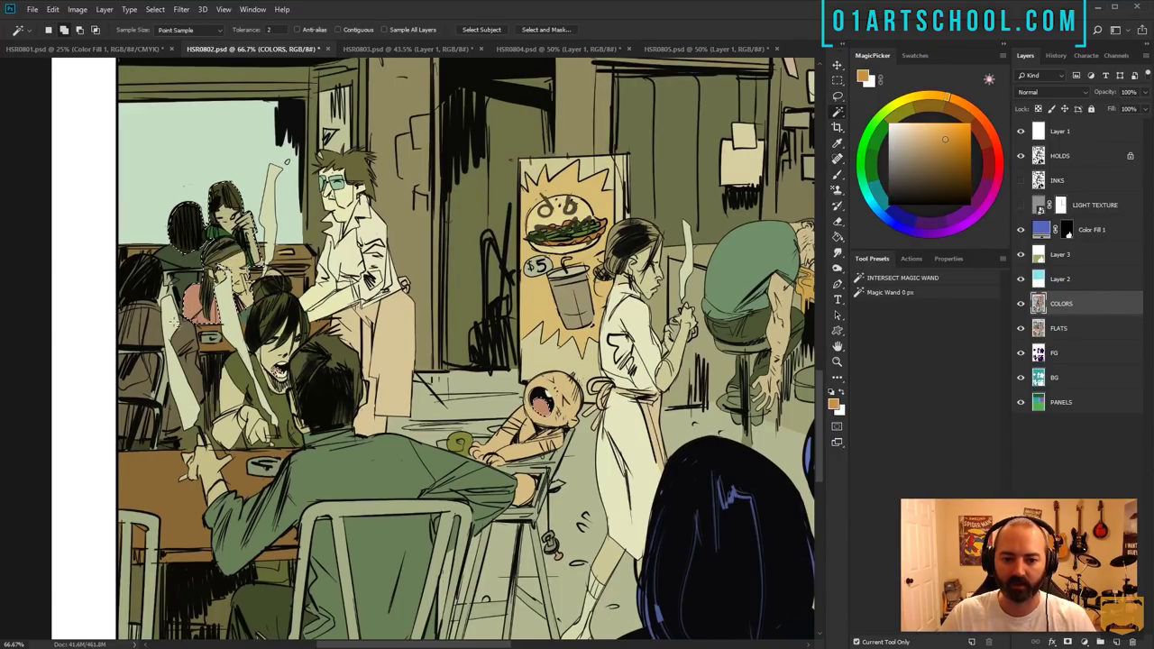
{"action": "left_click", "coordinate": [135, 364], "text": "shift"}
{"action": "key", "text": "q"}
{"action": "key", "text": "q"}
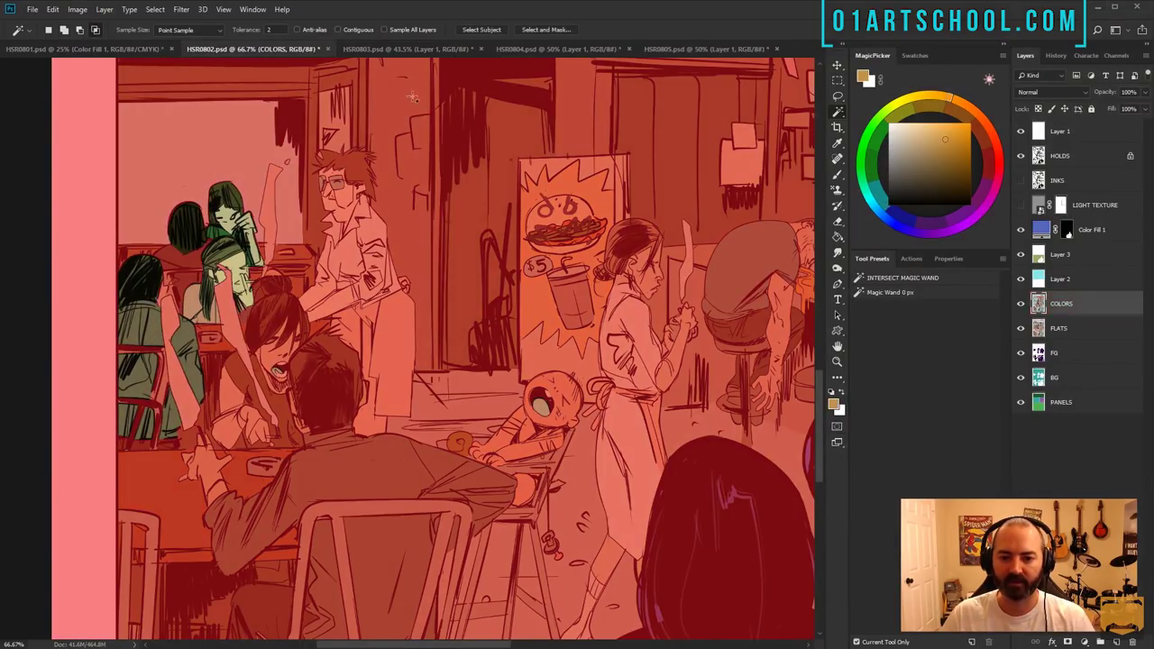
- Sample an olive tone from the diner, add a new layer above COLORS and fill the selected patrons with it
{"action": "key", "text": "l"}
{"action": "key", "text": "ctrl+space"}
{"action": "left_click_drag", "start_coordinate": [685, 192], "coordinate": [609, 190]}
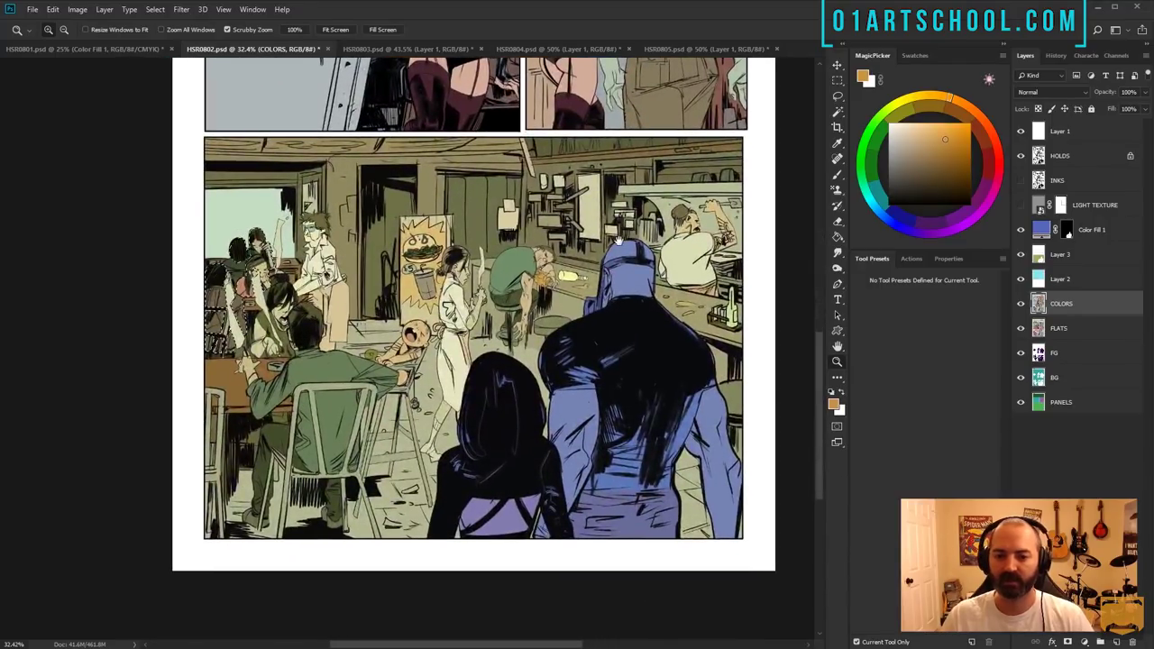
{"action": "key", "text": "b"}
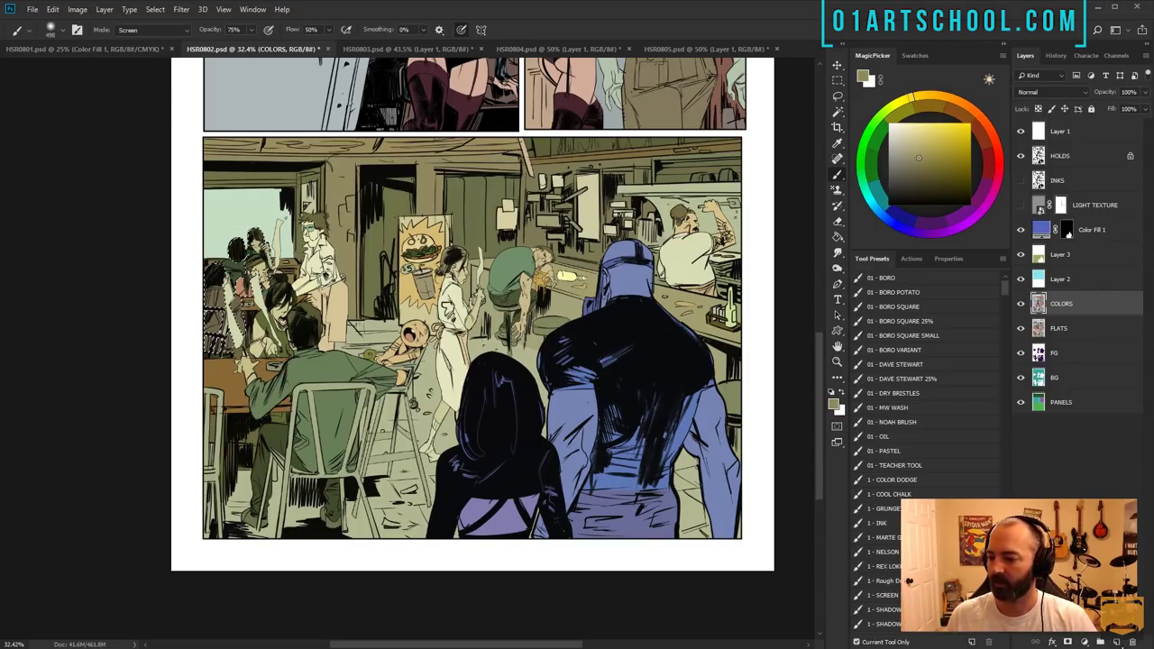
{"action": "key", "text": "ctrl+shift+alt+n"}
{"action": "key", "text": "g"}
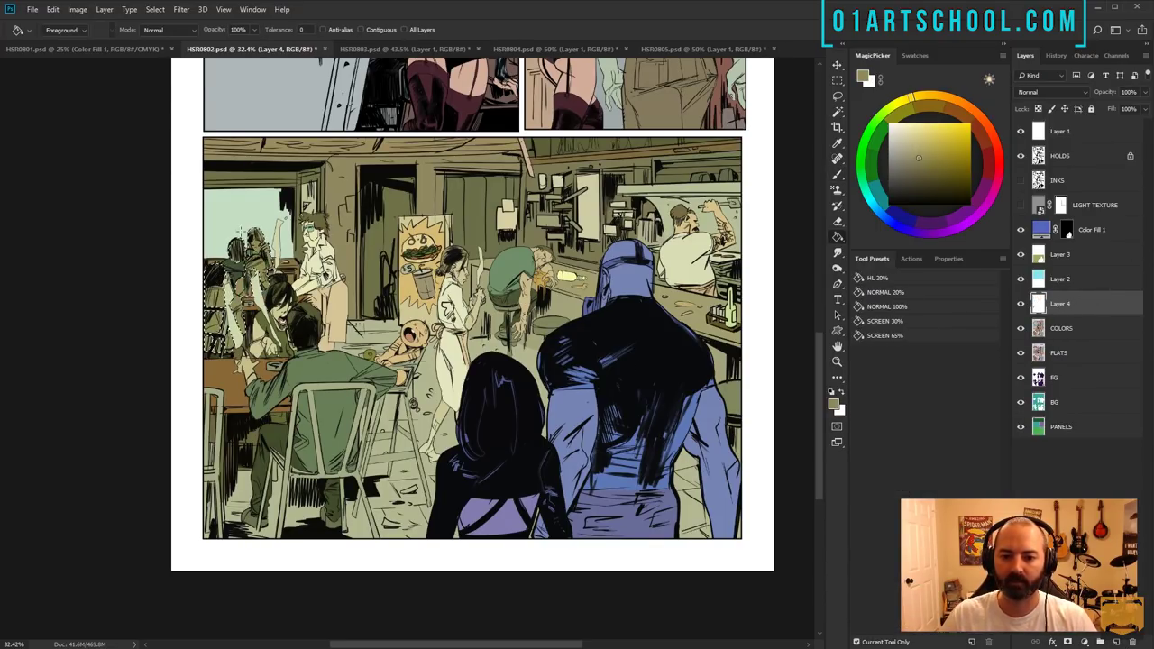
{"action": "key", "text": "z"}
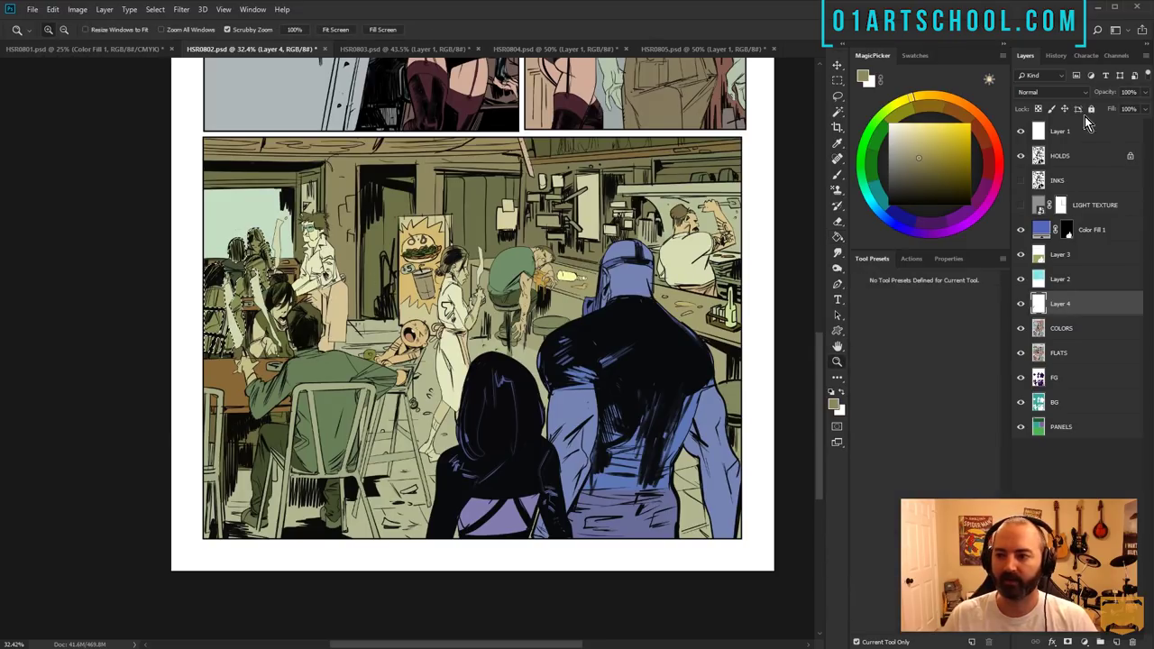
- Set the olive patrons layer to 68% opacity, clear the selection and compare the panel with the layer hidden and shown
{"action": "left_click_drag", "start_coordinate": [1145, 92], "coordinate": [1129, 114]}
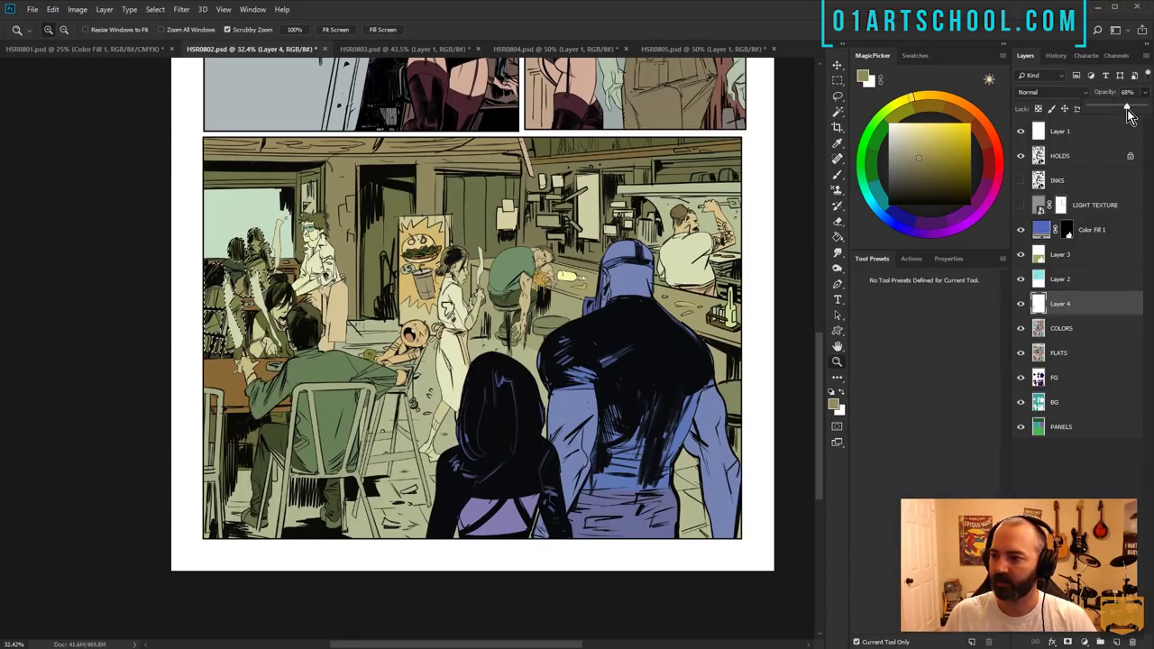
{"action": "key", "text": "ctrl+d"}
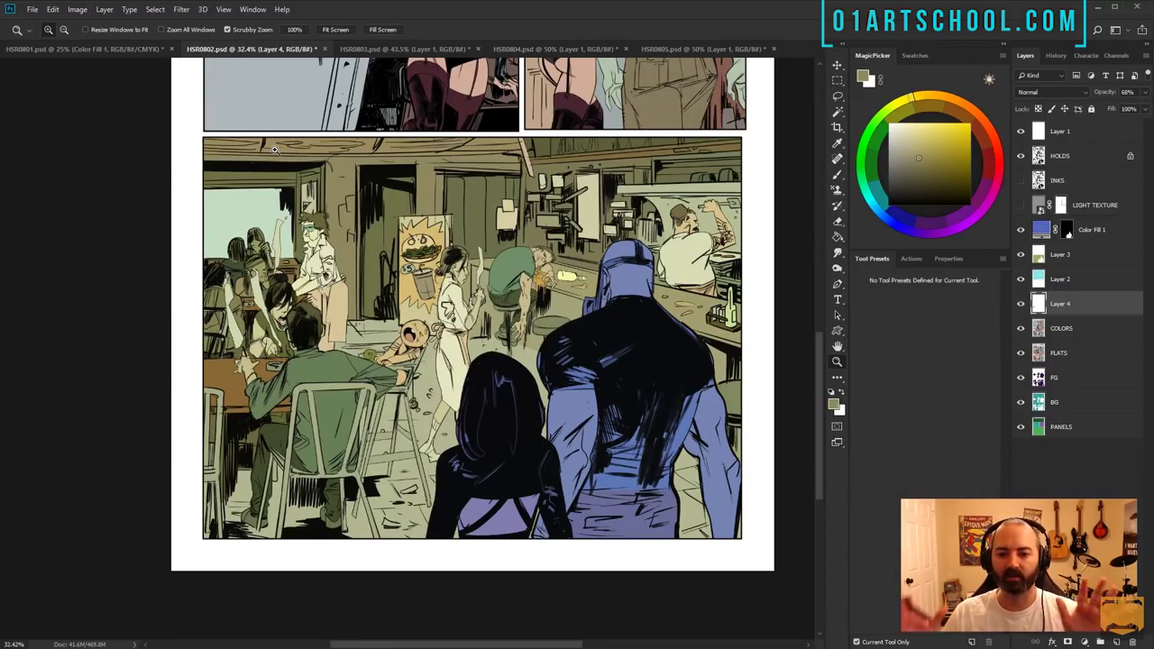
{"action": "left_click", "coordinate": [1023, 306]}
{"action": "left_click", "coordinate": [1020, 307]}
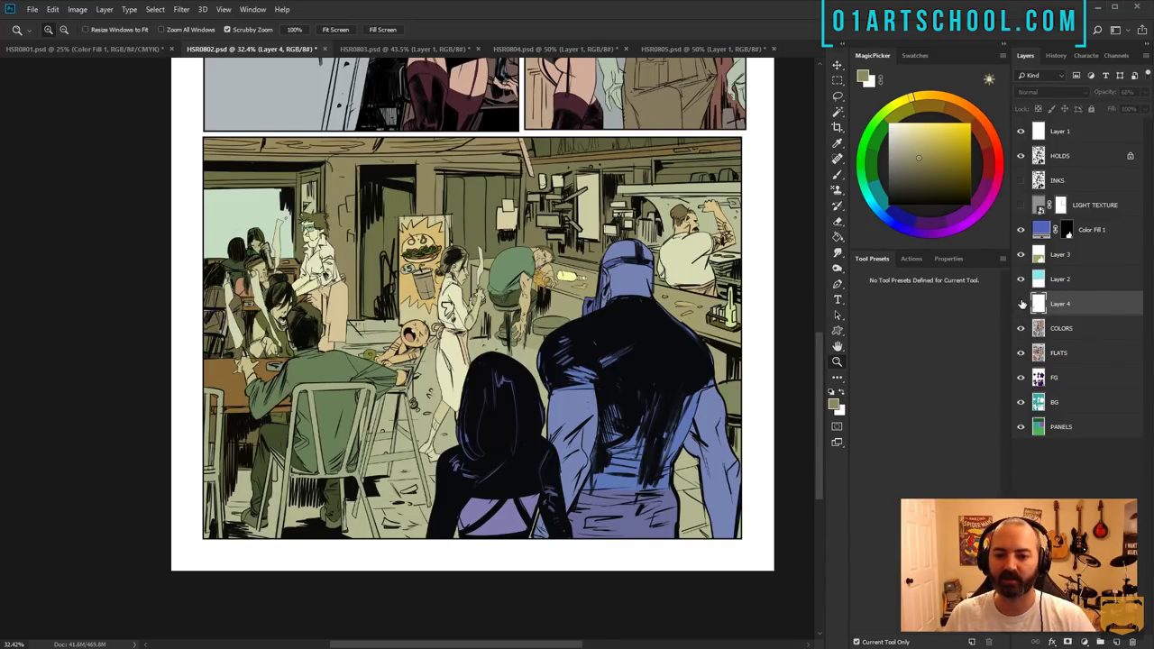
{"action": "left_click", "coordinate": [1019, 307]}
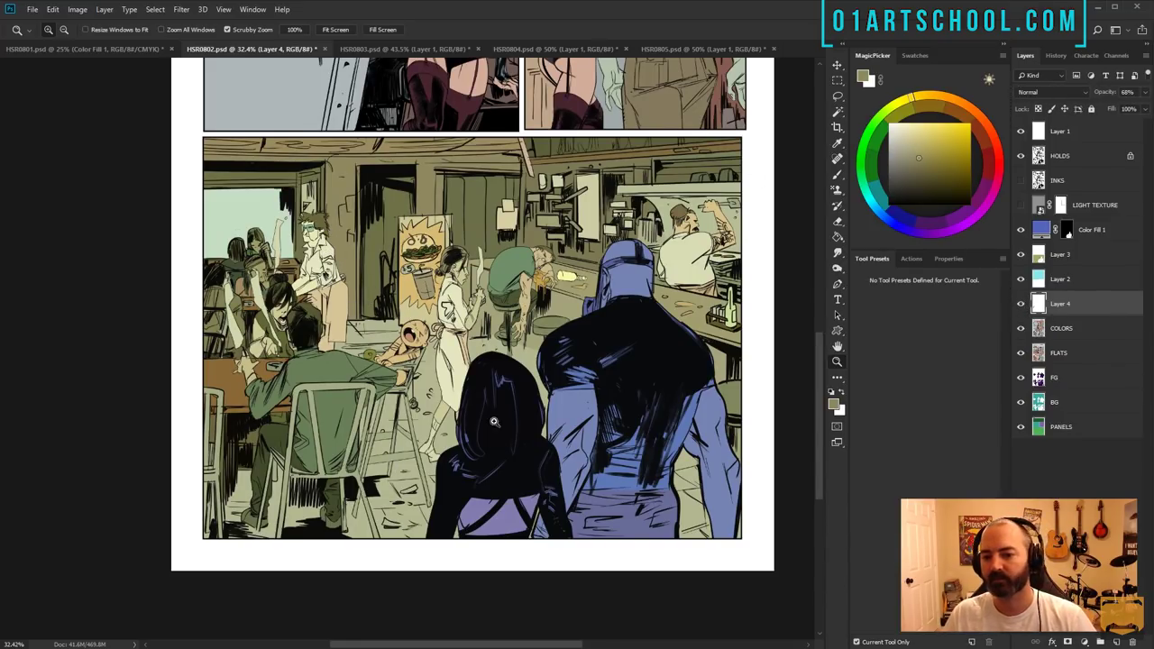
- Merge the olive patrons layer down into COLORS and show the LIGHT TEXTURE layer
{"action": "scroll", "coordinate": [329, 230], "scroll_direction": "up", "scroll_amount": 1}
{"action": "key", "text": "l"}
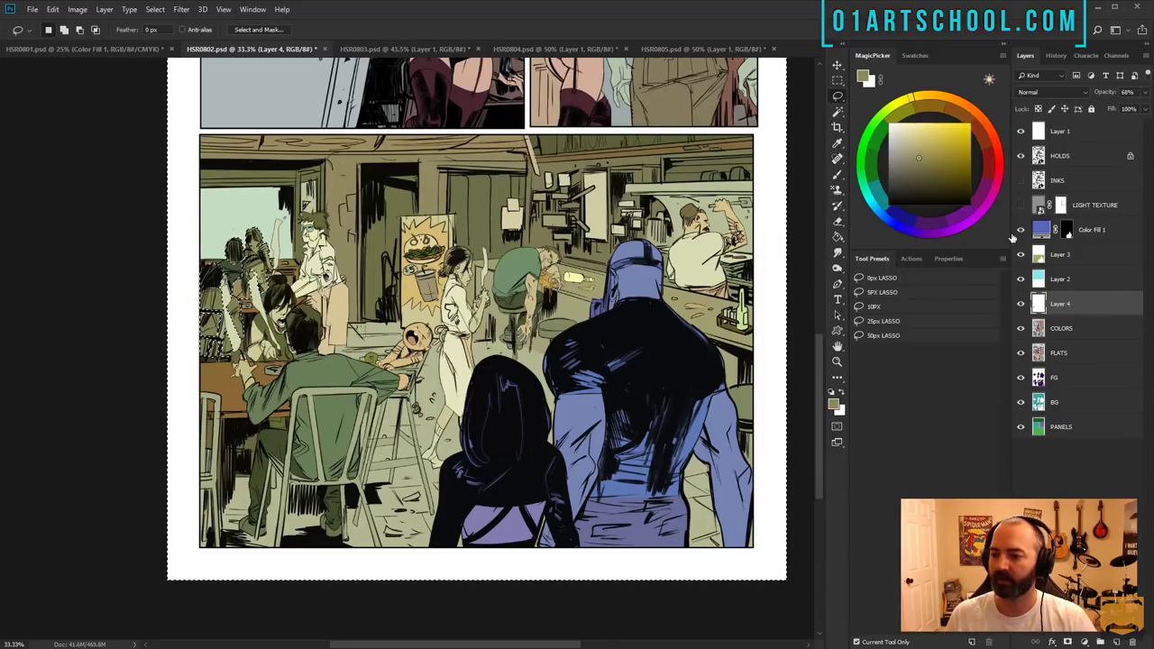
{"action": "right_click", "coordinate": [1087, 308]}
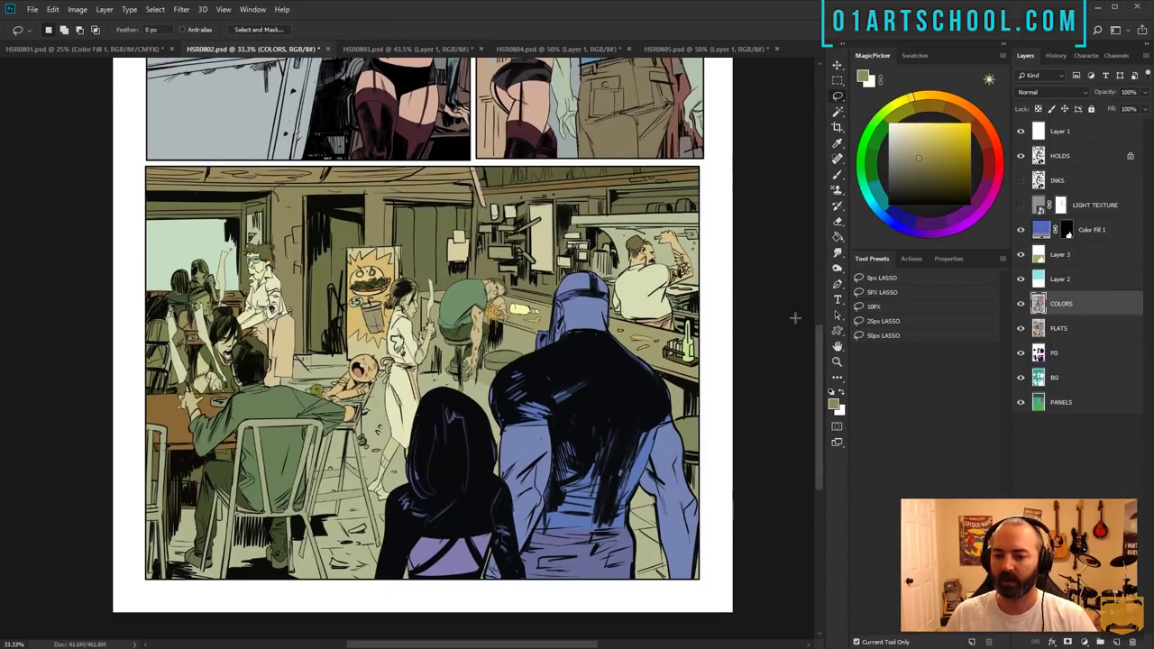
{"action": "left_click", "coordinate": [1021, 206]}
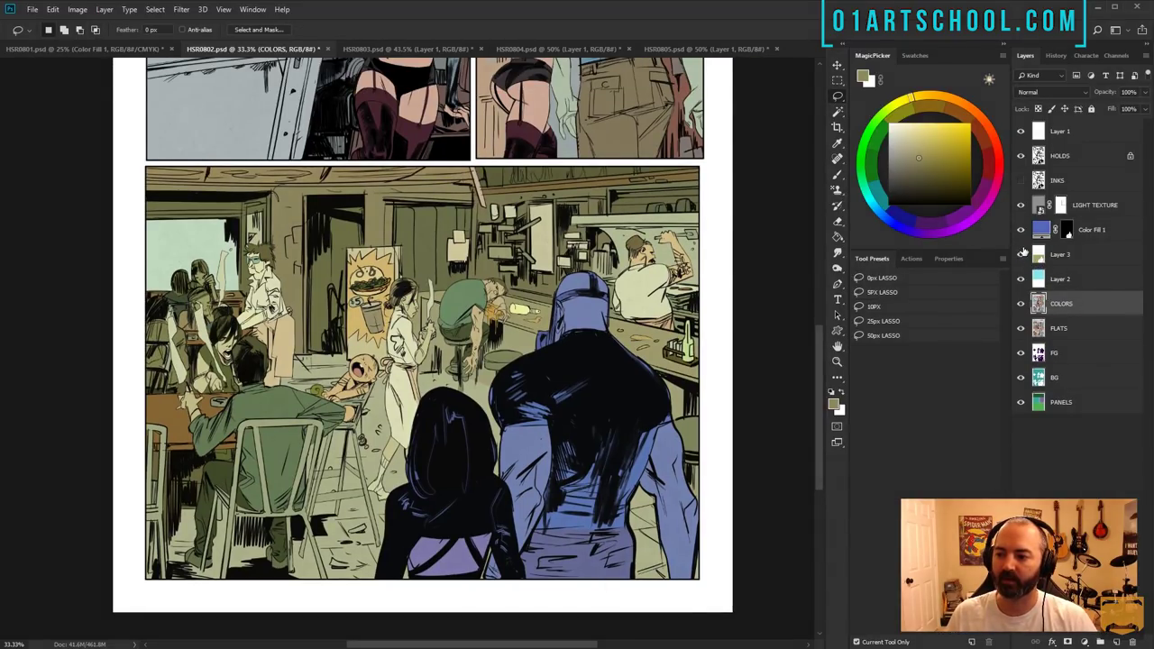
- Recolour the foreground seated man's green jacket to a muted brown with Hue/Saturation, and apply a second slight negative hue shift
{"action": "left_click", "coordinate": [1020, 232]}
{"action": "left_click", "coordinate": [1021, 231]}
{"action": "left_click", "coordinate": [1021, 256]}
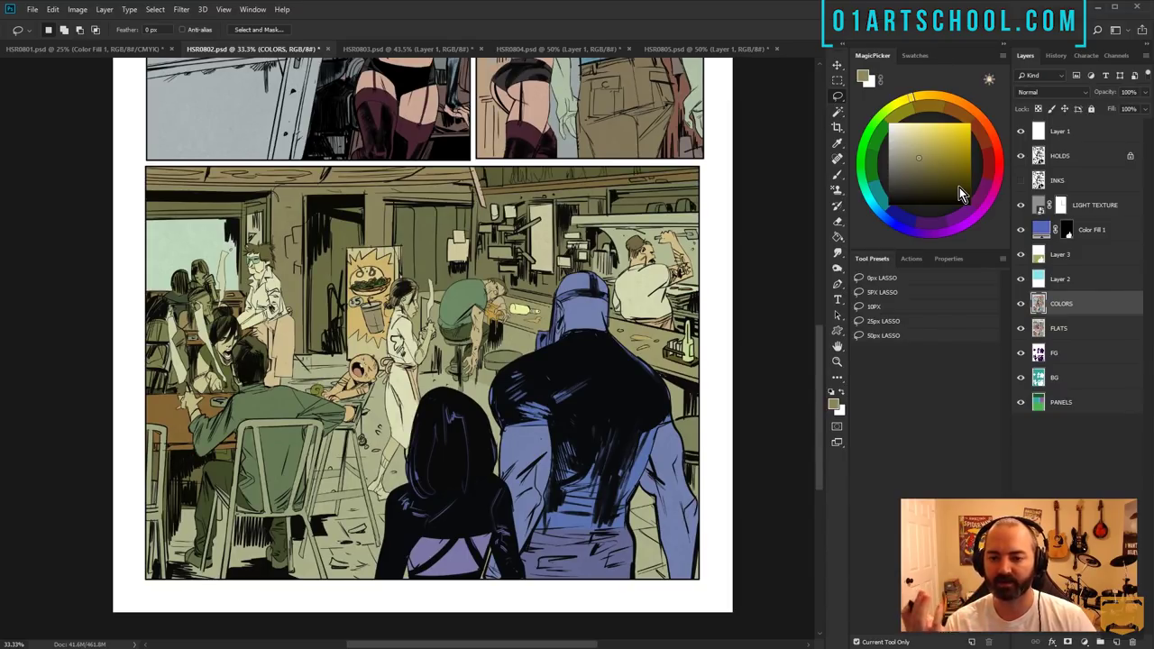
{"action": "key", "text": "w"}
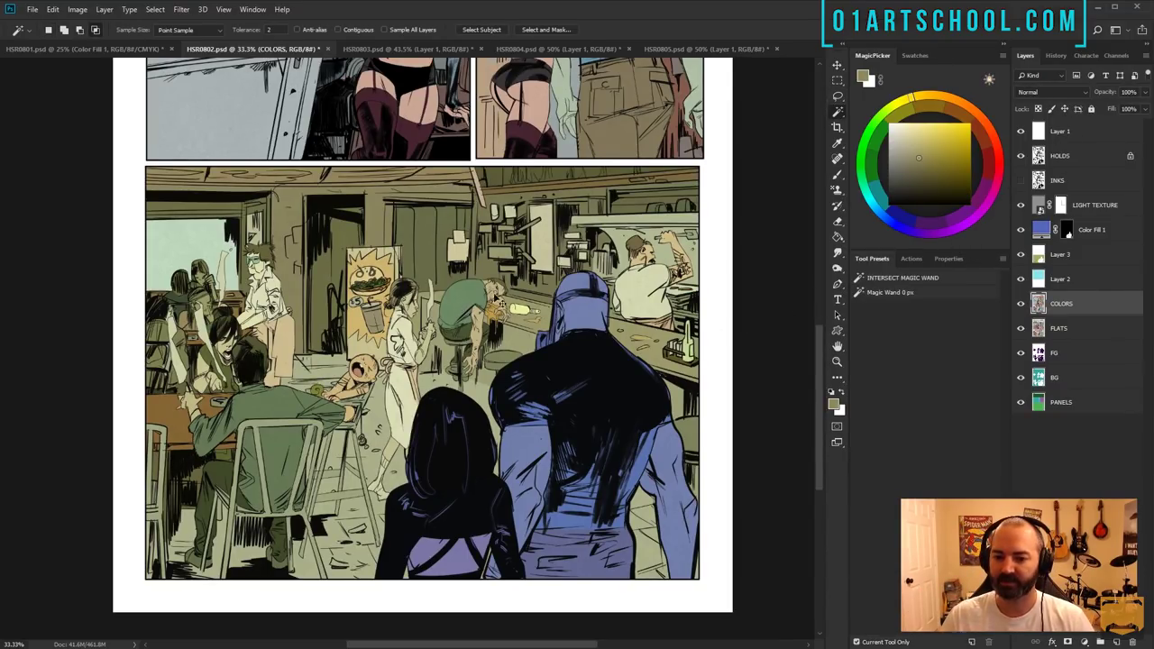
{"action": "key", "text": "ctrl+u"}
{"action": "left_click_drag", "start_coordinate": [775, 216], "coordinate": [804, 206]}
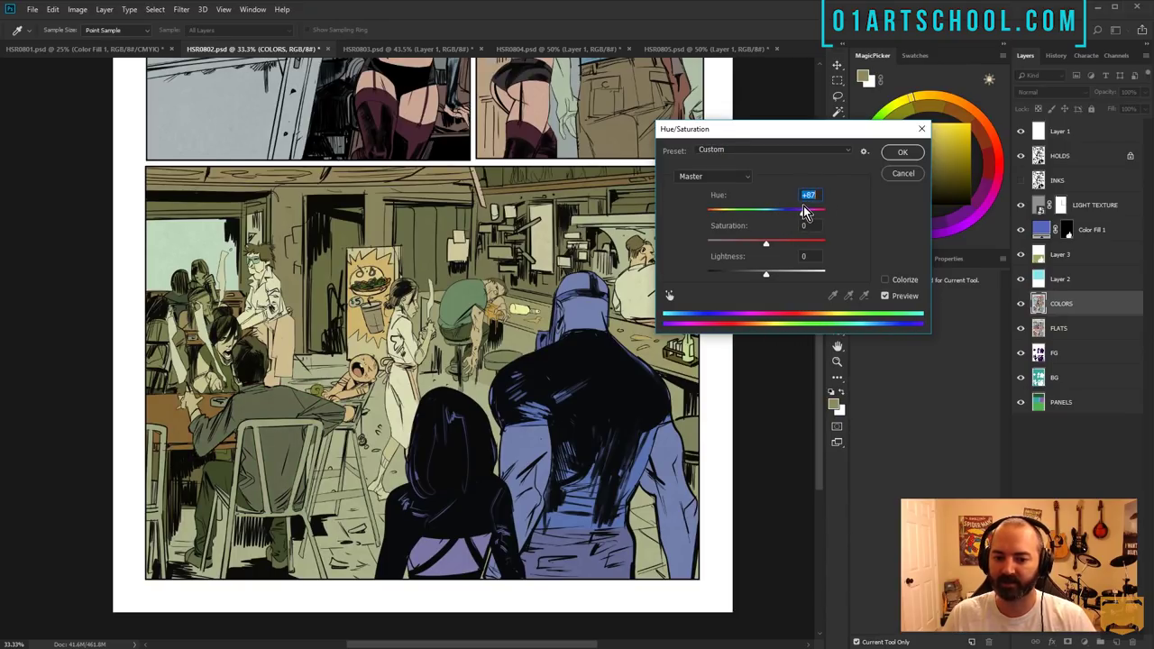
{"action": "left_click_drag", "start_coordinate": [766, 242], "coordinate": [826, 210]}
{"action": "left_click_drag", "start_coordinate": [779, 273], "coordinate": [776, 272]}
{"action": "left_click_drag", "start_coordinate": [809, 242], "coordinate": [808, 242]}
{"action": "left_click", "coordinate": [913, 152]}
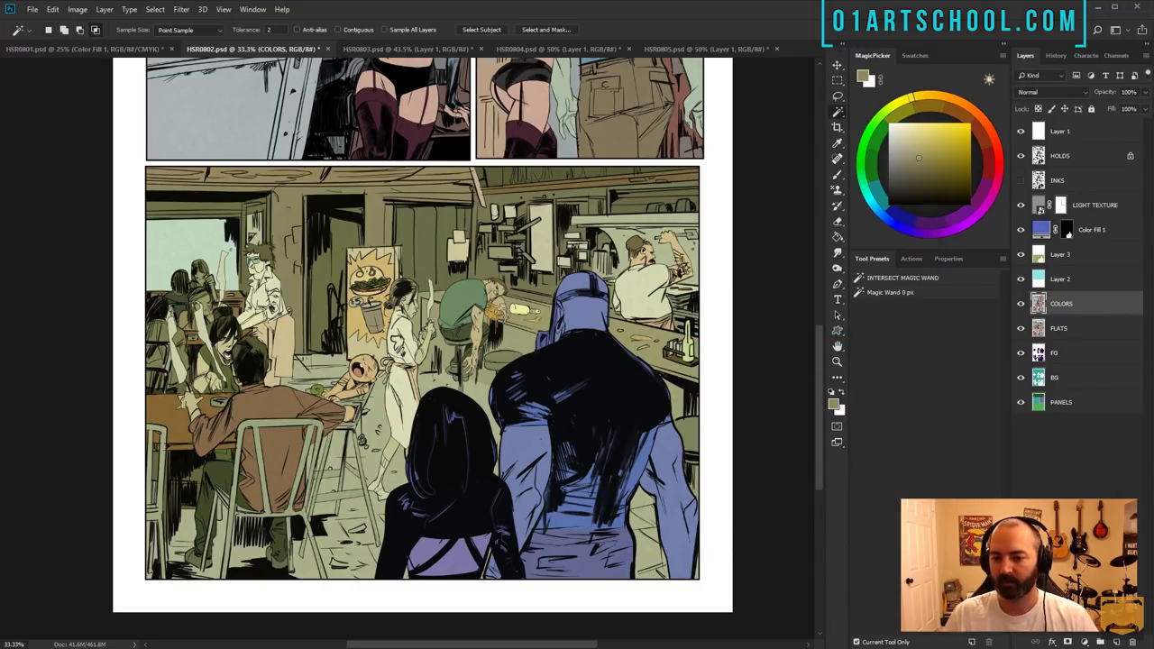
{"action": "key", "text": "ctrl+u"}
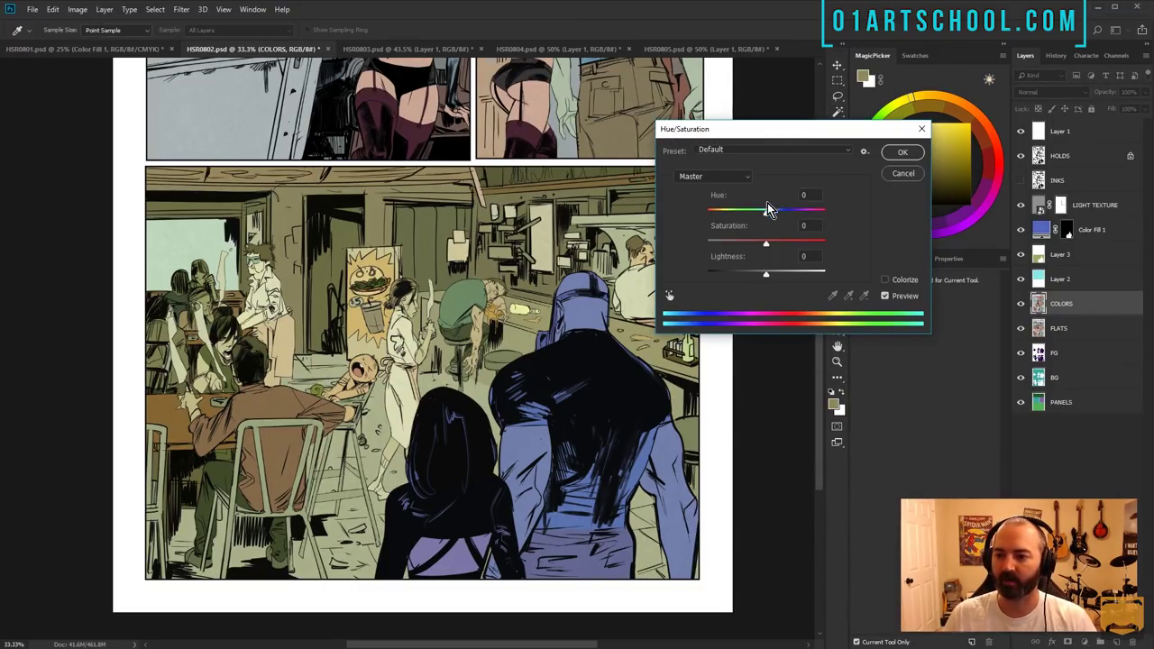
{"action": "mouse_move", "coordinate": [766, 210]}
{"action": "left_mouse_down"}
{"action": "mouse_move", "coordinate": [703, 213]}
{"action": "mouse_move", "coordinate": [762, 216]}
{"action": "left_mouse_up"}
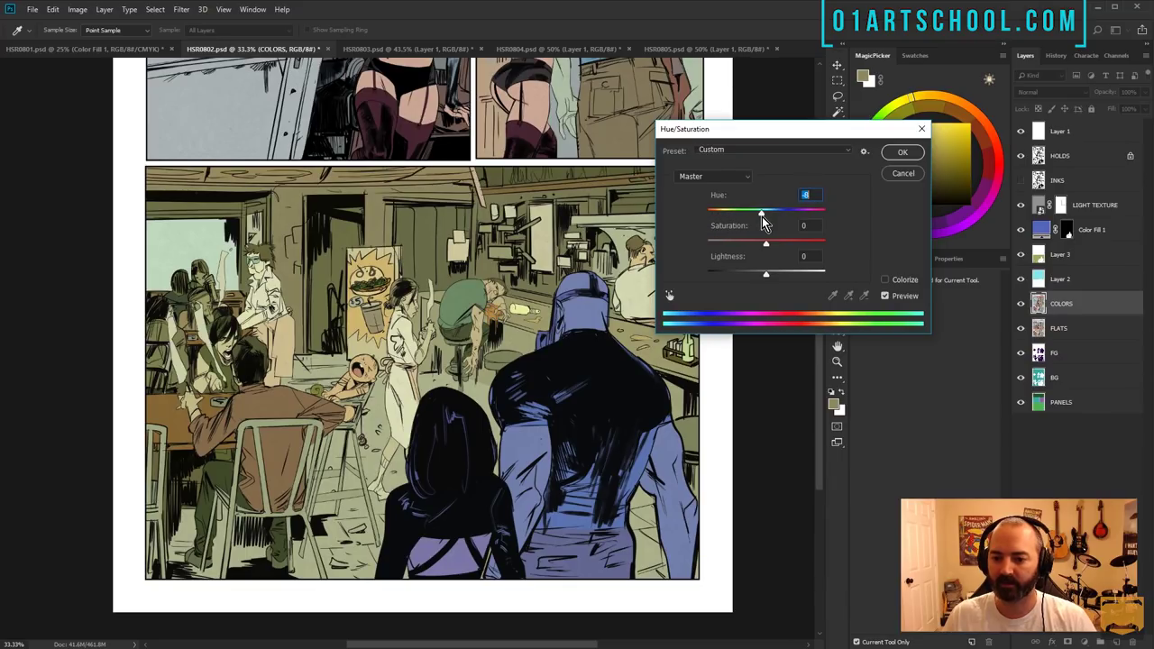
{"action": "left_click", "coordinate": [900, 152]}
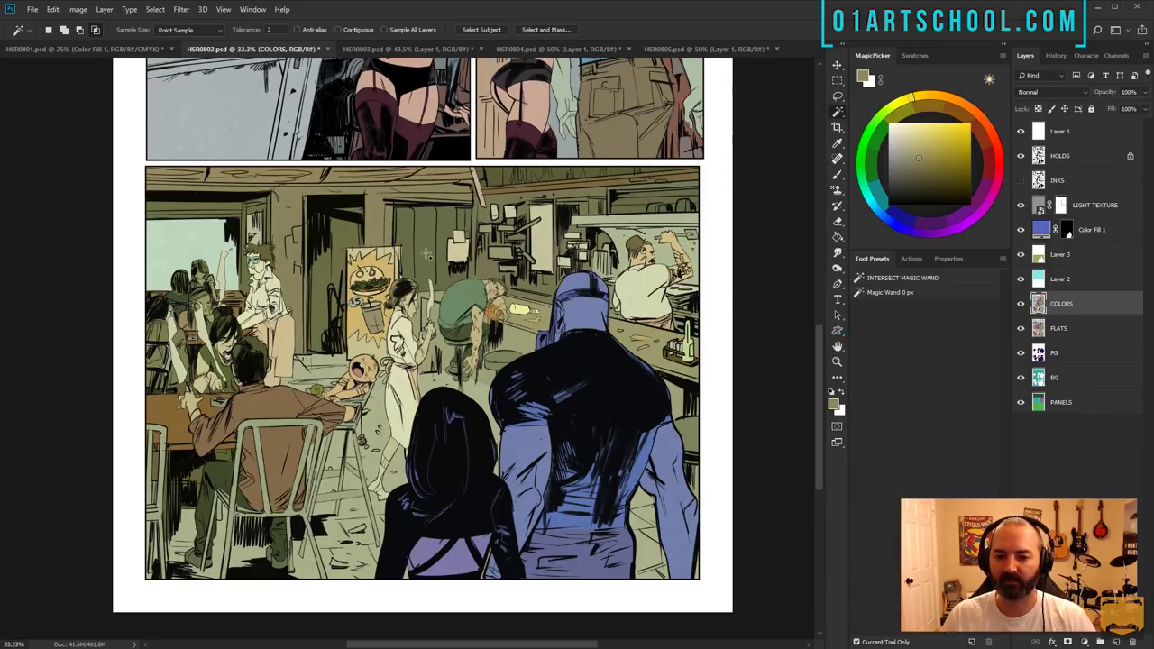
- Change the Color Fill 1 layer's colour to the blue 336b9a to retint the large foreground figure in the diner panel
{"action": "left_click", "coordinate": [838, 363]}
{"action": "left_click", "coordinate": [555, 268], "text": "alt"}
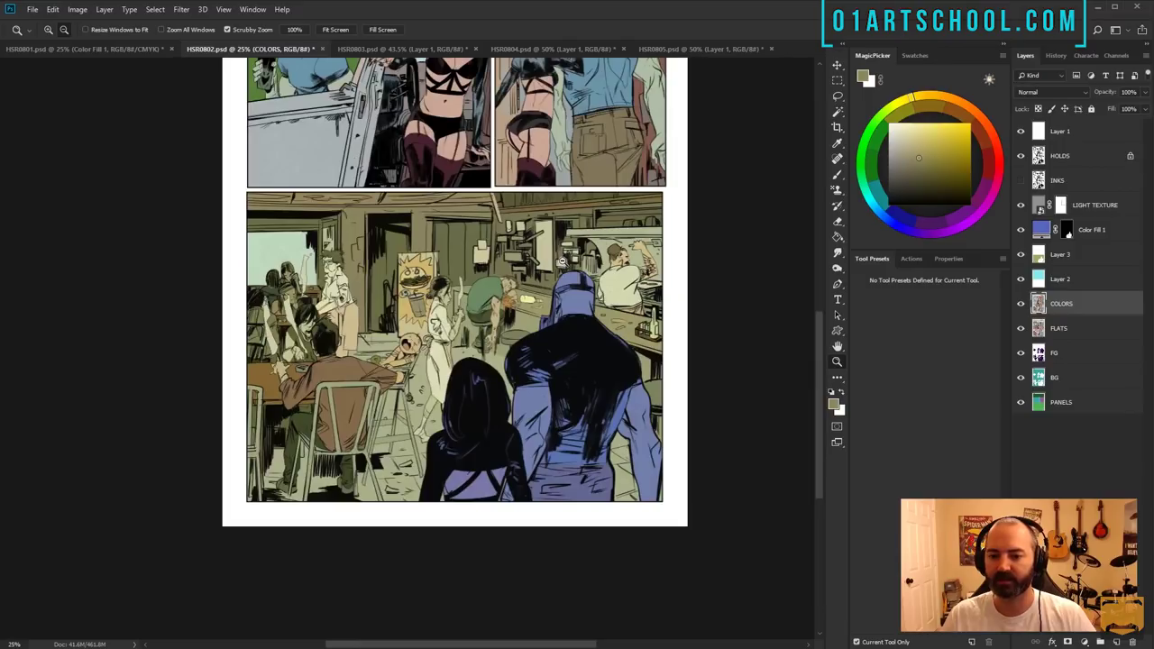
{"action": "left_click_drag", "start_coordinate": [568, 213], "coordinate": [568, 265]}
{"action": "left_click", "coordinate": [539, 336], "text": "alt"}
{"action": "double_click", "coordinate": [1042, 230]}
{"action": "left_click_drag", "start_coordinate": [775, 106], "coordinate": [776, 82]}
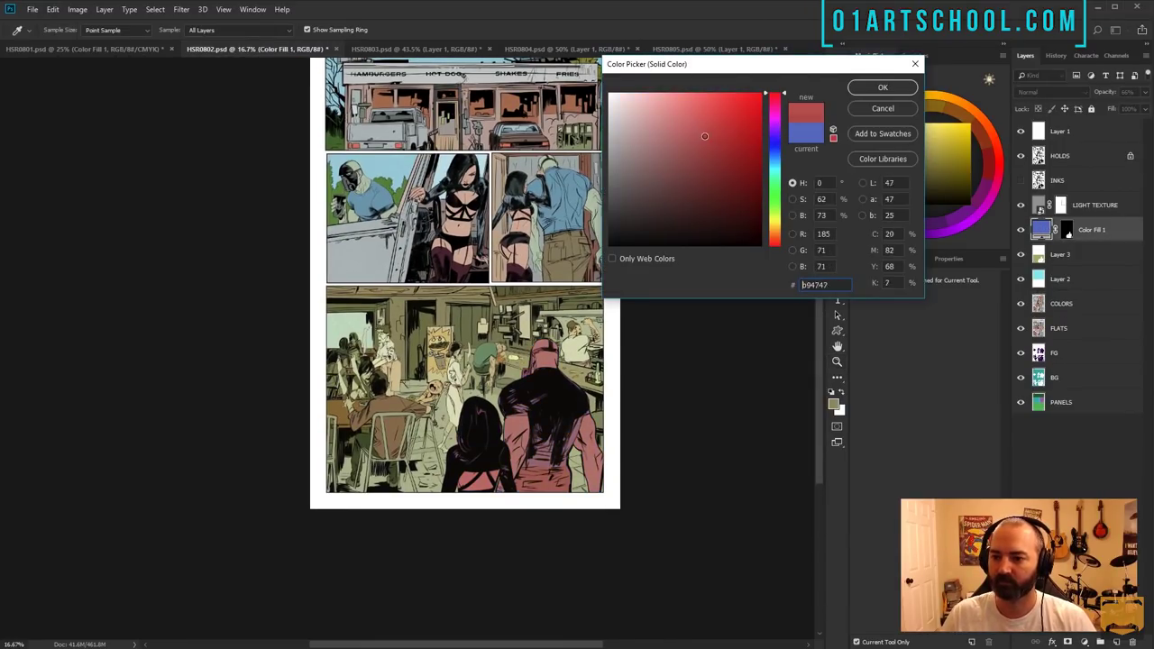
{"action": "left_click_drag", "start_coordinate": [705, 137], "coordinate": [710, 153]}
{"action": "left_click", "coordinate": [776, 114]}
{"action": "left_click_drag", "start_coordinate": [775, 115], "coordinate": [775, 157]}
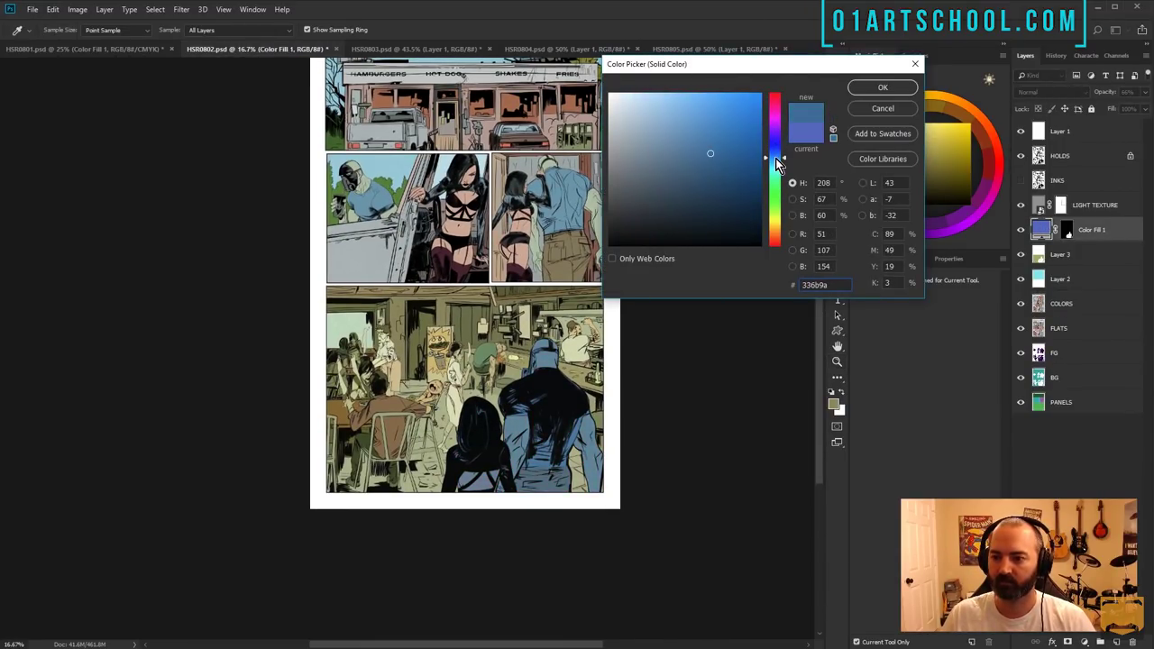
{"action": "left_click", "coordinate": [883, 87]}
- On COLORS, fill the wall behind the blue-shirted man in the doorway panel with an olive green sampled from the diner panel
{"action": "left_click", "coordinate": [505, 330]}
{"action": "left_click_drag", "start_coordinate": [563, 199], "coordinate": [539, 380]}
{"action": "key", "text": "b"}
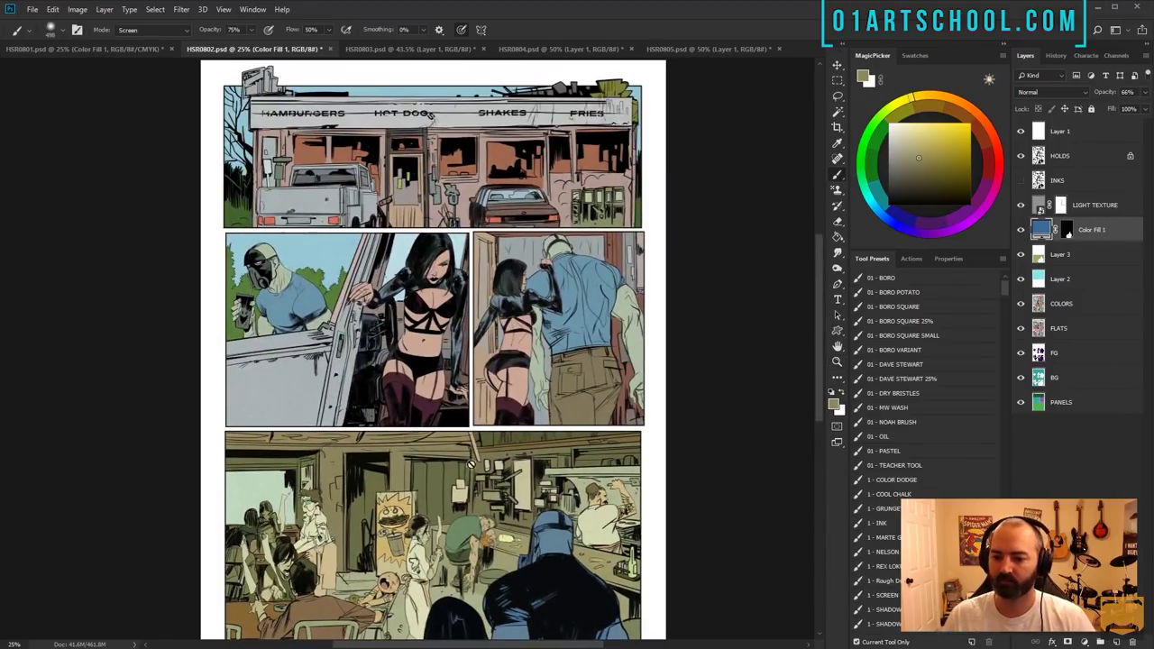
{"action": "key", "text": "g"}
{"action": "left_click", "coordinate": [1061, 304]}
{"action": "left_click", "coordinate": [577, 443], "text": "alt"}
{"action": "left_click", "coordinate": [586, 246]}
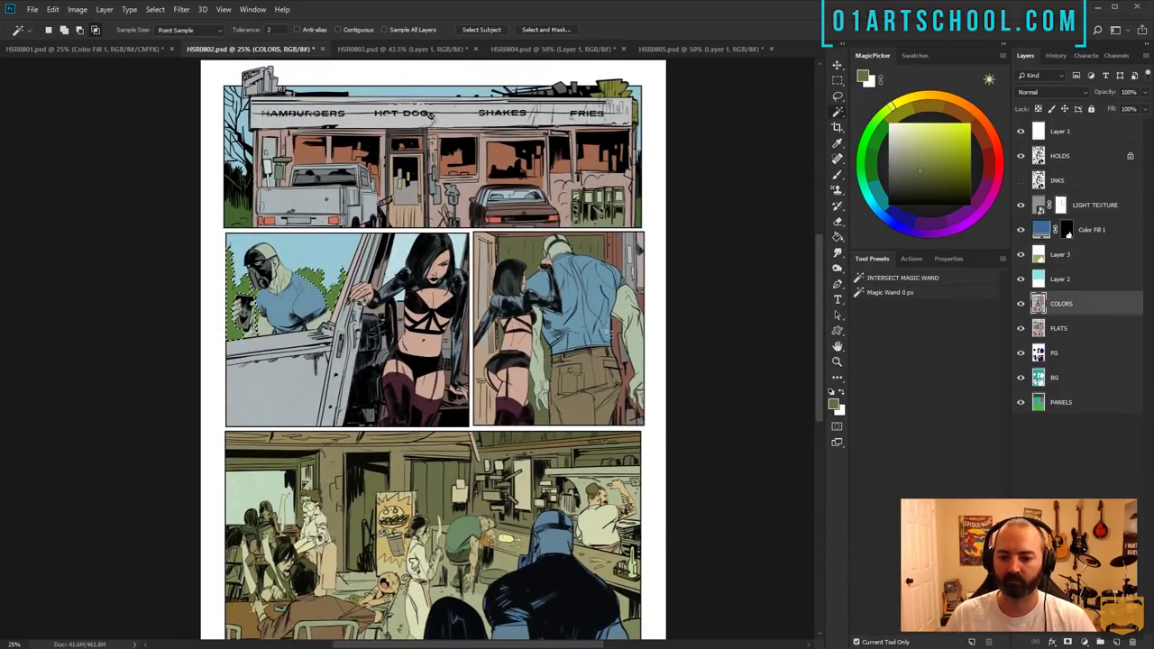
- Soften the green shrubs behind the masked man with Saturation -40 and Lightness +28, apply another lightness increase and clear the selection
{"action": "key", "text": "ctrl+u"}
{"action": "left_click_drag", "start_coordinate": [765, 241], "coordinate": [783, 272]}
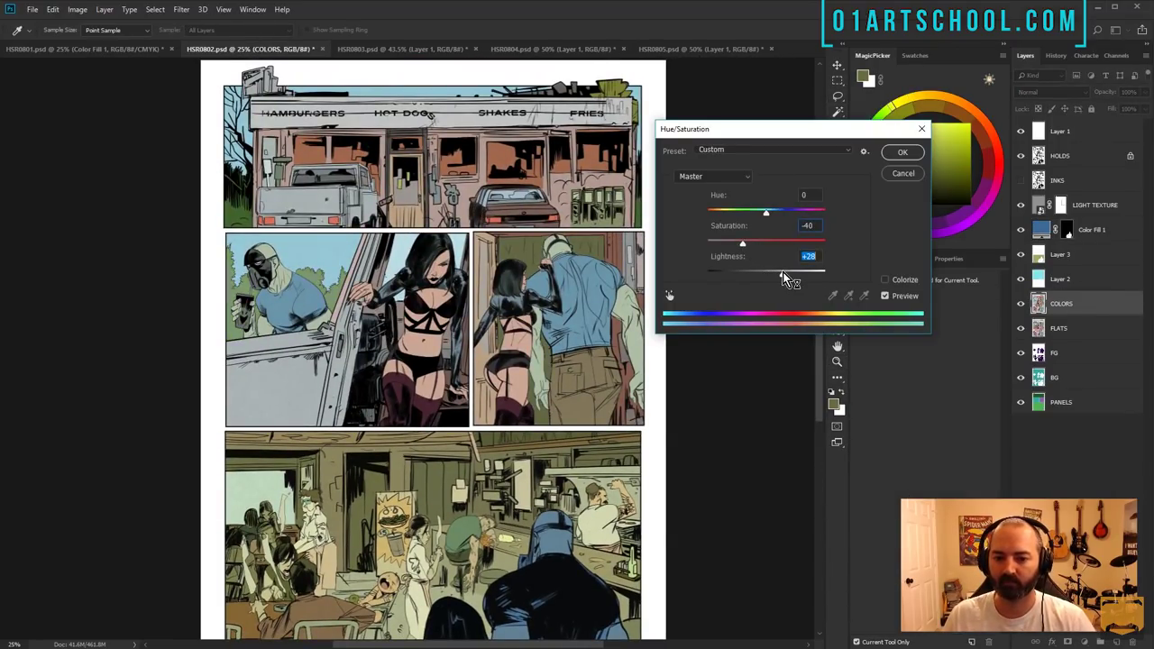
{"action": "left_click", "coordinate": [902, 153]}
{"action": "key", "text": "l"}
{"action": "left_click_drag", "start_coordinate": [430, 115], "coordinate": [406, 132]}
{"action": "key", "text": "ctrl+u"}
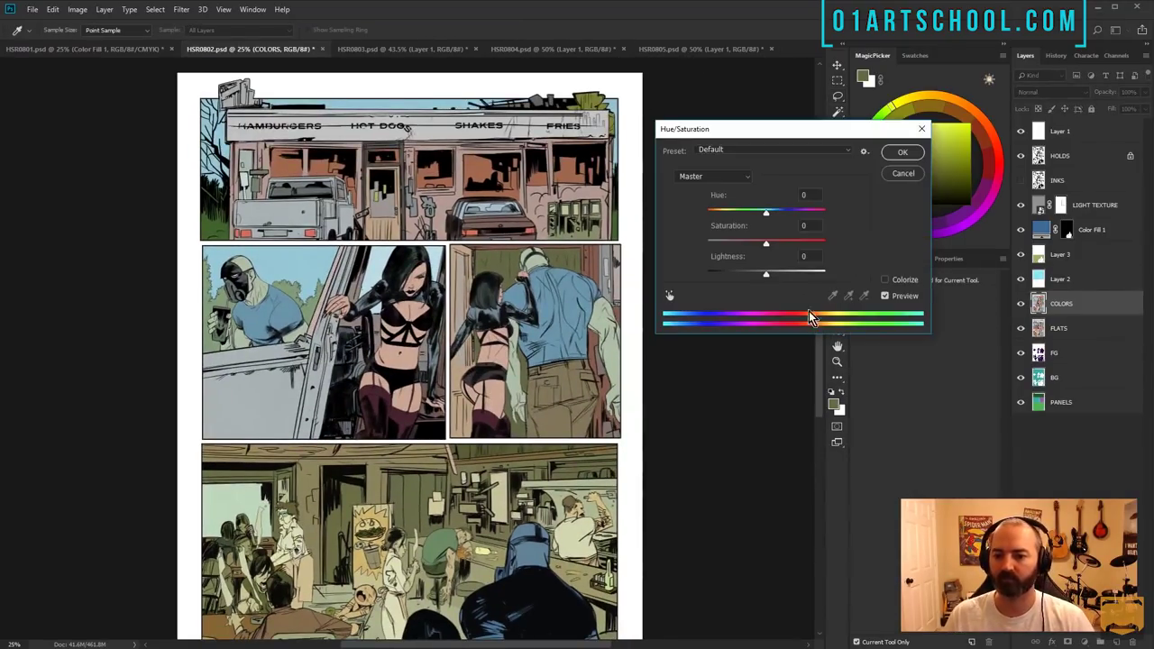
{"action": "left_click_drag", "start_coordinate": [766, 272], "coordinate": [801, 272]}
{"action": "left_click", "coordinate": [903, 153]}
{"action": "key", "text": "ctrl+d"}
- Select the vehicle interior around the dark-haired woman on COLORS and check the selection in Quick Mask
{"action": "key", "text": "ctrl+plus"}
{"action": "key", "text": "ctrl+plus"}
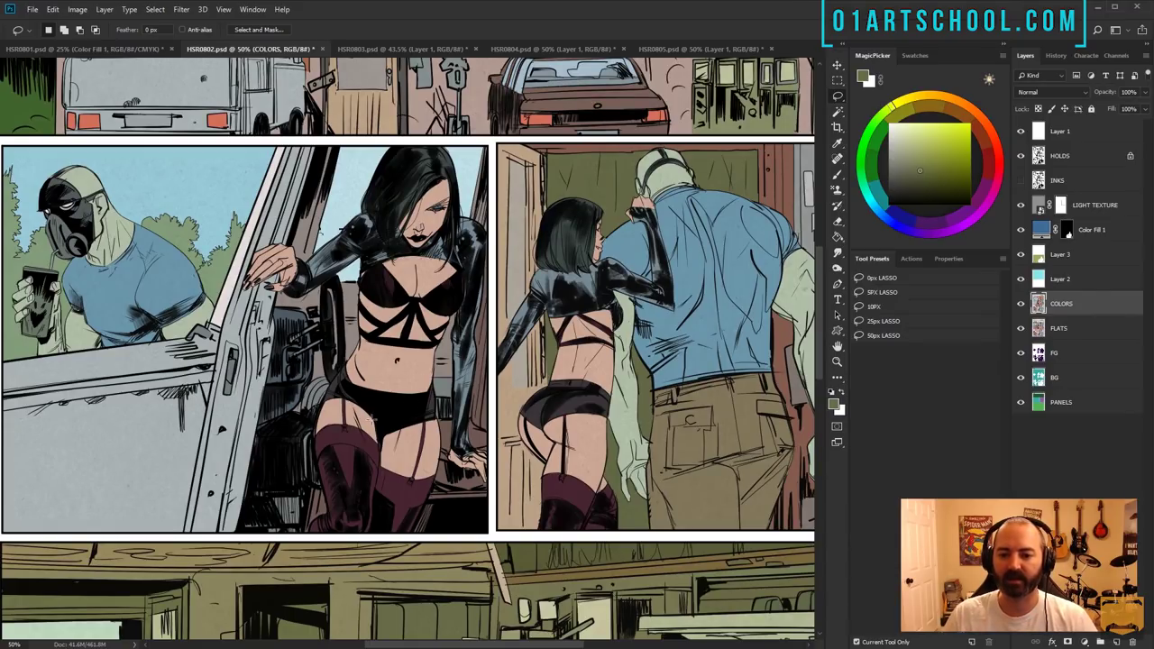
{"action": "key", "text": "w"}
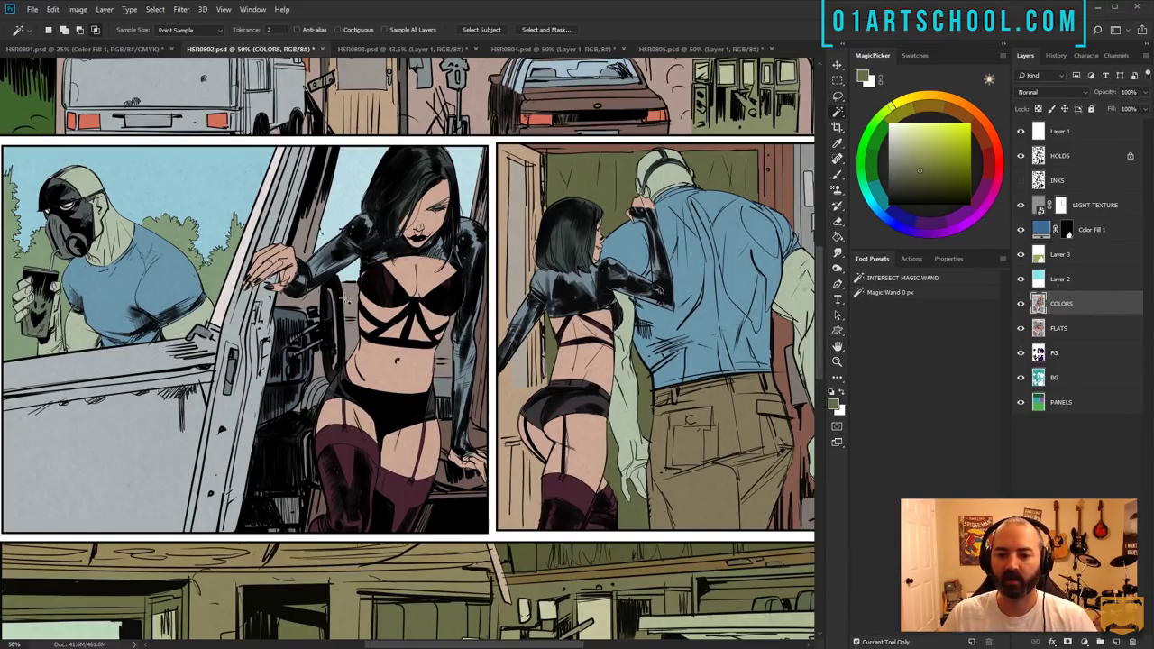
{"action": "left_click", "coordinate": [351, 324], "text": "shift"}
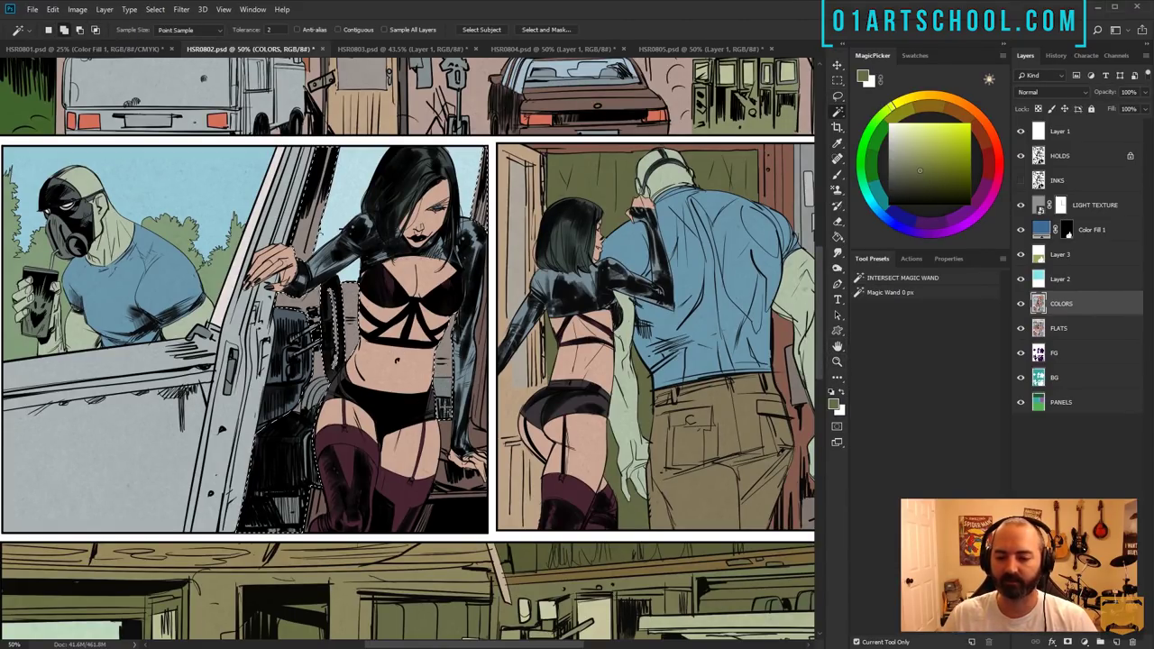
{"action": "left_click", "coordinate": [448, 426], "text": "shift"}
{"action": "key", "text": "q"}
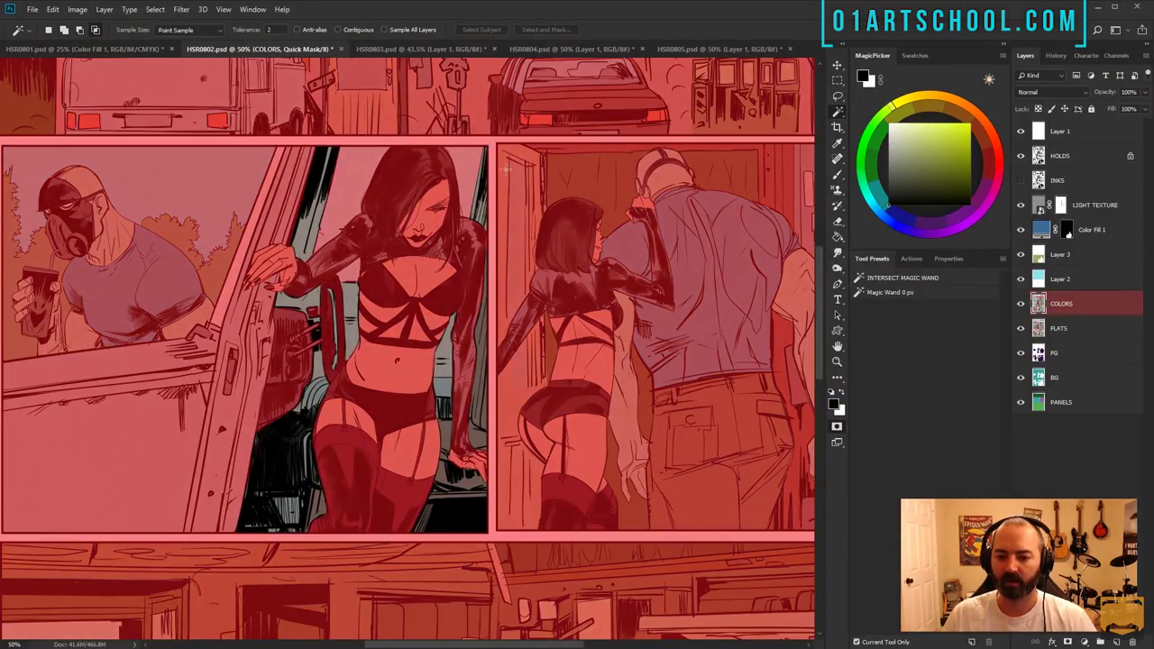
{"action": "key", "text": "q"}
- Subtract the stray truck areas in the diner exterior panel from the vehicle interior selection
{"action": "key", "text": "h"}
{"action": "scroll", "coordinate": [475, 347], "scroll_direction": "down", "scroll_amount": 1}
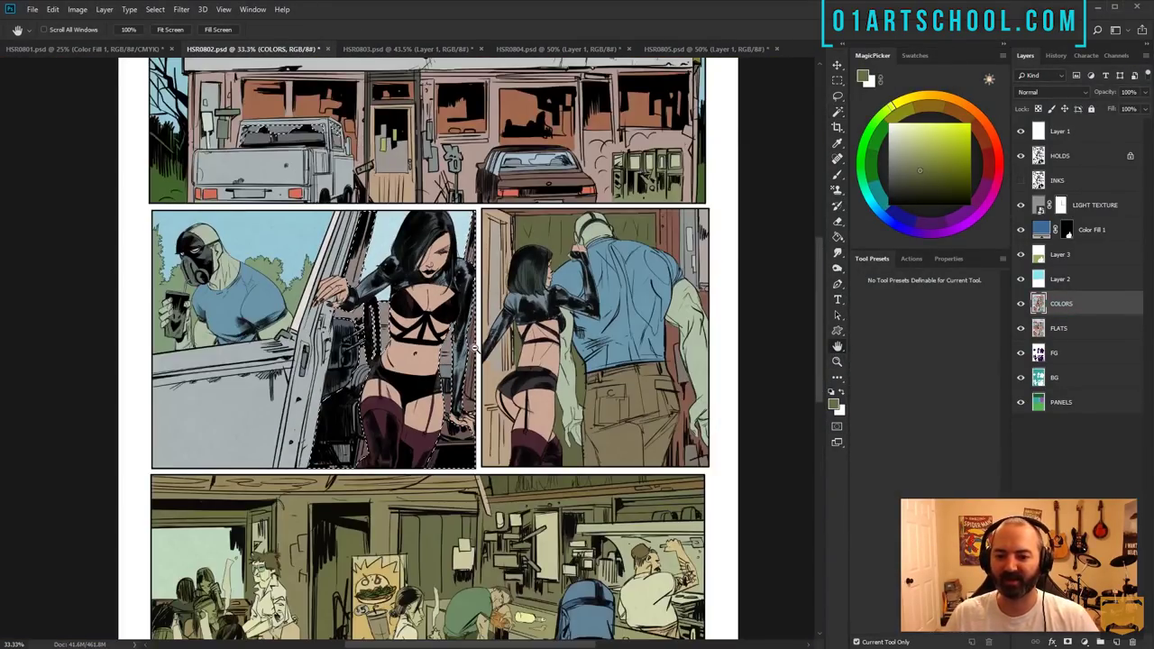
{"action": "scroll", "coordinate": [475, 347], "scroll_direction": "down", "scroll_amount": 1}
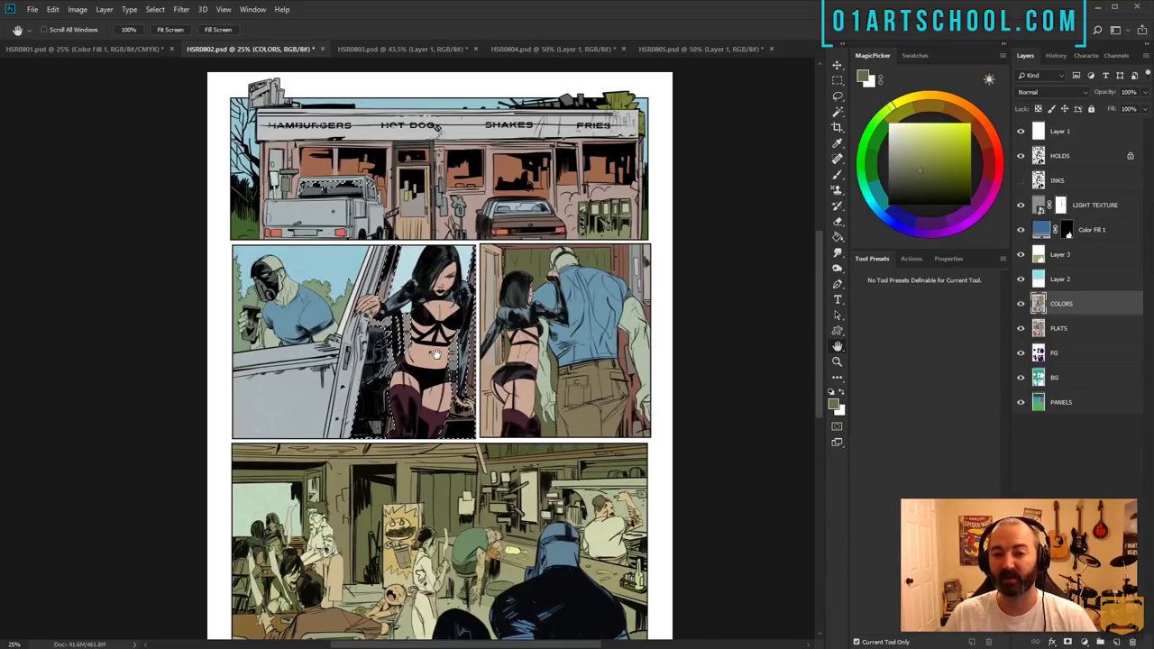
{"action": "key", "text": "l"}
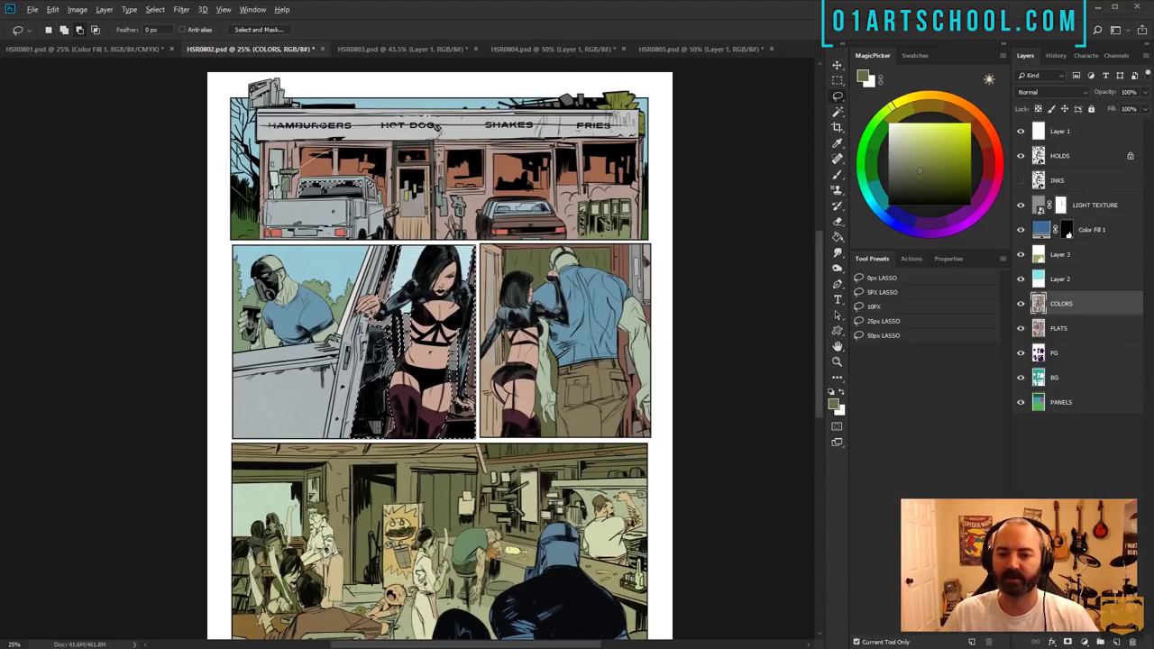
{"action": "left_click_drag", "start_coordinate": [426, 187], "coordinate": [326, 156]}
{"action": "mouse_move", "coordinate": [542, 335]}
{"action": "left_mouse_down"}
{"action": "mouse_move", "coordinate": [536, 185]}
{"action": "mouse_move", "coordinate": [512, 306]}
{"action": "left_mouse_up"}
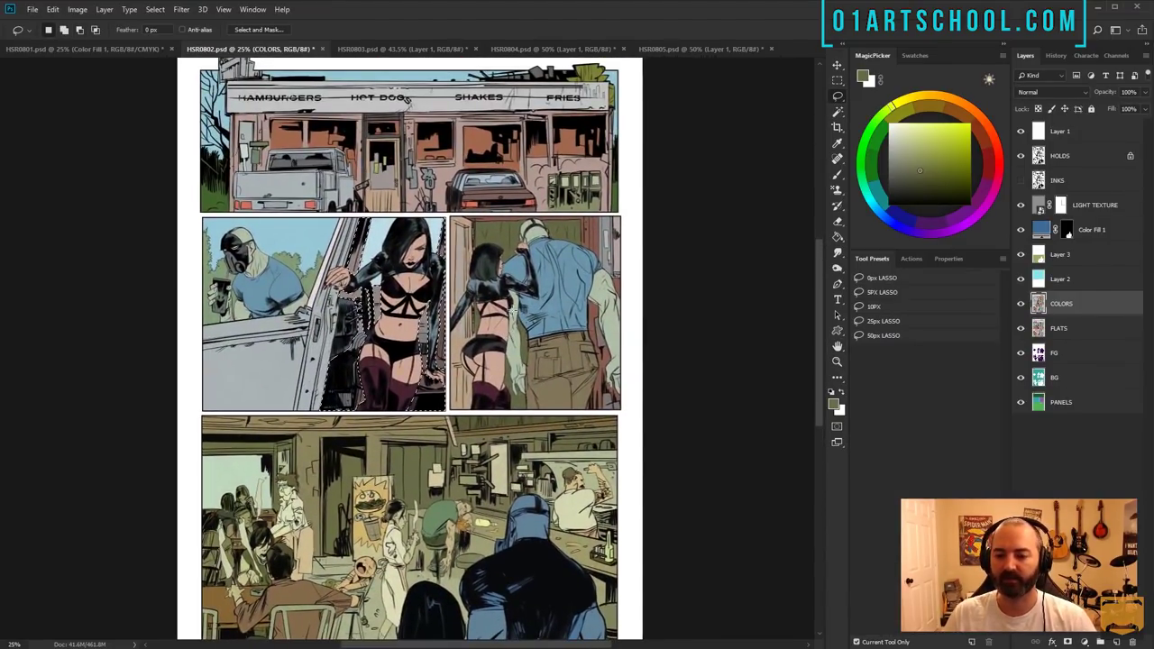
- Add a new layer above COLORS, choose a medium blue and tint the vehicle interior with it at 71% layer opacity
{"action": "key", "text": "ctrl+d"}
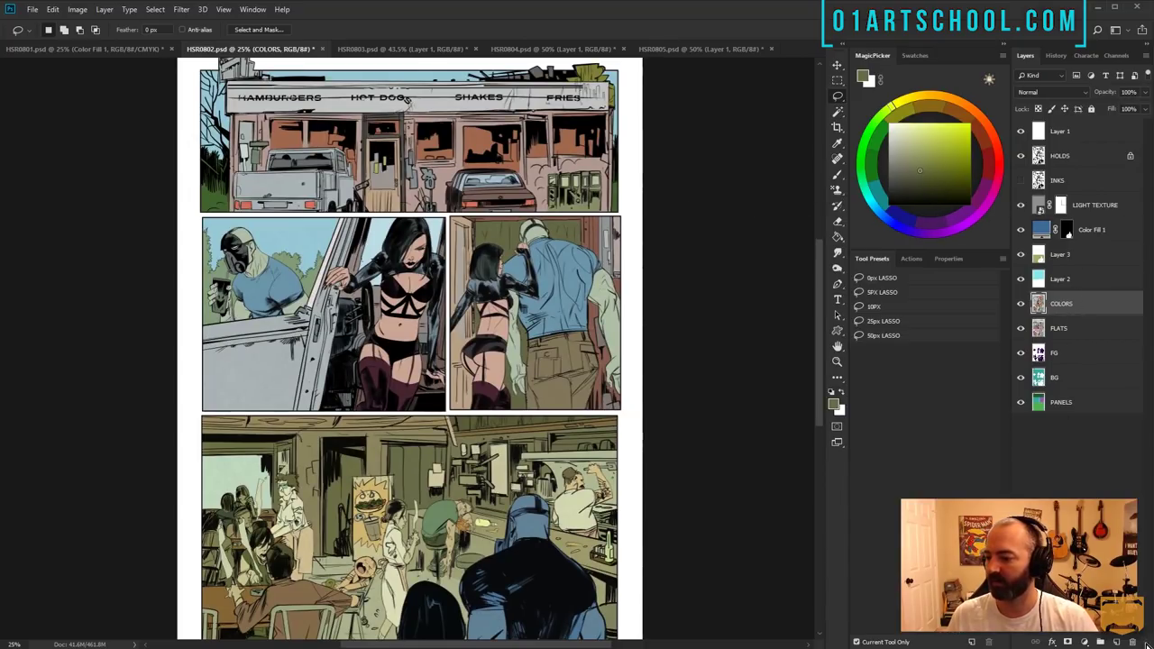
{"action": "left_click", "coordinate": [1116, 642]}
{"action": "key", "text": "b"}
{"action": "left_click", "coordinate": [878, 210]}
{"action": "left_click", "coordinate": [931, 146]}
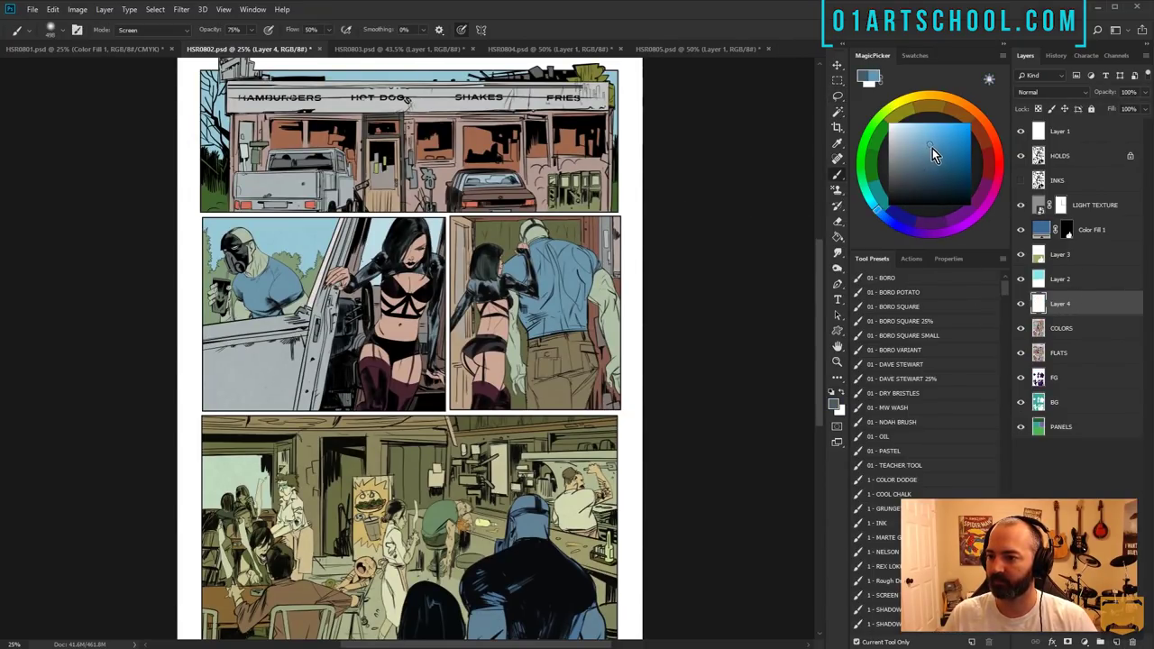
{"action": "left_click", "coordinate": [934, 152]}
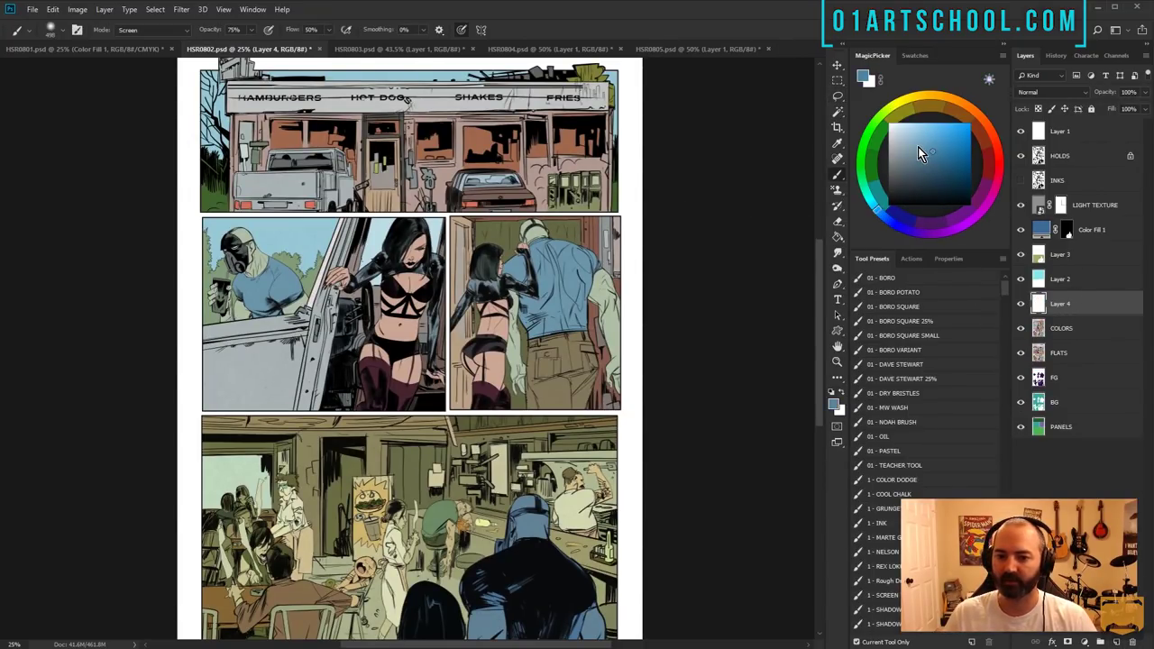
- Compare the panel with the blue tint layer hidden and shown, and merge it down into COLORS
{"action": "left_click", "coordinate": [1022, 305]}
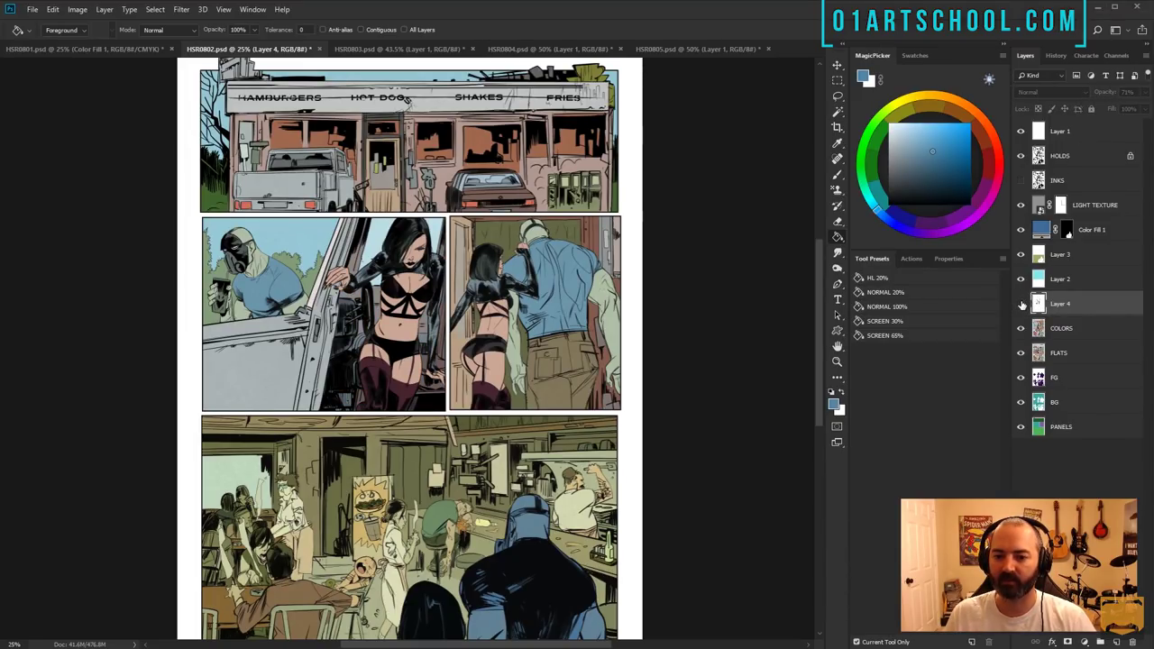
{"action": "left_click", "coordinate": [1021, 305]}
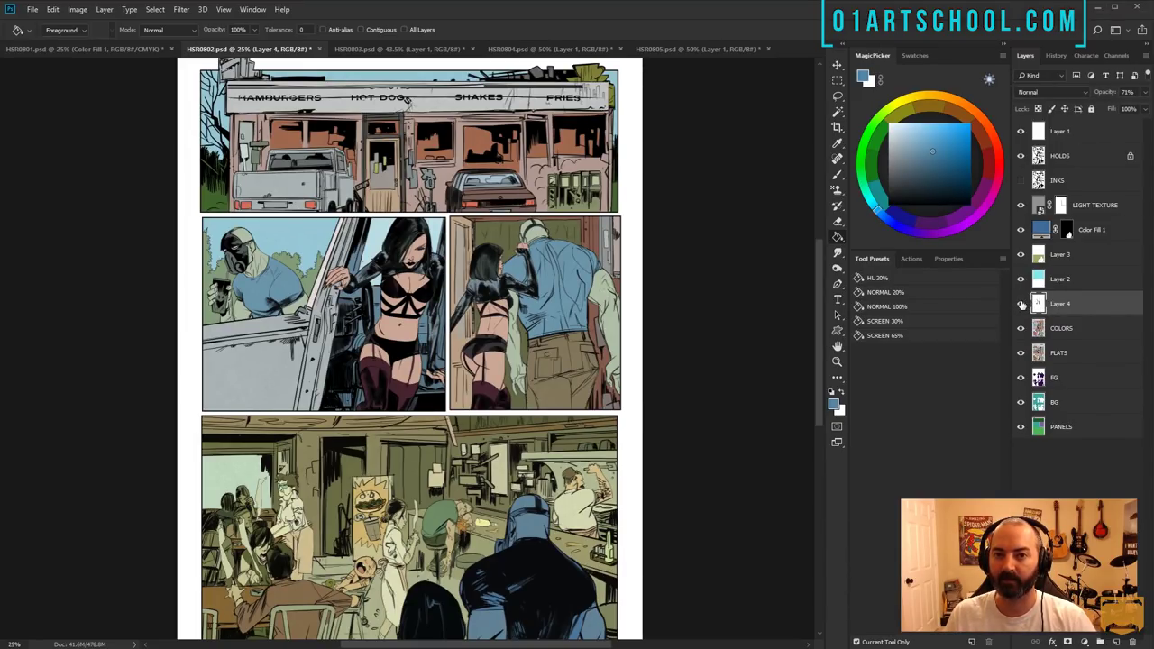
{"action": "left_click", "coordinate": [1021, 305]}
{"action": "left_click", "coordinate": [1022, 305]}
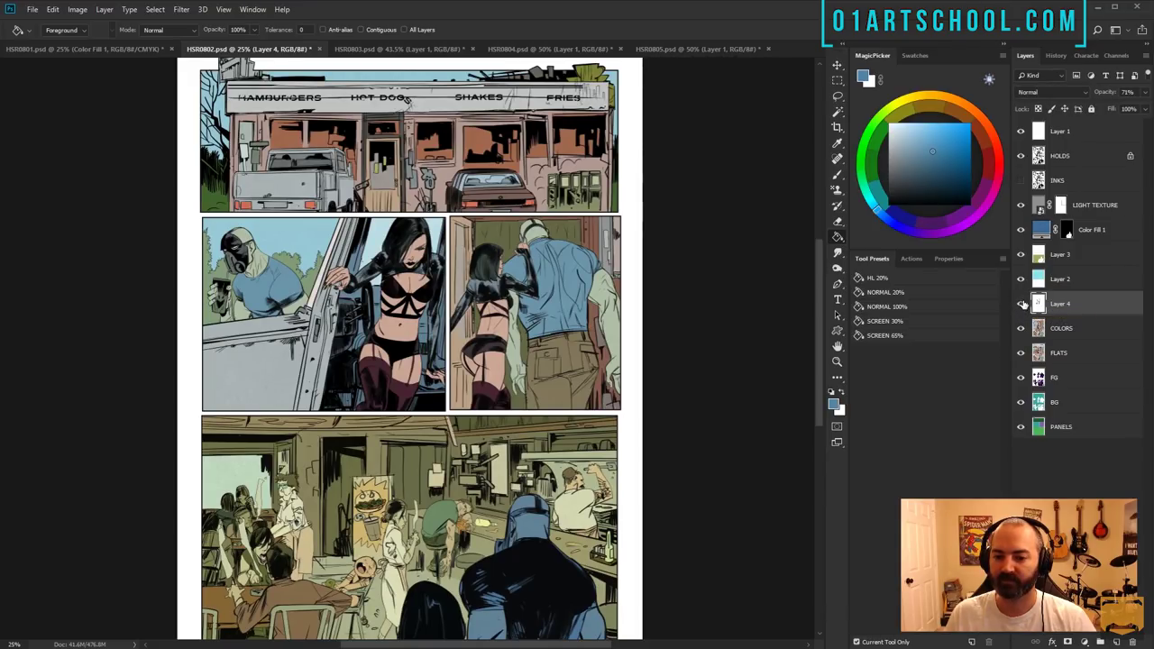
{"action": "key", "text": "ctrl+e"}
- Brighten the blue vehicle interior with Hue/Saturation, using Saturation +55 and Lightness +23
{"action": "key", "text": "ctrl+u"}
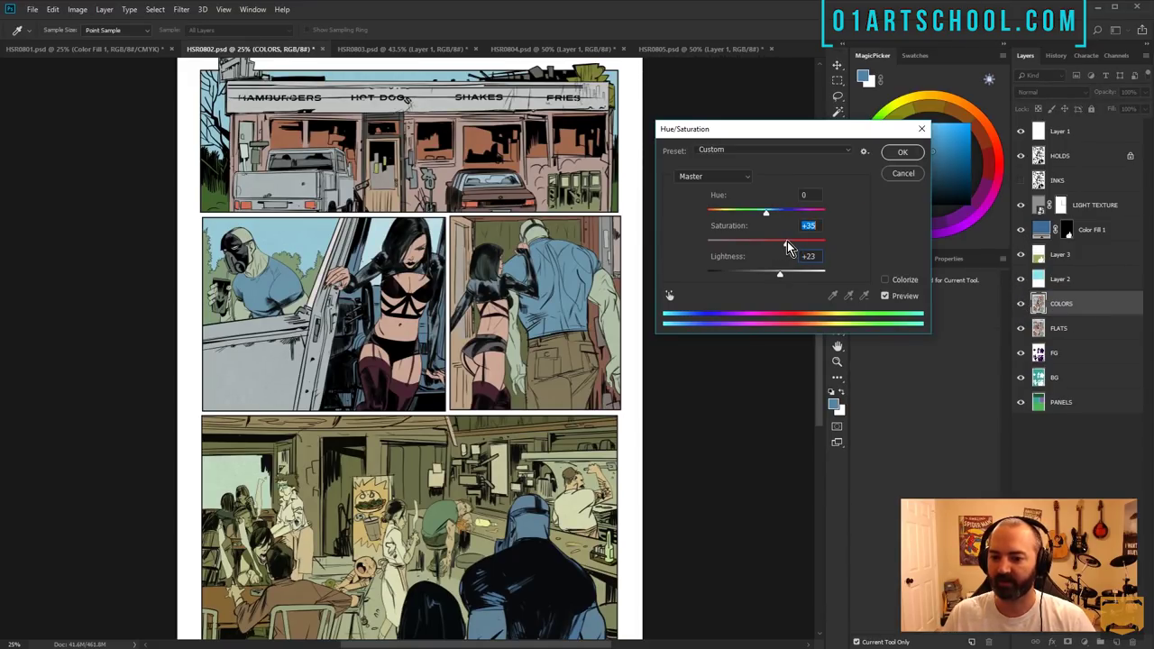
{"action": "left_click_drag", "start_coordinate": [803, 239], "coordinate": [800, 240]}
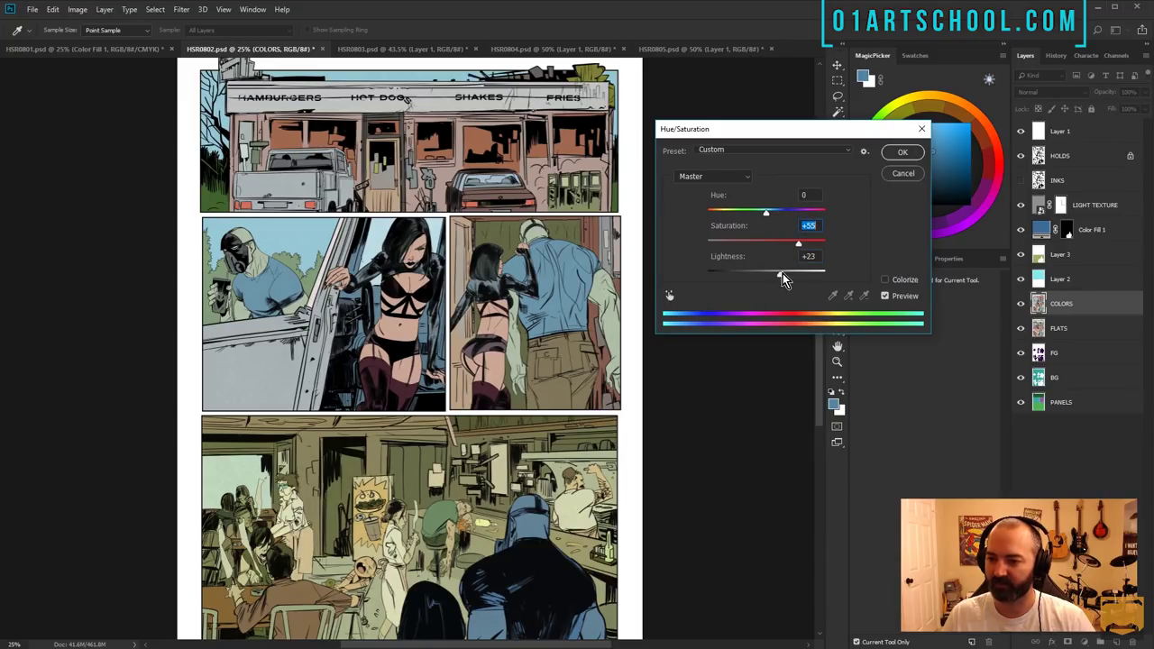
{"action": "left_click", "coordinate": [780, 274]}
{"action": "left_click", "coordinate": [901, 151]}
{"action": "key", "text": "l"}
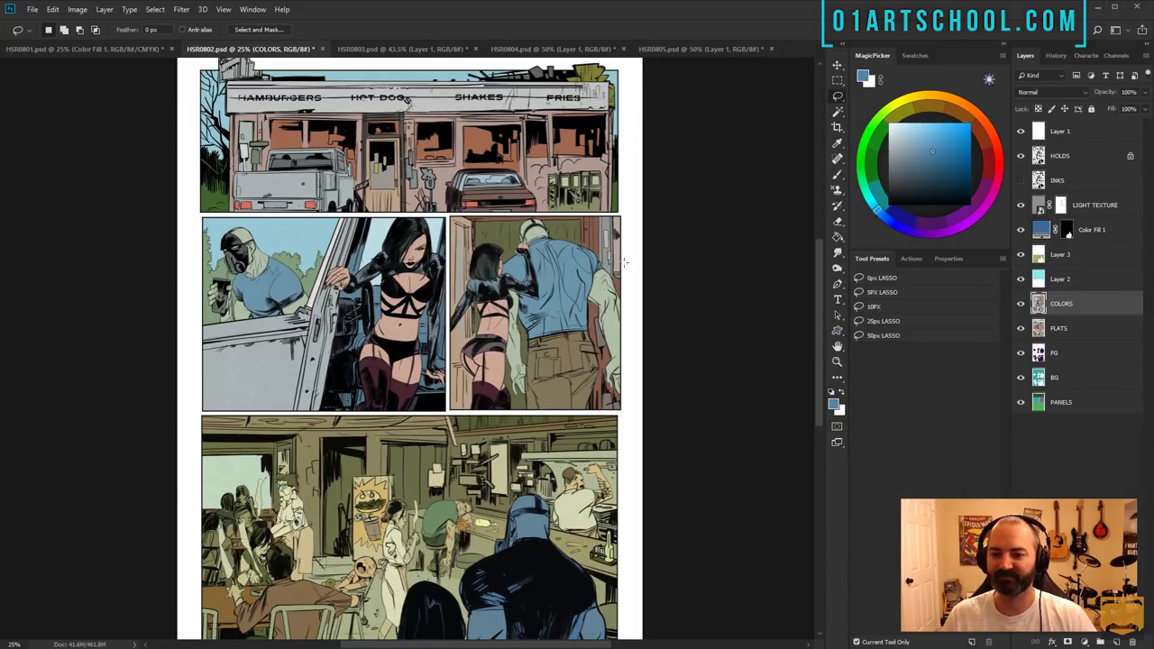
- Select the drink cup in the masked man's hand on COLORS
{"action": "key", "text": "z"}
{"action": "left_click", "coordinate": [245, 275]}
{"action": "left_click", "coordinate": [286, 355]}
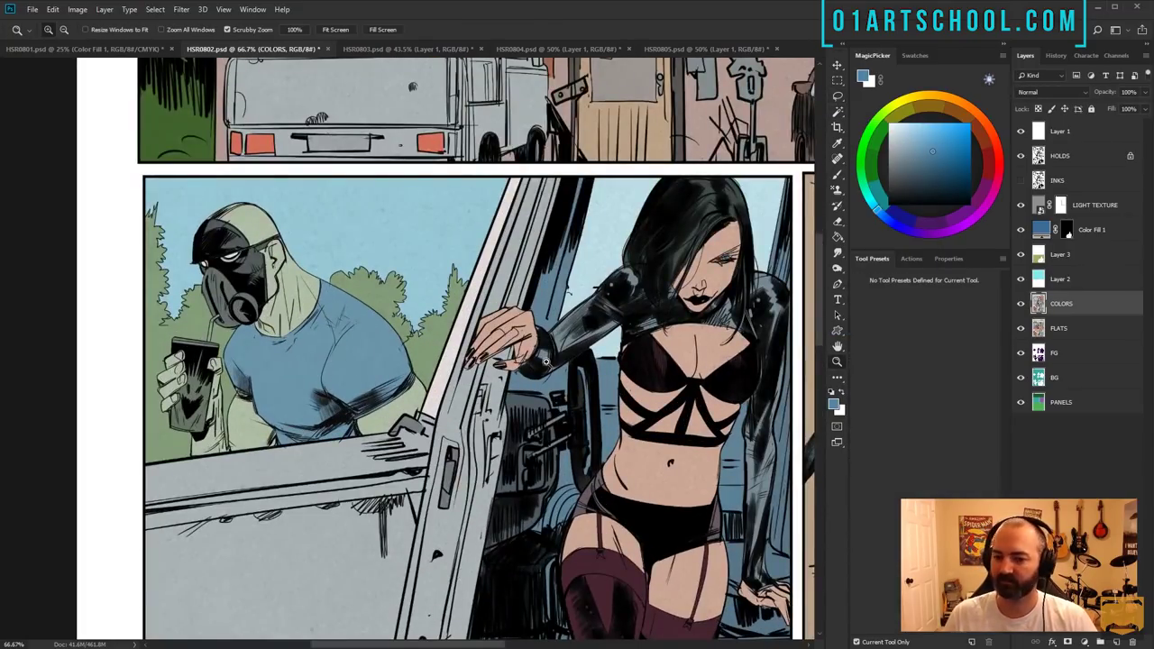
{"action": "key", "text": "w"}
{"action": "key", "text": "z"}
{"action": "left_click", "coordinate": [623, 352], "text": "alt"}
{"action": "left_click_drag", "start_coordinate": [687, 332], "coordinate": [538, 297]}
{"action": "left_click", "coordinate": [454, 335]}
{"action": "left_click", "coordinate": [453, 335]}
{"action": "left_click_drag", "start_coordinate": [454, 335], "coordinate": [633, 407]}
- Colorize the drink cup orange with Hue/Saturation, using Hue 33 and Saturation 92
{"action": "key", "text": "ctrl+u"}
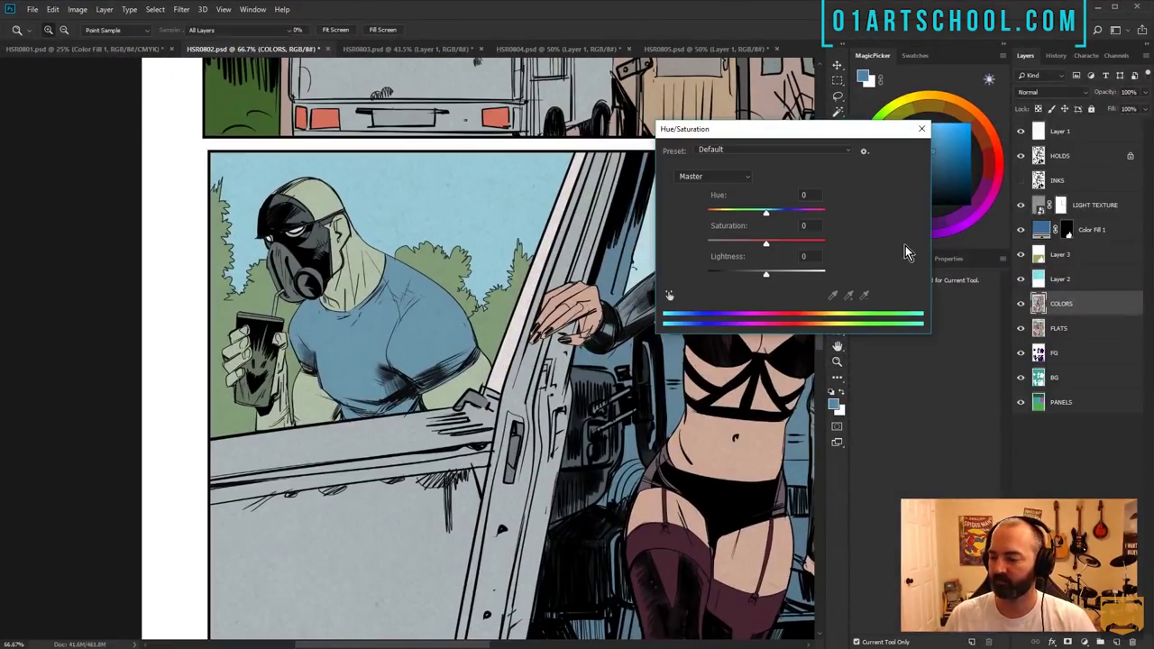
{"action": "left_click", "coordinate": [885, 279]}
{"action": "left_click", "coordinate": [791, 243]}
{"action": "left_click", "coordinate": [727, 214]}
{"action": "left_click_drag", "start_coordinate": [727, 214], "coordinate": [724, 214]}
{"action": "left_click_drag", "start_coordinate": [791, 243], "coordinate": [817, 245]}
{"action": "left_click_drag", "start_coordinate": [724, 214], "coordinate": [719, 214]}
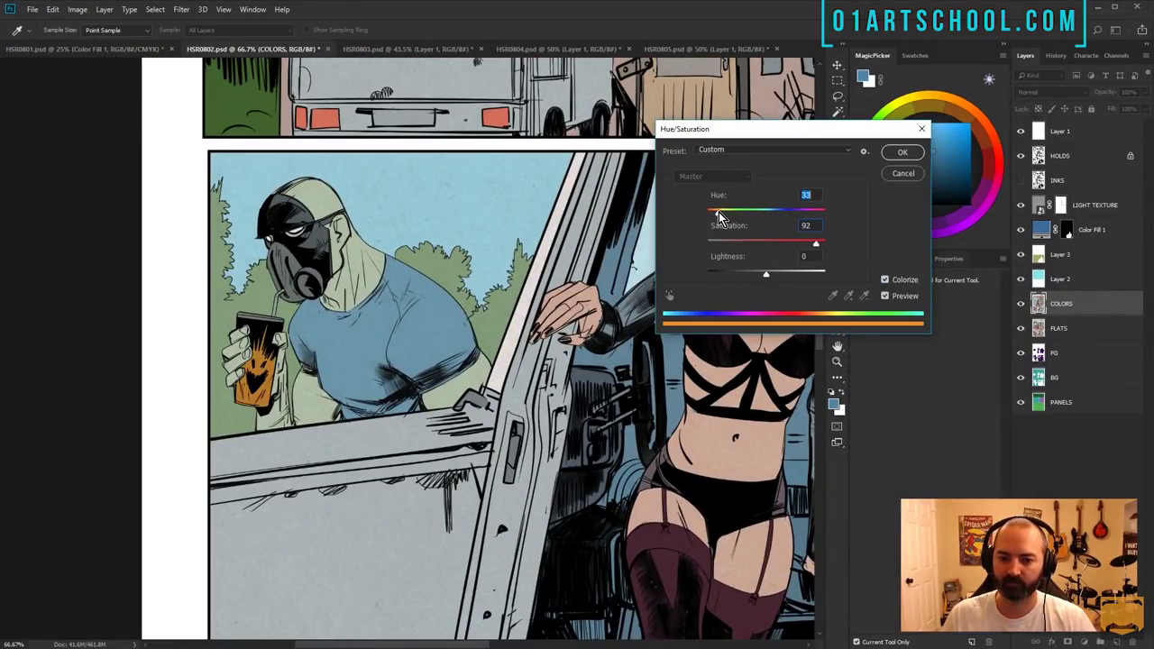
{"action": "left_click", "coordinate": [902, 152]}
- Select the area around the masked man's drink cup and fill the cup's lid with light orange-yellow
{"action": "key", "text": "z"}
{"action": "left_click", "coordinate": [284, 337]}
{"action": "left_click_drag", "start_coordinate": [262, 169], "coordinate": [350, 202]}
{"action": "left_click", "coordinate": [937, 94]}
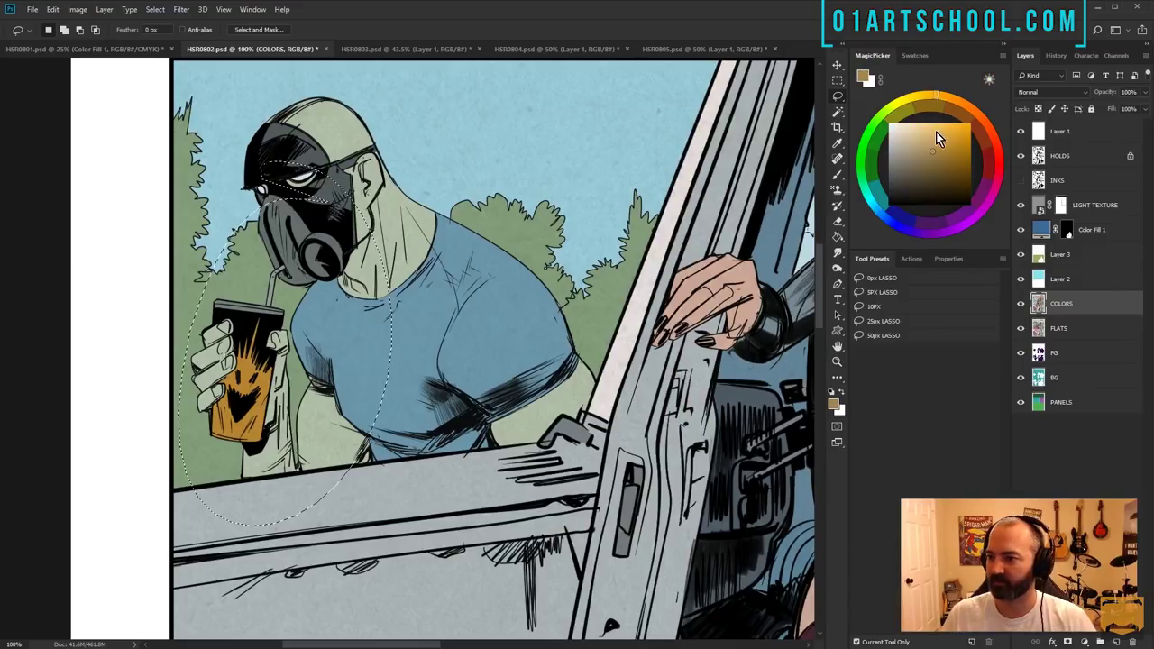
{"action": "left_click", "coordinate": [943, 121]}
{"action": "key", "text": "g"}
{"action": "left_click", "coordinate": [248, 310]}
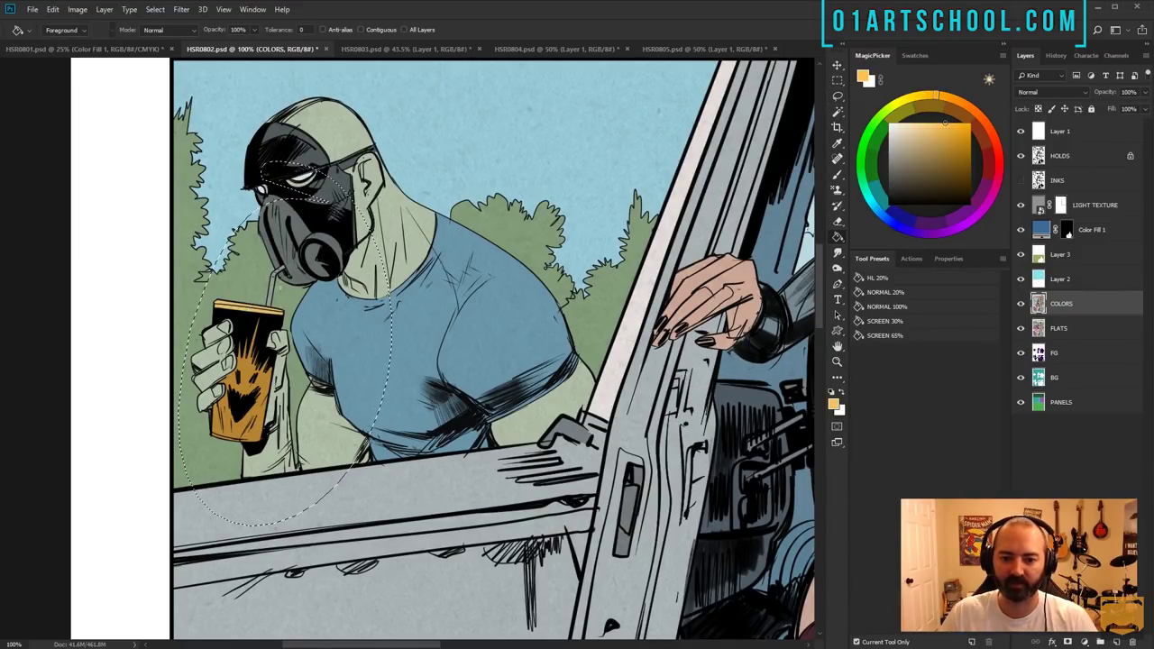
- Undo the yellow lid fill, recolour the cup's lid red and the straw light orange, and deselect the area
{"action": "key", "text": "ctrl+z"}
{"action": "key", "text": "l"}
{"action": "left_click", "coordinate": [999, 157]}
{"action": "left_click", "coordinate": [951, 136]}
{"action": "key", "text": "g"}
{"action": "key", "text": "ctrl+d"}
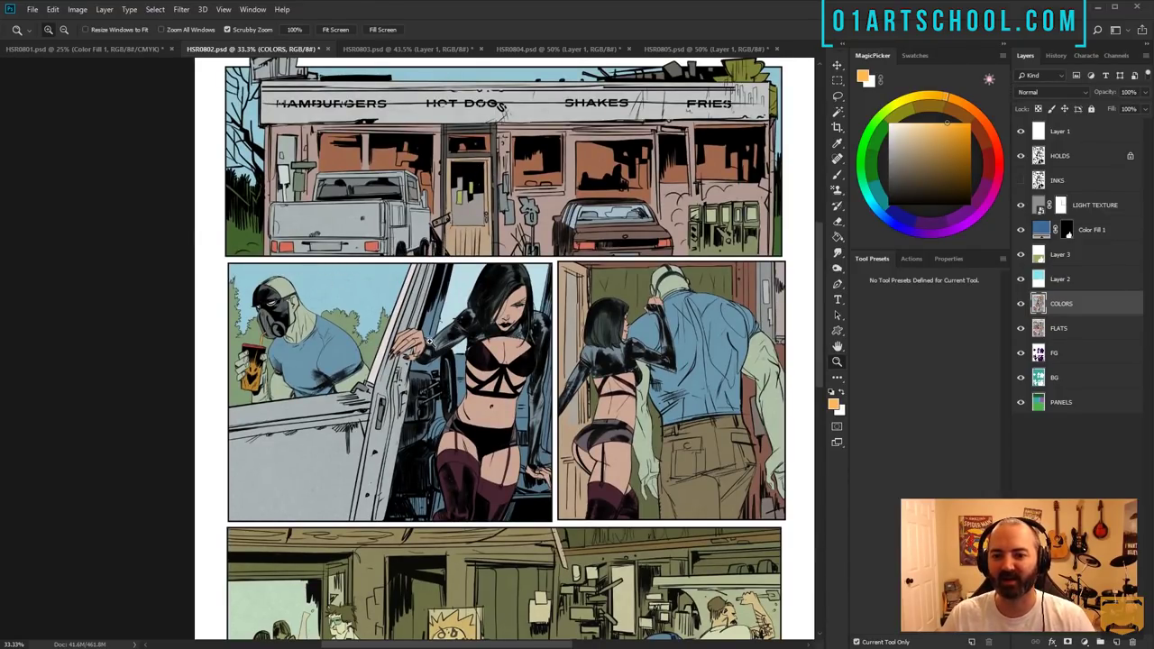
- Select the pink storefront wall in the top panel on COLORS and hide the selection edges
{"action": "left_click", "coordinate": [418, 344]}
{"action": "key", "text": "w"}
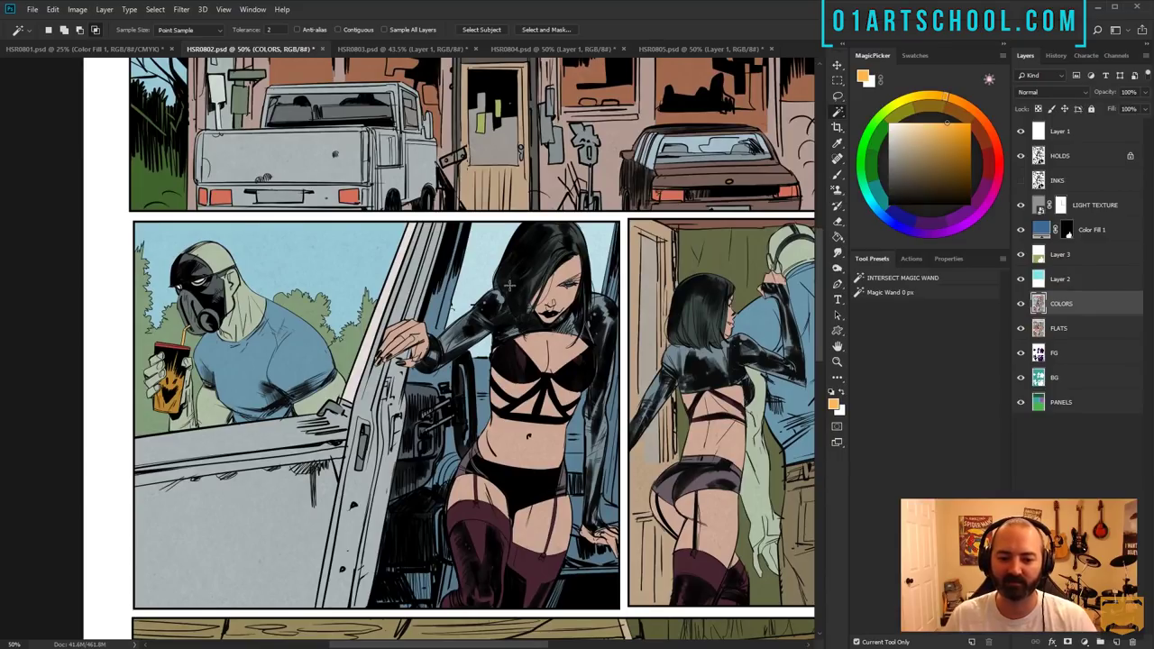
{"action": "left_click_drag", "start_coordinate": [596, 339], "coordinate": [505, 341]}
{"action": "key", "text": "l"}
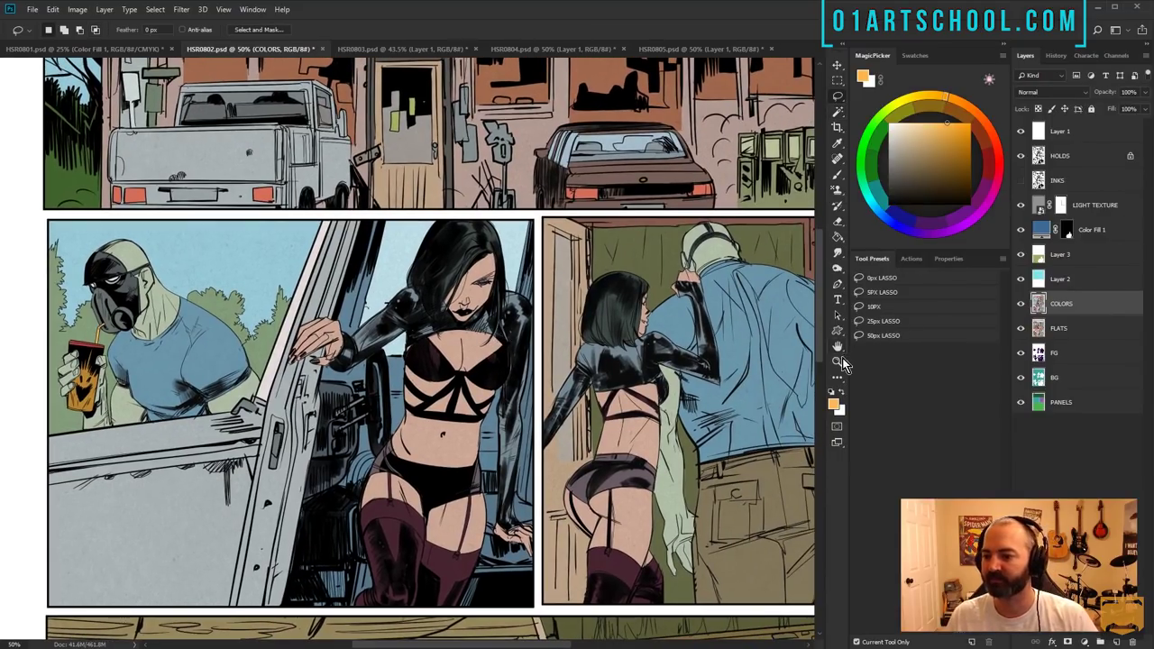
{"action": "left_click", "coordinate": [840, 361]}
{"action": "left_click", "coordinate": [575, 358], "text": "alt"}
{"action": "mouse_move", "coordinate": [595, 302]}
{"action": "left_mouse_down"}
{"action": "mouse_move", "coordinate": [553, 220]}
{"action": "mouse_move", "coordinate": [531, 357]}
{"action": "left_mouse_up"}
{"action": "key", "text": "w"}
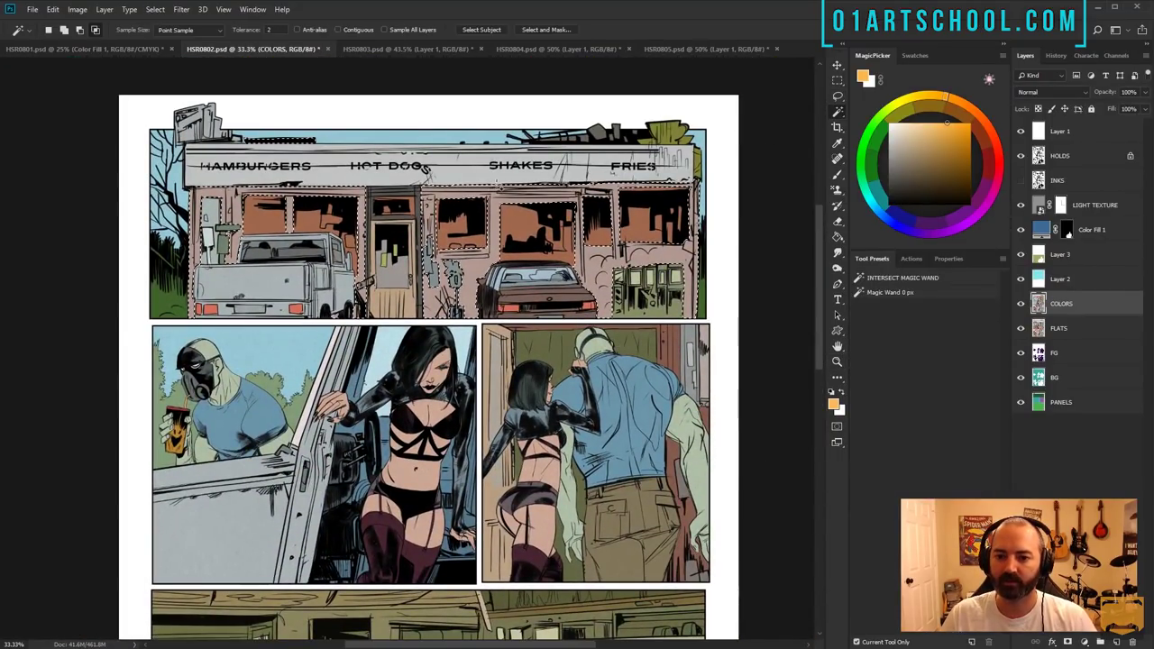
{"action": "left_click", "coordinate": [495, 189]}
{"action": "key", "text": "ctrl+h"}
{"action": "key", "text": "ctrl+u"}
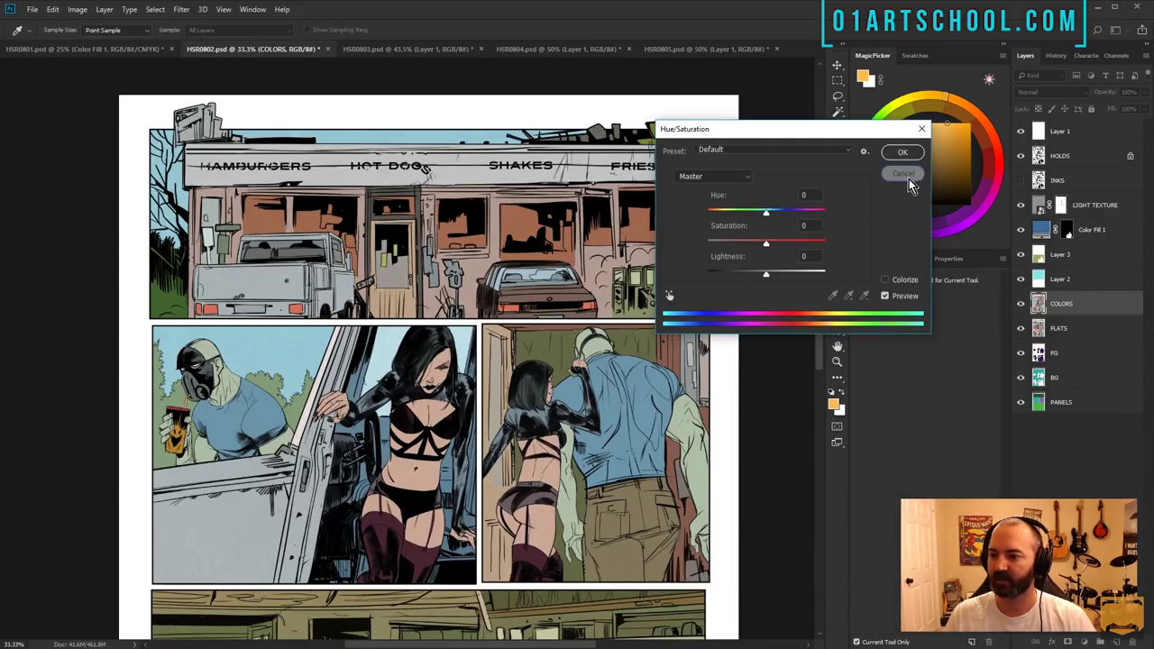
{"action": "left_click", "coordinate": [908, 178]}
- Shift the storefront wall towards tan with Hue/Saturation, using Hue +22, Saturation -1 and Lightness -3
{"action": "left_click", "coordinate": [838, 362]}
{"action": "left_click", "coordinate": [530, 349], "text": "alt"}
{"action": "left_click", "coordinate": [530, 349], "text": "alt"}
{"action": "left_click_drag", "start_coordinate": [530, 349], "coordinate": [483, 277]}
{"action": "key", "text": "l"}
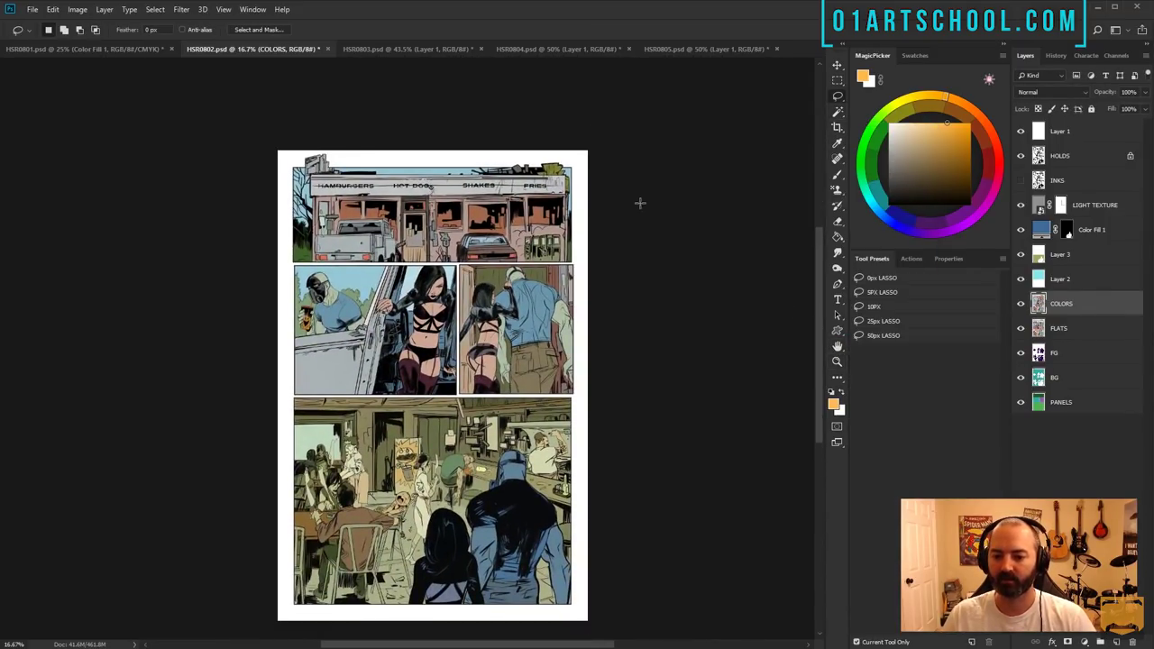
{"action": "key", "text": "w"}
{"action": "key", "text": "ctrl+u"}
{"action": "left_click_drag", "start_coordinate": [766, 211], "coordinate": [799, 217]}
{"action": "left_click_drag", "start_coordinate": [767, 244], "coordinate": [752, 245]}
{"action": "mouse_move", "coordinate": [767, 274]}
{"action": "left_mouse_down"}
{"action": "mouse_move", "coordinate": [746, 273]}
{"action": "mouse_move", "coordinate": [765, 274]}
{"action": "left_mouse_up"}
{"action": "mouse_move", "coordinate": [752, 244]}
{"action": "left_mouse_down"}
{"action": "mouse_move", "coordinate": [785, 245]}
{"action": "mouse_move", "coordinate": [723, 221]}
{"action": "mouse_move", "coordinate": [708, 245]}
{"action": "mouse_move", "coordinate": [766, 244]}
{"action": "left_mouse_up"}
{"action": "left_click_drag", "start_coordinate": [719, 214], "coordinate": [781, 219]}
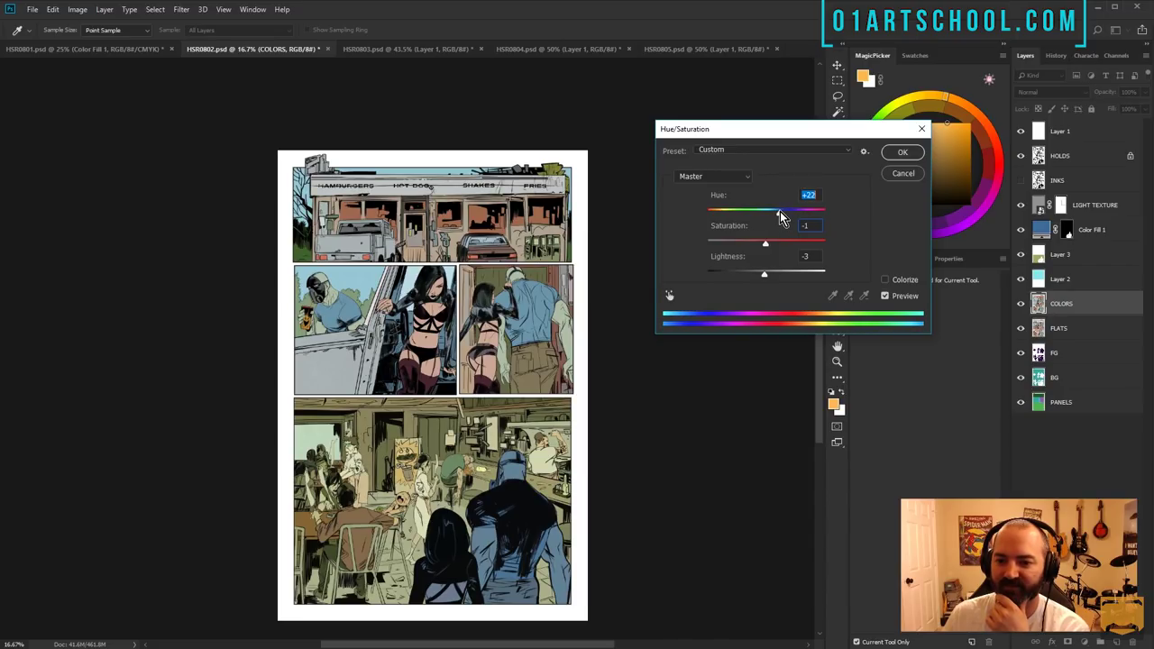
{"action": "left_click", "coordinate": [902, 152]}
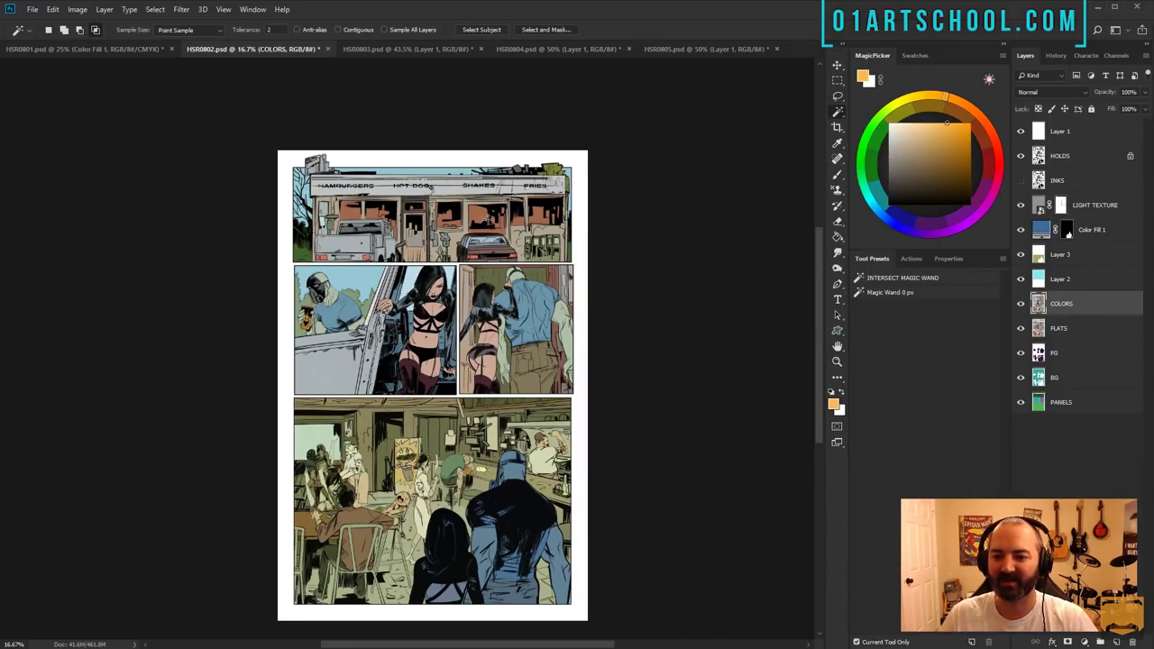
- Select the orange storefront windows and turn them dark olive with Hue/Saturation, using Hue +41 and Lightness -30
{"action": "left_click", "coordinate": [487, 219]}
{"action": "key", "text": "ctrl+u"}
{"action": "left_click_drag", "start_coordinate": [766, 213], "coordinate": [790, 214]}
{"action": "left_click_drag", "start_coordinate": [766, 273], "coordinate": [749, 274]}
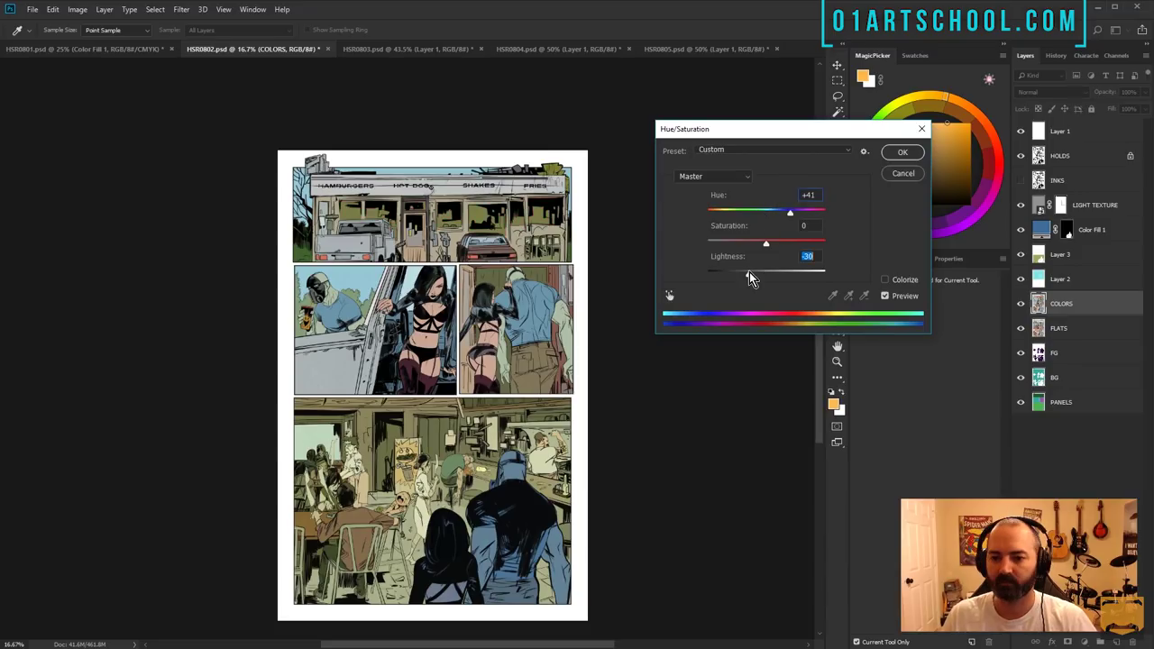
{"action": "left_click", "coordinate": [902, 151]}
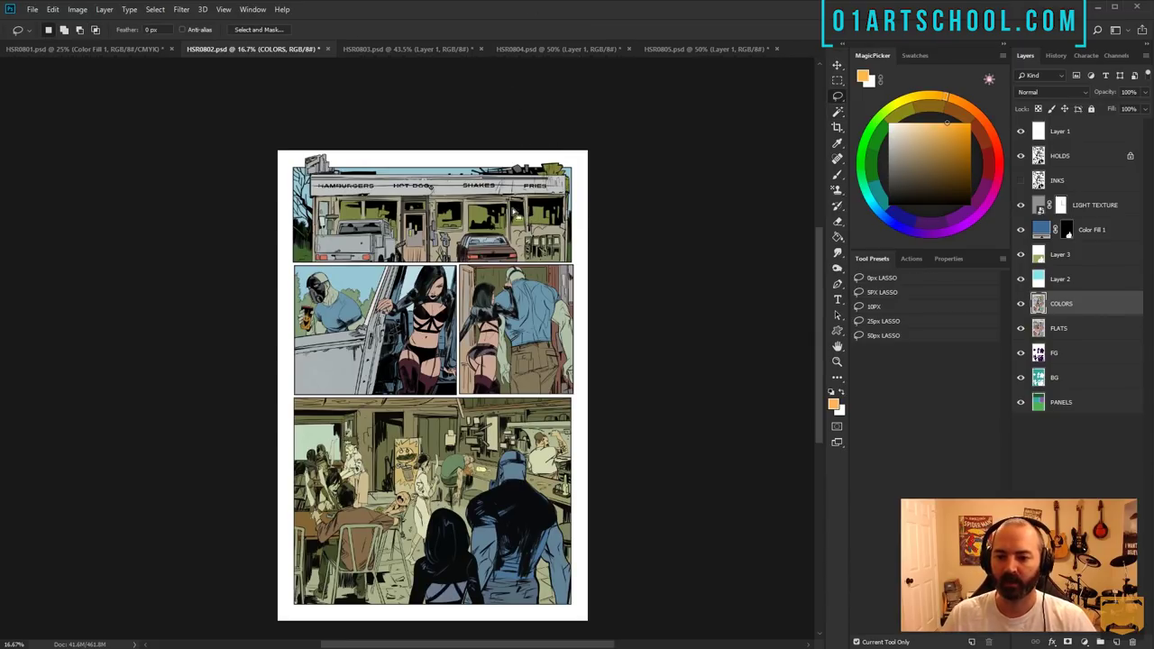
{"action": "key", "text": "z"}
{"action": "left_click", "coordinate": [522, 255], "text": "alt"}
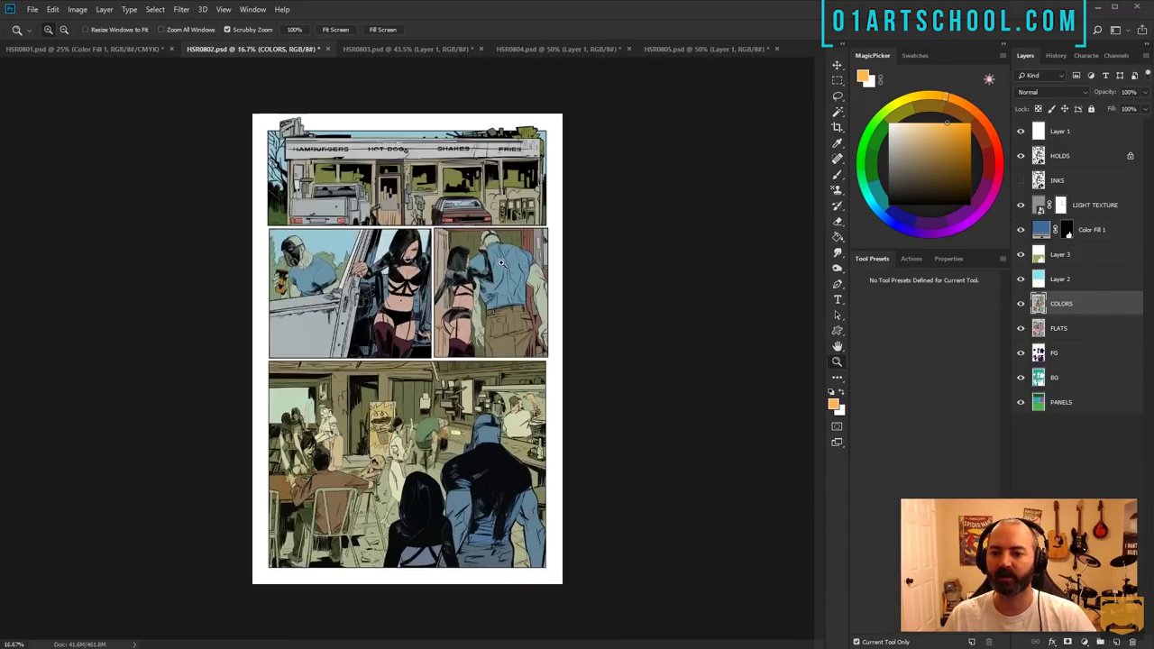
{"action": "left_click", "coordinate": [516, 236]}
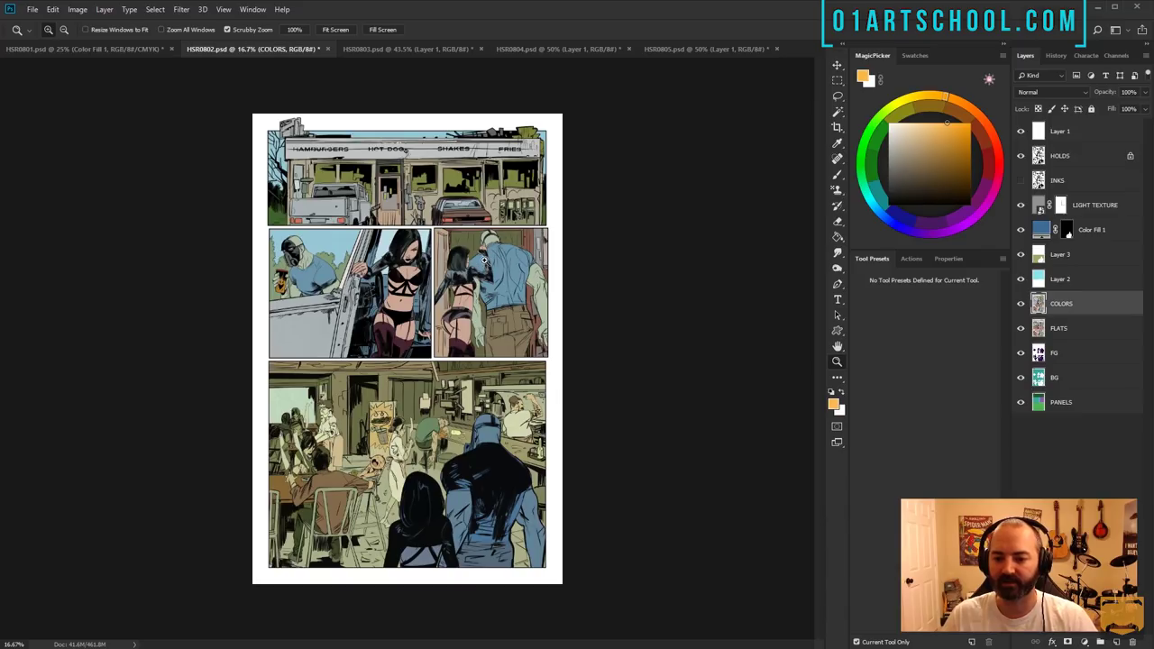
{"action": "left_click", "coordinate": [469, 277]}
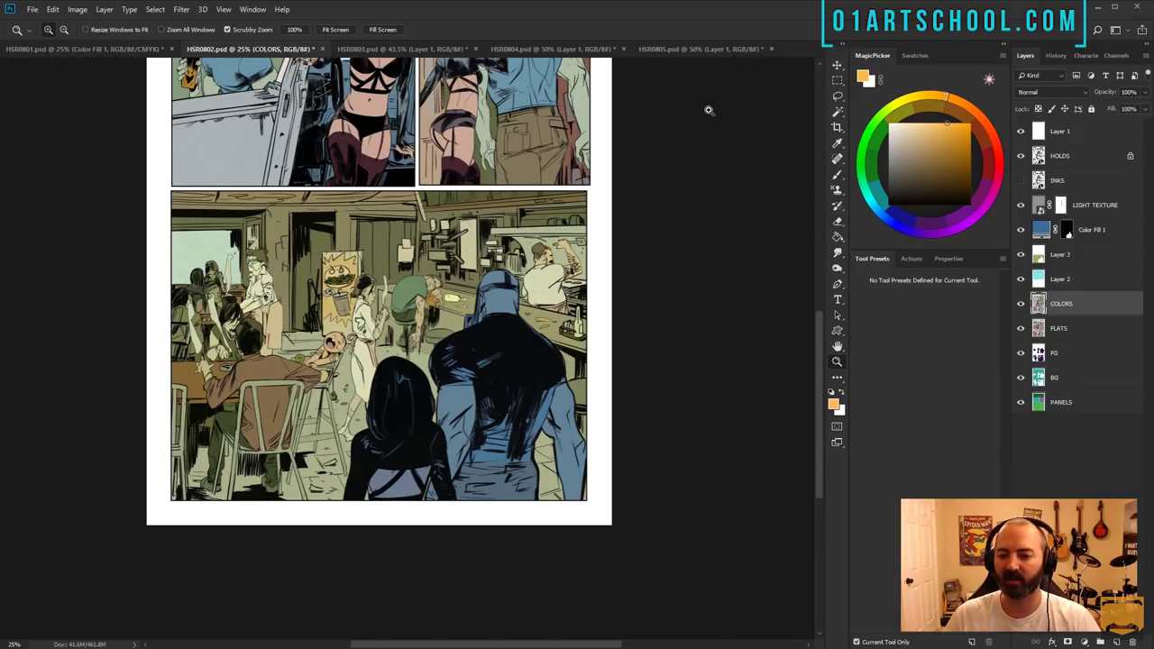
{"action": "key", "text": "w"}
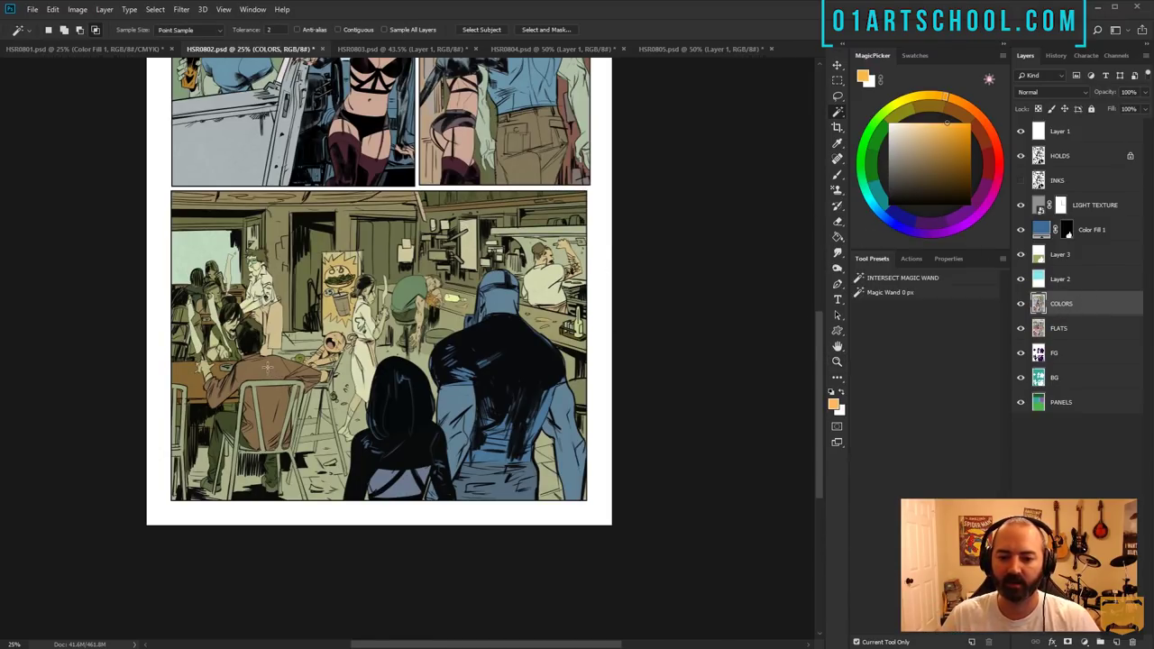
{"action": "key", "text": "i"}
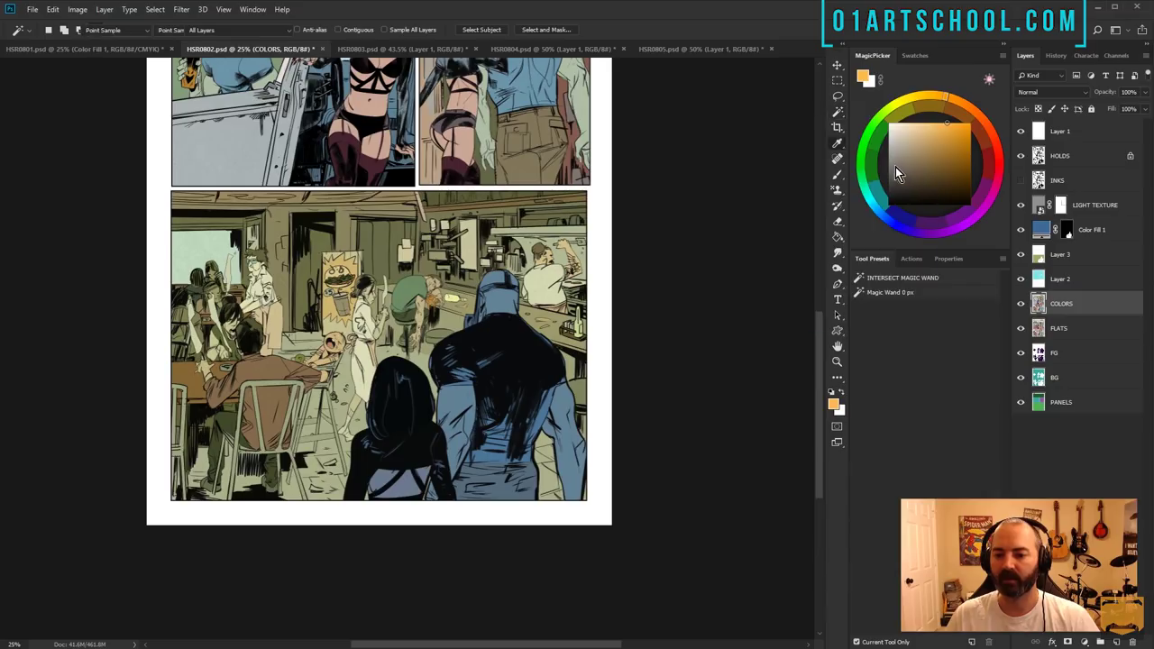
{"action": "key", "text": "ctrl+u"}
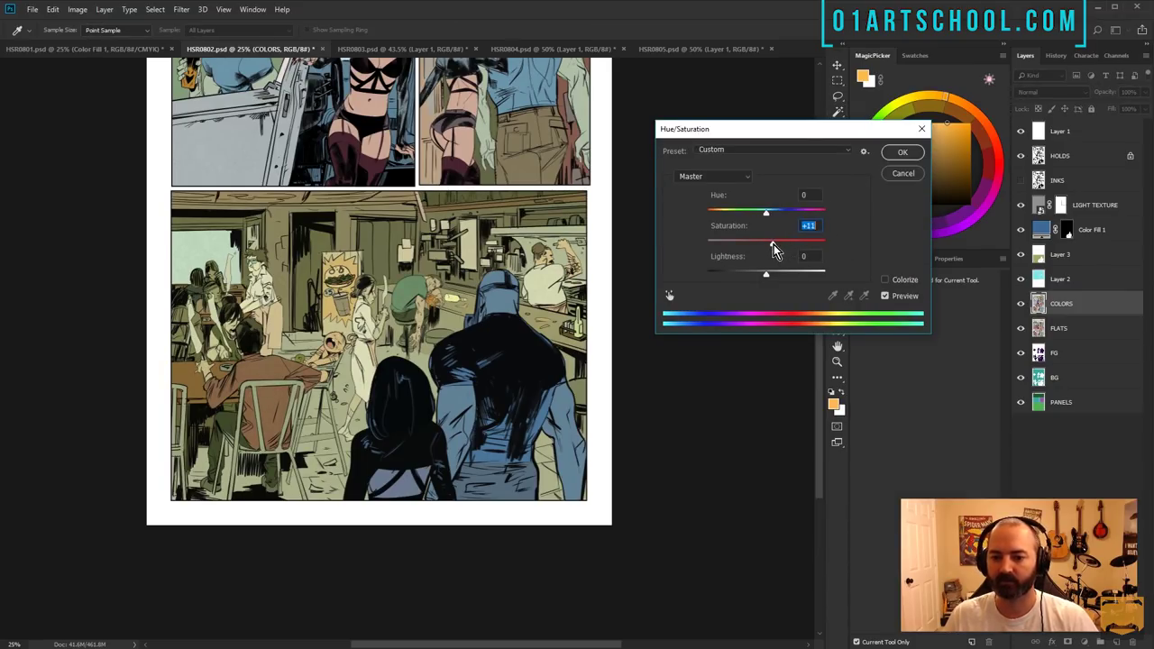
{"action": "key", "text": "Escape"}
- Colorize the waiter's and waitress's aprons in the bottom panel dark red with Hue 11, Saturation 76 and Lightness -36
{"action": "key", "text": "ctrl+u"}
{"action": "left_click", "coordinate": [889, 280]}
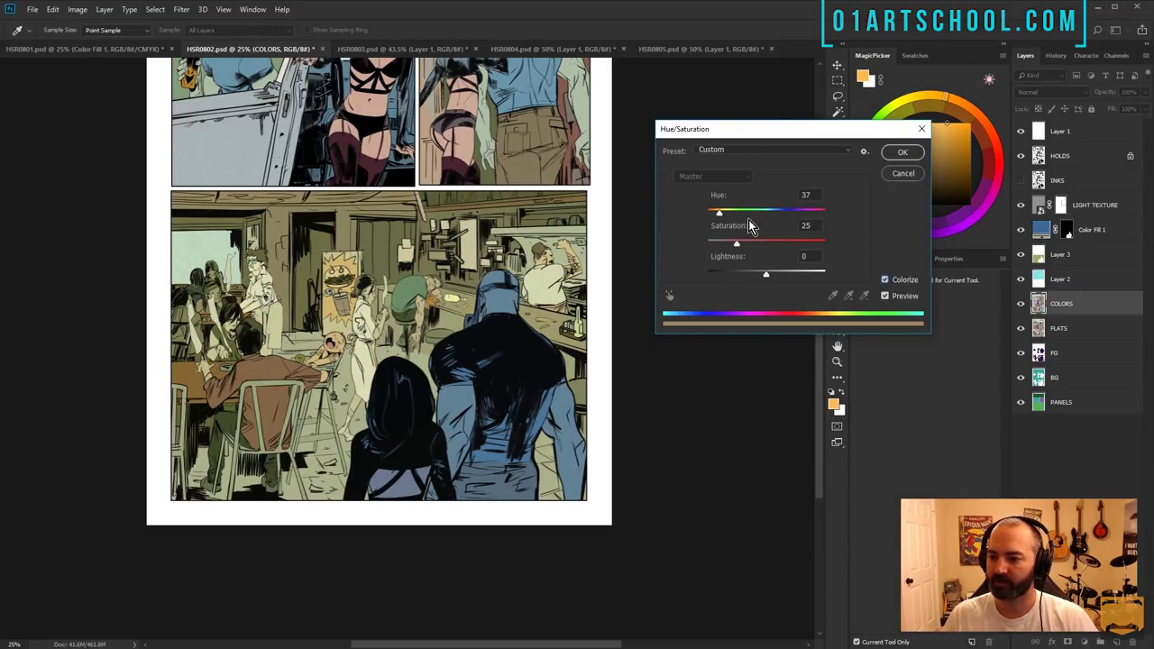
{"action": "left_click_drag", "start_coordinate": [739, 240], "coordinate": [788, 237]}
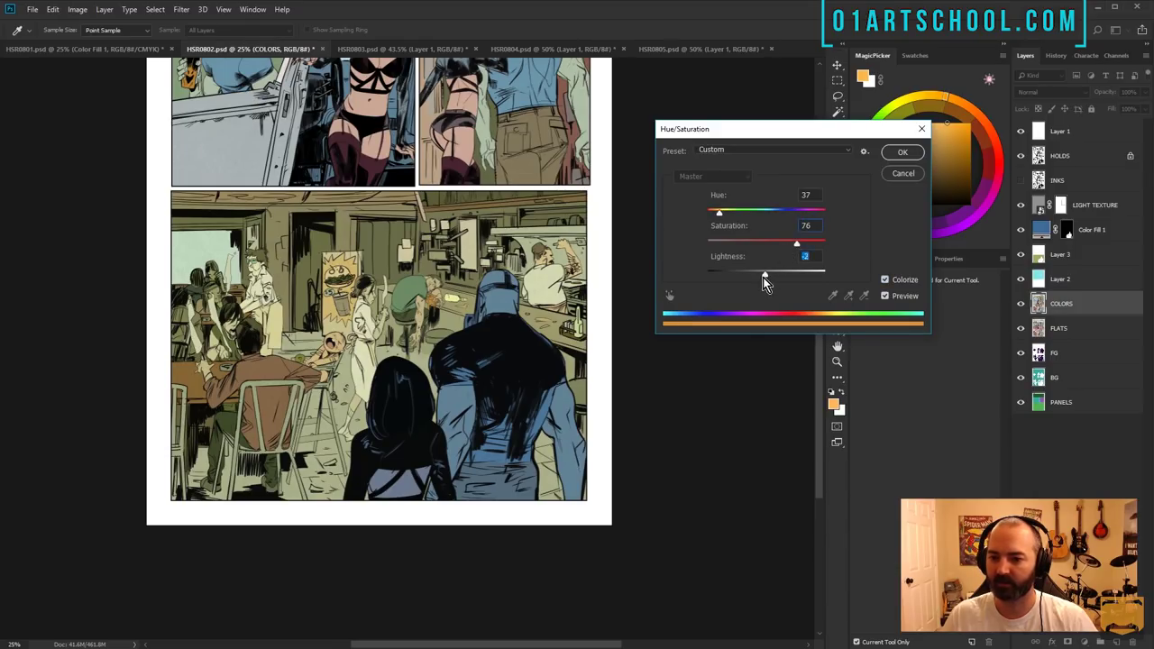
{"action": "left_click_drag", "start_coordinate": [763, 277], "coordinate": [747, 277]}
{"action": "left_click_drag", "start_coordinate": [719, 213], "coordinate": [711, 214]}
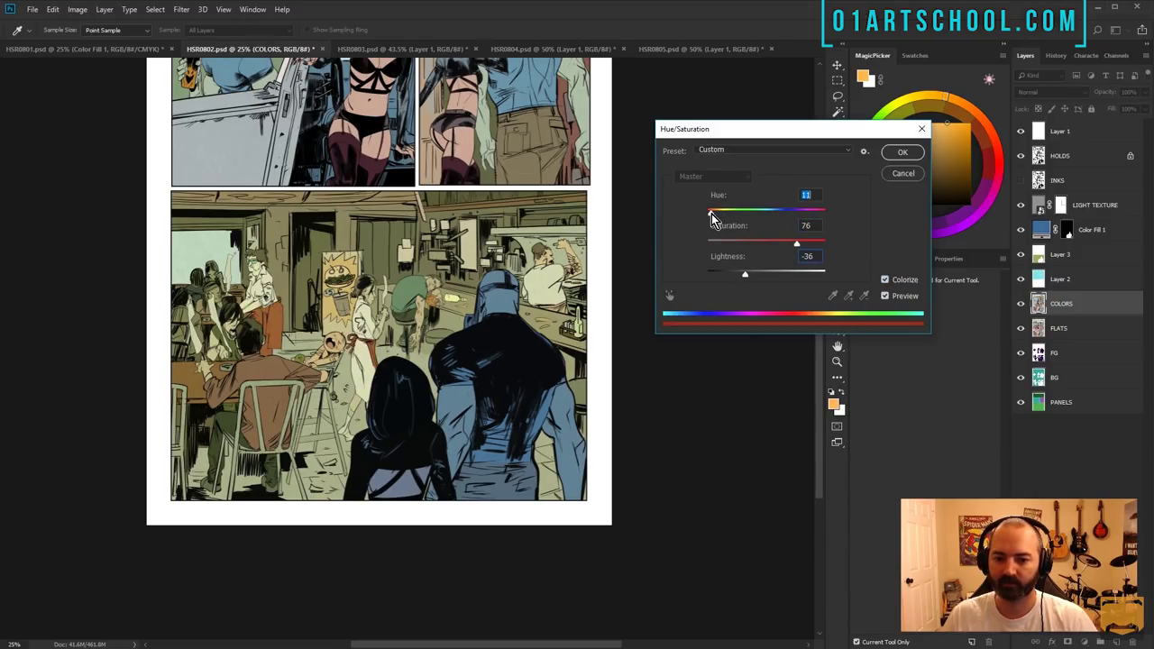
{"action": "left_click", "coordinate": [901, 151]}
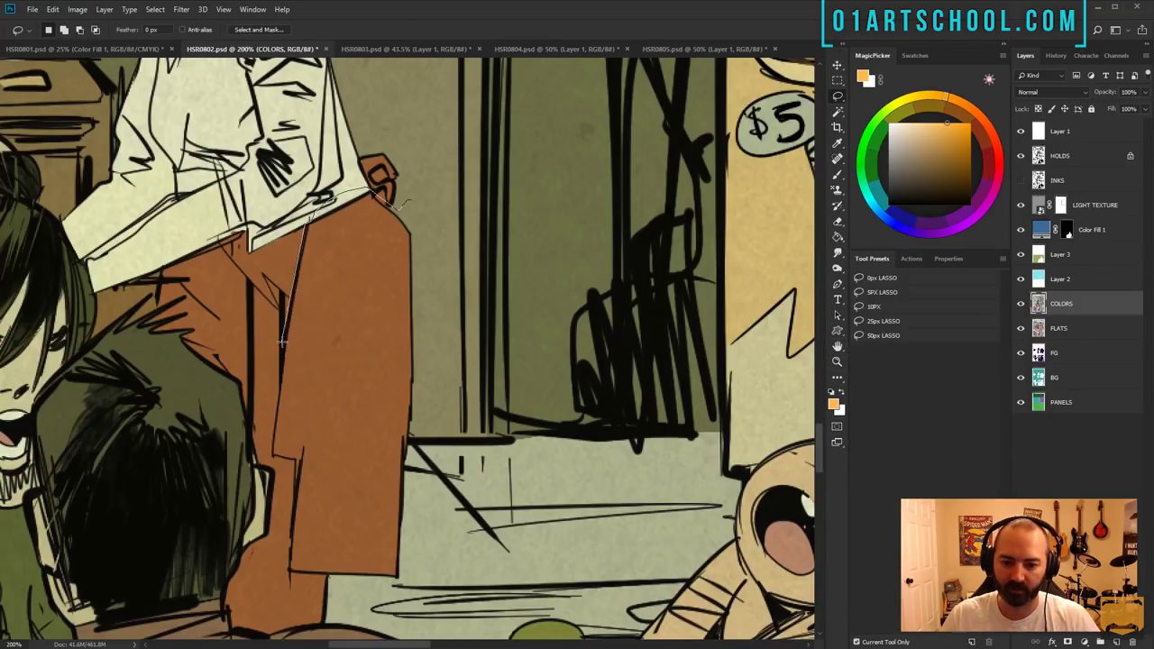
- Select the waiter's near trouser leg, hide the LIGHT TEXTURE layer, and fill the leg with the pale colour sampled from his shirt
{"action": "mouse_move", "coordinate": [287, 348]}
{"action": "left_mouse_down"}
{"action": "mouse_move", "coordinate": [270, 457]}
{"action": "mouse_move", "coordinate": [417, 574]}
{"action": "mouse_move", "coordinate": [413, 200]}
{"action": "left_mouse_up"}
{"action": "left_click", "coordinate": [1021, 205]}
{"action": "key", "text": "b"}
{"action": "left_click", "coordinate": [271, 211], "text": "alt"}
{"action": "key", "text": "alt+BackSpace"}
{"action": "key", "text": "l"}
{"action": "key", "text": "ctrl+d"}
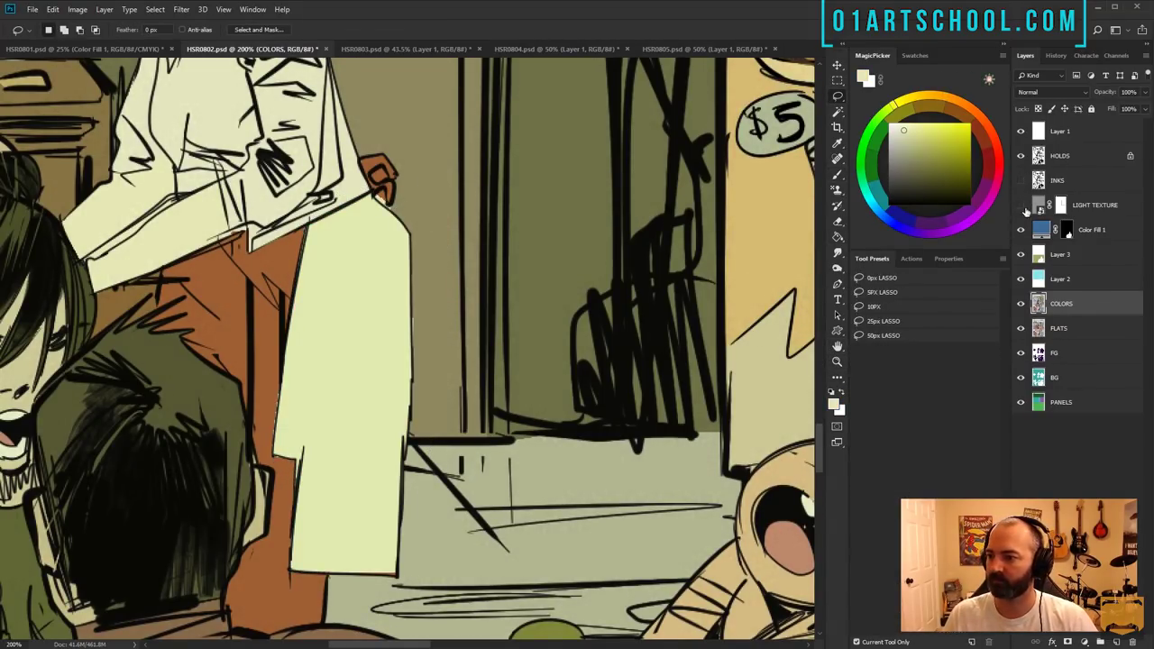
- Hide the tint layers above COLORS, refill the waiter's trouser leg with the shirt's untinted off-white, and show the overlay layers again
{"action": "left_click_drag", "start_coordinate": [1022, 231], "coordinate": [1021, 280]}
{"action": "key", "text": "g"}
{"action": "left_click", "coordinate": [311, 203], "text": "alt"}
{"action": "left_click", "coordinate": [358, 258]}
{"action": "left_click_drag", "start_coordinate": [1021, 205], "coordinate": [1021, 280]}
{"action": "key", "text": "z"}
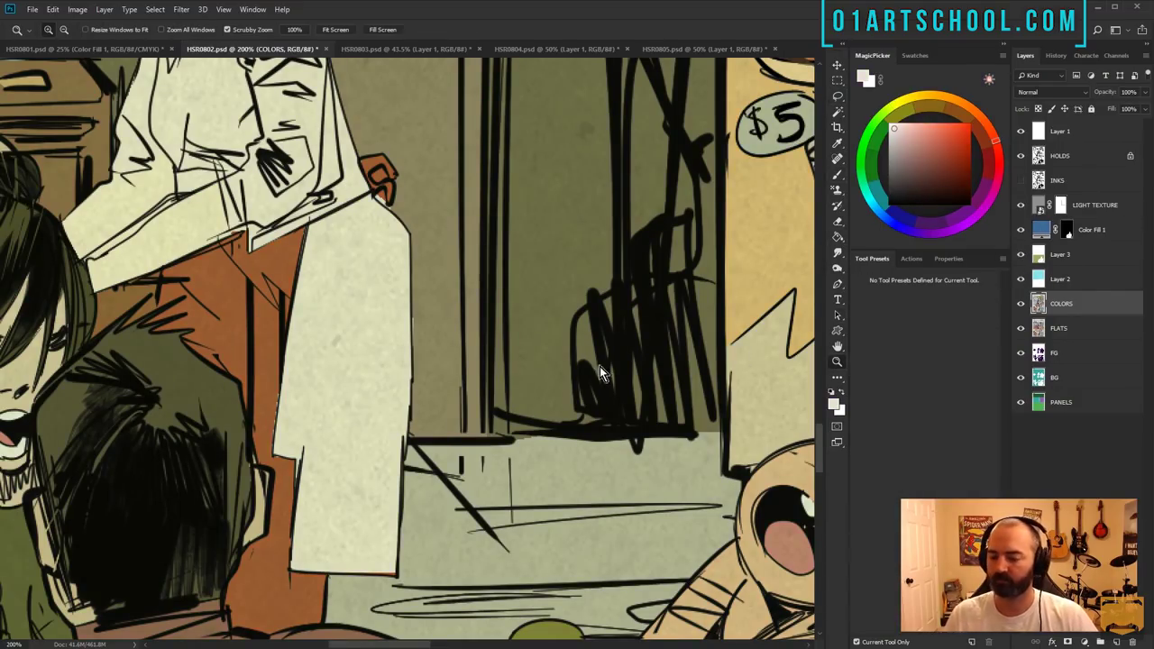
- Reduce the saturation of the olive storefront windows in the top panel with Hue/Saturation
{"action": "left_click", "coordinate": [503, 365], "text": "alt"}
{"action": "left_click", "coordinate": [503, 365], "text": "alt"}
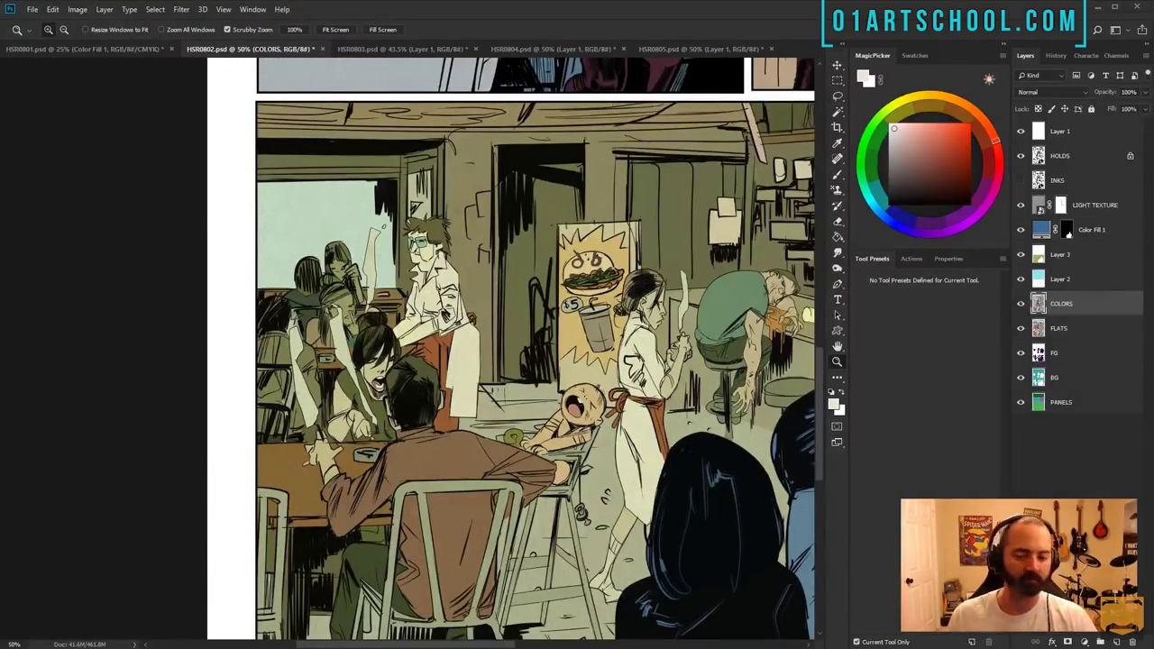
{"action": "key", "text": "ctrl+minus"}
{"action": "key", "text": "ctrl+minus"}
{"action": "key", "text": "ctrl+minus"}
{"action": "key", "text": "ctrl+u"}
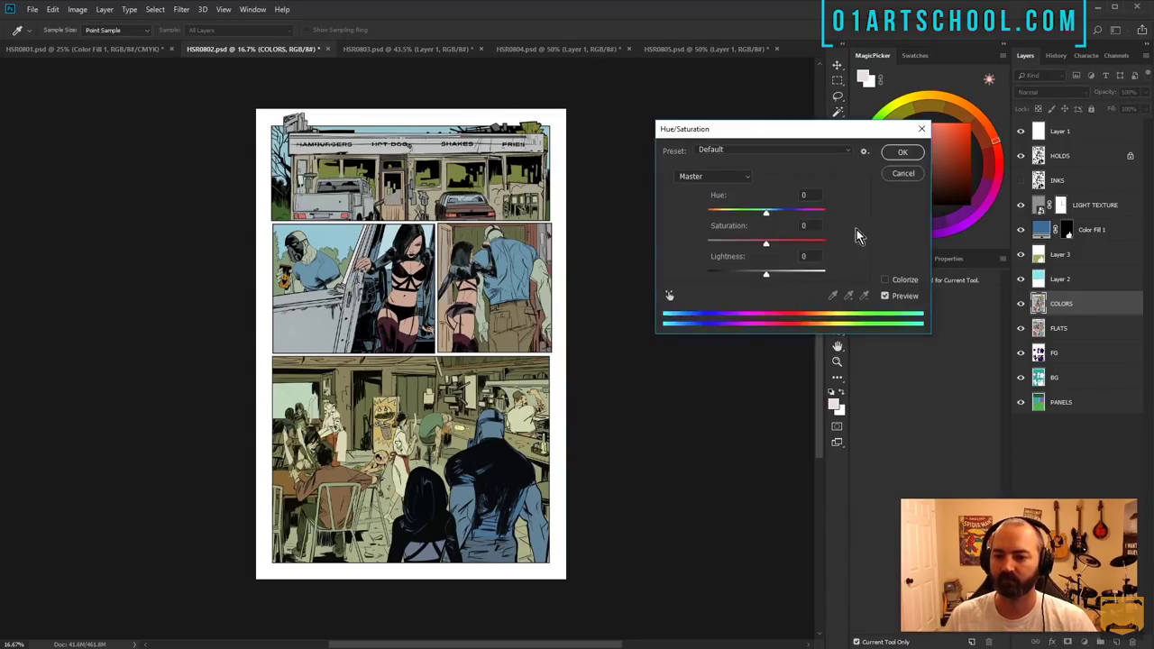
{"action": "left_click_drag", "start_coordinate": [766, 243], "coordinate": [743, 243]}
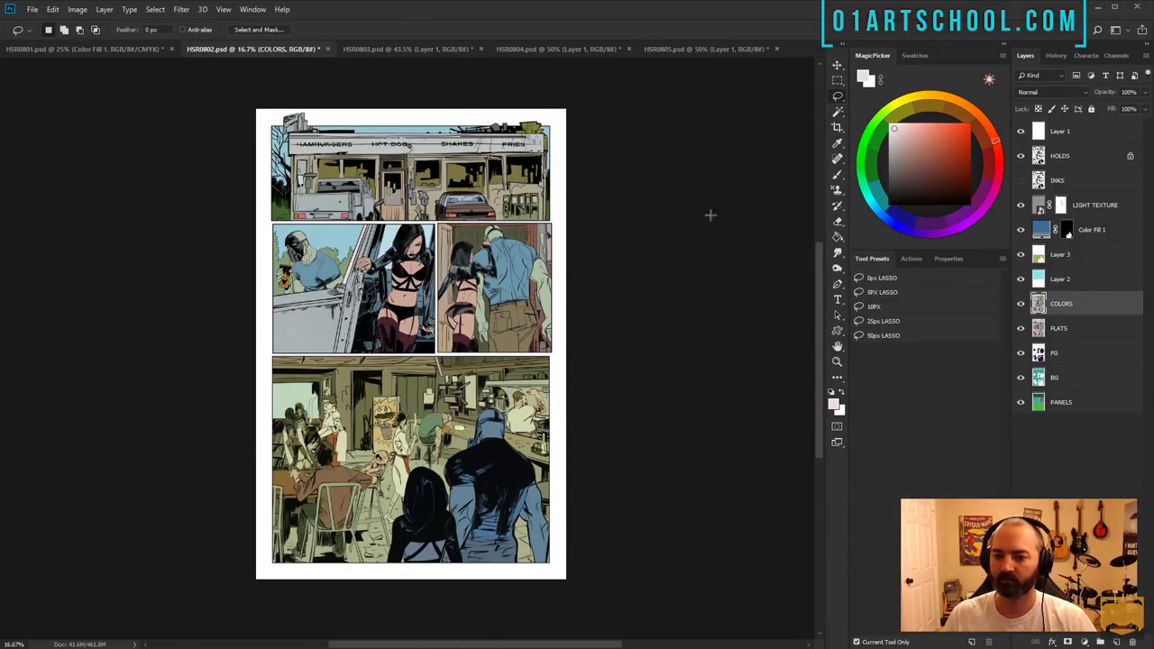
- Recolour the diner's wooden doors deep red with Hue/Saturation, using Hue -12, Lightness -31 and increased Saturation
{"action": "key", "text": "ctrl+plus"}
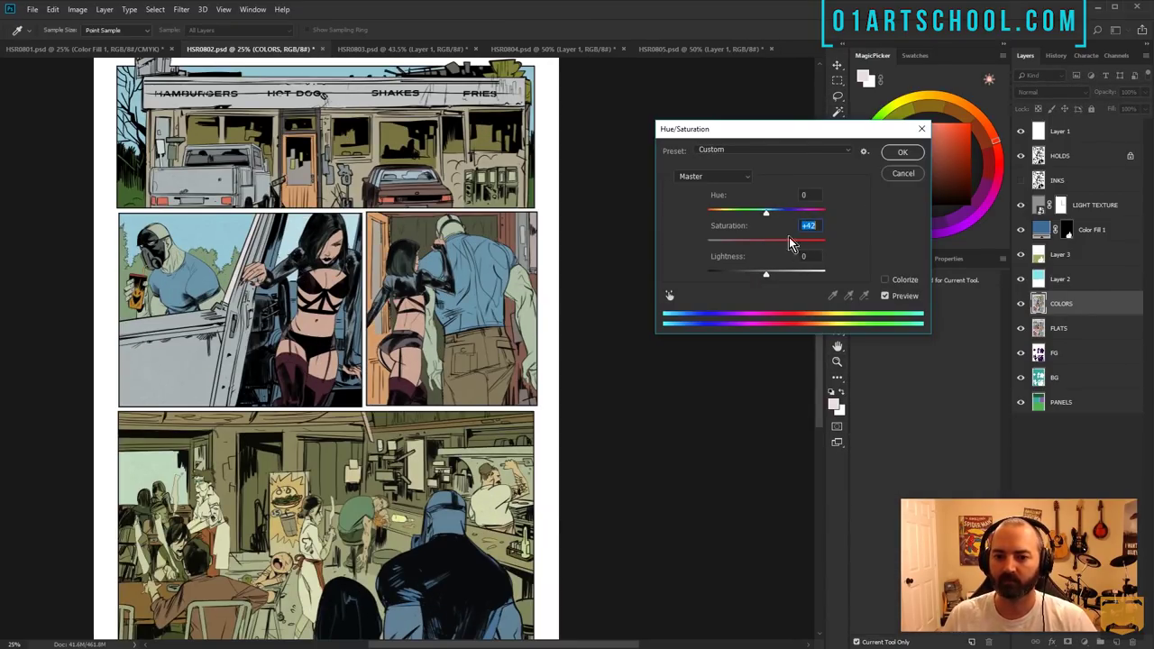
{"action": "mouse_move", "coordinate": [767, 213]}
{"action": "left_mouse_down"}
{"action": "mouse_move", "coordinate": [696, 214]}
{"action": "mouse_move", "coordinate": [773, 214]}
{"action": "left_mouse_up"}
{"action": "left_click_drag", "start_coordinate": [766, 273], "coordinate": [760, 273]}
{"action": "mouse_move", "coordinate": [773, 212]}
{"action": "left_mouse_down"}
{"action": "mouse_move", "coordinate": [808, 209]}
{"action": "mouse_move", "coordinate": [758, 212]}
{"action": "left_mouse_up"}
{"action": "left_click_drag", "start_coordinate": [759, 274], "coordinate": [750, 274]}
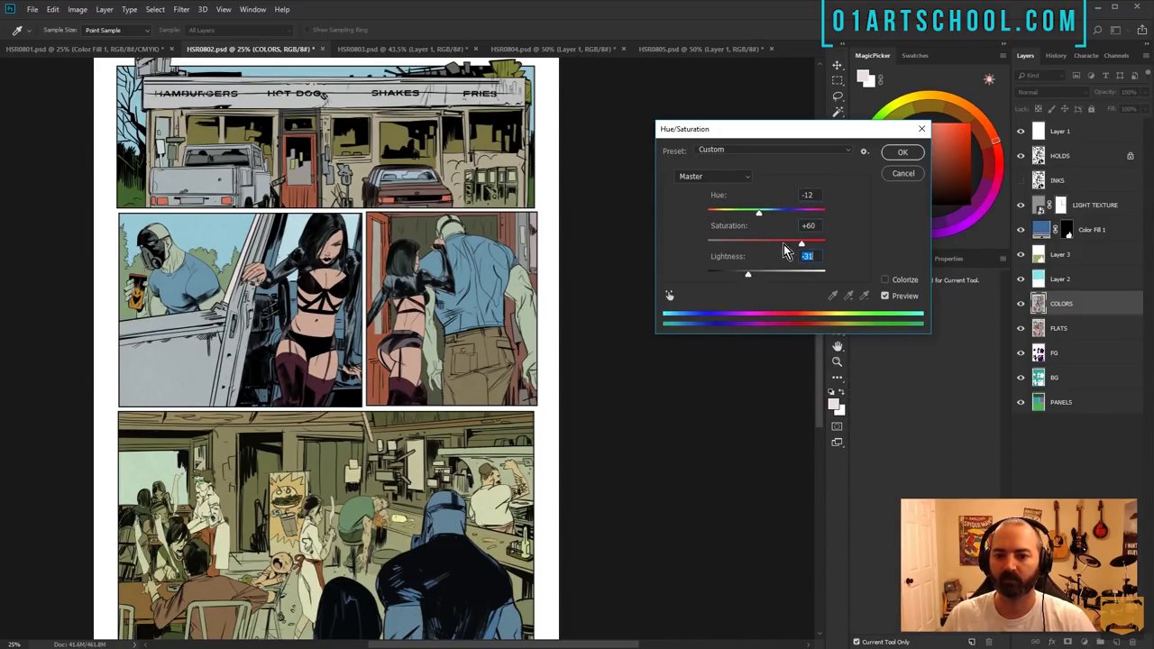
{"action": "left_click_drag", "start_coordinate": [801, 243], "coordinate": [794, 243]}
{"action": "key", "text": "Return"}
- Fill the glass of the diner's red door in the top panel with the olive colour of the storefront windows
{"action": "key", "text": "g"}
{"action": "left_click", "coordinate": [299, 167]}
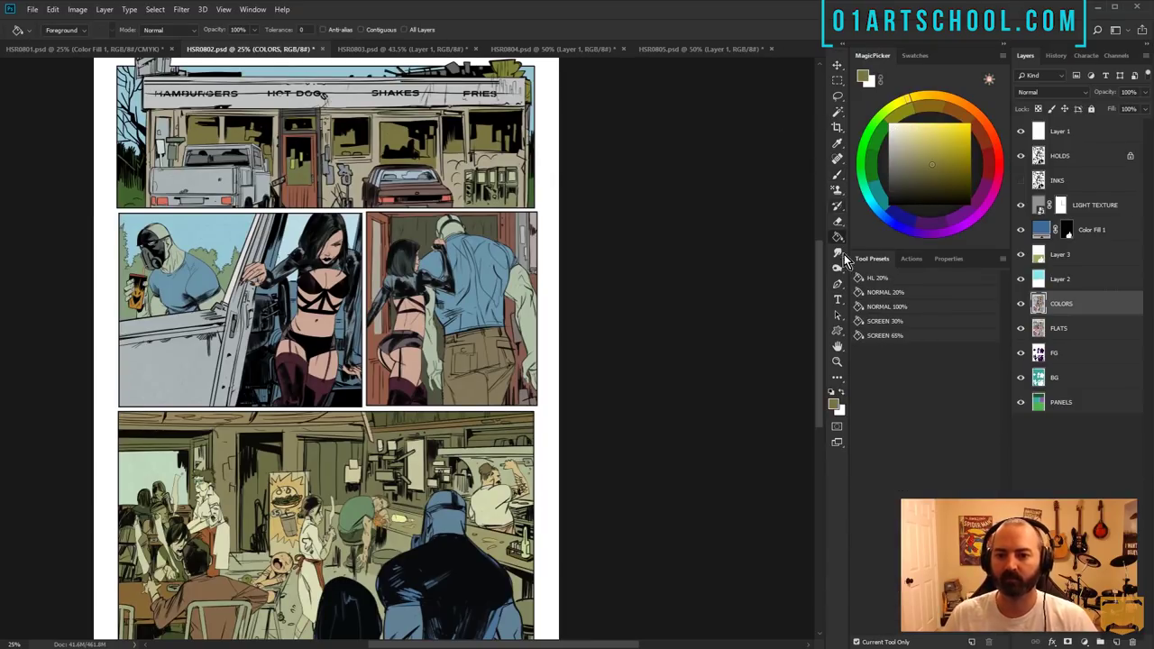
{"action": "left_click", "coordinate": [838, 346]}
{"action": "left_click", "coordinate": [838, 112]}
{"action": "key", "text": "ctrl+u"}
{"action": "key", "text": "Return"}
{"action": "key", "text": "ctrl+plus"}
{"action": "left_click_drag", "start_coordinate": [298, 316], "coordinate": [366, 398]}
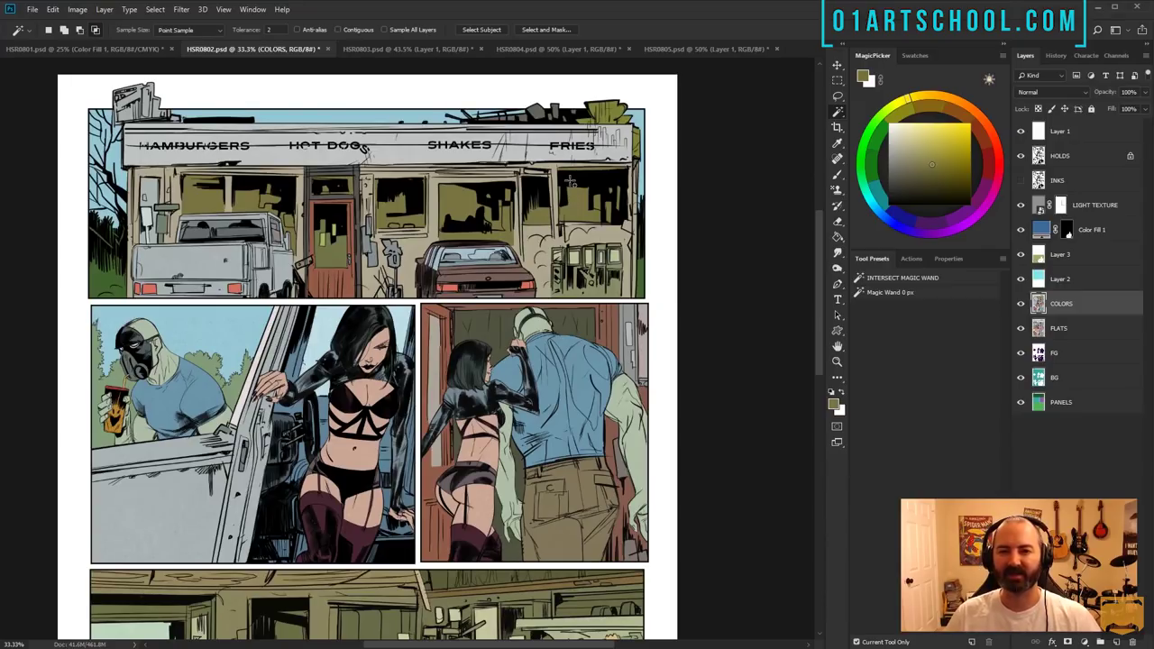
- Select the brown car parked in front of the diner and open Hue/Saturation for it
{"action": "left_click", "coordinate": [466, 277]}
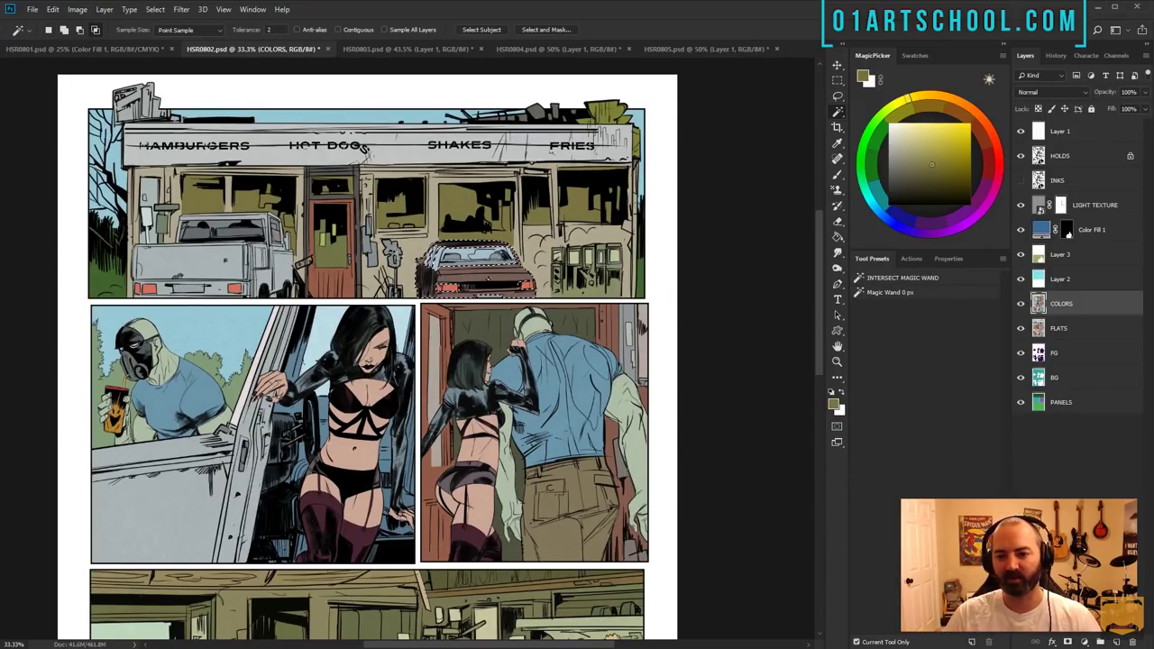
{"action": "mouse_move", "coordinate": [592, 481]}
{"action": "left_mouse_down"}
{"action": "mouse_move", "coordinate": [514, 240]}
{"action": "mouse_move", "coordinate": [594, 464]}
{"action": "left_mouse_up"}
{"action": "key", "text": "ctrl+u"}
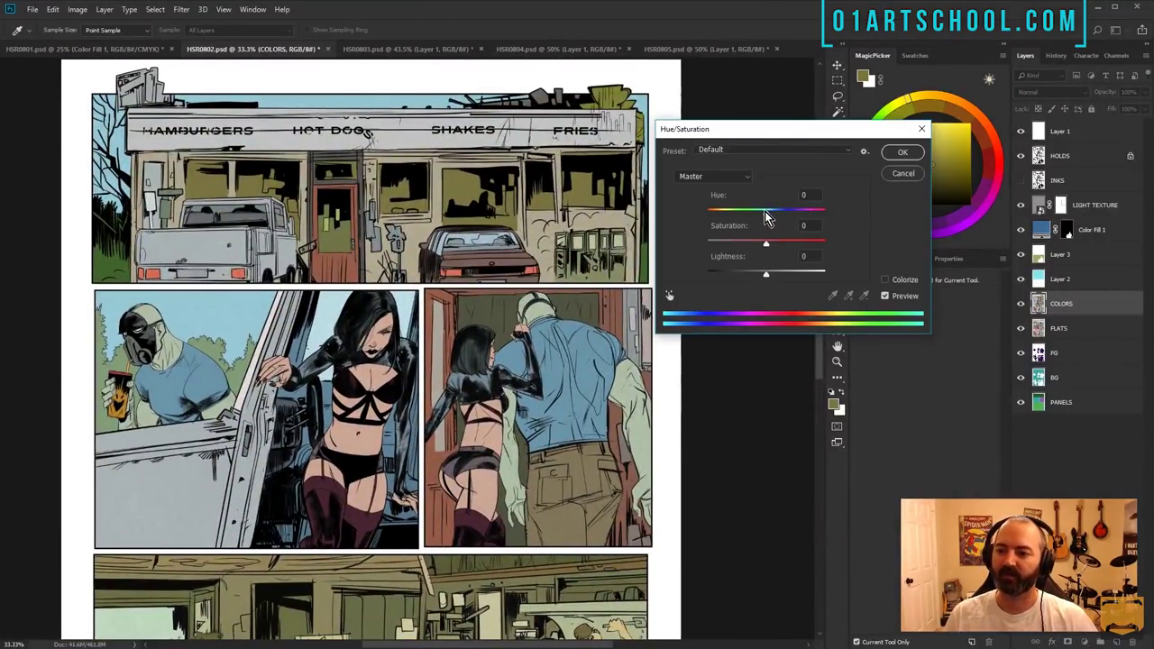
- Shift the hue of the red car parked outside the diner to -180
{"action": "left_click_drag", "start_coordinate": [765, 216], "coordinate": [697, 206]}
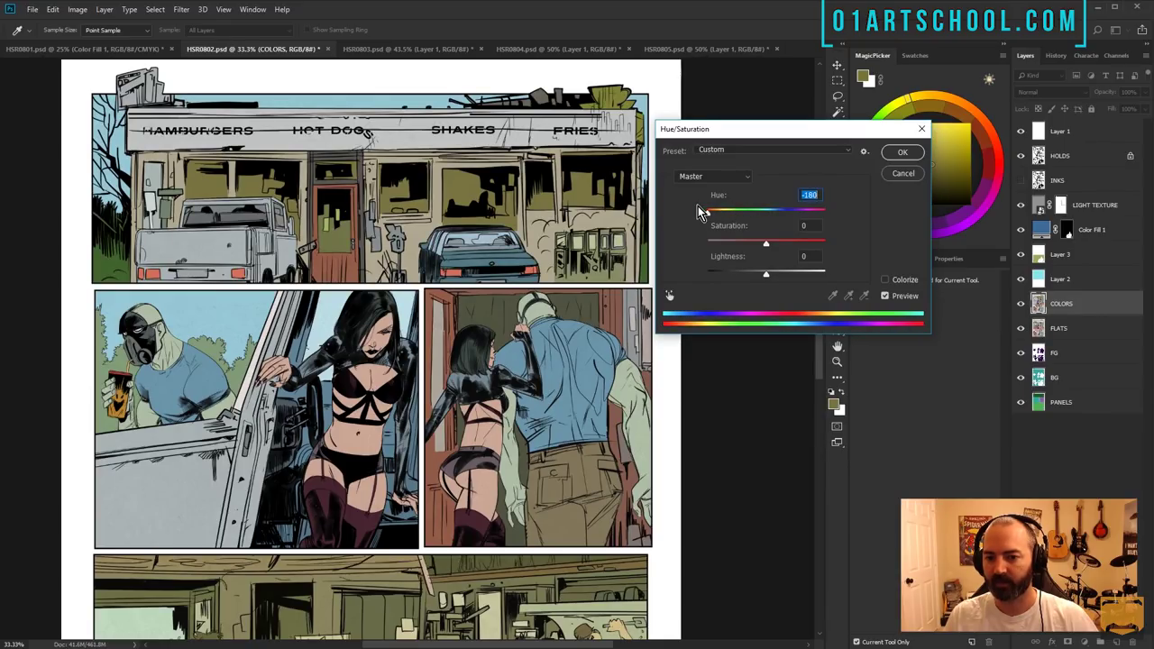
{"action": "left_click", "coordinate": [897, 150]}
- Set the vehicles' tail lights in the first panel to saturation -14 and lightness -7
{"action": "key", "text": "w"}
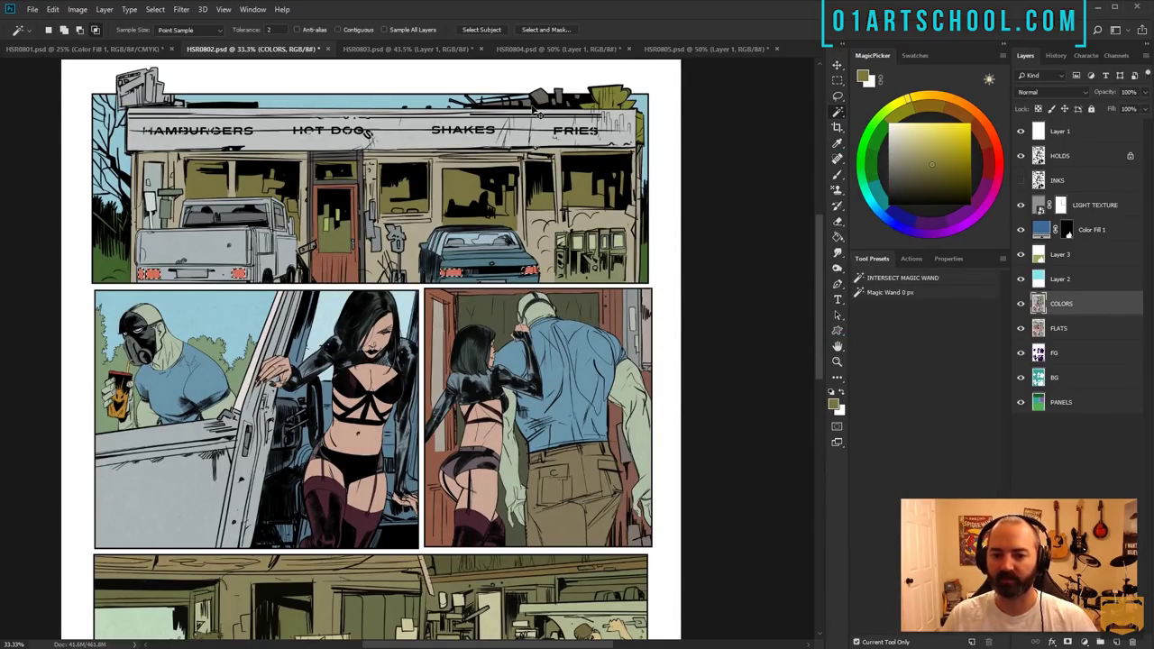
{"action": "key", "text": "ctrl+u"}
{"action": "left_click_drag", "start_coordinate": [766, 245], "coordinate": [761, 275]}
{"action": "left_click_drag", "start_coordinate": [742, 245], "coordinate": [757, 245]}
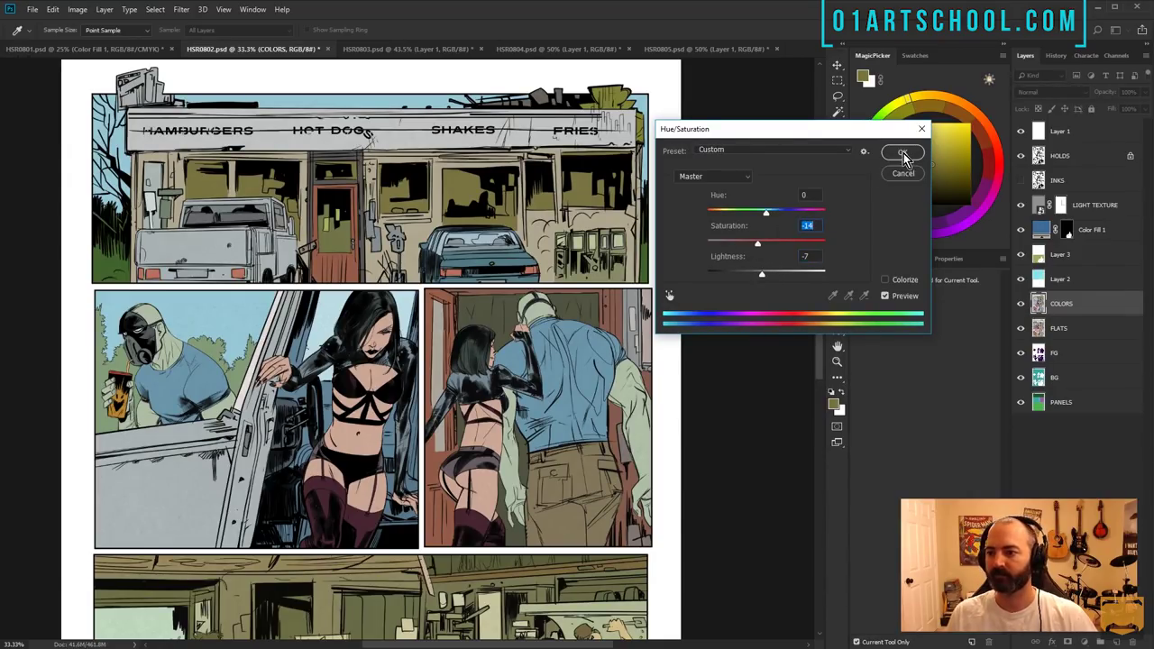
{"action": "left_click", "coordinate": [904, 157]}
- Recolour the diner's grey sign band to a warm yellowish tan with Hue/Saturation
{"action": "left_click", "coordinate": [516, 339], "text": "alt"}
{"action": "left_click", "coordinate": [510, 307], "text": "alt"}
{"action": "left_click", "coordinate": [518, 270], "text": "ctrl"}
{"action": "key", "text": "ctrl+u"}
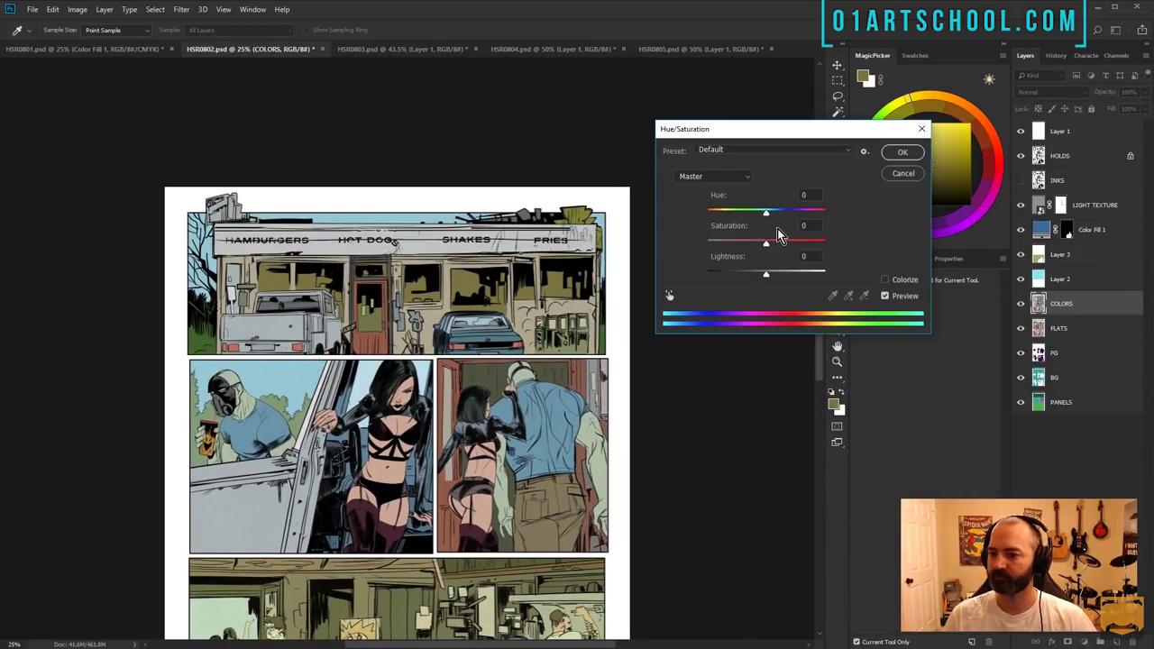
{"action": "key", "text": "alt+o"}
{"action": "left_click_drag", "start_coordinate": [763, 249], "coordinate": [769, 246]}
{"action": "mouse_move", "coordinate": [723, 215]}
{"action": "left_mouse_down"}
{"action": "mouse_move", "coordinate": [780, 205]}
{"action": "mouse_move", "coordinate": [721, 216]}
{"action": "left_mouse_up"}
{"action": "left_click_drag", "start_coordinate": [778, 245], "coordinate": [763, 270]}
{"action": "left_click", "coordinate": [897, 158]}
- Lasso the area around the small plant beside the diner's door and fill the plant with a muted green
{"action": "key", "text": "z"}
{"action": "left_click_drag", "start_coordinate": [531, 312], "coordinate": [467, 276]}
{"action": "left_click", "coordinate": [451, 196]}
{"action": "key", "text": "l"}
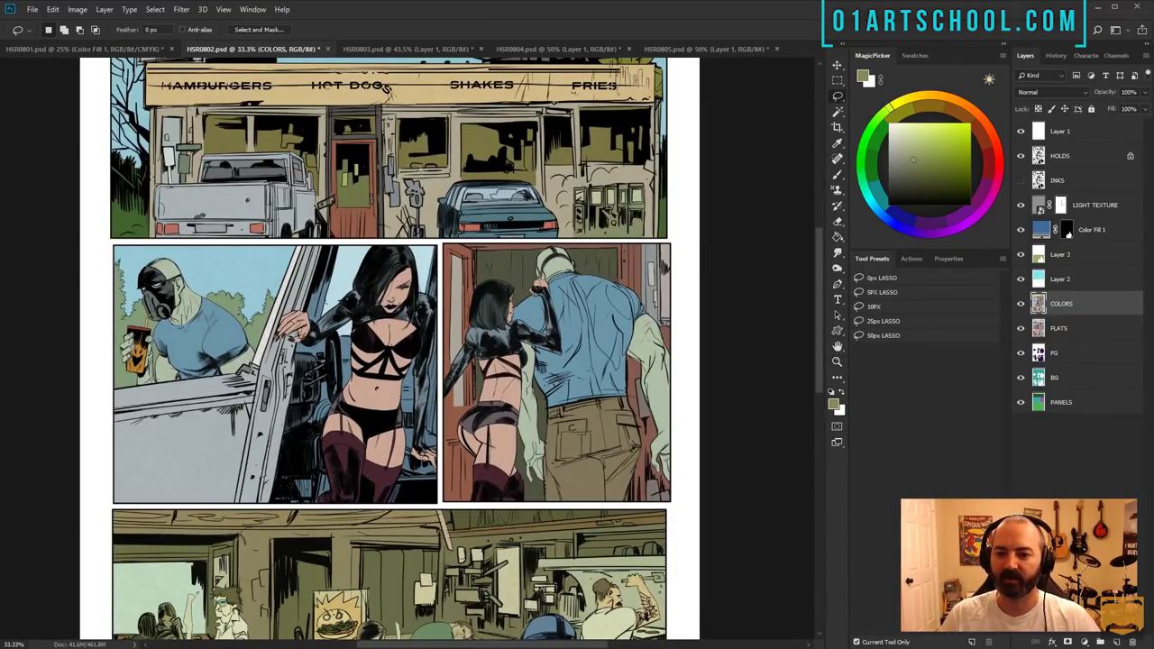
{"action": "left_click_drag", "start_coordinate": [424, 138], "coordinate": [450, 178]}
{"action": "key", "text": "g"}
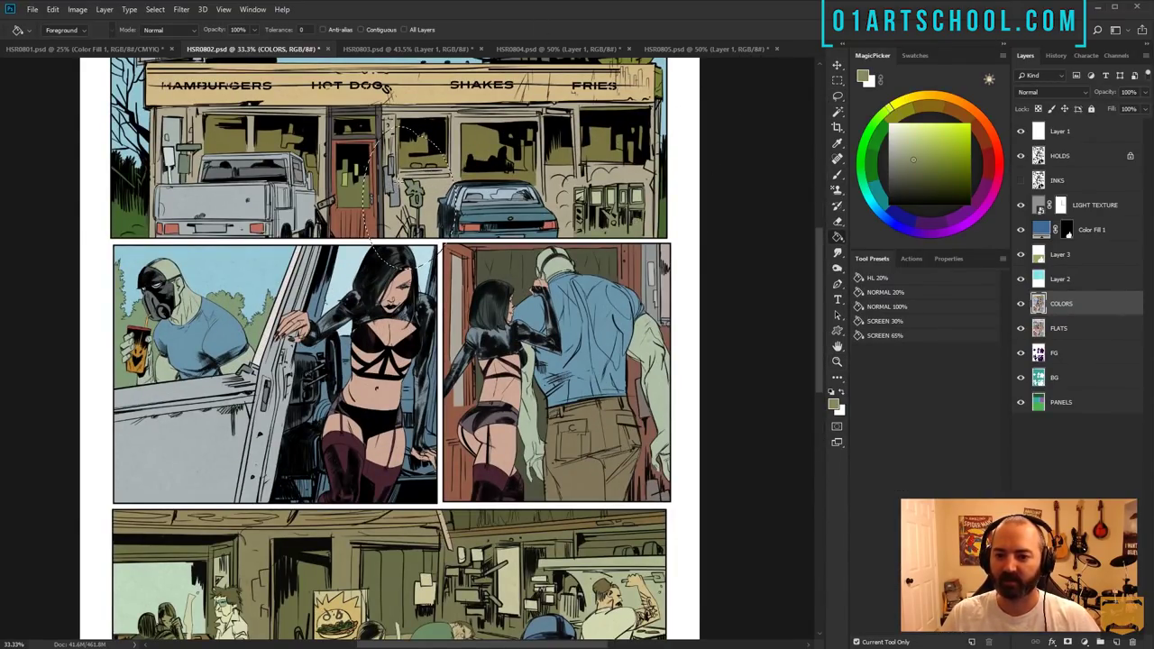
{"action": "key", "text": "ctrl+d"}
{"action": "key", "text": "l"}
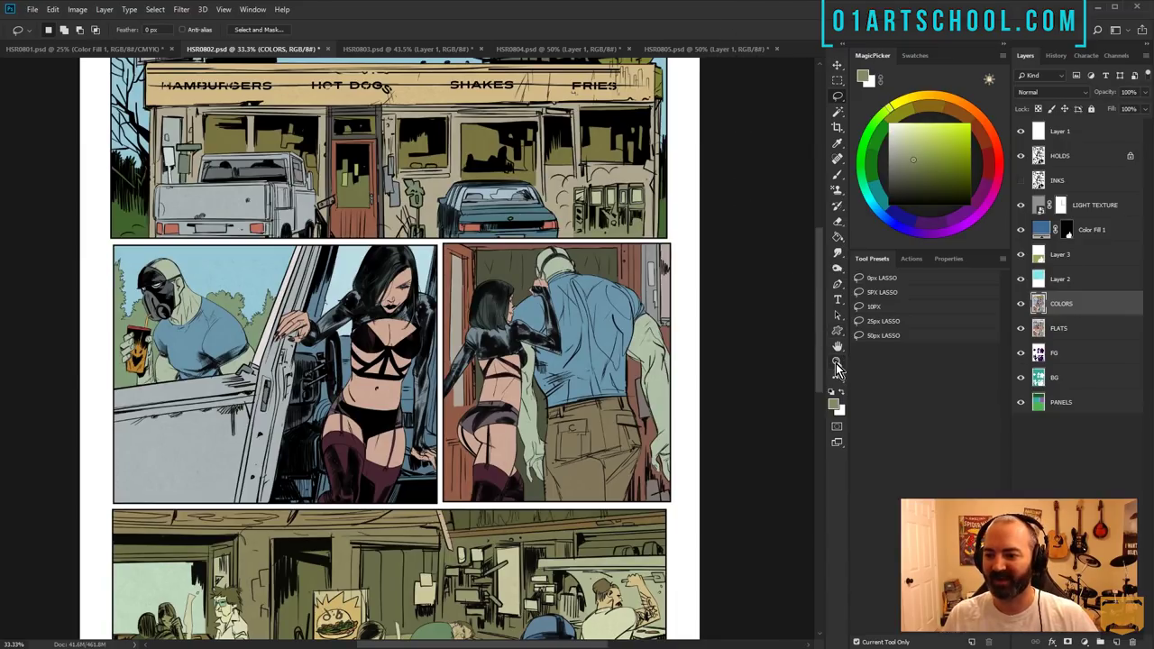
- Try to darken the vehicle windows in the first panel with a Hue/Saturation lightness of -12
{"action": "left_click", "coordinate": [837, 361]}
{"action": "left_click", "coordinate": [548, 299], "text": "alt"}
{"action": "left_click", "coordinate": [552, 299], "text": "alt"}
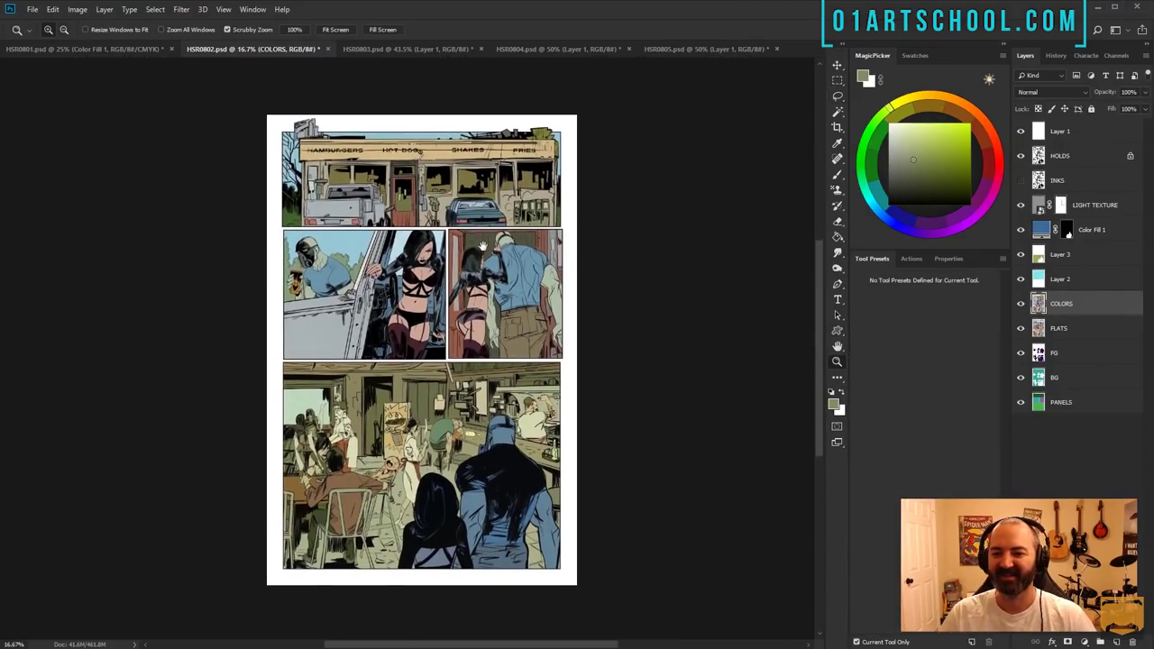
{"action": "left_click", "coordinate": [505, 124]}
{"action": "key", "text": "w"}
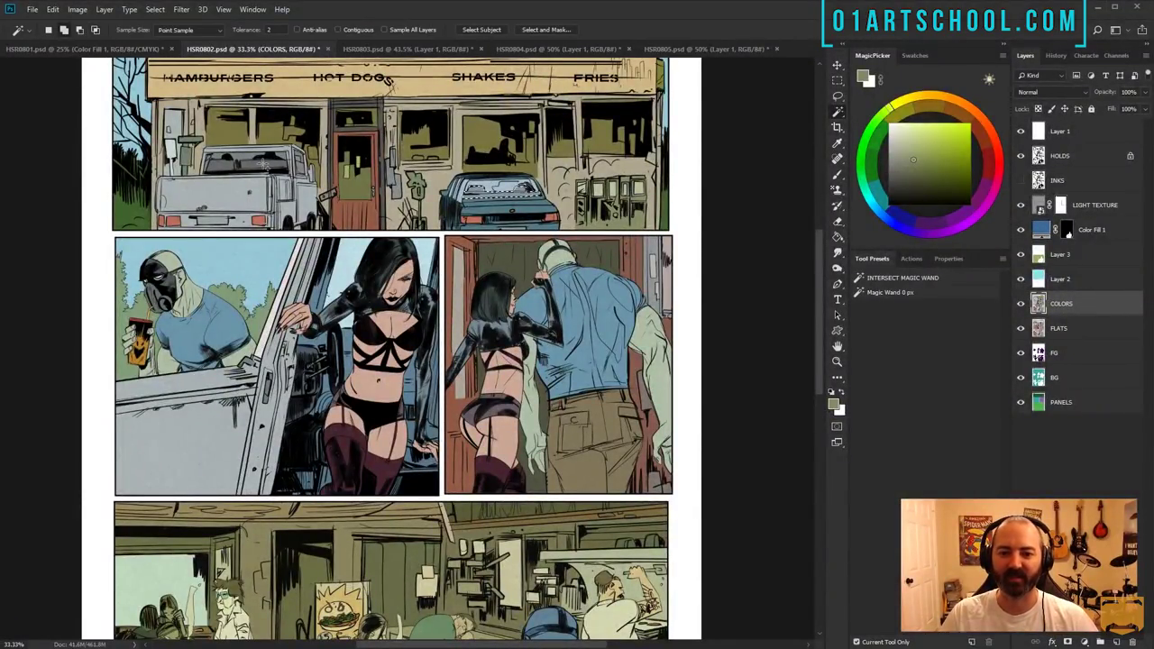
{"action": "key", "text": "ctrl+u"}
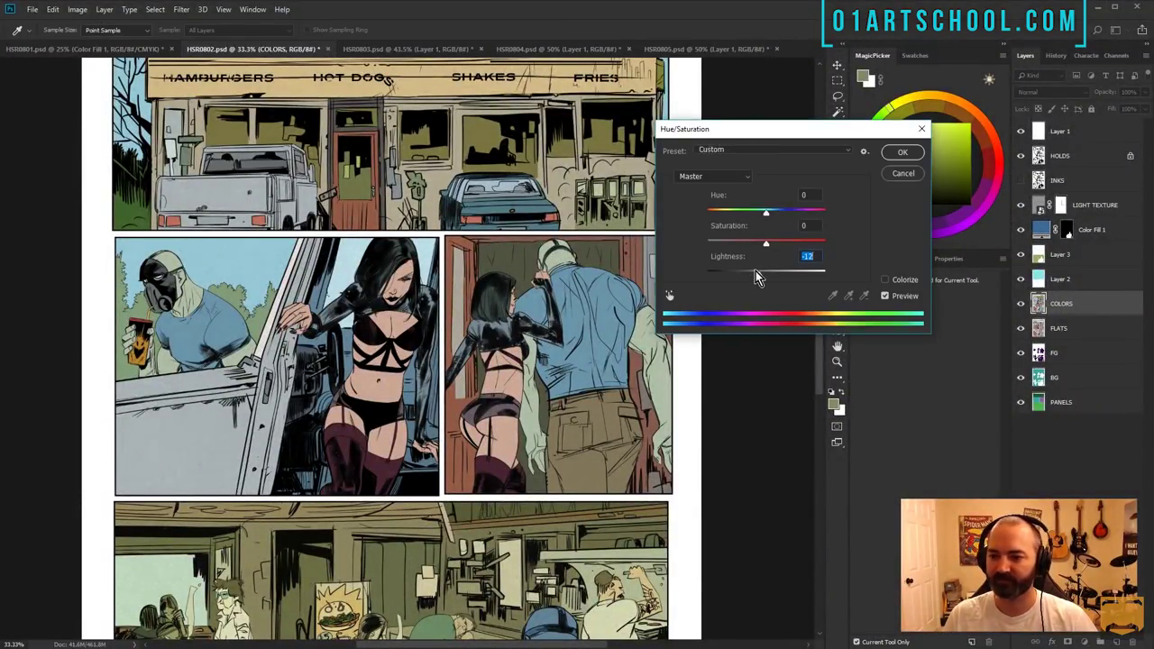
{"action": "key", "text": "Escape"}
{"action": "key", "text": "l"}
{"action": "key", "text": "ctrl+minus"}
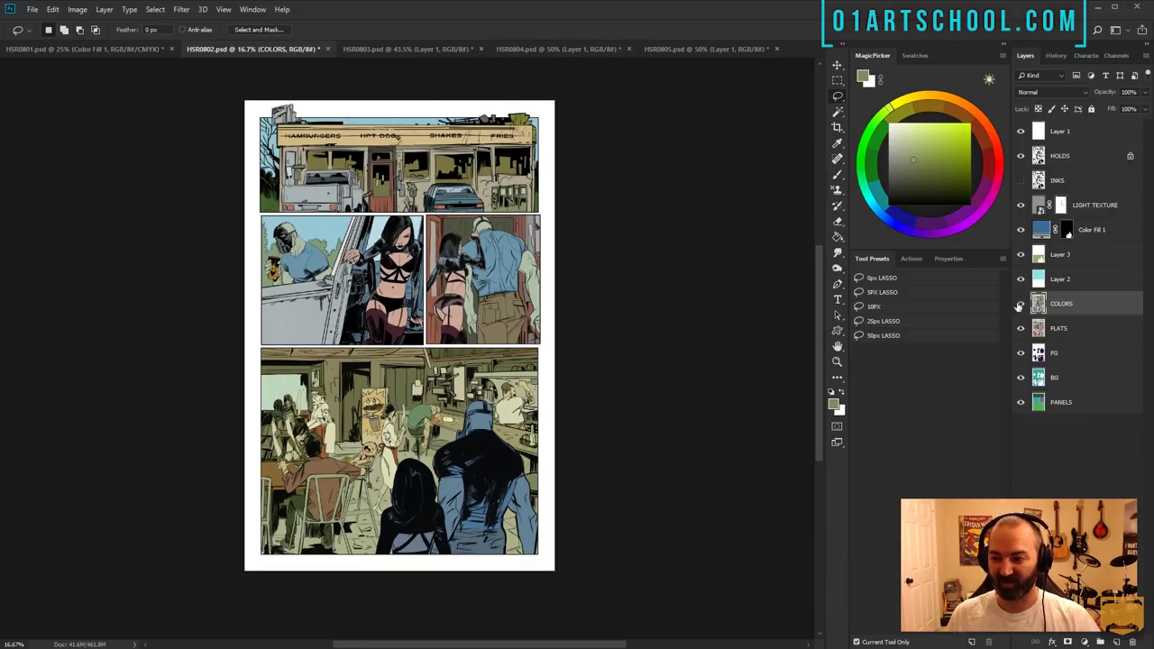
- Fill the window in the bottom panel with sky blue sampled from the panel above, and clear the Layer 3 tint over it
{"action": "key", "text": "w"}
{"action": "left_click", "coordinate": [286, 387]}
{"action": "key", "text": "b"}
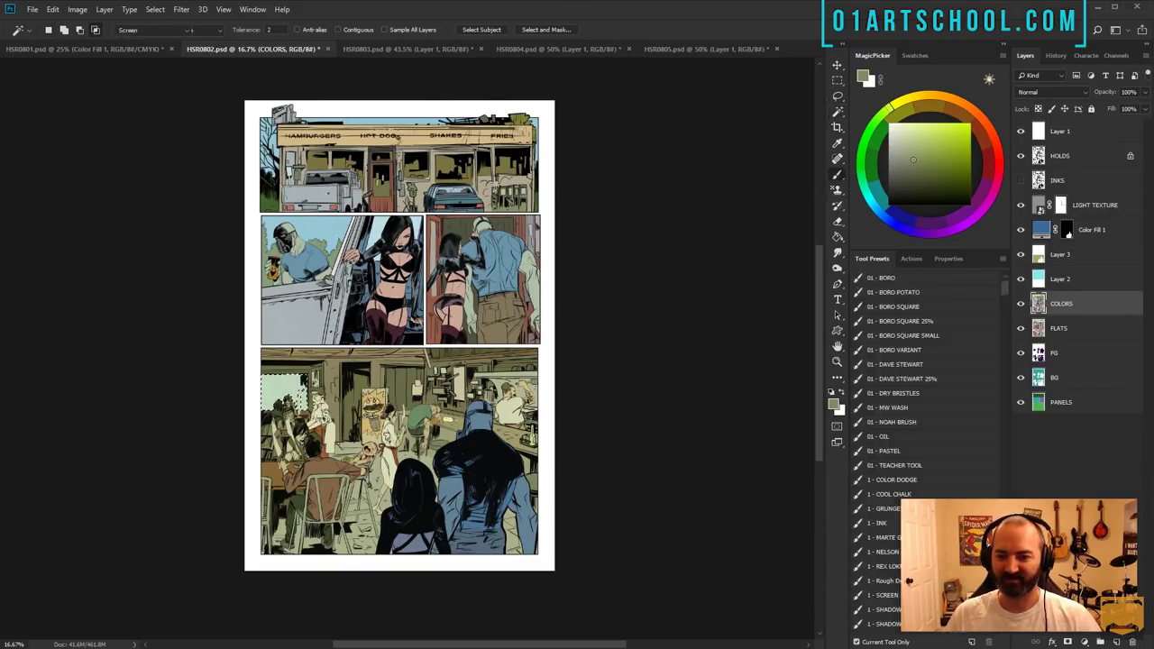
{"action": "left_click", "coordinate": [338, 228], "text": "alt"}
{"action": "key", "text": "alt+BackSpace"}
{"action": "key", "text": "l"}
{"action": "key", "text": "ctrl+d"}
{"action": "left_click", "coordinate": [1061, 253]}
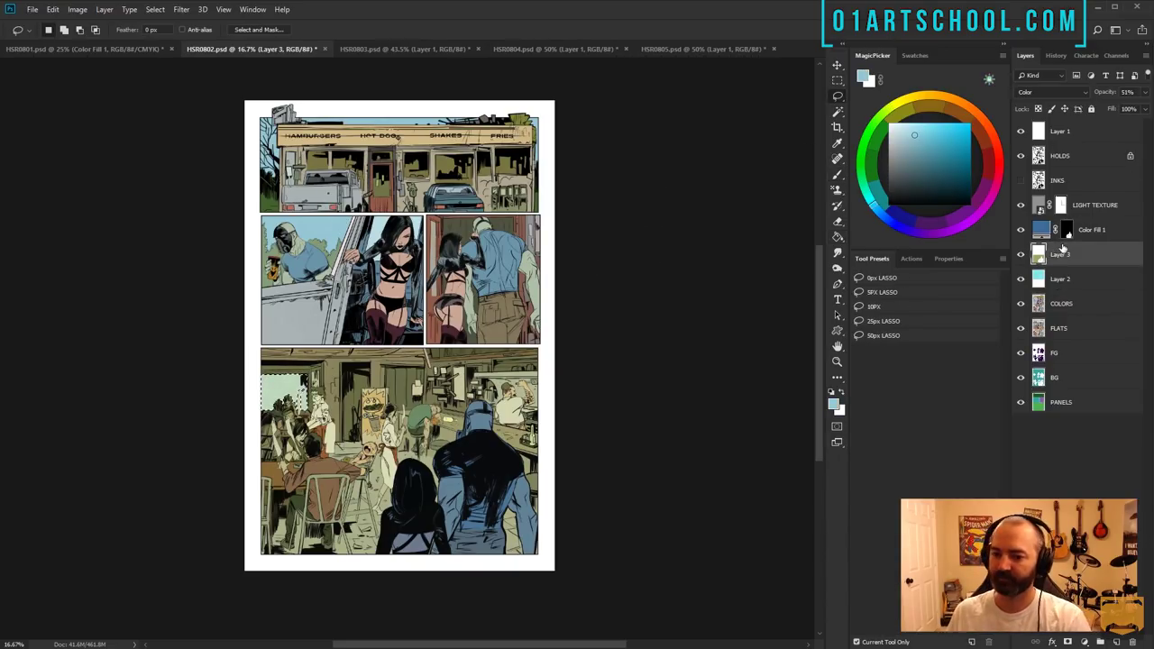
- Select the bottom panel's window on the COLORS layer and set its hue to -52 and saturation to -48
{"action": "key", "text": "w"}
{"action": "left_click", "coordinate": [1061, 304]}
{"action": "left_click", "coordinate": [287, 393]}
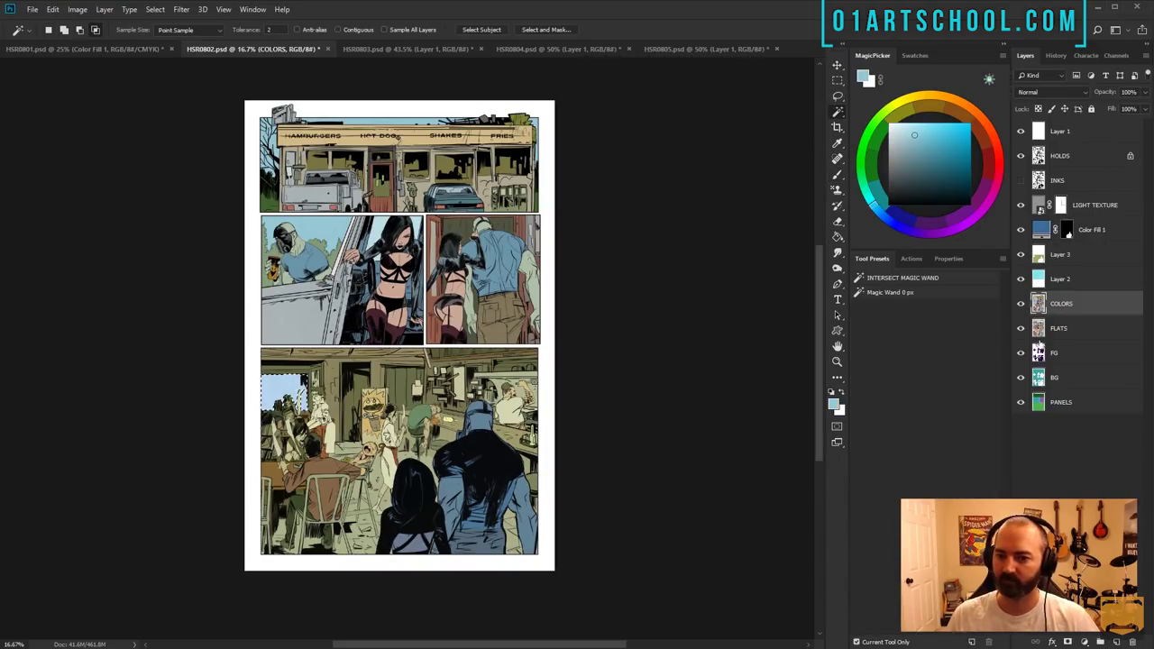
{"action": "key", "text": "ctrl+u"}
{"action": "left_click_drag", "start_coordinate": [766, 246], "coordinate": [739, 244]}
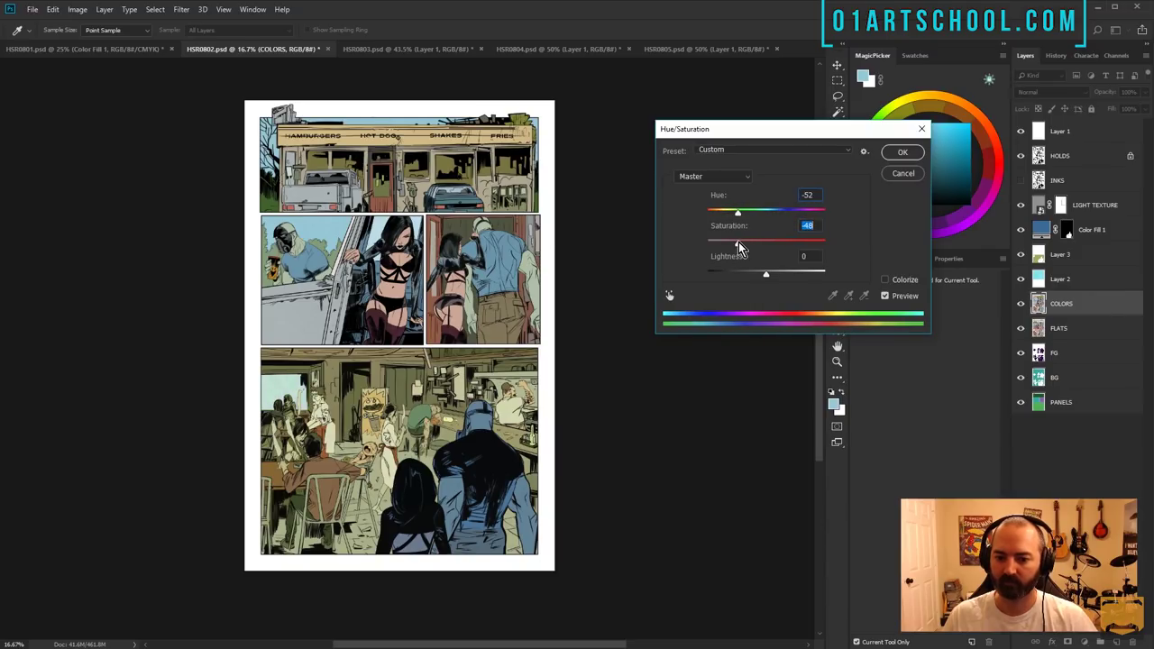
{"action": "left_click", "coordinate": [902, 152]}
- Preview the page in CMYK proof colors and look closer at the middle and bottom panels
{"action": "key", "text": "ctrl+y"}
{"action": "scroll", "coordinate": [467, 240], "scroll_direction": "up", "scroll_amount": 1}
{"action": "mouse_move", "coordinate": [533, 276]}
{"action": "left_mouse_down"}
{"action": "mouse_move", "coordinate": [542, 334]}
{"action": "mouse_move", "coordinate": [513, 178]}
{"action": "mouse_move", "coordinate": [533, 214]}
{"action": "mouse_move", "coordinate": [536, 304]}
{"action": "mouse_move", "coordinate": [530, 294]}
{"action": "left_mouse_up"}
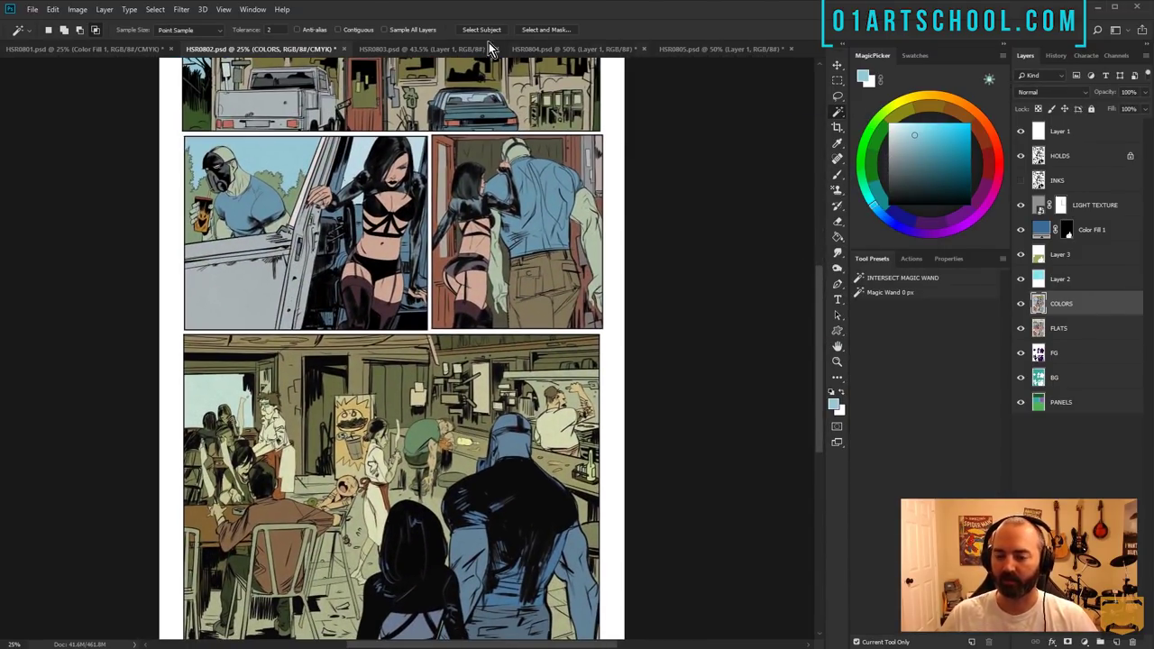
- Place HSR0803.psd side by side with HSR0802.psd, showing both full pages at 16.67% zoom
{"action": "left_click", "coordinate": [385, 49]}
{"action": "key", "text": "z"}
{"action": "key", "text": "ctrl+minus"}
{"action": "key", "text": "ctrl+minus"}
{"action": "left_click_drag", "start_coordinate": [495, 365], "coordinate": [482, 390]}
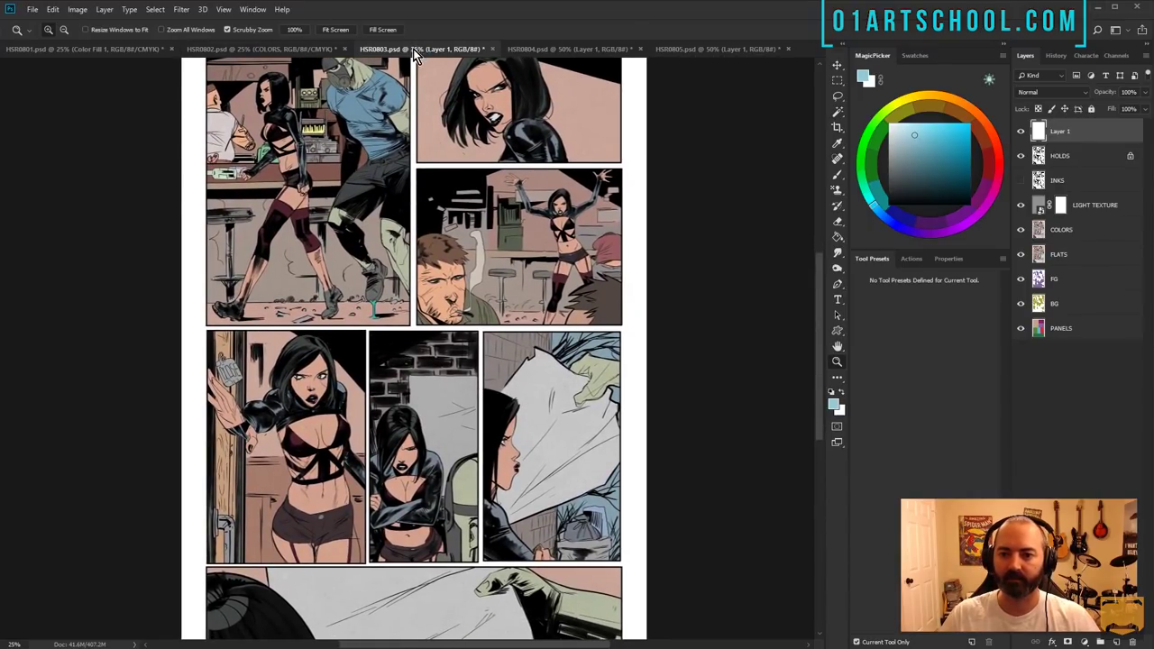
{"action": "left_click_drag", "start_coordinate": [413, 49], "coordinate": [814, 106]}
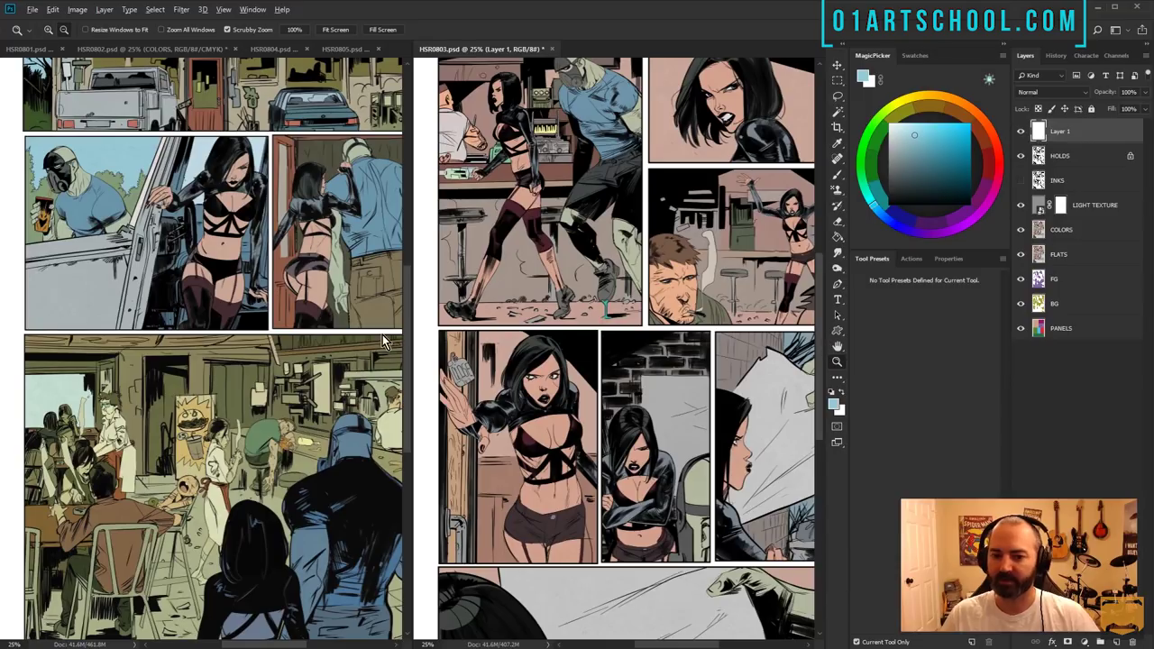
{"action": "left_click", "coordinate": [382, 335], "text": "alt"}
{"action": "left_click", "coordinate": [554, 269], "text": "alt"}
{"action": "left_click", "coordinate": [611, 236], "text": "alt"}
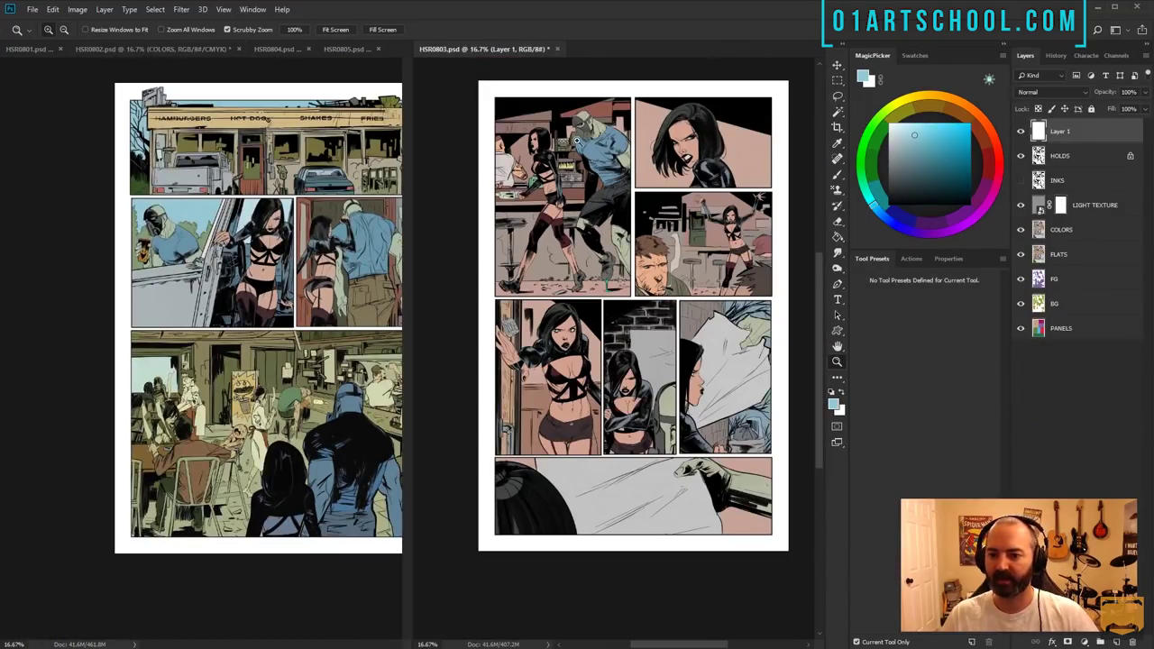
{"action": "left_click", "coordinate": [383, 197]}
{"action": "left_click_drag", "start_coordinate": [197, 219], "coordinate": [203, 219]}
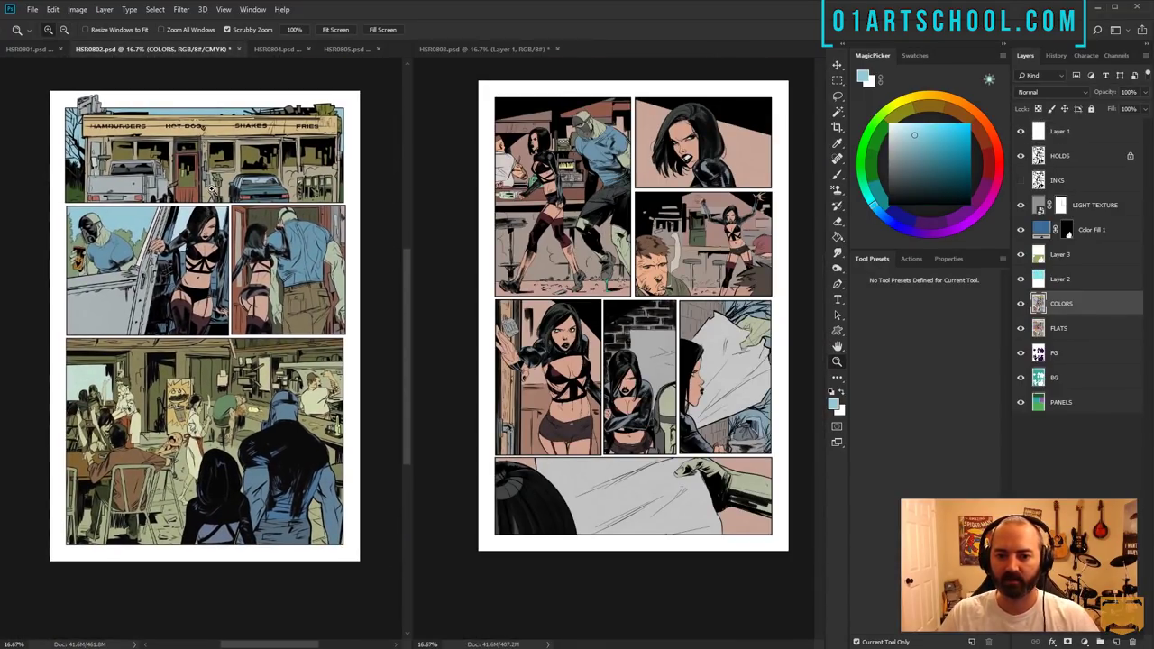
- Isolate Layer 3 in HSR0802.psd, sample its olive green as the foreground colour, and show all layers again
{"action": "key", "text": "l"}
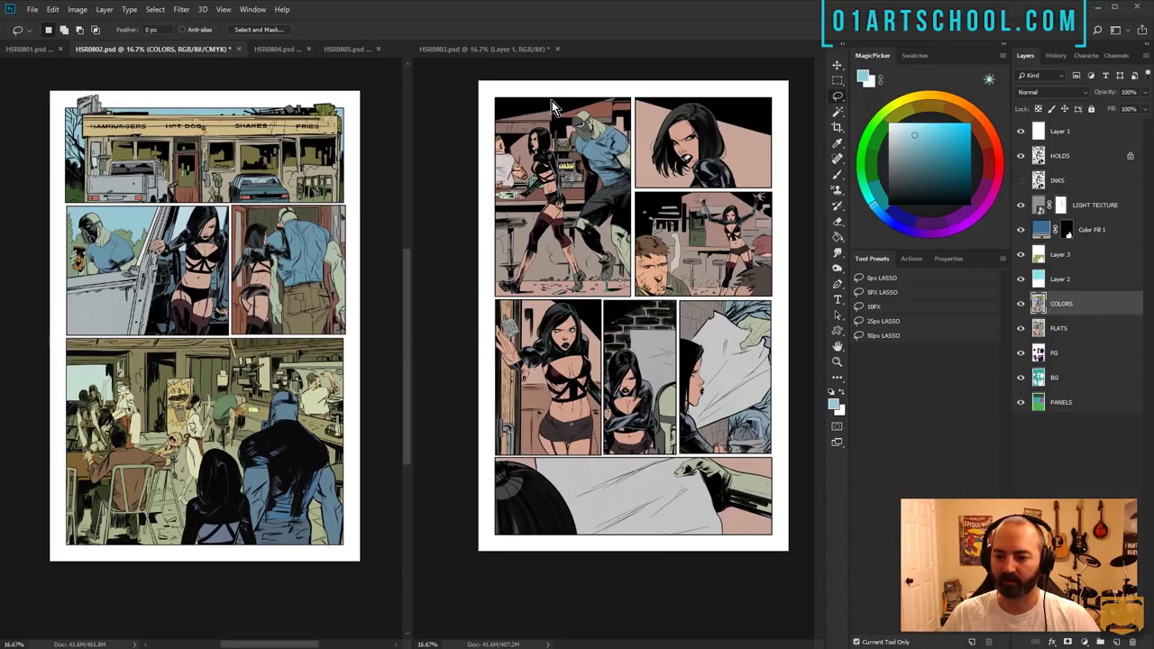
{"action": "key", "text": "b"}
{"action": "key", "text": "l"}
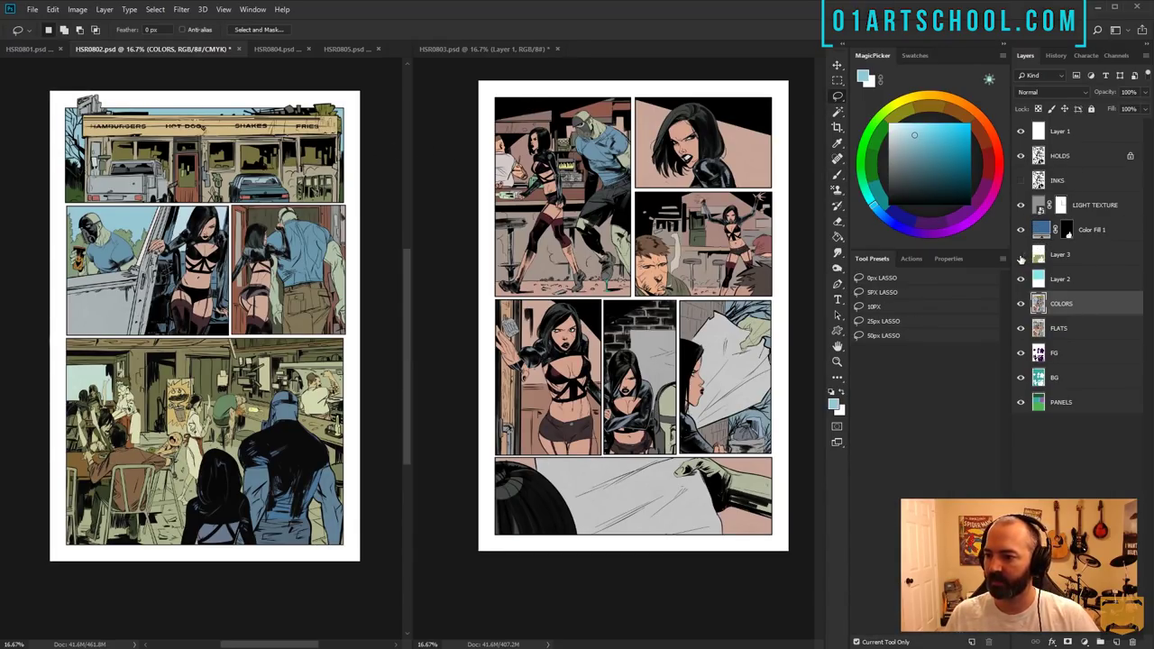
{"action": "key", "text": "b"}
{"action": "left_click", "coordinate": [1021, 254], "text": "alt"}
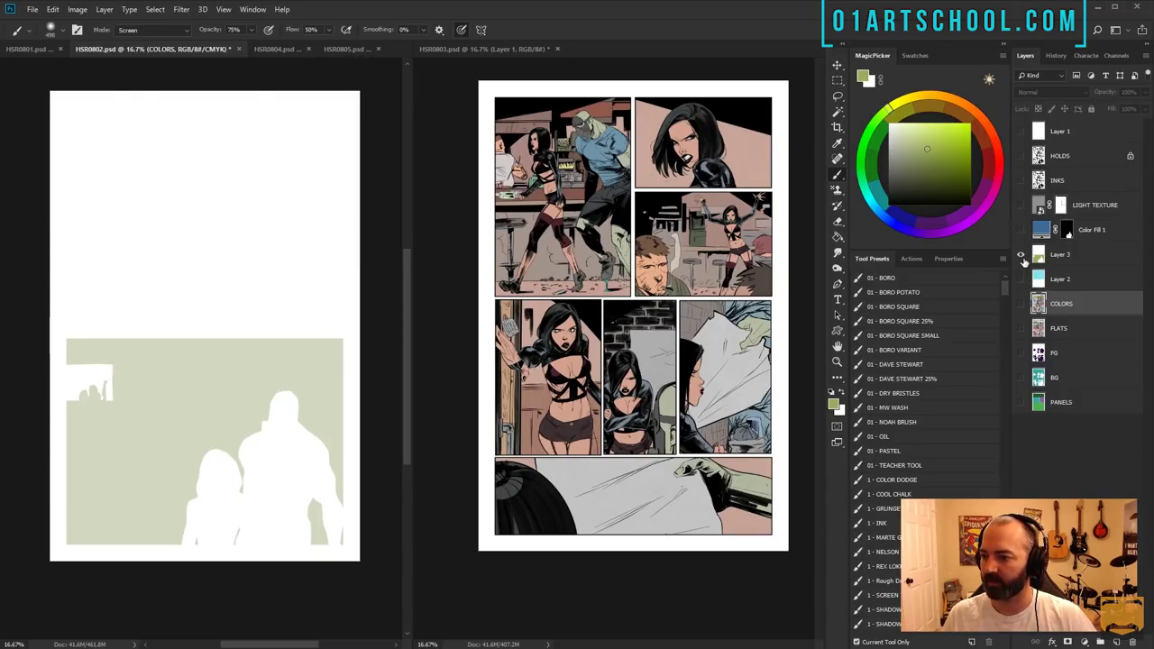
{"action": "left_click", "coordinate": [1021, 254], "text": "alt"}
{"action": "key", "text": "l"}
- Select the three upper panels and the three middle-row panels of HSR0803.psd using the PANELS layer
{"action": "left_click", "coordinate": [734, 195]}
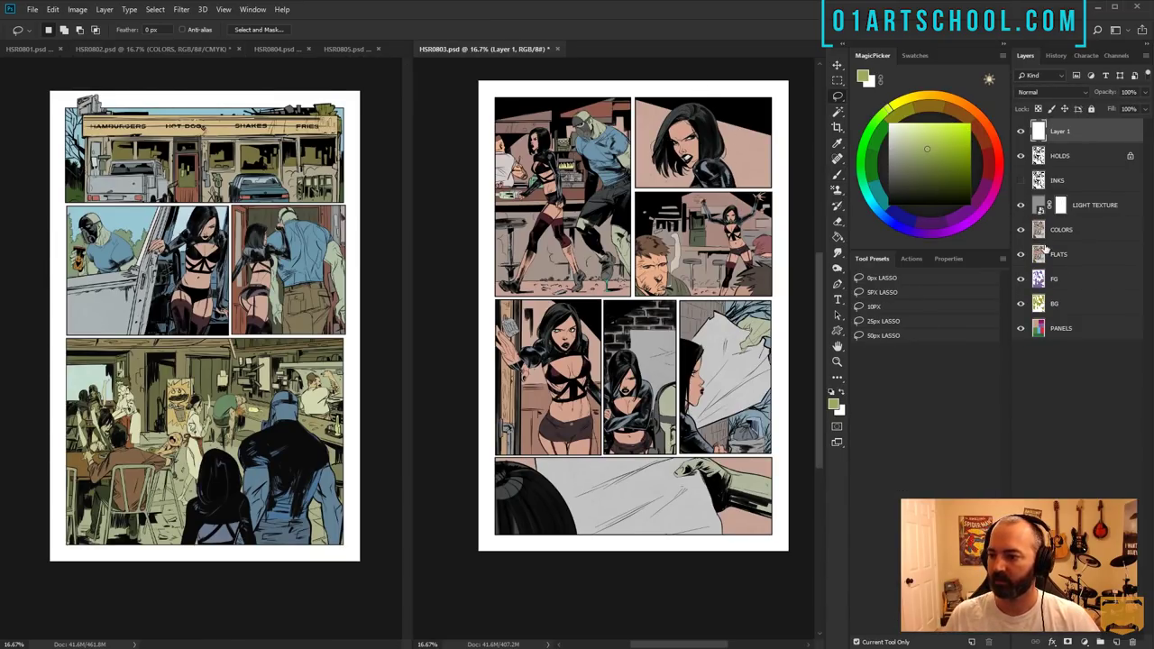
{"action": "left_click", "coordinate": [1053, 325]}
{"action": "key", "text": "w"}
{"action": "left_click", "coordinate": [604, 168]}
{"action": "left_click", "coordinate": [702, 134], "text": "shift"}
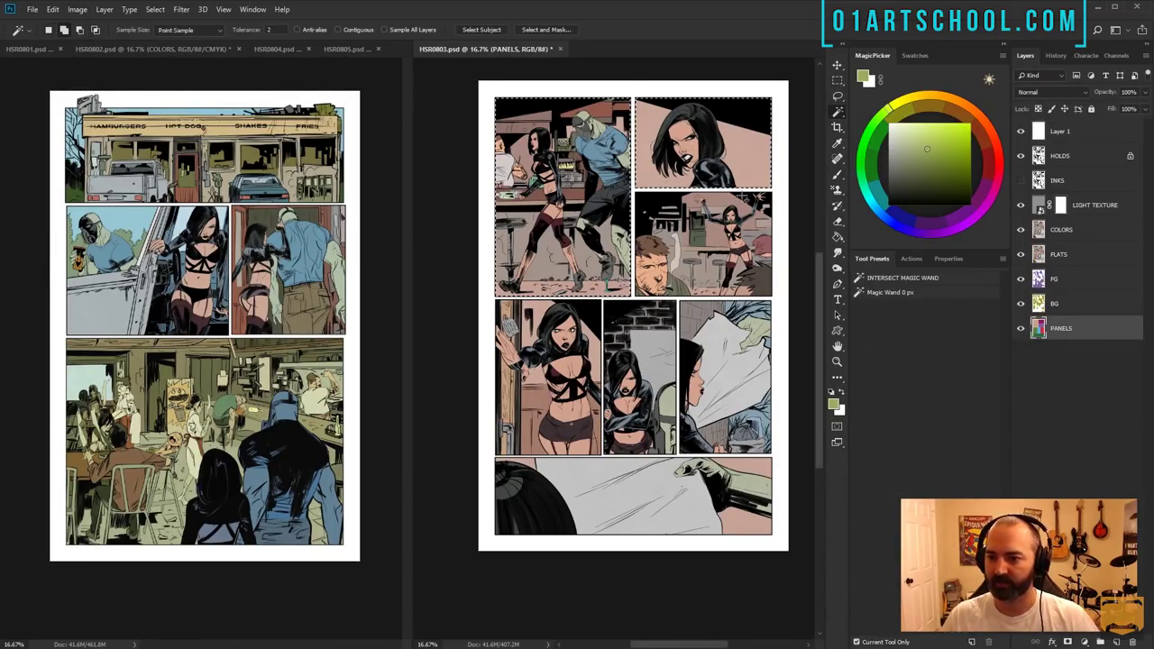
{"action": "left_click", "coordinate": [718, 228], "text": "shift"}
{"action": "left_click", "coordinate": [718, 347], "text": "shift"}
{"action": "left_click", "coordinate": [641, 333], "text": "shift"}
{"action": "left_click", "coordinate": [542, 358], "text": "shift"}
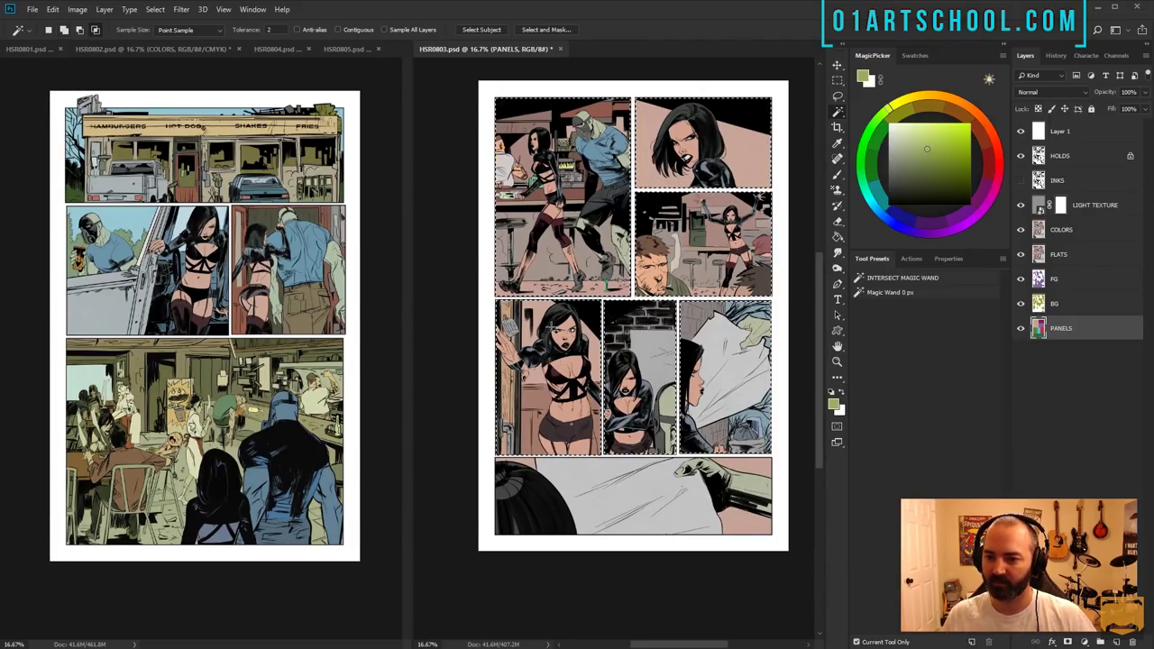
- Limit the panel selection to the three upper panels, leaving out the middle row
{"action": "key", "text": "ctrl+d"}
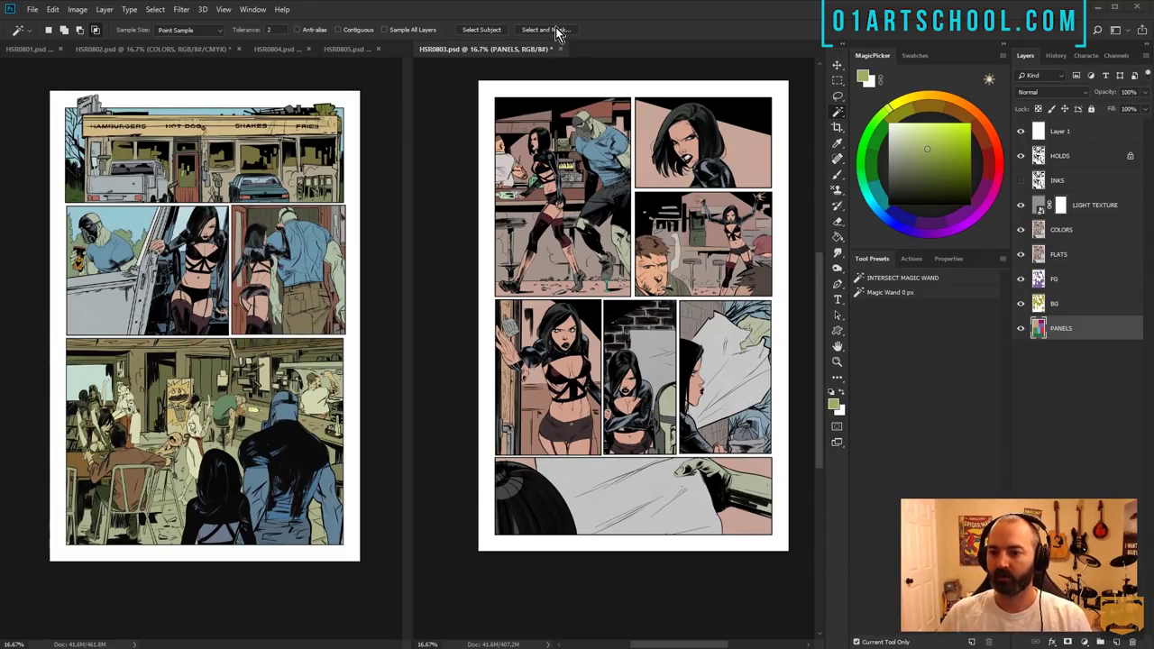
{"action": "left_click", "coordinate": [620, 172]}
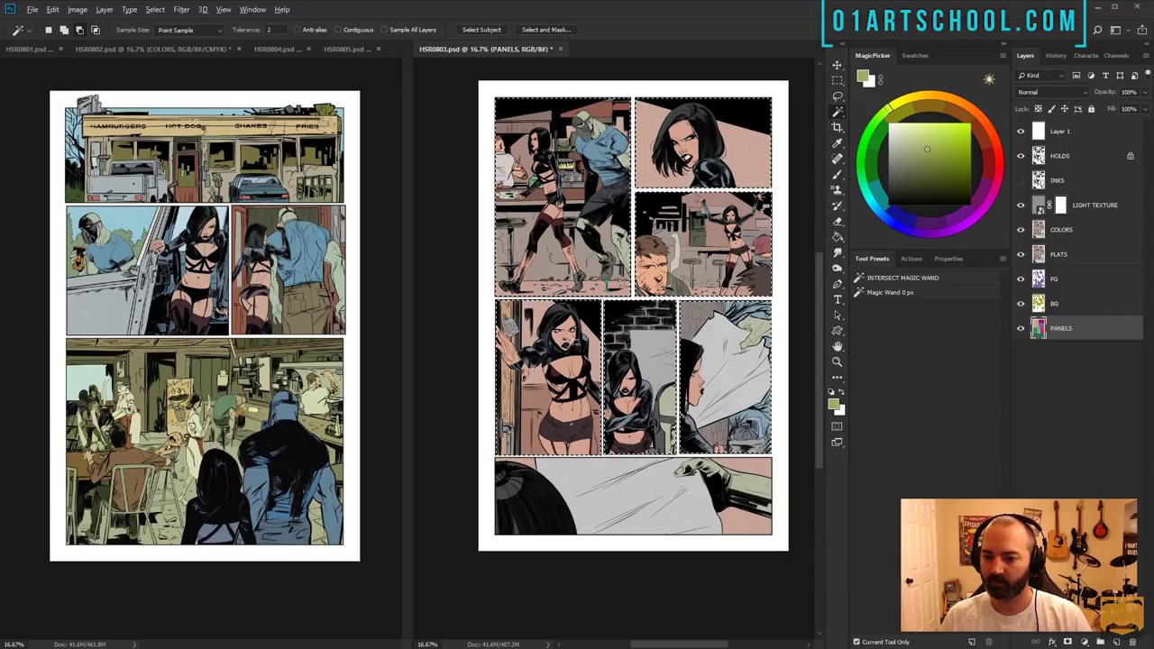
{"action": "key", "text": "alt"}
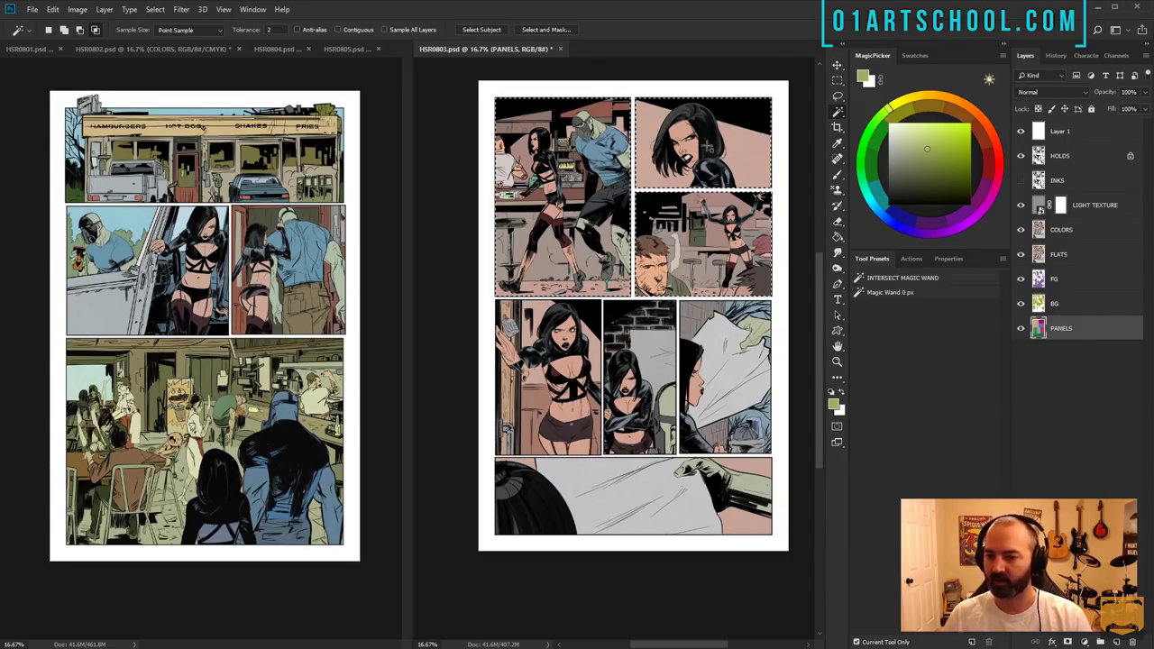
- Add a new layer above COLORS and fill the selected upper panels with the sampled olive green
{"action": "left_click", "coordinate": [1039, 227]}
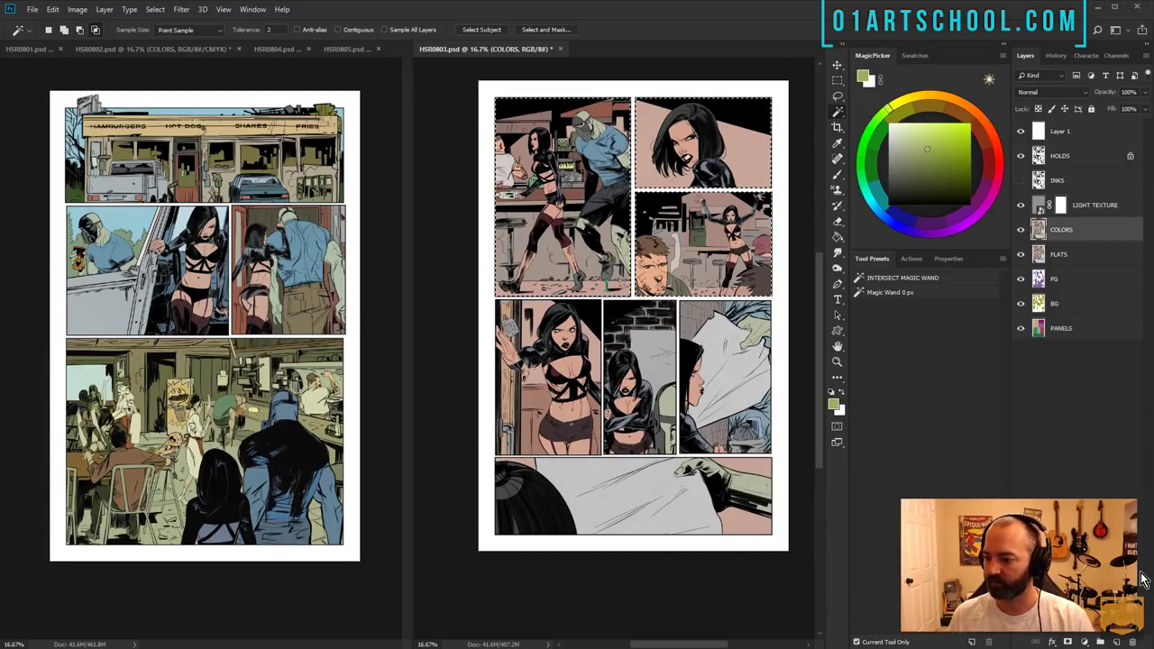
{"action": "left_click", "coordinate": [1116, 642]}
{"action": "key", "text": "g"}
{"action": "left_click", "coordinate": [590, 190]}
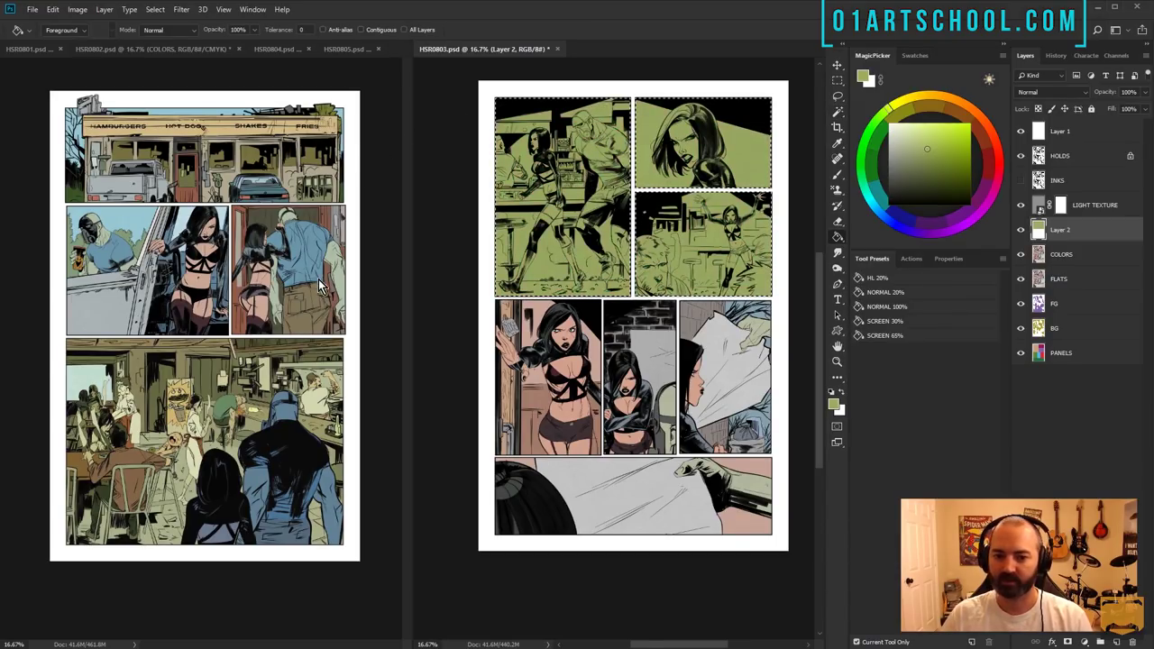
- Check Layer 3's blend settings in HSR0802.psd and set the olive layer's opacity in HSR0803.psd to 48%
{"action": "left_click", "coordinate": [316, 296]}
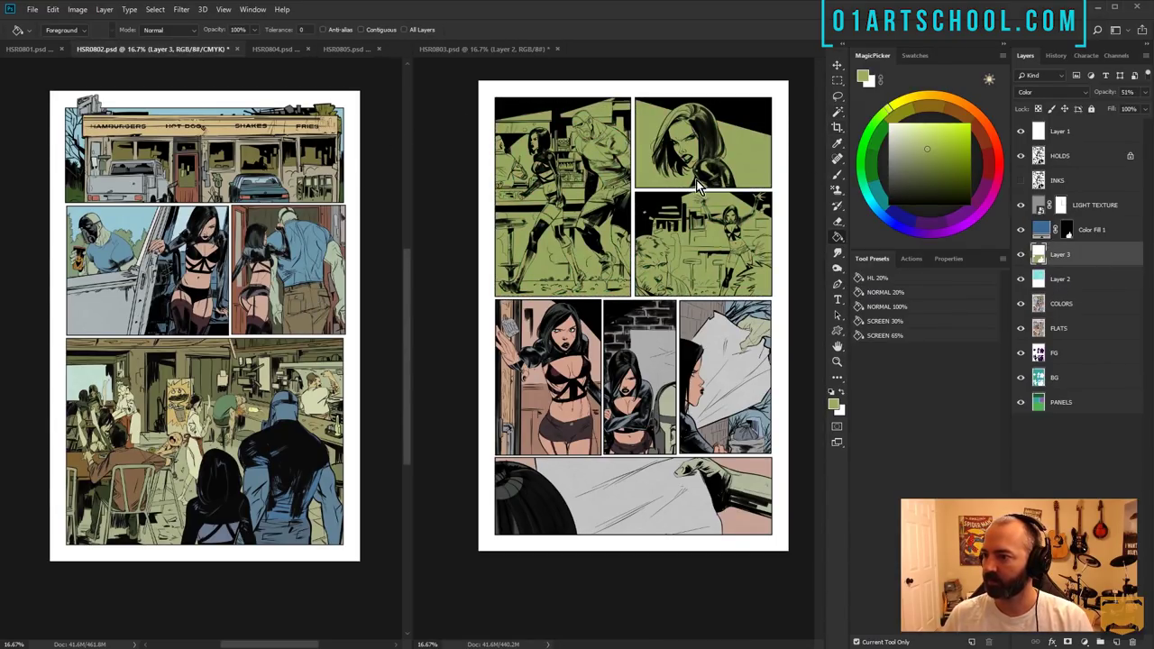
{"action": "left_click", "coordinate": [659, 208]}
{"action": "left_click", "coordinate": [1145, 92]}
{"action": "left_click_drag", "start_coordinate": [1146, 107], "coordinate": [1117, 113]}
- Set the olive layer's blend mode to Saturation
{"action": "left_click", "coordinate": [1051, 92]}
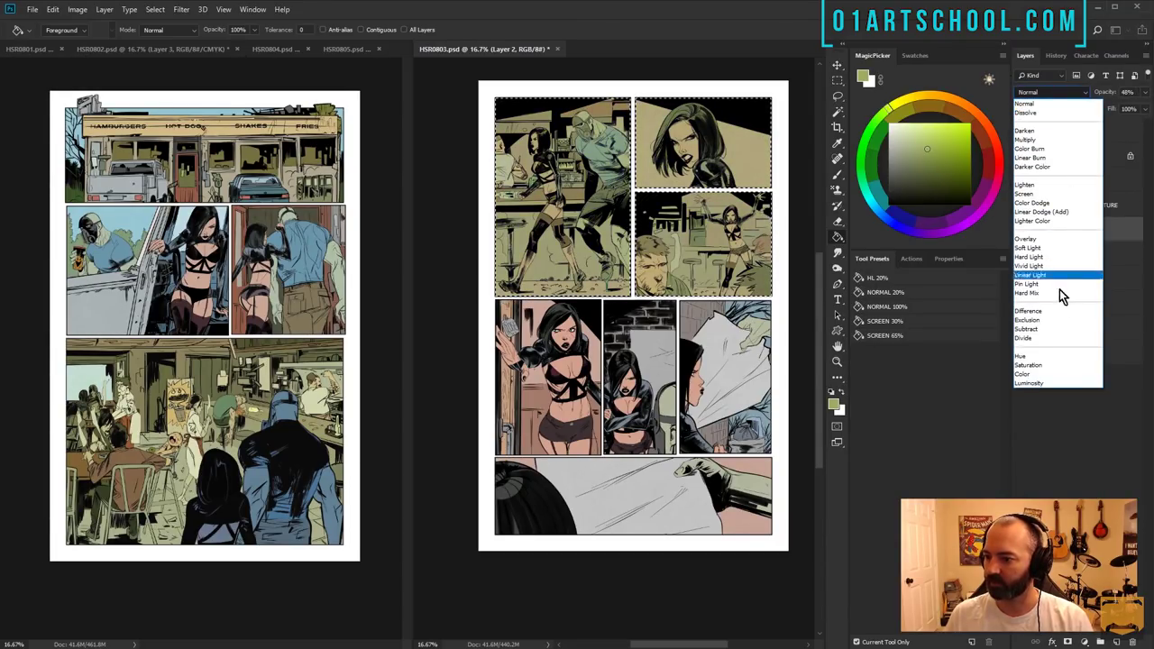
{"action": "left_click", "coordinate": [1056, 365]}
{"action": "left_click", "coordinate": [1035, 92]}
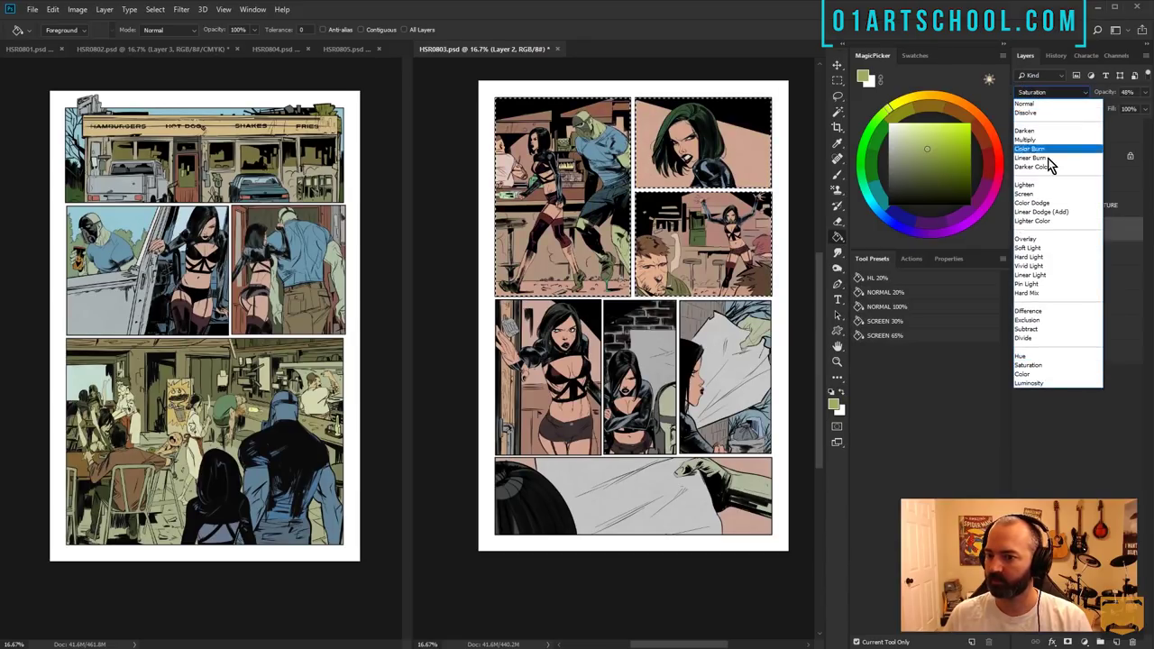
{"action": "left_click", "coordinate": [1046, 364]}
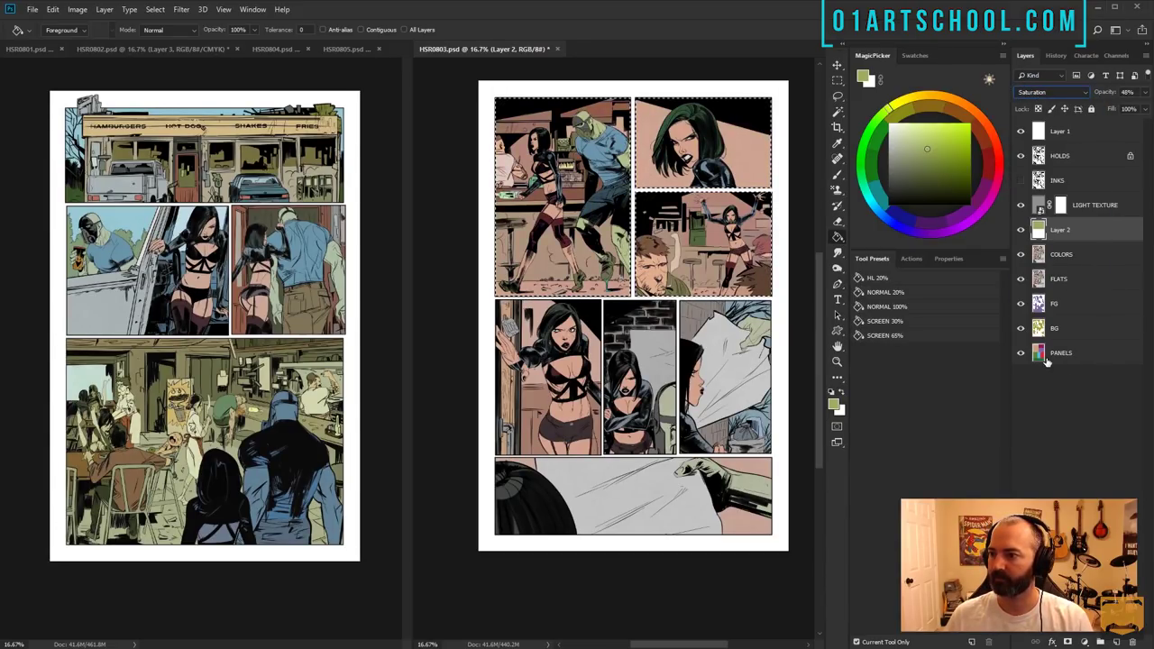
- Change the olive layer's blend mode to Color and clear the panel selection
{"action": "left_click", "coordinate": [1051, 92]}
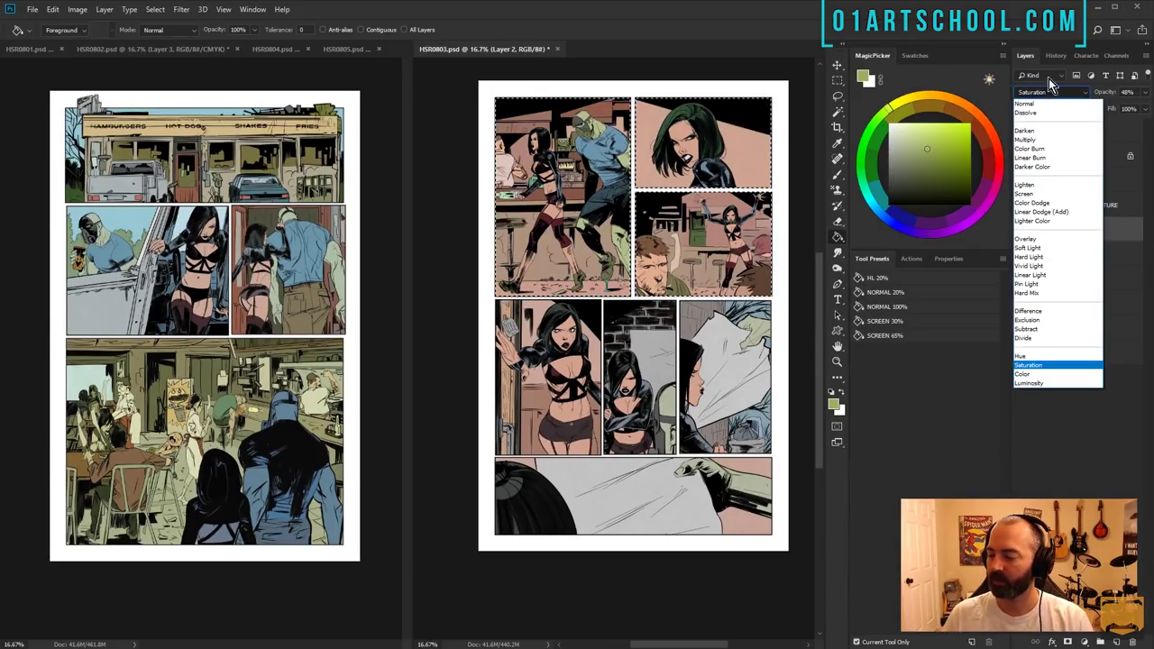
{"action": "left_click", "coordinate": [1026, 375]}
{"action": "key", "text": "l"}
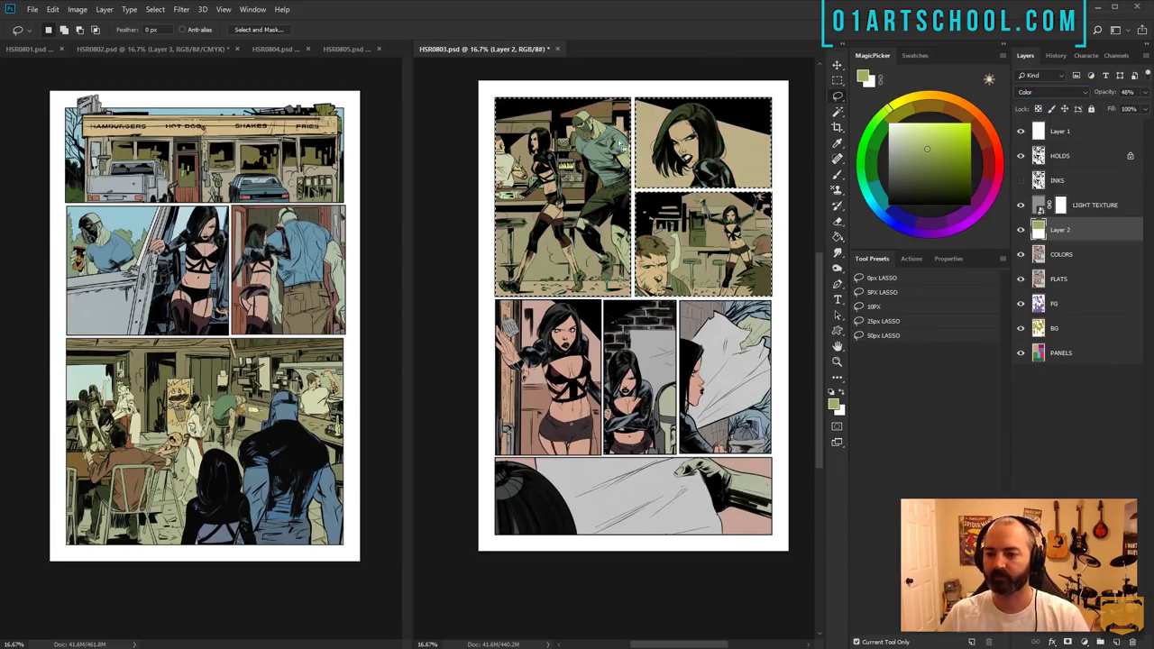
{"action": "key", "text": "ctrl+d"}
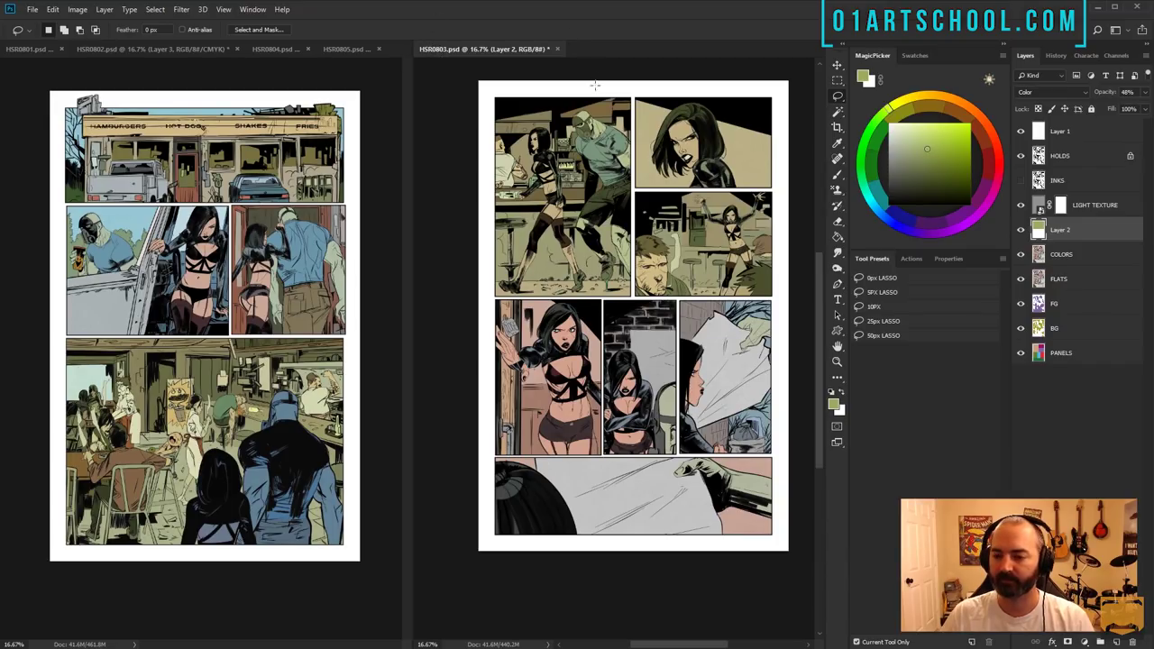
{"action": "left_click", "coordinate": [606, 162]}
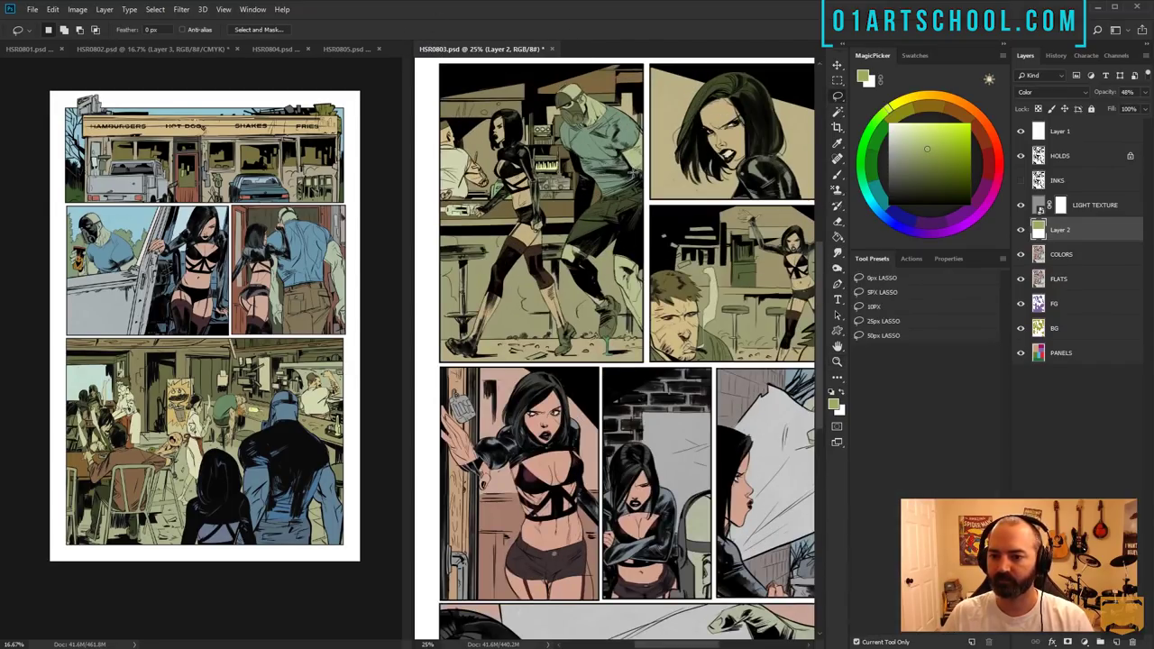
{"action": "left_click", "coordinate": [837, 362]}
{"action": "left_click", "coordinate": [672, 216], "text": "alt"}
{"action": "left_click_drag", "start_coordinate": [707, 201], "coordinate": [632, 215]}
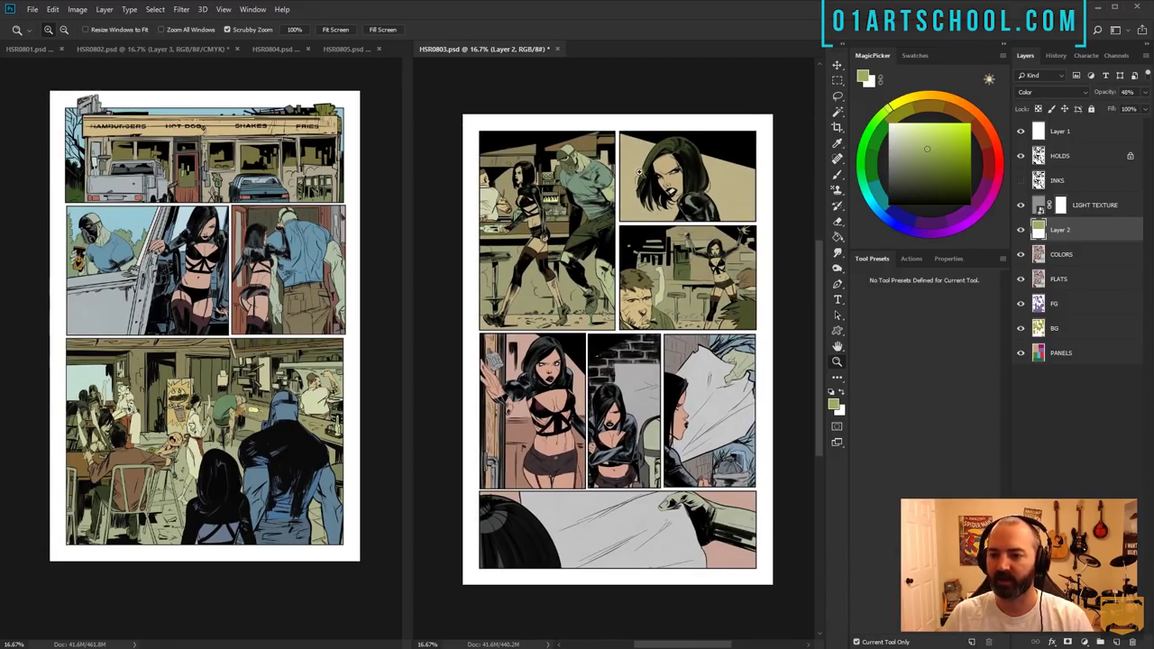
- Load the FG layer's shapes as a selection and limit it to the figures in the three upper panels
{"action": "left_click", "coordinate": [1041, 306], "text": "ctrl"}
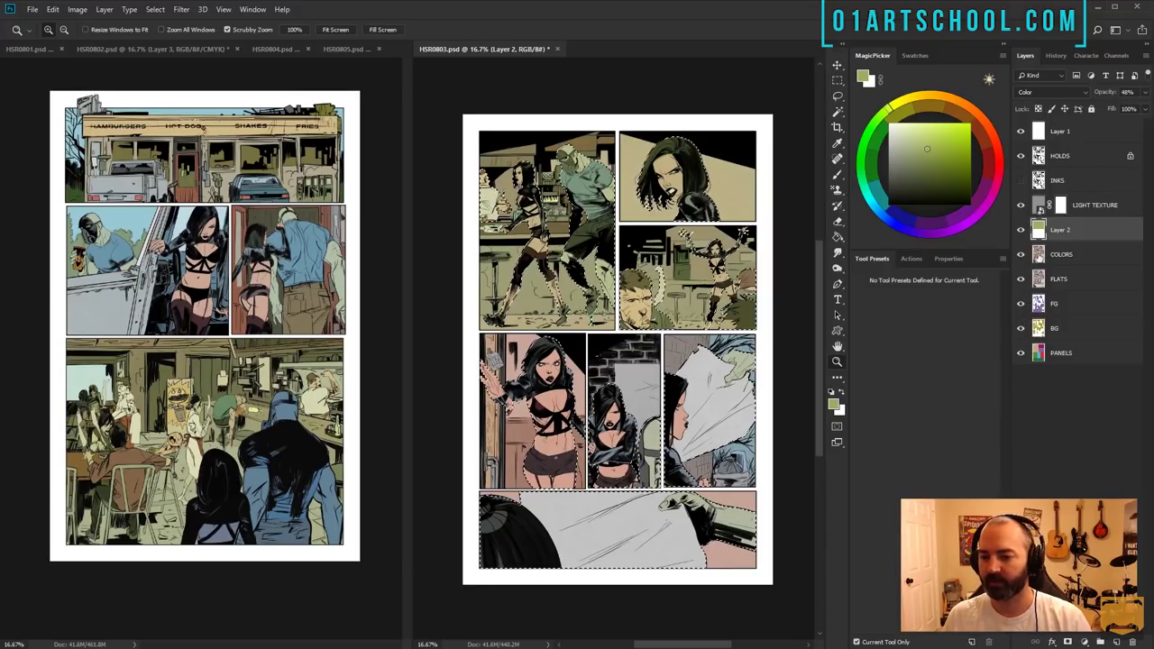
{"action": "key", "text": "w"}
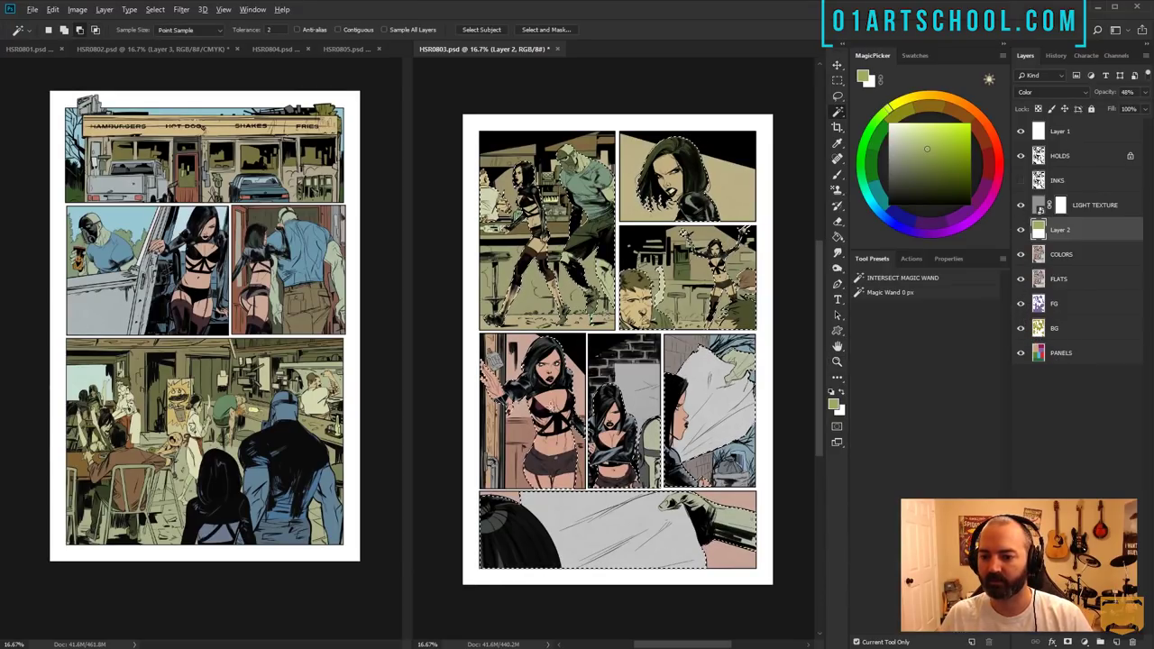
{"action": "left_click", "coordinate": [627, 410], "text": "alt"}
{"action": "key", "text": "q"}
{"action": "key", "text": "q"}
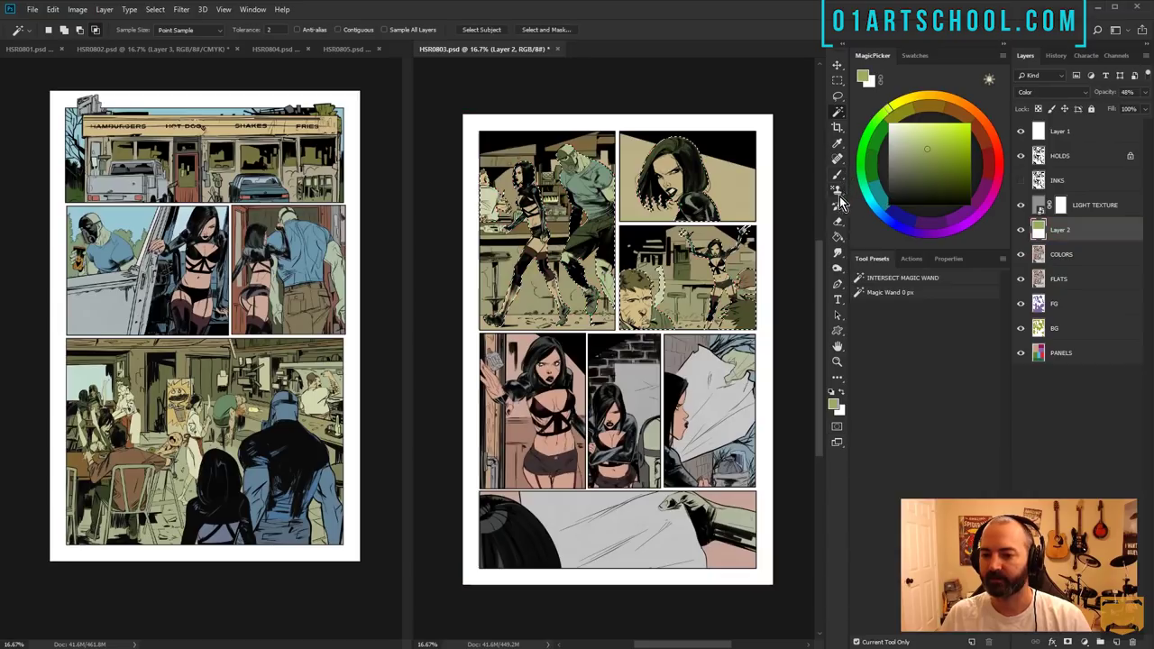
- Subtract the smoking man and the raised arm behind him from the figure selection with the Lasso
{"action": "key", "text": "z"}
{"action": "left_click", "coordinate": [529, 193]}
{"action": "key", "text": "l"}
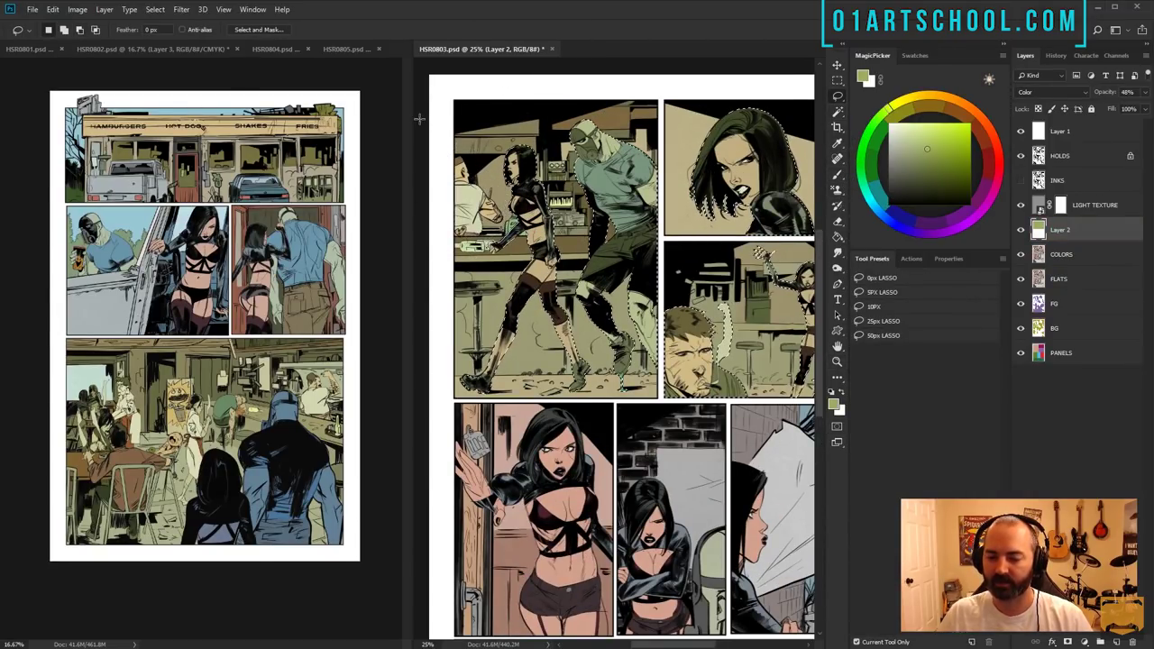
{"action": "left_click", "coordinate": [838, 362]}
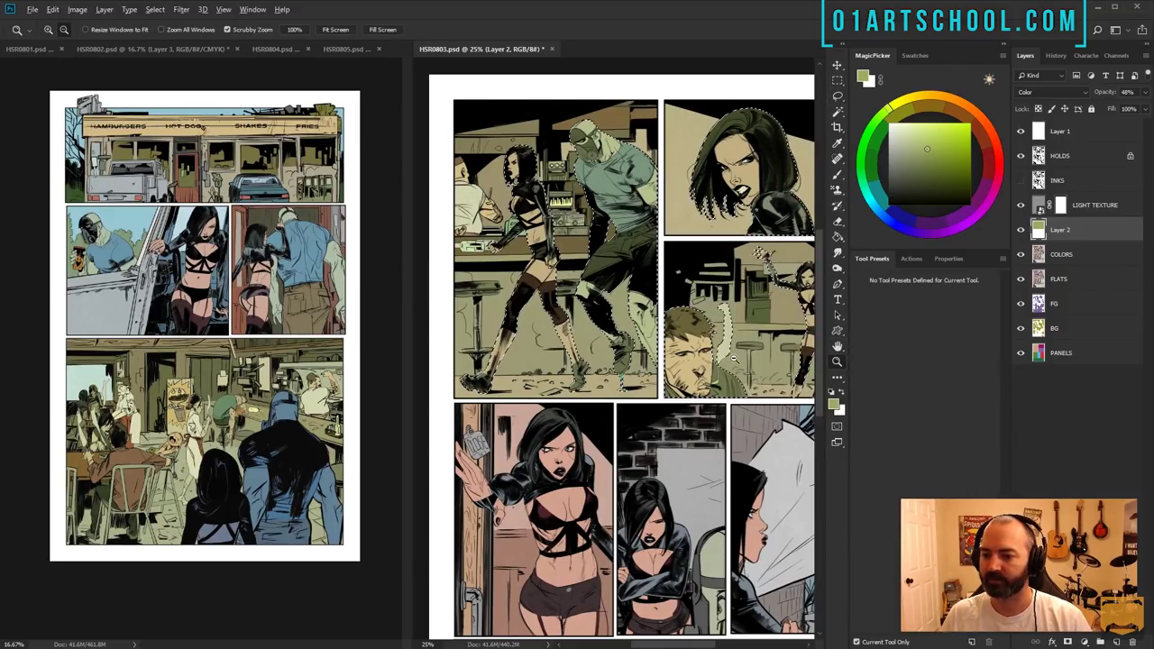
{"action": "left_click", "coordinate": [719, 358], "text": "alt"}
{"action": "mouse_move", "coordinate": [755, 292]}
{"action": "left_mouse_down"}
{"action": "mouse_move", "coordinate": [661, 261]}
{"action": "mouse_move", "coordinate": [684, 245]}
{"action": "left_mouse_up"}
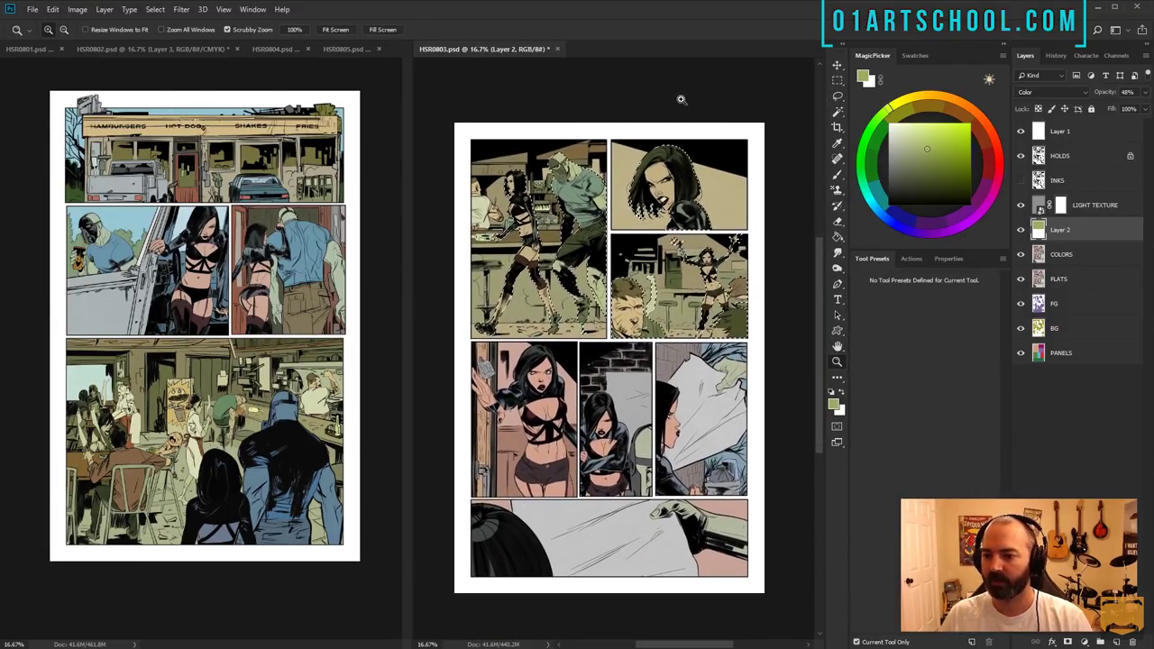
{"action": "left_click", "coordinate": [1020, 304], "text": "alt"}
{"action": "left_click", "coordinate": [1021, 304], "text": "alt"}
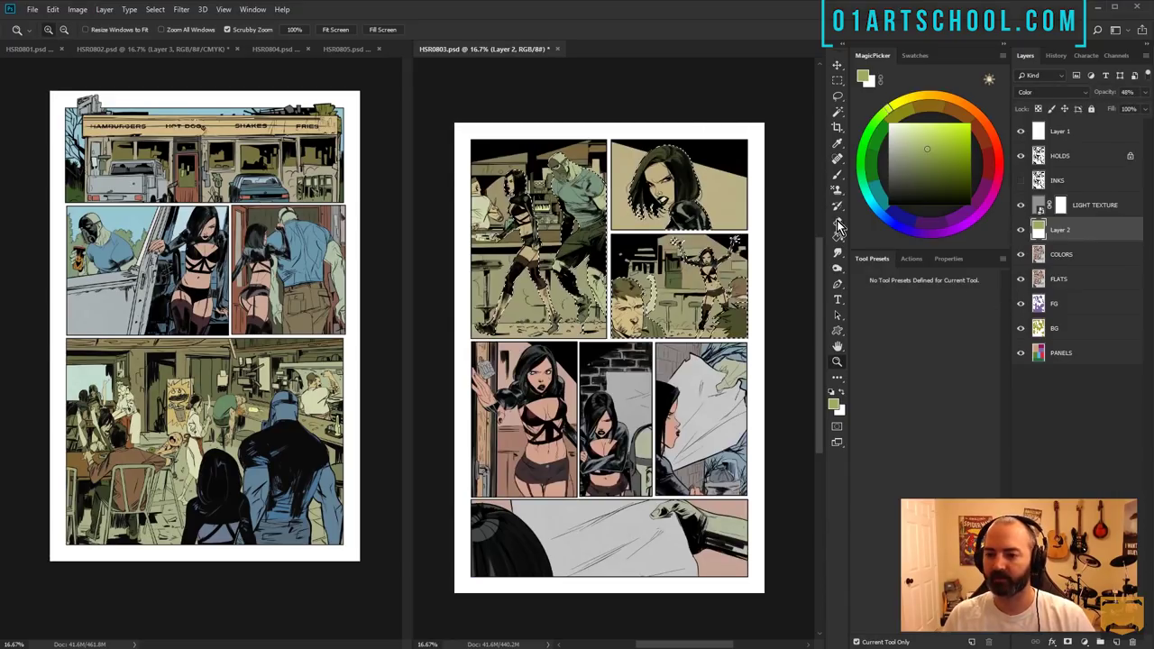
{"action": "left_click", "coordinate": [631, 288]}
{"action": "key", "text": "l"}
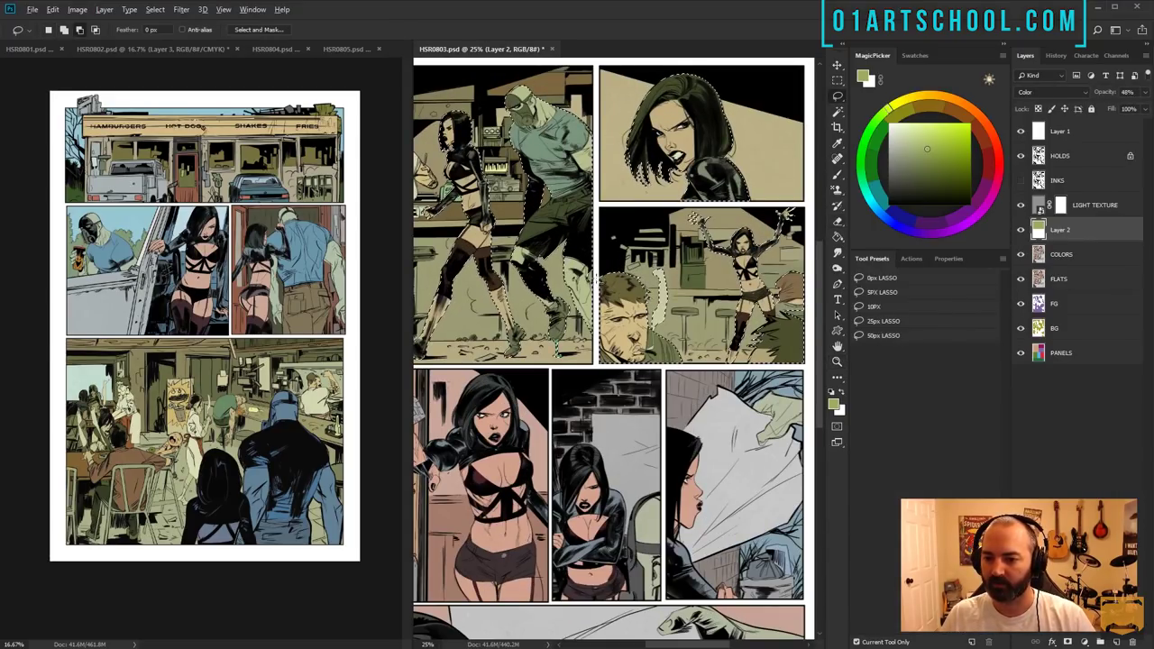
{"action": "mouse_move", "coordinate": [693, 323]}
{"action": "left_mouse_down"}
{"action": "mouse_move", "coordinate": [661, 398]}
{"action": "mouse_move", "coordinate": [604, 379]}
{"action": "left_mouse_up"}
{"action": "left_click_drag", "start_coordinate": [595, 335], "coordinate": [610, 264]}
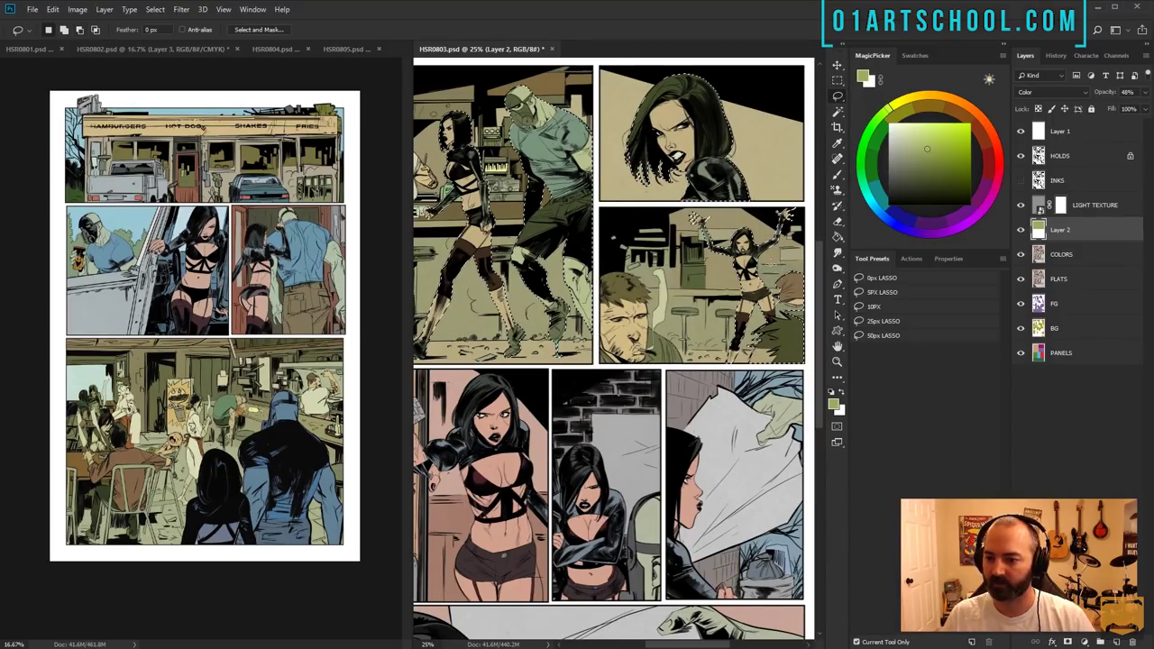
{"action": "left_click_drag", "start_coordinate": [722, 304], "coordinate": [631, 259]}
- Subtract the two foreground bystanders' heads beside the woman with raised arms from the figure selection
{"action": "key", "text": "z"}
{"action": "left_click", "coordinate": [702, 260]}
{"action": "left_click", "coordinate": [702, 260]}
{"action": "key", "text": "ctrl+plus"}
{"action": "key", "text": "l"}
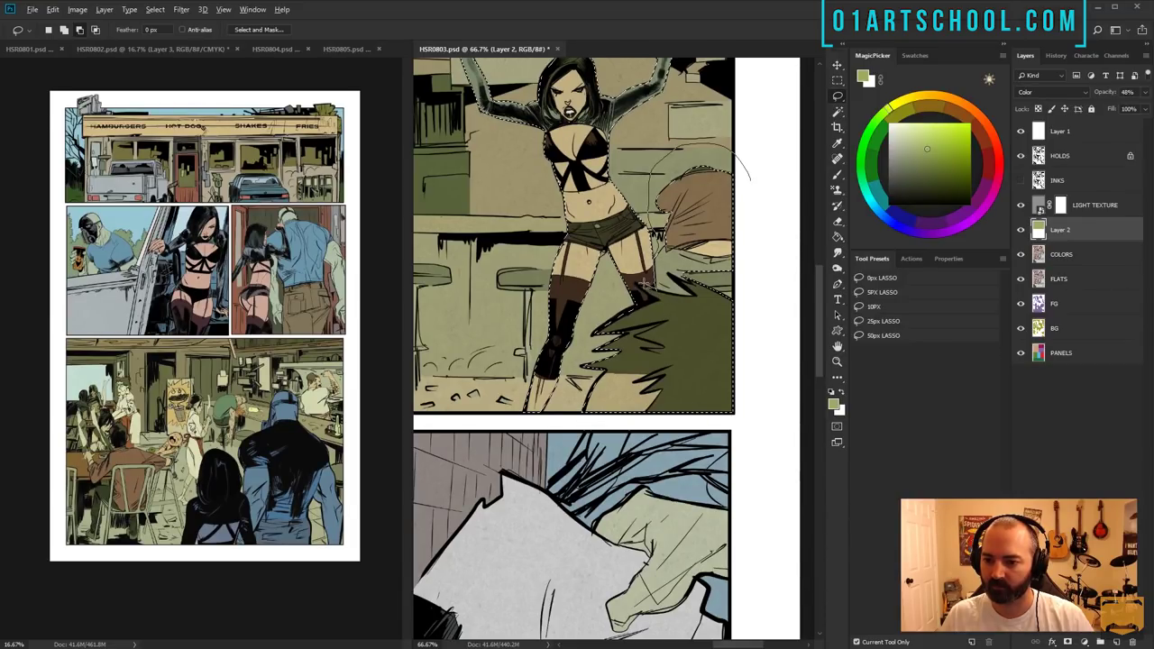
{"action": "mouse_move", "coordinate": [616, 320]}
{"action": "left_mouse_down"}
{"action": "mouse_move", "coordinate": [559, 424]}
{"action": "mouse_move", "coordinate": [745, 237]}
{"action": "left_mouse_up"}
{"action": "key", "text": "z"}
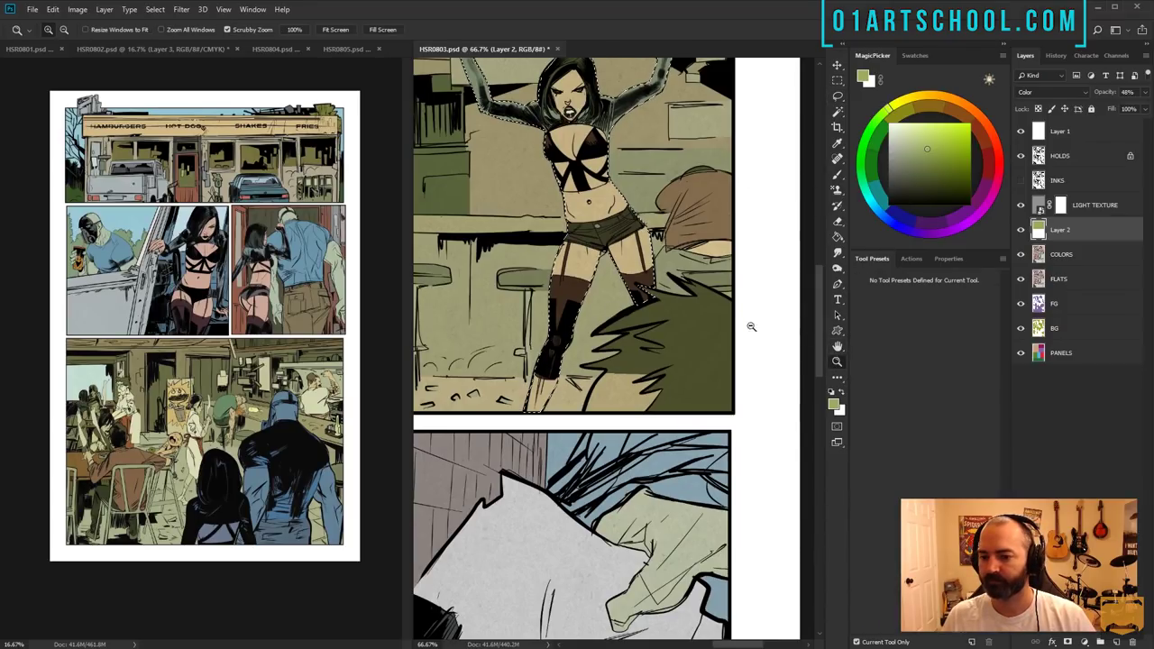
- Review the figure selection as a Quick Mask overlay and dock HSR0803.psd back into a single full-width view
{"action": "key", "text": "ctrl+minus"}
{"action": "key", "text": "ctrl+minus"}
{"action": "key", "text": "ctrl+minus"}
{"action": "key", "text": "q"}
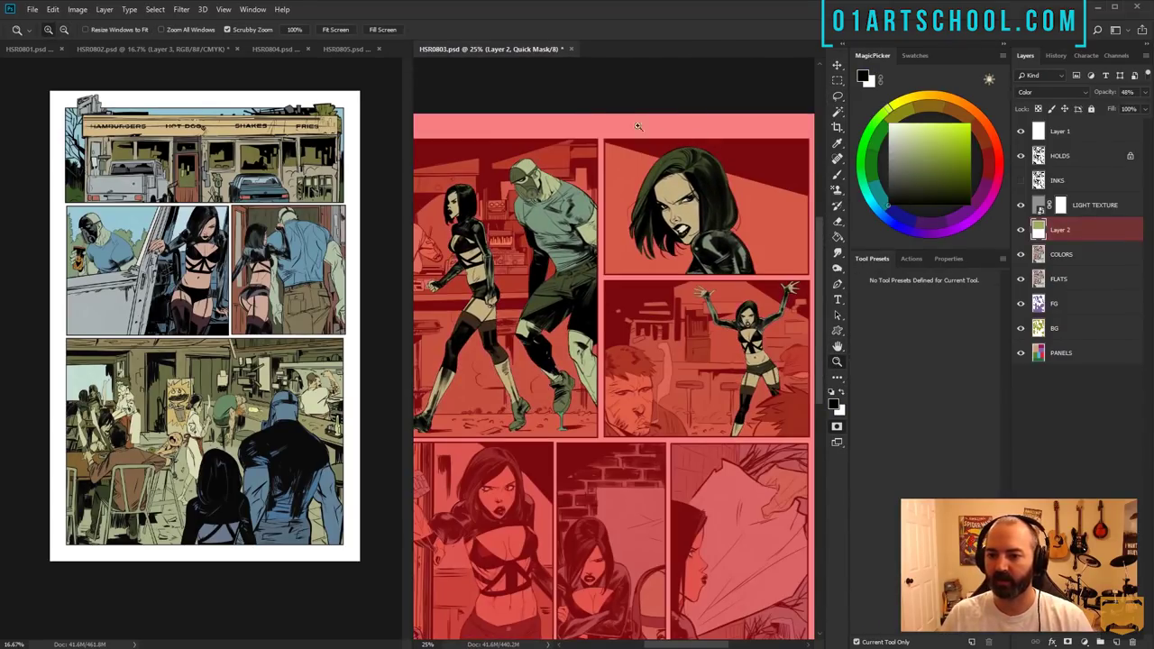
{"action": "left_click_drag", "start_coordinate": [628, 268], "coordinate": [624, 226]}
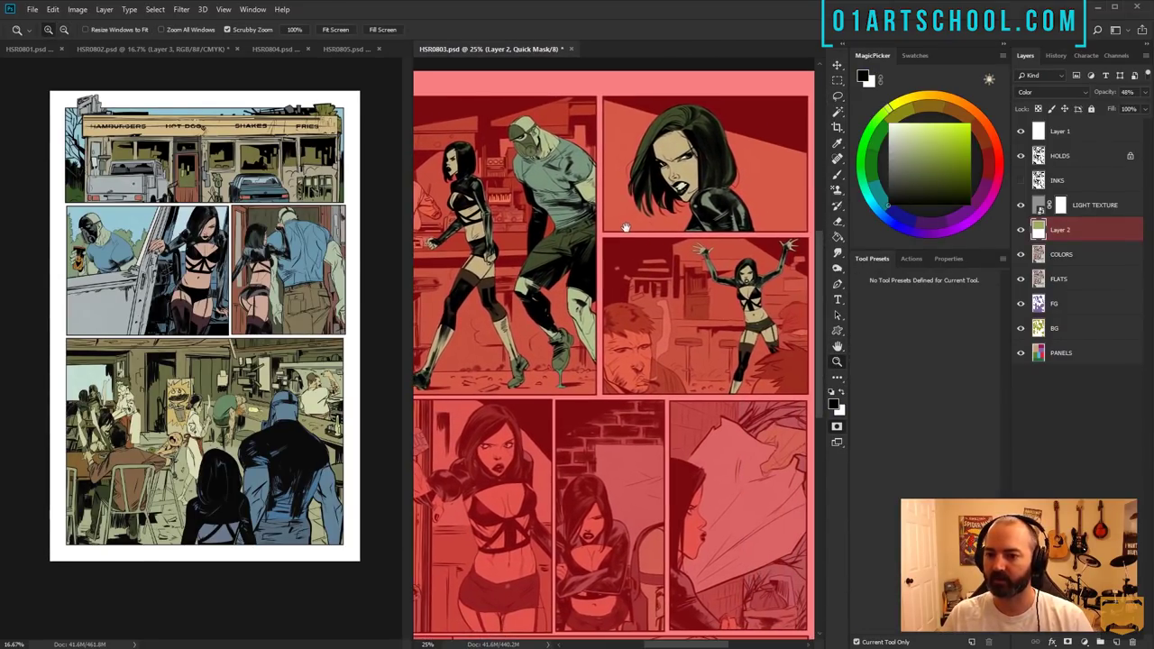
{"action": "left_click_drag", "start_coordinate": [553, 59], "coordinate": [389, 42]}
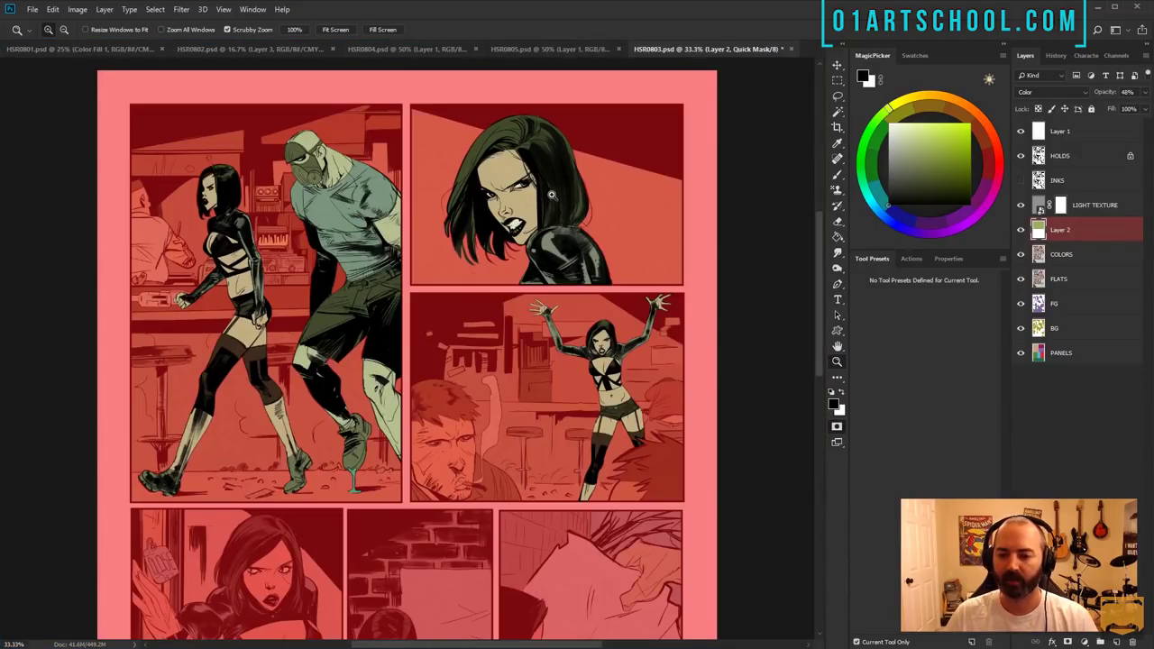
{"action": "key", "text": "q"}
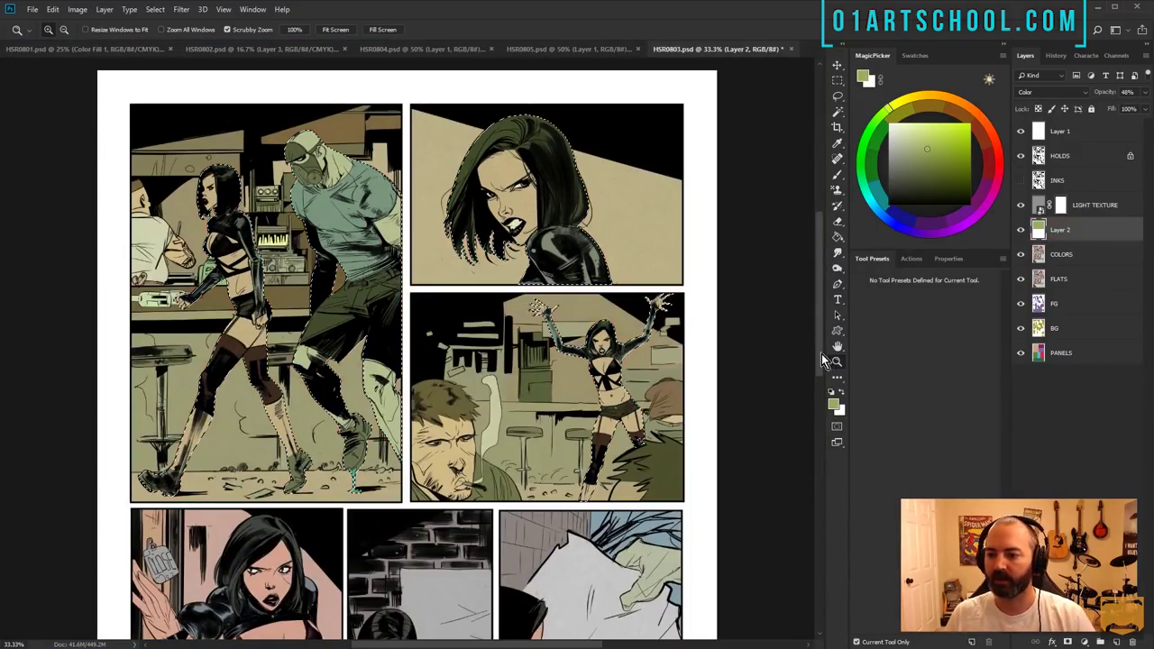
- Hide the selection outline and toggle the olive layer's visibility to compare the upper panels with and without the tint
{"action": "left_click", "coordinate": [491, 361], "text": "alt"}
{"action": "key", "text": "ctrl+d"}
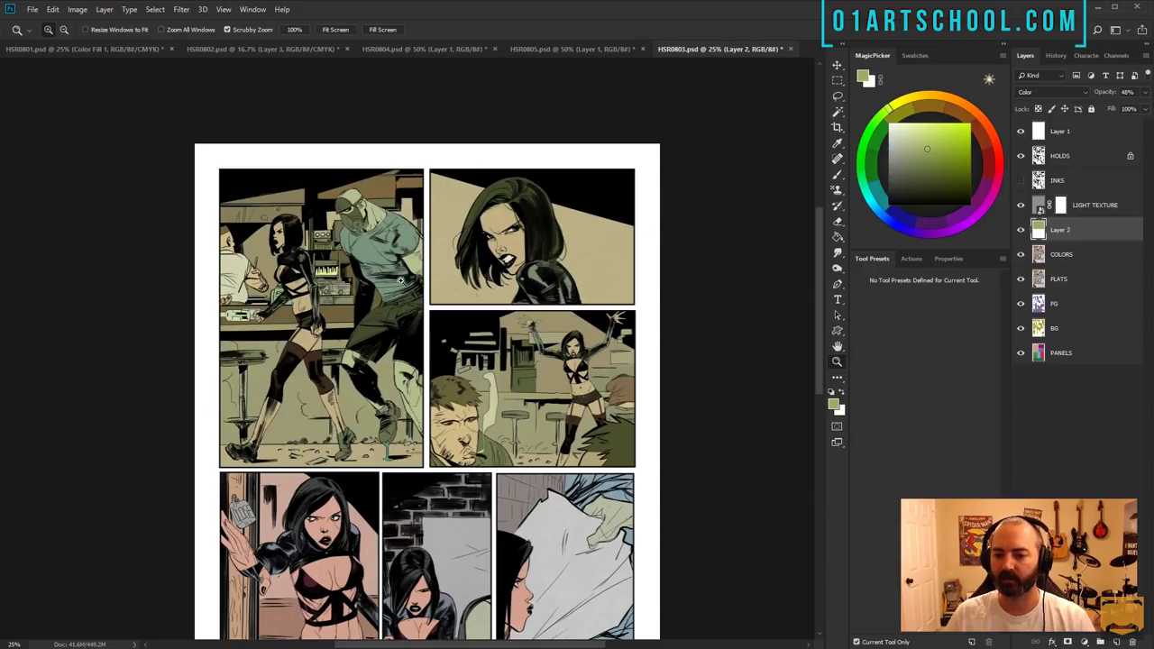
{"action": "left_click", "coordinate": [1021, 229]}
{"action": "left_click", "coordinate": [1022, 230]}
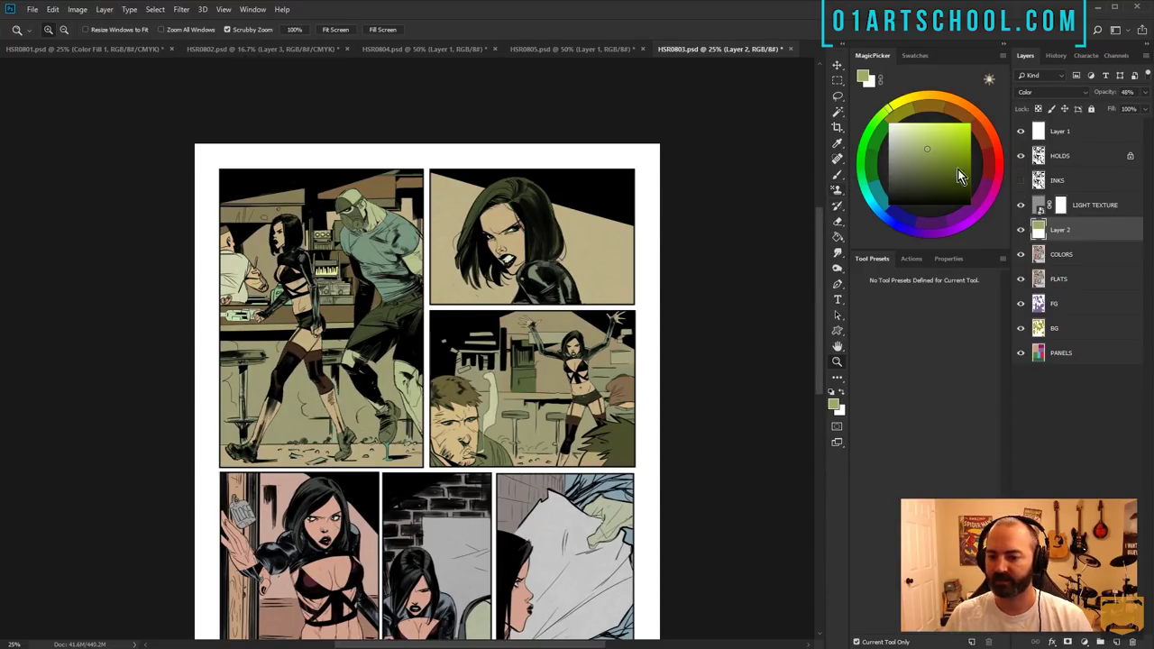
- Add a new layer above Layer 1 and fill the selected figures with the olive green
{"action": "left_click", "coordinate": [1088, 128]}
{"action": "left_click", "coordinate": [1118, 640]}
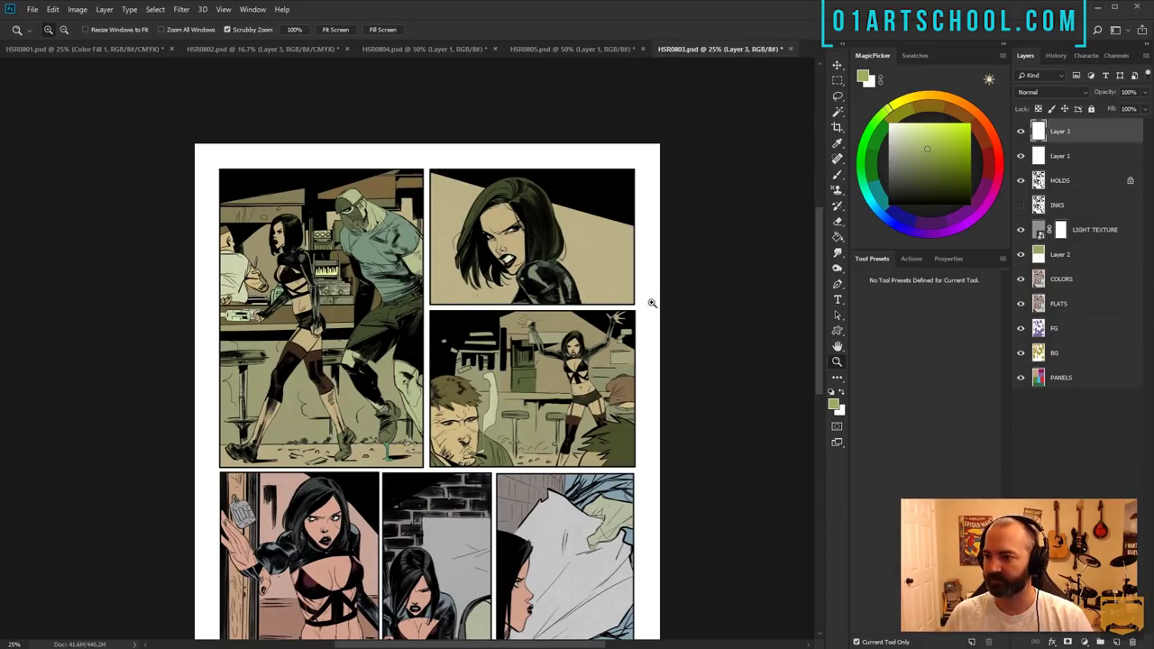
{"action": "key", "text": "g"}
{"action": "left_click", "coordinate": [513, 285]}
{"action": "key", "text": "l"}
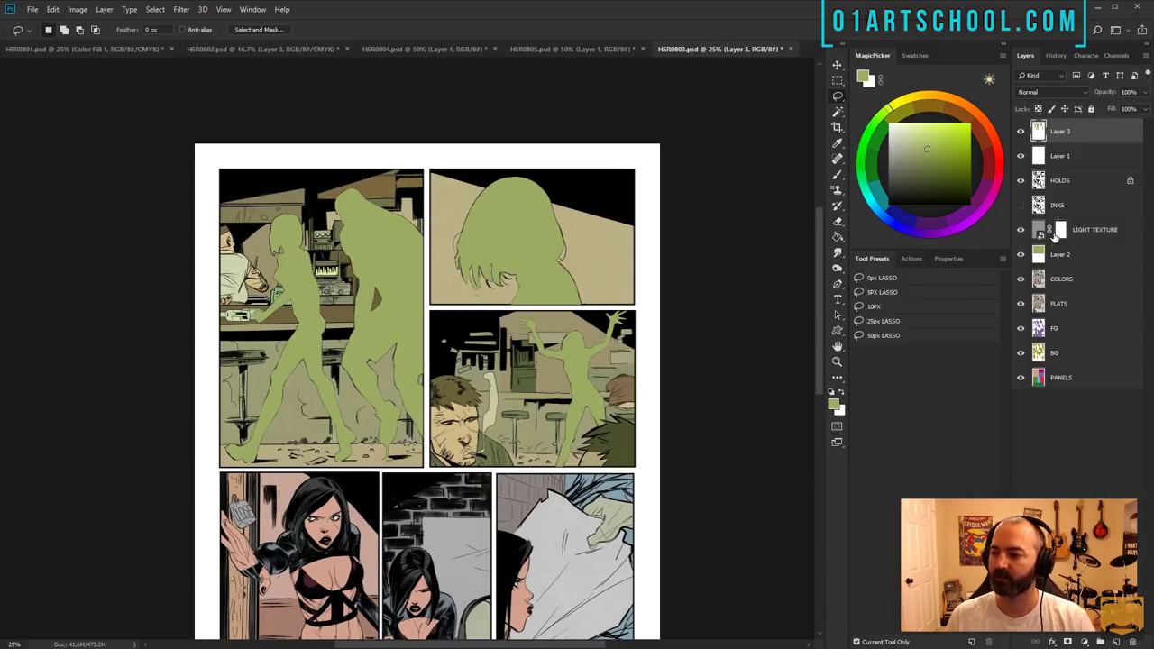
- Add a layer mask to the olive tint layer, Layer 2
{"action": "left_click", "coordinate": [1038, 255]}
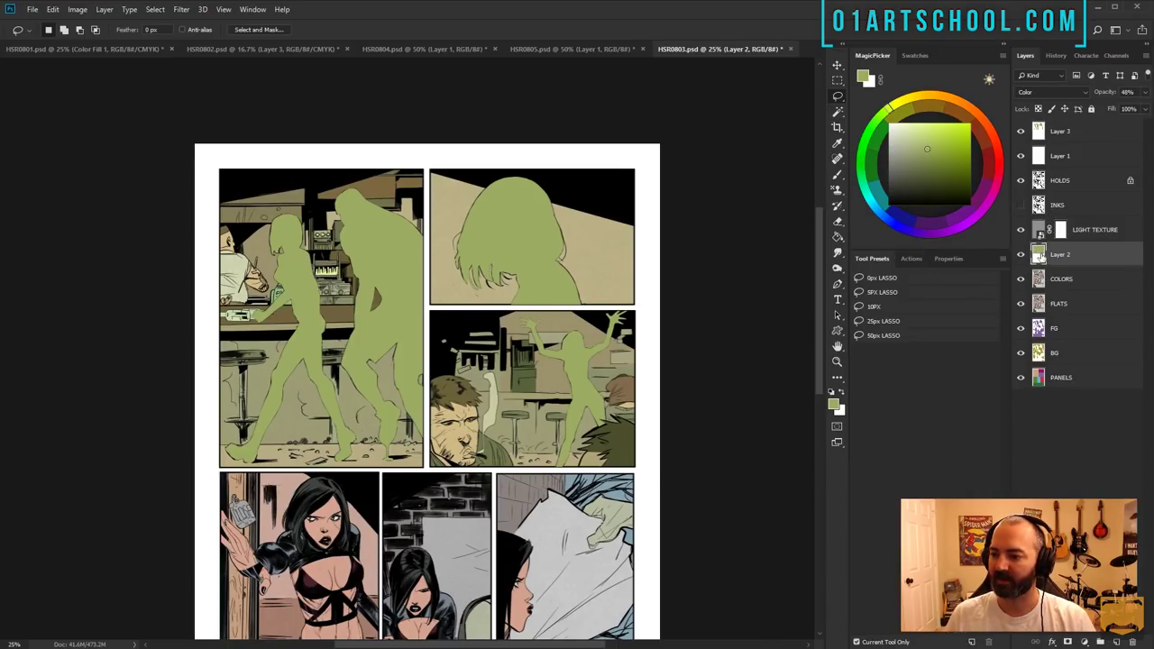
{"action": "left_click", "coordinate": [1067, 641]}
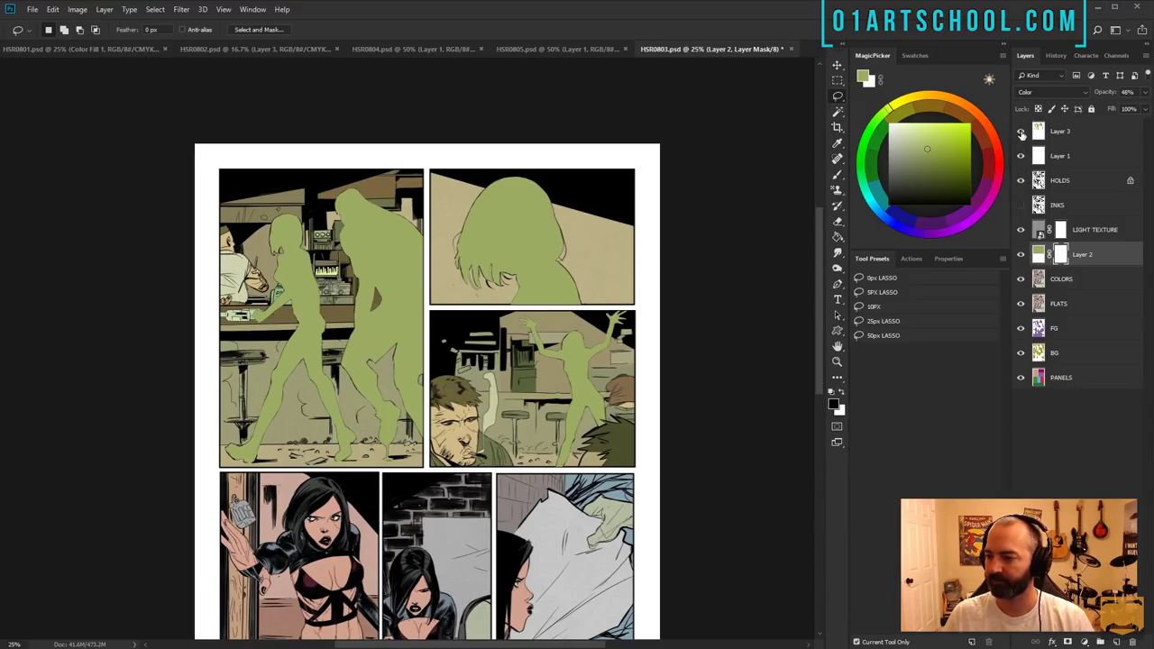
- Reselect the figures from the olive silhouettes on Layer 3 with the Magic Wand and delete that layer
{"action": "key", "text": "w"}
{"action": "left_click", "coordinate": [519, 197]}
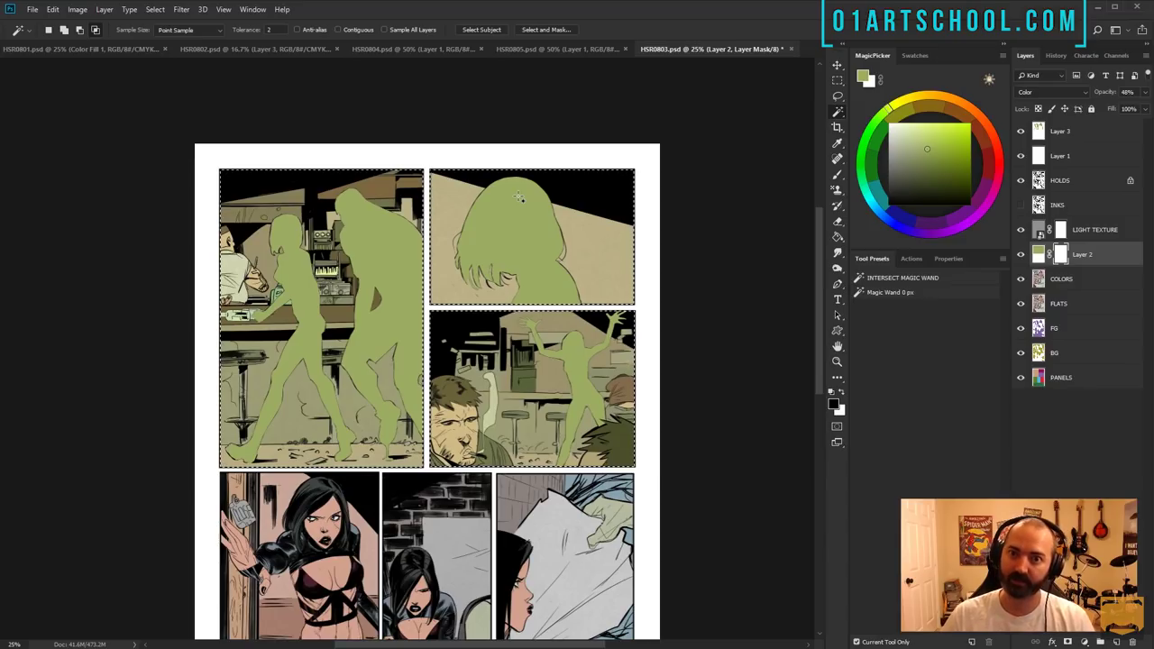
{"action": "left_click", "coordinate": [1062, 130]}
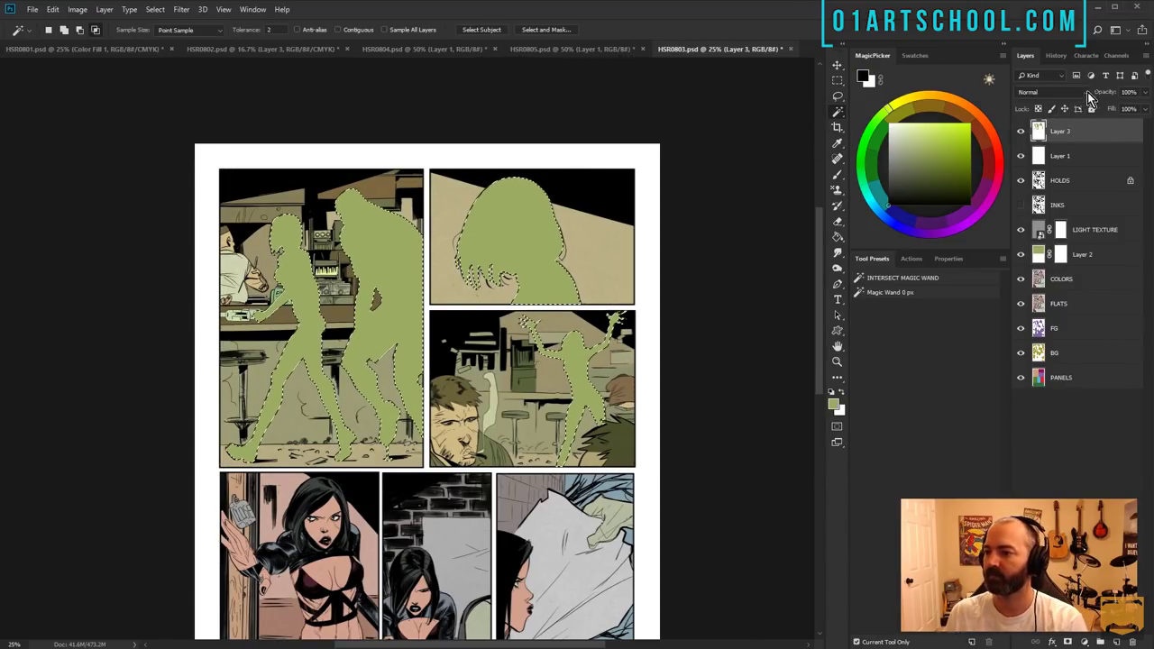
{"action": "right_click", "coordinate": [1065, 132]}
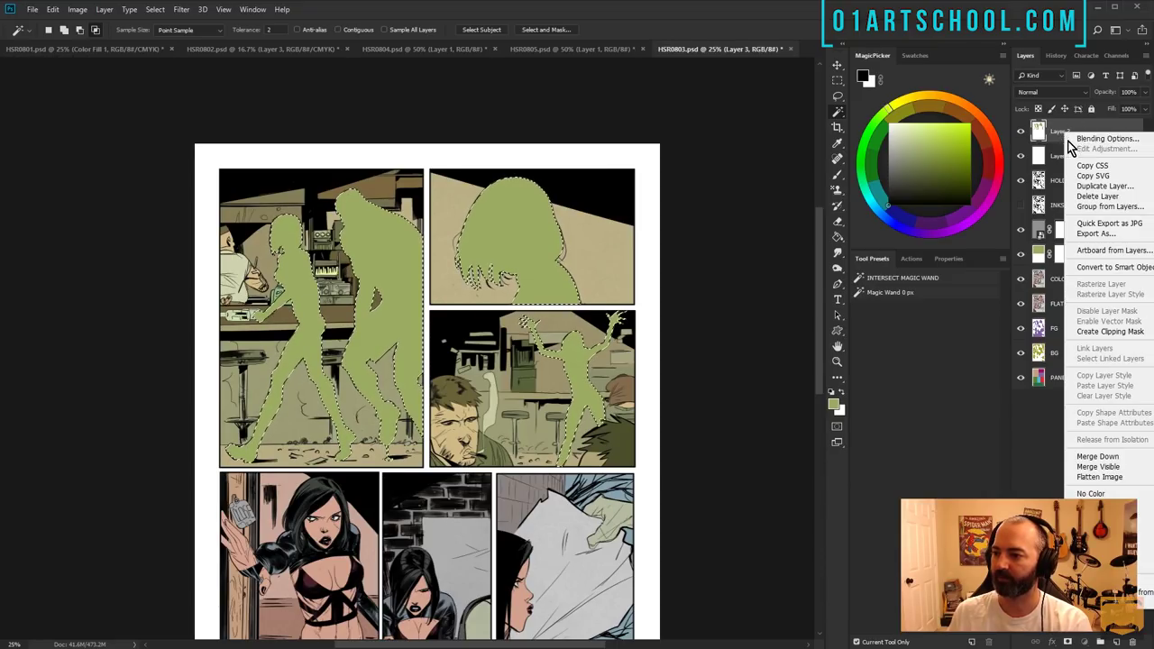
{"action": "left_click", "coordinate": [1098, 197]}
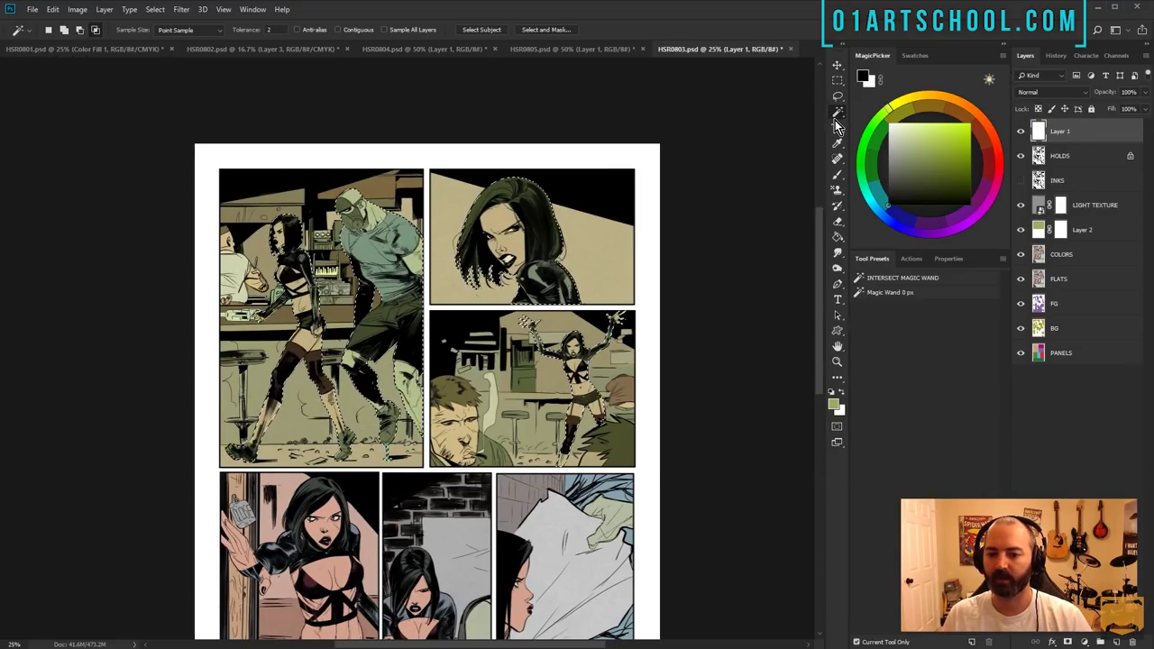
- Paint softly on Layer 2's mask with the shadow brush at 20% opacity to reduce the olive tint on the upper panels' main figures
{"action": "left_click", "coordinate": [1062, 231]}
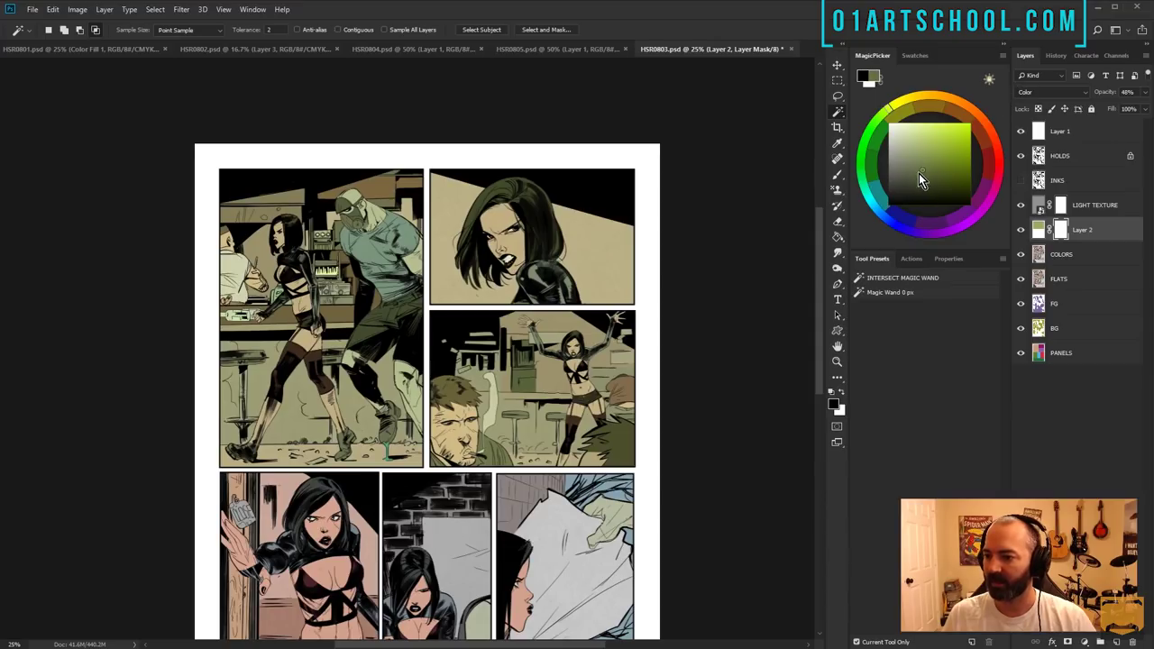
{"action": "key", "text": "b"}
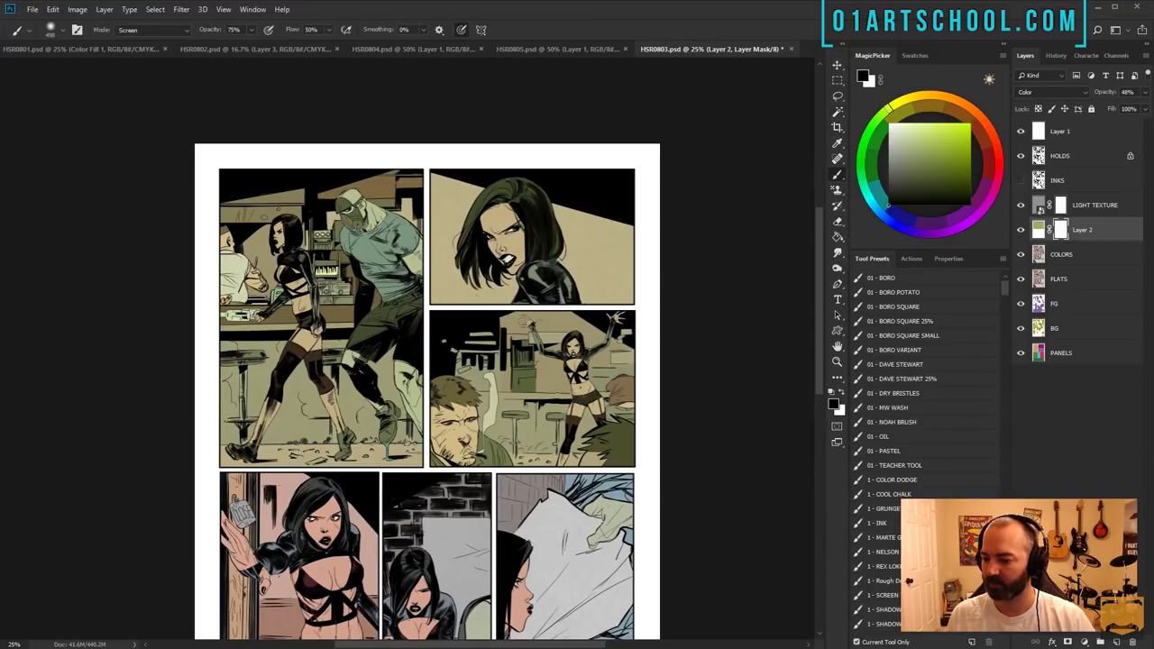
{"action": "left_click", "coordinate": [900, 610]}
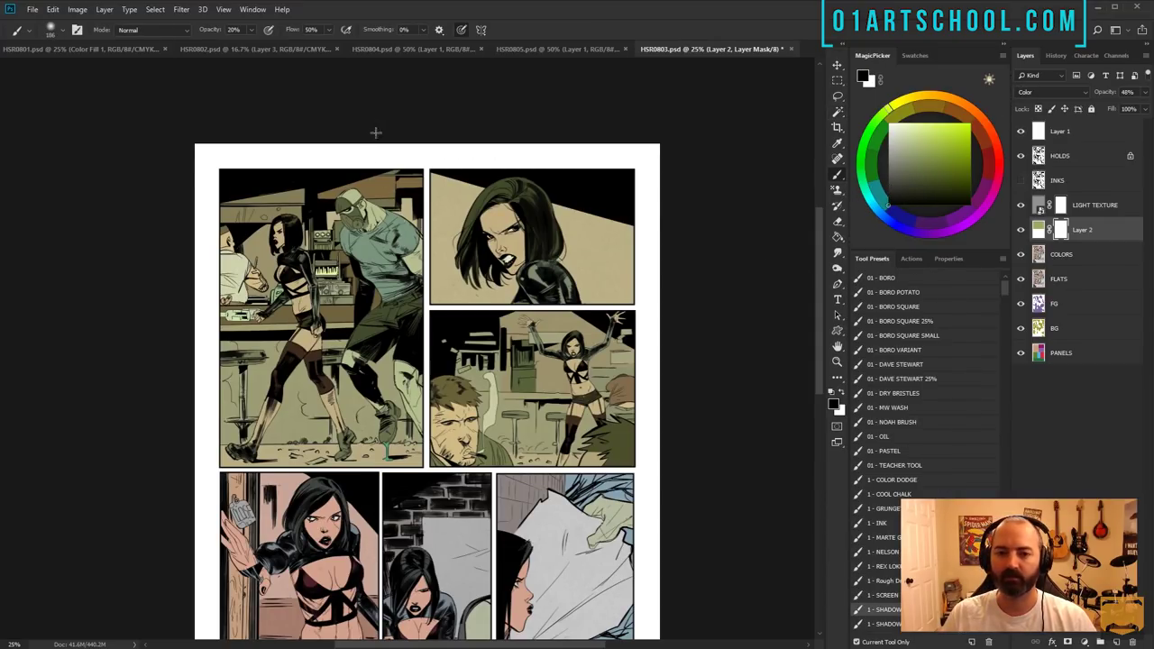
{"action": "left_click_drag", "start_coordinate": [412, 235], "coordinate": [538, 235]}
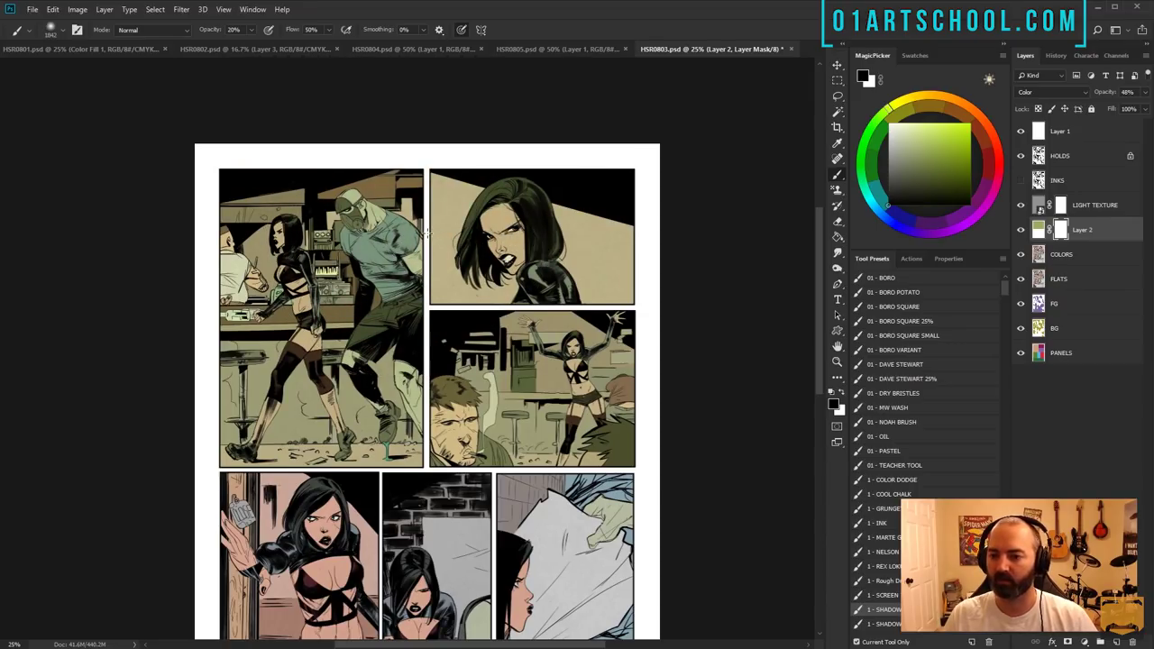
{"action": "left_click_drag", "start_coordinate": [457, 233], "coordinate": [456, 236]}
{"action": "left_click_drag", "start_coordinate": [365, 227], "coordinate": [418, 240]}
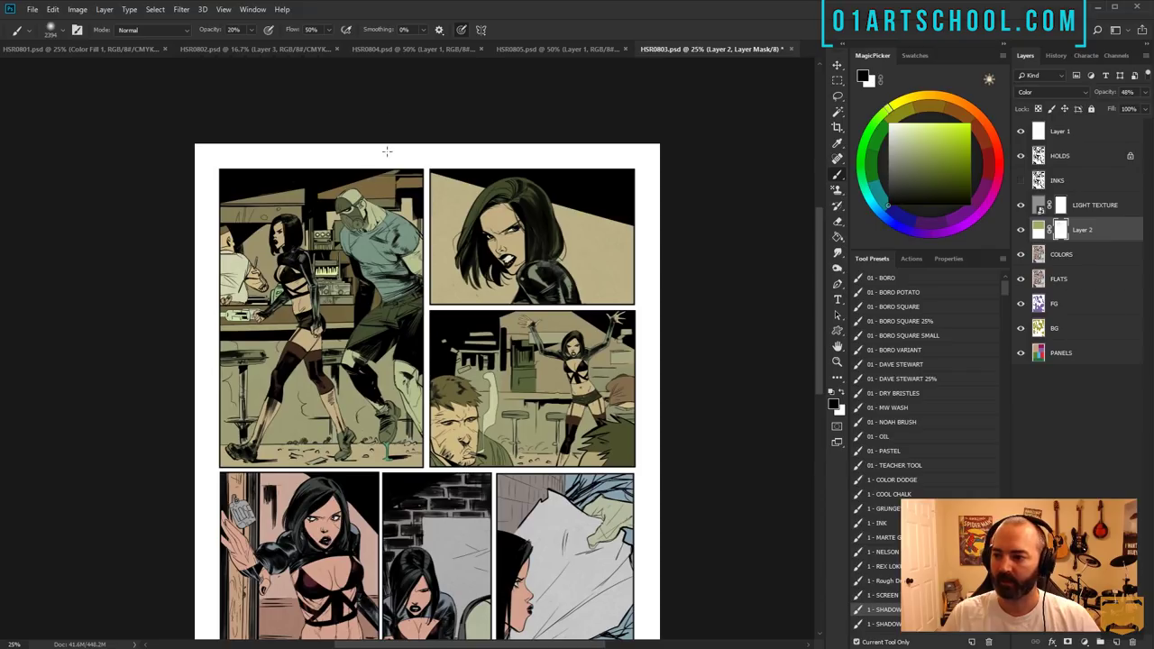
{"action": "left_click_drag", "start_coordinate": [340, 253], "coordinate": [318, 249]}
{"action": "left_click_drag", "start_coordinate": [340, 201], "coordinate": [330, 353]}
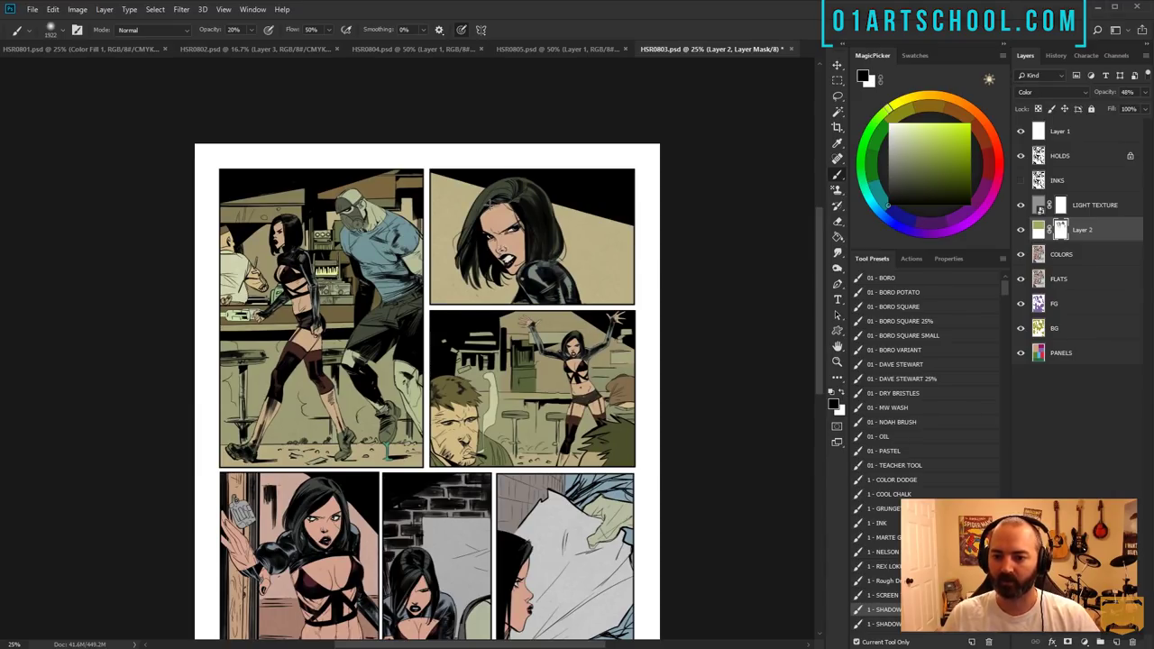
{"action": "key", "text": "ctrl+plus"}
{"action": "left_click_drag", "start_coordinate": [319, 231], "coordinate": [320, 229]}
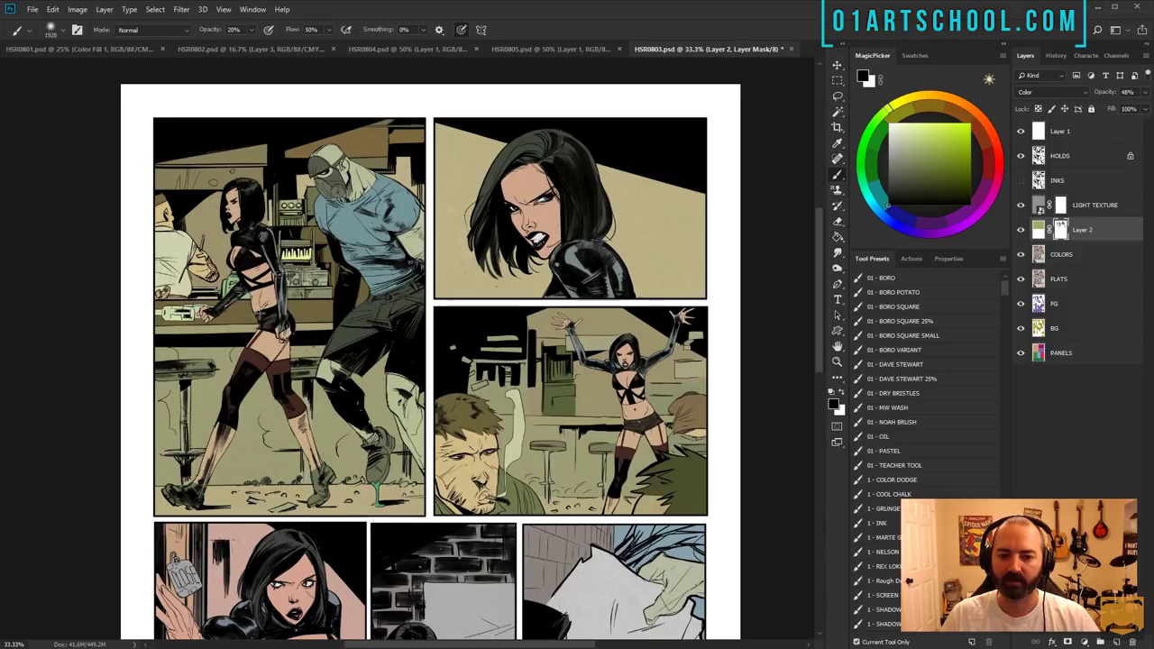
{"action": "left_click_drag", "start_coordinate": [567, 217], "coordinate": [516, 230]}
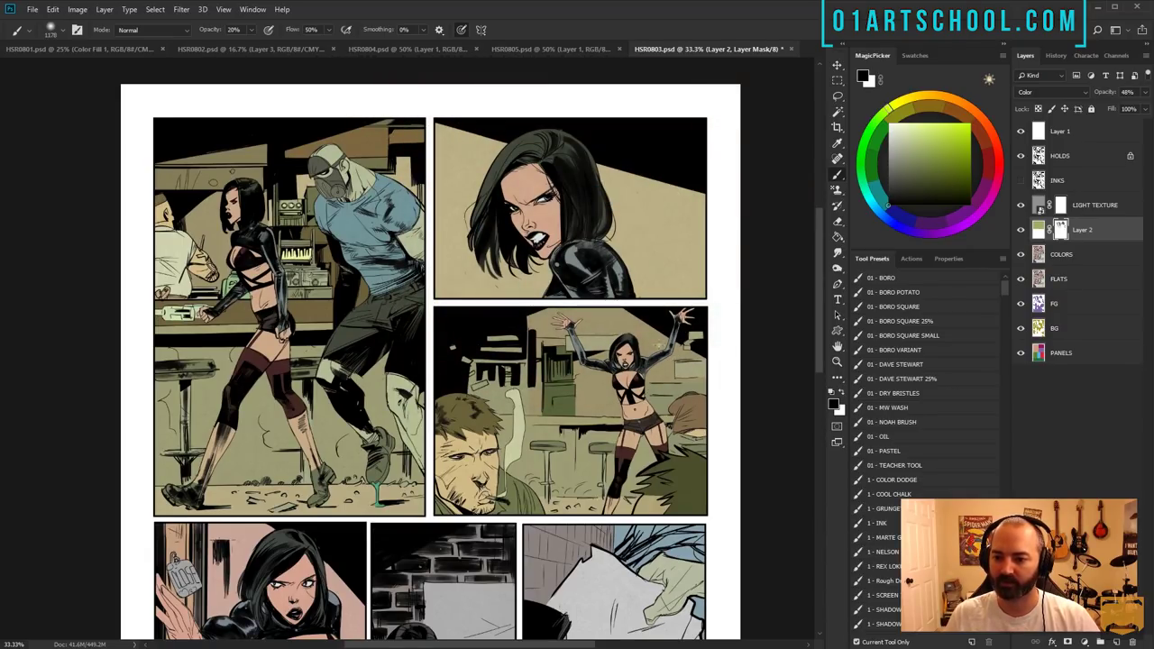
- Inspect Layer 2's mask and toggle it off and on to compare the figures with and without the masking
{"action": "left_click", "coordinate": [1061, 230], "text": "alt"}
{"action": "left_click", "coordinate": [1062, 230], "text": "alt"}
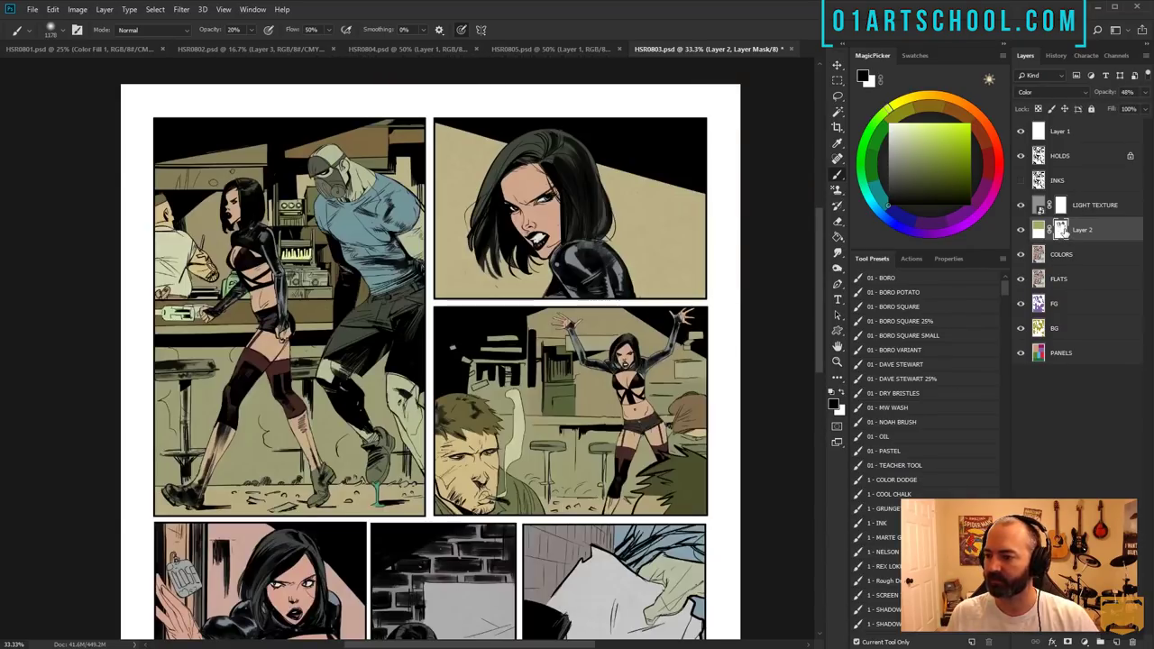
{"action": "left_click", "coordinate": [1061, 230], "text": "ctrl"}
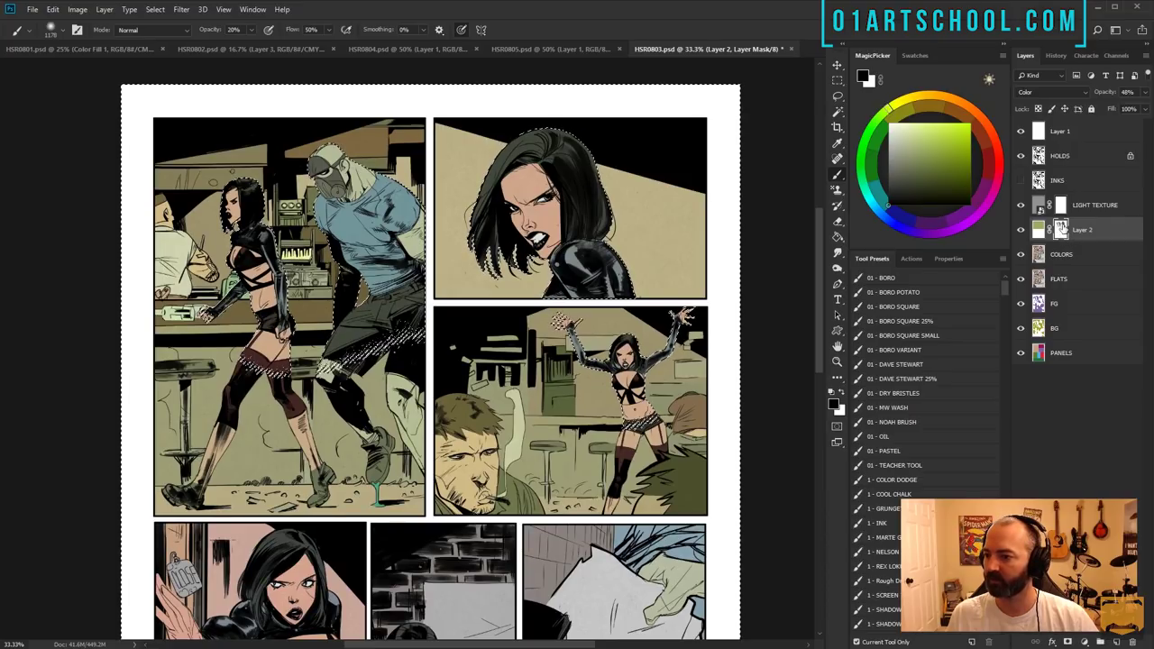
{"action": "key", "text": "l"}
{"action": "key", "text": "ctrl+d"}
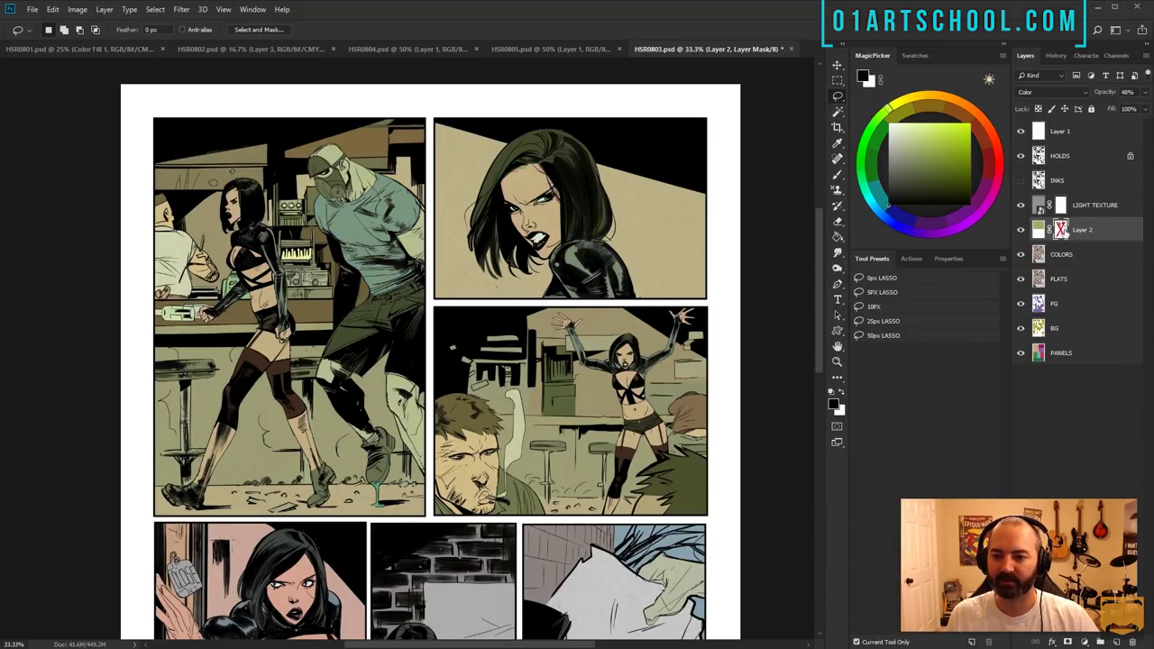
{"action": "left_click", "coordinate": [1063, 231], "text": "shift"}
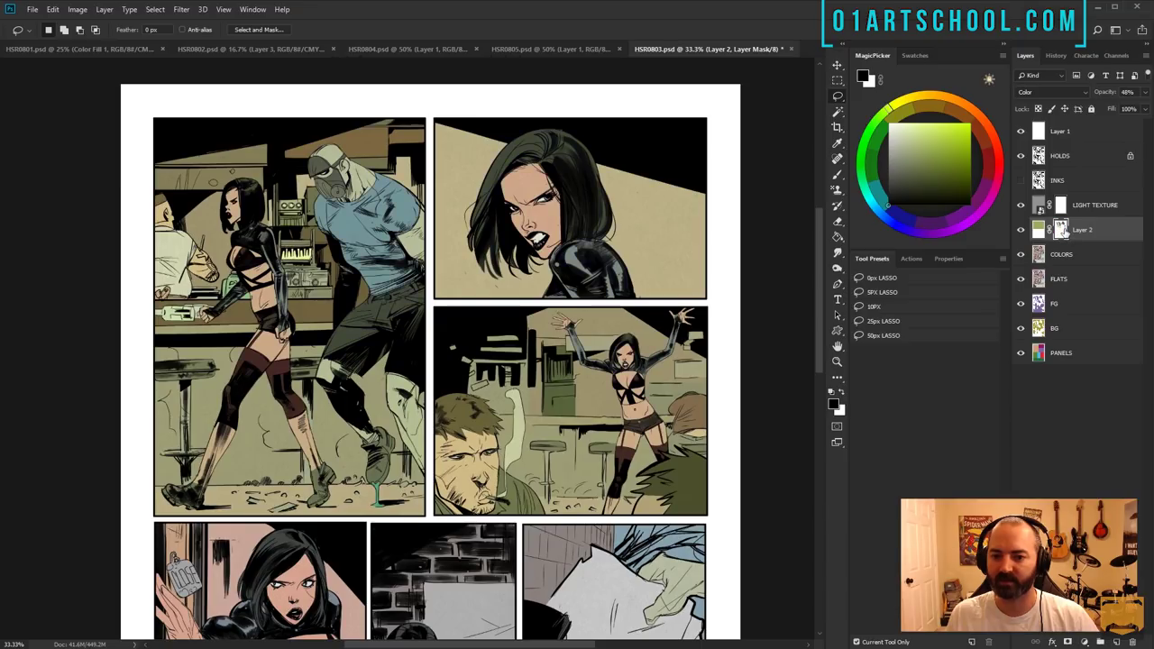
{"action": "key", "text": "ctrl+2"}
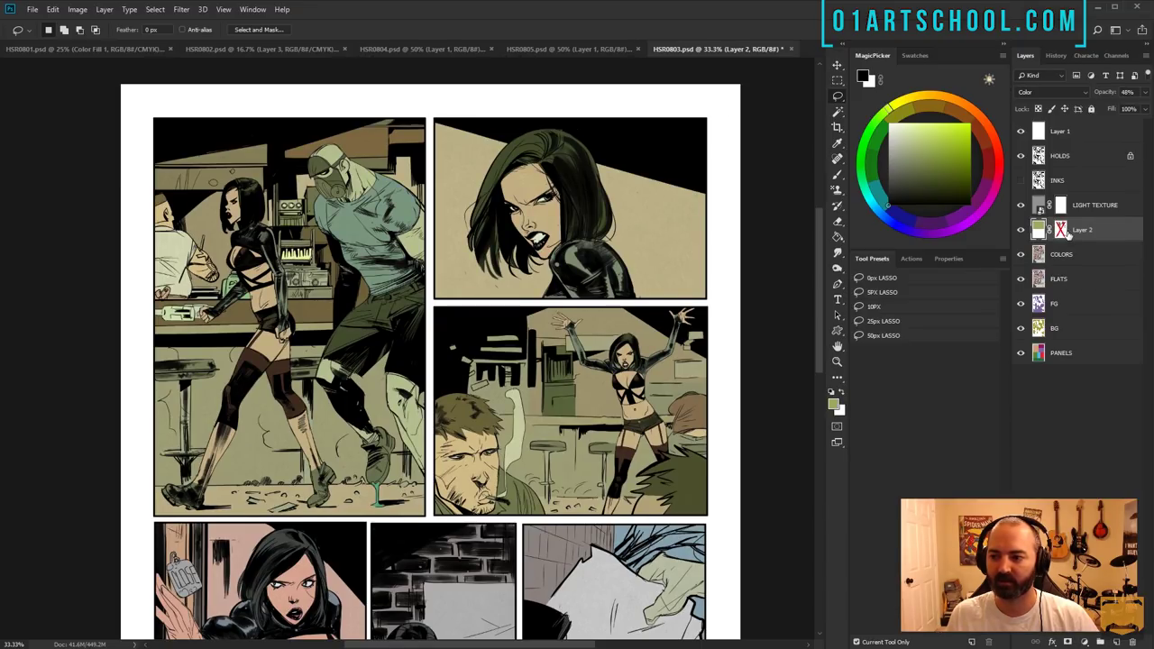
{"action": "left_click", "coordinate": [1061, 230], "text": "shift"}
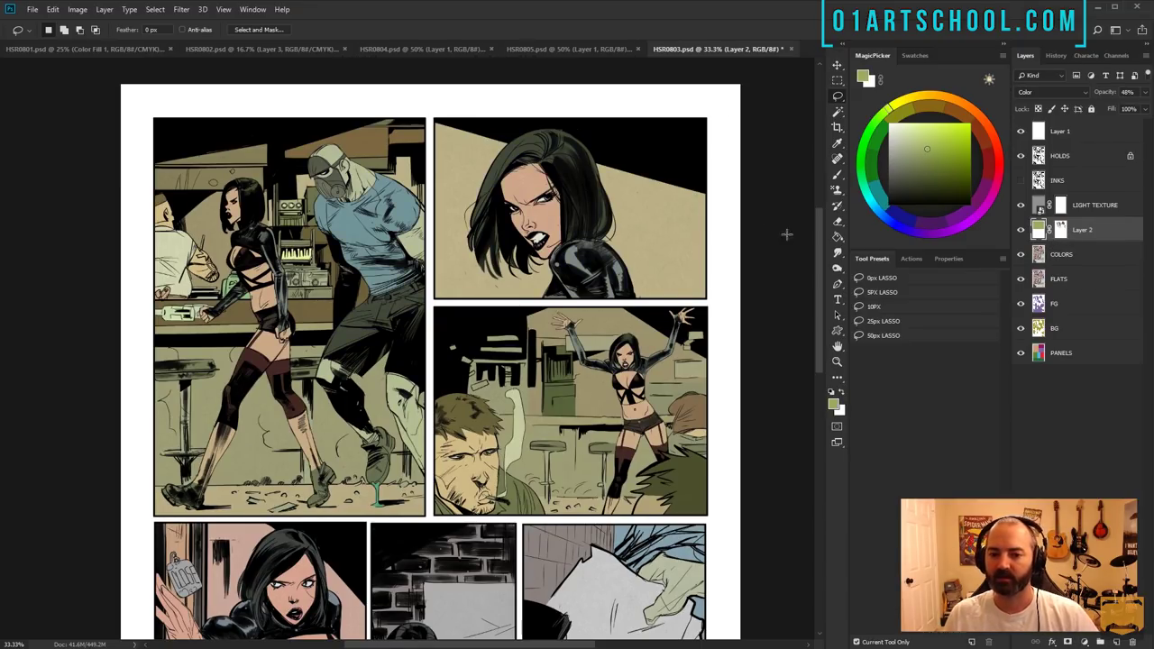
- Fill the walking woman's bare lower legs in the first panel with her stockings' dark maroon on the COLORS layer
{"action": "left_click", "coordinate": [838, 362]}
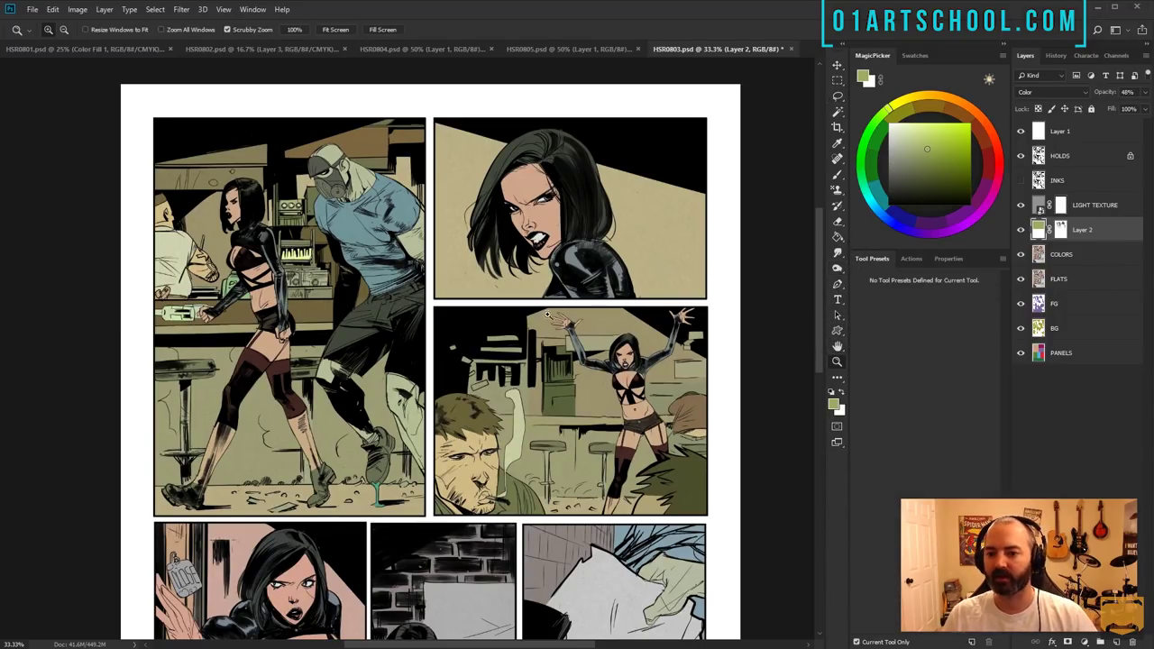
{"action": "left_click", "coordinate": [556, 317], "text": "alt"}
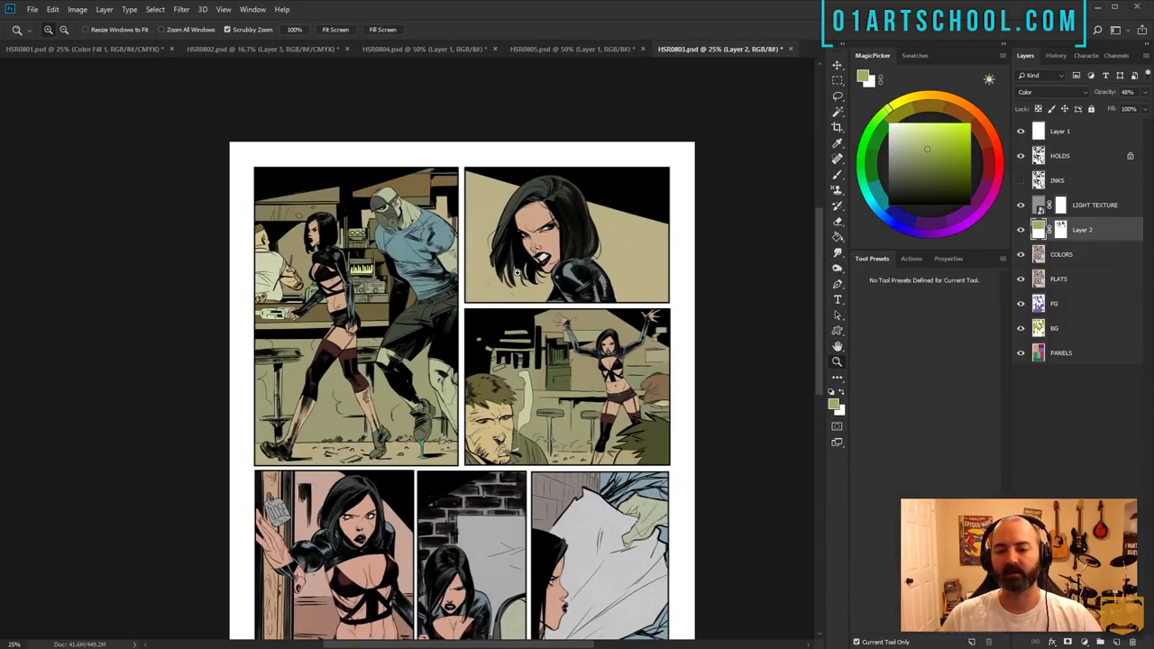
{"action": "left_click", "coordinate": [377, 397]}
{"action": "left_click", "coordinate": [377, 397]}
{"action": "left_click_drag", "start_coordinate": [376, 396], "coordinate": [443, 304]}
{"action": "left_click", "coordinate": [496, 189]}
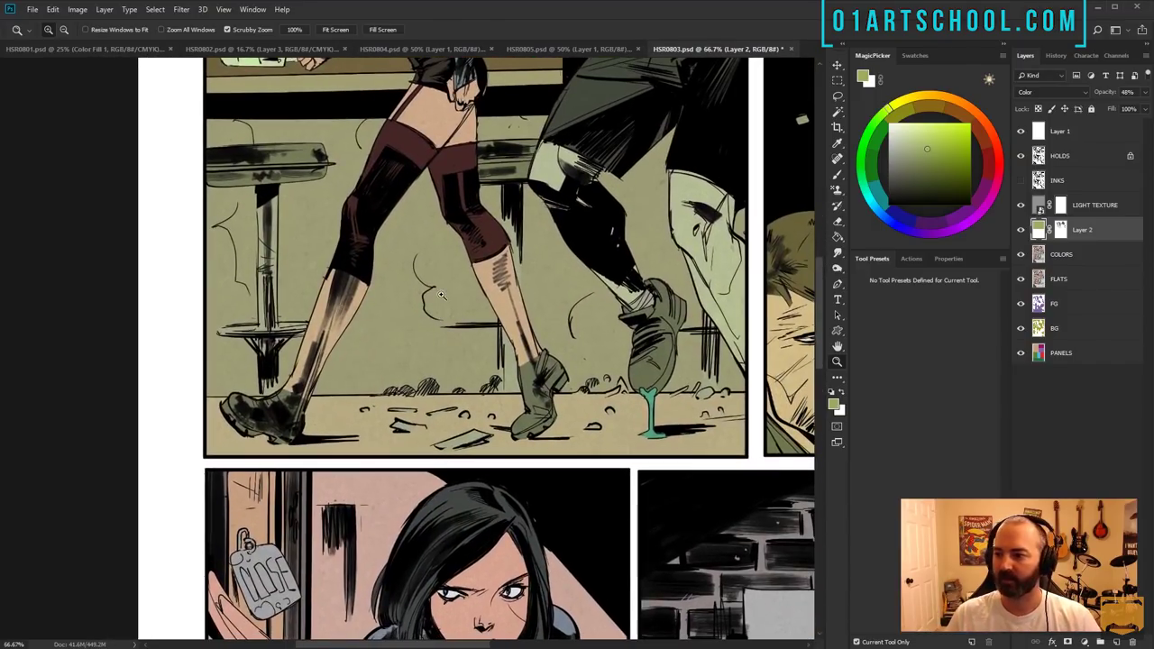
{"action": "key", "text": "l"}
{"action": "mouse_move", "coordinate": [510, 254]}
{"action": "left_mouse_down"}
{"action": "mouse_move", "coordinate": [299, 266]}
{"action": "mouse_move", "coordinate": [530, 490]}
{"action": "mouse_move", "coordinate": [459, 197]}
{"action": "left_mouse_up"}
{"action": "key", "text": "b"}
{"action": "left_click", "coordinate": [374, 219], "text": "alt"}
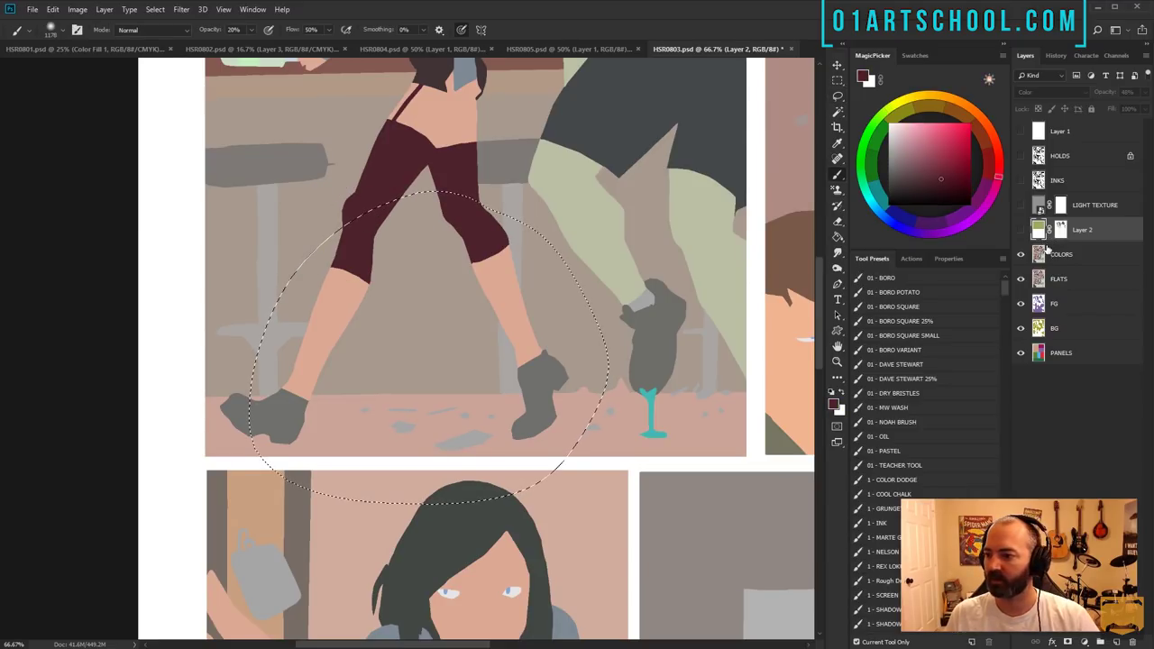
{"action": "key", "text": "alt+bracketleft"}
{"action": "key", "text": "g"}
{"action": "left_click", "coordinate": [490, 269]}
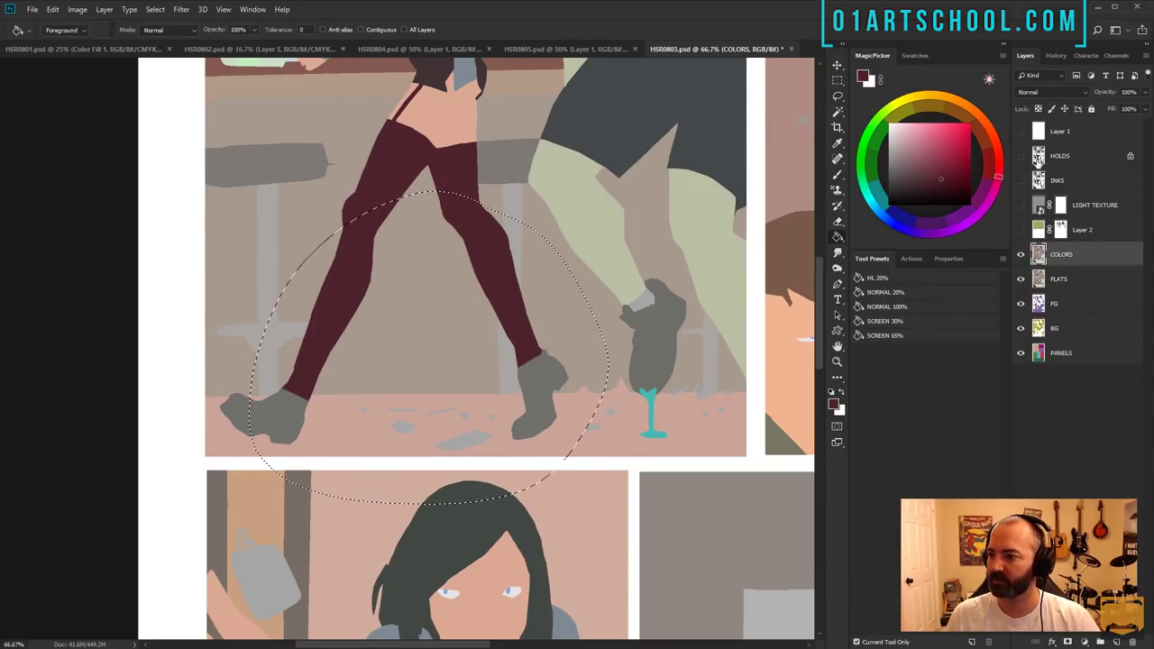
{"action": "mouse_move", "coordinate": [1021, 131]}
{"action": "left_mouse_down"}
{"action": "mouse_move", "coordinate": [1031, 204]}
{"action": "mouse_move", "coordinate": [1020, 229]}
{"action": "left_mouse_up"}
{"action": "key", "text": "l"}
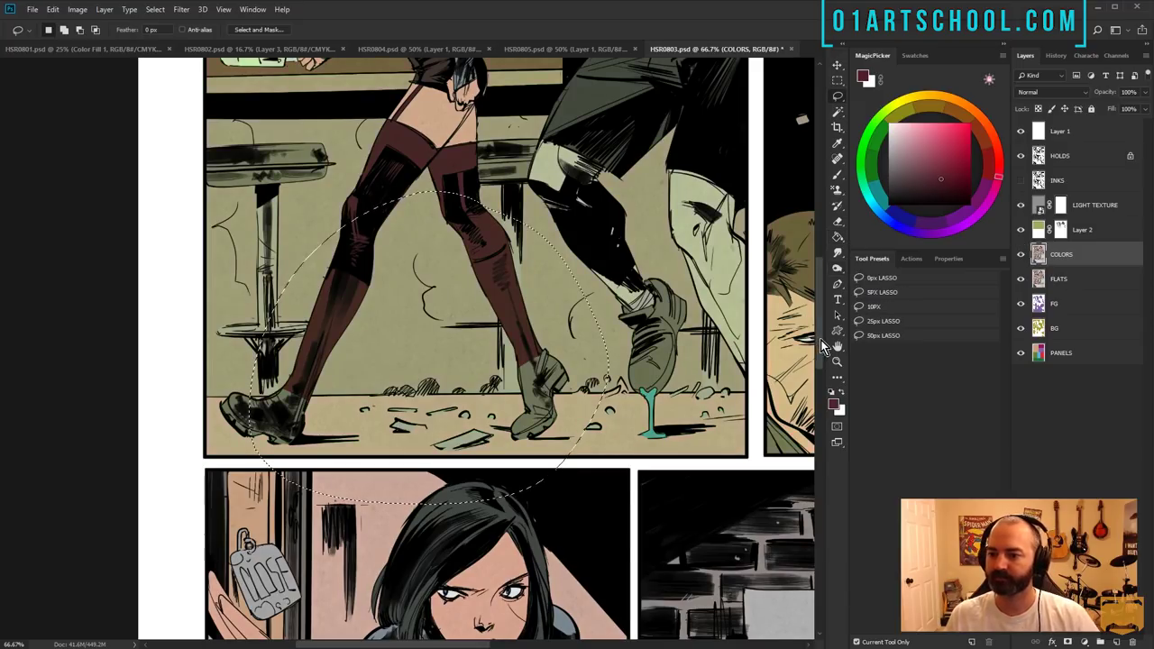
- Lasso both of the walking woman's boots and fill them with the same dark maroon on the COLORS layer
{"action": "key", "text": "z"}
{"action": "left_click", "coordinate": [595, 343], "text": "alt"}
{"action": "left_click", "coordinate": [599, 324], "text": "alt"}
{"action": "left_click", "coordinate": [483, 337]}
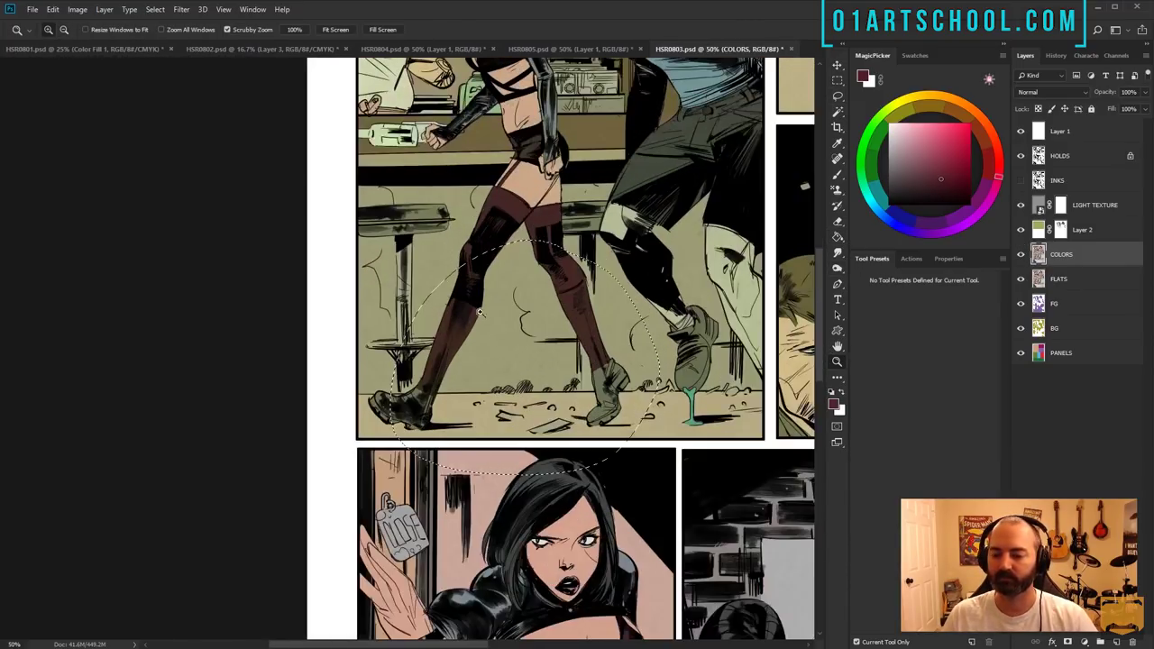
{"action": "left_click_drag", "start_coordinate": [451, 370], "coordinate": [433, 264]}
{"action": "key", "text": "ctrl+d"}
{"action": "key", "text": "l"}
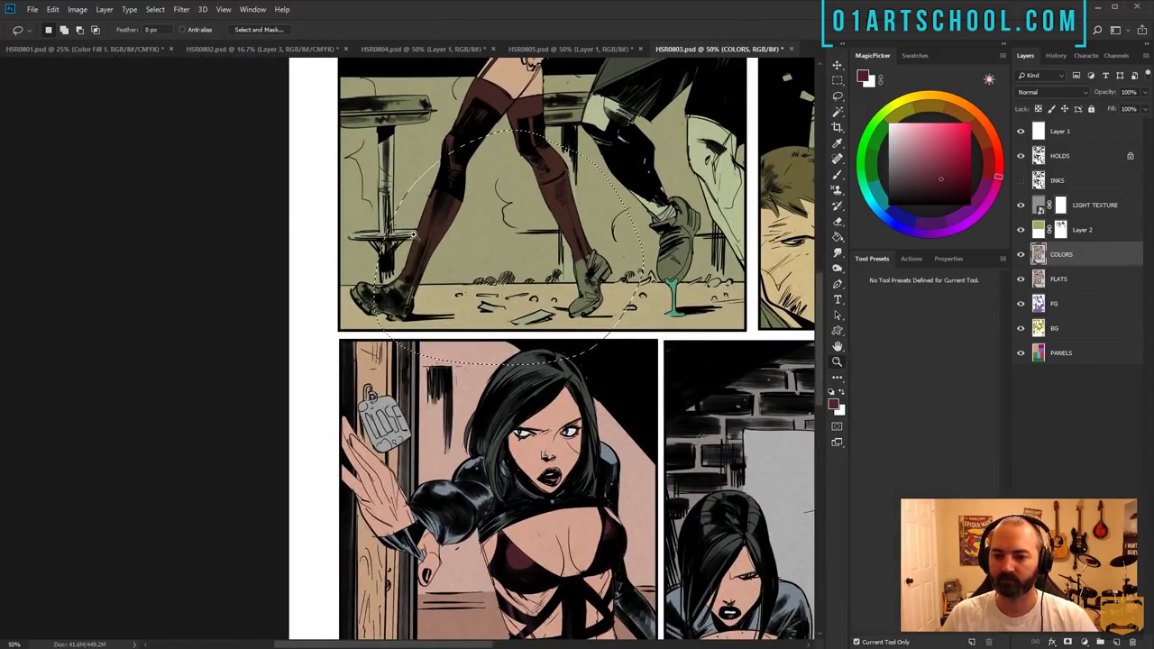
{"action": "left_click_drag", "start_coordinate": [598, 233], "coordinate": [584, 223], "text": "shift"}
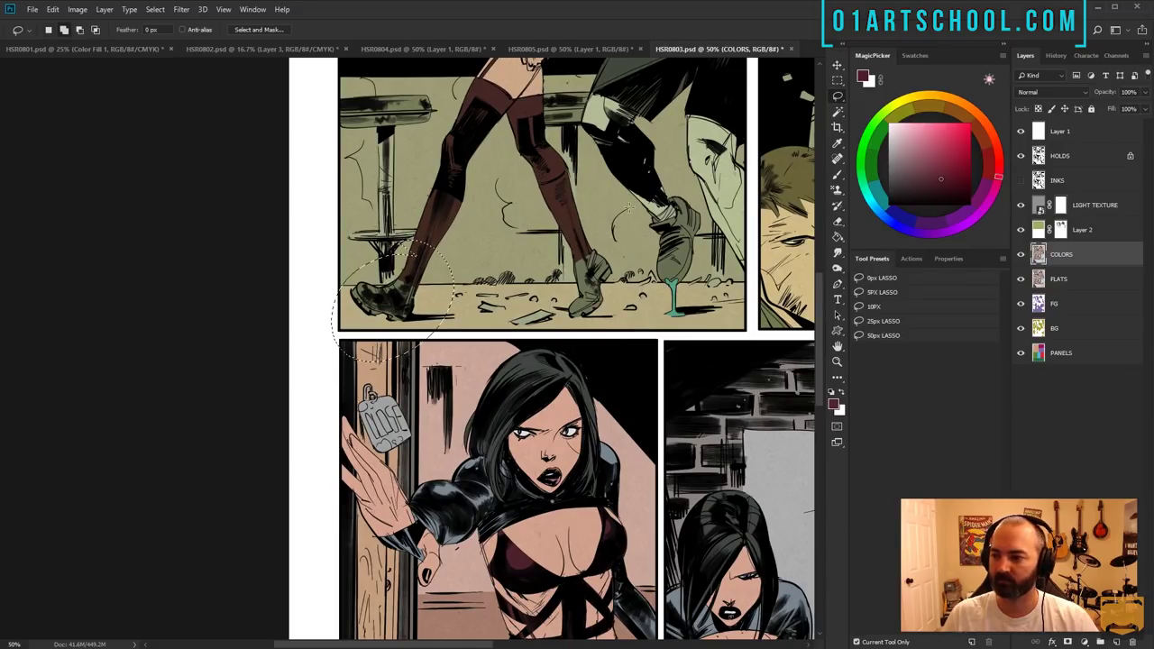
{"action": "key", "text": "g"}
{"action": "left_click", "coordinate": [588, 286]}
{"action": "key", "text": "ctrl+d"}
{"action": "key", "text": "l"}
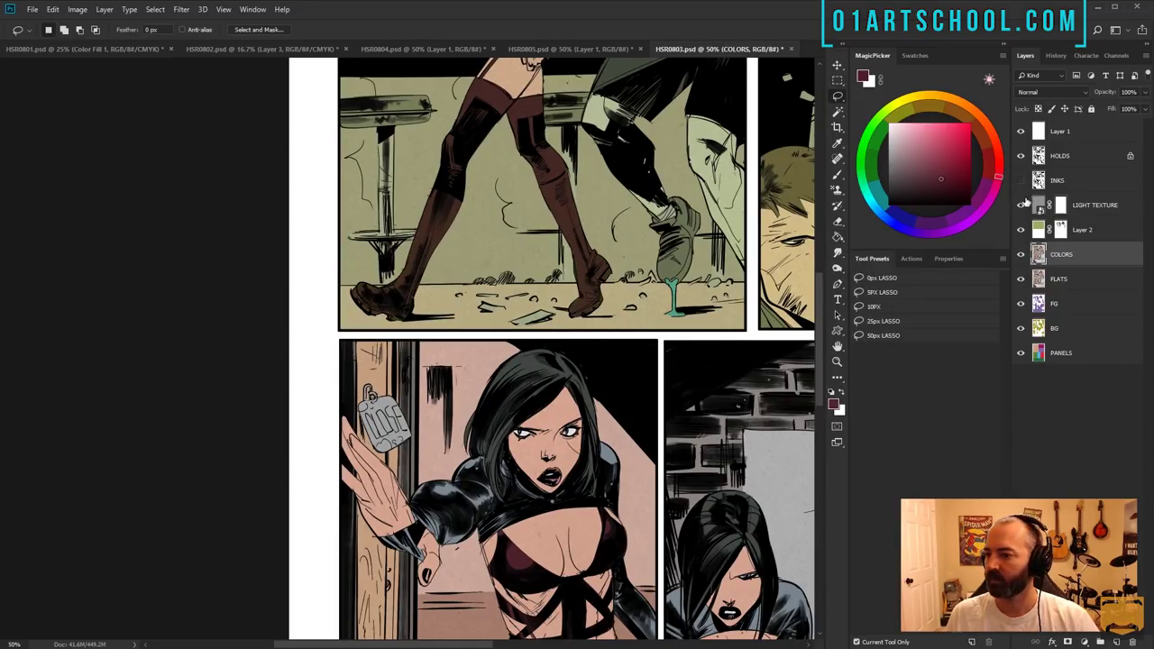
- Select the foreground men along the lower edge of the bar panel where the woman raises her arms, using the Magic Wand and Lasso
{"action": "left_click", "coordinate": [837, 360]}
{"action": "left_click", "coordinate": [578, 215], "text": "alt"}
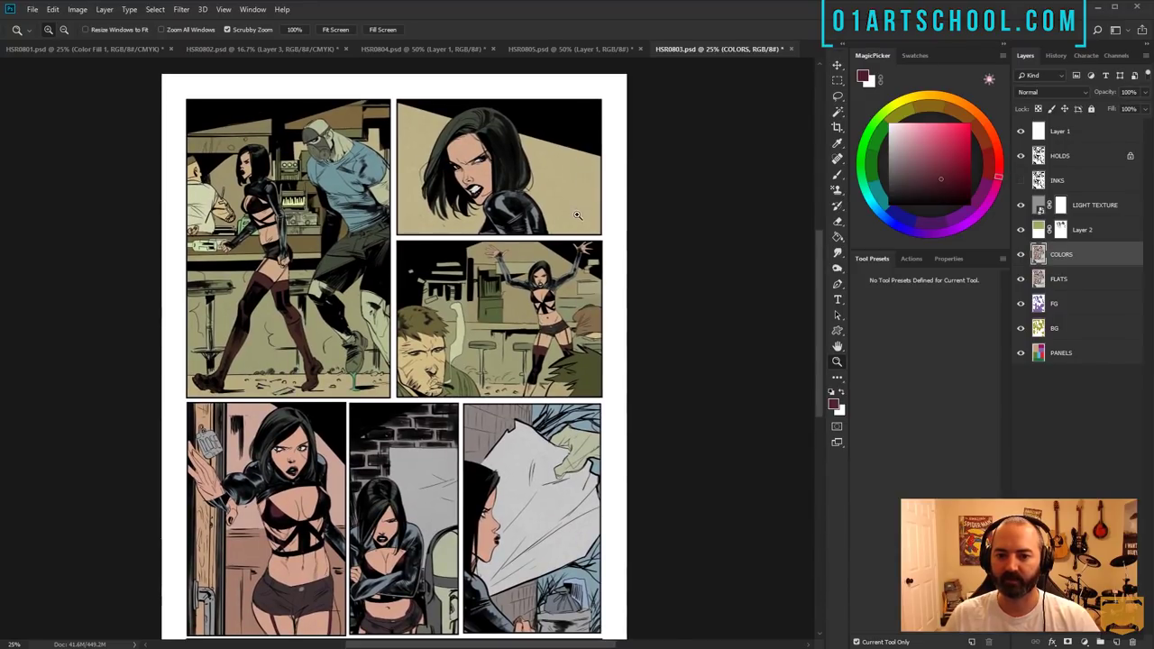
{"action": "left_click", "coordinate": [456, 214]}
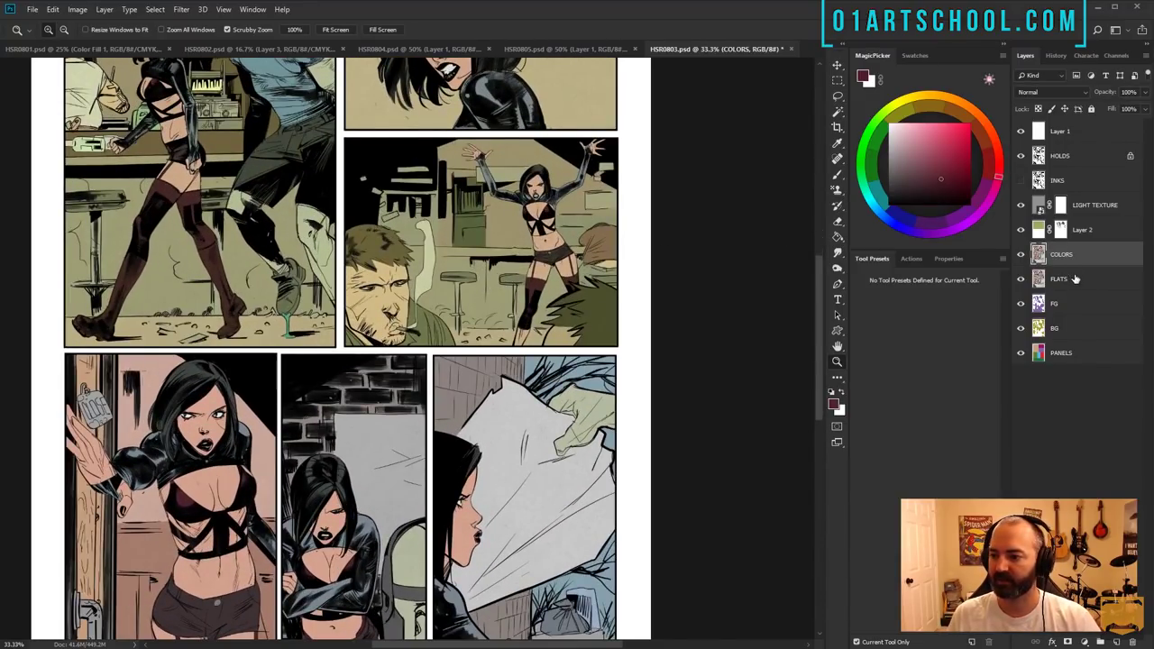
{"action": "key", "text": "w"}
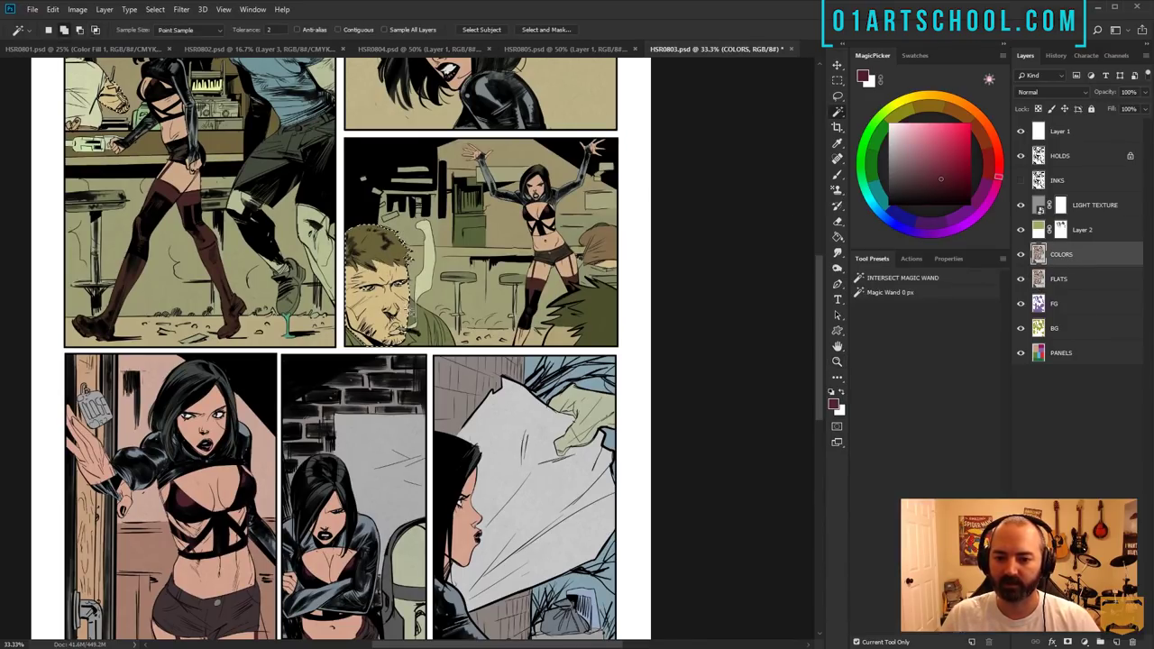
{"action": "key", "text": "l"}
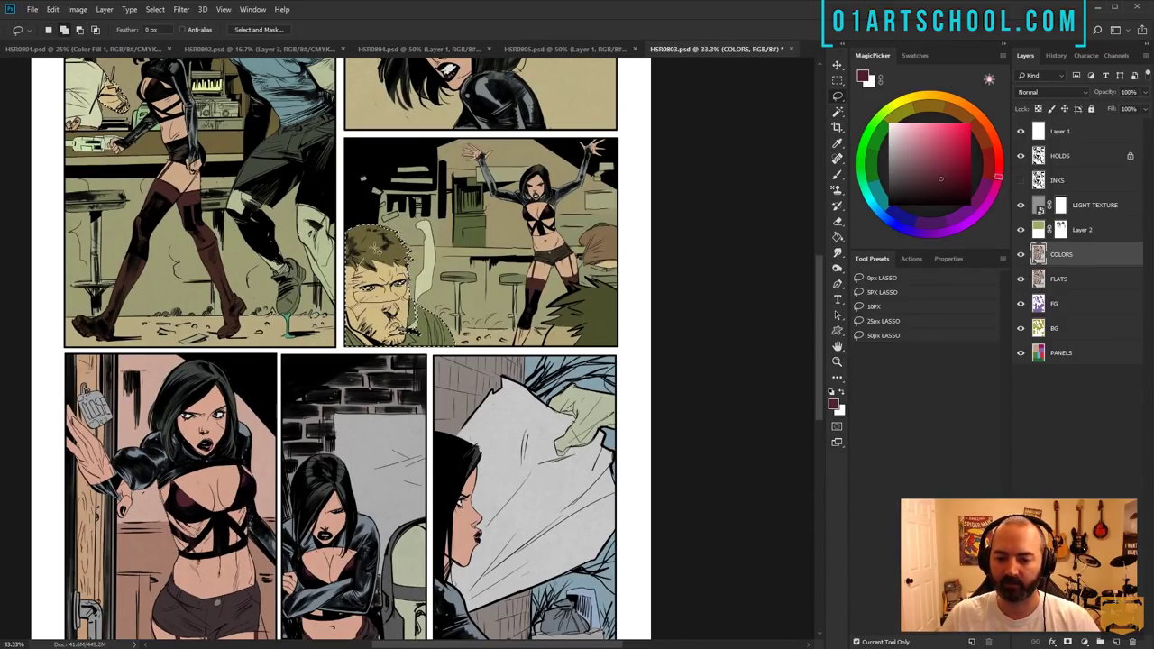
{"action": "key", "text": "w"}
{"action": "key", "text": "l"}
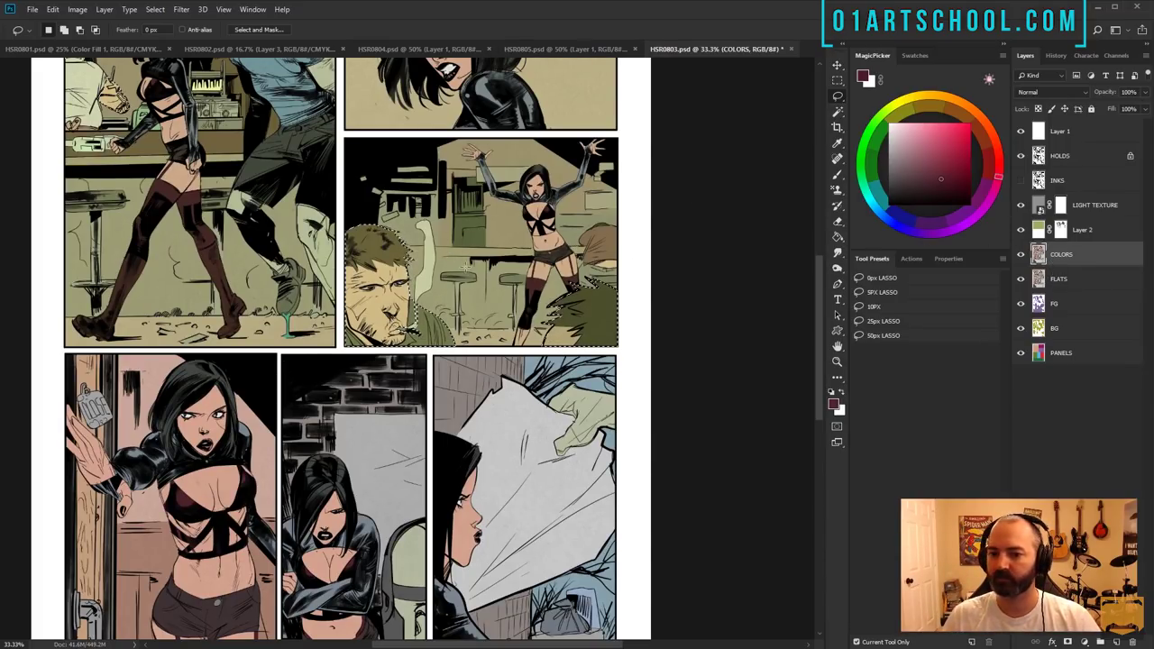
{"action": "key", "text": "w"}
{"action": "left_click", "coordinate": [422, 341], "text": "shift"}
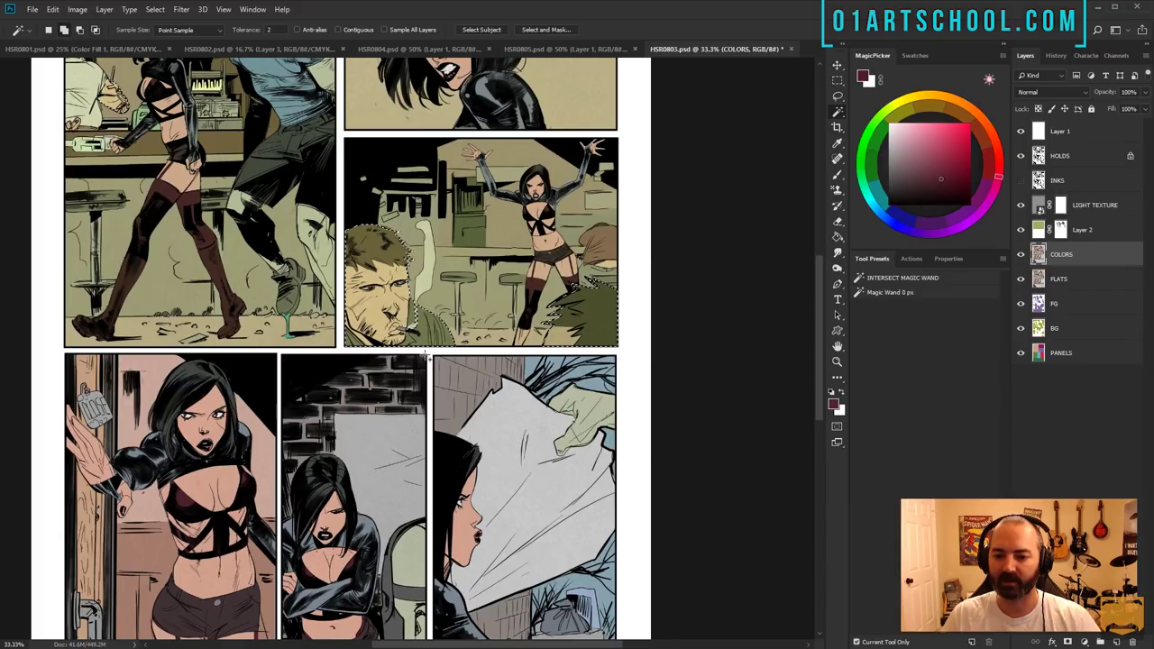
{"action": "left_click", "coordinate": [422, 236], "text": "shift"}
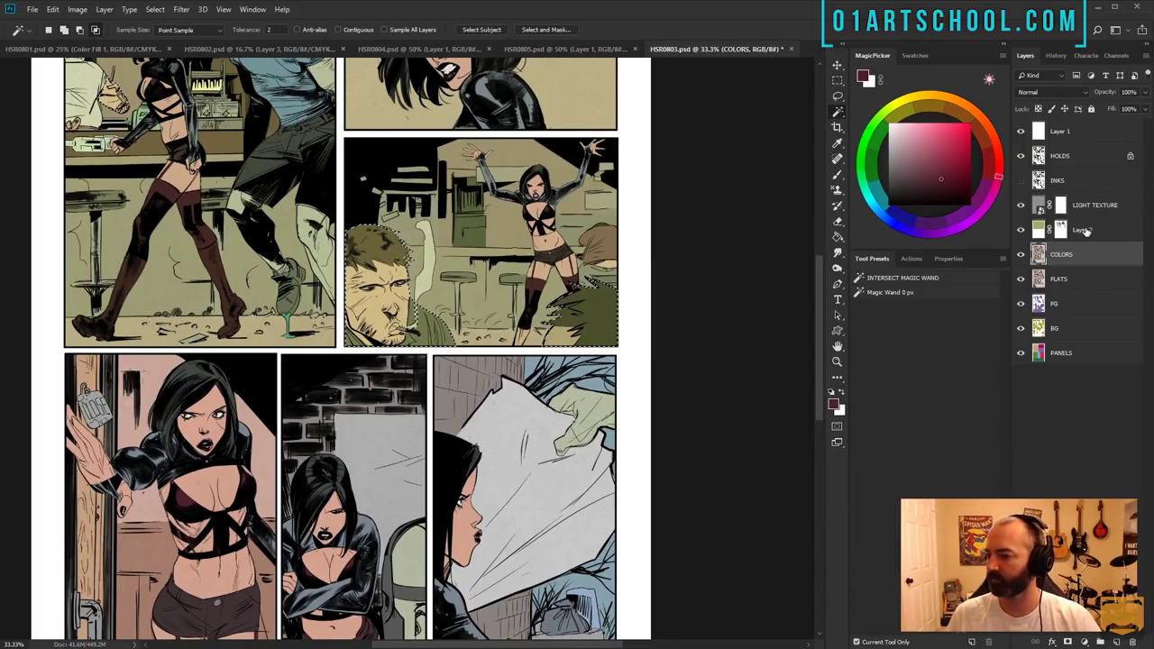
- Add a new layer above COLORS, choose a medium blue and try filling the selected foreground figures with it
{"action": "left_click", "coordinate": [1118, 640]}
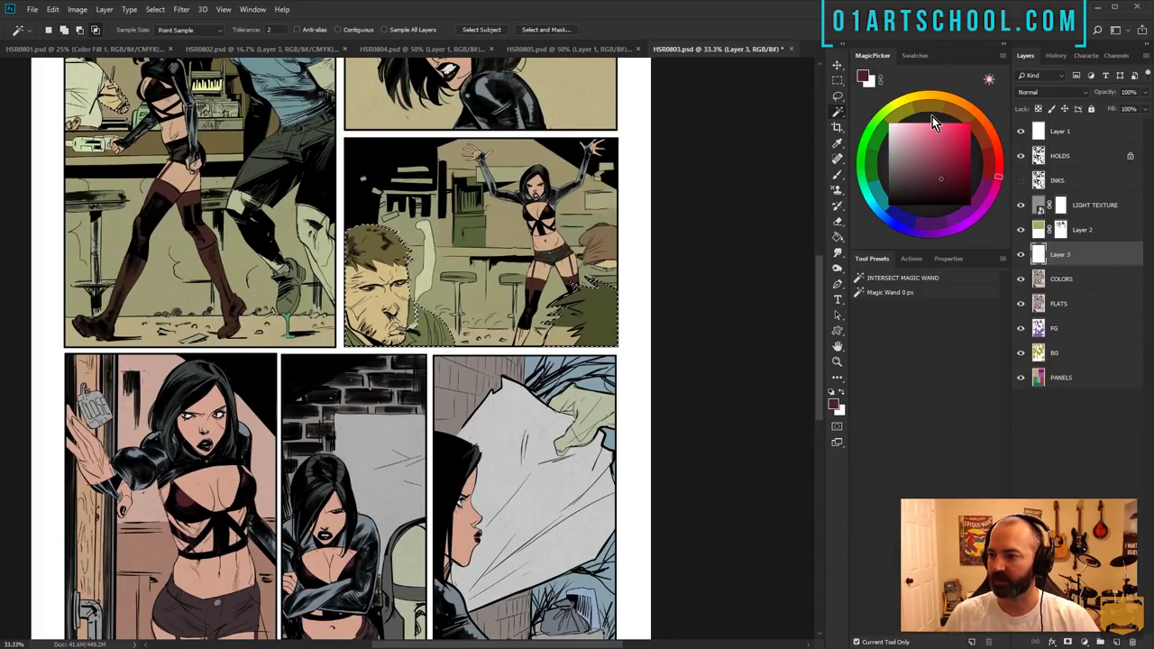
{"action": "left_click", "coordinate": [886, 216]}
{"action": "left_click", "coordinate": [942, 146]}
{"action": "key", "text": "g"}
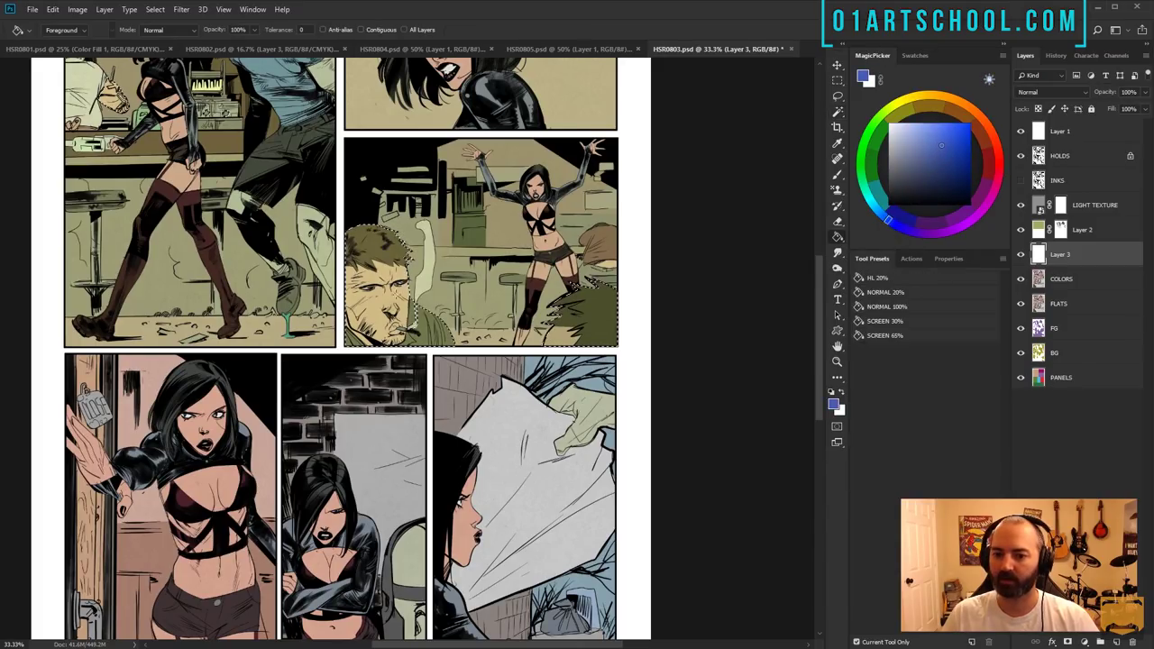
{"action": "key", "text": "ctrl+z"}
- Limit the foreground figures' selection to the bar panel by intersecting it with the PANELS layer, and return to Layer 3
{"action": "key", "text": "l"}
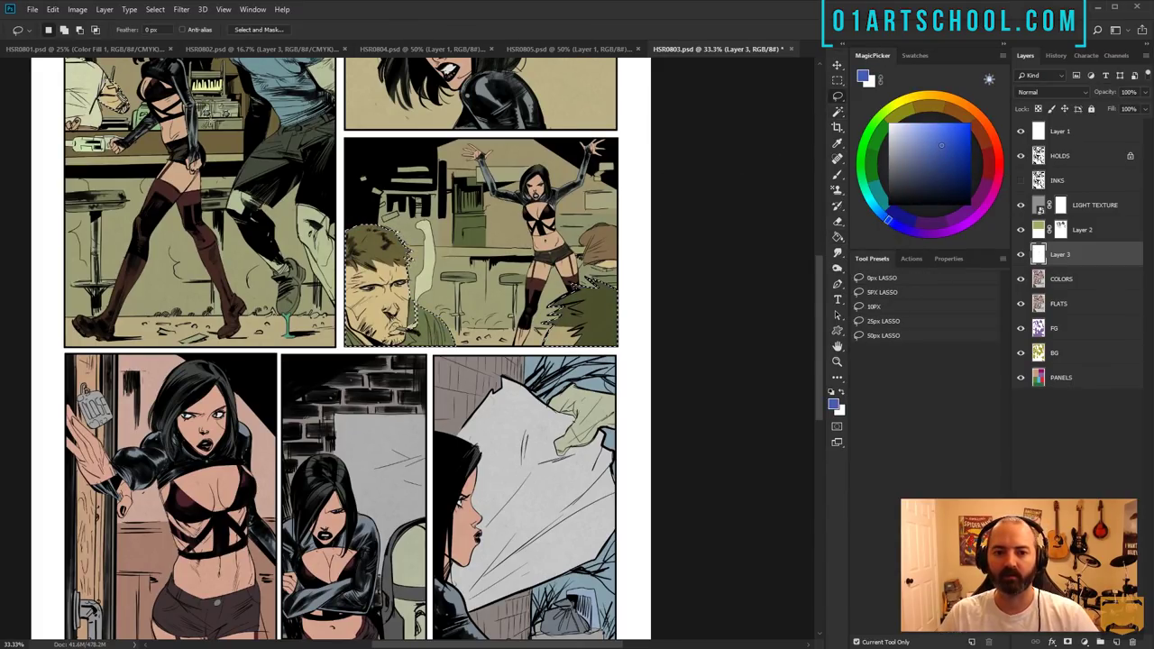
{"action": "left_click_drag", "start_coordinate": [504, 244], "coordinate": [511, 325]}
{"action": "left_click", "coordinate": [1088, 378]}
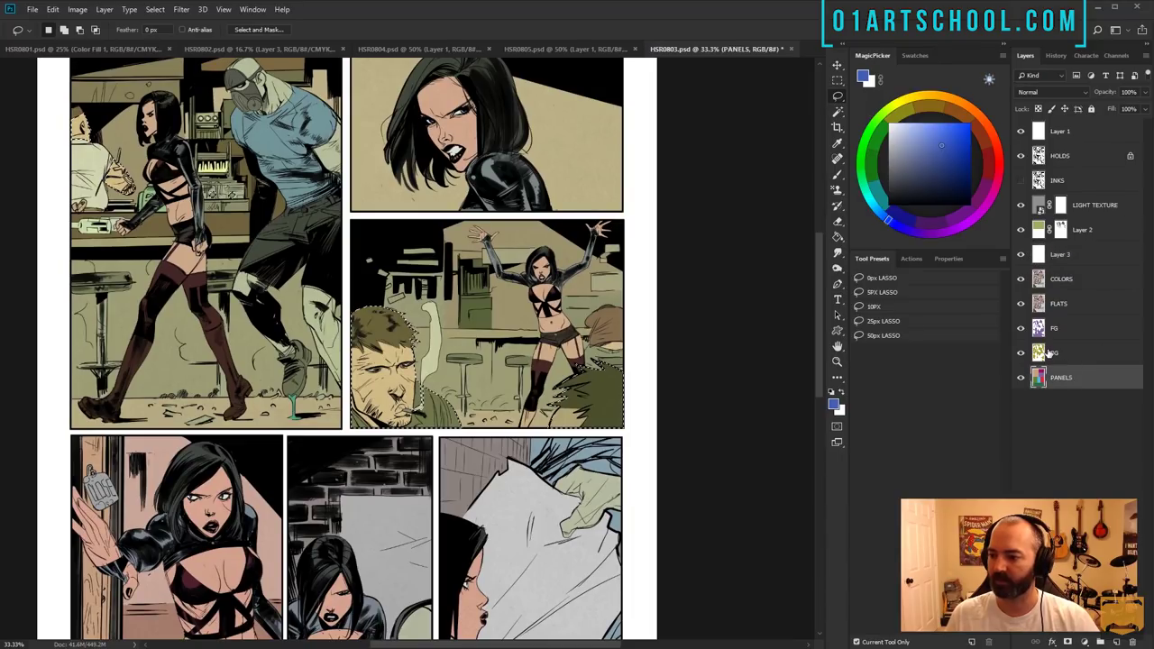
{"action": "key", "text": "w"}
{"action": "key", "text": "q"}
{"action": "key", "text": "q"}
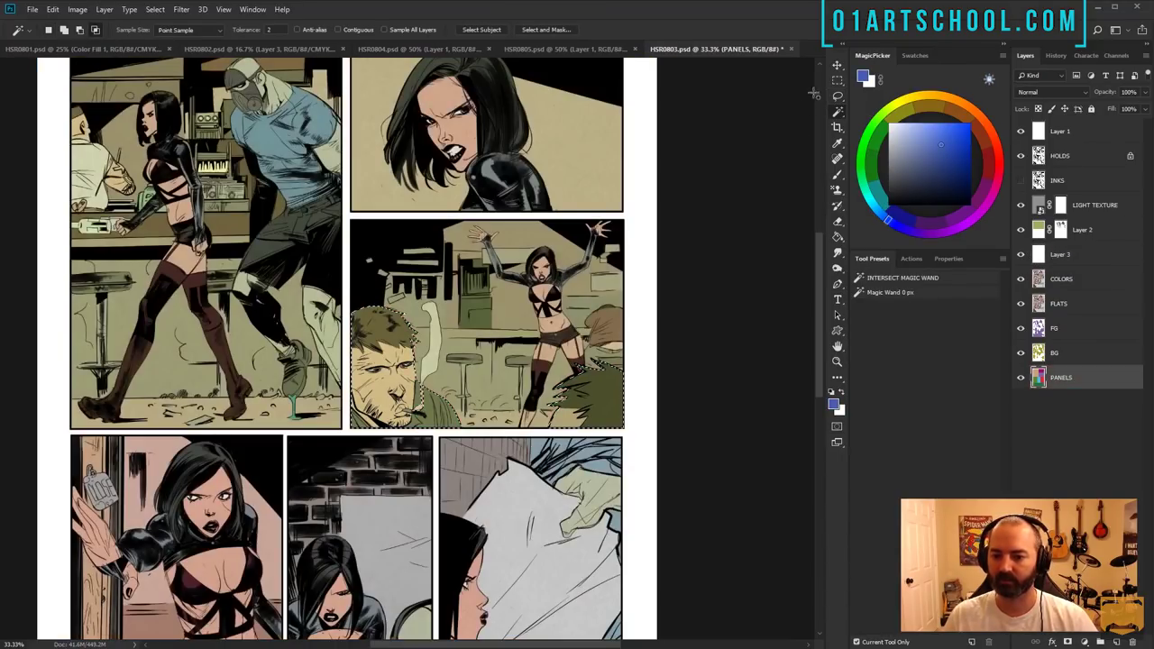
{"action": "left_click", "coordinate": [1041, 254]}
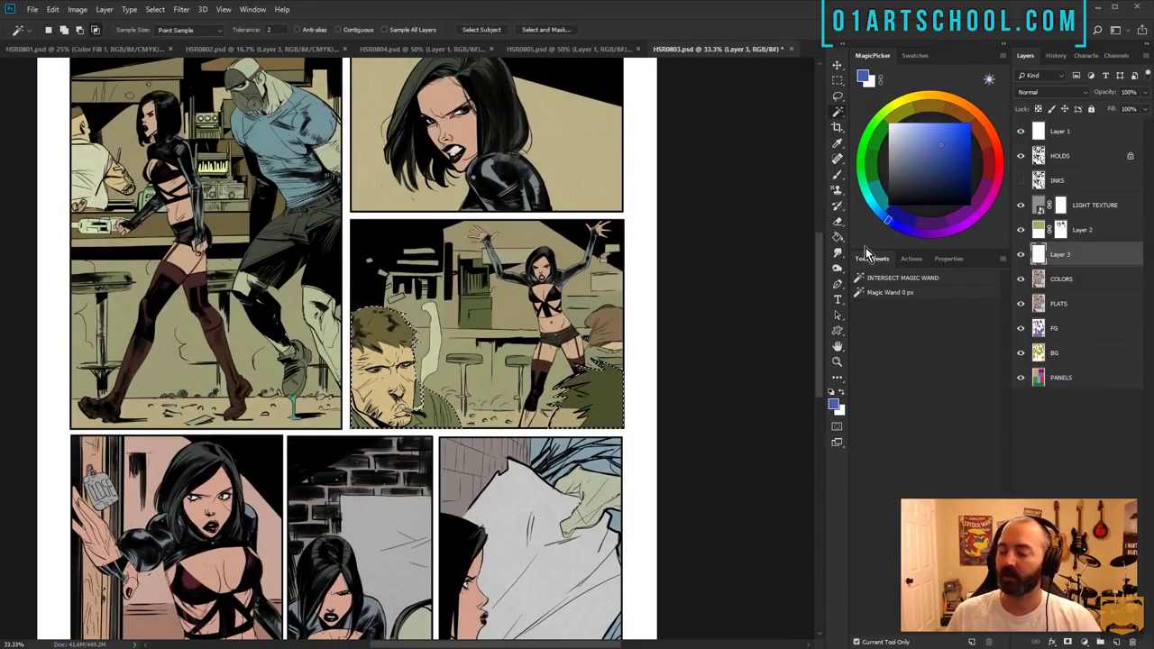
- Examine the foreground figures' selection in Quick Mask, checking the first panel for stray selected areas
{"action": "left_click", "coordinate": [544, 281], "text": "ctrl"}
{"action": "left_click_drag", "start_coordinate": [566, 325], "coordinate": [564, 260]}
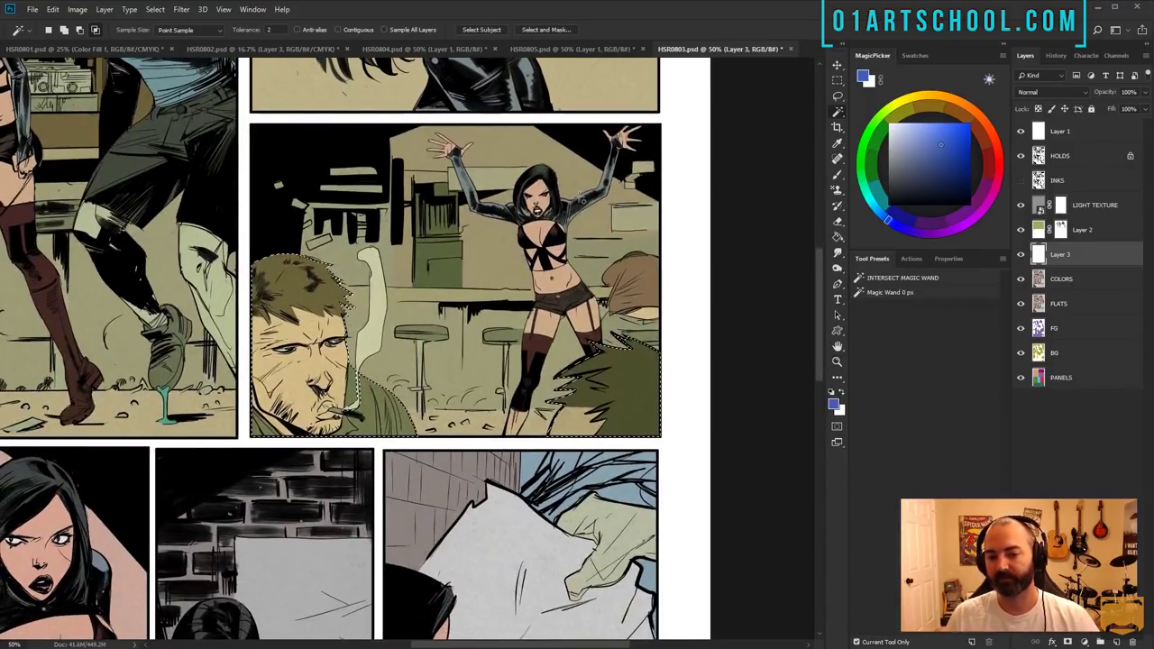
{"action": "left_click", "coordinate": [837, 362]}
{"action": "left_click", "coordinate": [757, 340], "text": "alt"}
{"action": "key", "text": "q"}
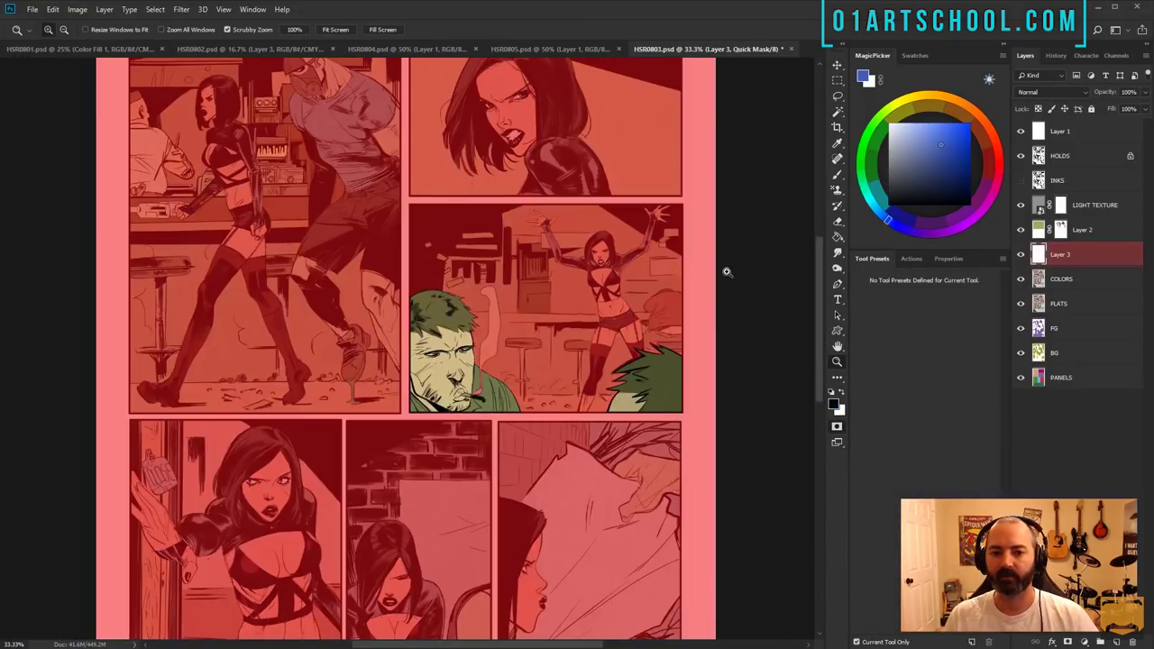
{"action": "key", "text": "q"}
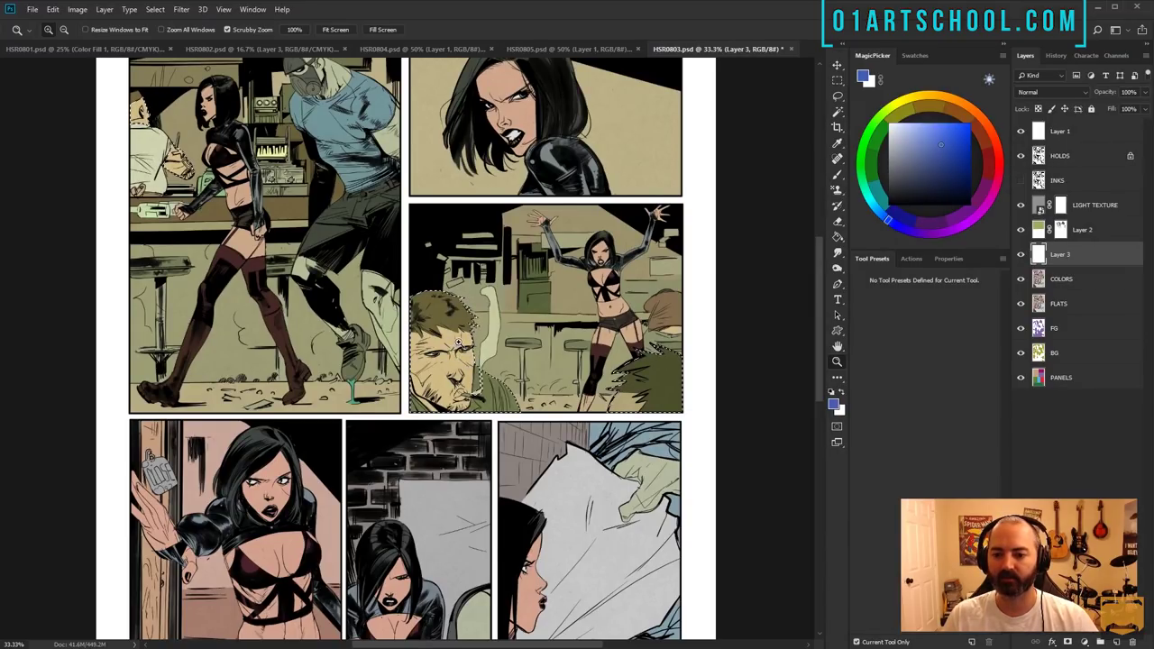
{"action": "key", "text": "q"}
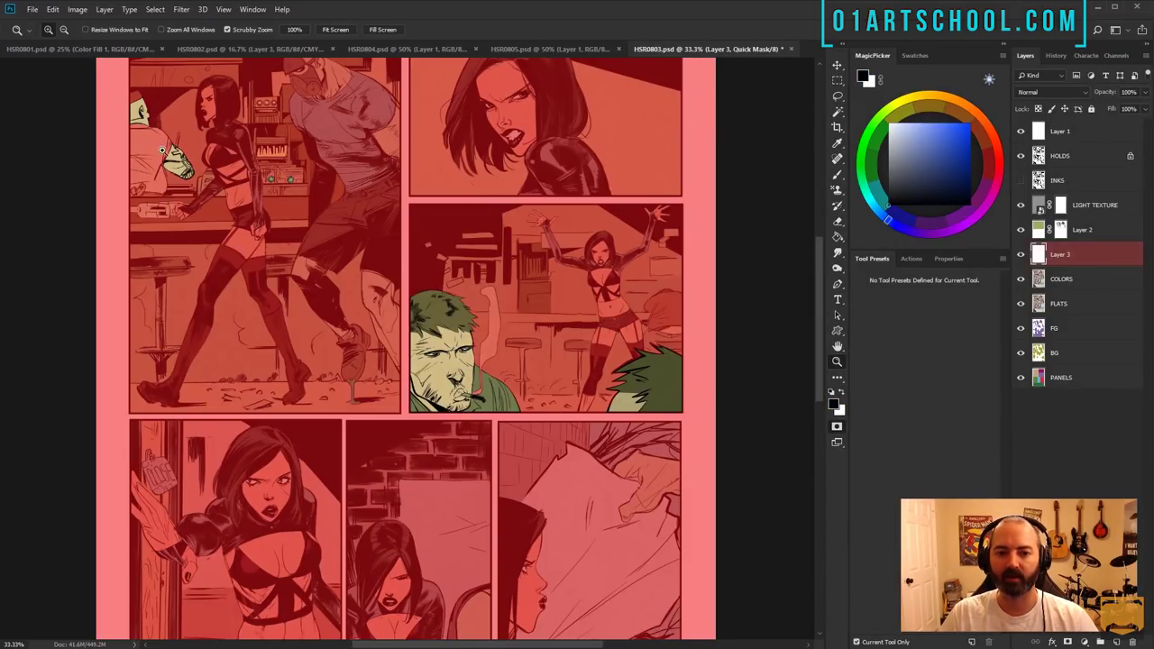
{"action": "key", "text": "q"}
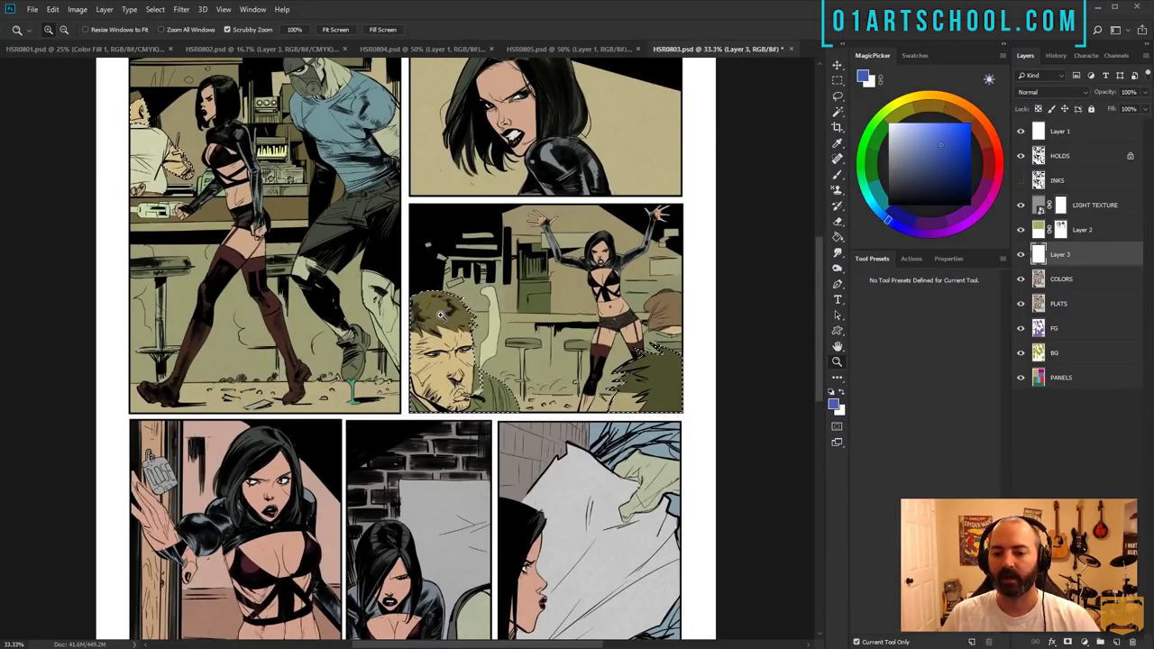
- Show the PANELS layer alone to compare its color blocks with the selection, and restore the other layers' visibility
{"action": "left_click_drag", "start_coordinate": [432, 289], "coordinate": [429, 349]}
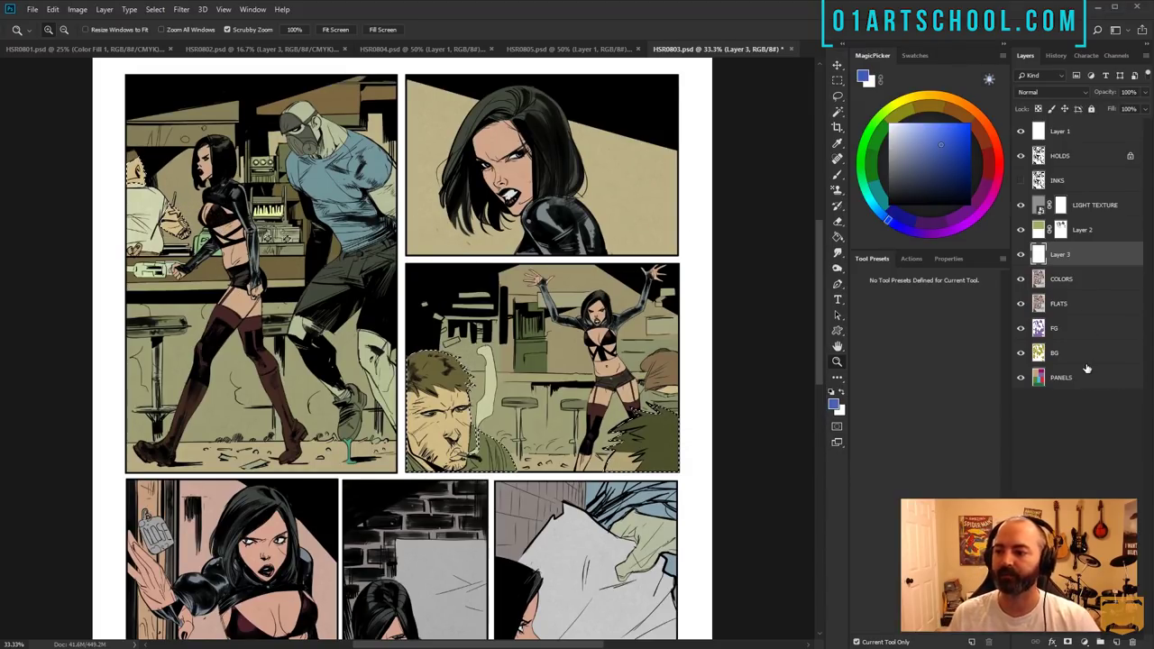
{"action": "left_click", "coordinate": [1022, 377], "text": "alt"}
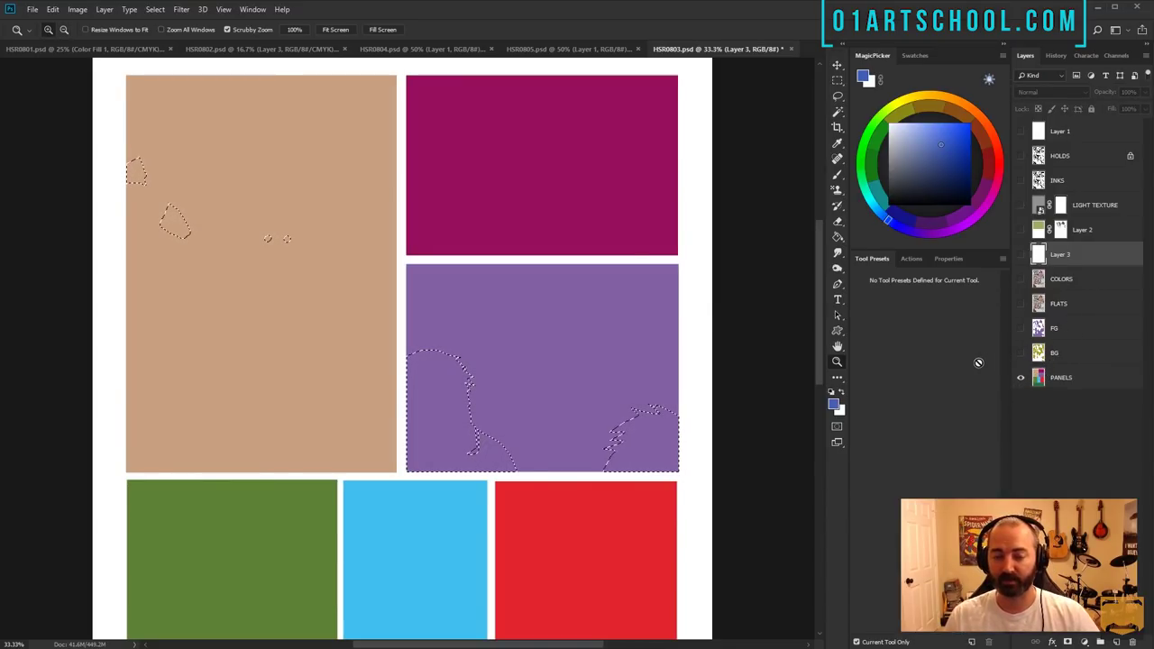
{"action": "key", "text": "w"}
{"action": "left_click", "coordinate": [1020, 378], "text": "alt"}
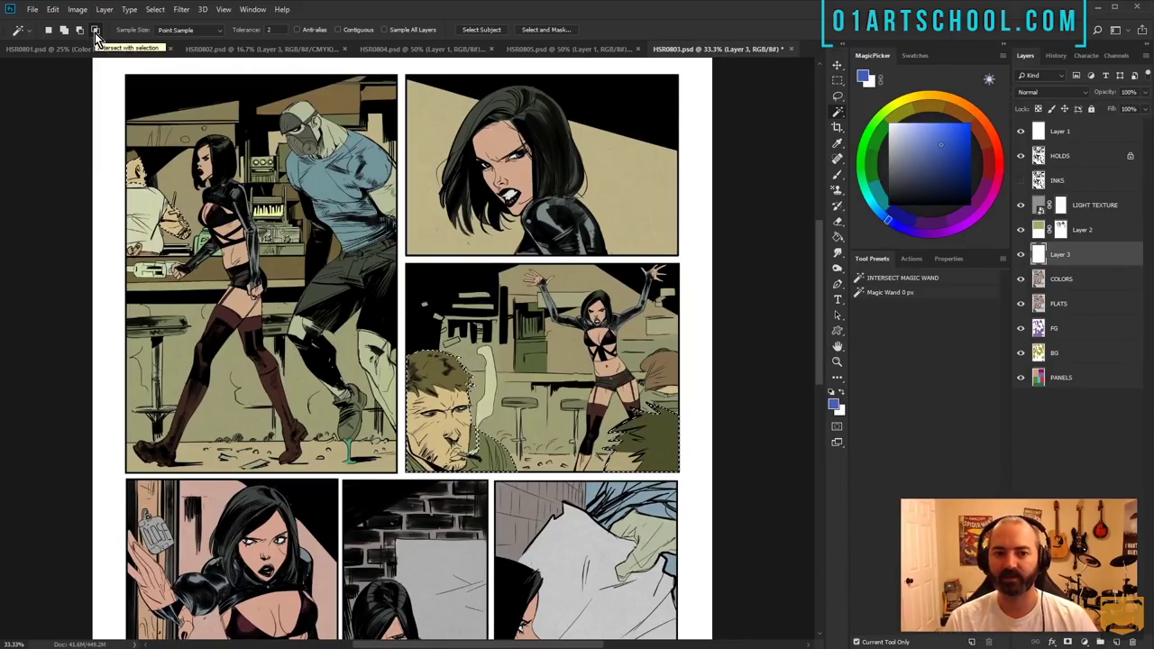
- Intersect the selection with the raised-arms bar panel's color block on the PANELS layer using the Magic Wand, and check it in Quick Mask
{"action": "left_click", "coordinate": [96, 30]}
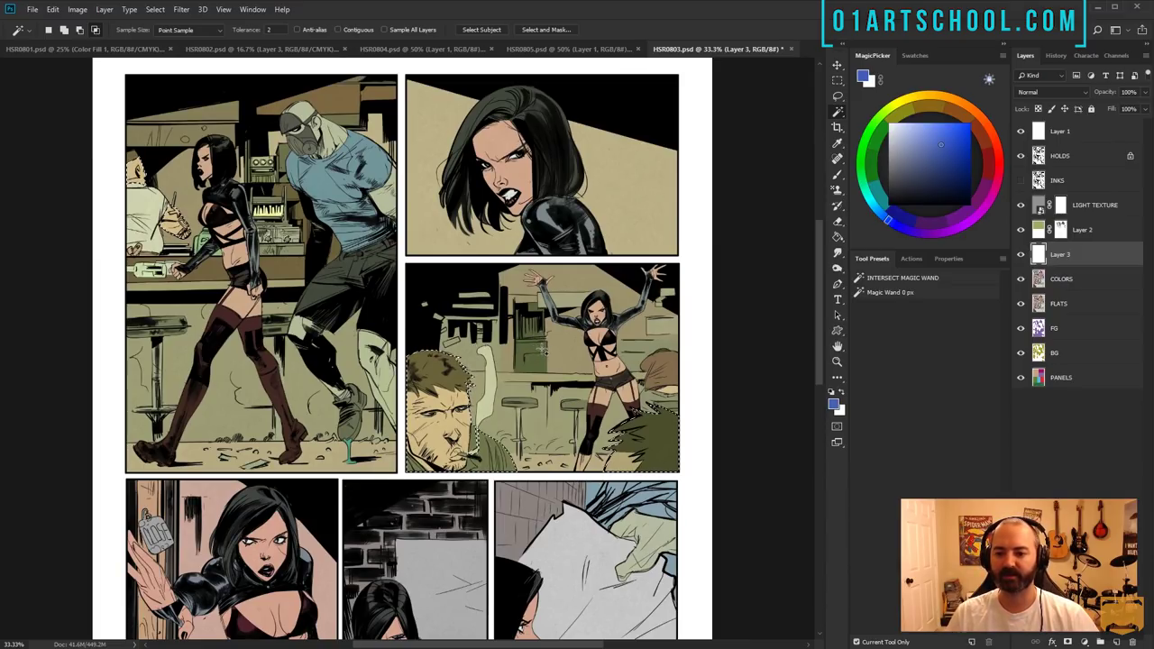
{"action": "key", "text": "alt+bracketleft"}
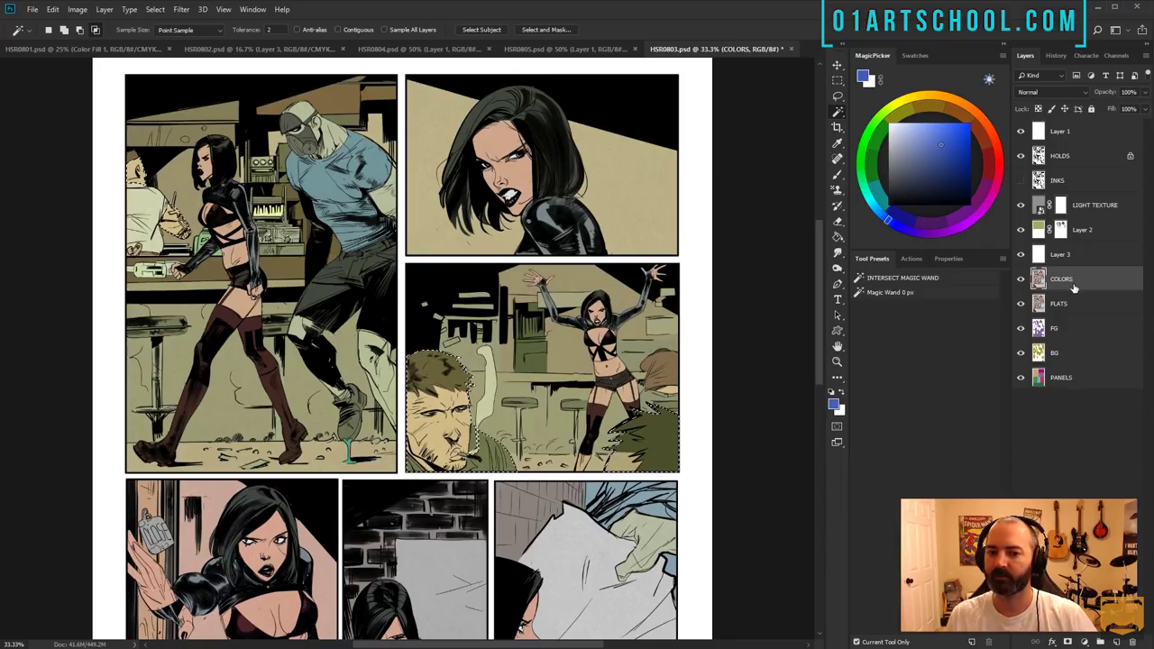
{"action": "left_click", "coordinate": [1053, 375]}
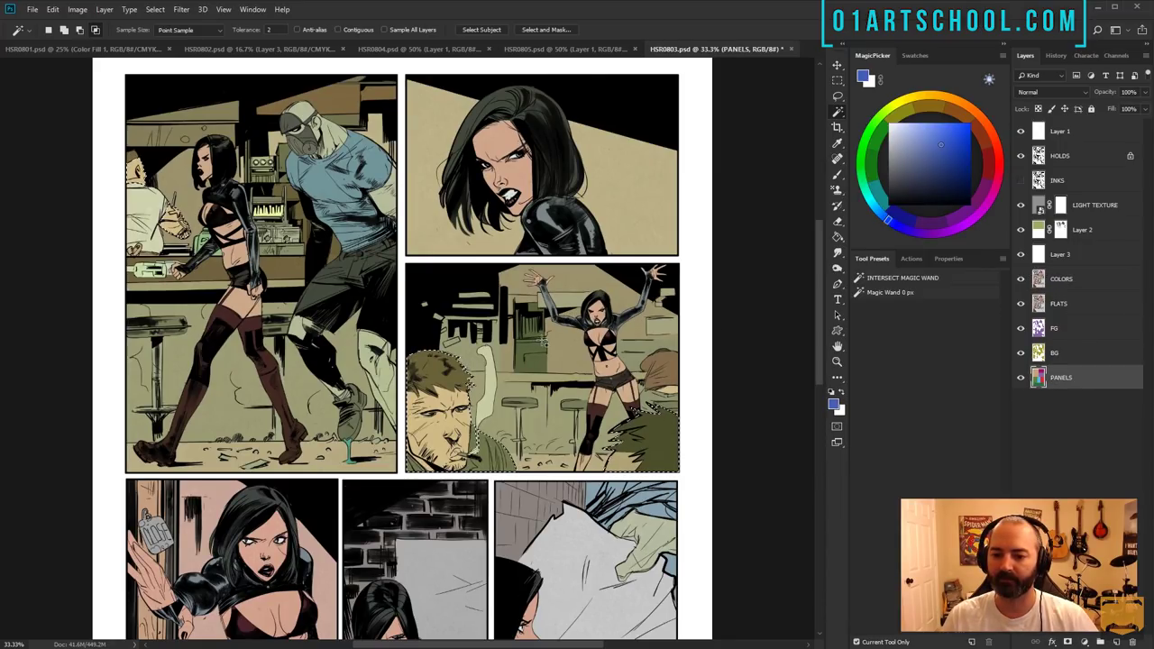
{"action": "key", "text": "q"}
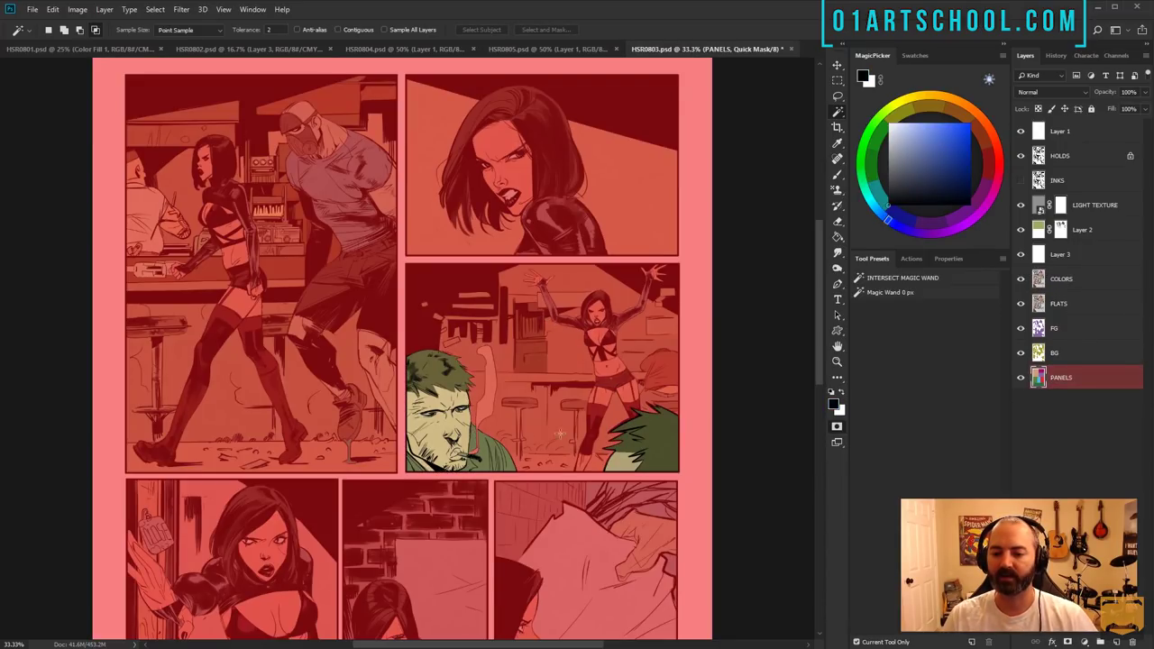
{"action": "key", "text": "q"}
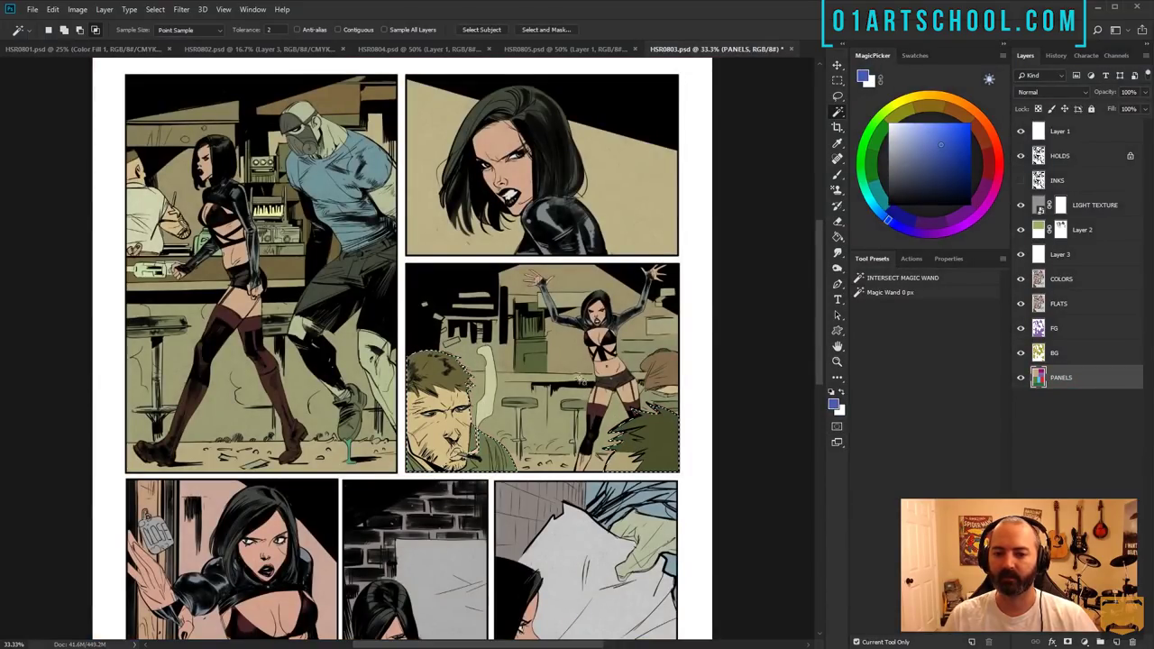
{"action": "key", "text": "q"}
{"action": "key", "text": "q"}
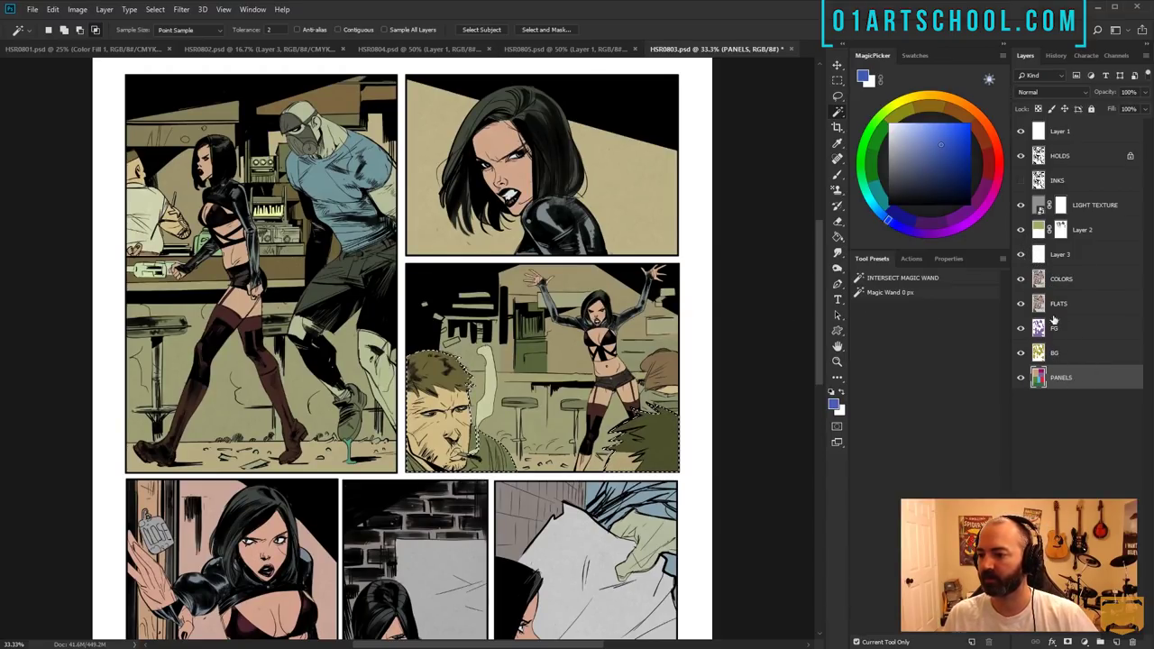
- Fill the selected foreground men in the bar panel with the medium blue on Layer 3
{"action": "left_click", "coordinate": [1060, 254]}
{"action": "key", "text": "ctrl+d"}
{"action": "key", "text": "ctrl+shift+d"}
{"action": "key", "text": "g"}
{"action": "key", "text": "alt+BackSpace"}
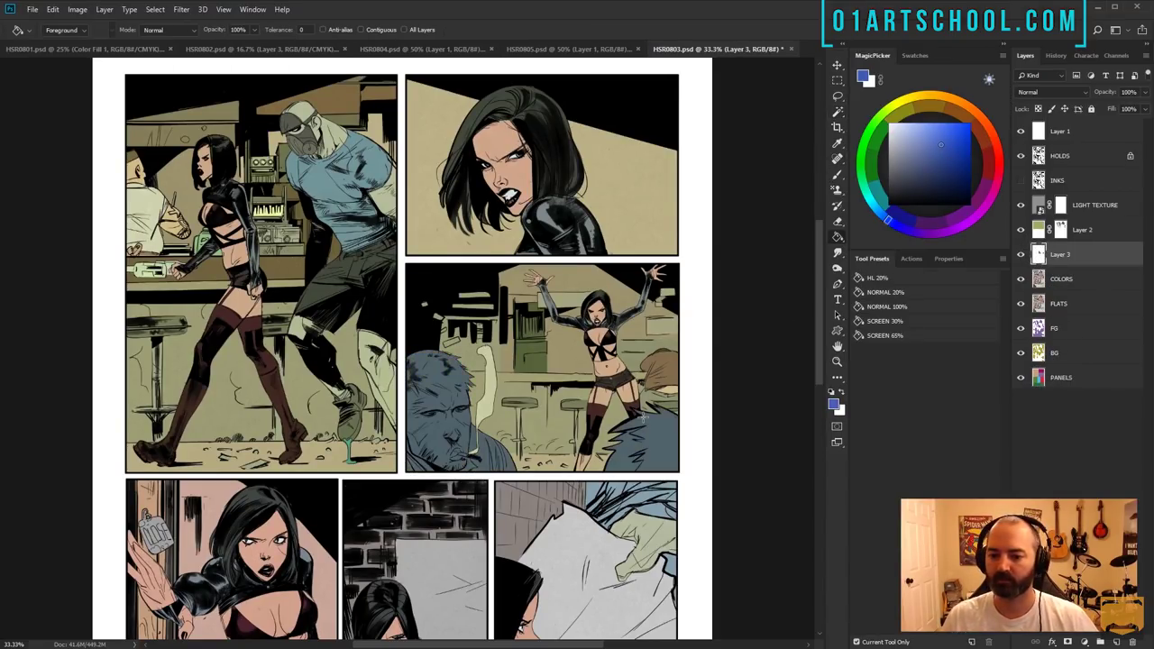
- Lower Layer 3's opacity to 61% and shift its color to teal with Hue -21 and Saturation +39
{"action": "left_click", "coordinate": [1138, 92]}
{"action": "left_click_drag", "start_coordinate": [1136, 111], "coordinate": [1123, 111]}
{"action": "key", "text": "ctrl+u"}
{"action": "left_click_drag", "start_coordinate": [765, 241], "coordinate": [754, 213]}
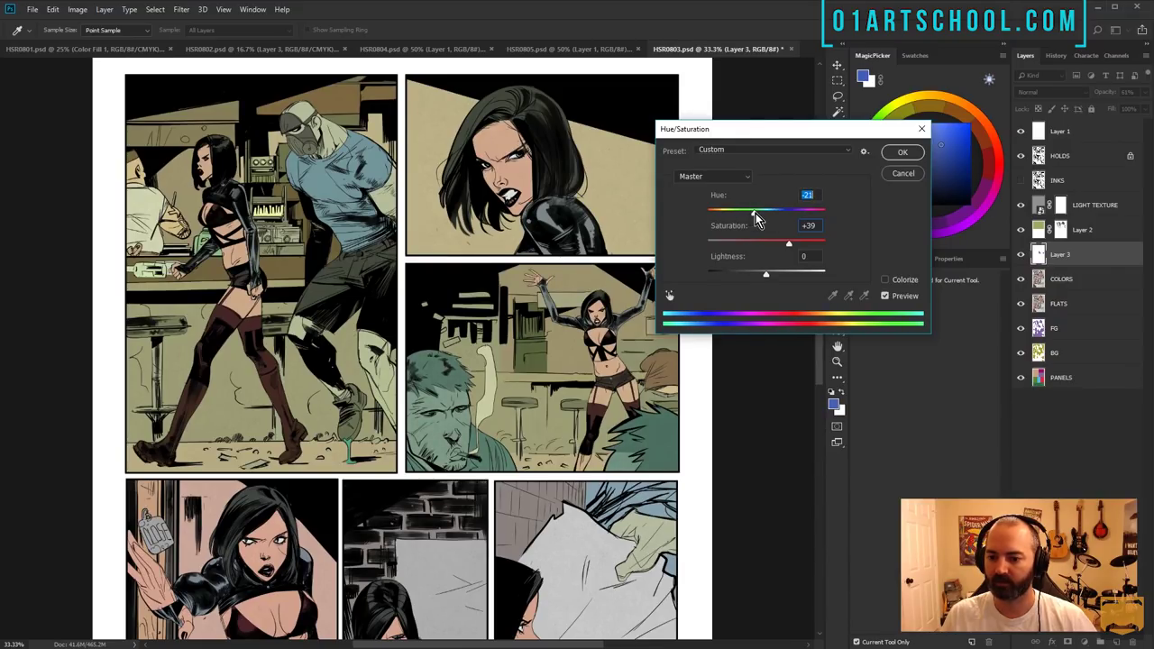
{"action": "left_click", "coordinate": [902, 152]}
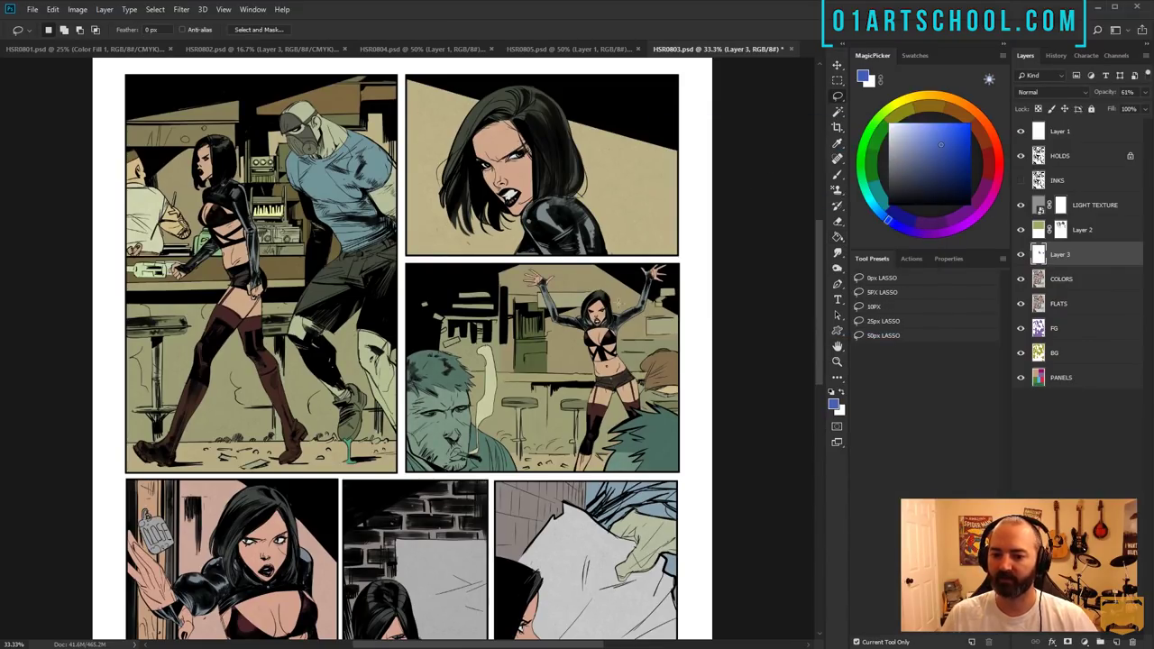
- Select the wall and shelf areas behind the raised-arms woman on the COLORS layer, limited to that panel through the PANELS layer
{"action": "left_click", "coordinate": [838, 363]}
{"action": "left_click", "coordinate": [598, 421], "text": "alt"}
{"action": "key", "text": "w"}
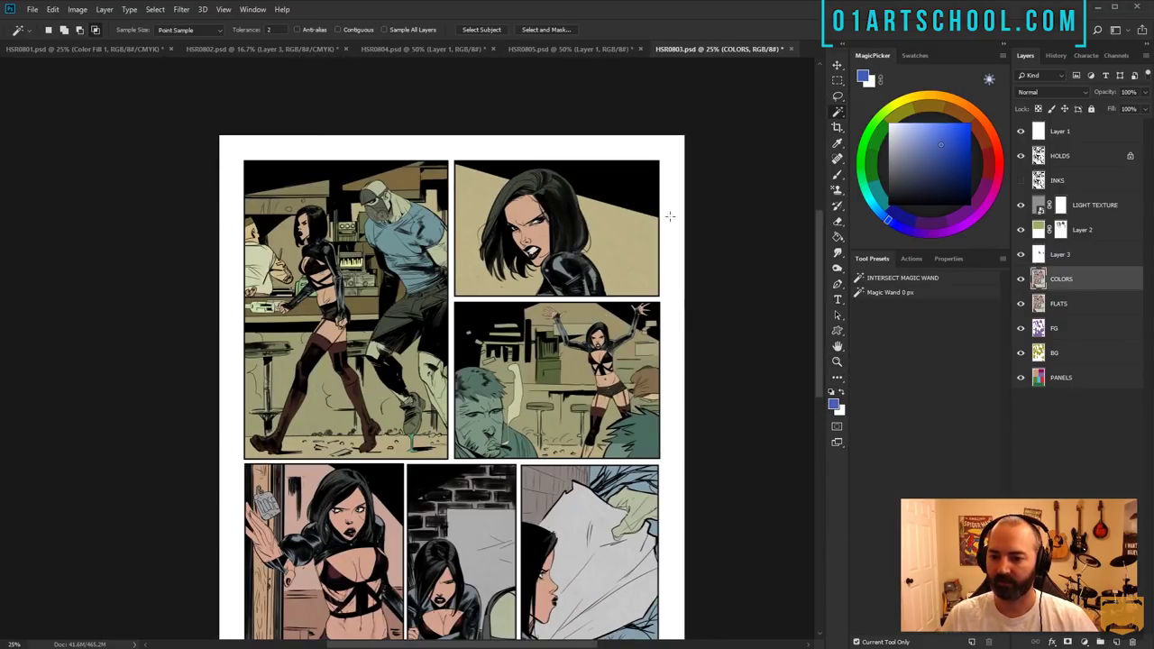
{"action": "left_click", "coordinate": [581, 308]}
{"action": "left_click", "coordinate": [579, 333], "text": "shift"}
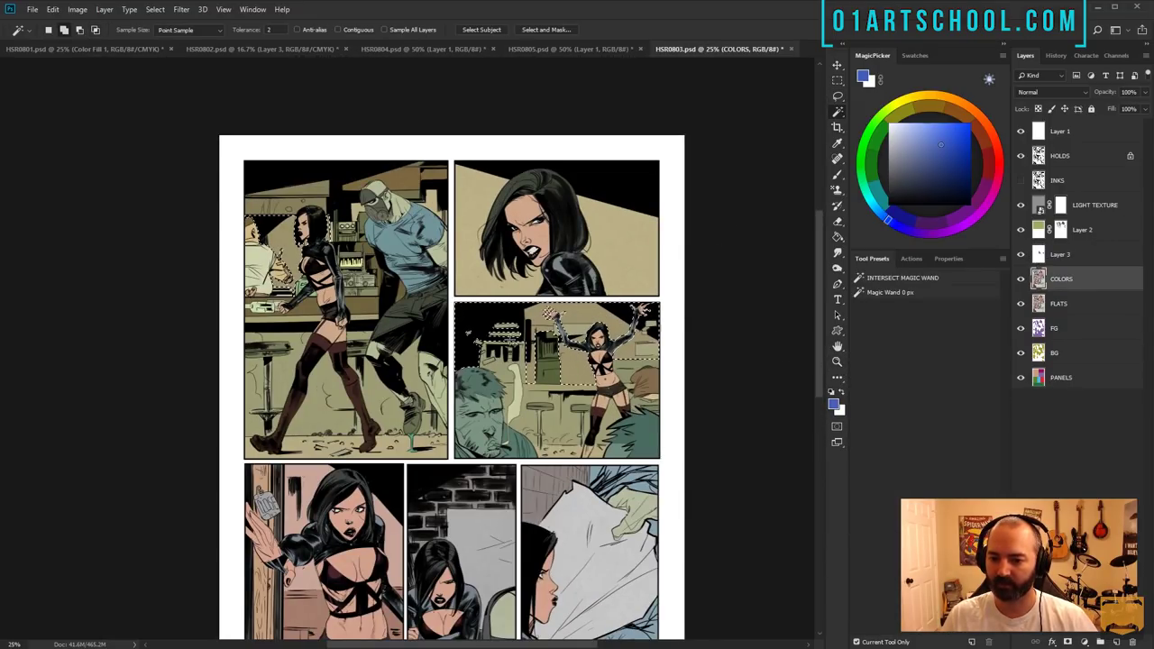
{"action": "left_click", "coordinate": [548, 358], "text": "shift"}
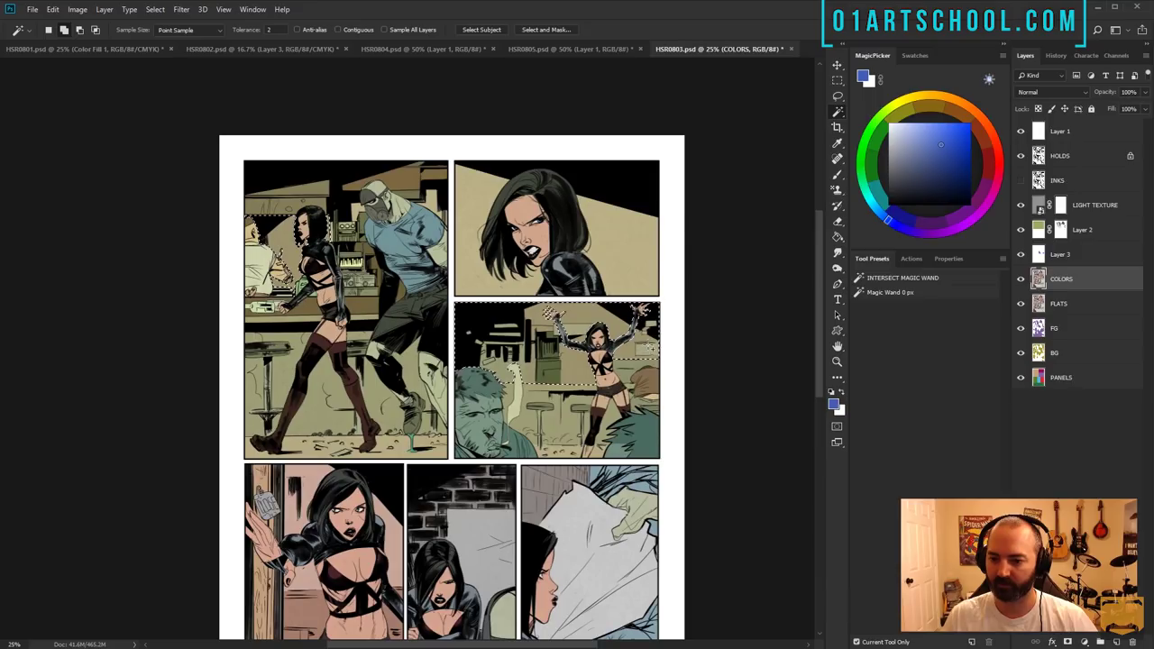
{"action": "left_click", "coordinate": [651, 332], "text": "shift"}
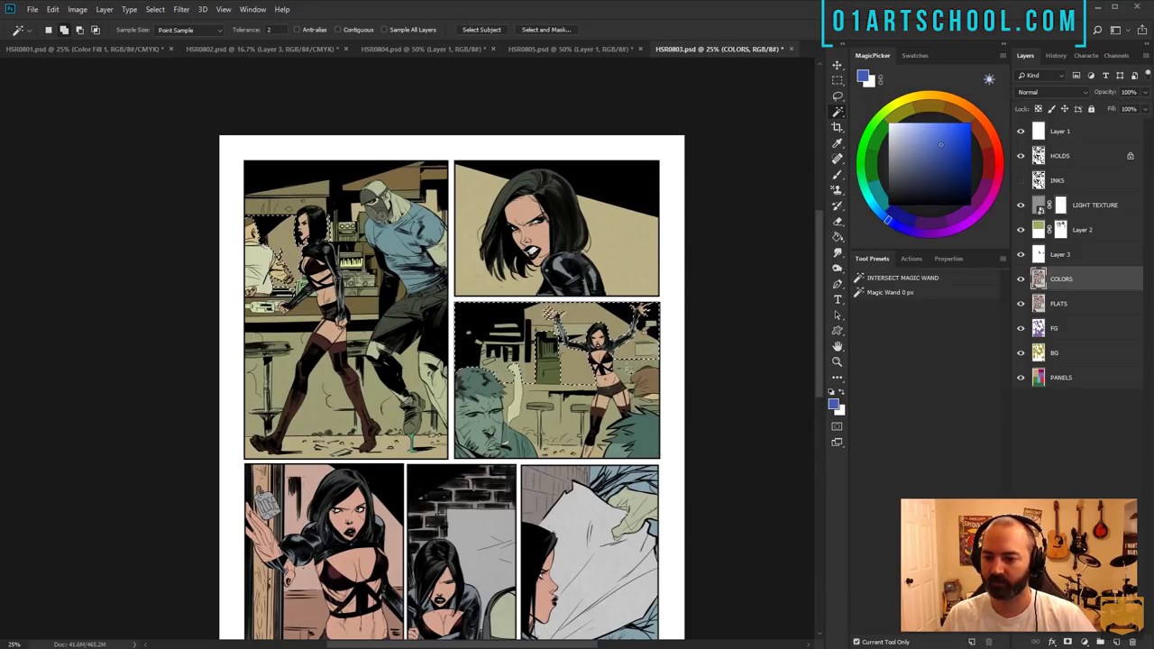
{"action": "key", "text": "q"}
{"action": "key", "text": "q"}
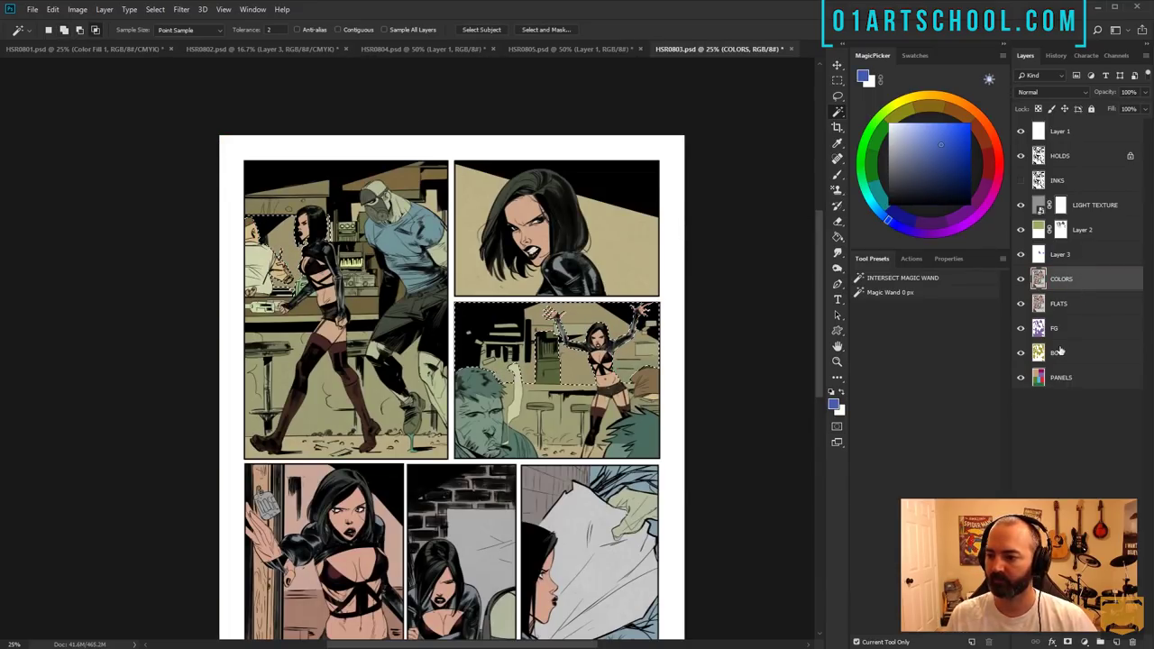
{"action": "left_click", "coordinate": [1060, 377]}
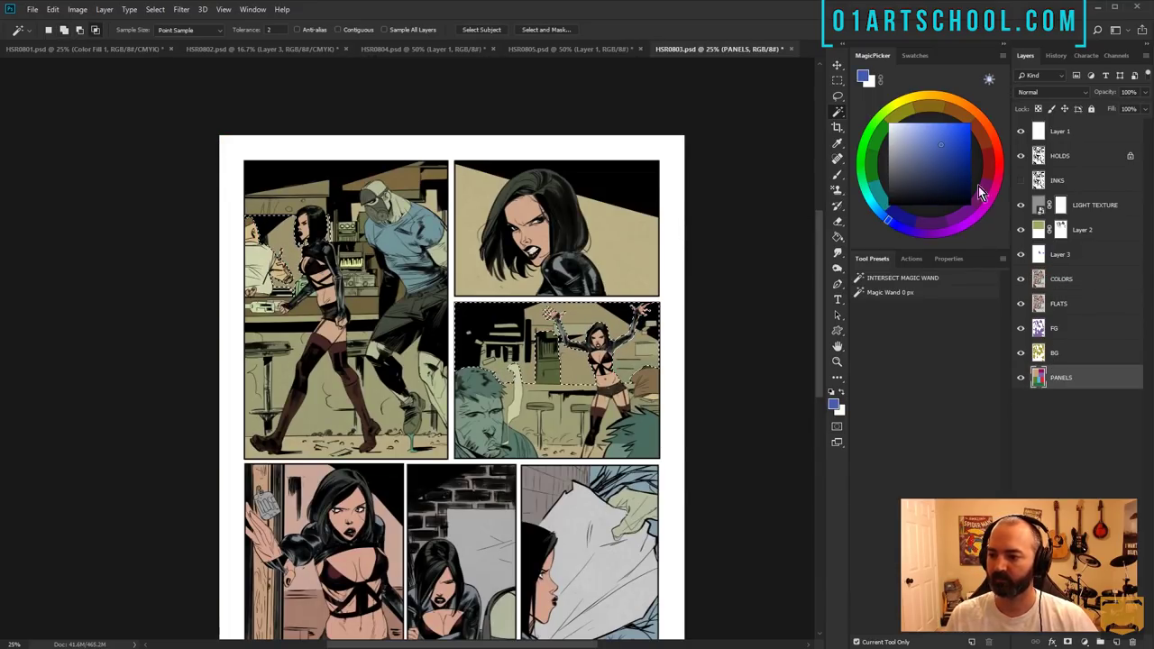
{"action": "left_click", "coordinate": [1055, 278]}
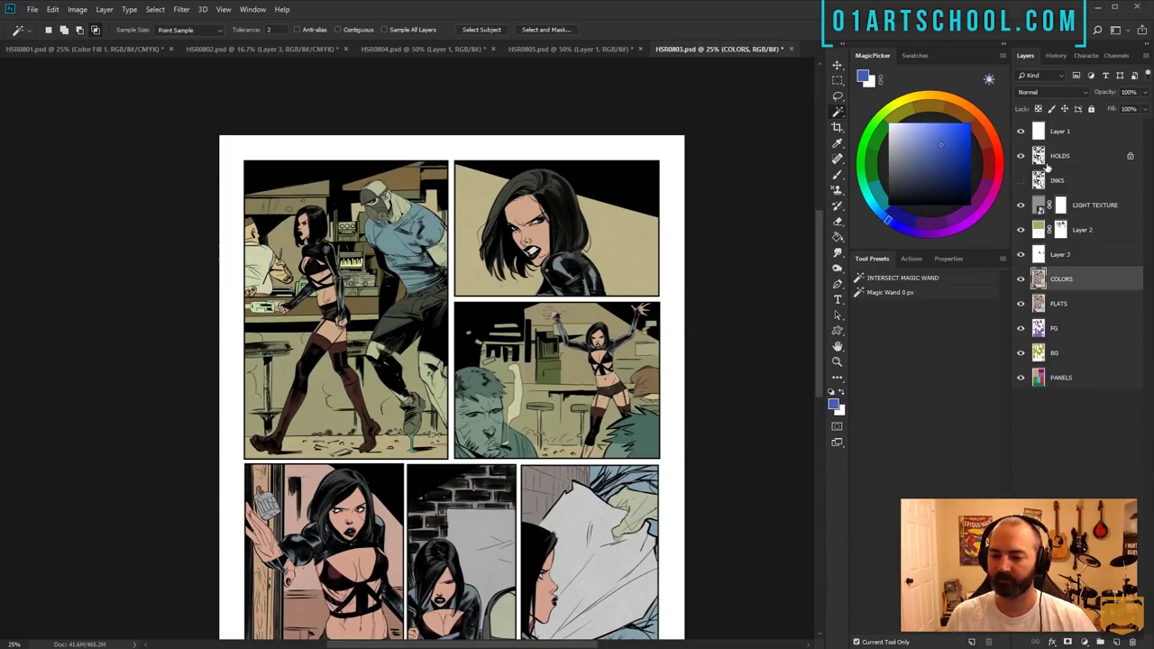
- Darken the selected bar background on the COLORS layer with a Hue/Saturation Lightness of -20
{"action": "key", "text": "ctrl+u"}
{"action": "left_click_drag", "start_coordinate": [768, 271], "coordinate": [755, 276]}
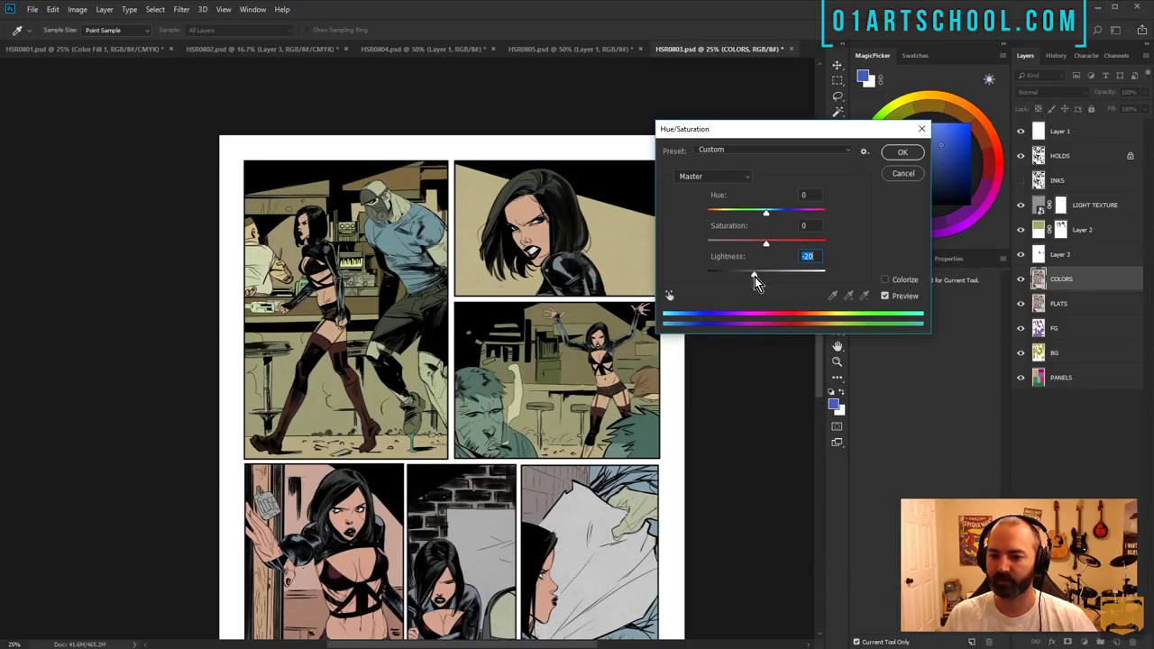
{"action": "left_click", "coordinate": [902, 151]}
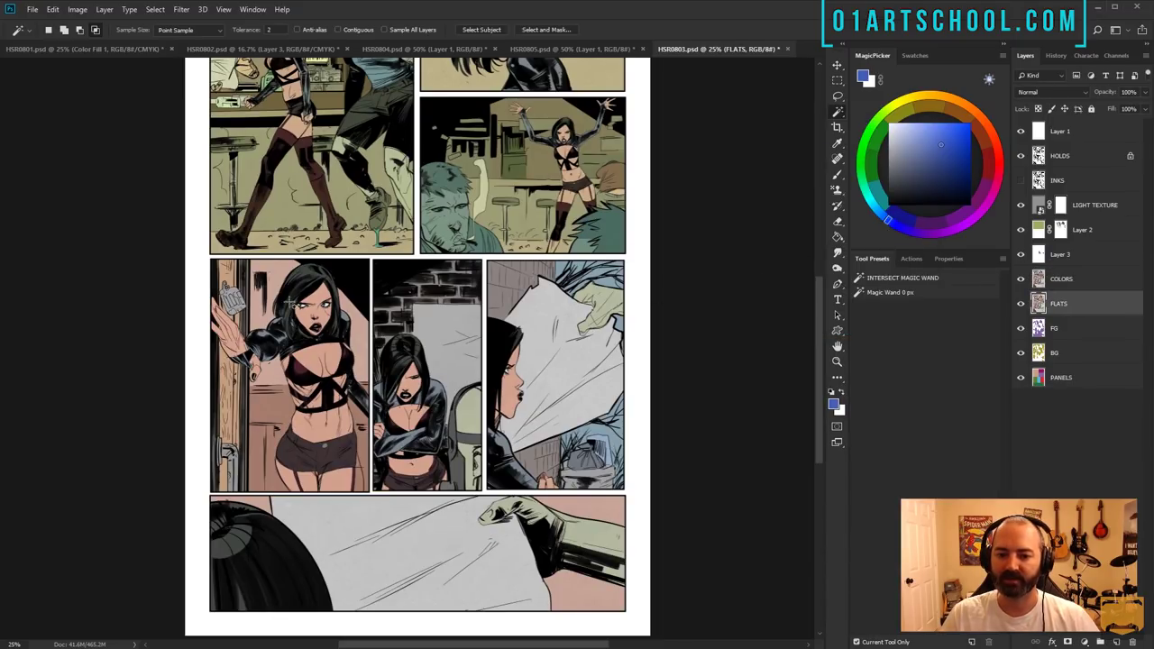
- Select the pink background behind the woman in the doorway panel from FLATS, intersected with that panel's block on PANELS
{"action": "left_click", "coordinate": [278, 404]}
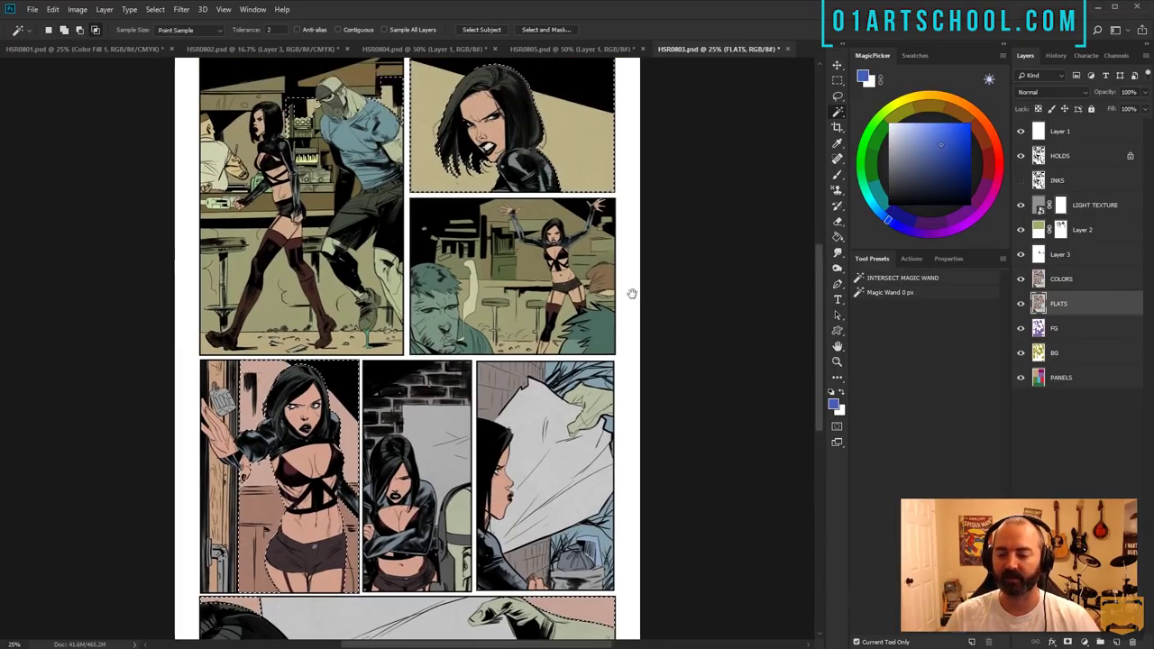
{"action": "scroll", "coordinate": [598, 175], "scroll_direction": "up", "scroll_amount": 3}
{"action": "left_click", "coordinate": [1076, 377]}
{"action": "left_click", "coordinate": [306, 451], "text": "alt+shift"}
- Sample the olive-brown from the first panel's upper wall, fill the doorway panel's background with it on COLORS, and deselect
{"action": "key", "text": "b"}
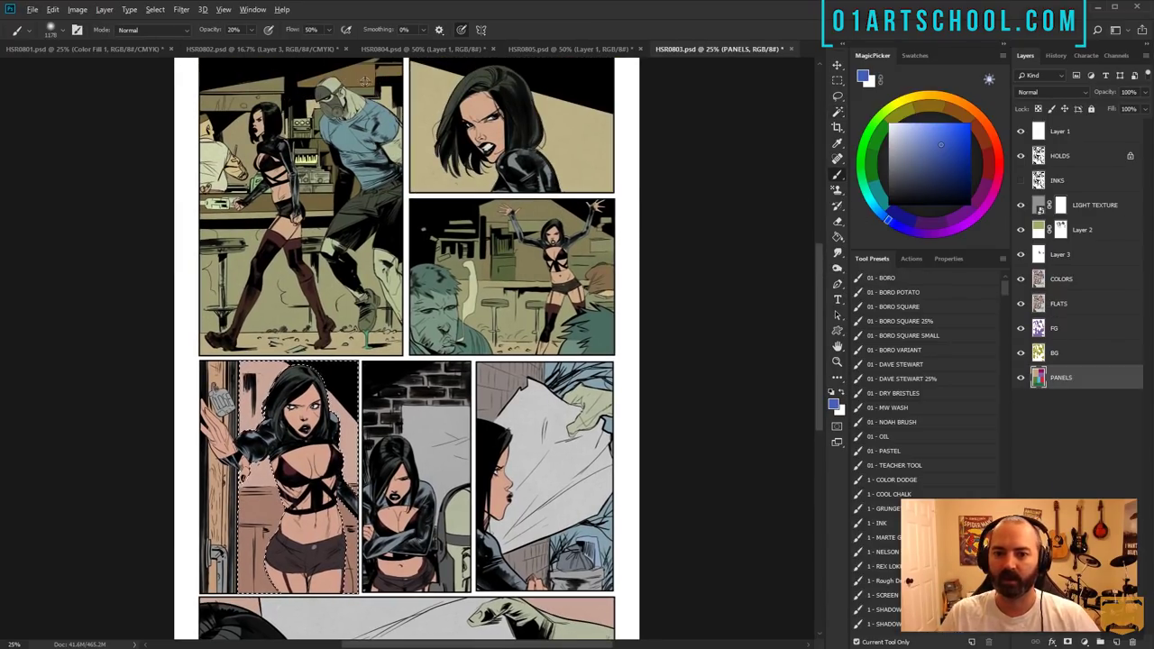
{"action": "left_click", "coordinate": [364, 78], "text": "alt"}
{"action": "left_click", "coordinate": [1062, 279]}
{"action": "key", "text": "g"}
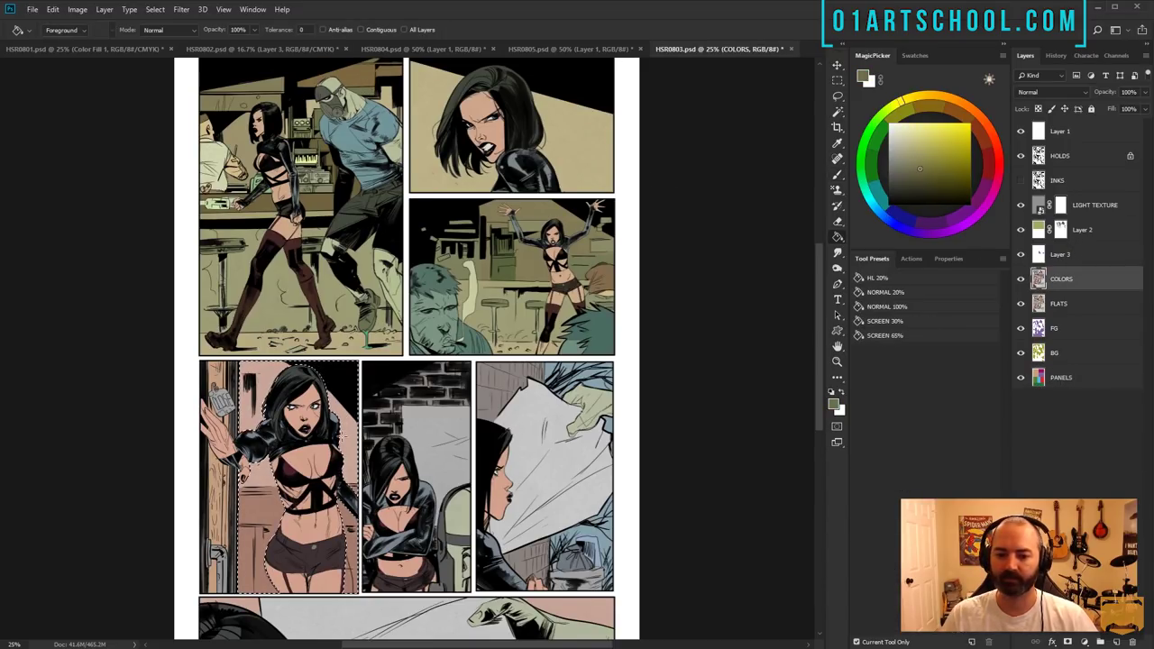
{"action": "key", "text": "ctrl+d"}
{"action": "key", "text": "l"}
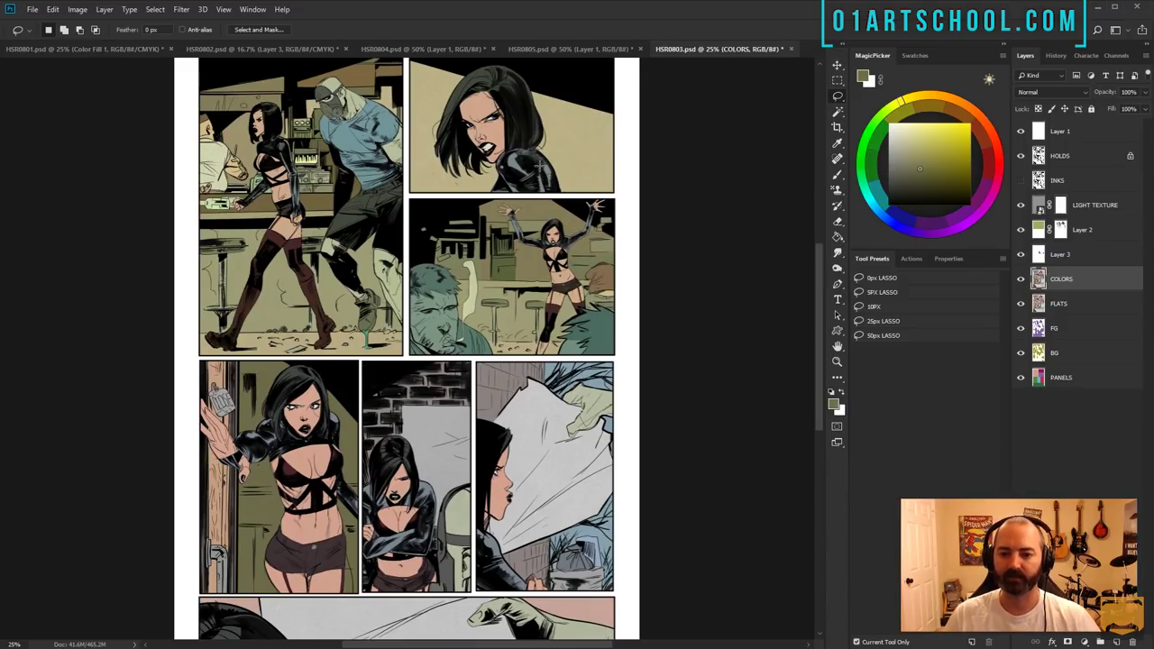
{"action": "left_click_drag", "start_coordinate": [689, 363], "coordinate": [645, 244]}
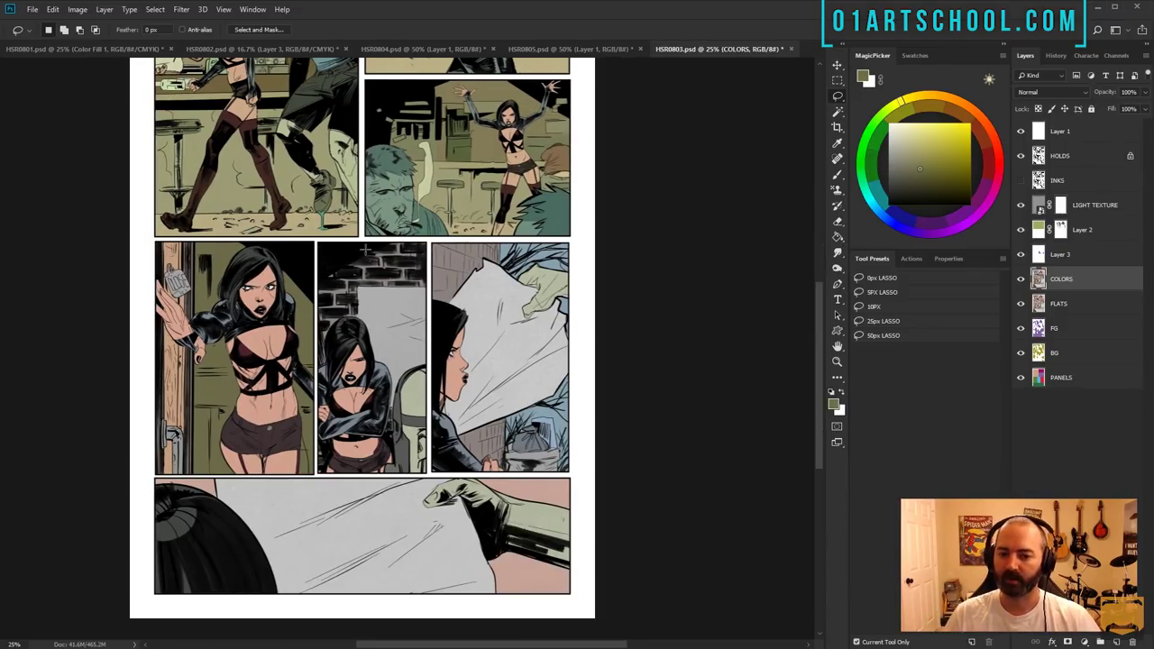
- Select the doorway woman's figure and the wooden door frame by color on the COLORS layer, checking the selection in Quick Mask
{"action": "key", "text": "w"}
{"action": "left_click", "coordinate": [181, 286]}
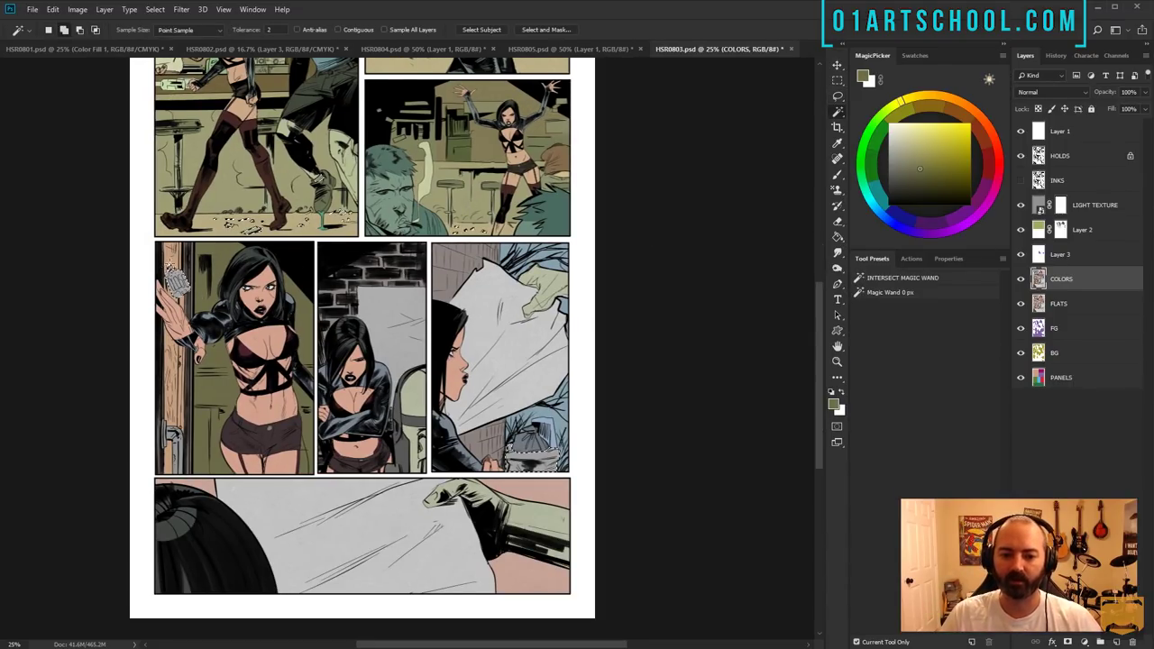
{"action": "left_click", "coordinate": [197, 340], "text": "shift"}
{"action": "left_click", "coordinate": [210, 328], "text": "shift"}
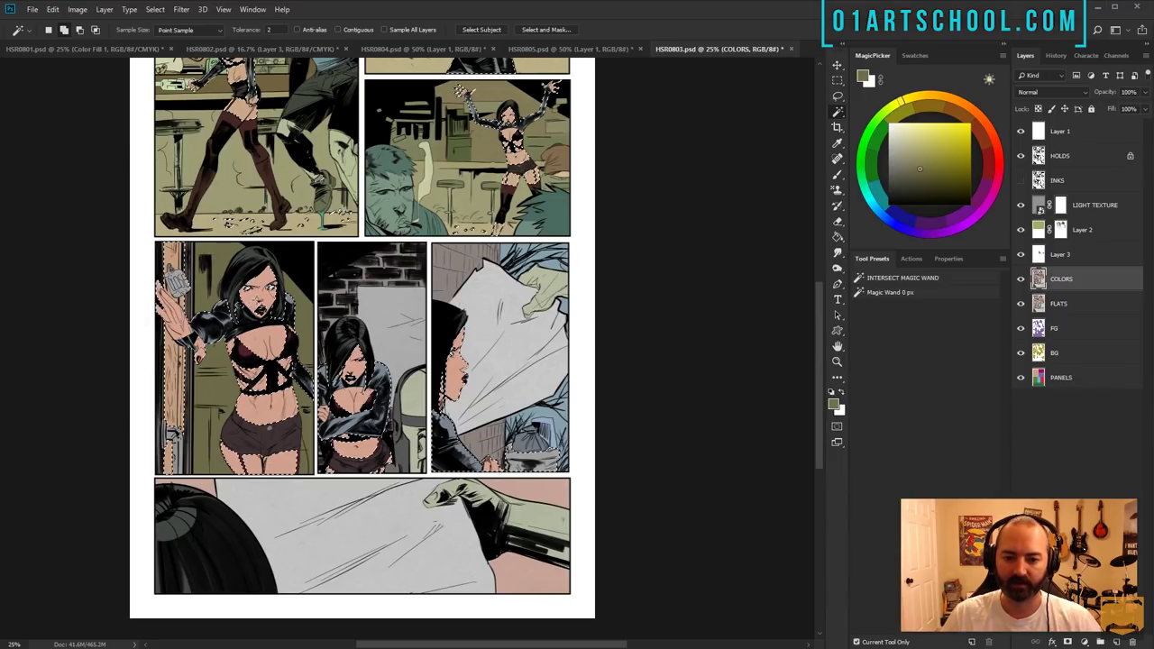
{"action": "left_click", "coordinate": [246, 264], "text": "shift"}
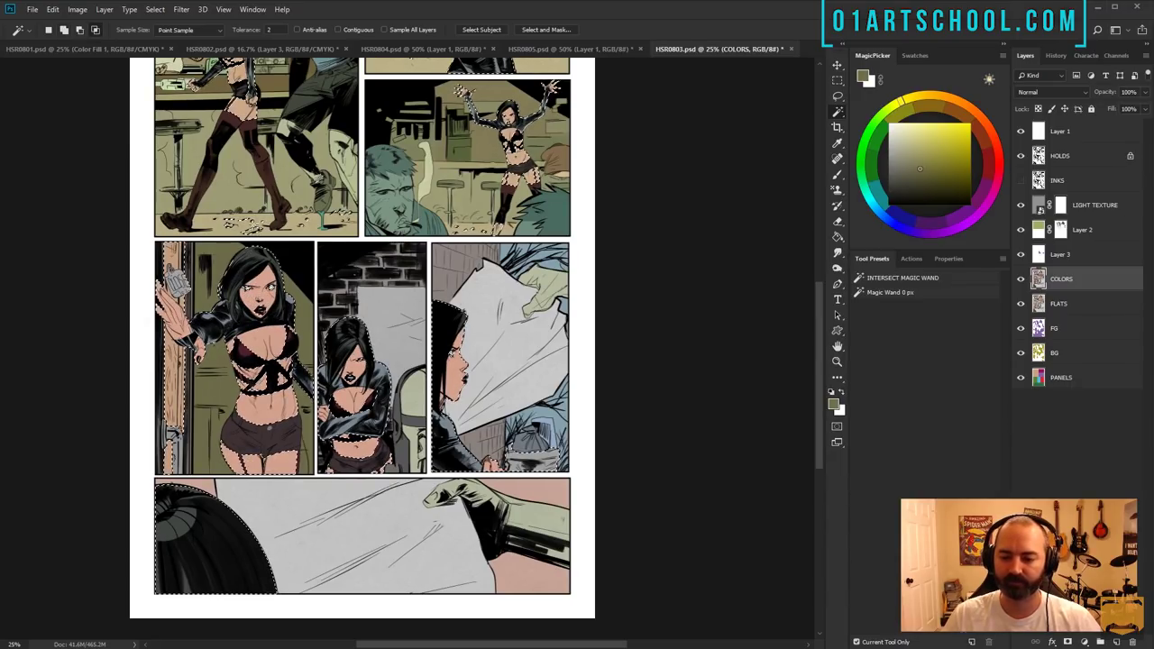
{"action": "key", "text": "l"}
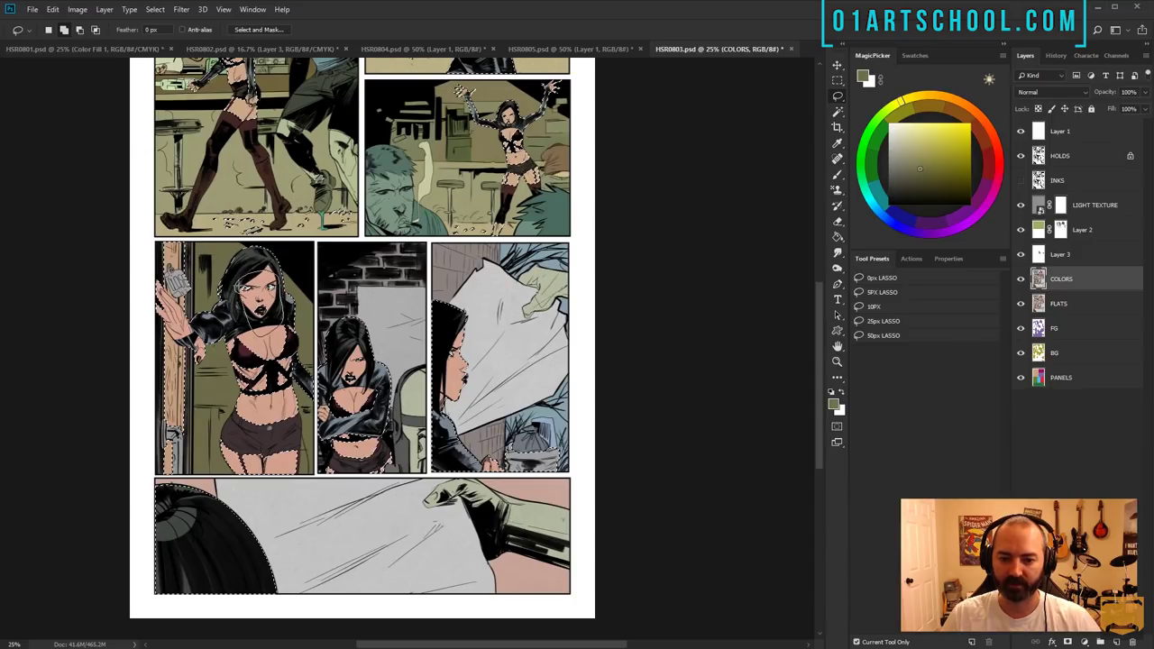
{"action": "key", "text": "w"}
{"action": "key", "text": "q"}
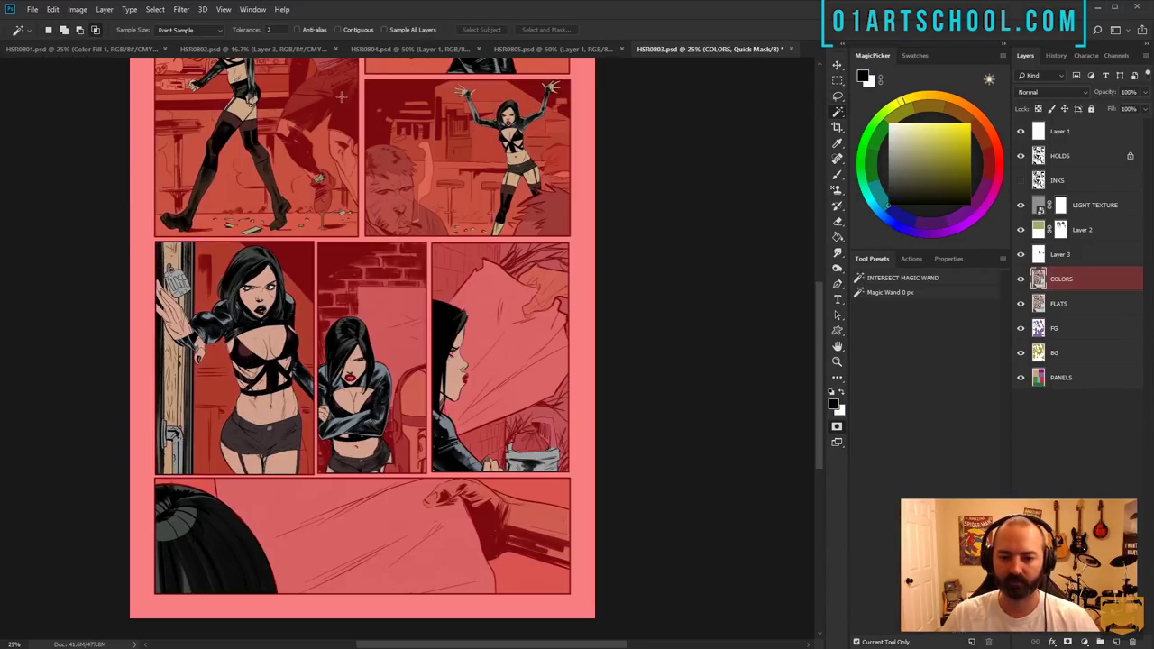
{"action": "key", "text": "q"}
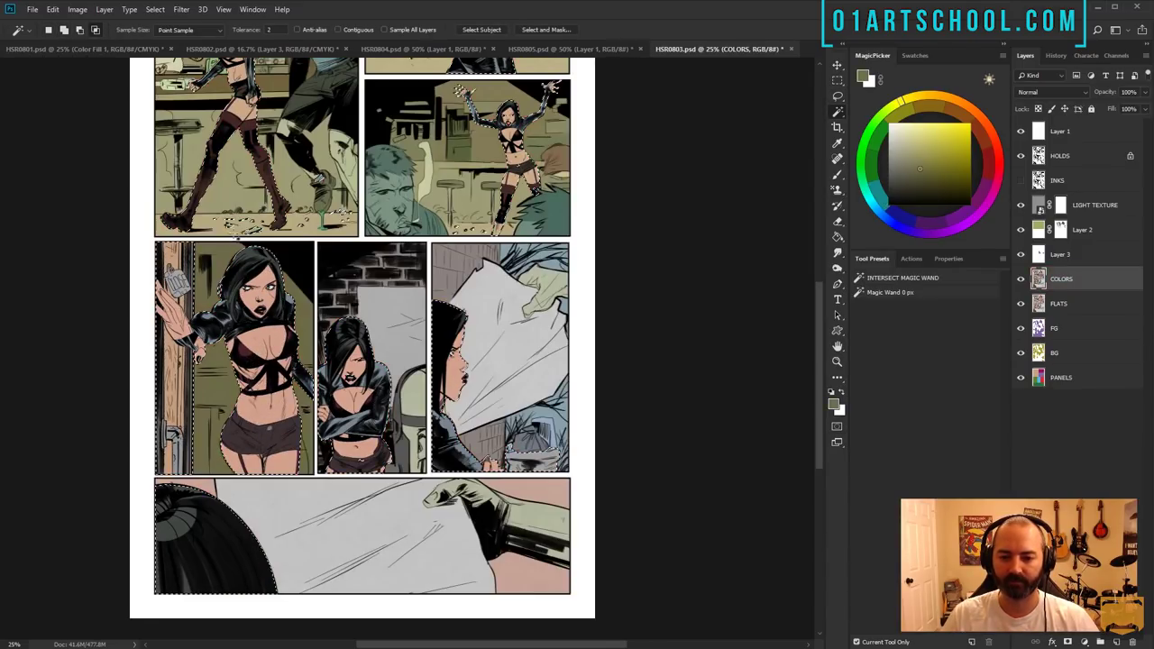
- Add the brick-wall panel, the torn-paper panel and the bottom panel to the selection using the PANELS layer
{"action": "left_click", "coordinate": [1047, 378]}
{"action": "left_click", "coordinate": [392, 276]}
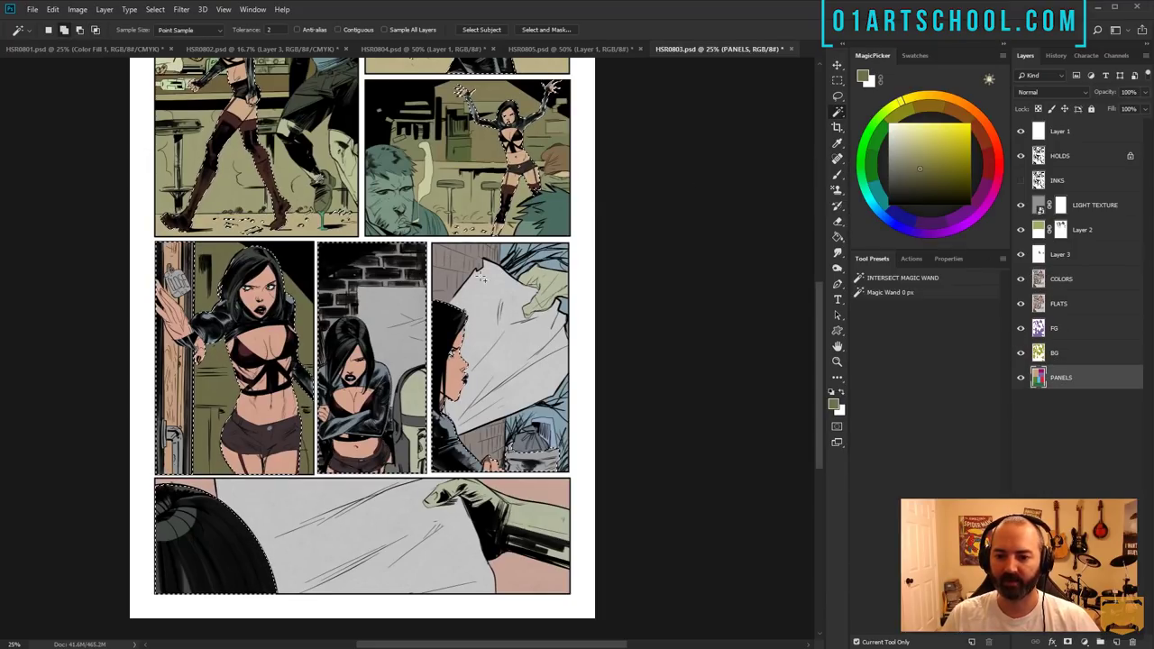
{"action": "left_click", "coordinate": [498, 295]}
{"action": "left_click", "coordinate": [402, 550]}
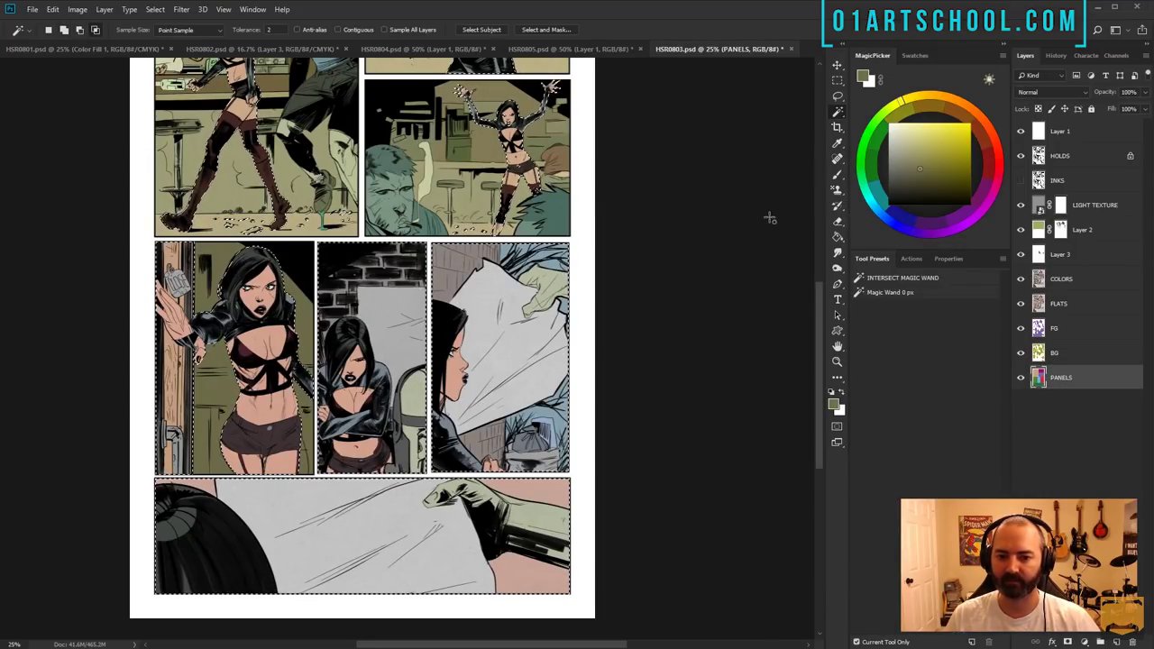
- Remove the three upper bar panels from the selection and check the remaining area in Quick Mask
{"action": "key", "text": "z"}
{"action": "left_click", "coordinate": [532, 245], "text": "alt"}
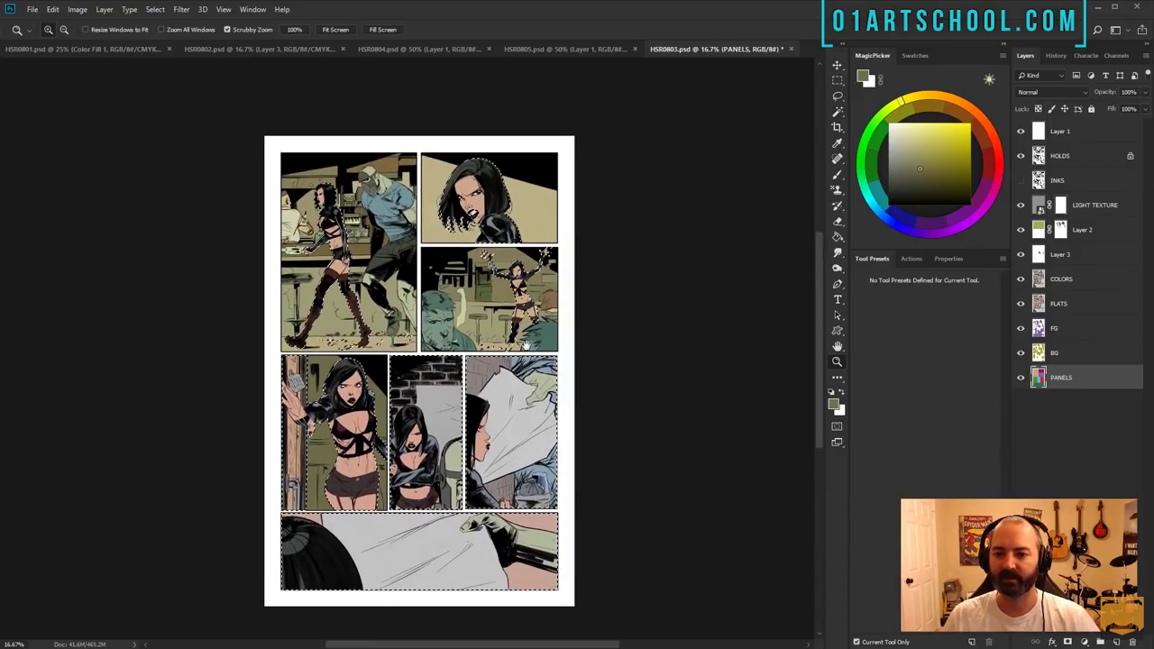
{"action": "key", "text": "w"}
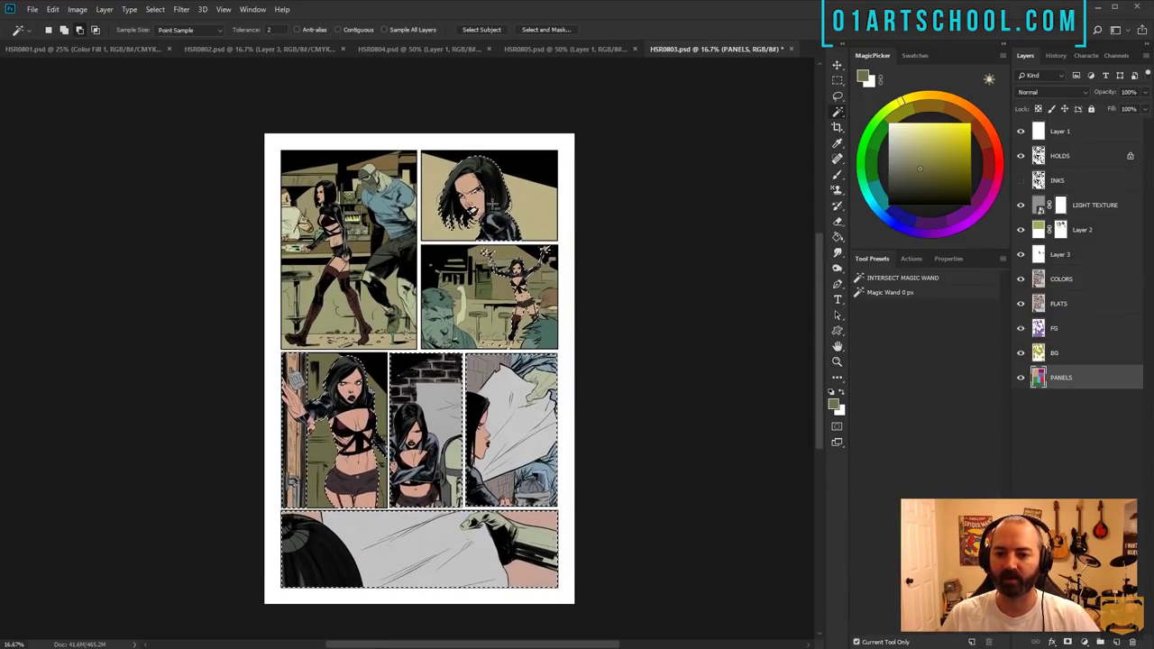
{"action": "left_click_drag", "start_coordinate": [488, 312], "coordinate": [428, 237]}
{"action": "left_click", "coordinate": [426, 237]}
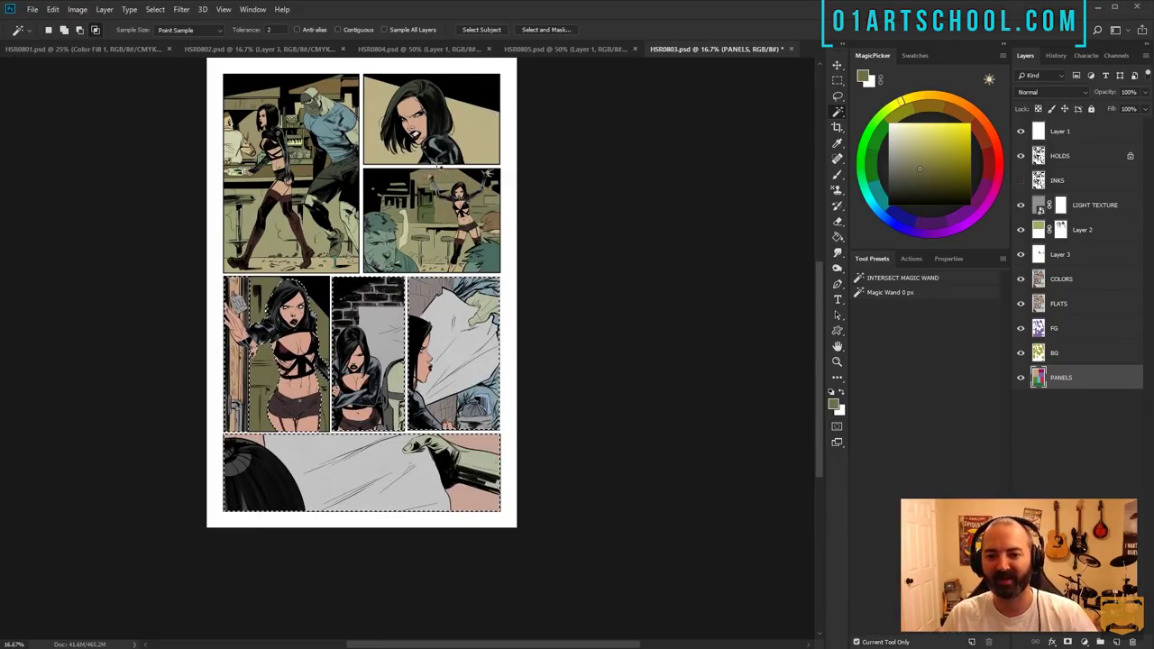
{"action": "key", "text": "q"}
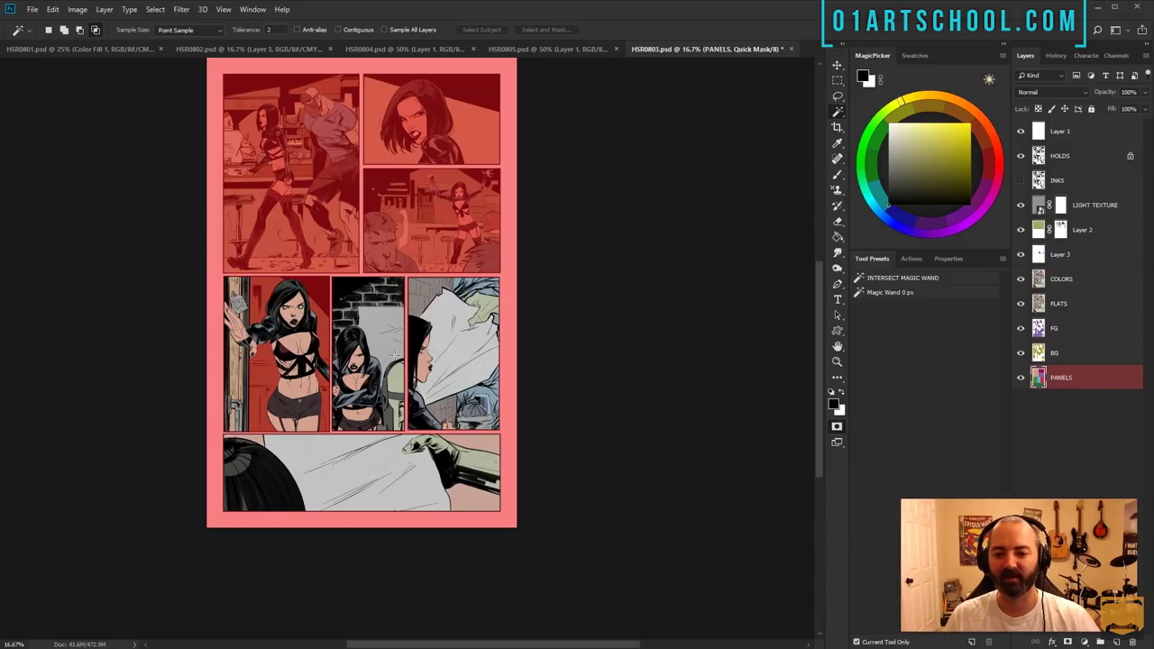
{"action": "key", "text": "q"}
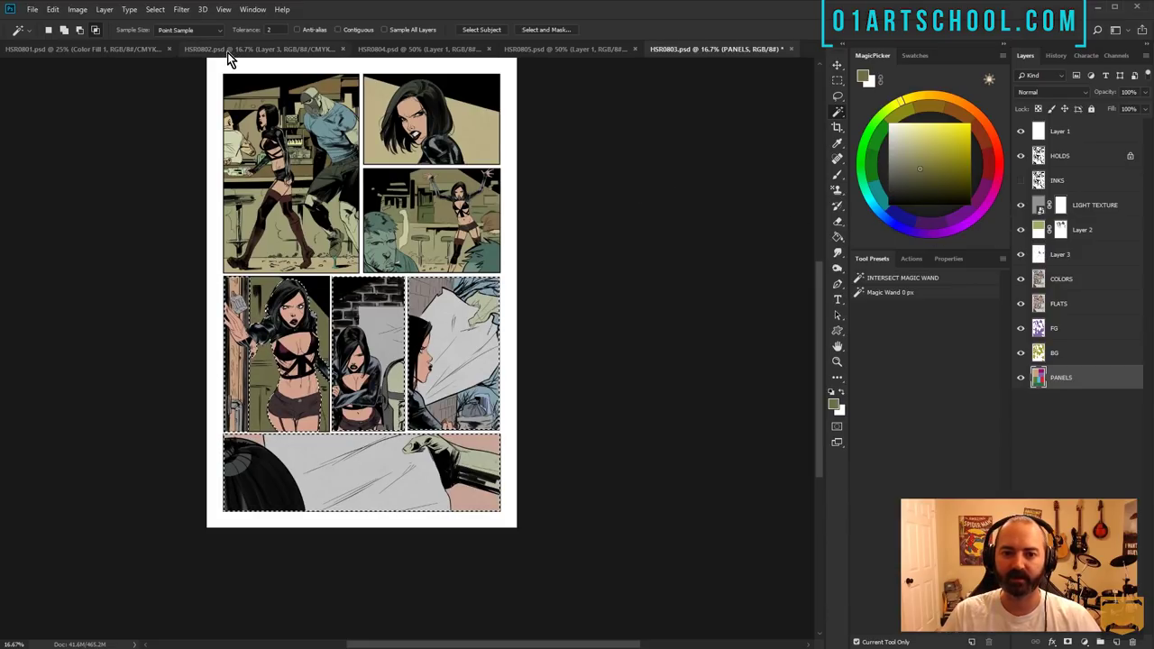
- Create a new layer above COLORS, sample the light cyan of Color Fill 1 in HSR0801, and compare HSR0802's tint layers
{"action": "left_click", "coordinate": [1080, 282]}
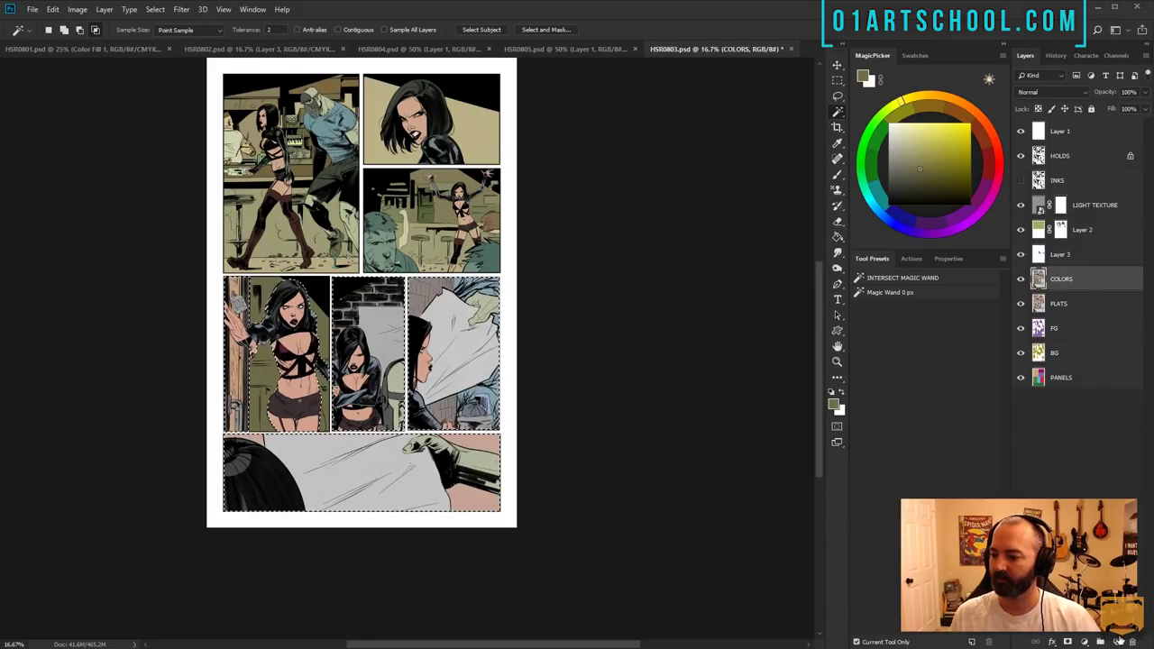
{"action": "key", "text": "ctrl+alt+shift+n"}
{"action": "left_click", "coordinate": [144, 50]}
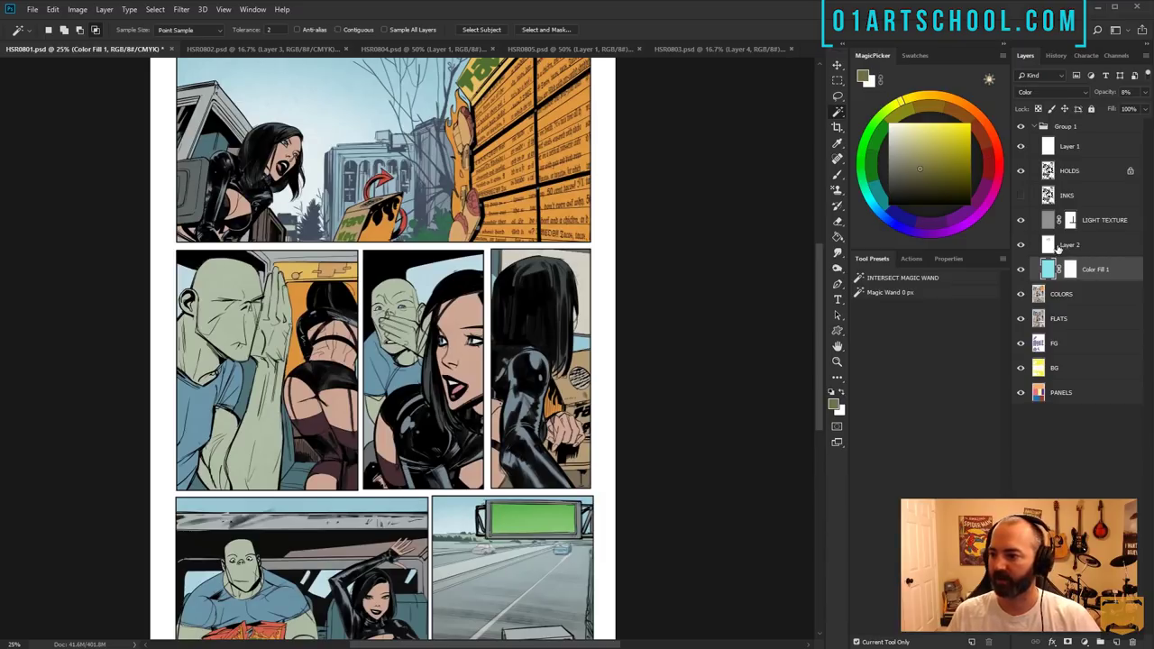
{"action": "left_click", "coordinate": [1022, 270], "text": "alt"}
{"action": "key", "text": "b"}
{"action": "left_click", "coordinate": [474, 237], "text": "alt"}
{"action": "key", "text": "ctrl+Tab"}
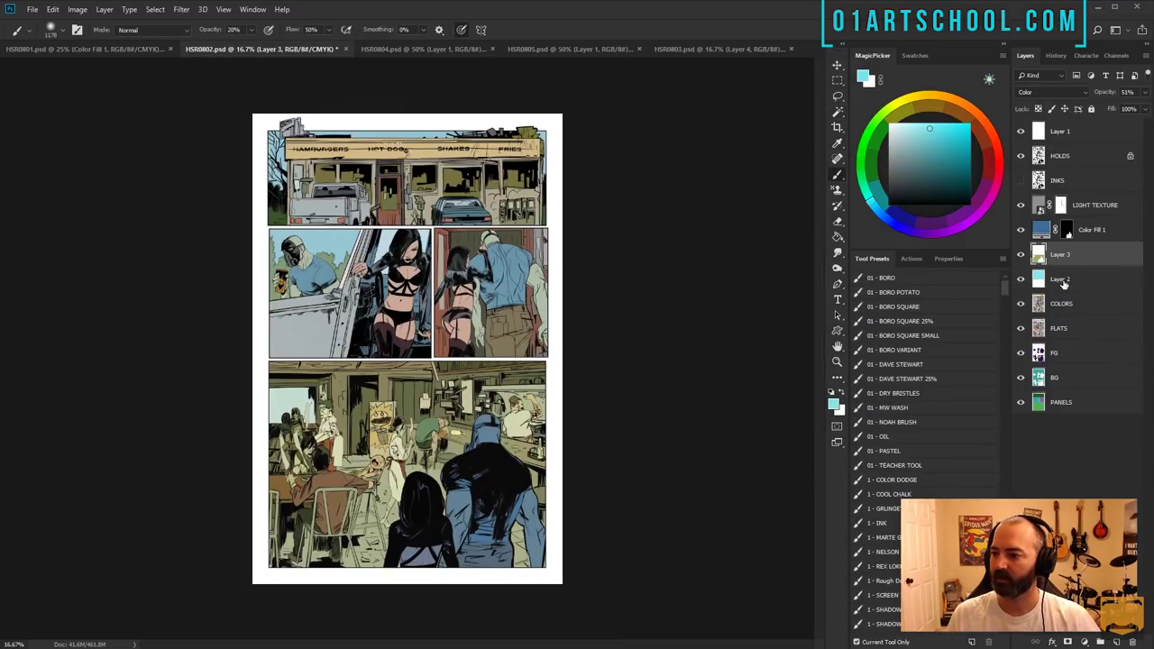
{"action": "key", "text": "ctrl+Tab"}
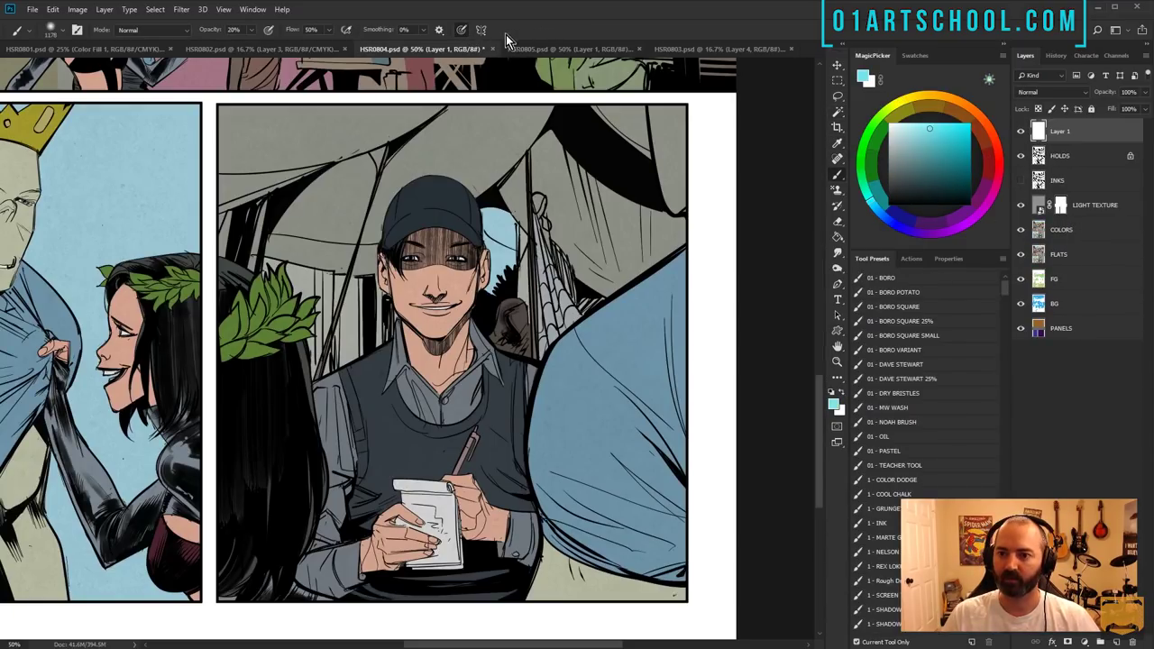
- Fill the selected lower panels of HSR0803 with the light cyan on the new layer, blended in Color mode at reduced opacity
{"action": "left_click_drag", "start_coordinate": [678, 50], "coordinate": [362, 45]}
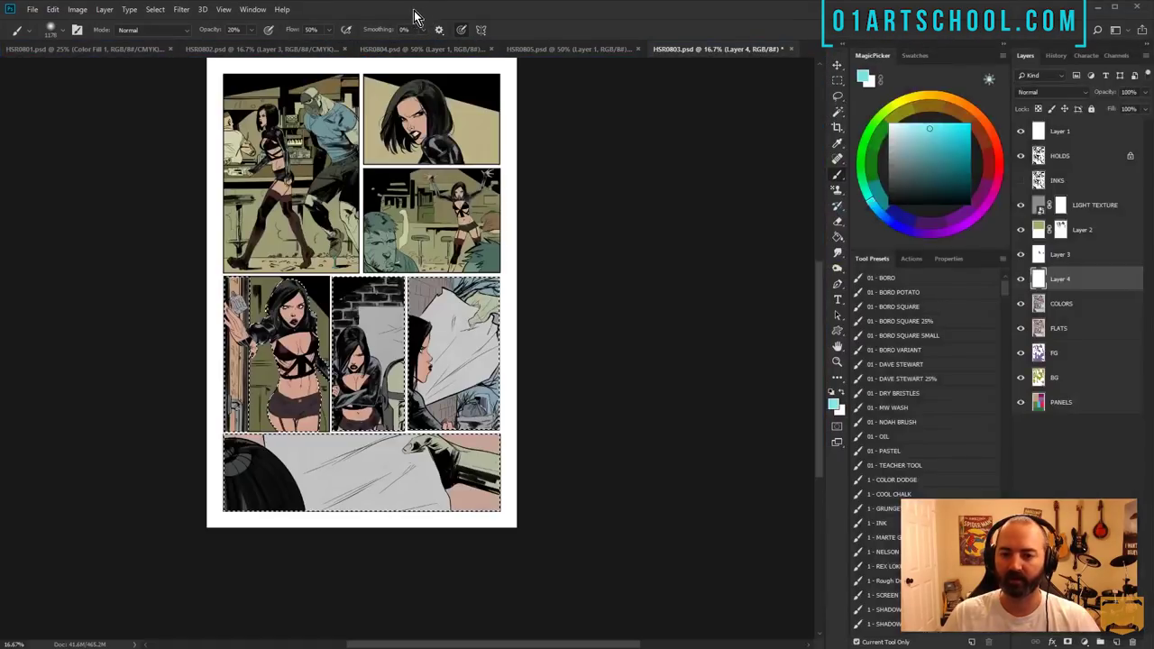
{"action": "key", "text": "g"}
{"action": "key", "text": "alt+BackSpace"}
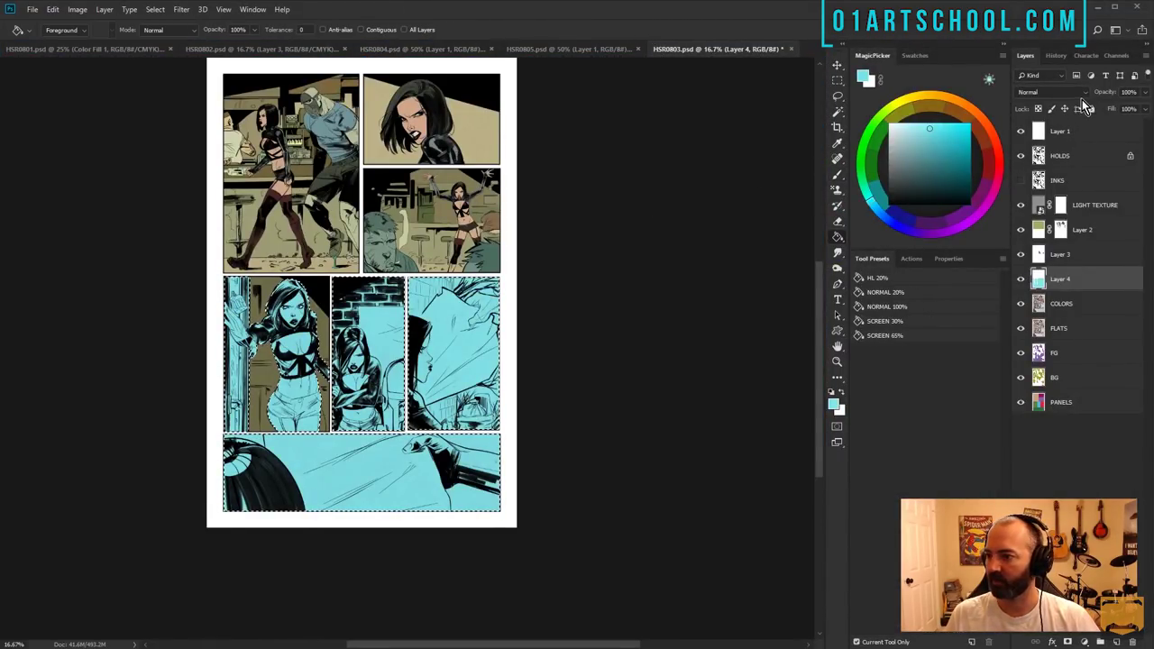
{"action": "left_click", "coordinate": [1082, 95]}
{"action": "left_click", "coordinate": [1037, 375]}
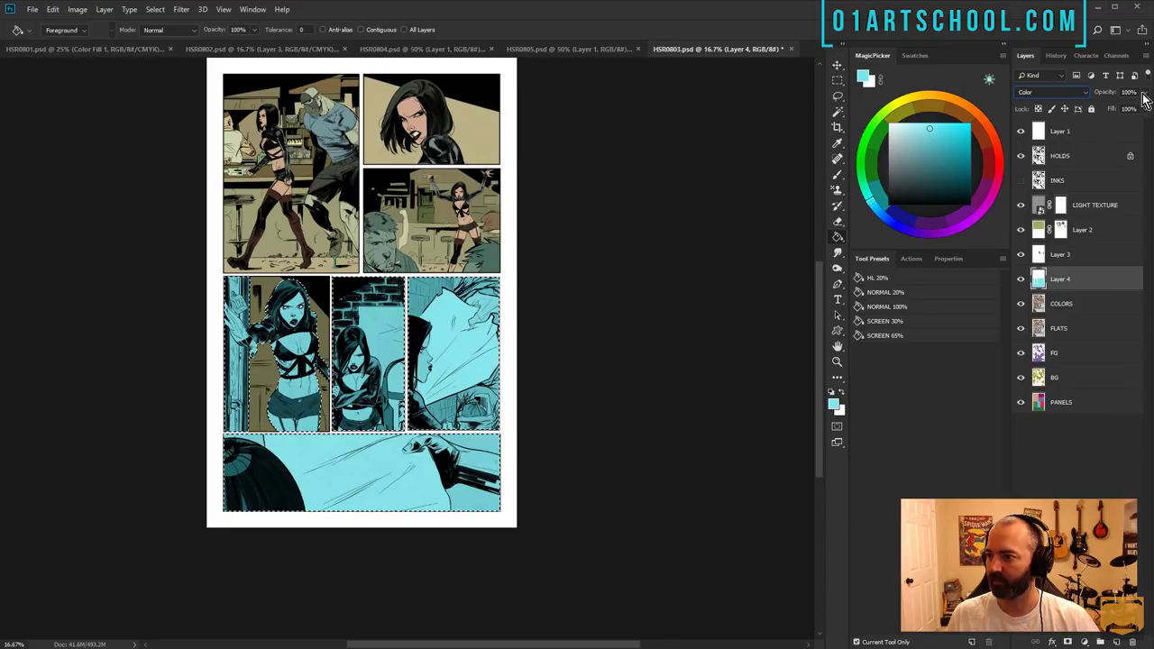
{"action": "left_click", "coordinate": [1143, 93]}
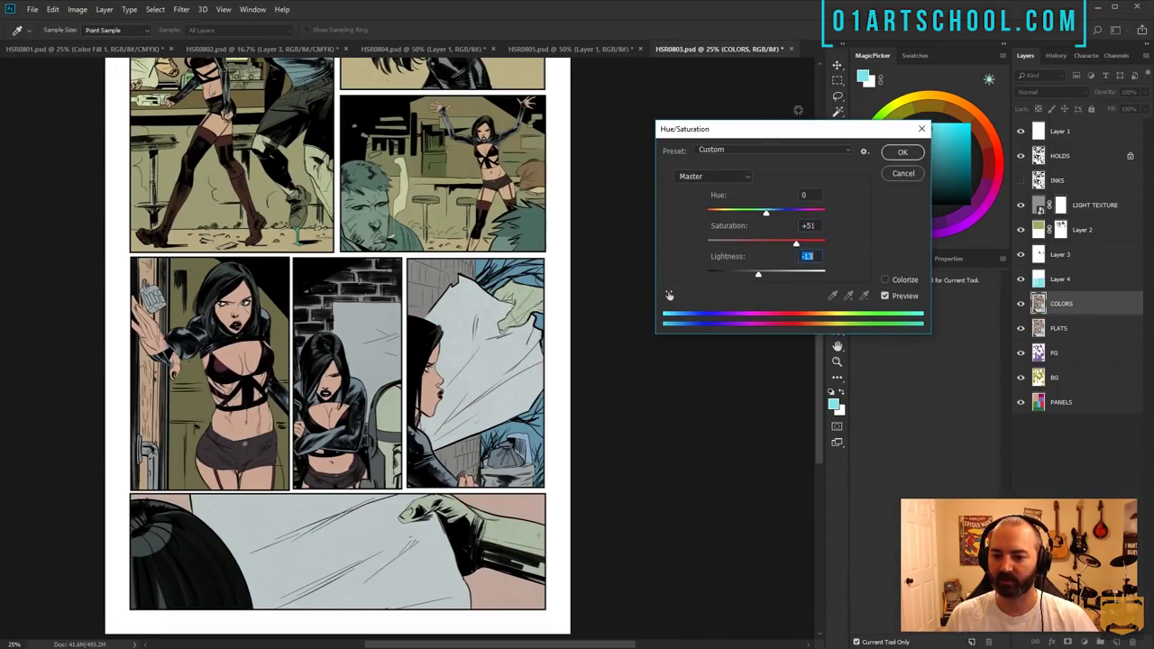
- Intensify the blue background of the torn-paper panel on COLORS with Hue/Saturation at Saturation +51 and Lightness -13
{"action": "left_click", "coordinate": [902, 151]}
{"action": "left_click", "coordinate": [837, 361]}
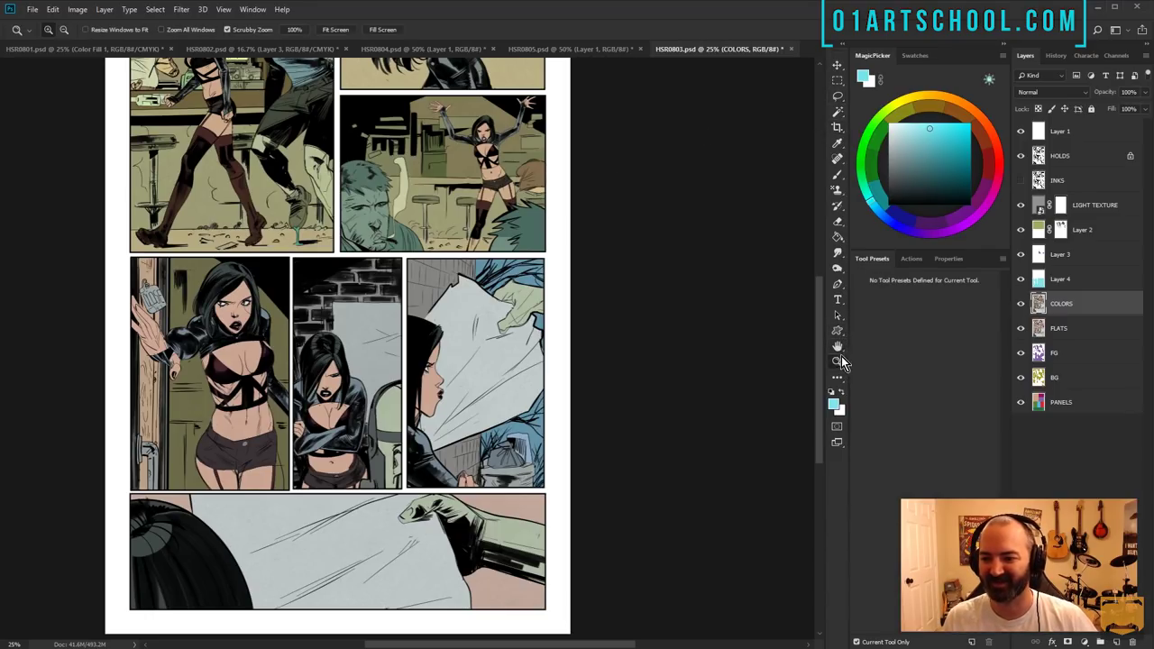
{"action": "left_click", "coordinate": [479, 205], "text": "alt"}
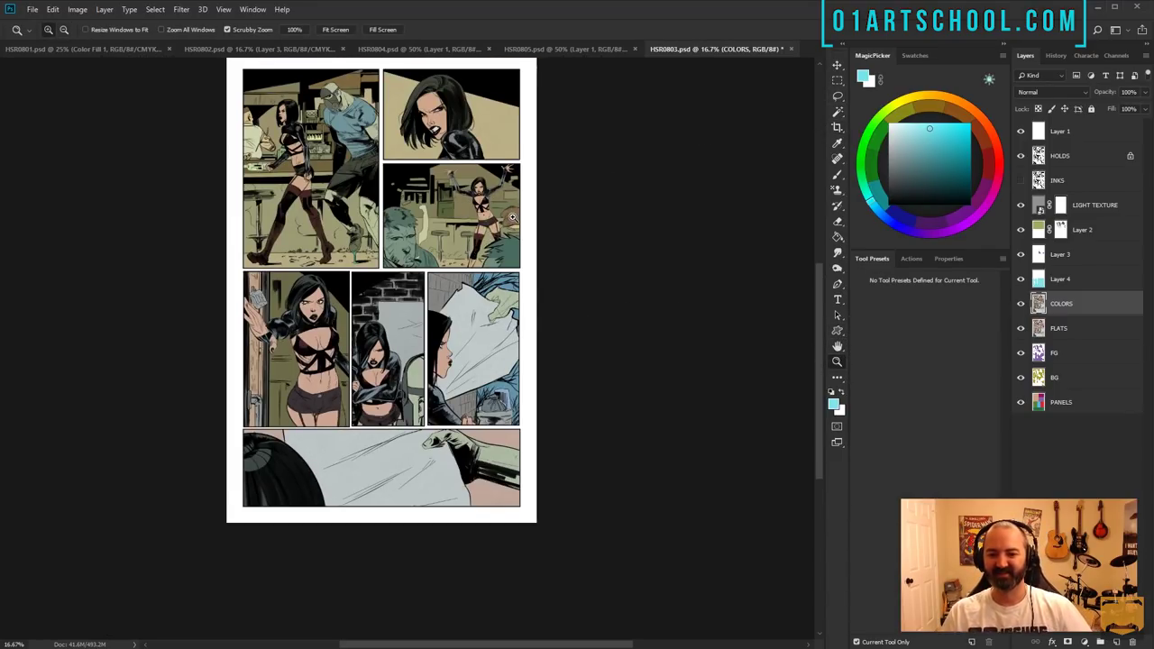
- Recolor the brick walls in the two alley panels to a reddish brown using Hue/Saturation with Colorize on COLORS
{"action": "key", "text": "ctrl+u"}
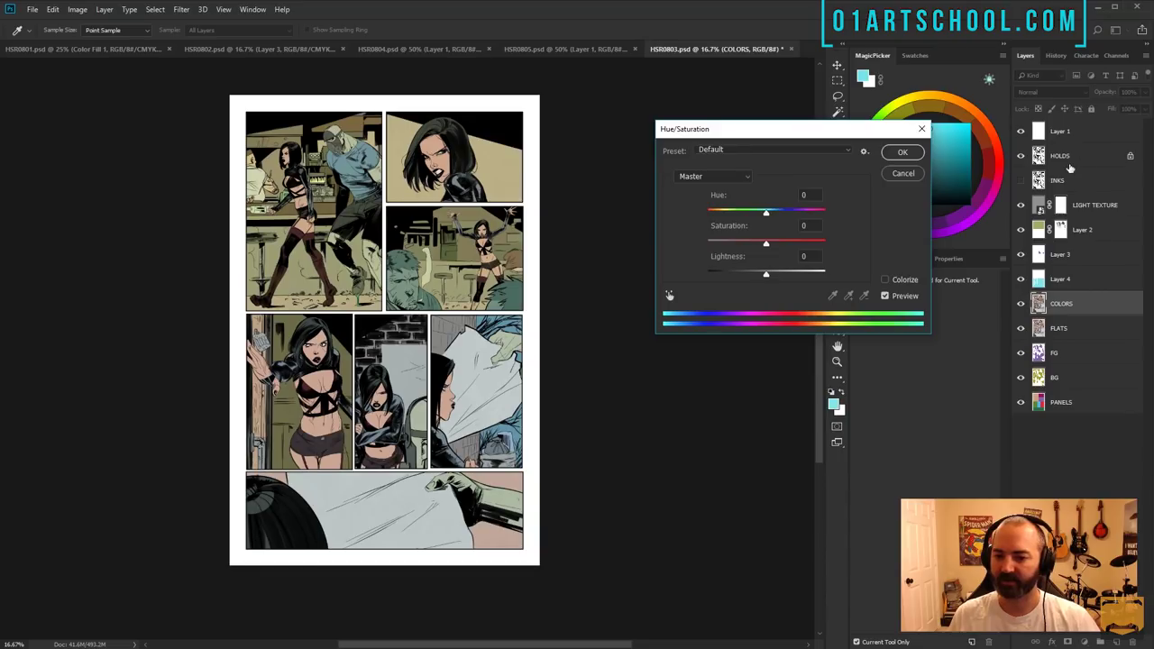
{"action": "left_click", "coordinate": [899, 278]}
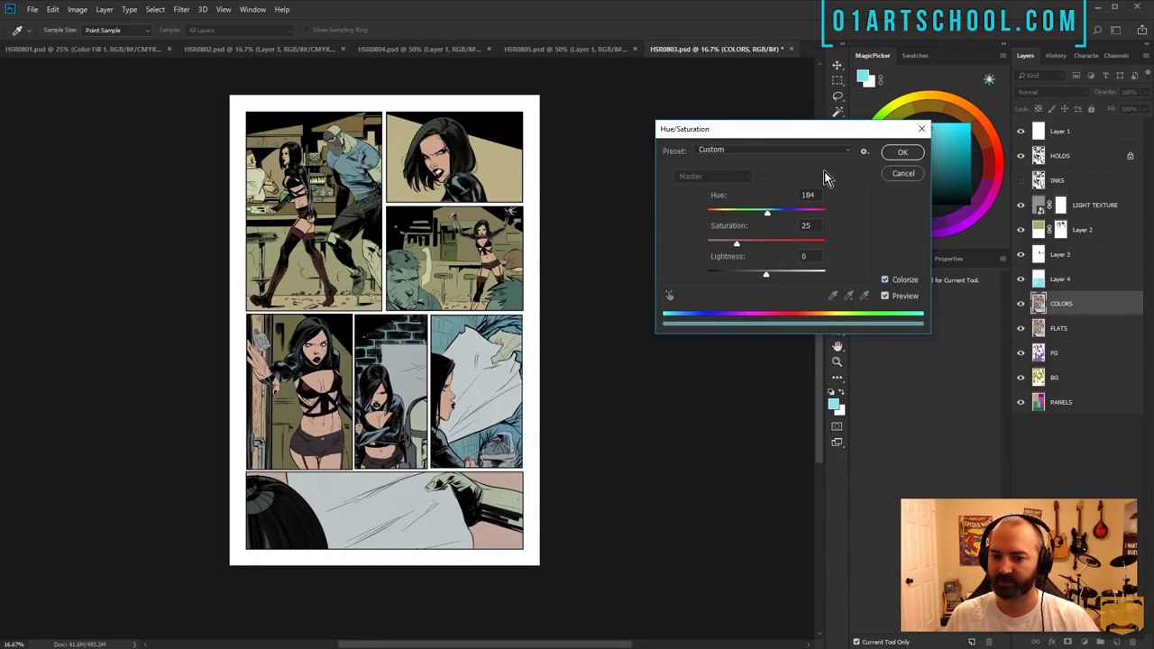
{"action": "left_click_drag", "start_coordinate": [725, 218], "coordinate": [686, 217]}
{"action": "left_click_drag", "start_coordinate": [769, 215], "coordinate": [813, 219]}
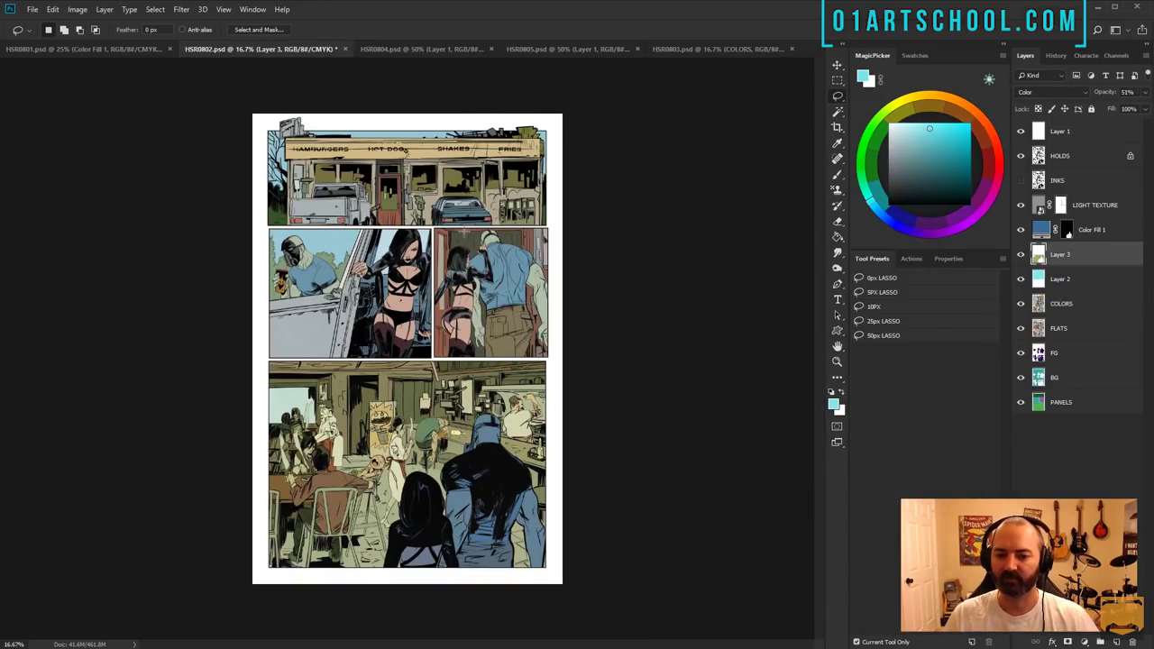
- Isolate the bottom panel's pink background in HSR0803 through PANELS and shift its hue to light blue on COLORS
{"action": "left_click", "coordinate": [703, 49]}
{"action": "key", "text": "w"}
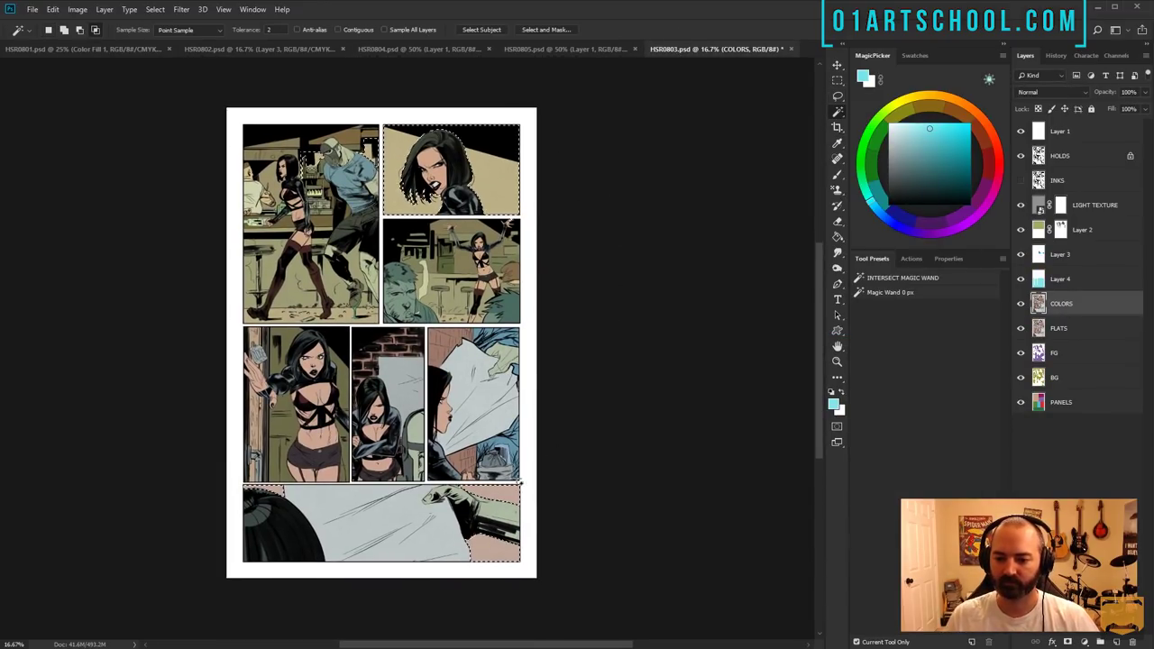
{"action": "left_click", "coordinate": [1060, 402]}
{"action": "key", "text": "ctrl+u"}
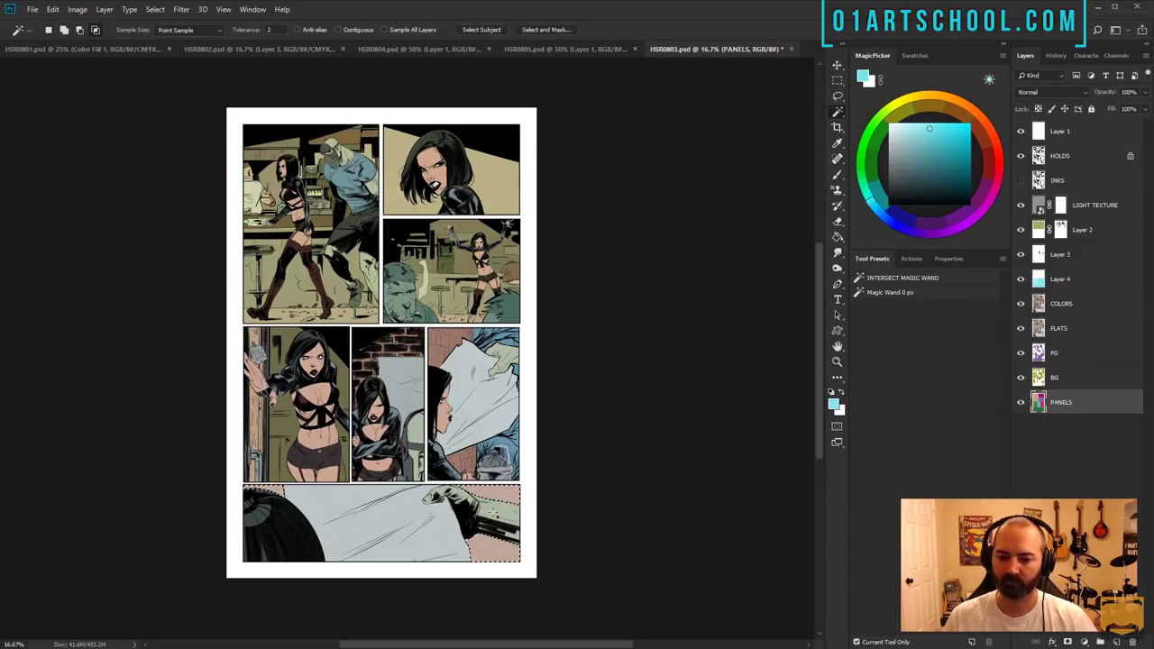
{"action": "key", "text": "ctrl+u"}
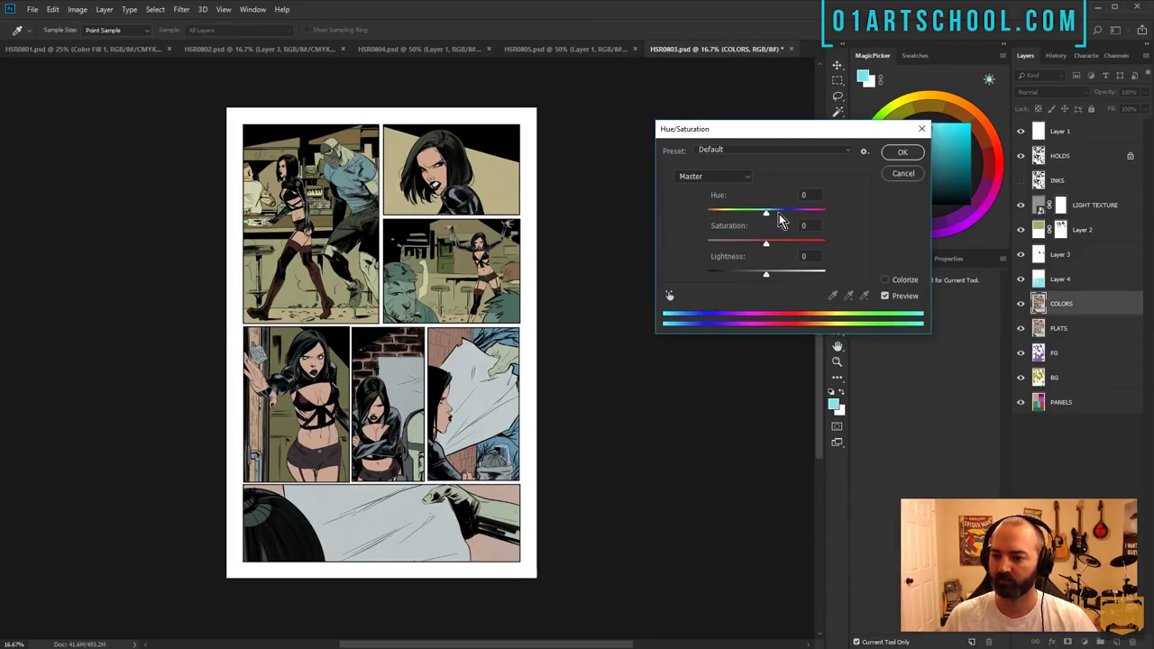
{"action": "left_click_drag", "start_coordinate": [773, 219], "coordinate": [700, 217]}
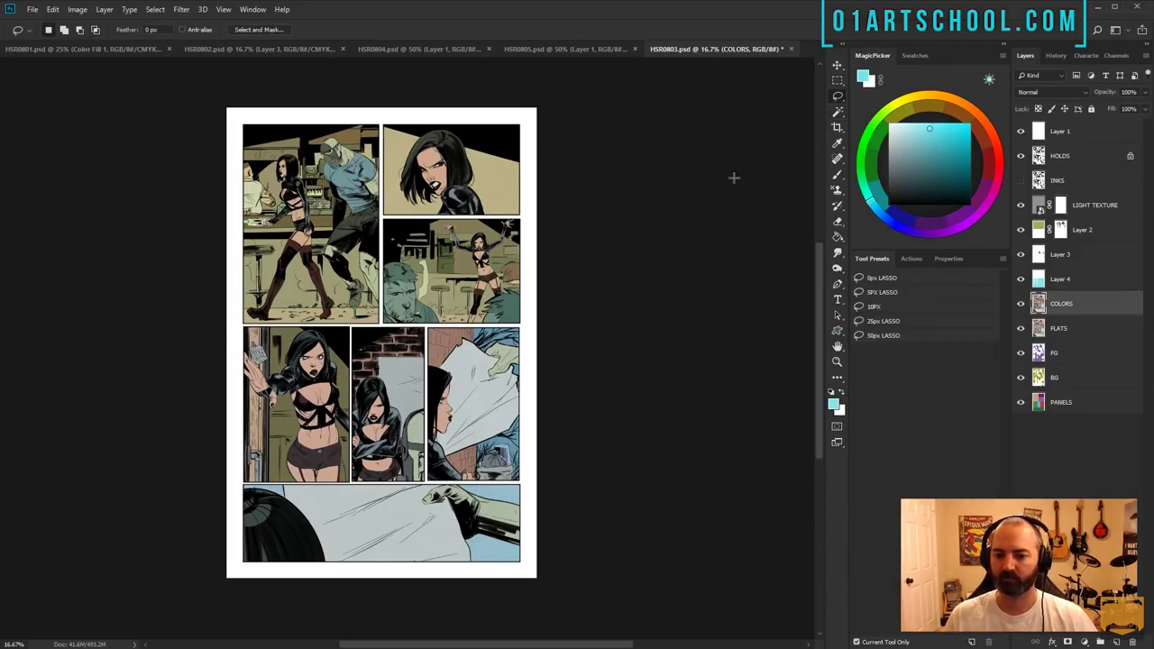
- Brighten the woman's shorts on COLORS with Hue/Saturation at Saturation +65 and Lightness +29
{"action": "key", "text": "ctrl+plus"}
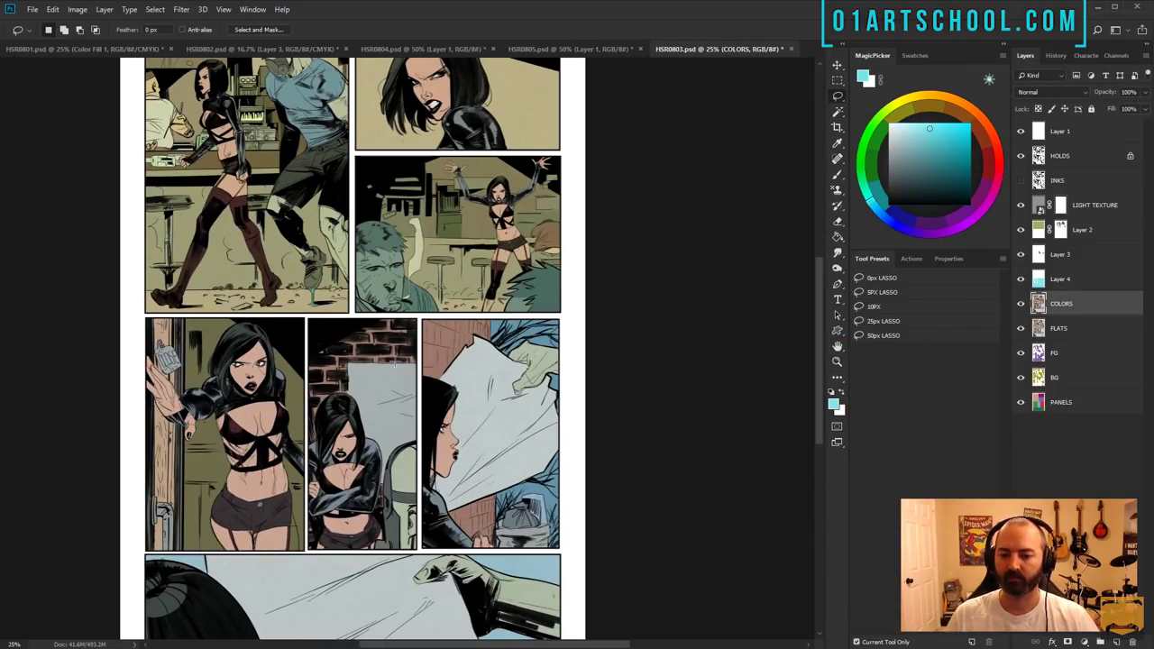
{"action": "key", "text": "ctrl+u"}
{"action": "left_click_drag", "start_coordinate": [766, 242], "coordinate": [779, 273]}
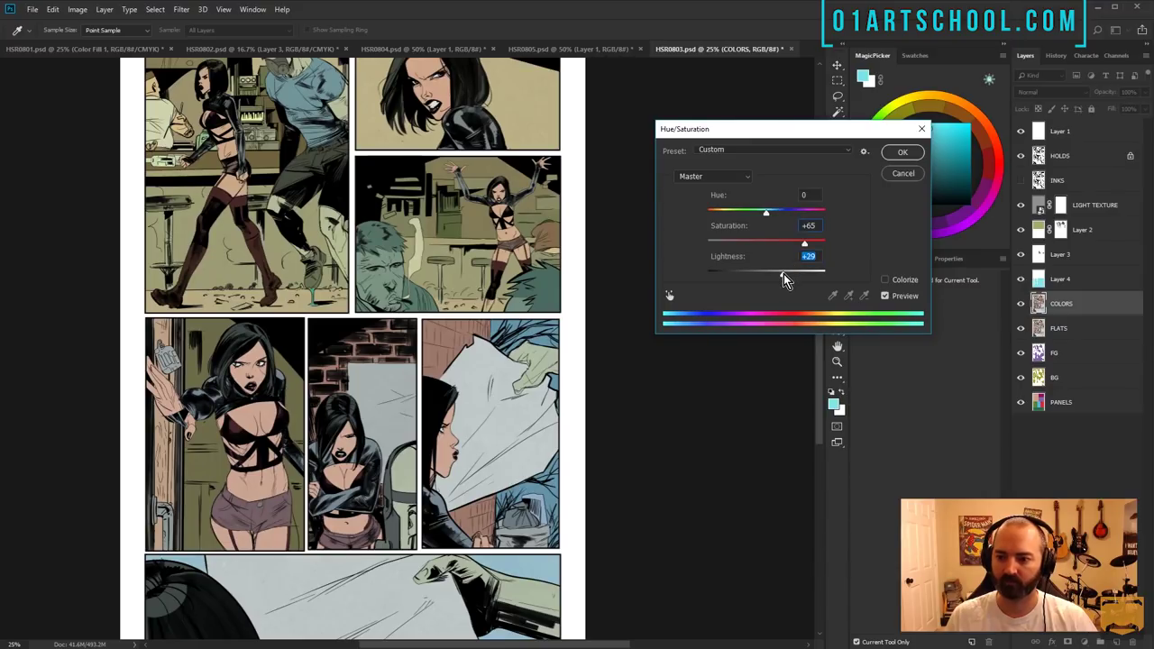
{"action": "left_click", "coordinate": [896, 157]}
- Select the teal drip under the man's foot in the first panel and recolor it orange-red with Hue -167, Saturation +21, Lightness +15
{"action": "left_click", "coordinate": [491, 340], "text": "alt"}
{"action": "left_click", "coordinate": [390, 248], "text": "ctrl"}
{"action": "left_click", "coordinate": [368, 351], "text": "ctrl"}
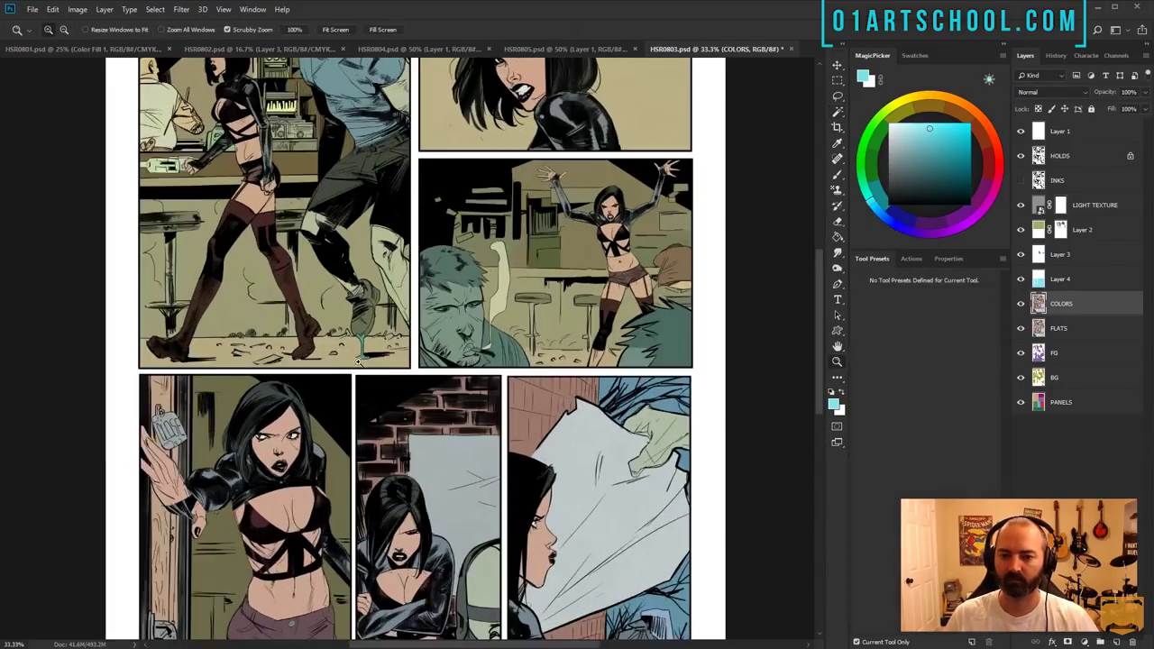
{"action": "left_click", "coordinate": [359, 360], "text": "ctrl"}
{"action": "left_click", "coordinate": [362, 339]}
{"action": "key", "text": "ctrl+u"}
{"action": "left_click_drag", "start_coordinate": [767, 212], "coordinate": [711, 212]}
{"action": "left_click_drag", "start_coordinate": [768, 241], "coordinate": [781, 243]}
{"action": "left_click_drag", "start_coordinate": [769, 273], "coordinate": [779, 273]}
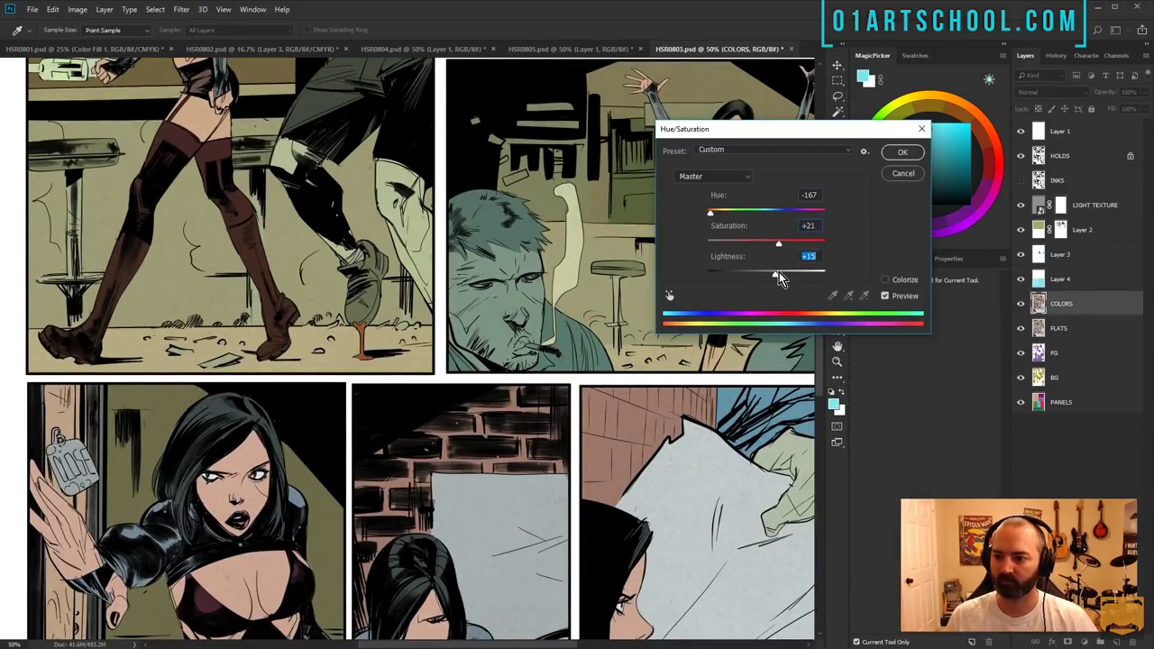
{"action": "left_click", "coordinate": [902, 153]}
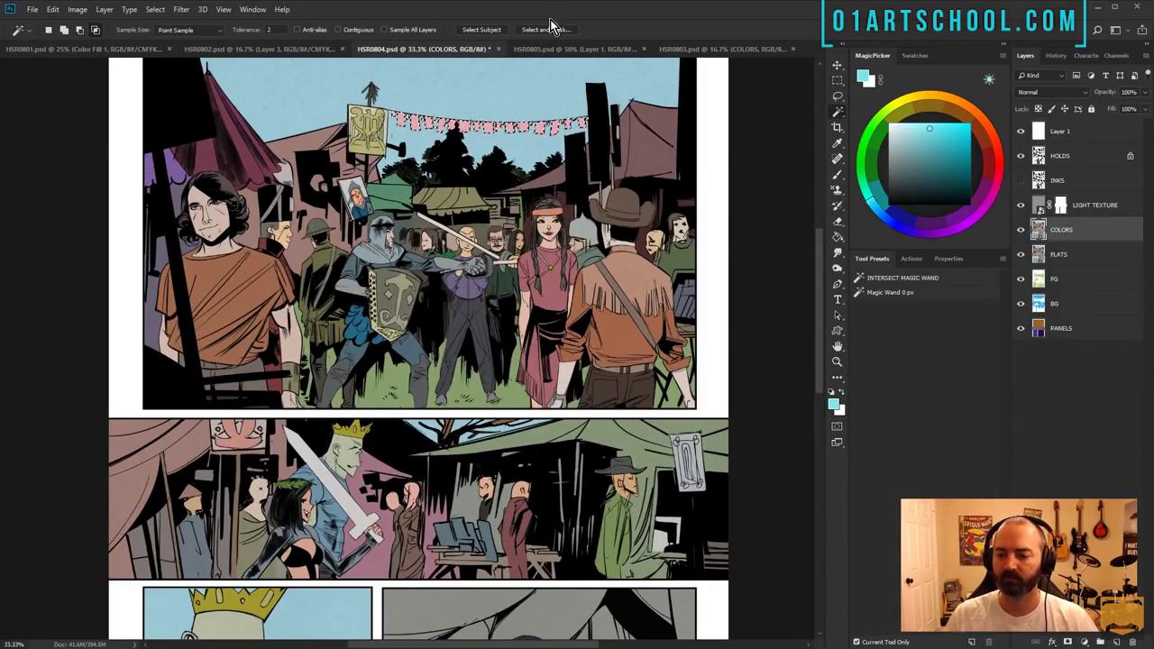
- Recolor the large maroon tent and the pink bunting to olive and pale yellow using Hue/Saturation on COLORS
{"action": "key", "text": "ctrl+u"}
{"action": "mouse_move", "coordinate": [766, 212]}
{"action": "left_mouse_down"}
{"action": "mouse_move", "coordinate": [802, 217]}
{"action": "mouse_move", "coordinate": [777, 215]}
{"action": "mouse_move", "coordinate": [797, 244]}
{"action": "left_mouse_up"}
{"action": "left_click", "coordinate": [902, 153]}
- Select the headband woman's pink dress in the first panel and shift it to a muted brown with Hue/Saturation
{"action": "key", "text": "l"}
{"action": "key", "text": "w"}
{"action": "left_click", "coordinate": [550, 296]}
{"action": "key", "text": "l"}
{"action": "key", "text": "w"}
{"action": "key", "text": "ctrl+u"}
{"action": "left_click", "coordinate": [902, 152]}
- Lighten the fringed yoke of the cowboy's jacket to a cream color with Hue/Saturation
{"action": "left_click", "coordinate": [566, 374]}
{"action": "key", "text": "ctrl+u"}
{"action": "left_click_drag", "start_coordinate": [765, 274], "coordinate": [793, 274]}
{"action": "left_click", "coordinate": [902, 153]}
{"action": "key", "text": "l"}
{"action": "key", "text": "w"}
{"action": "key", "text": "ctrl+u"}
{"action": "left_click", "coordinate": [903, 153]}
- Select the cowboy's brown trousers and recolor them denim blue with Hue/Saturation
{"action": "key", "text": "l"}
{"action": "key", "text": "w"}
{"action": "left_click", "coordinate": [637, 376]}
{"action": "key", "text": "ctrl+u"}
{"action": "left_click_drag", "start_coordinate": [766, 214], "coordinate": [803, 215]}
{"action": "left_click_drag", "start_coordinate": [765, 274], "coordinate": [782, 245]}
{"action": "left_click_drag", "start_coordinate": [803, 213], "coordinate": [825, 214]}
{"action": "left_click_drag", "start_coordinate": [783, 275], "coordinate": [789, 274]}
{"action": "left_click_drag", "start_coordinate": [783, 244], "coordinate": [801, 214]}
{"action": "key", "text": "Return"}
{"action": "key", "text": "ctrl+u"}
{"action": "left_click", "coordinate": [888, 155]}
- Select the dusty pink tents across the top two panels and recolor them brown with Hue +19, Saturation +31, Lightness -6
{"action": "left_click", "coordinate": [677, 133]}
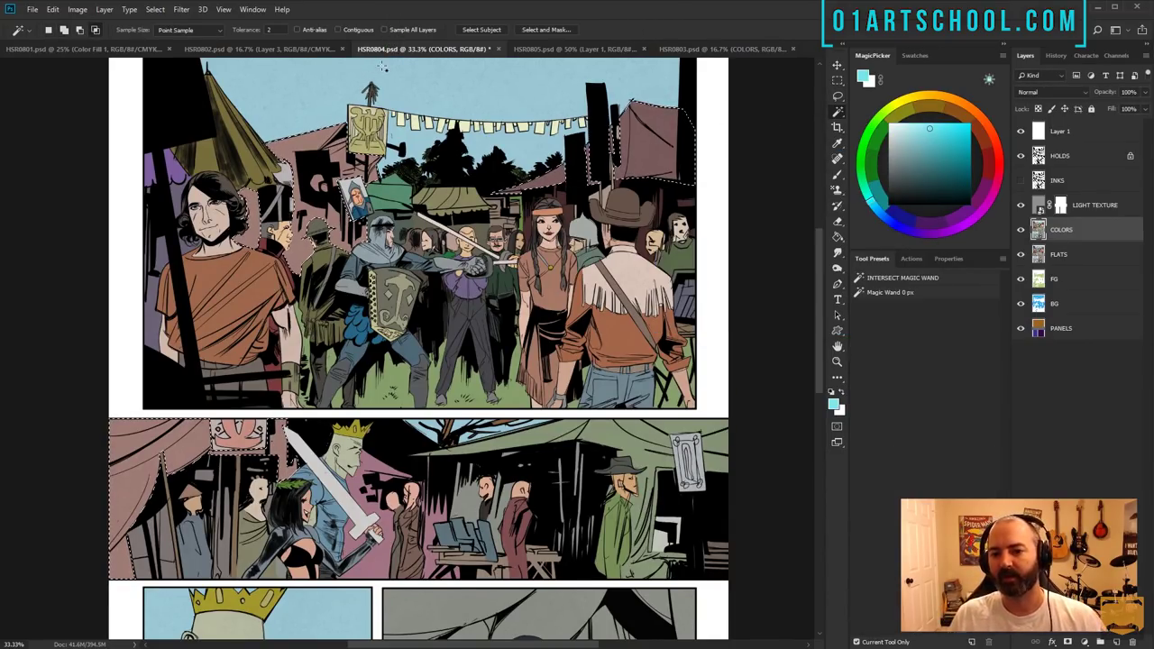
{"action": "key", "text": "ctrl+h"}
{"action": "key", "text": "ctrl+u"}
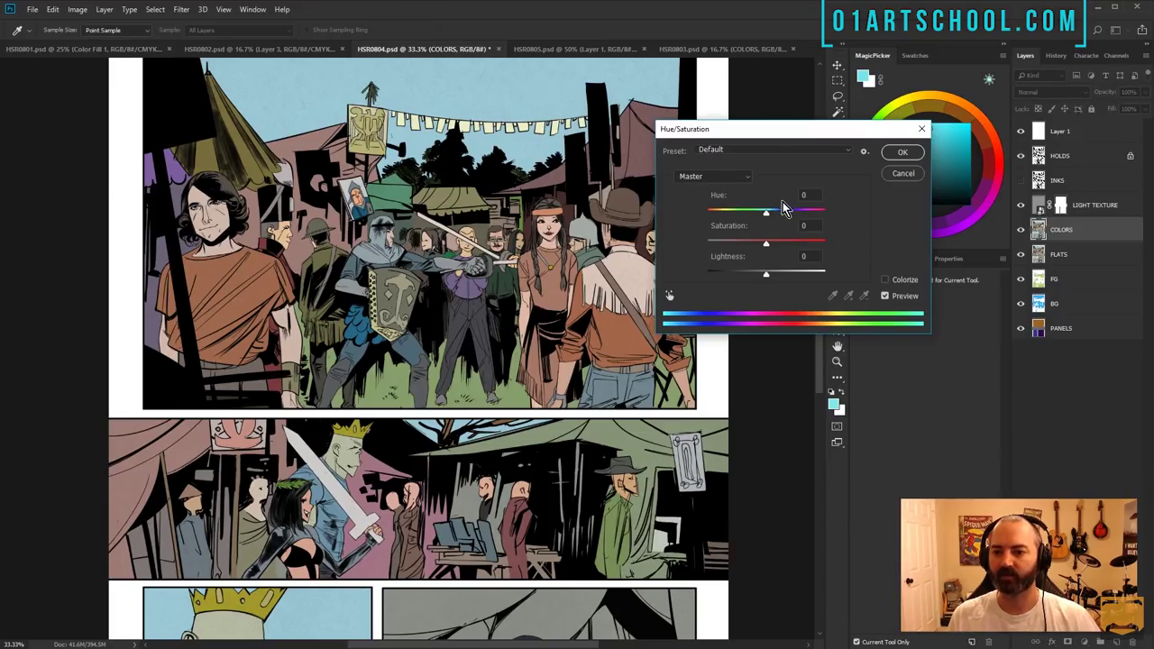
{"action": "mouse_move", "coordinate": [767, 213]}
{"action": "left_mouse_down"}
{"action": "mouse_move", "coordinate": [819, 215]}
{"action": "mouse_move", "coordinate": [792, 219]}
{"action": "mouse_move", "coordinate": [762, 274]}
{"action": "mouse_move", "coordinate": [716, 212]}
{"action": "mouse_move", "coordinate": [783, 210]}
{"action": "mouse_move", "coordinate": [763, 211]}
{"action": "mouse_move", "coordinate": [784, 240]}
{"action": "mouse_move", "coordinate": [776, 213]}
{"action": "left_mouse_up"}
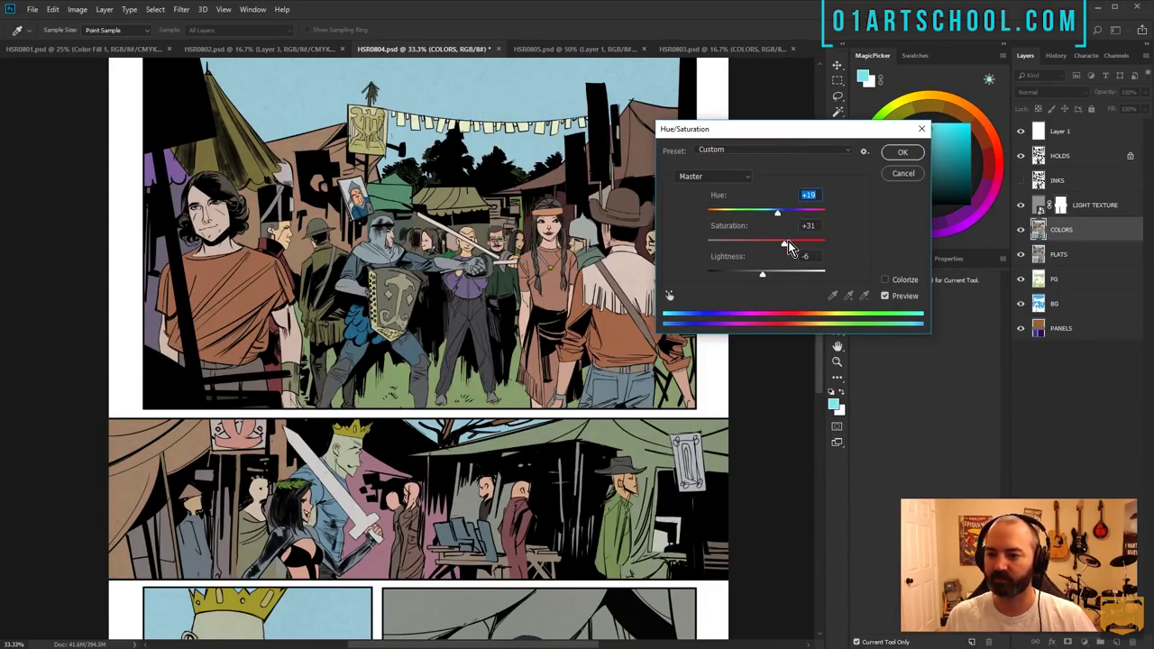
{"action": "key", "text": "Return"}
- Mute the purple cloth behind the long-haired man with Hue +47 and Saturation -59
{"action": "key", "text": "w"}
{"action": "left_click", "coordinate": [170, 160]}
{"action": "key", "text": "ctrl+u"}
{"action": "left_click_drag", "start_coordinate": [766, 244], "coordinate": [732, 244]}
{"action": "left_click_drag", "start_coordinate": [767, 212], "coordinate": [797, 205]}
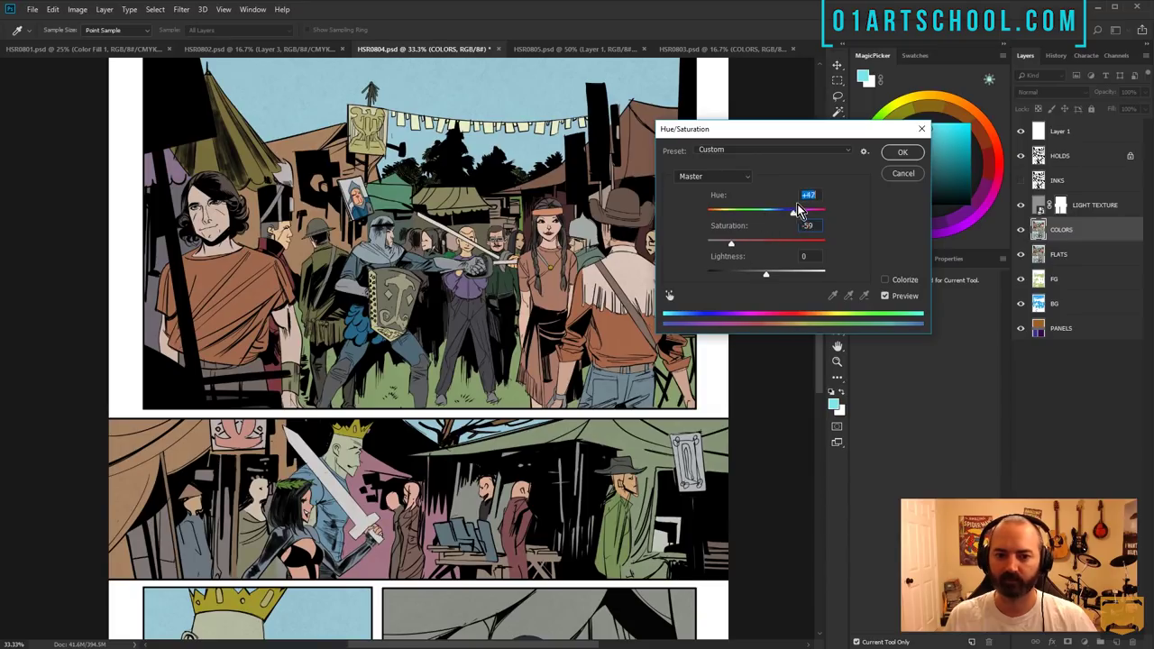
{"action": "key", "text": "Return"}
- Soften the knight's blue scale armor with Saturation -54 and Lightness +44
{"action": "key", "text": "l"}
{"action": "key", "text": "w"}
{"action": "left_click", "coordinate": [362, 323]}
{"action": "key", "text": "ctrl+u"}
{"action": "left_click_drag", "start_coordinate": [767, 244], "coordinate": [735, 244]}
{"action": "left_click_drag", "start_coordinate": [766, 273], "coordinate": [792, 273]}
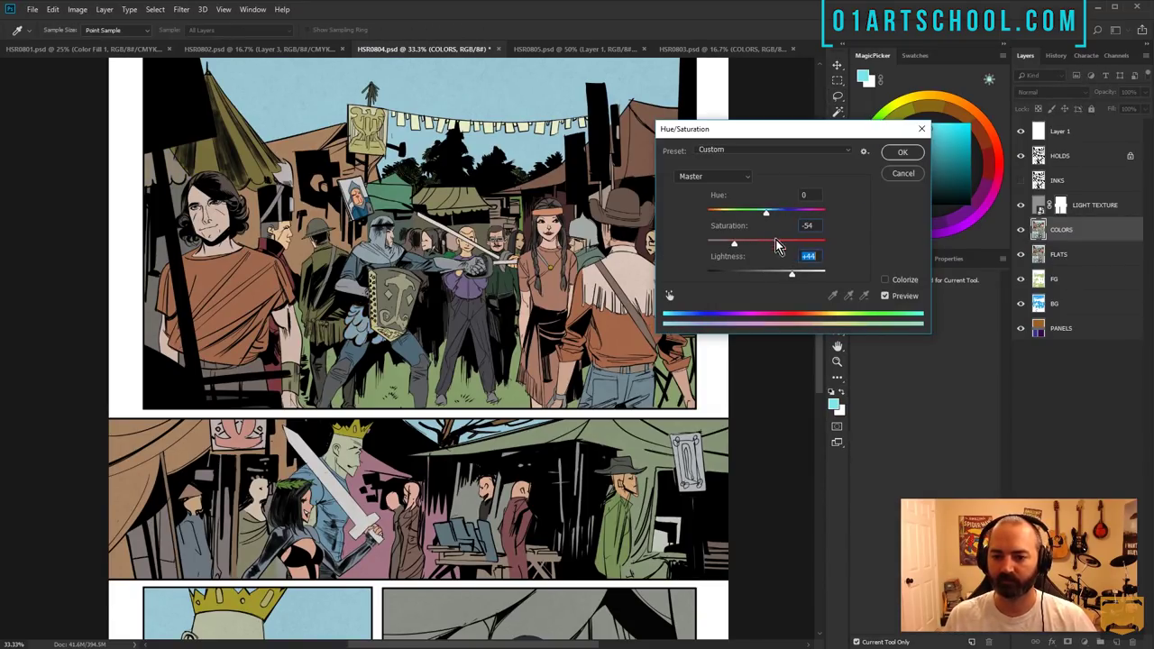
{"action": "key", "text": "Escape"}
- Select the background figures and furniture around the headband woman and cowboy in the first panel with the Magic Wand
{"action": "key", "text": "w"}
{"action": "key", "text": "ctrl+plus"}
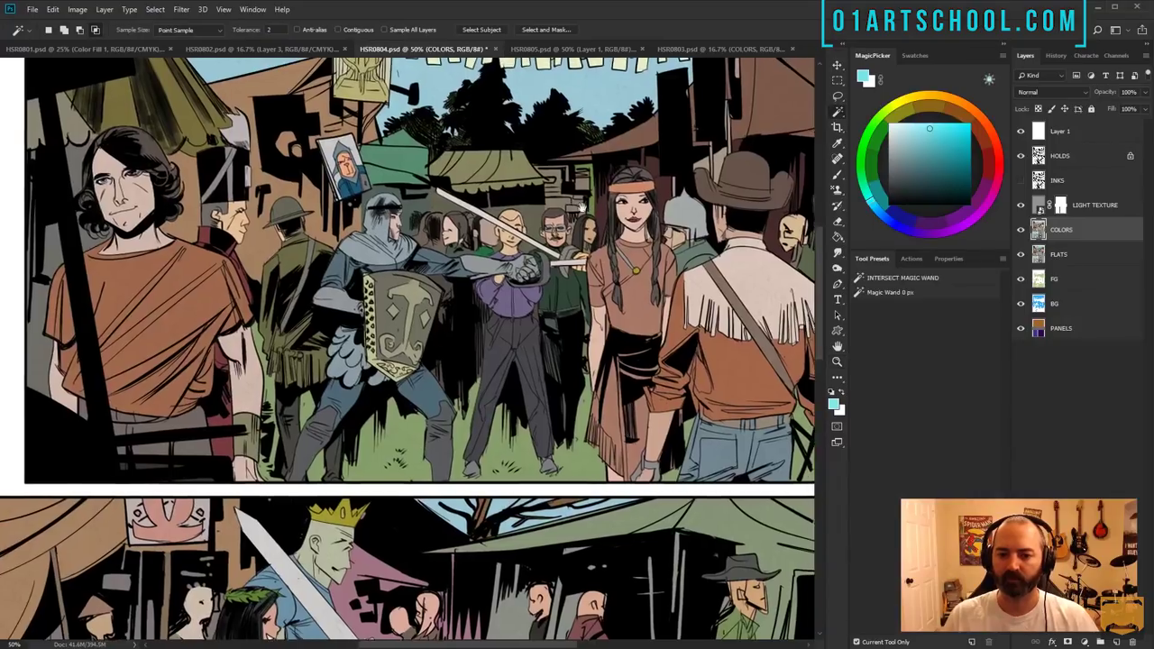
{"action": "left_click_drag", "start_coordinate": [584, 199], "coordinate": [492, 233]}
{"action": "key", "text": "z"}
{"action": "left_click", "coordinate": [521, 294]}
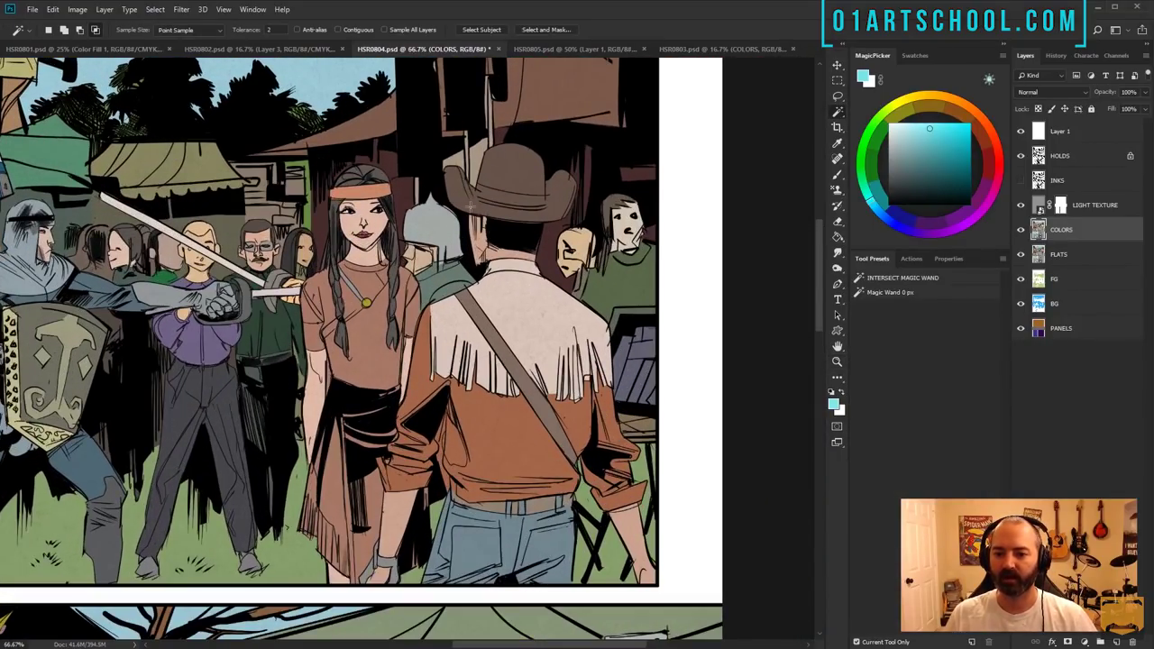
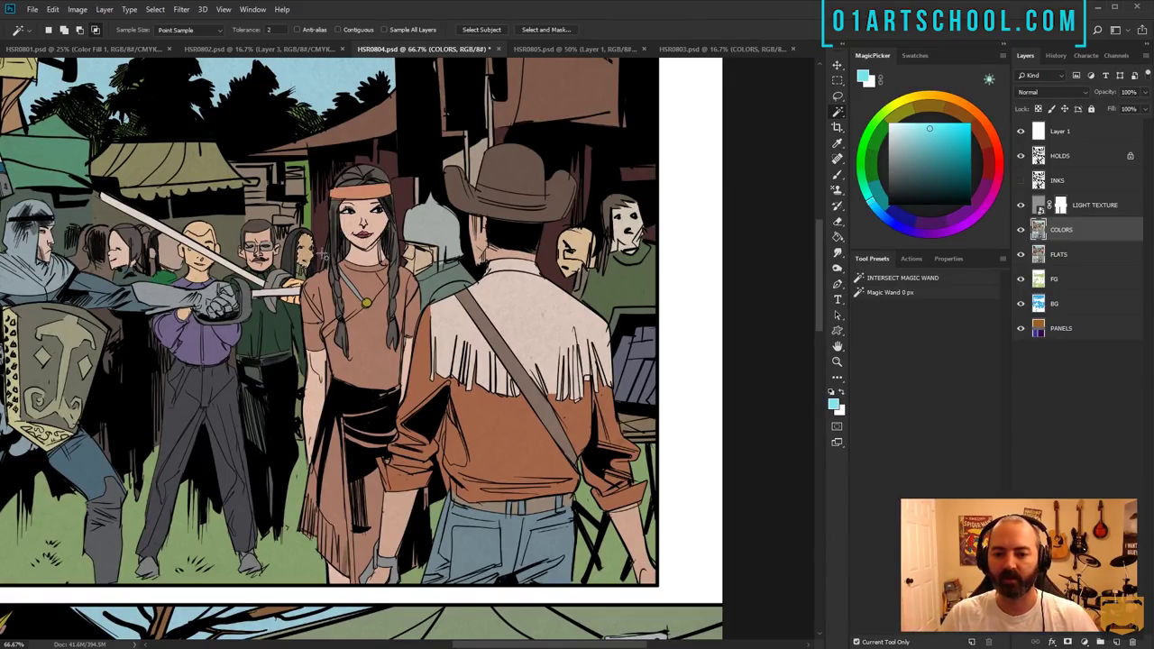
{"action": "left_click", "coordinate": [305, 268], "text": "shift"}
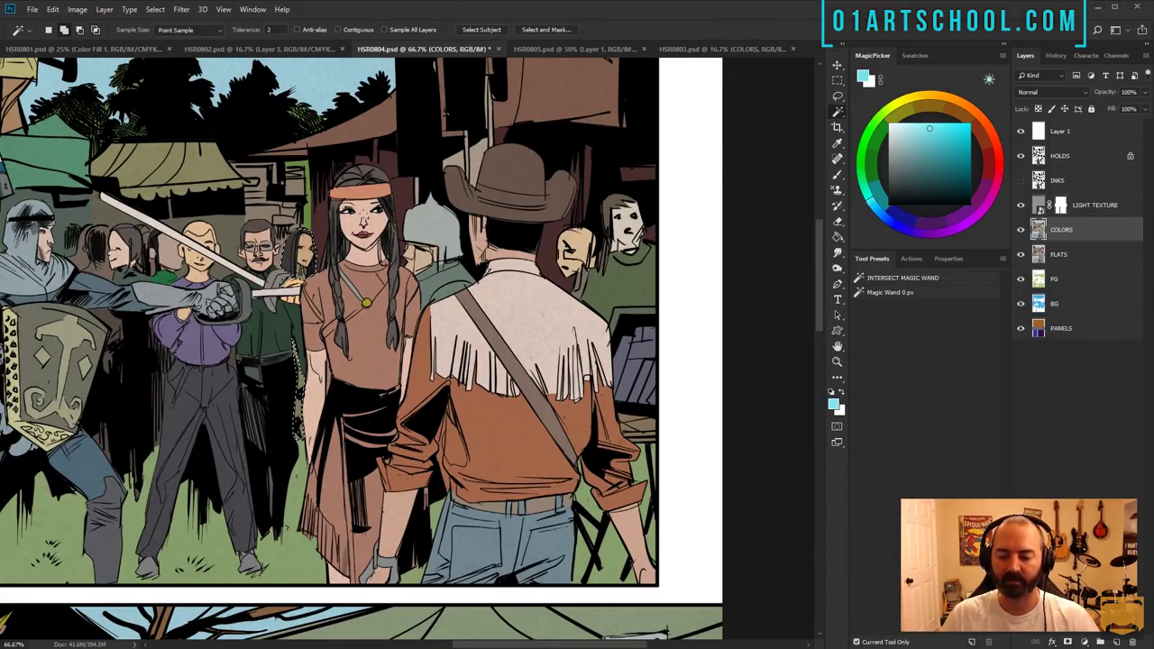
{"action": "left_click", "coordinate": [446, 257], "text": "shift"}
{"action": "left_click", "coordinate": [446, 274], "text": "shift"}
{"action": "left_click", "coordinate": [442, 260], "text": "shift"}
{"action": "left_click", "coordinate": [579, 238], "text": "shift"}
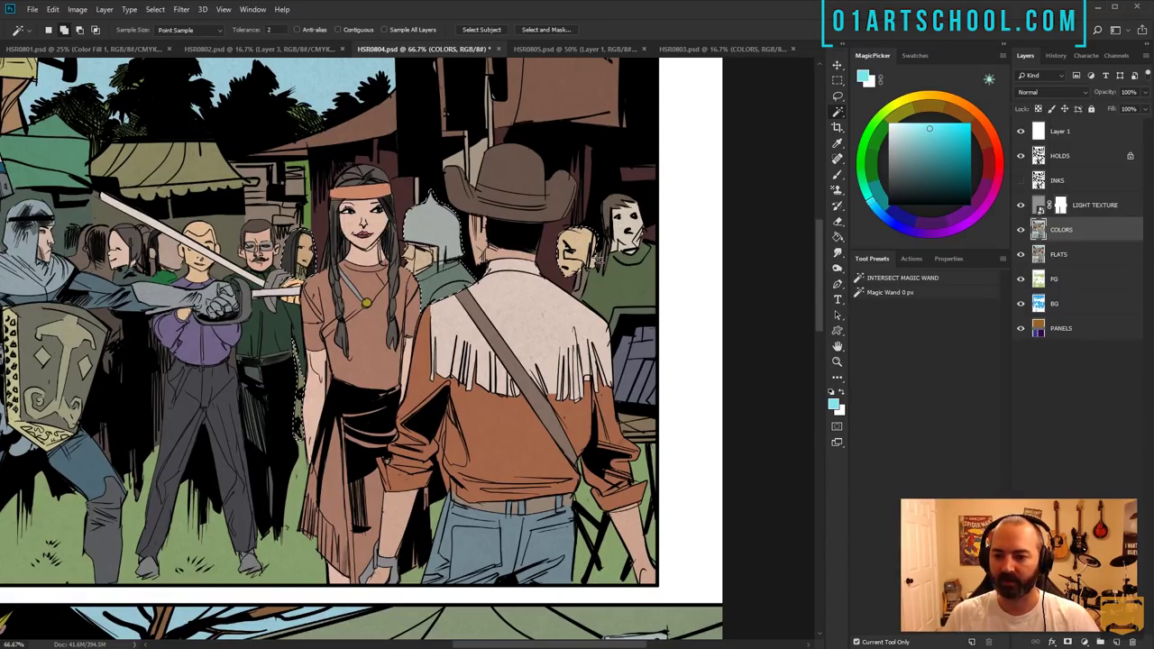
{"action": "left_click", "coordinate": [619, 281], "text": "shift"}
{"action": "left_click", "coordinate": [628, 230], "text": "shift"}
{"action": "left_click", "coordinate": [618, 211], "text": "shift"}
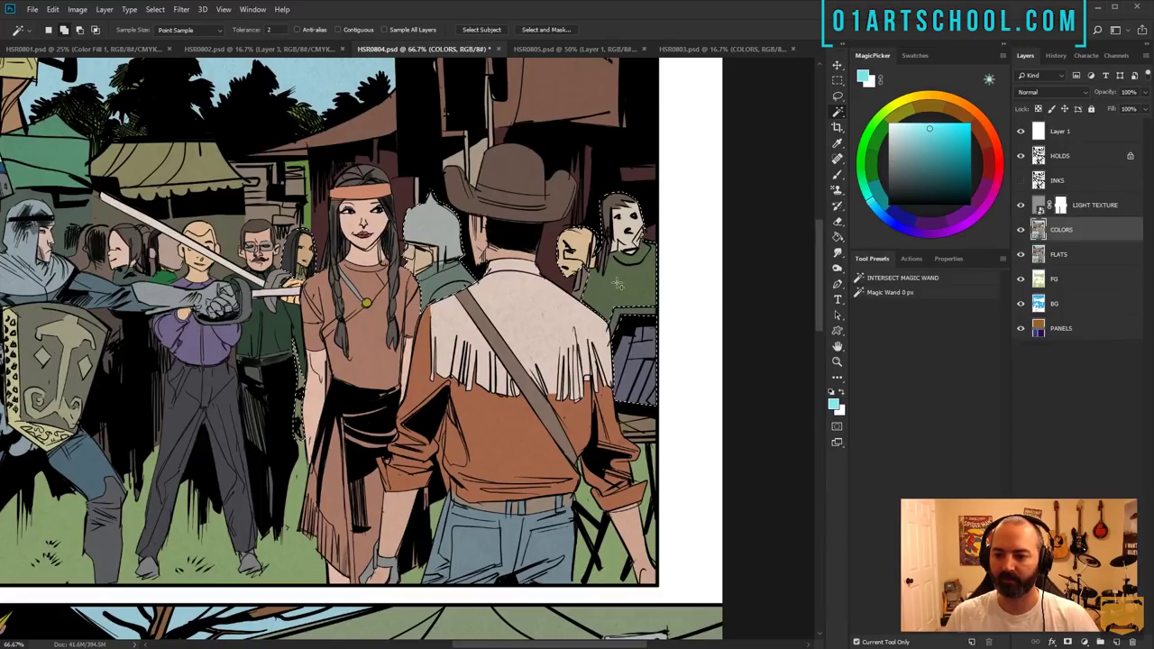
- Add the onlookers behind the sword fight and the man in the tall hat to the crowd selection
{"action": "left_click_drag", "start_coordinate": [281, 257], "coordinate": [532, 223]}
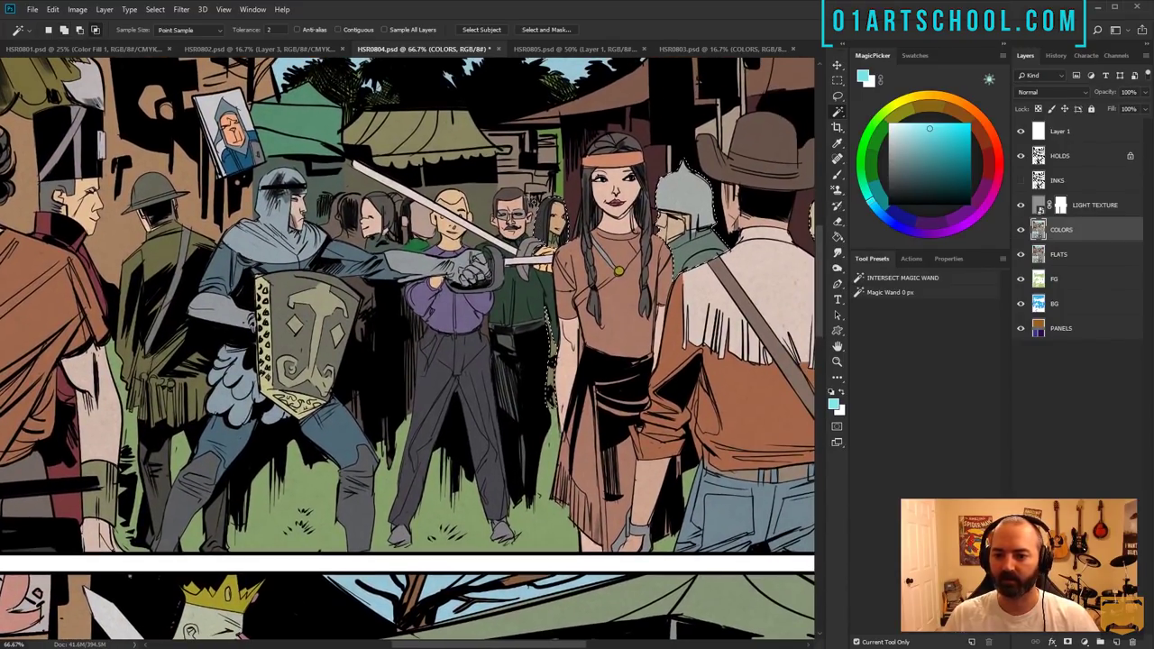
{"action": "left_click", "coordinate": [521, 220]}
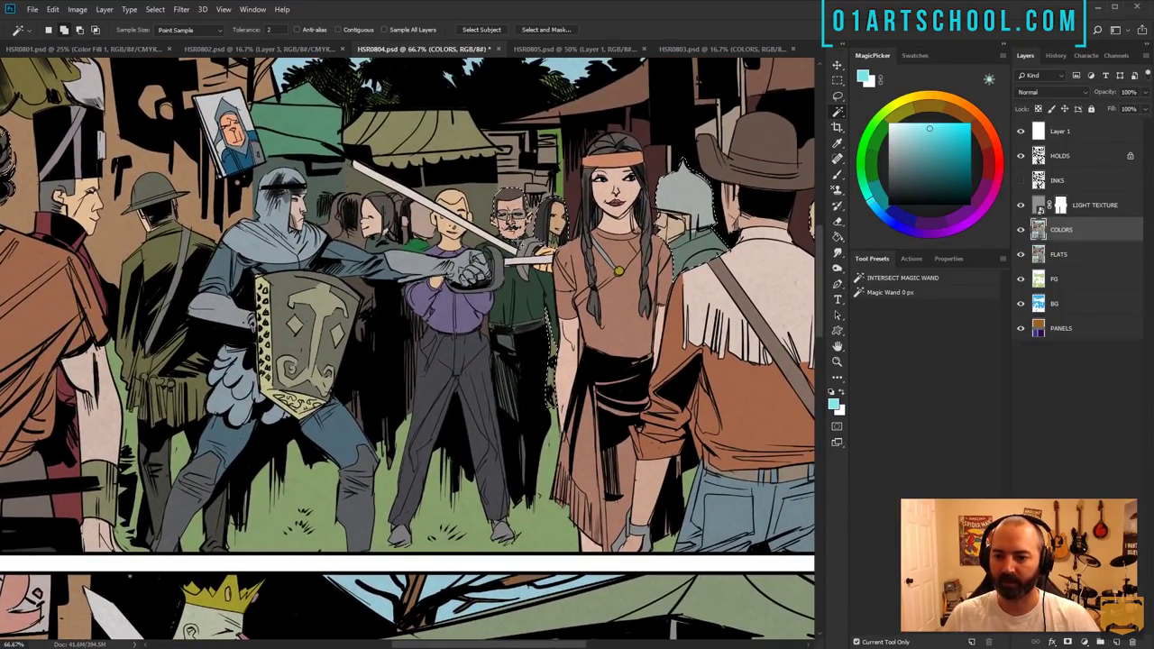
{"action": "left_click", "coordinate": [532, 298]}
{"action": "left_click", "coordinate": [532, 341]}
{"action": "left_click", "coordinate": [408, 246], "text": "shift"}
{"action": "left_click", "coordinate": [372, 223], "text": "shift"}
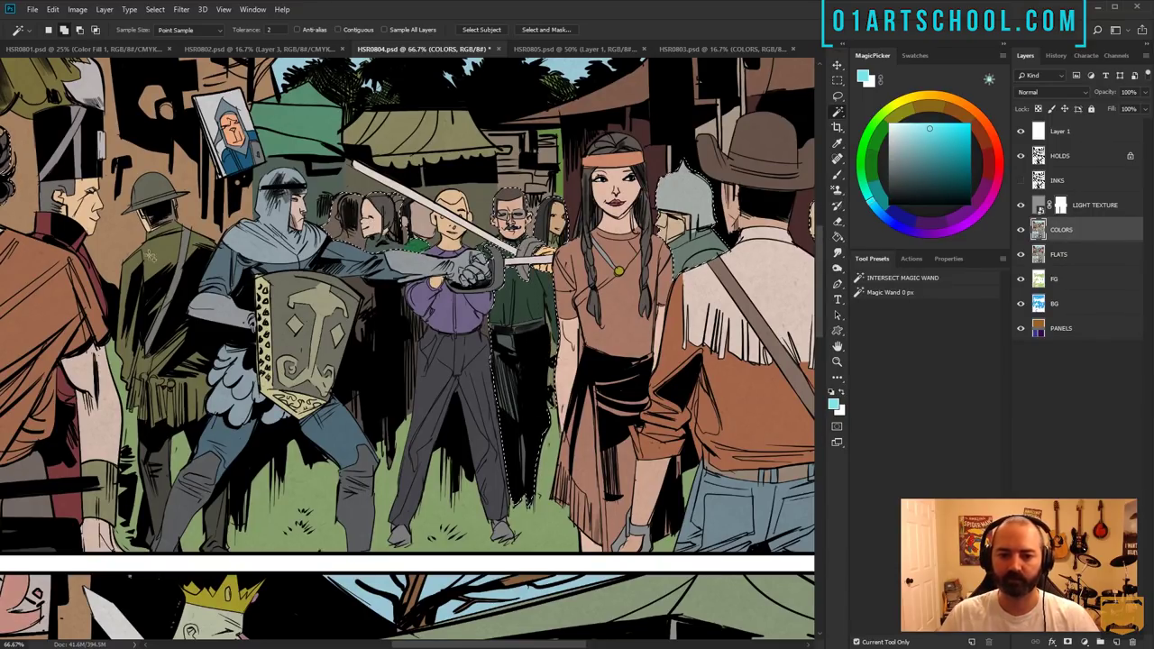
{"action": "left_click", "coordinate": [68, 244], "text": "shift"}
- Remove the gray cloth area around the long-haired man from the crowd selection with the Lasso
{"action": "key", "text": "z"}
{"action": "left_click", "coordinate": [541, 317], "text": "alt"}
{"action": "left_click_drag", "start_coordinate": [163, 183], "coordinate": [281, 213]}
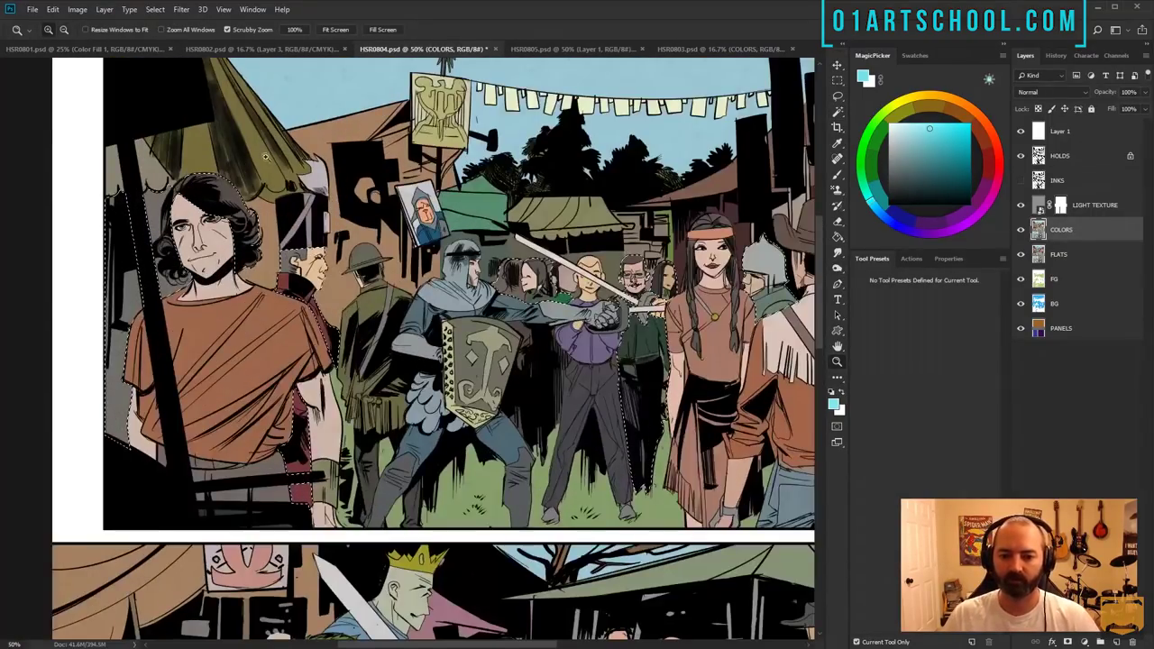
{"action": "left_click", "coordinate": [260, 237]}
{"action": "key", "text": "l"}
{"action": "mouse_move", "coordinate": [238, 153]}
{"action": "left_mouse_down"}
{"action": "mouse_move", "coordinate": [271, 311]}
{"action": "mouse_move", "coordinate": [45, 139]}
{"action": "left_mouse_up"}
{"action": "left_click_drag", "start_coordinate": [379, 397], "coordinate": [343, 232]}
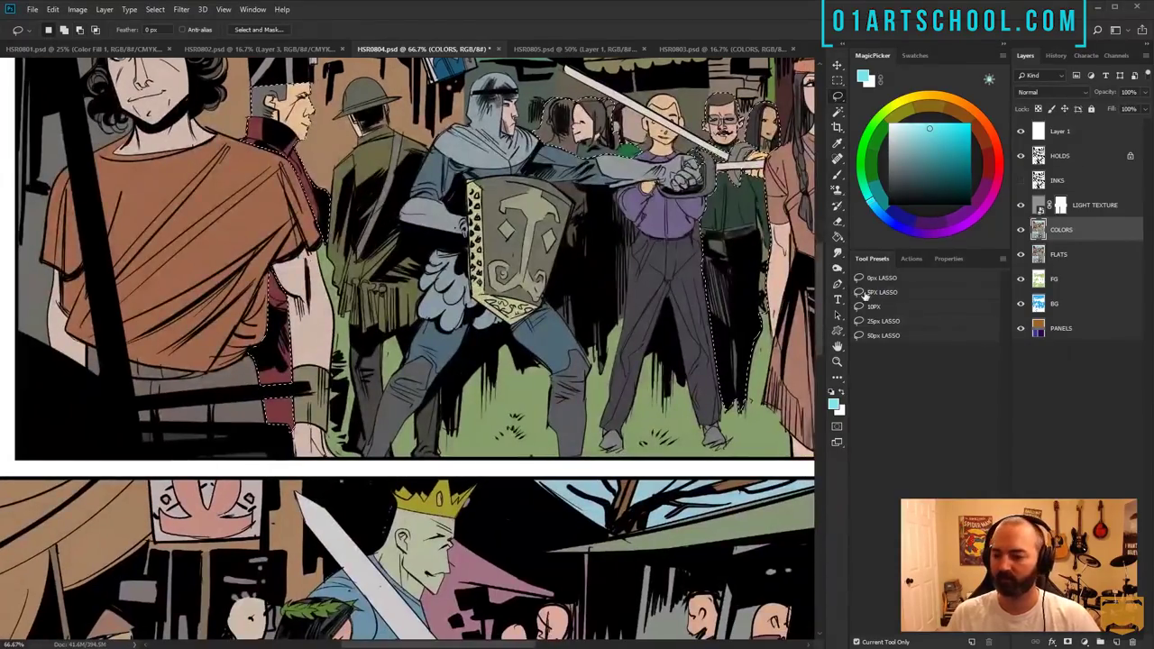
- Check the coverage of the crowd selection in Quick Mask mode
{"action": "key", "text": "z"}
{"action": "left_click", "coordinate": [541, 195], "text": "alt"}
{"action": "key", "text": "q"}
{"action": "left_click_drag", "start_coordinate": [541, 195], "coordinate": [451, 139]}
{"action": "key", "text": "w"}
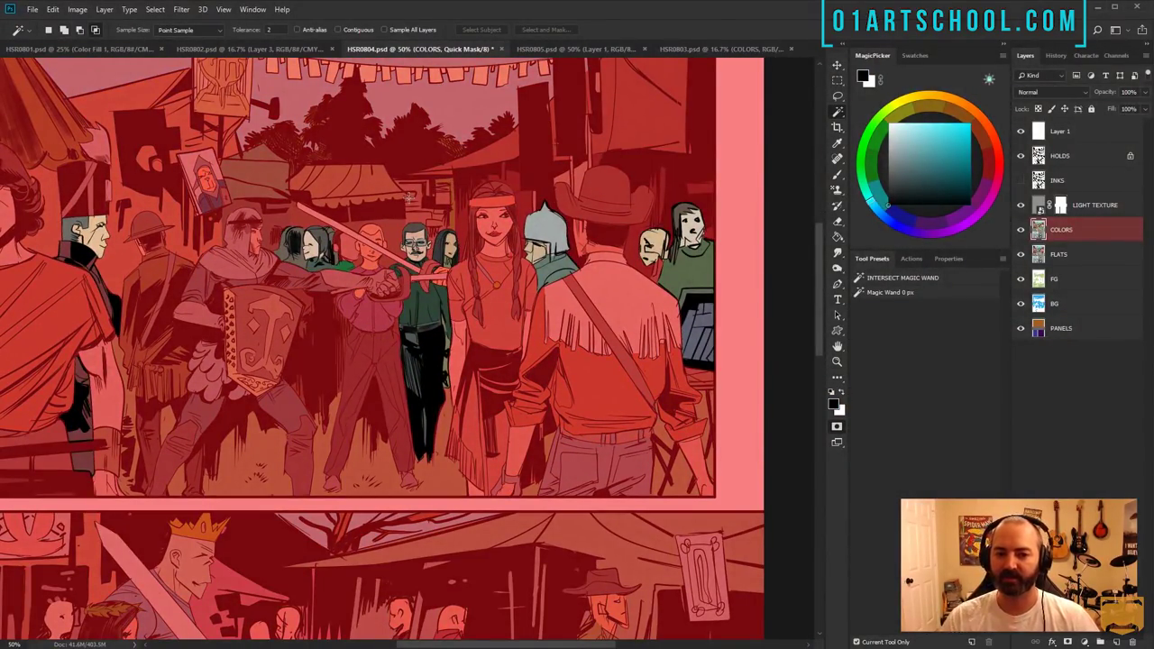
{"action": "key", "text": "q"}
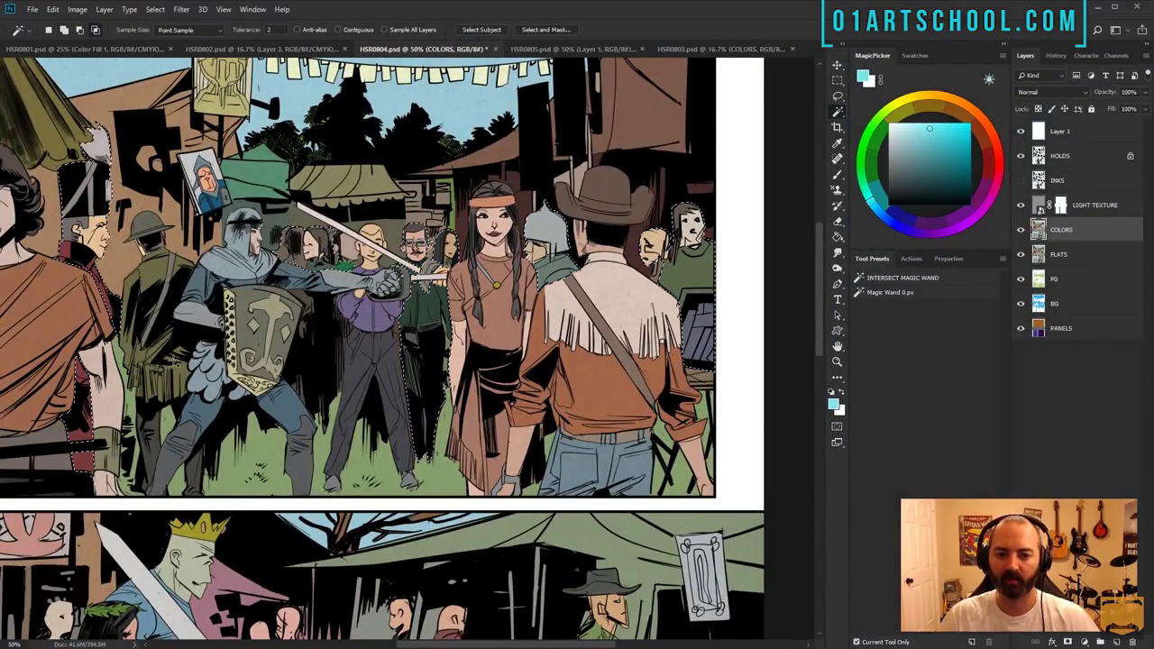
{"action": "key", "text": "q"}
{"action": "key", "text": "q"}
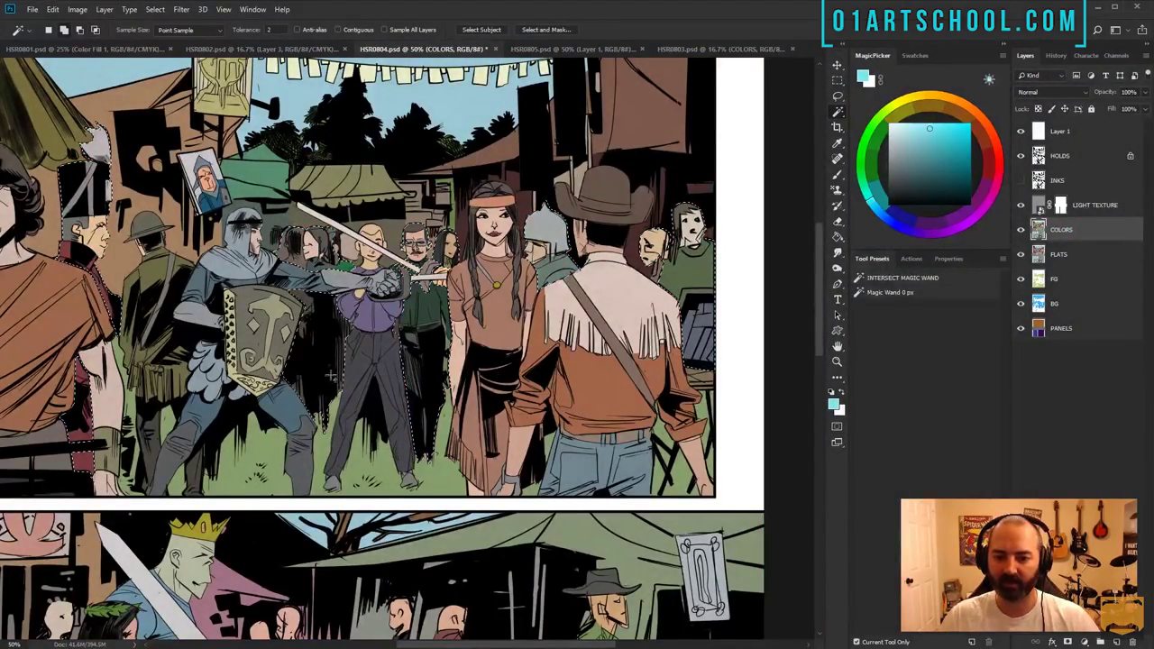
{"action": "key", "text": "q"}
{"action": "key", "text": "q"}
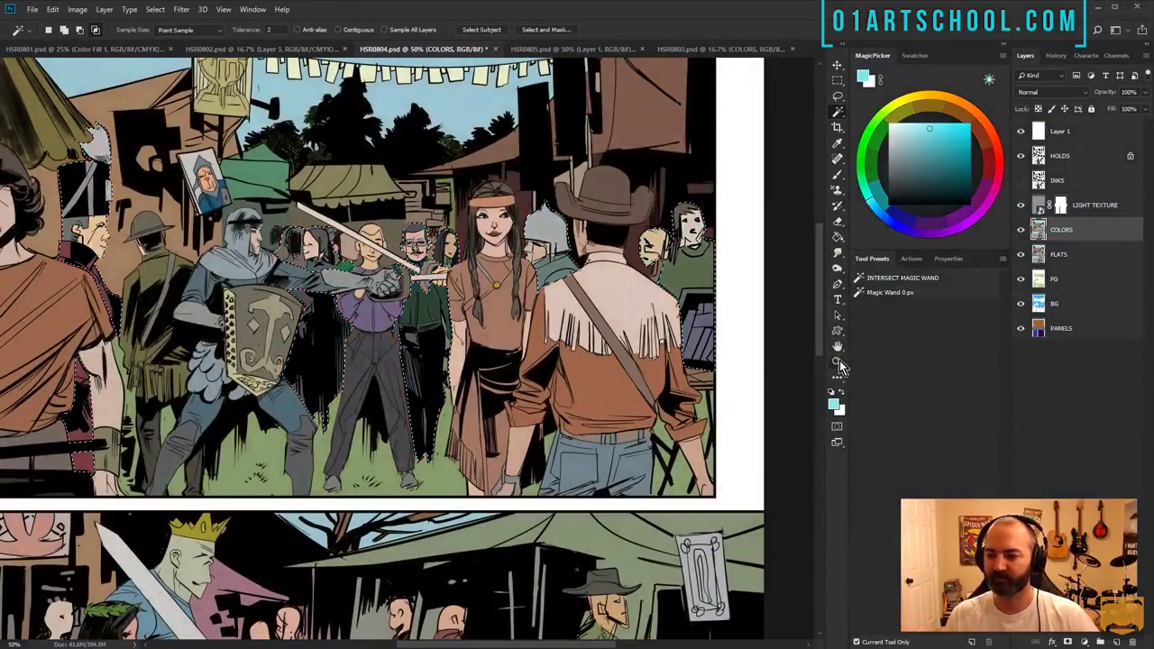
- Create a new layer above COLORS, sample the brown tent, lighten that color and fill the selected crowd with it
{"action": "key", "text": "z"}
{"action": "left_click", "coordinate": [557, 182], "text": "alt"}
{"action": "key", "text": "l"}
{"action": "mouse_move", "coordinate": [523, 361]}
{"action": "left_mouse_down"}
{"action": "mouse_move", "coordinate": [543, 221]}
{"action": "mouse_move", "coordinate": [526, 516]}
{"action": "left_mouse_up"}
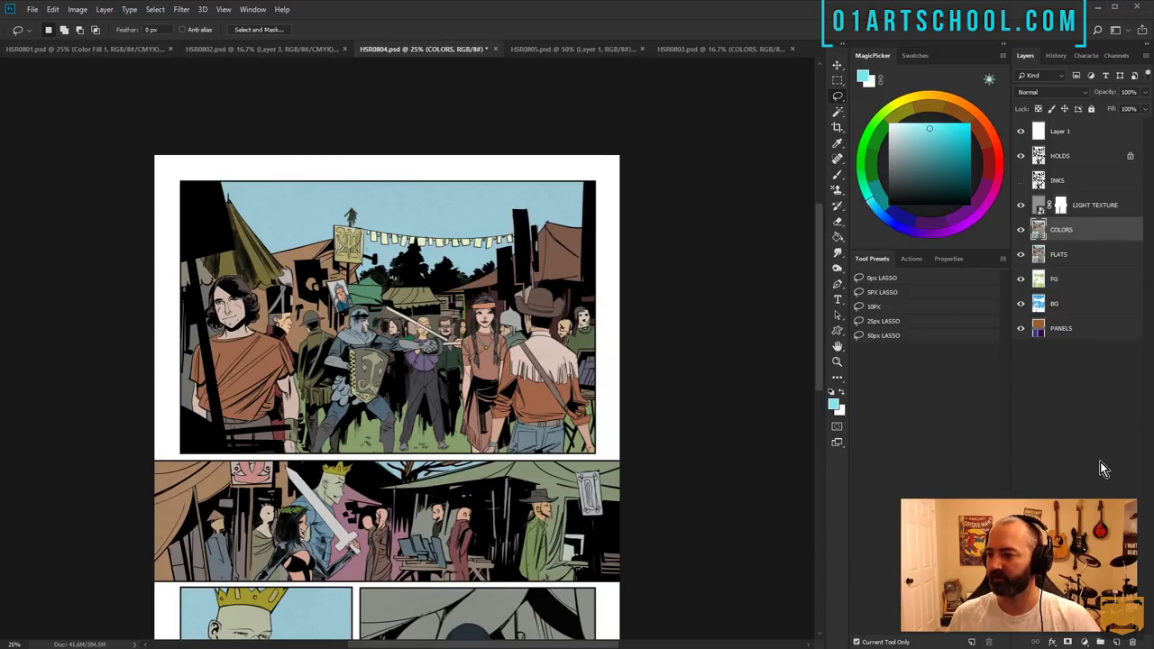
{"action": "left_click", "coordinate": [1116, 641]}
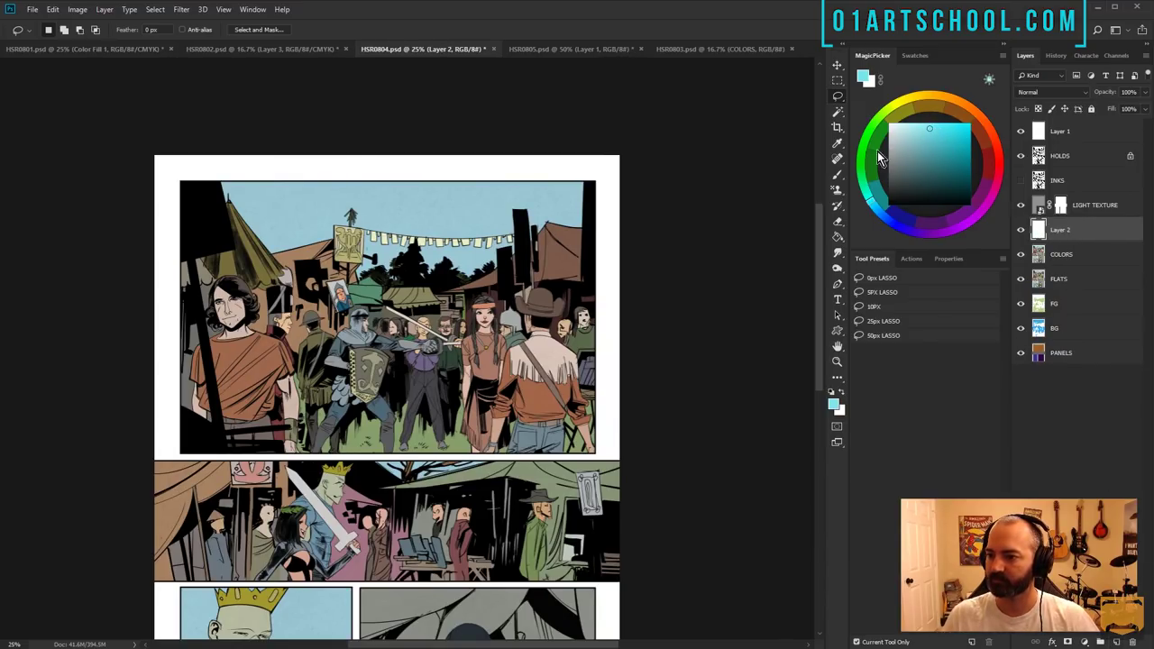
{"action": "key", "text": "b"}
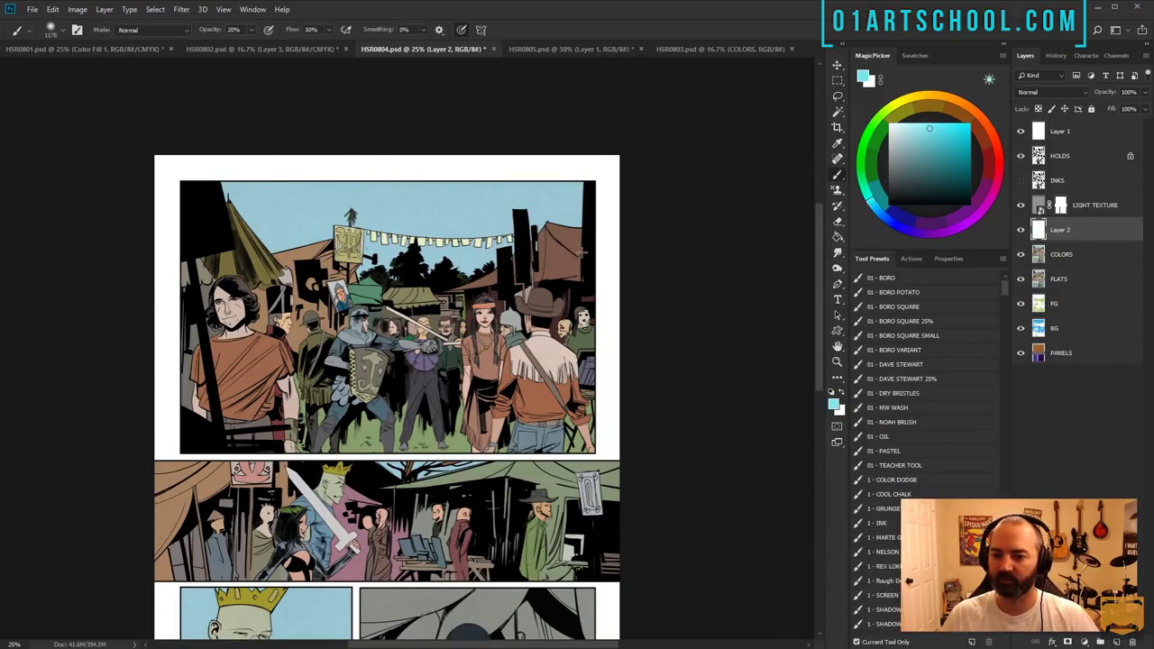
{"action": "left_click", "coordinate": [559, 259], "text": "alt"}
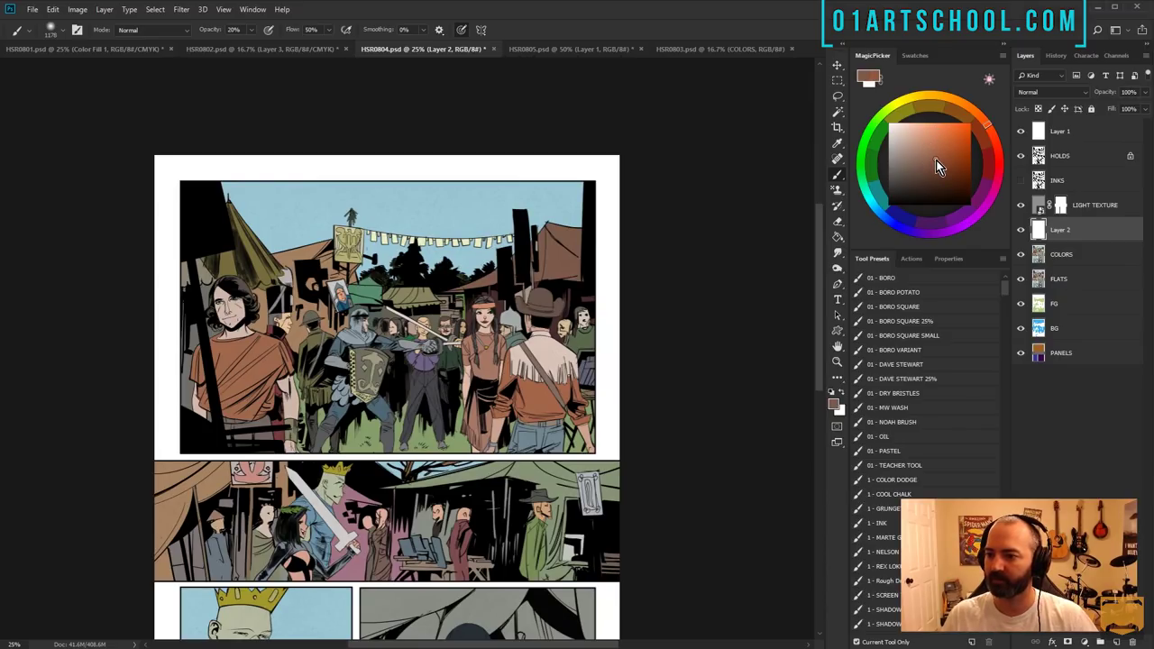
{"action": "key", "text": "g"}
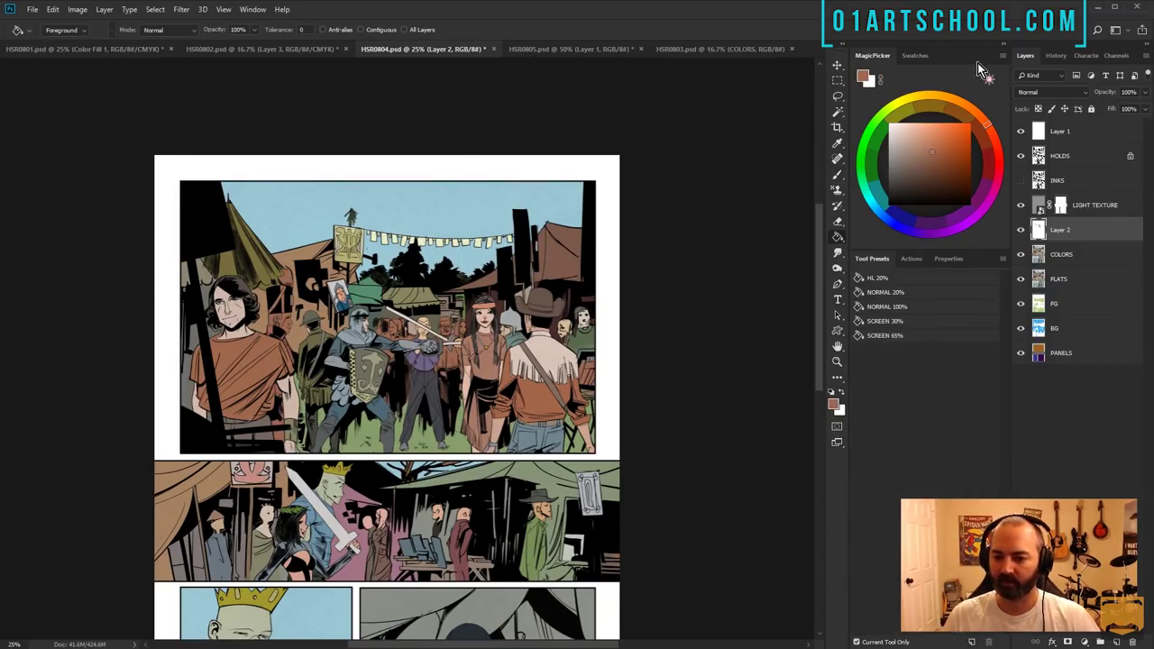
- Undo the crowd fill, exclude the man in the tall hat from the selection with the Lasso, and check it in Quick Mask
{"action": "key", "text": "l"}
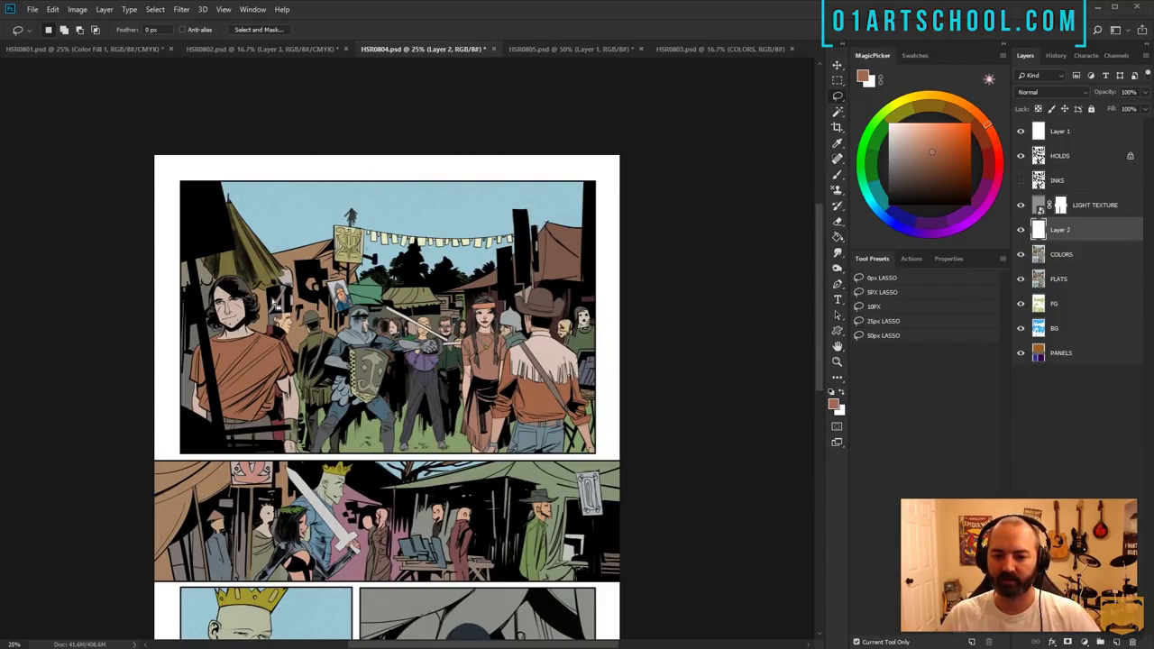
{"action": "left_click_drag", "start_coordinate": [275, 303], "coordinate": [315, 311]}
{"action": "left_click_drag", "start_coordinate": [317, 419], "coordinate": [236, 261]}
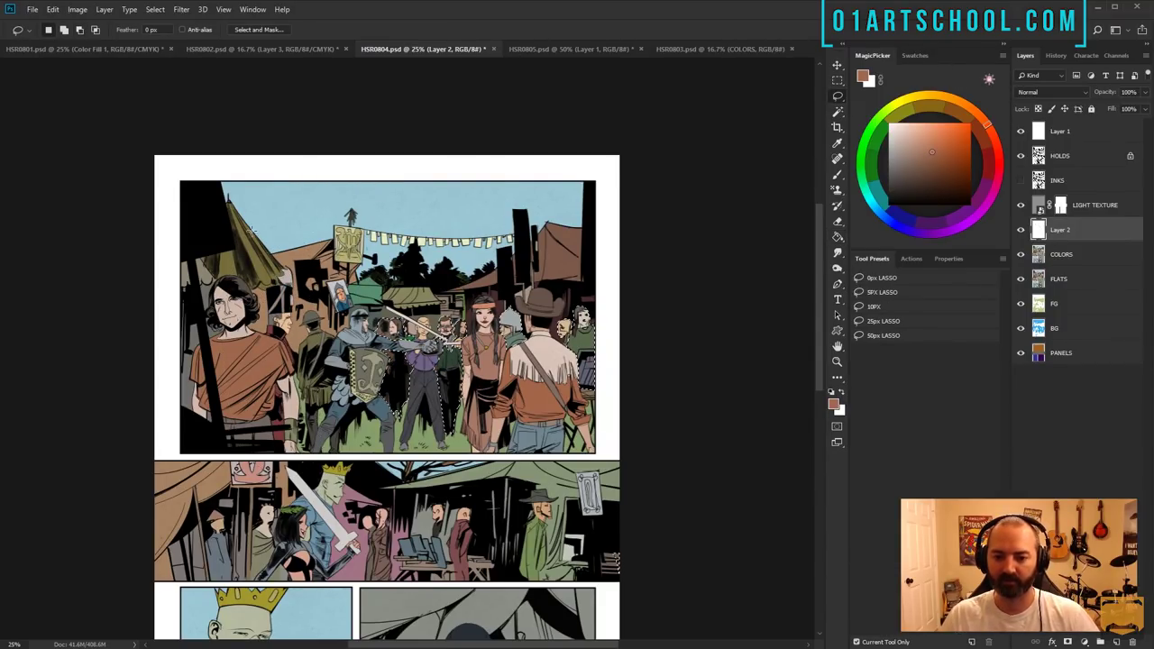
{"action": "key", "text": "q"}
{"action": "key", "text": "q"}
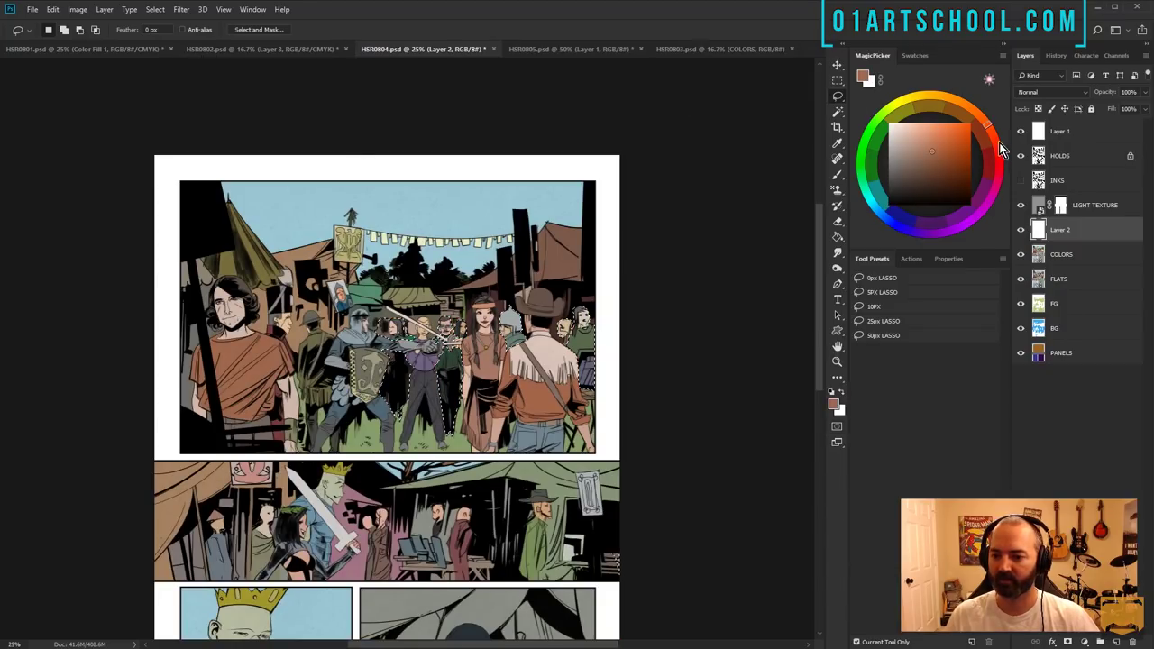
- Fill the selected crowd with the reddish brown on another new layer and lower that layer's opacity to 68%
{"action": "key", "text": "g"}
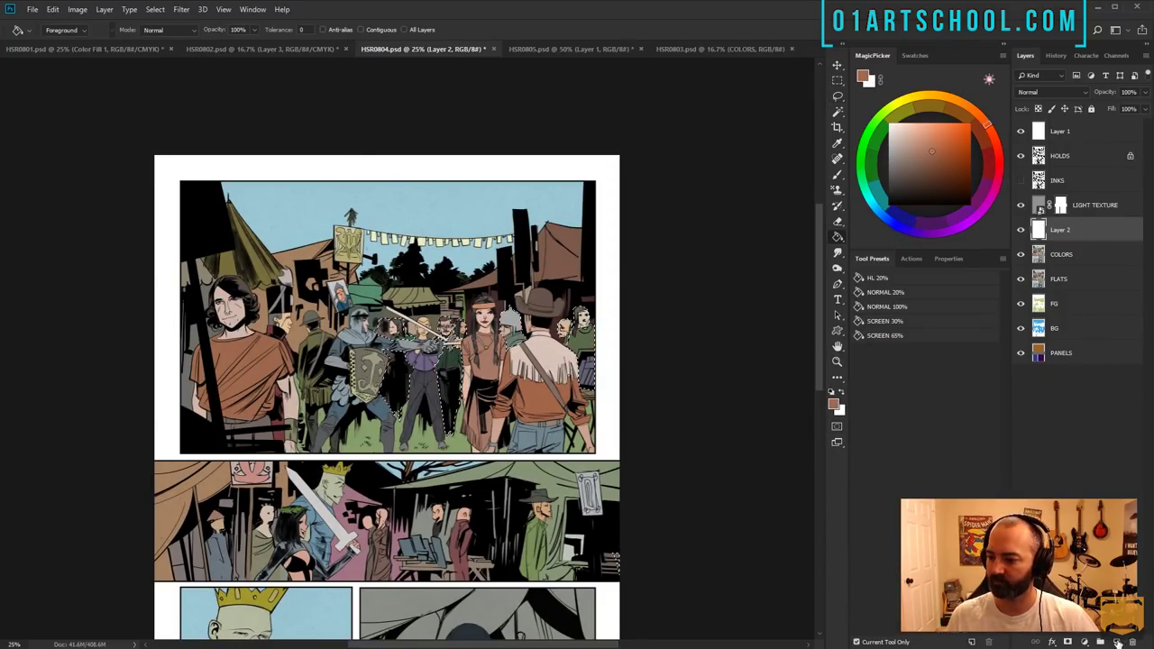
{"action": "key", "text": "ctrl+shift+alt+n"}
{"action": "scroll", "coordinate": [487, 388], "scroll_direction": "up", "scroll_amount": 1}
{"action": "left_click_drag", "start_coordinate": [502, 334], "coordinate": [506, 251]}
{"action": "left_click", "coordinate": [1145, 93]}
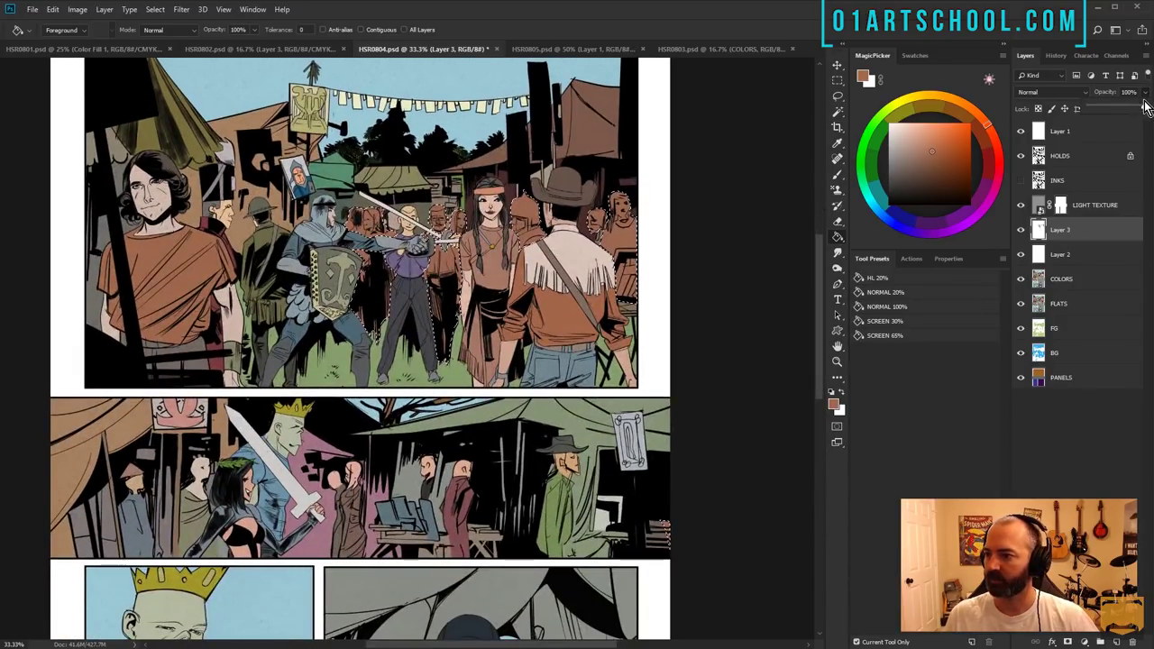
{"action": "left_click_drag", "start_coordinate": [1145, 108], "coordinate": [1127, 114]}
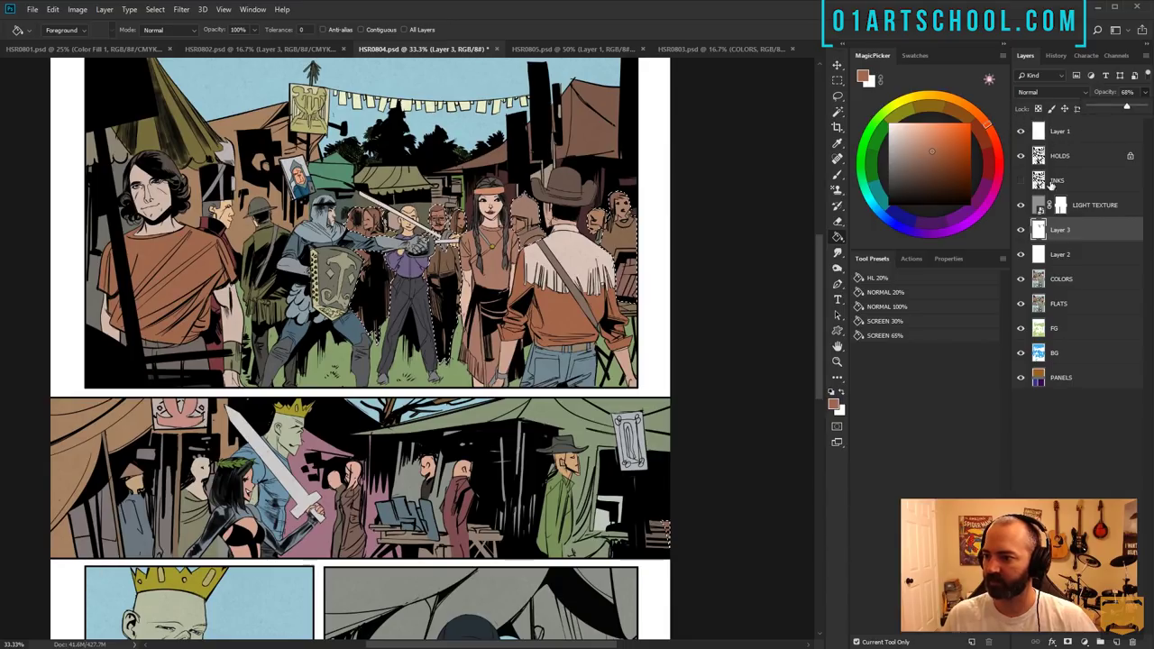
- Shift the crowd overlay's hue to an olive brown with Hue/Saturation and deselect
{"action": "key", "text": "ctrl+u"}
{"action": "left_click_drag", "start_coordinate": [765, 209], "coordinate": [781, 242]}
{"action": "left_click", "coordinate": [902, 152]}
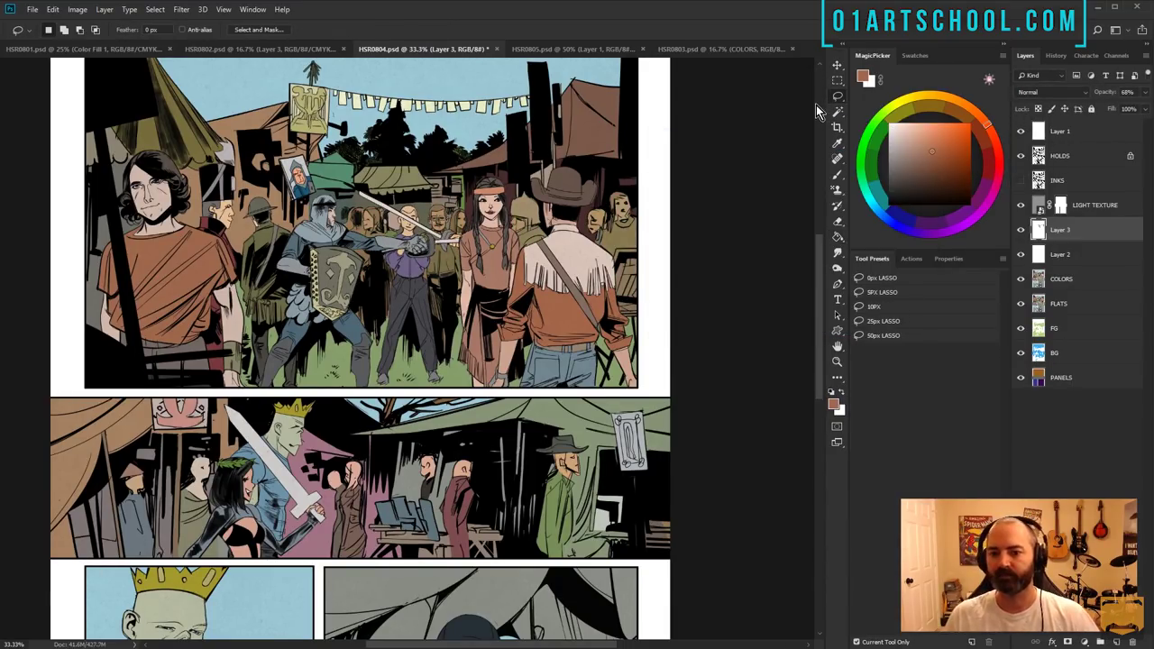
{"action": "key", "text": "w"}
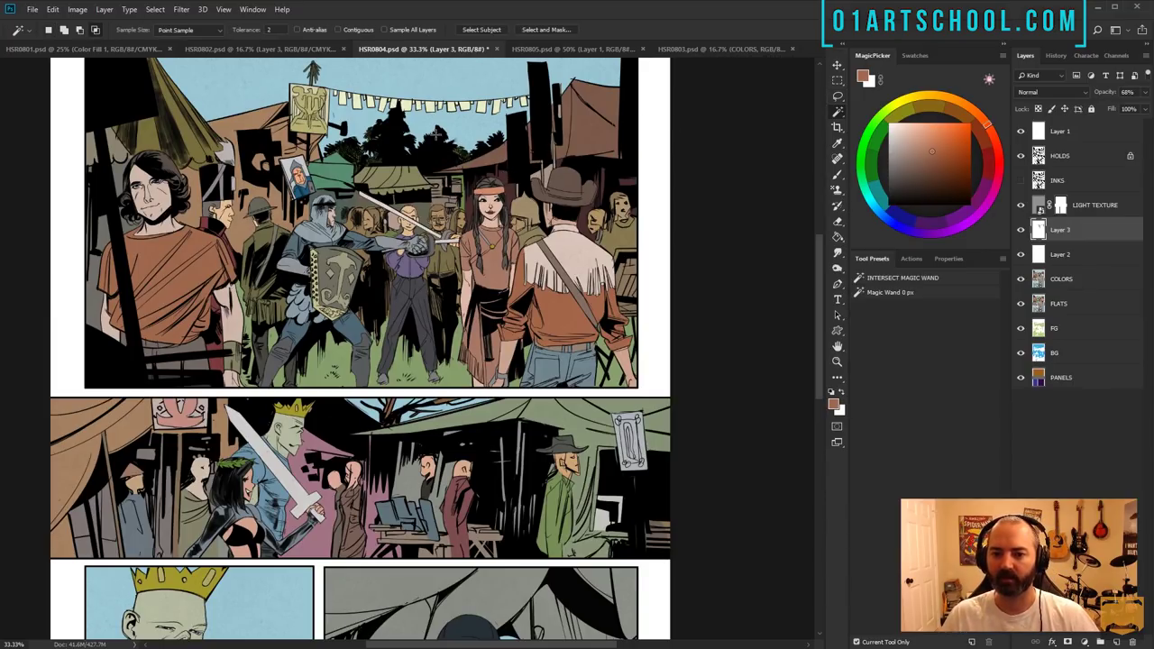
{"action": "left_click", "coordinate": [608, 148]}
{"action": "key", "text": "l"}
{"action": "key", "text": "ctrl+d"}
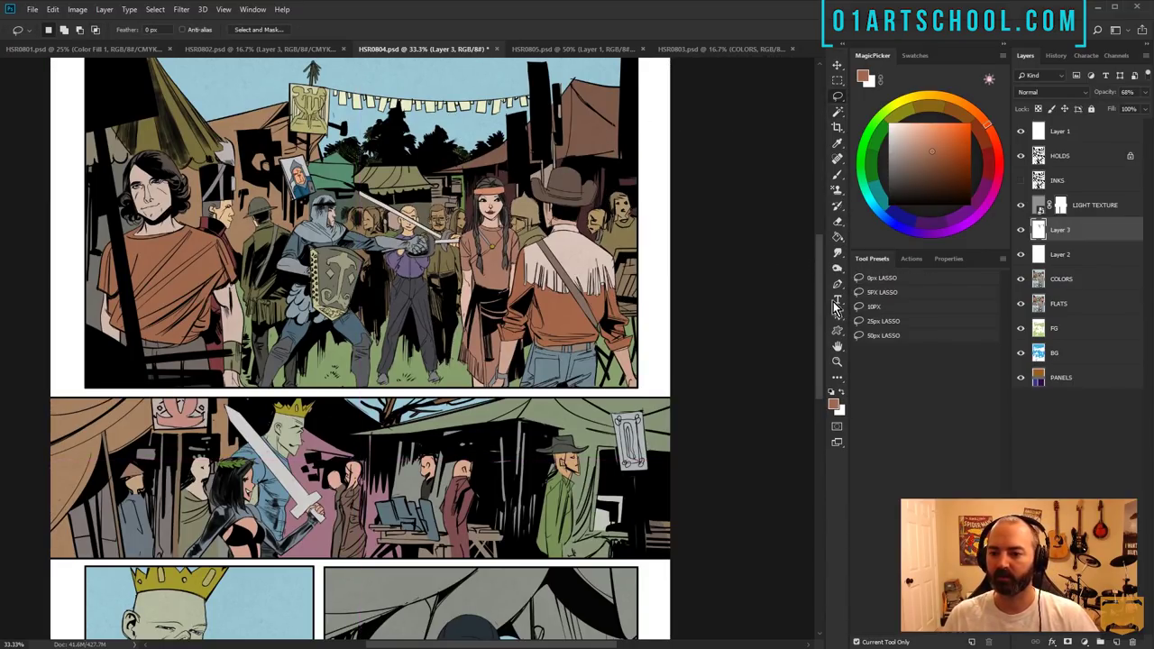
{"action": "left_click", "coordinate": [837, 360]}
{"action": "left_click", "coordinate": [532, 257], "text": "alt"}
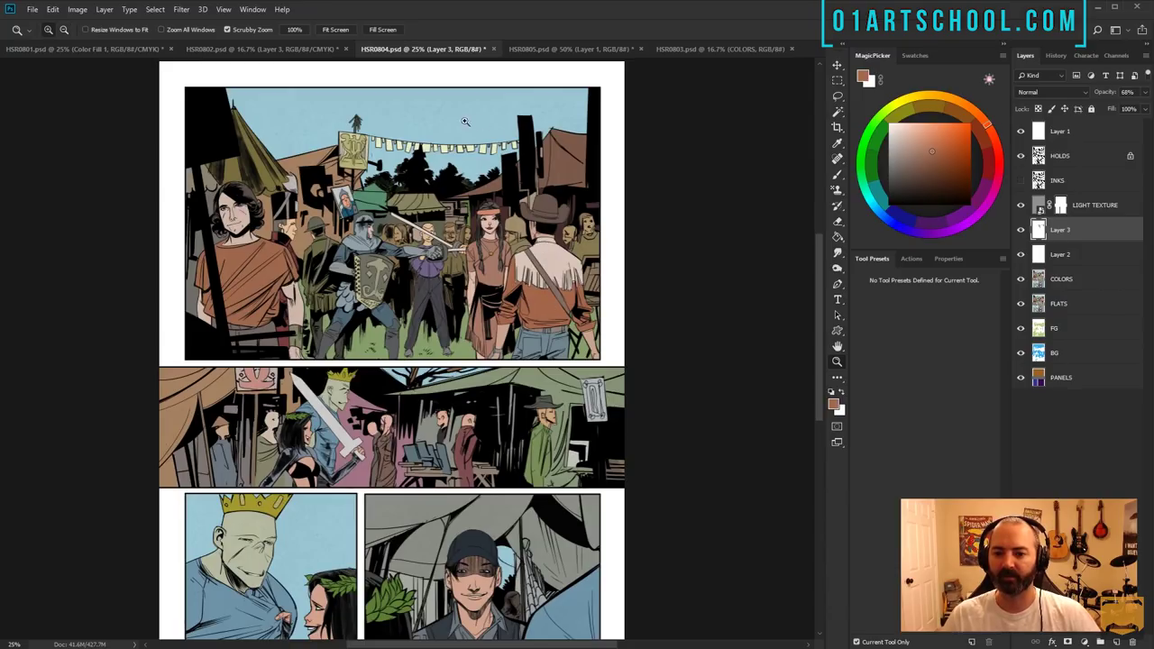
- Merge the crowd overlay Layer 3 and the Layer 2 beneath it down into the COLORS layer
{"action": "left_click_drag", "start_coordinate": [467, 235], "coordinate": [488, 273]}
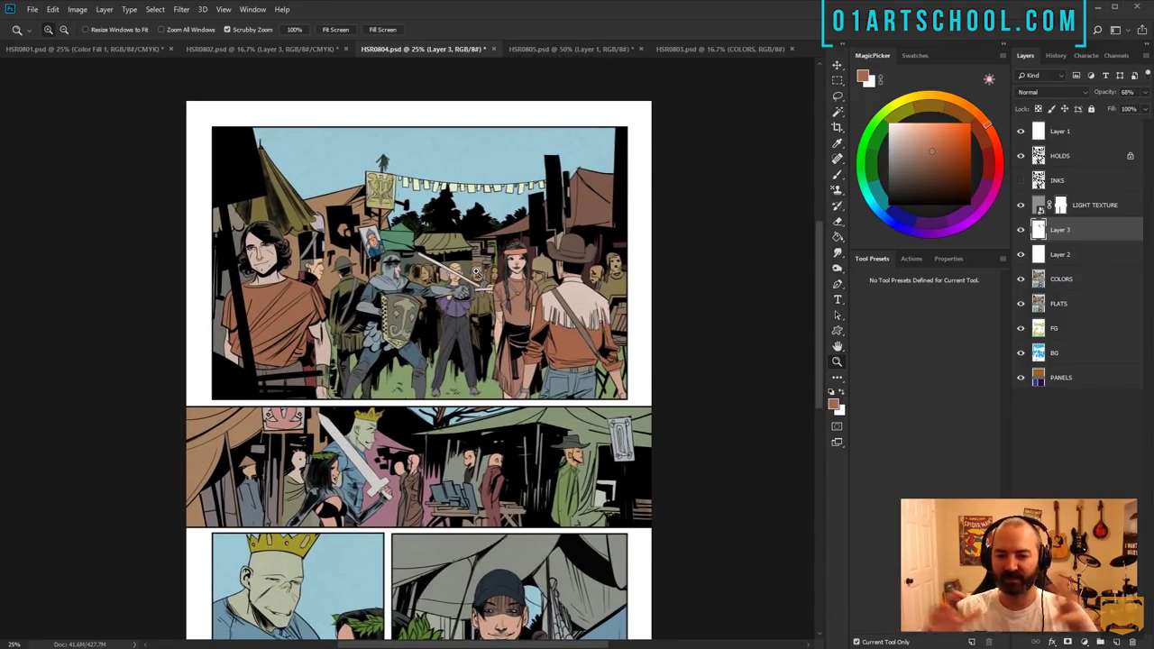
{"action": "left_click", "coordinate": [448, 187]}
{"action": "key", "text": "l"}
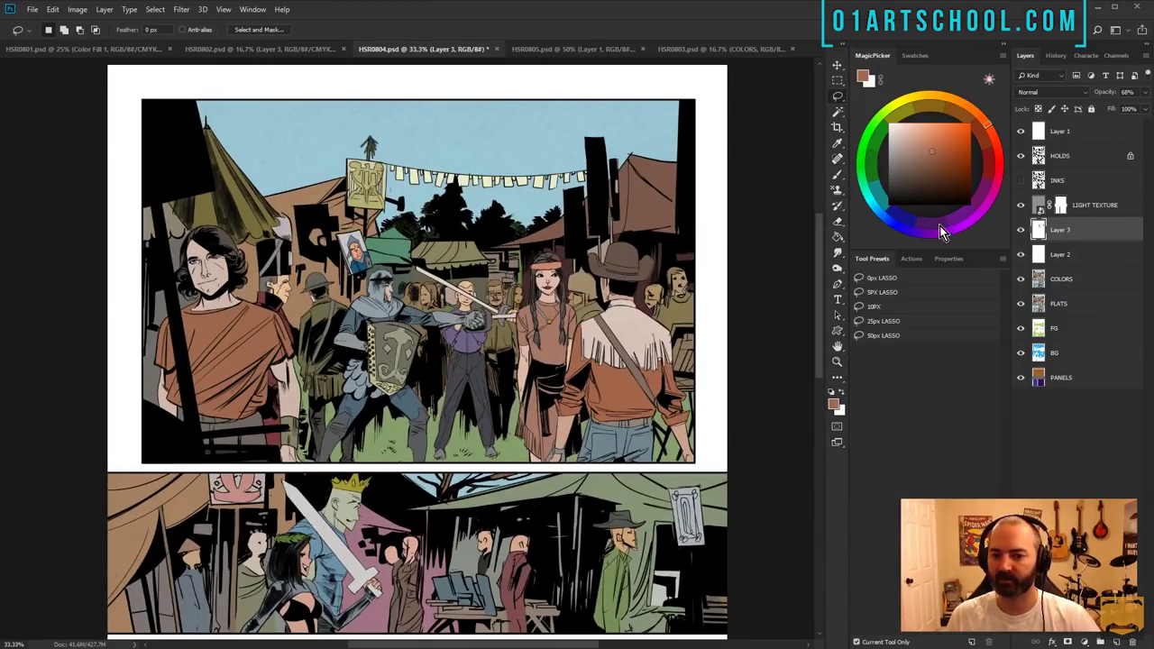
{"action": "key", "text": "w"}
{"action": "left_click", "coordinate": [281, 260]}
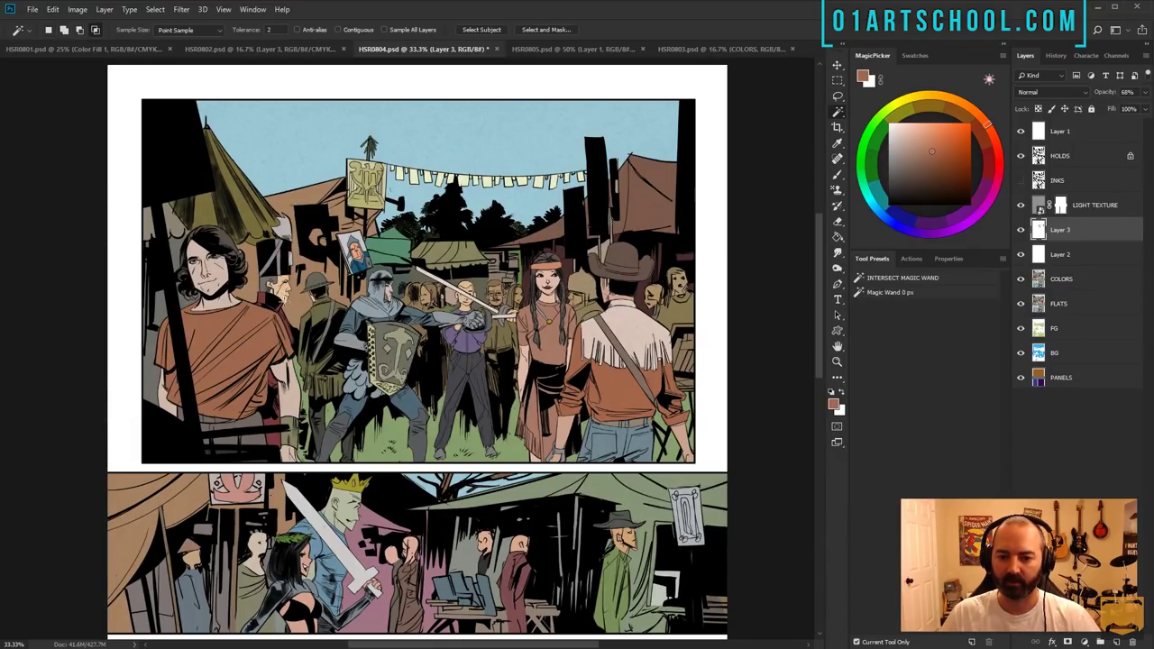
{"action": "key", "text": "ctrl+d"}
{"action": "right_click", "coordinate": [1080, 236]}
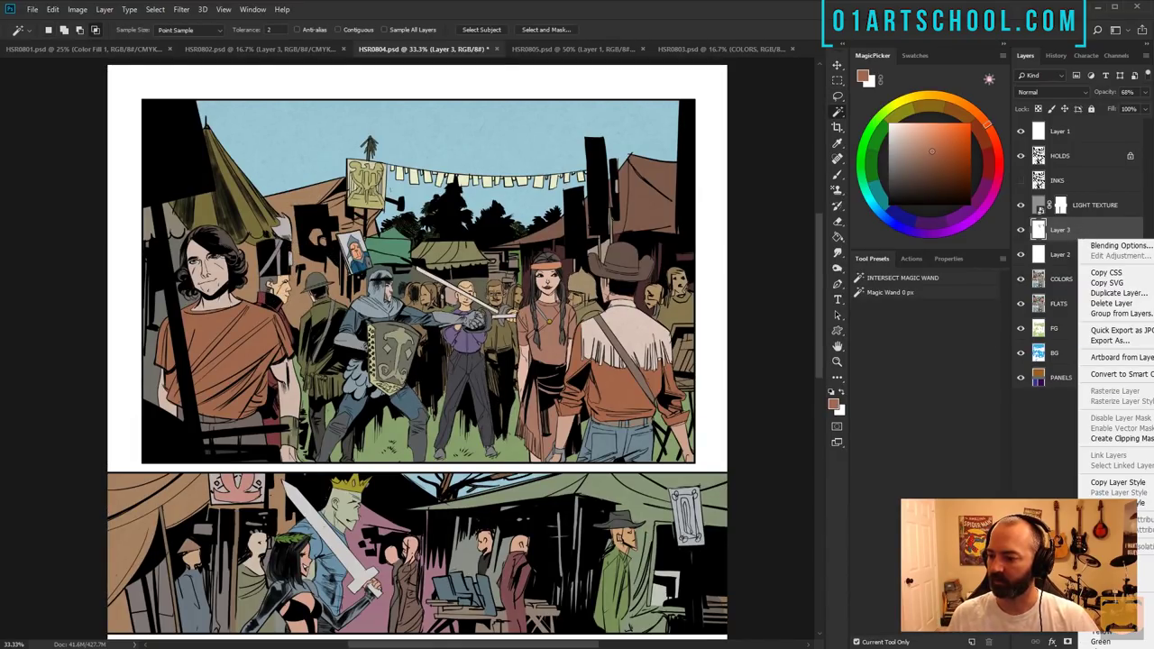
{"action": "left_click", "coordinate": [1110, 302]}
{"action": "right_click", "coordinate": [1055, 229]}
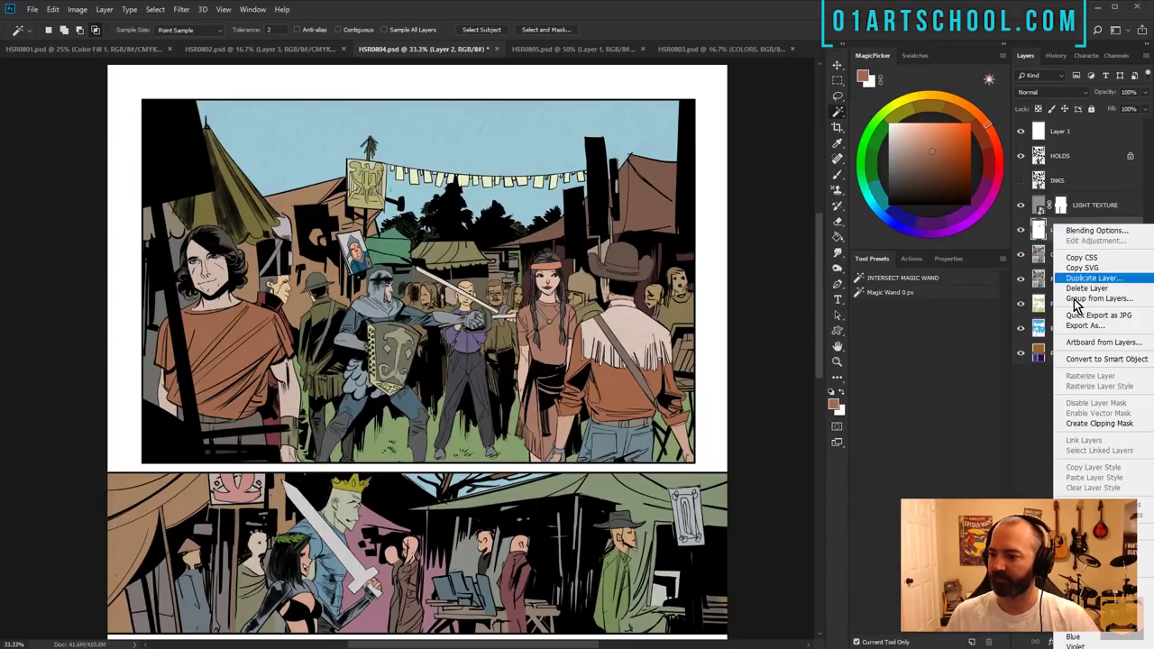
{"action": "left_click", "coordinate": [1104, 298]}
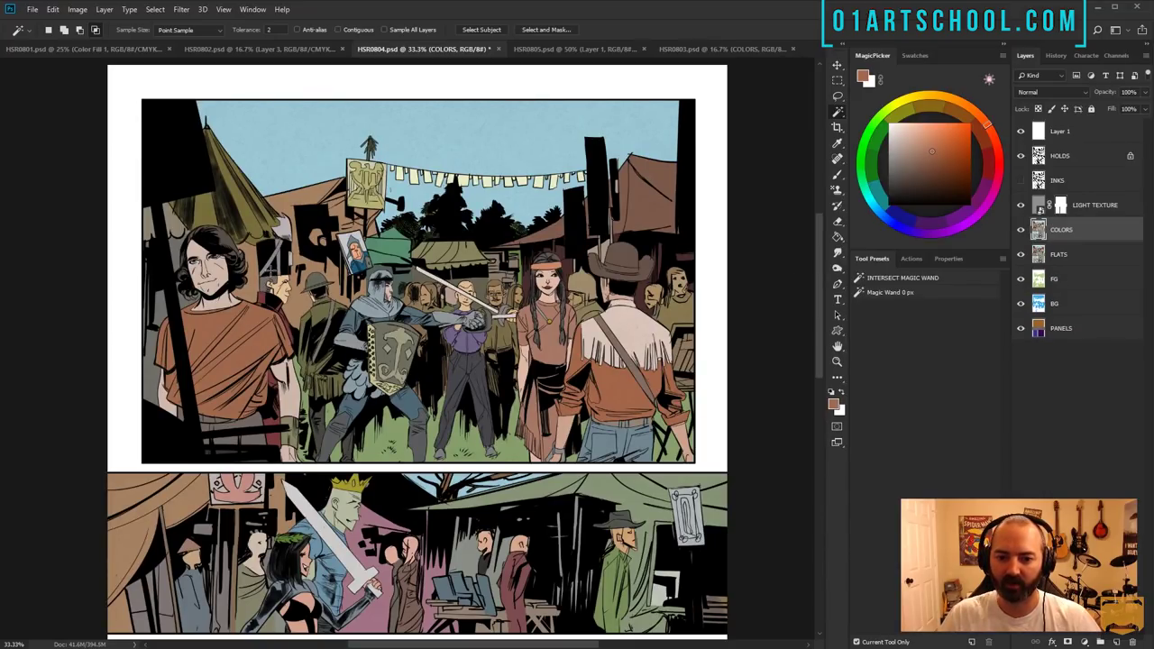
- Select the tall-hatted man's dark red costume and adjust it with Hue/Saturation to hue +11 and saturation +48
{"action": "left_click", "coordinate": [281, 256]}
{"action": "key", "text": "b"}
{"action": "left_click", "coordinate": [283, 254], "text": "alt"}
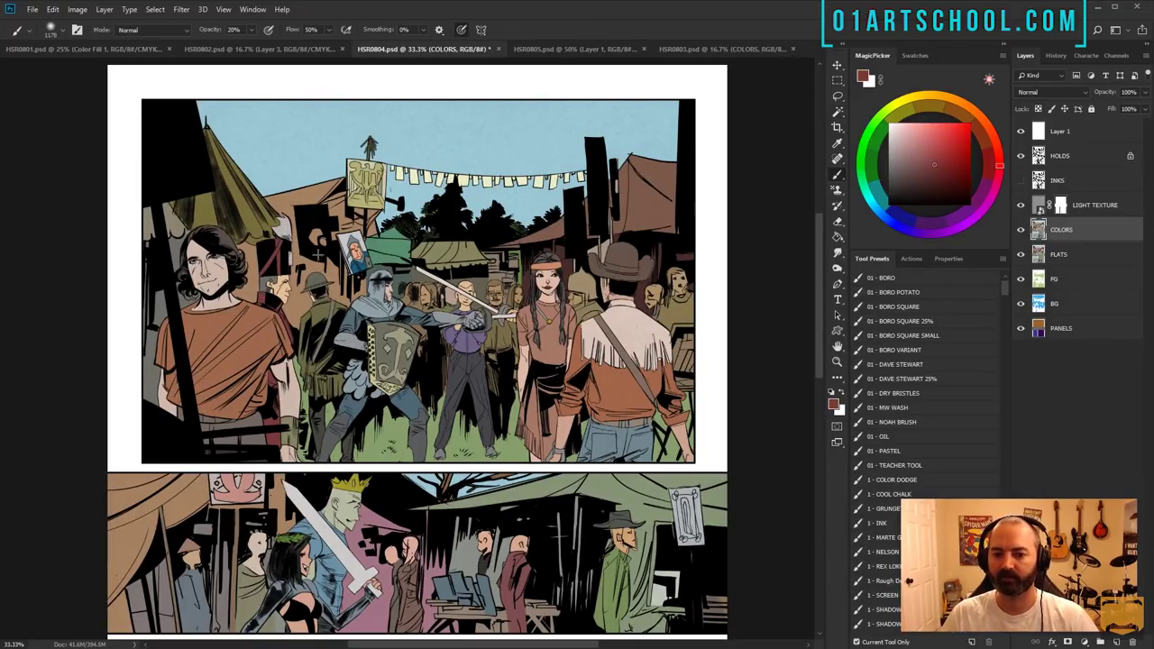
{"action": "key", "text": "ctrl+u"}
{"action": "left_click_drag", "start_coordinate": [766, 212], "coordinate": [797, 242]}
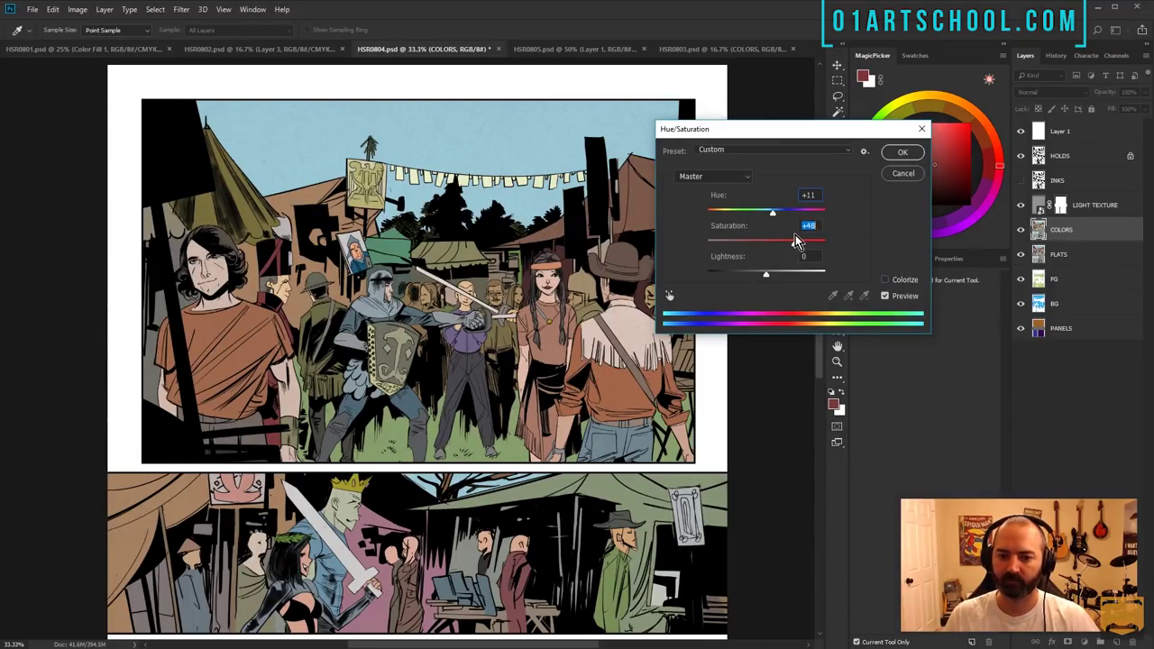
{"action": "left_click", "coordinate": [903, 152]}
- Lasso the black trees behind the tents, following the tent roofs below and looping through the sky above
{"action": "key", "text": "z"}
{"action": "left_click", "coordinate": [551, 352], "text": "alt"}
{"action": "left_click", "coordinate": [478, 277]}
{"action": "left_click", "coordinate": [473, 275]}
{"action": "left_click", "coordinate": [473, 275]}
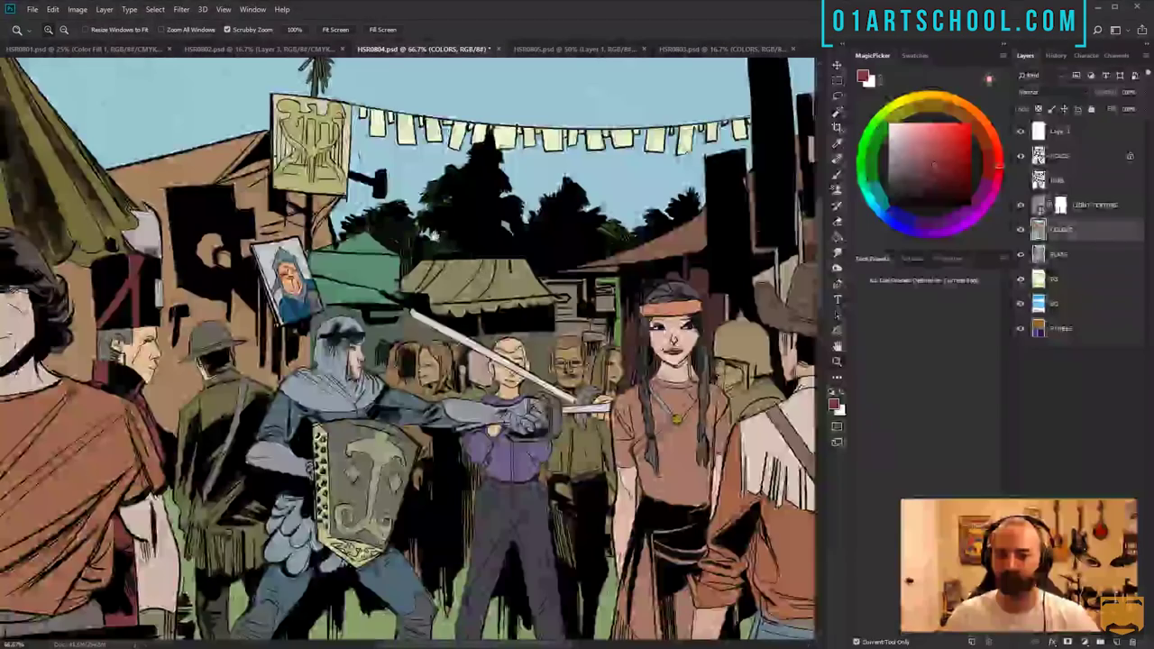
{"action": "left_click", "coordinate": [442, 232]}
{"action": "key", "text": "l"}
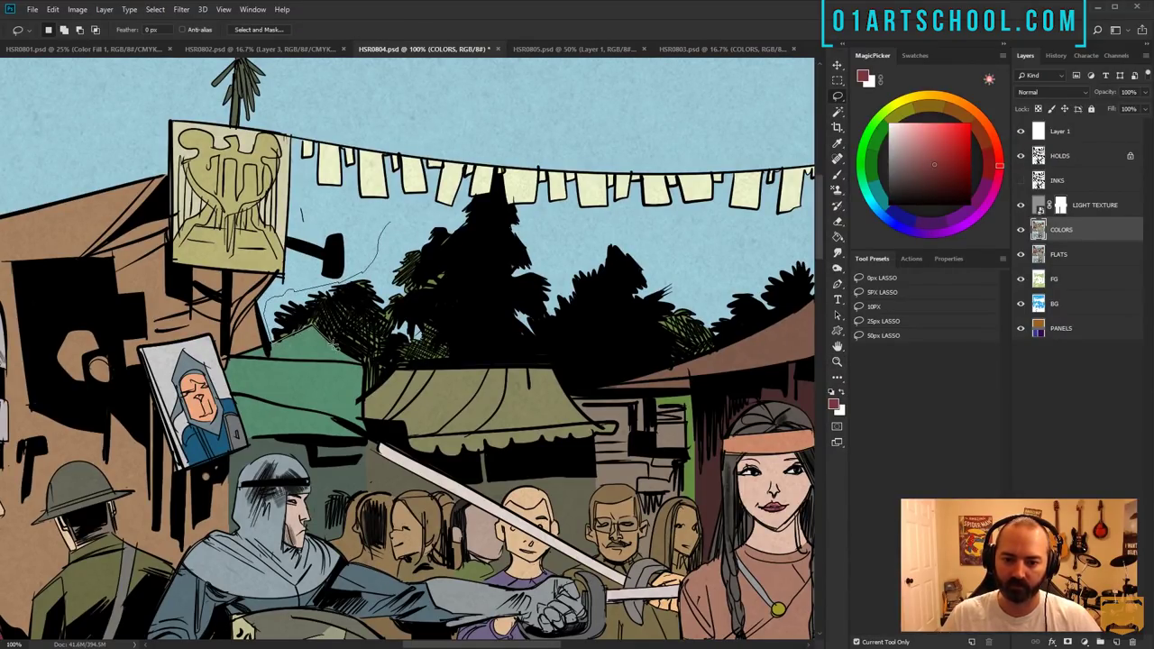
{"action": "mouse_move", "coordinate": [368, 394]}
{"action": "left_mouse_down"}
{"action": "mouse_move", "coordinate": [393, 364]}
{"action": "mouse_move", "coordinate": [558, 341]}
{"action": "mouse_move", "coordinate": [587, 389]}
{"action": "left_mouse_up"}
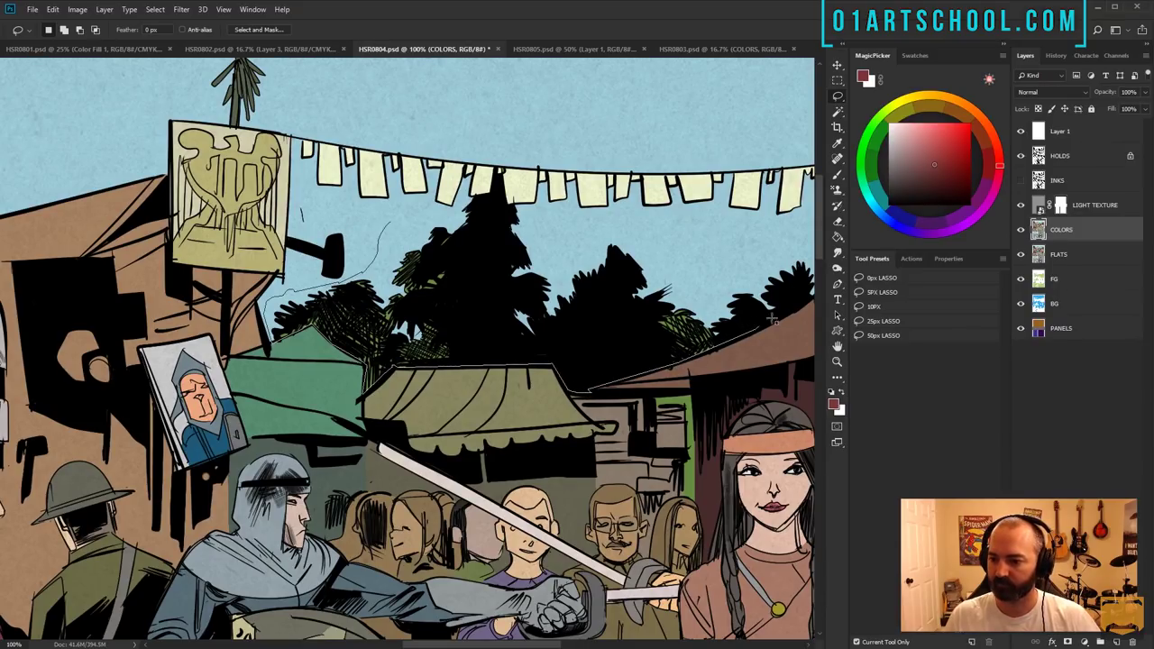
{"action": "mouse_move", "coordinate": [771, 318]}
{"action": "left_mouse_down"}
{"action": "mouse_move", "coordinate": [778, 270]}
{"action": "mouse_move", "coordinate": [485, 226]}
{"action": "left_mouse_up"}
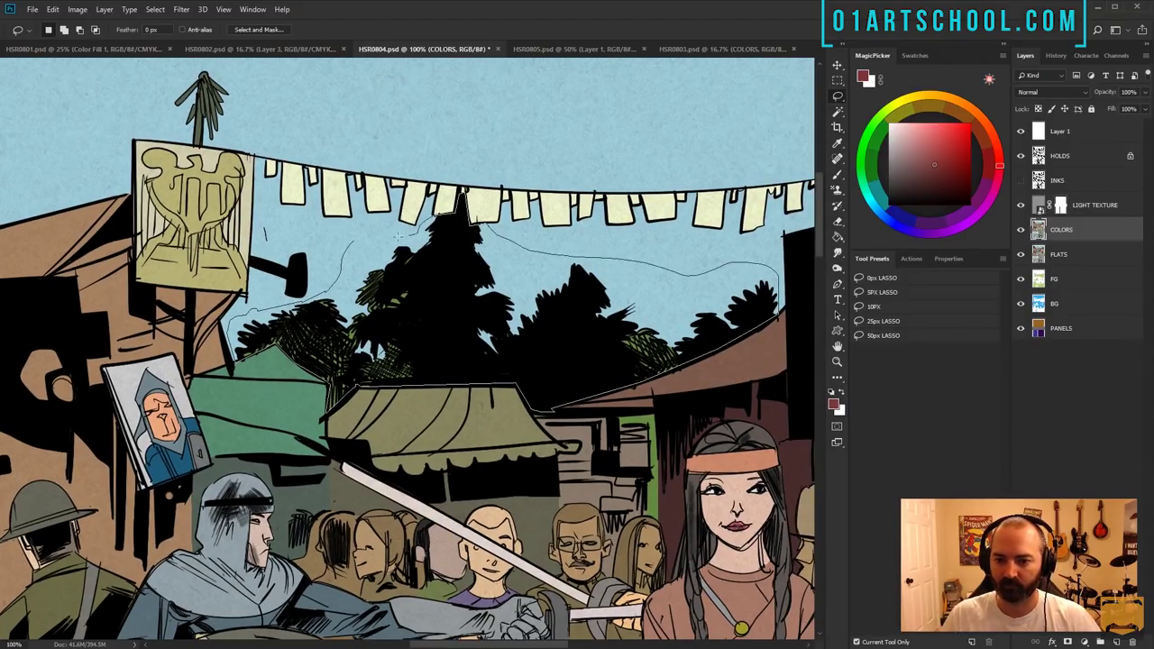
{"action": "left_click_drag", "start_coordinate": [397, 237], "coordinate": [355, 244]}
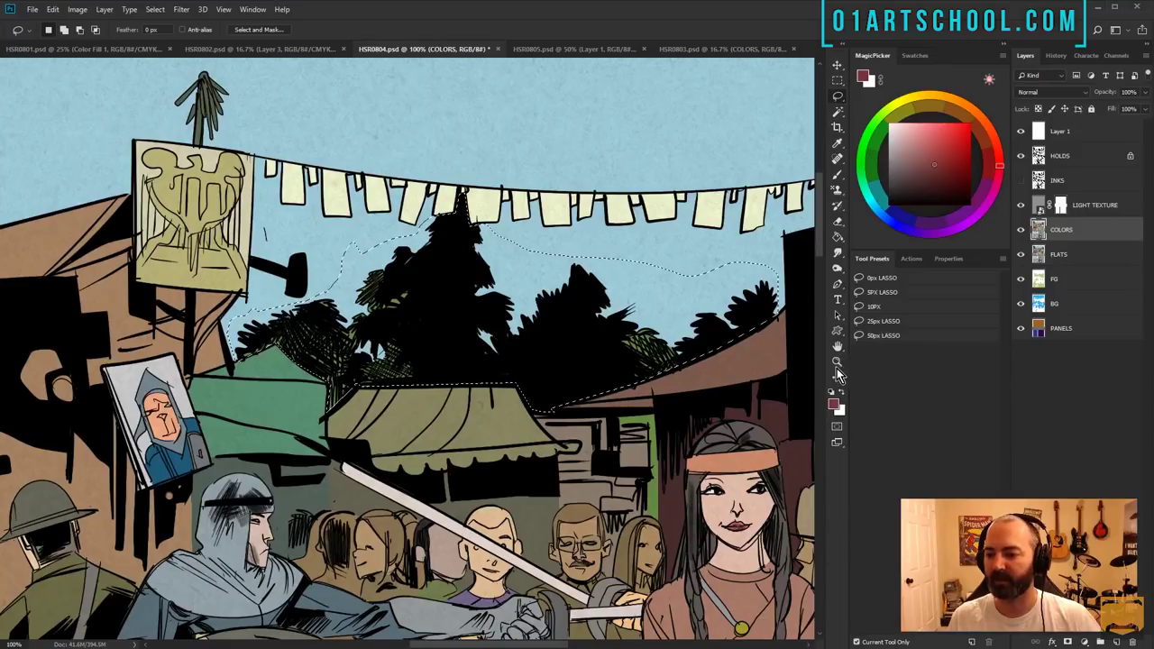
- Colorize the selected tree linework on the HOLDS layer with Hue/Saturation at hue 156, saturation 25 and lightness +36
{"action": "left_click", "coordinate": [838, 363]}
{"action": "left_click", "coordinate": [483, 411], "text": "alt"}
{"action": "left_click", "coordinate": [484, 410], "text": "alt"}
{"action": "key", "text": "ctrl+d"}
{"action": "left_click_drag", "start_coordinate": [391, 388], "coordinate": [324, 311]}
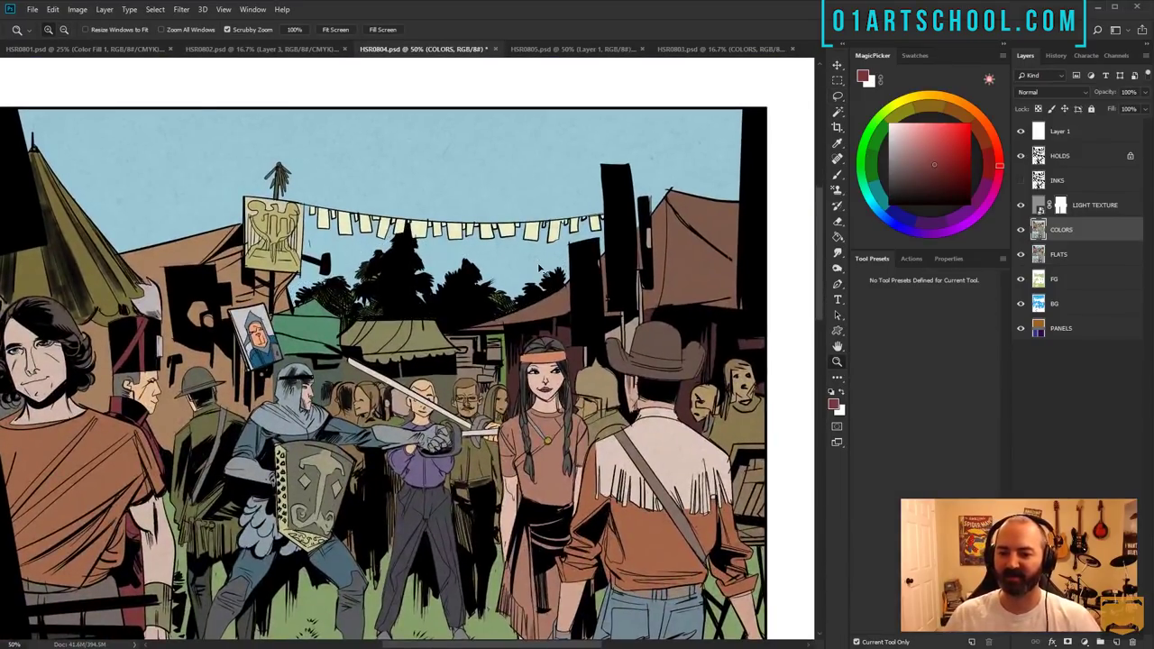
{"action": "left_click", "coordinate": [1060, 155]}
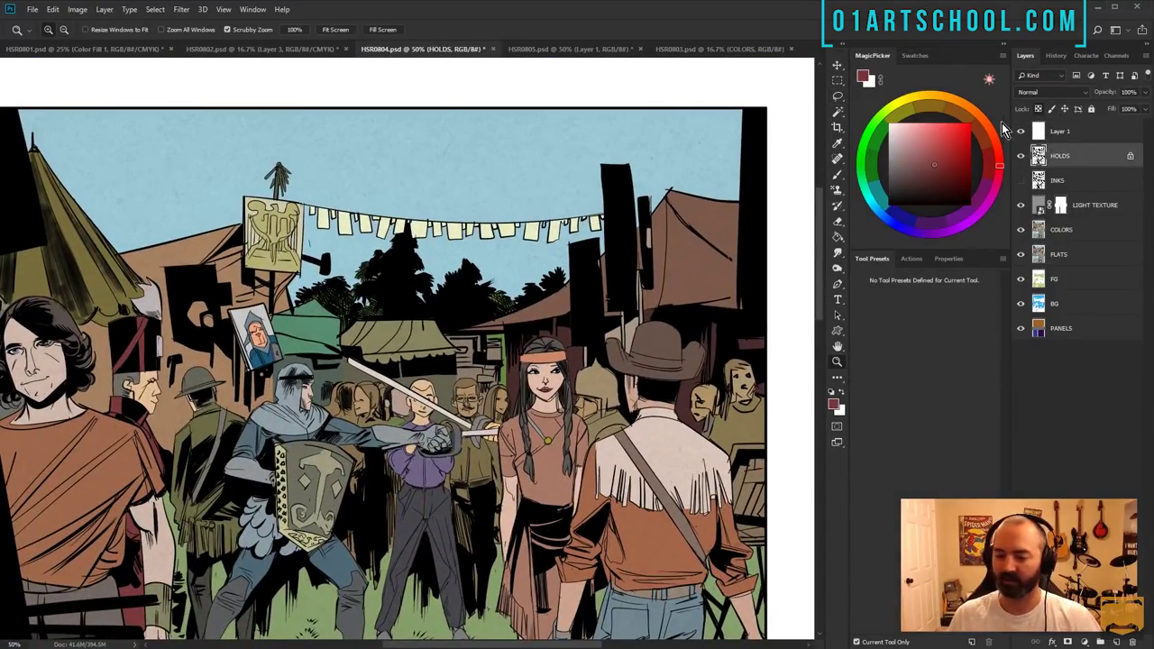
{"action": "key", "text": "ctrl+u"}
{"action": "left_click", "coordinate": [885, 278]}
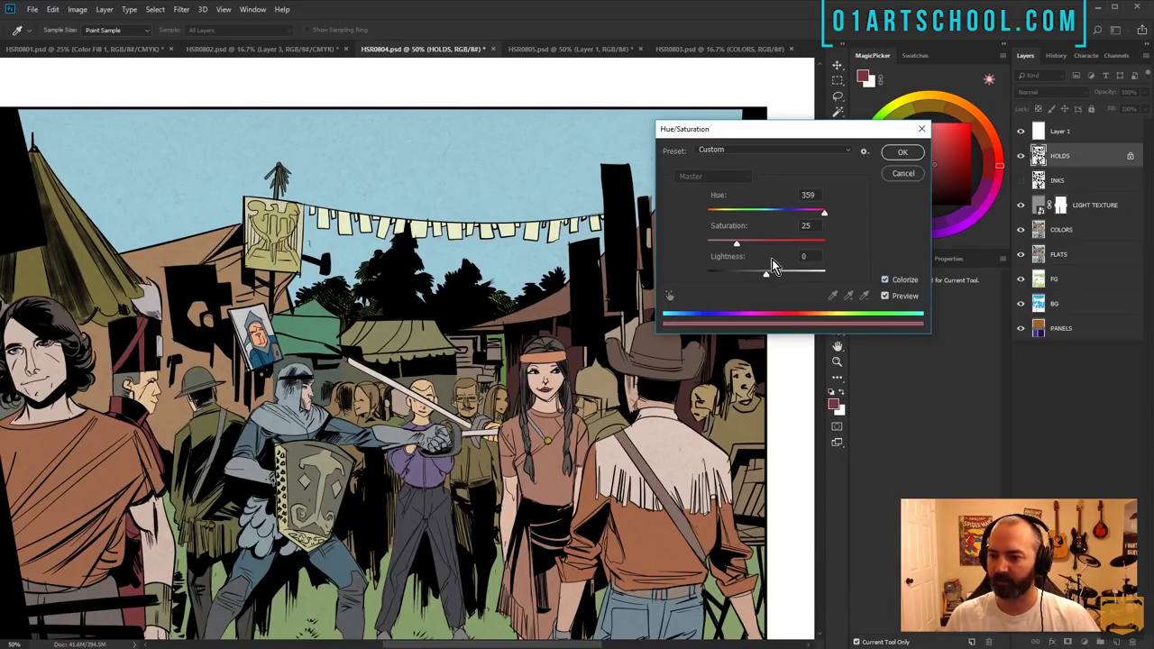
{"action": "left_click_drag", "start_coordinate": [766, 273], "coordinate": [783, 272]}
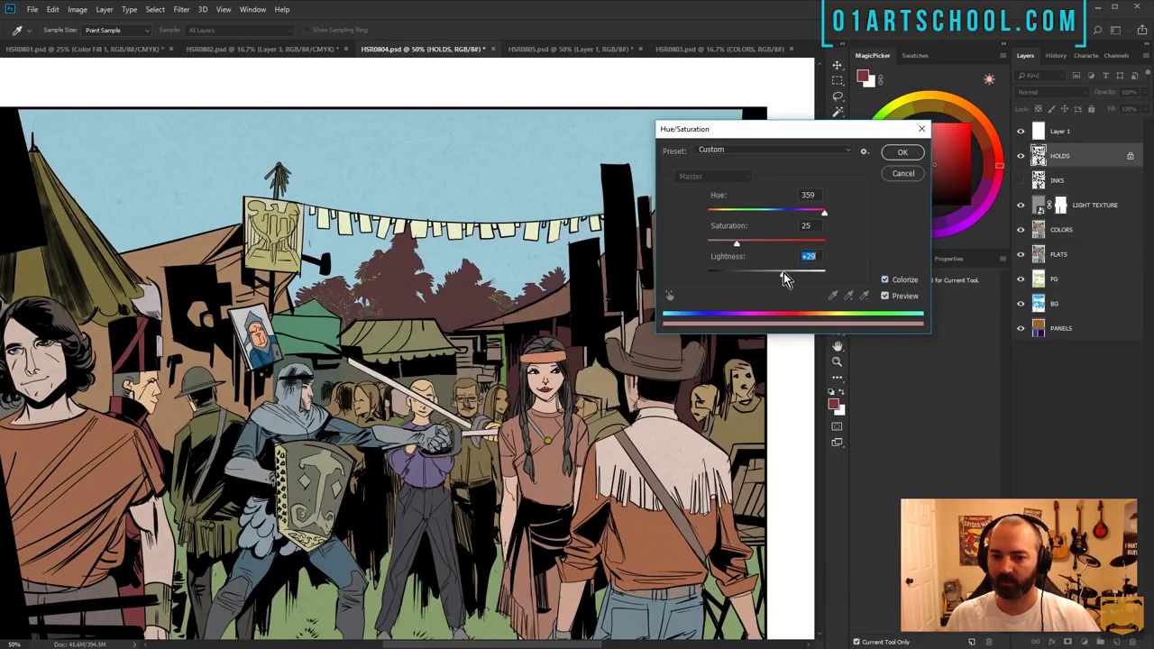
{"action": "left_click", "coordinate": [768, 213]}
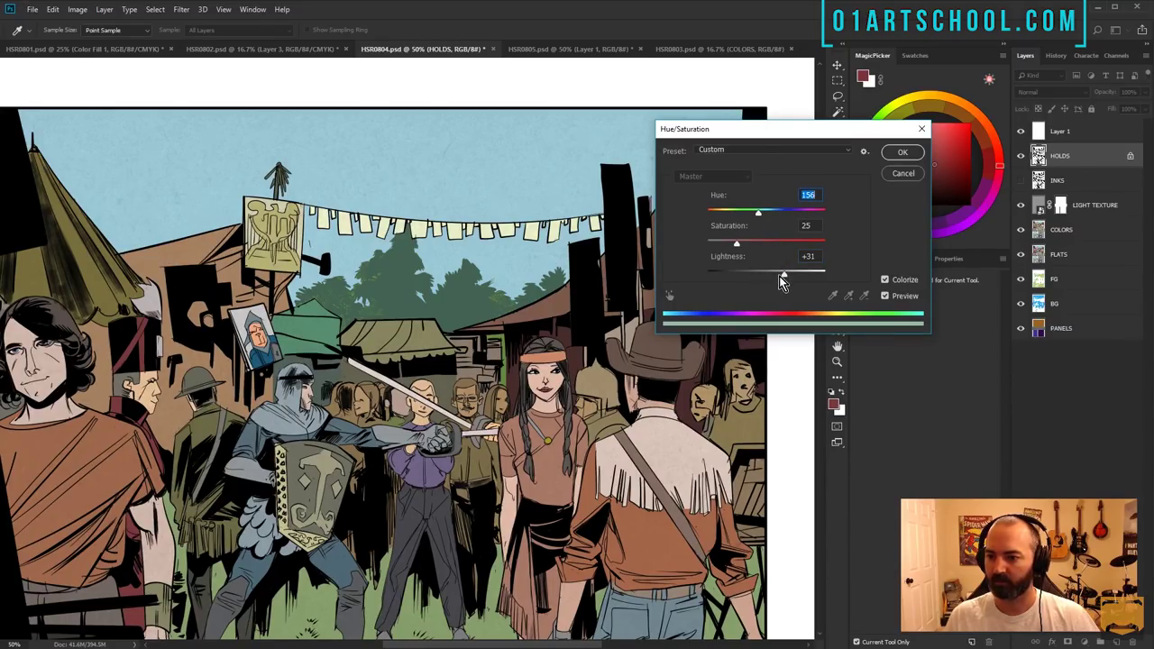
{"action": "left_click_drag", "start_coordinate": [785, 271], "coordinate": [787, 273]}
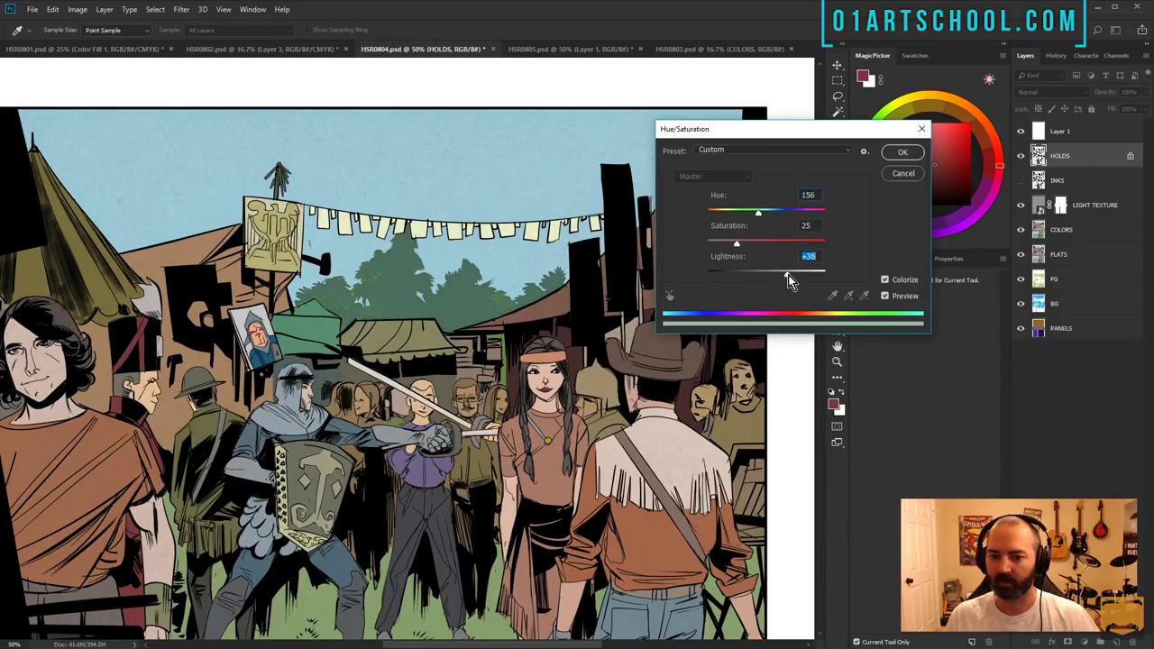
{"action": "left_click", "coordinate": [902, 152]}
- Replace the leftover green around the trees on the COLORS layer with the sampled sky blue, and sample the trees' muted green
{"action": "left_click", "coordinate": [1082, 229]}
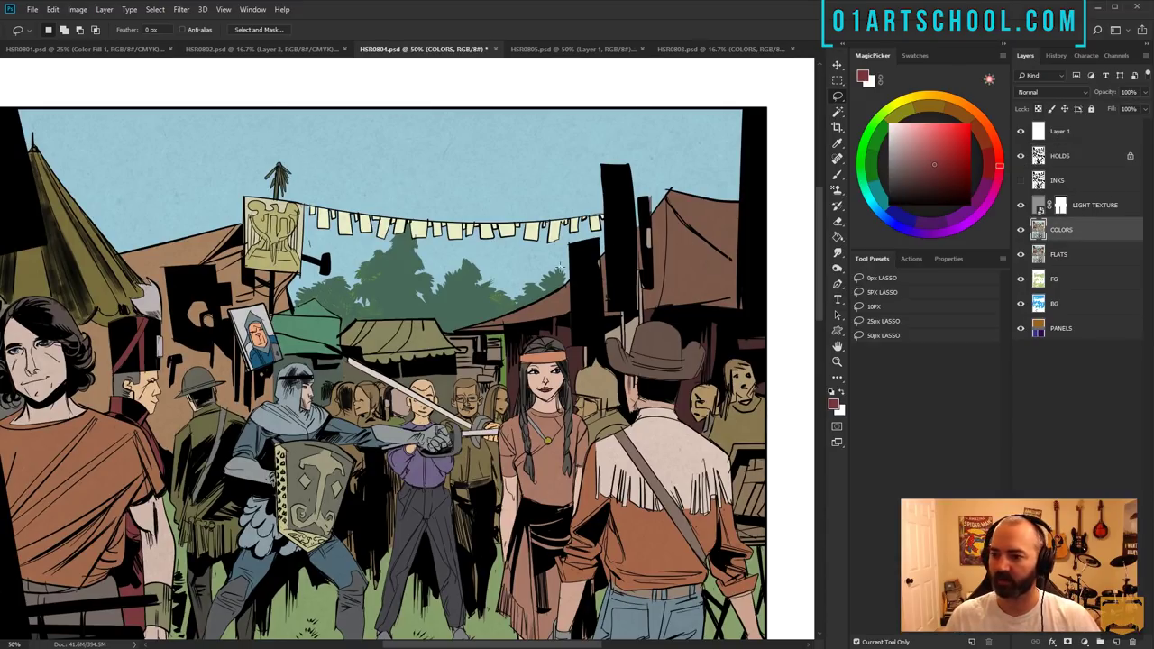
{"action": "key", "text": "b"}
{"action": "key", "text": "l"}
{"action": "key", "text": "ctrl+d"}
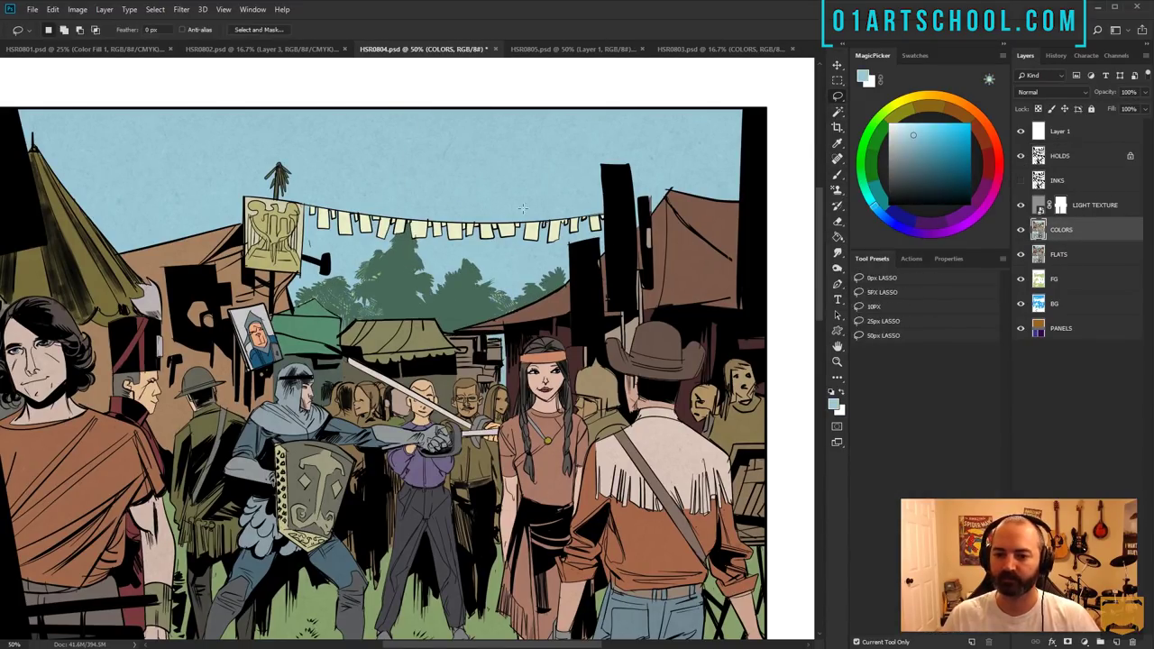
{"action": "key", "text": "b"}
{"action": "left_click", "coordinate": [505, 304], "text": "alt"}
{"action": "key", "text": "l"}
- Select the long-haired man in the orange tunic from the FLATS layer and check the selection in Quick Mask
{"action": "key", "text": "z"}
{"action": "left_click", "coordinate": [567, 219], "text": "alt"}
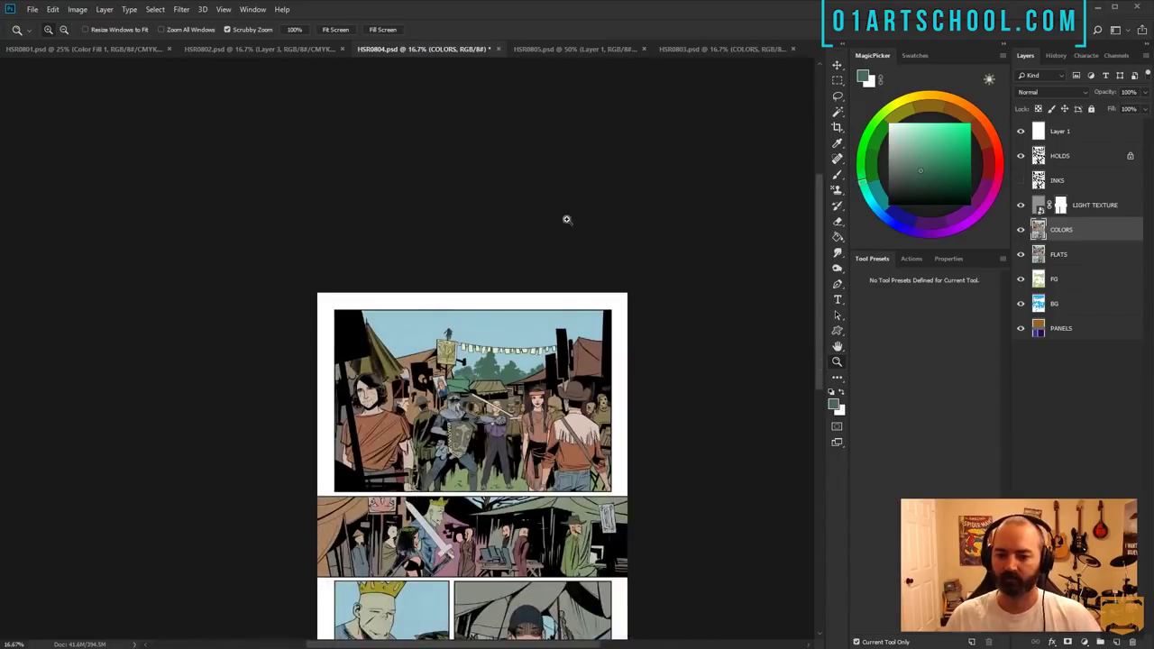
{"action": "left_click", "coordinate": [488, 226]}
{"action": "key", "text": "ctrl+plus"}
{"action": "left_click", "coordinate": [1059, 254]}
{"action": "key", "text": "w"}
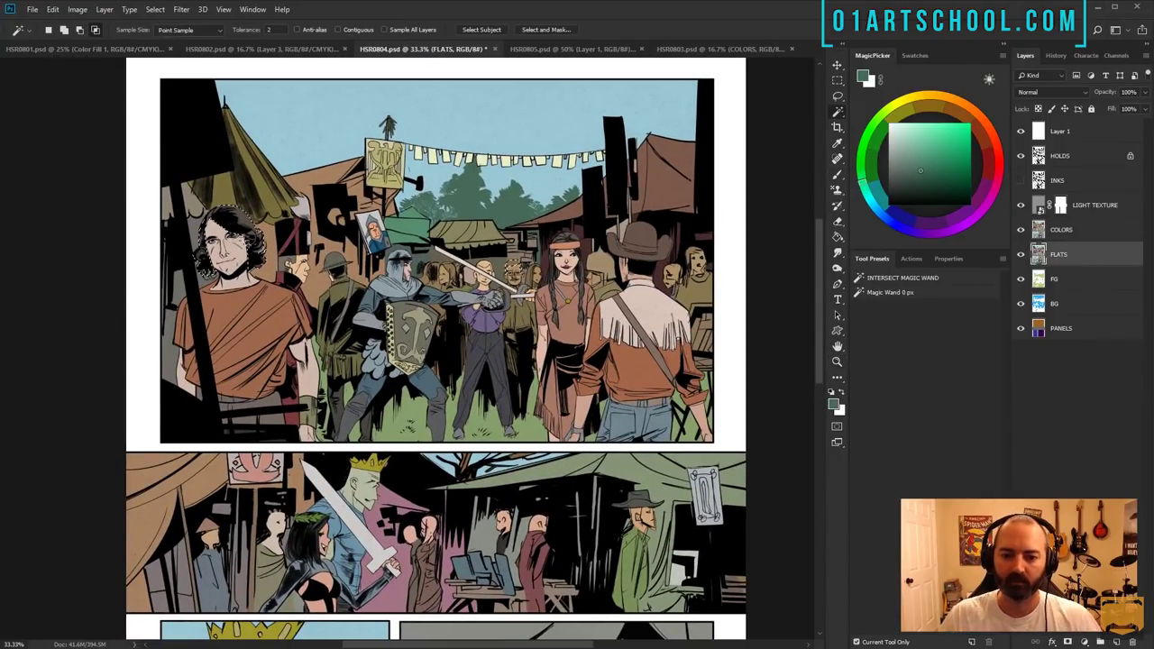
{"action": "left_click", "coordinate": [231, 253]}
{"action": "key", "text": "l"}
{"action": "key", "text": "w"}
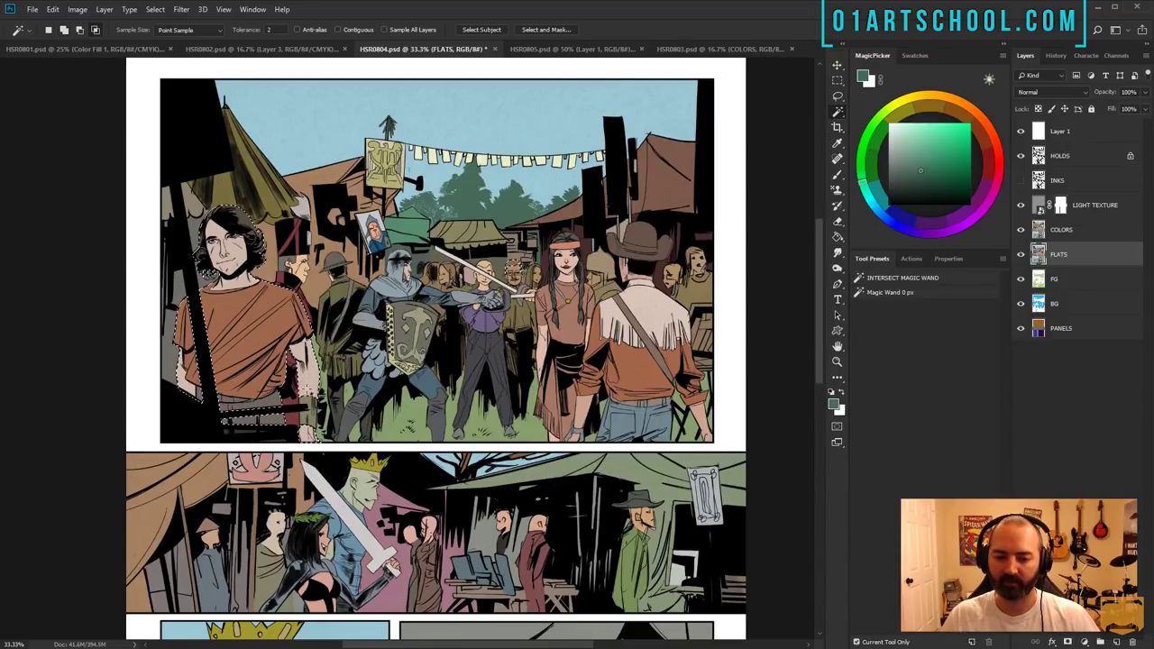
{"action": "key", "text": "q"}
{"action": "key", "text": "q"}
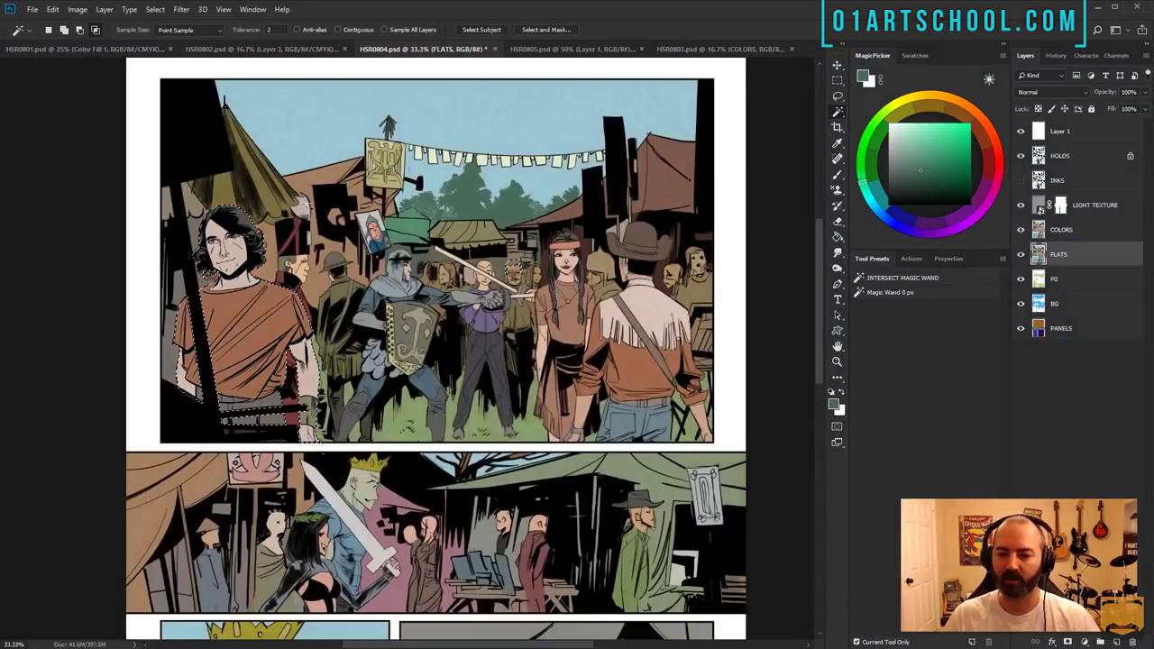
- Add the braided woman and the cowboy to the selection and check it in Quick Mask
{"action": "left_click", "coordinate": [568, 257]}
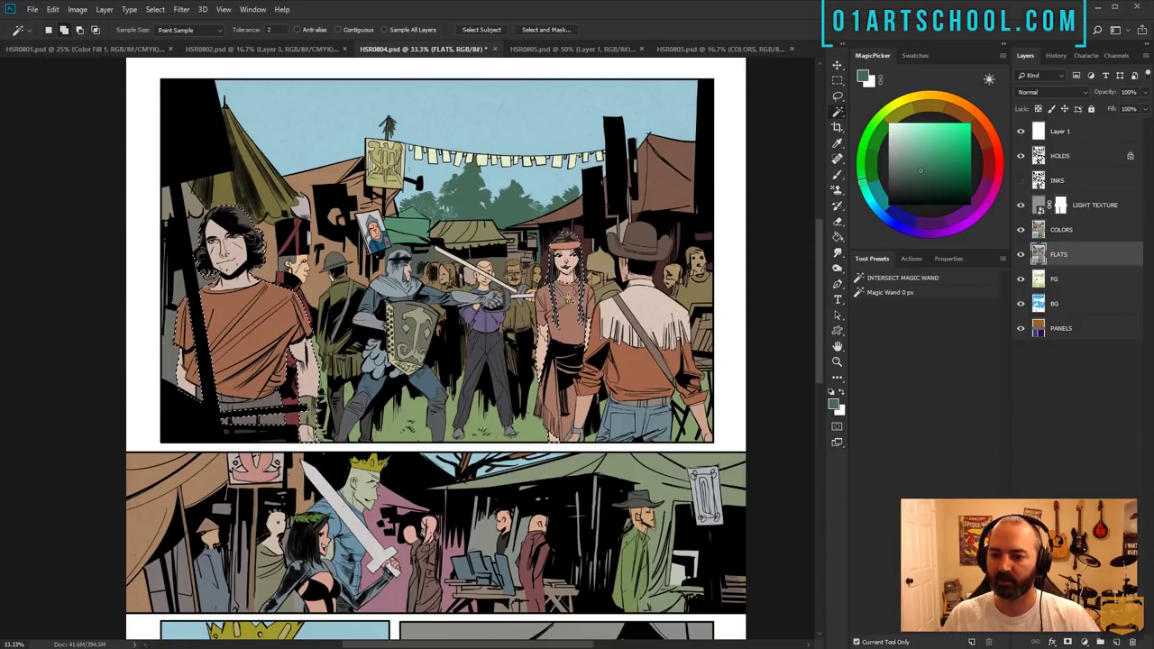
{"action": "key", "text": "l"}
{"action": "key", "text": "w"}
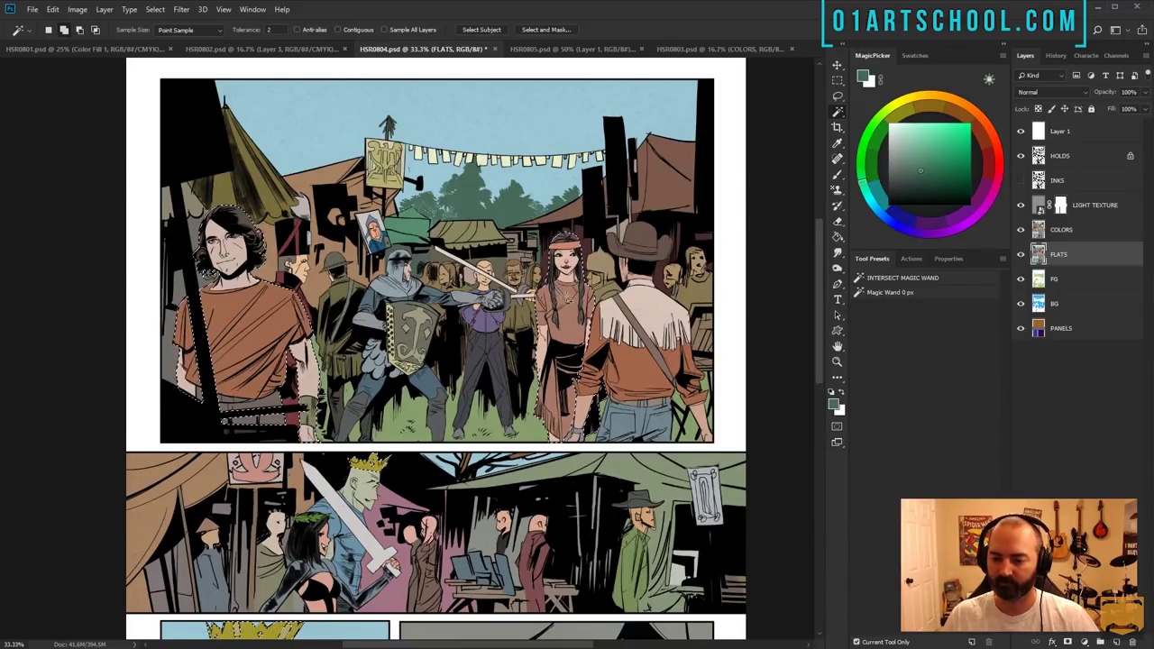
{"action": "left_click", "coordinate": [635, 332], "text": "shift"}
{"action": "key", "text": "q"}
{"action": "key", "text": "q"}
{"action": "key", "text": "q"}
{"action": "key", "text": "q"}
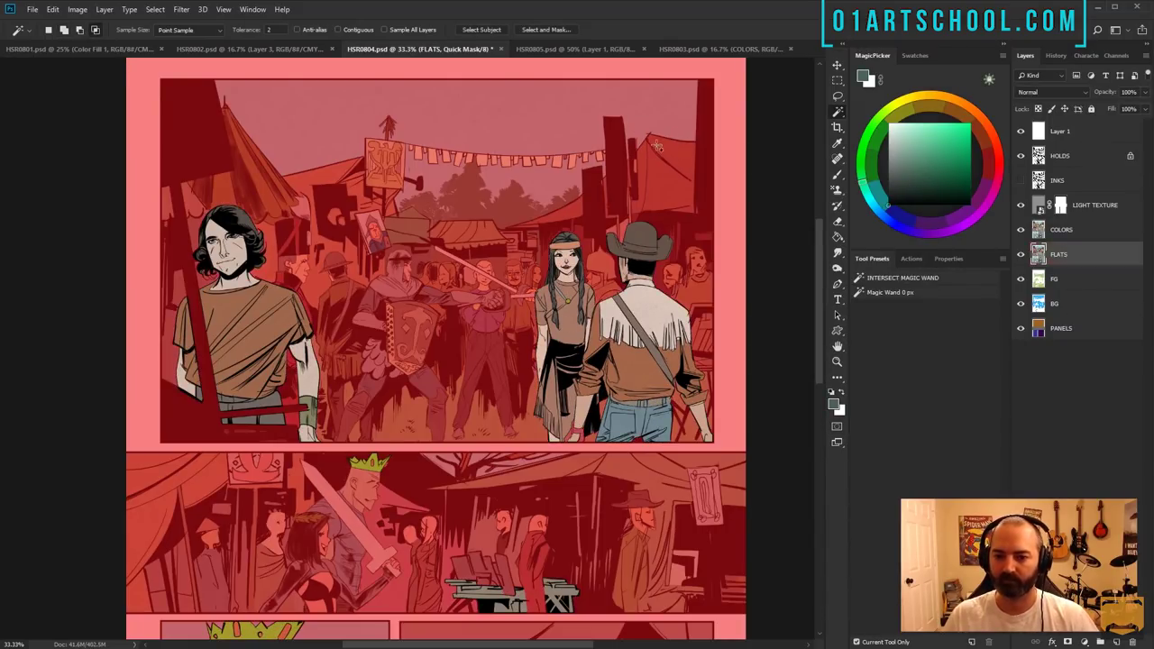
- Restrict the selection to the first panel and add a muted blue Solid Color fill layer above COLORS over the three foreground figures
{"action": "key", "text": "ctrl+d"}
{"action": "left_click", "coordinate": [1061, 328]}
{"action": "left_click", "coordinate": [1061, 229]}
{"action": "left_click", "coordinate": [1085, 642]}
{"action": "left_click", "coordinate": [1102, 433]}
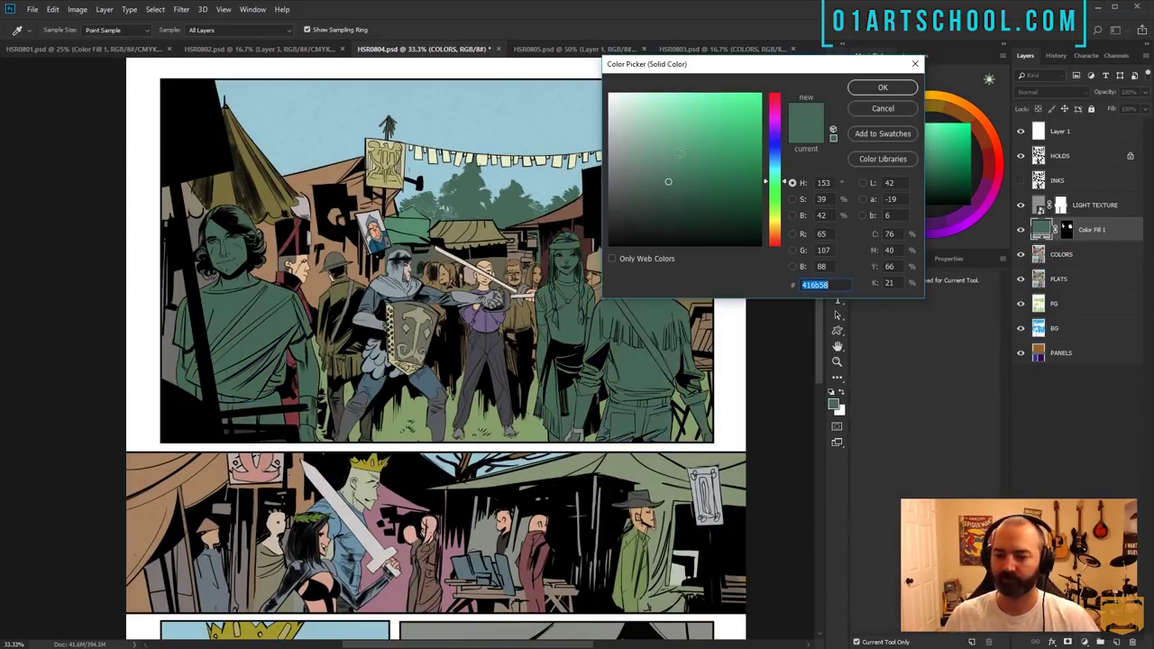
{"action": "left_click_drag", "start_coordinate": [776, 62], "coordinate": [927, 56]}
{"action": "mouse_move", "coordinate": [927, 169]}
{"action": "left_mouse_down"}
{"action": "mouse_move", "coordinate": [919, 234]}
{"action": "mouse_move", "coordinate": [904, 78]}
{"action": "mouse_move", "coordinate": [925, 99]}
{"action": "mouse_move", "coordinate": [926, 147]}
{"action": "left_mouse_up"}
{"action": "left_click", "coordinate": [1033, 80]}
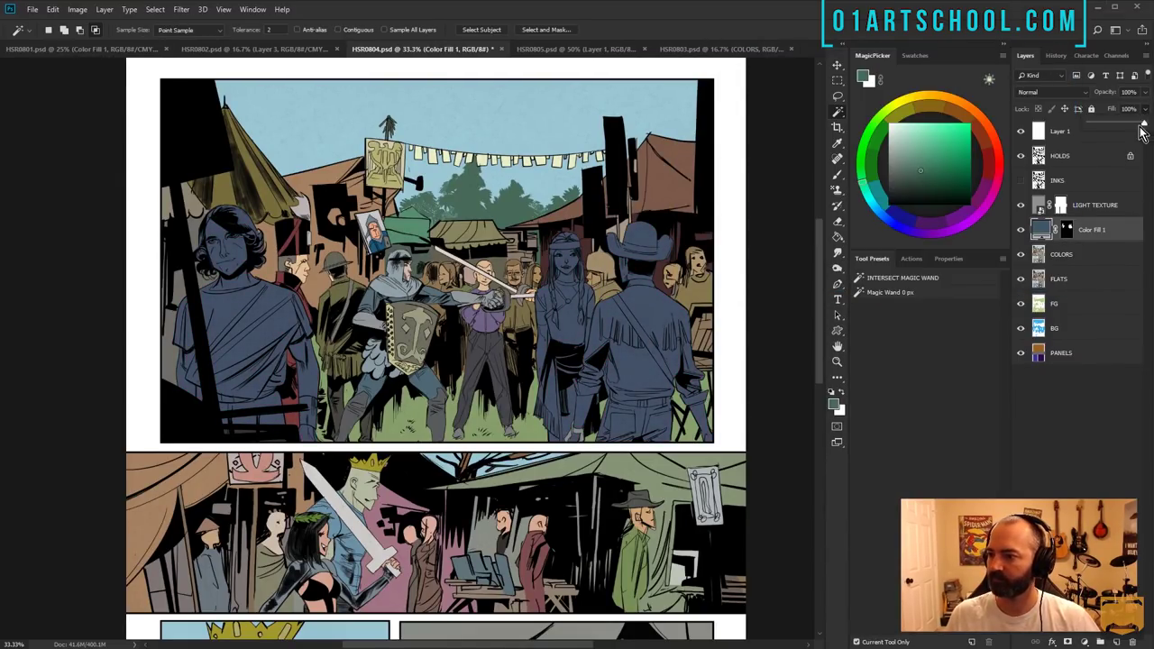
- Lower the figures' color fill strength and change its color to the more saturated blue #1c4788
{"action": "left_click_drag", "start_coordinate": [1145, 109], "coordinate": [1127, 129]}
{"action": "double_click", "coordinate": [1042, 229]}
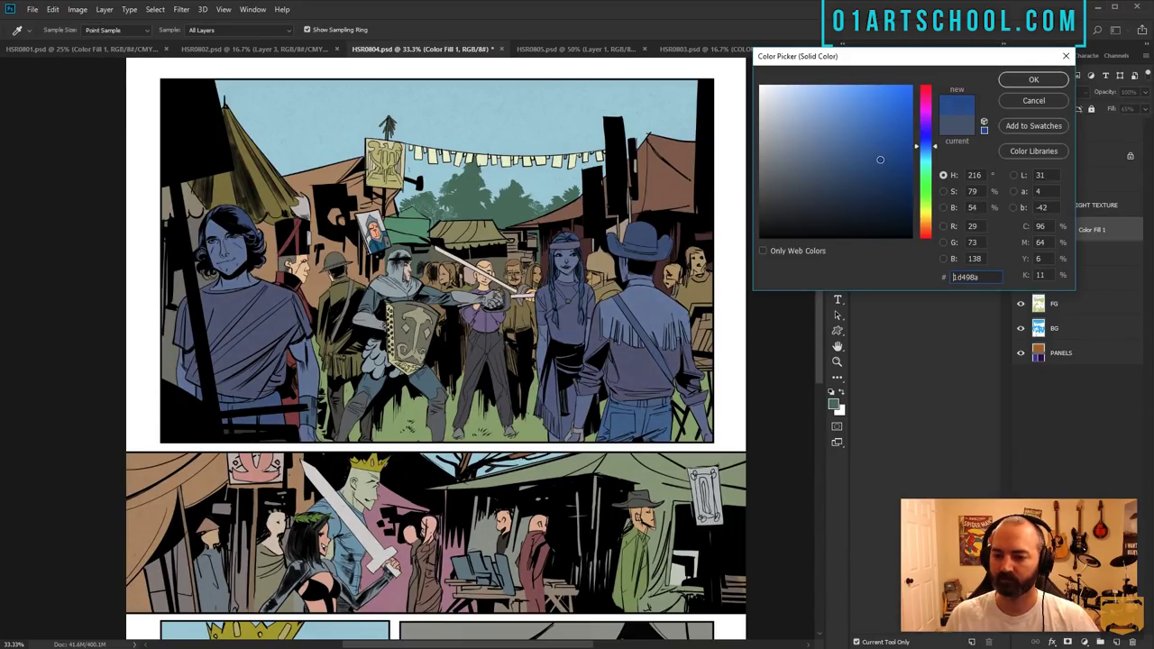
{"action": "left_click", "coordinate": [1037, 77]}
- Change the figures' color fill to a dark red and reduce the layer's opacity
{"action": "double_click", "coordinate": [1042, 229]}
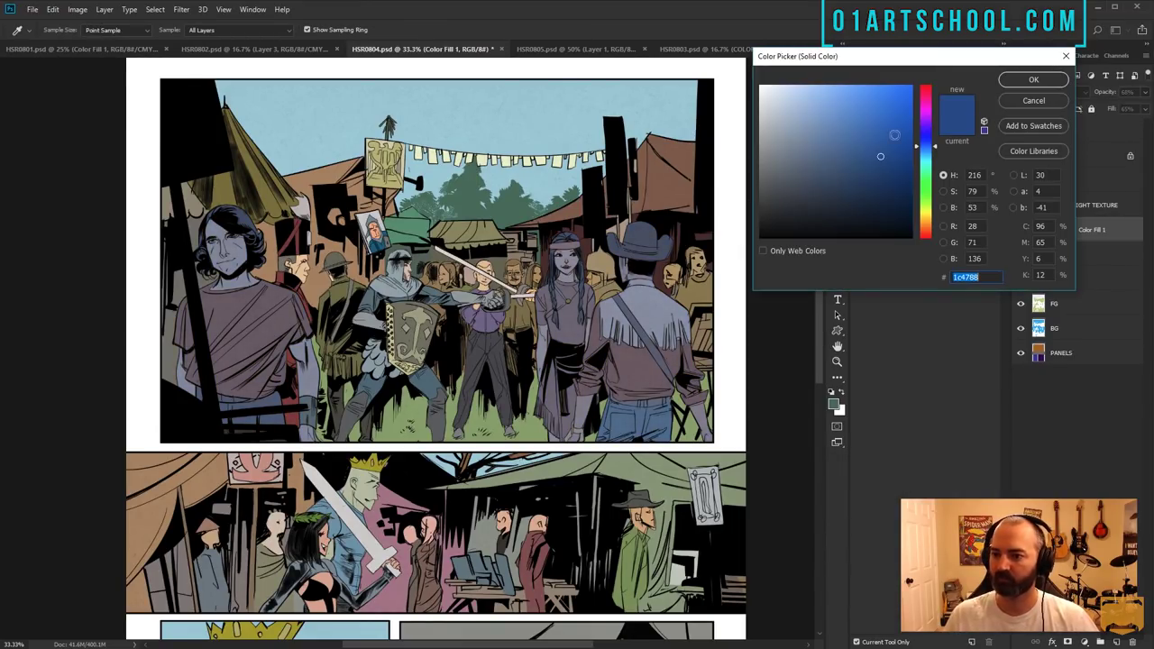
{"action": "left_click_drag", "start_coordinate": [926, 145], "coordinate": [918, 97]}
{"action": "left_click", "coordinate": [862, 154]}
{"action": "left_click", "coordinate": [1033, 79]}
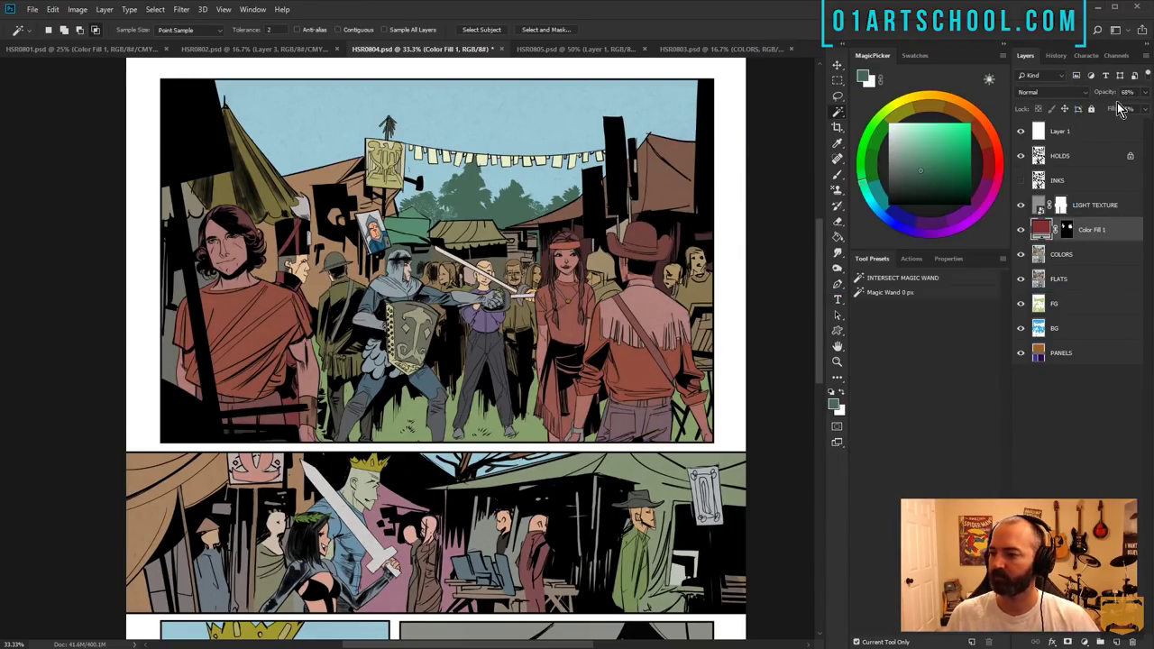
{"action": "left_click_drag", "start_coordinate": [1145, 93], "coordinate": [1121, 110]}
- Try the purple #481a86 as the color of the figures' fill layer
{"action": "double_click", "coordinate": [1042, 229]}
{"action": "left_click_drag", "start_coordinate": [927, 144], "coordinate": [928, 115]}
{"action": "left_click_drag", "start_coordinate": [873, 177], "coordinate": [927, 128]}
{"action": "left_click", "coordinate": [883, 157]}
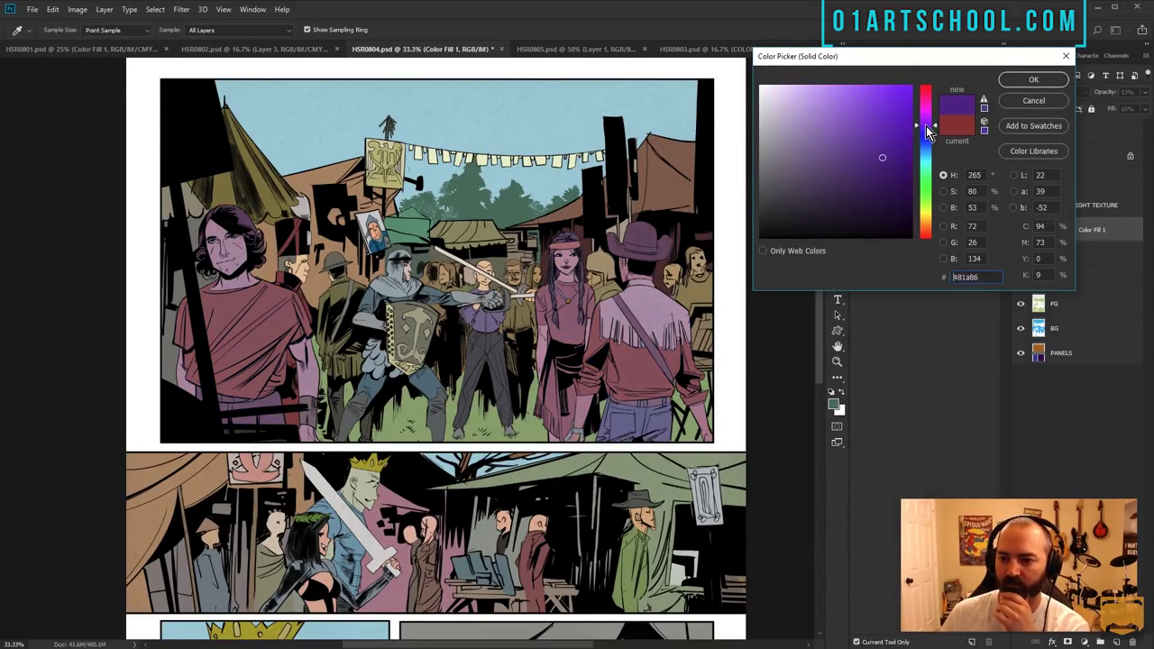
{"action": "left_click", "coordinate": [1033, 79]}
- Raise the figures' color fill layer to 88% fill and change its color to a dark red
{"action": "left_click", "coordinate": [1145, 109]}
{"action": "left_click_drag", "start_coordinate": [1127, 124], "coordinate": [1138, 126]}
{"action": "double_click", "coordinate": [1041, 229]}
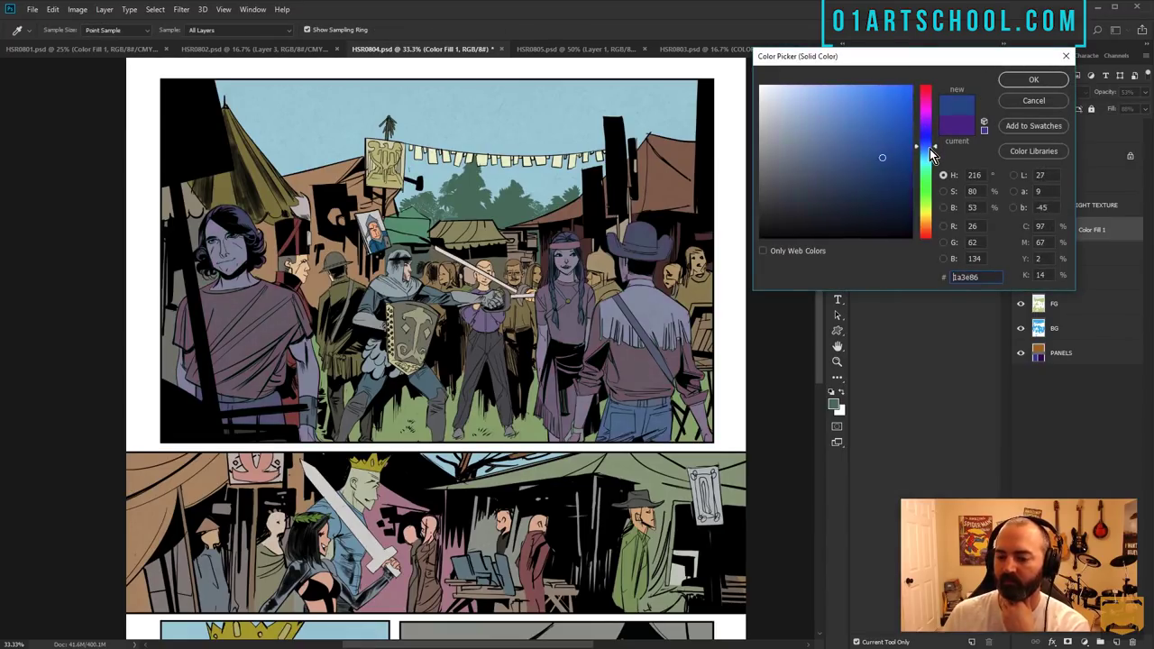
{"action": "left_click_drag", "start_coordinate": [925, 116], "coordinate": [935, 241]}
{"action": "left_click", "coordinate": [1033, 79]}
- Fill the missed area around the cowboy's hand with white in the color fill layer's mask
{"action": "key", "text": "w"}
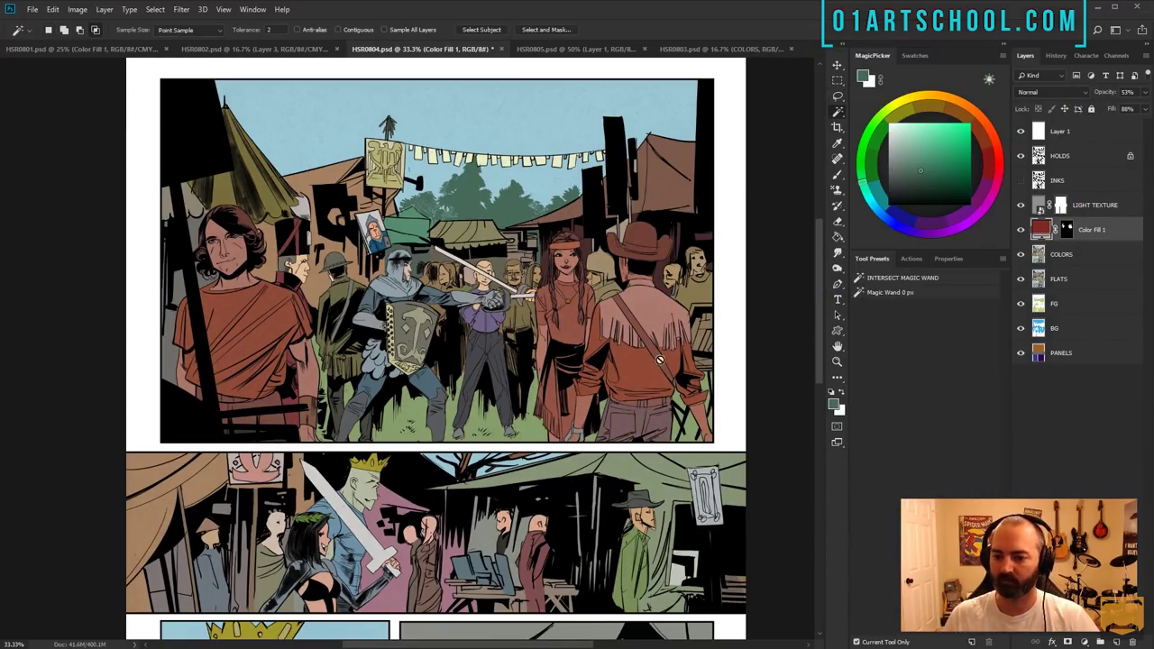
{"action": "left_click", "coordinate": [1067, 230]}
{"action": "left_click", "coordinate": [1093, 253]}
{"action": "left_click", "coordinate": [580, 427]}
{"action": "key", "text": "alt+bracketright"}
{"action": "key", "text": "g"}
{"action": "left_click", "coordinate": [577, 433]}
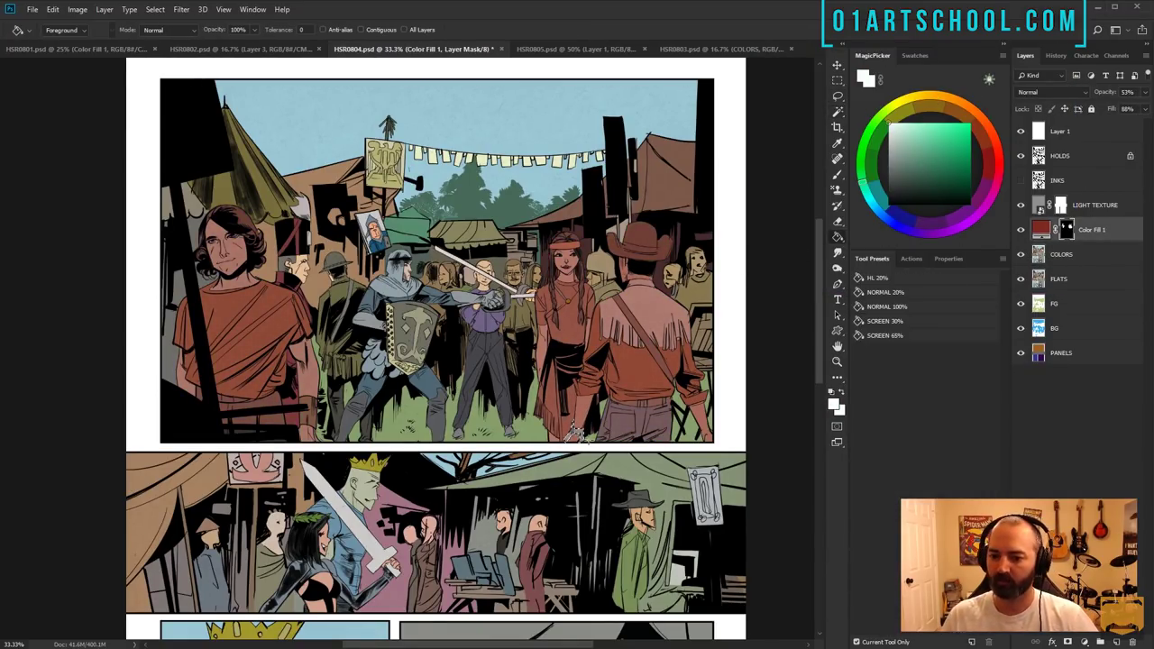
- On the COLORS layer, shift the clothing of the background figure behind the man in the red shirt to hue -180 and saturation about -51
{"action": "key", "text": "l"}
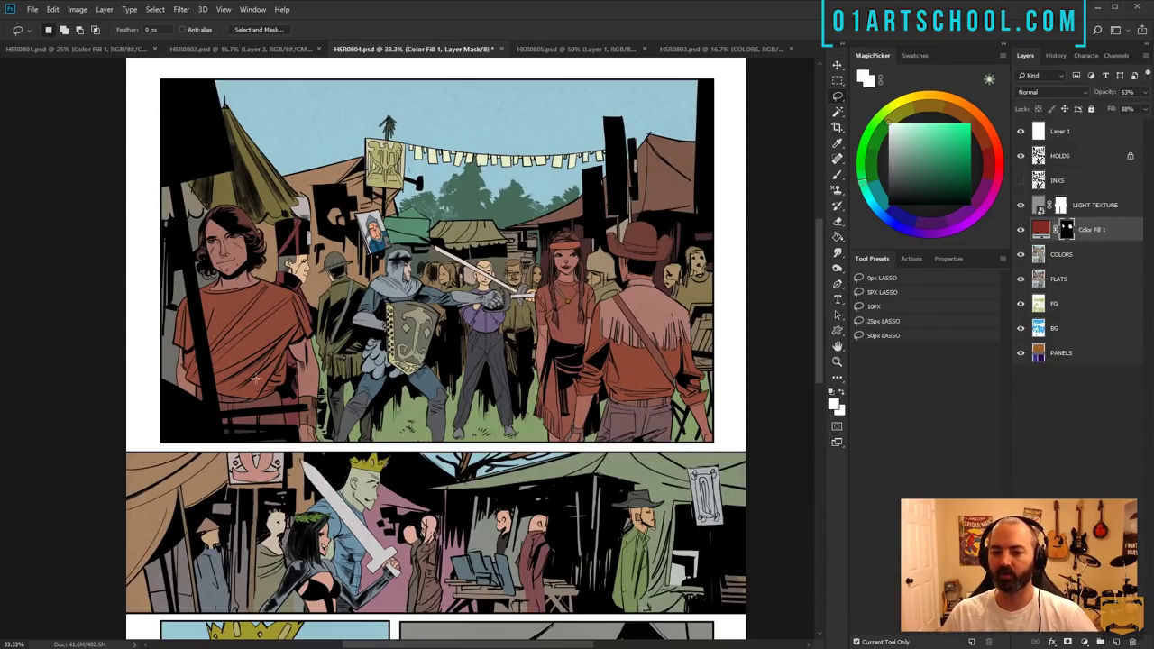
{"action": "left_click", "coordinate": [1059, 254]}
{"action": "key", "text": "w"}
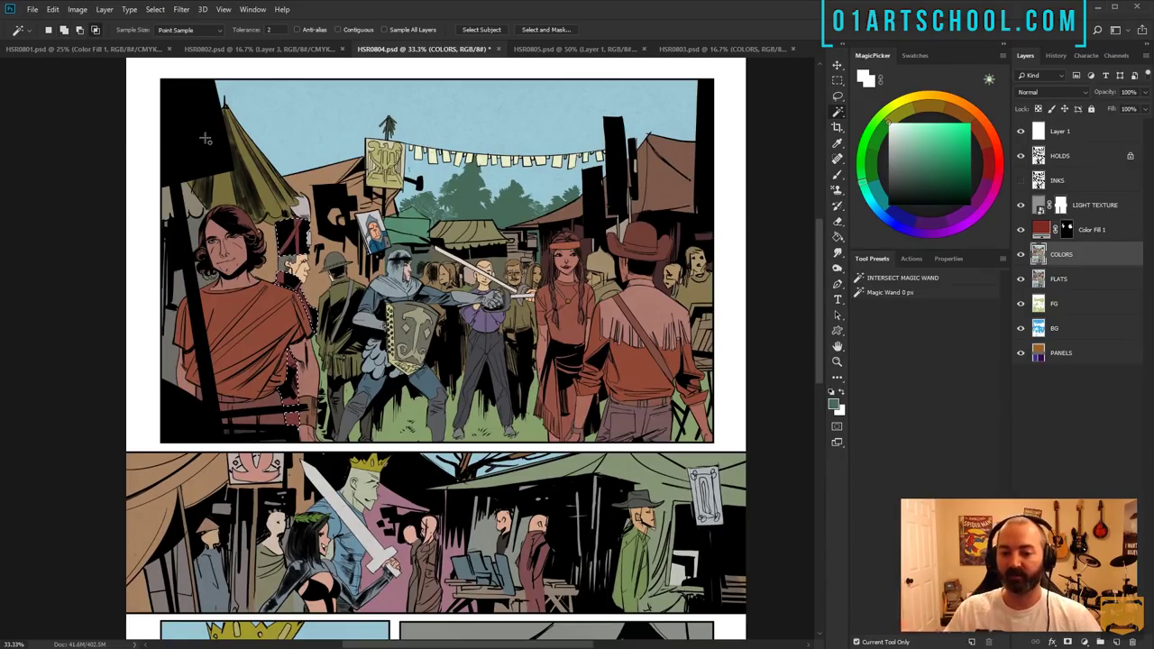
{"action": "left_click_drag", "start_coordinate": [749, 254], "coordinate": [666, 78]}
{"action": "left_click_drag", "start_coordinate": [506, 416], "coordinate": [587, 523]}
{"action": "left_click_drag", "start_coordinate": [585, 277], "coordinate": [558, 356]}
{"action": "key", "text": "ctrl+d"}
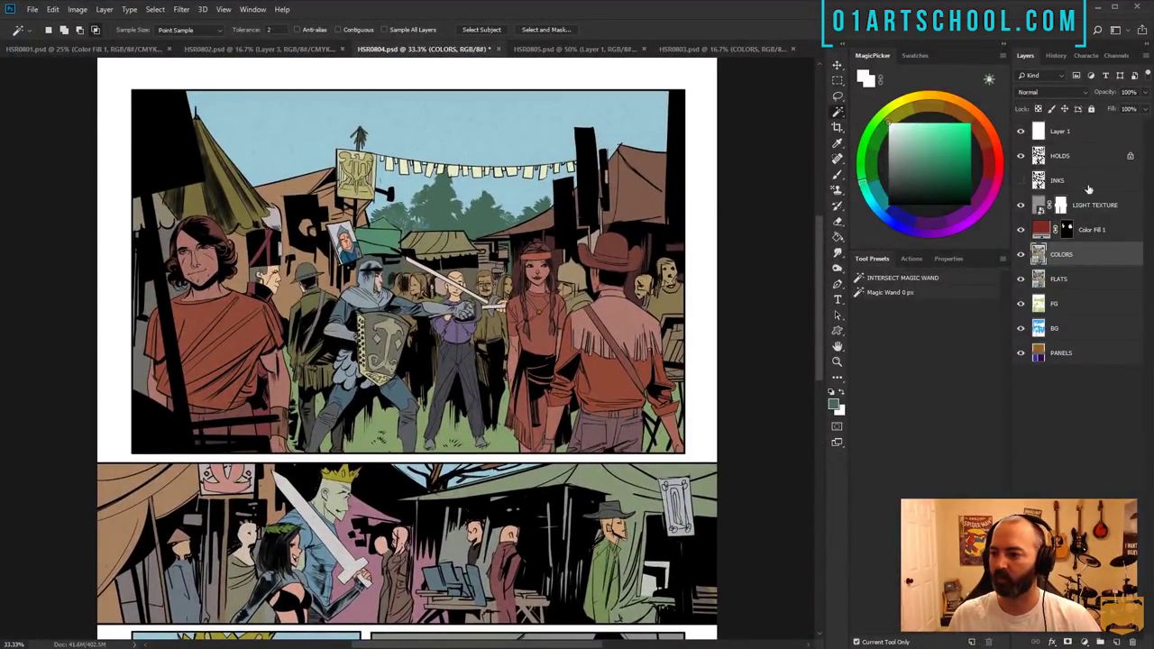
{"action": "key", "text": "ctrl+u"}
{"action": "left_click_drag", "start_coordinate": [765, 216], "coordinate": [702, 217]}
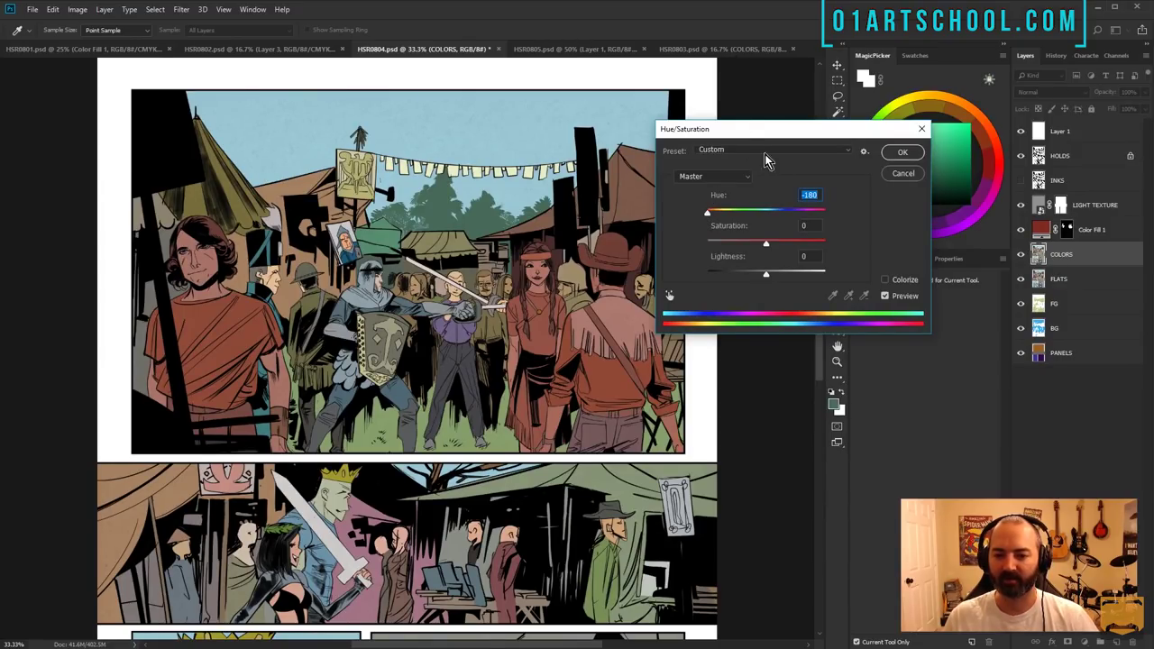
{"action": "left_click_drag", "start_coordinate": [764, 245], "coordinate": [745, 245]}
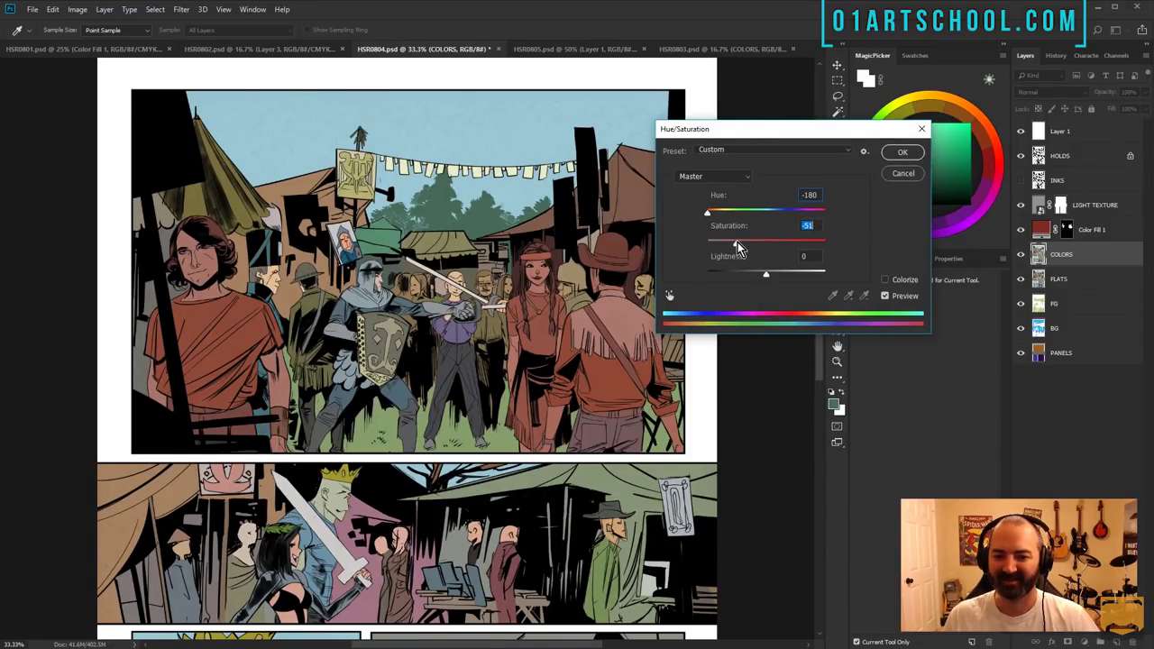
{"action": "left_click", "coordinate": [902, 150]}
- Recolor the green tent behind the fighters in the first panel to a muted olive, and clear the selection
{"action": "key", "text": "z"}
{"action": "left_click", "coordinate": [548, 323], "text": "alt"}
{"action": "left_click", "coordinate": [548, 323], "text": "alt"}
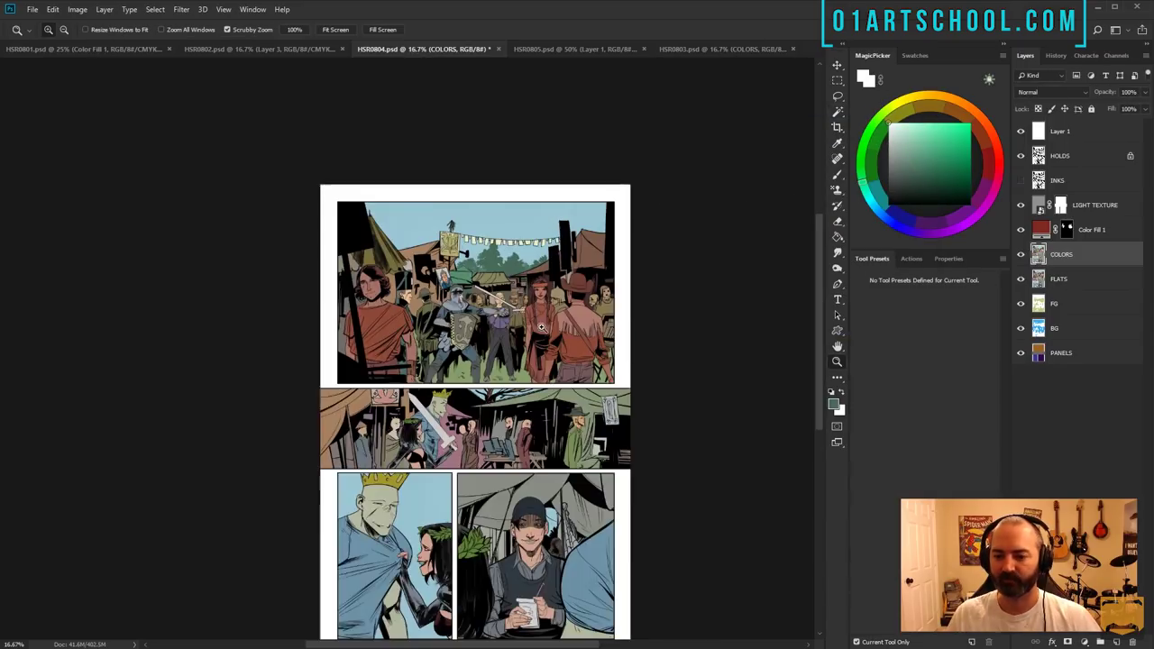
{"action": "left_click", "coordinate": [552, 330]}
{"action": "left_click_drag", "start_coordinate": [557, 295], "coordinate": [537, 333]}
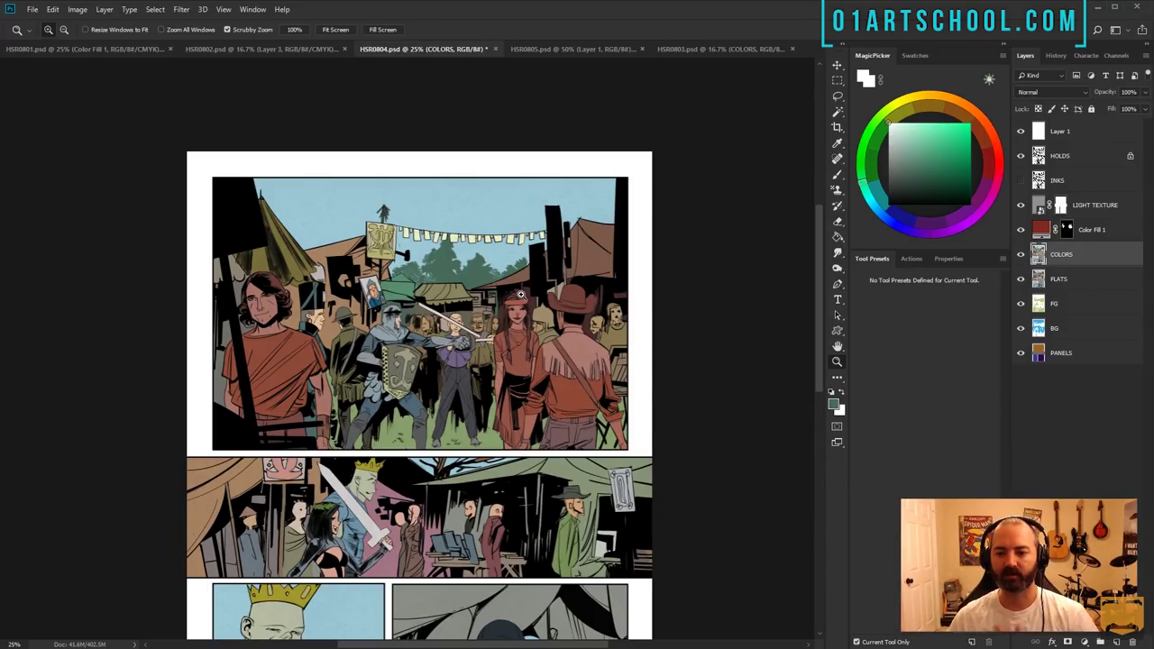
{"action": "scroll", "coordinate": [496, 291], "scroll_direction": "down", "scroll_amount": 1}
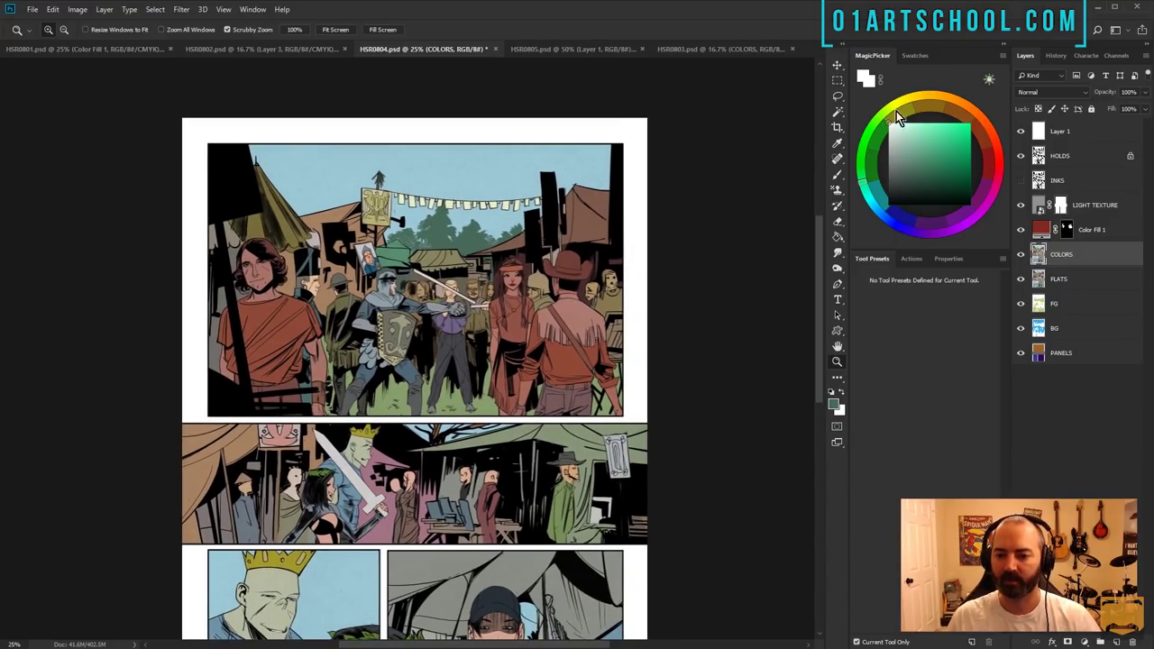
{"action": "key", "text": "l"}
{"action": "key", "text": "w"}
{"action": "key", "text": "l"}
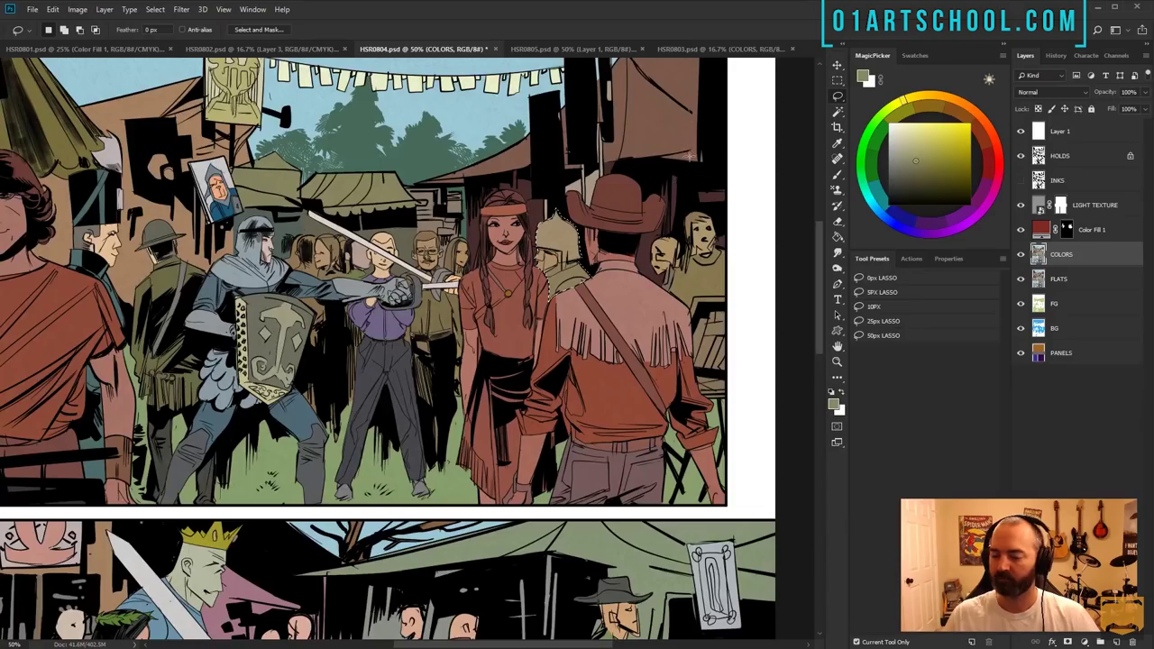
{"action": "left_click_drag", "start_coordinate": [548, 292], "coordinate": [516, 328]}
{"action": "key", "text": "ctrl+d"}
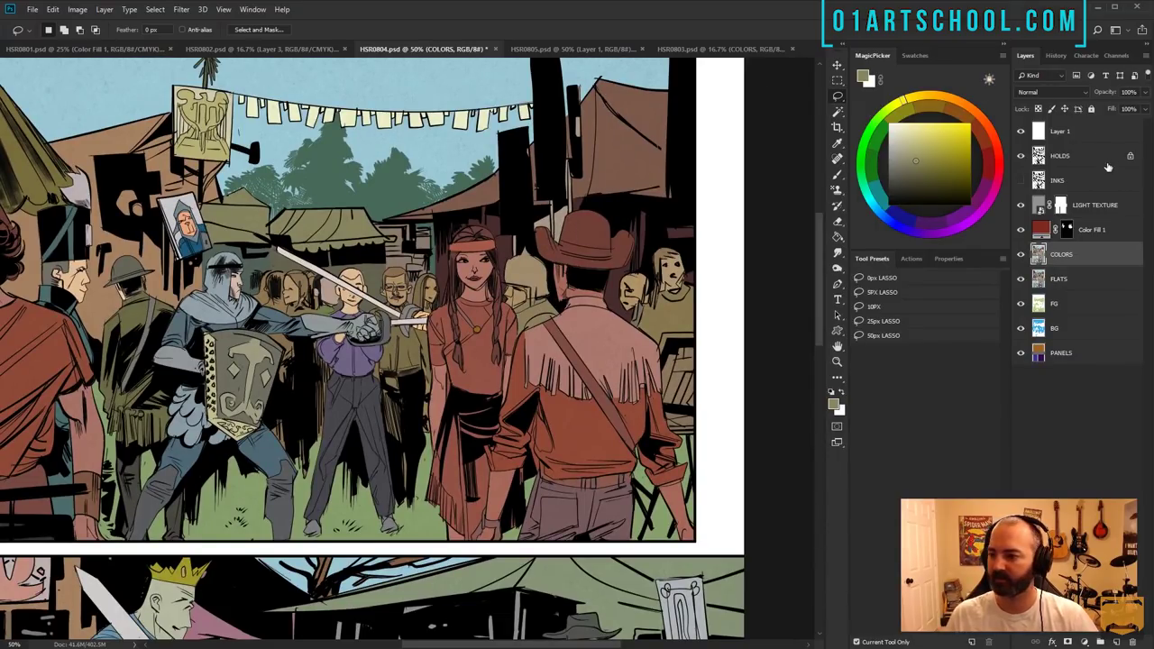
- Fill the helmet of the background man beside the cowboy with the knight's gray and his face with a light skin tone on COLORS
{"action": "key", "text": "b"}
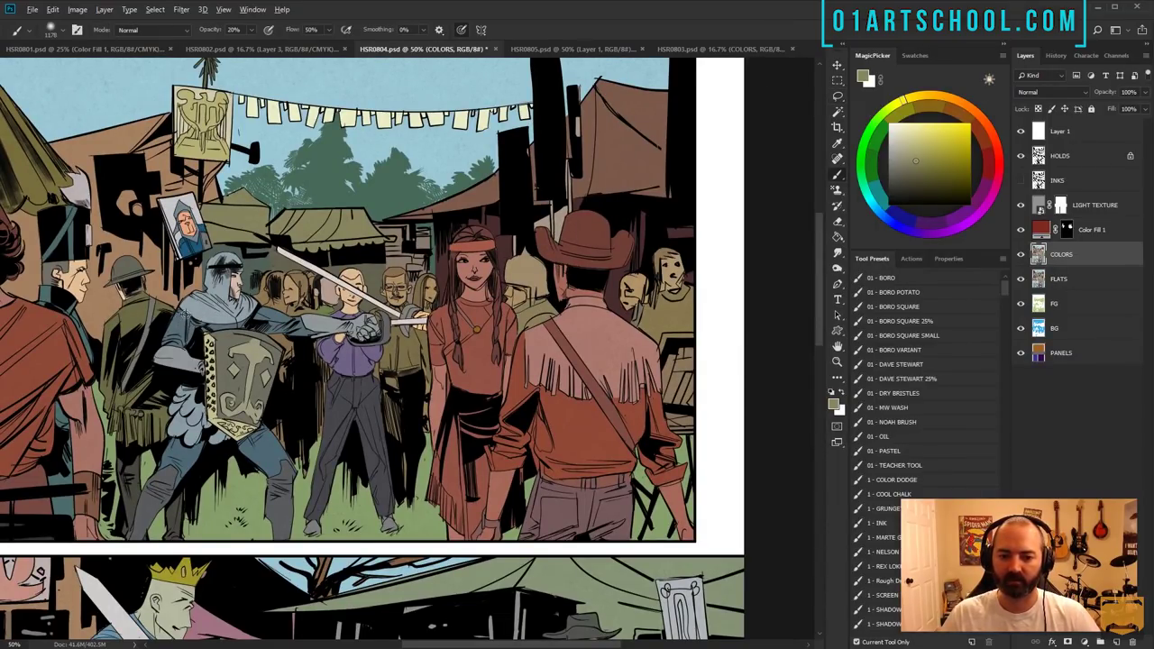
{"action": "left_click", "coordinate": [202, 306], "text": "alt"}
{"action": "key", "text": "g"}
{"action": "left_click", "coordinate": [523, 272]}
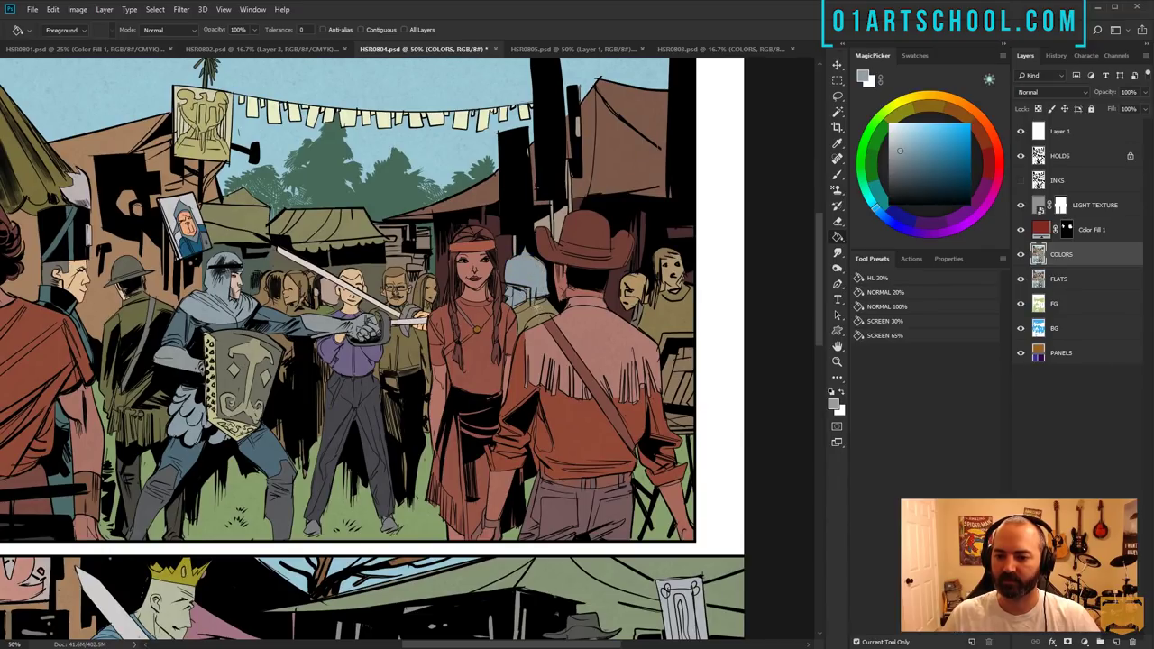
{"action": "left_click", "coordinate": [1068, 275]}
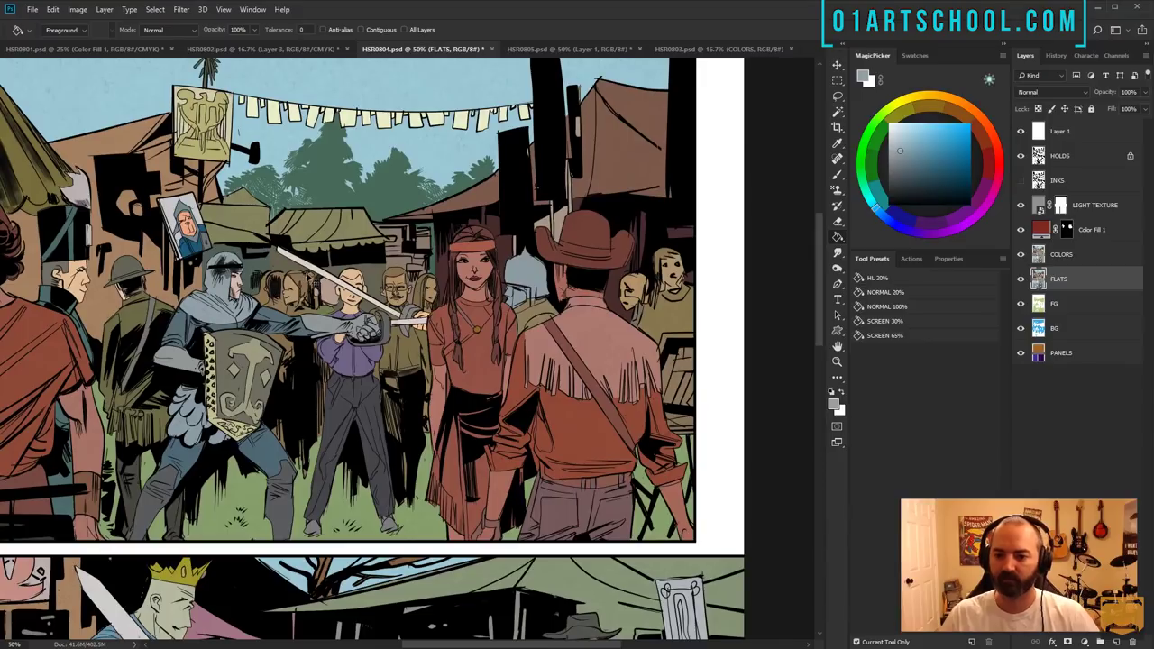
{"action": "left_click", "coordinate": [578, 271], "text": "alt"}
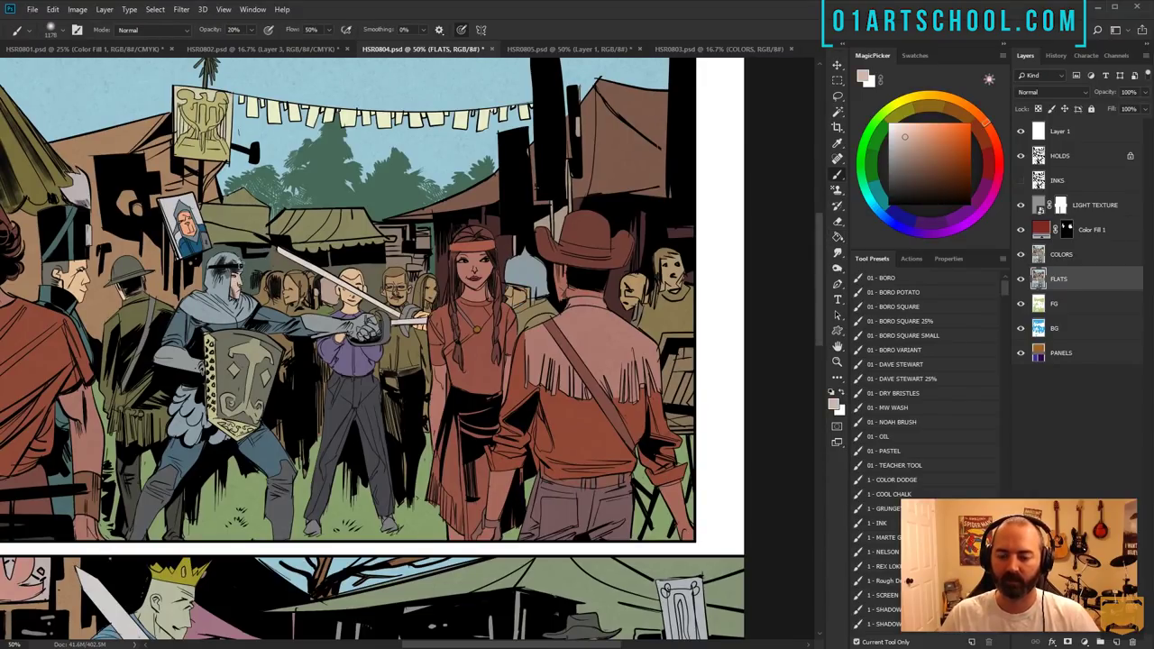
{"action": "left_click", "coordinate": [1073, 253]}
{"action": "left_click", "coordinate": [515, 295]}
- Select the helmeted background man's clothing from the FLATS layer and fill it with blue-gray on COLORS
{"action": "key", "text": "l"}
{"action": "left_click", "coordinate": [1067, 277]}
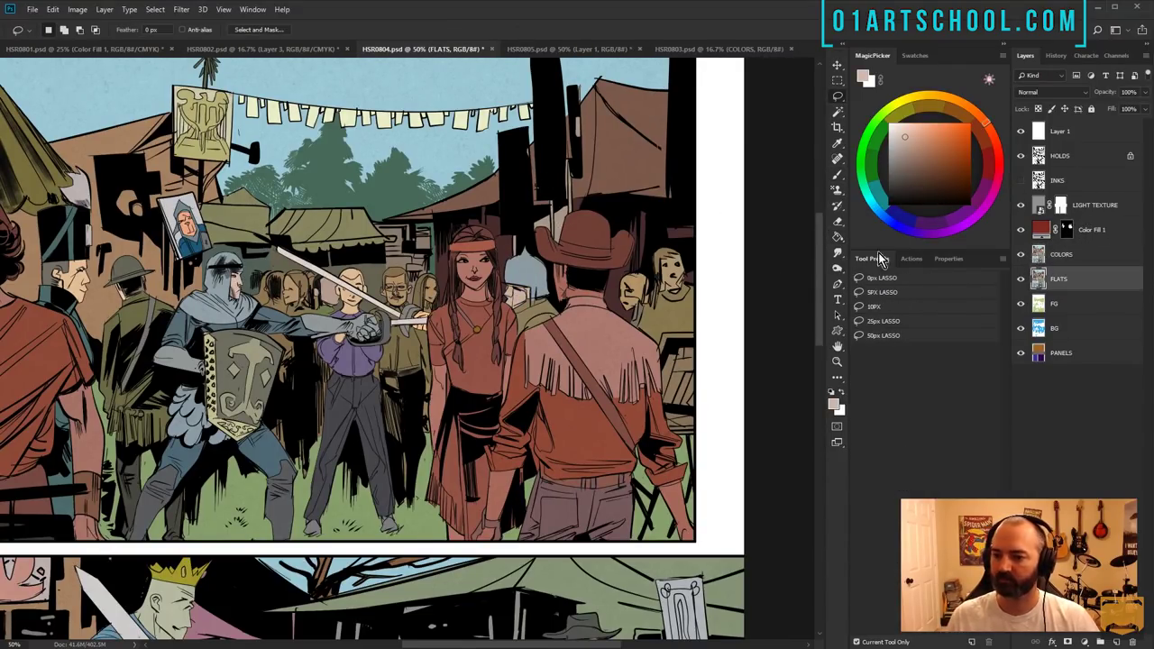
{"action": "key", "text": "w"}
{"action": "left_click", "coordinate": [537, 315]}
{"action": "key", "text": "b"}
{"action": "left_click", "coordinate": [1071, 255]}
{"action": "key", "text": "g"}
{"action": "left_click", "coordinate": [538, 315]}
{"action": "key", "text": "l"}
{"action": "key", "text": "b"}
{"action": "key", "text": "ctrl+d"}
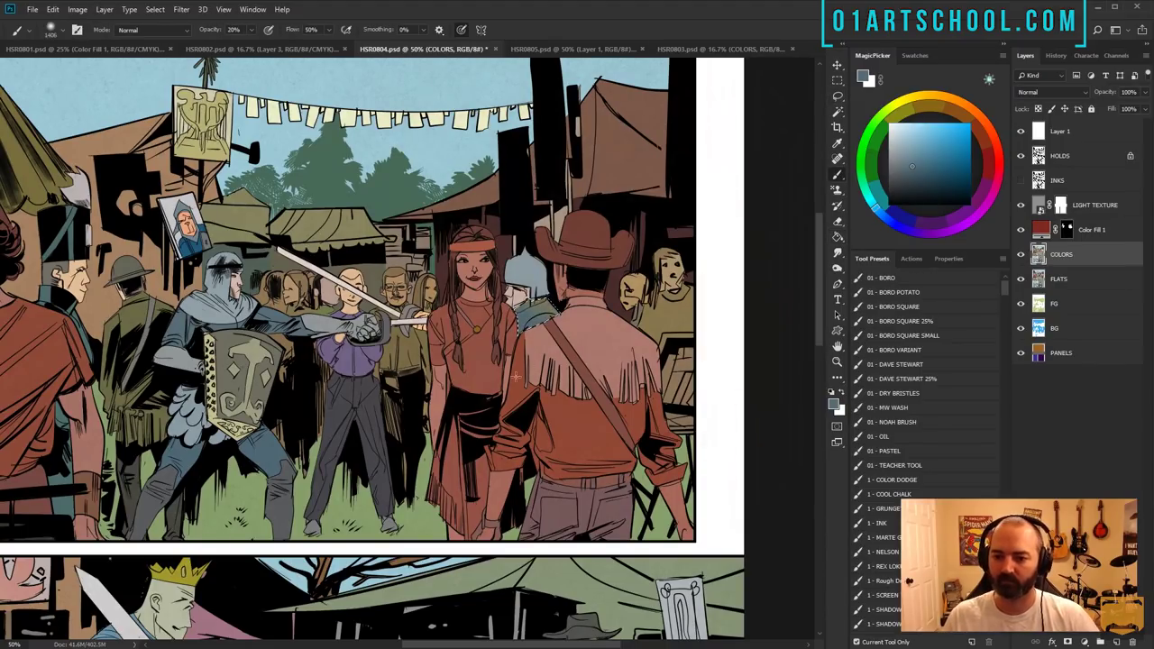
{"action": "key", "text": "shift+b"}
{"action": "key", "text": "l"}
- Mute the central fighter's purple shirt with Hue/Saturation, using hue -38 and saturation -54
{"action": "key", "text": "z"}
{"action": "left_click", "coordinate": [484, 366], "text": "alt"}
{"action": "left_click", "coordinate": [484, 366], "text": "alt"}
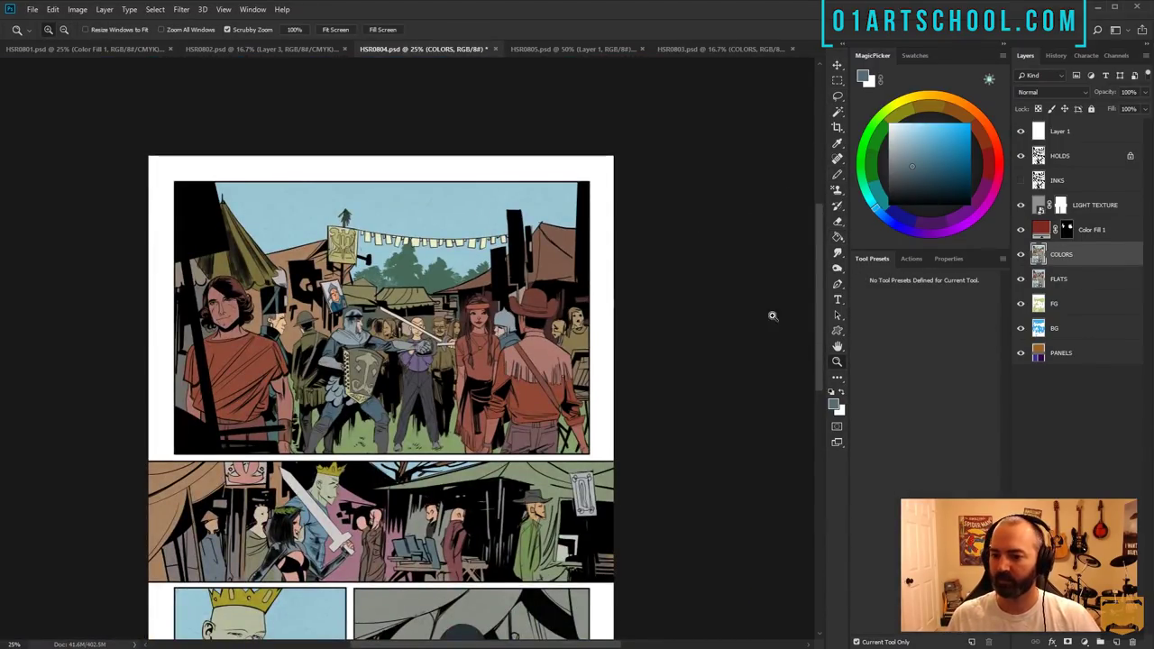
{"action": "left_click", "coordinate": [772, 316]}
{"action": "key", "text": "w"}
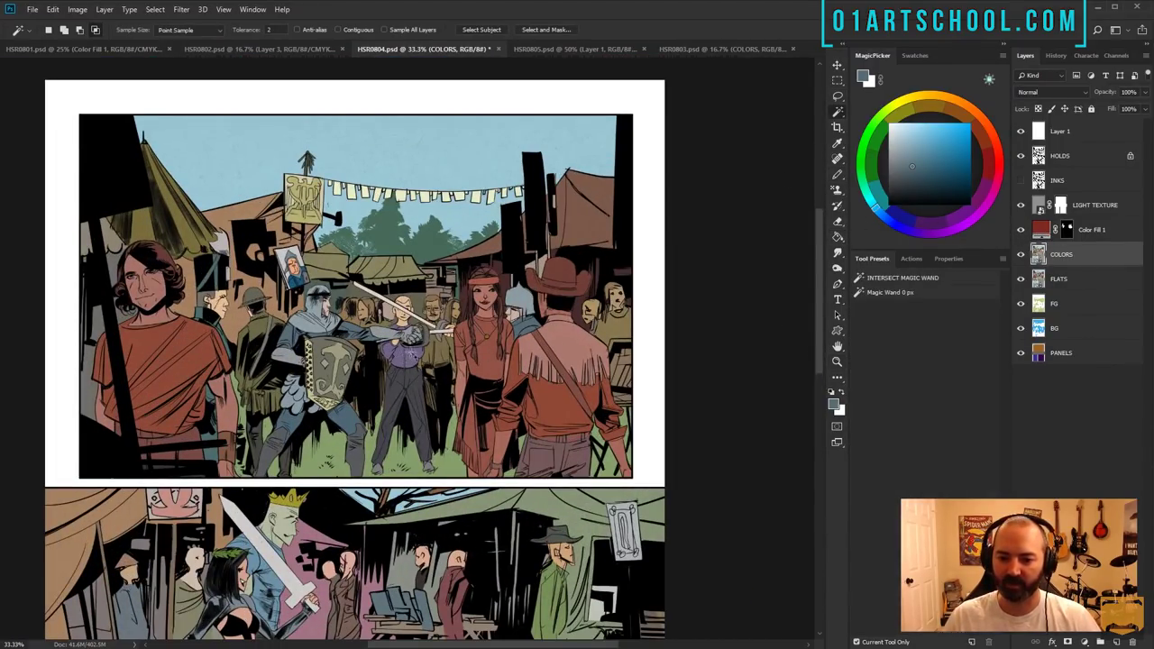
{"action": "key", "text": "ctrl+u"}
{"action": "left_click_drag", "start_coordinate": [767, 242], "coordinate": [746, 228]}
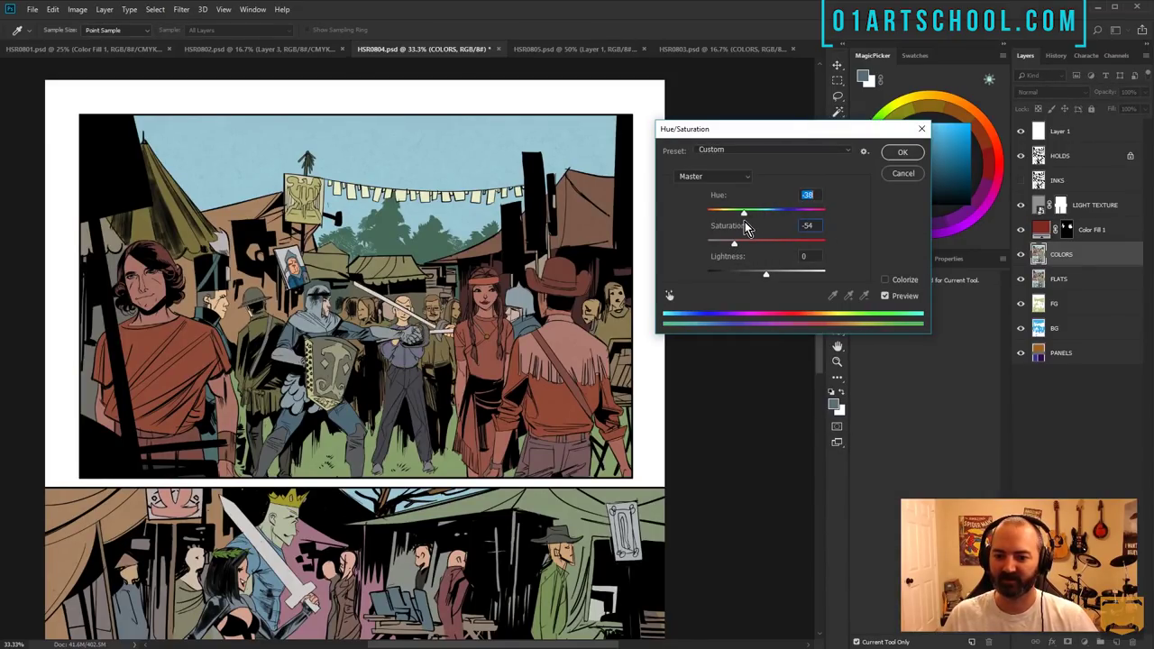
{"action": "left_click", "coordinate": [911, 155]}
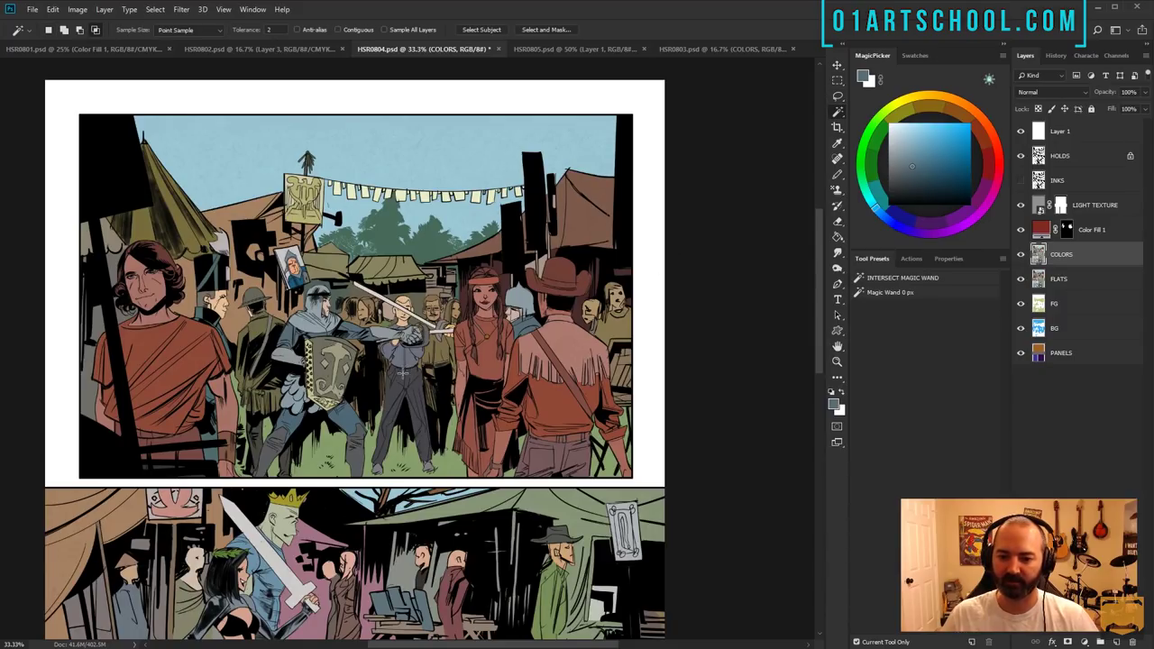
- Adjust the central fighter's trousers with Hue/Saturation to hue -180, saturation +23 and lightness +8
{"action": "key", "text": "ctrl+u"}
{"action": "left_click_drag", "start_coordinate": [766, 213], "coordinate": [703, 225]}
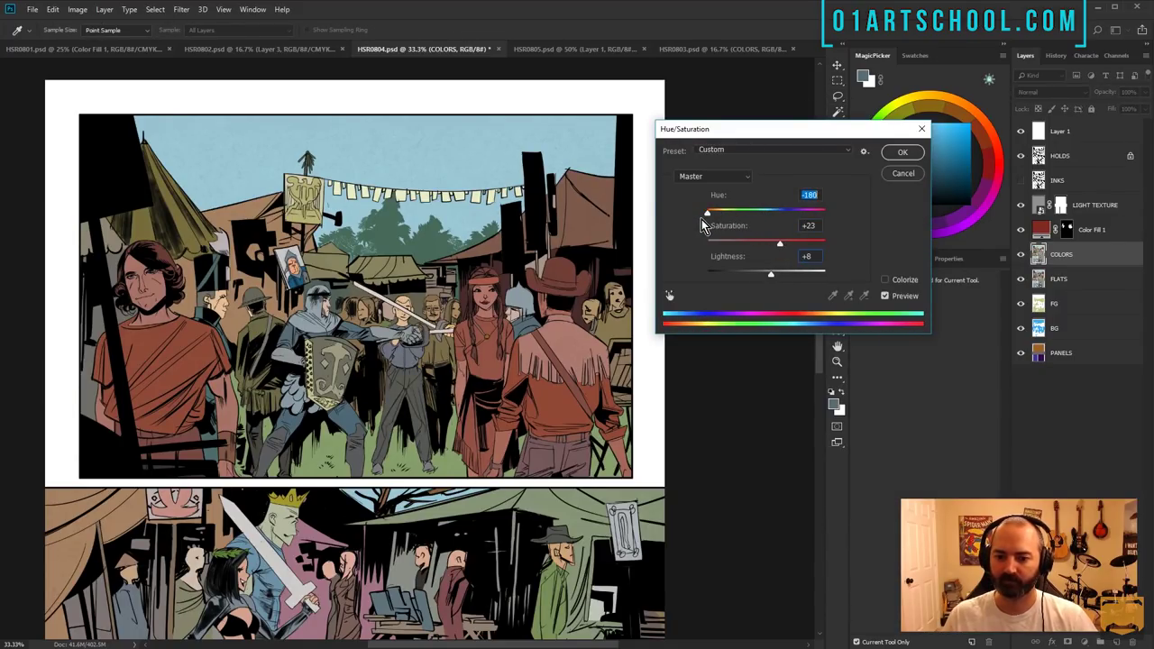
{"action": "left_click", "coordinate": [904, 152]}
- Shift the pink tent behind the crowned man in the second panel to hue -110 with reduced saturation and lightness
{"action": "key", "text": "ctrl+minus"}
{"action": "key", "text": "ctrl+plus"}
{"action": "left_click_drag", "start_coordinate": [446, 575], "coordinate": [520, 316]}
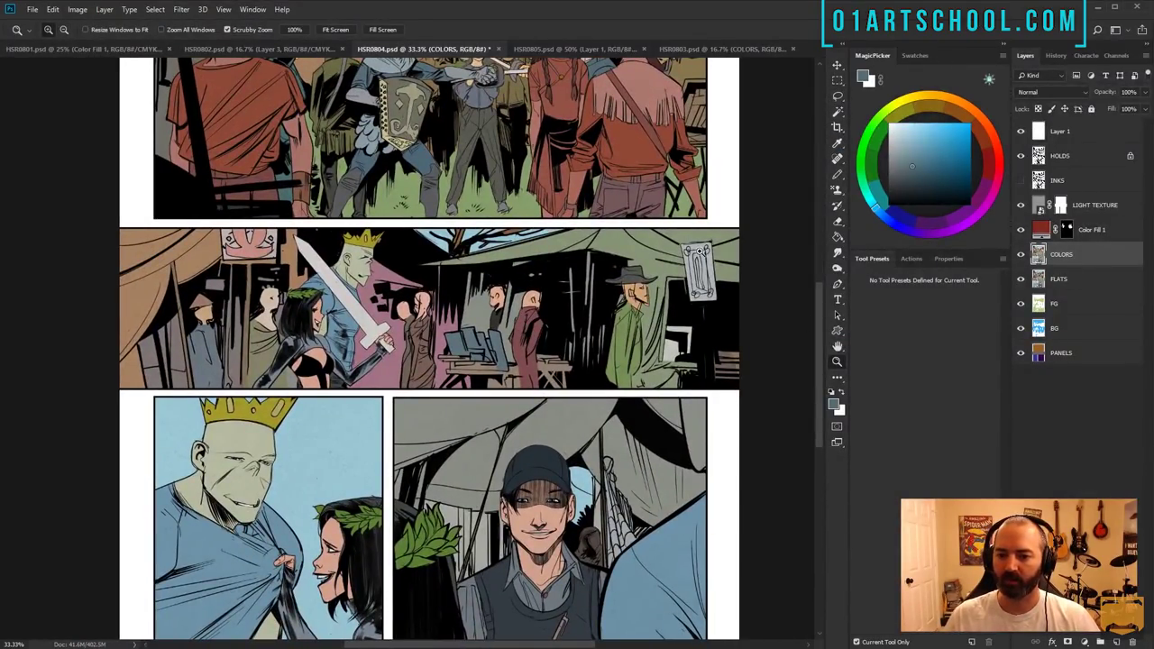
{"action": "key", "text": "w"}
{"action": "left_click", "coordinate": [397, 263]}
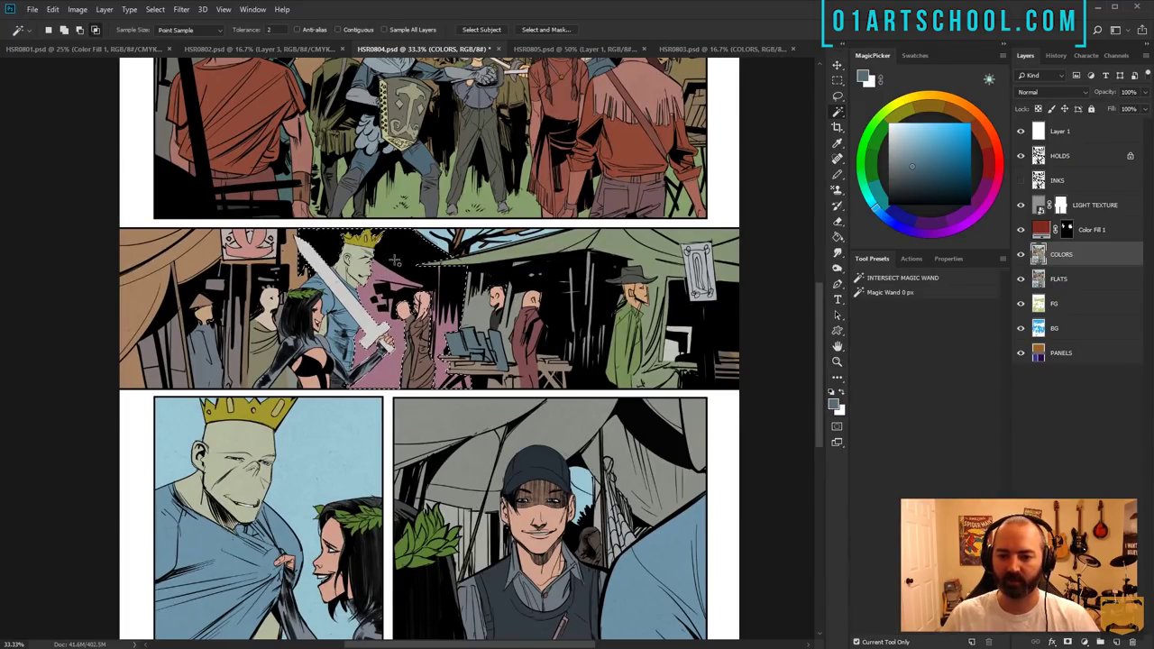
{"action": "key", "text": "ctrl+u"}
{"action": "left_click_drag", "start_coordinate": [766, 213], "coordinate": [723, 219]}
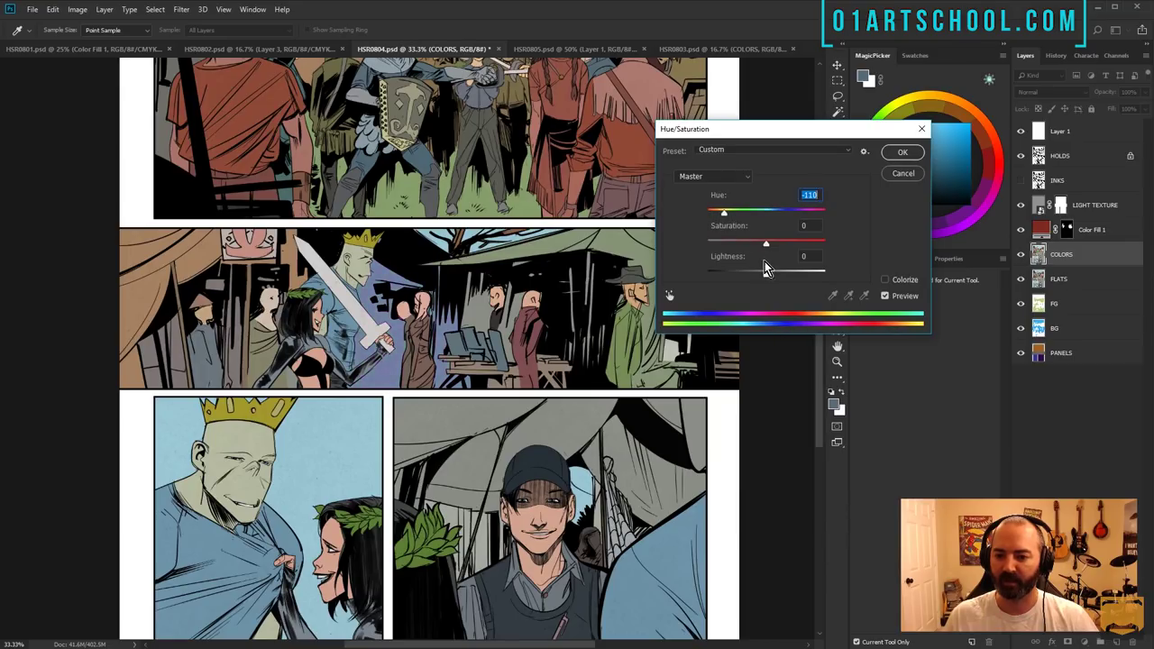
{"action": "mouse_move", "coordinate": [766, 272]}
{"action": "left_mouse_down"}
{"action": "mouse_move", "coordinate": [753, 275]}
{"action": "mouse_move", "coordinate": [755, 242]}
{"action": "left_mouse_up"}
{"action": "left_click", "coordinate": [903, 152]}
- Load the BG layer's shapes as a selection, check it in Quick Mask, and add the second panel's background figures
{"action": "key", "text": "l"}
{"action": "left_click", "coordinate": [1040, 330], "text": "ctrl"}
{"action": "key", "text": "q"}
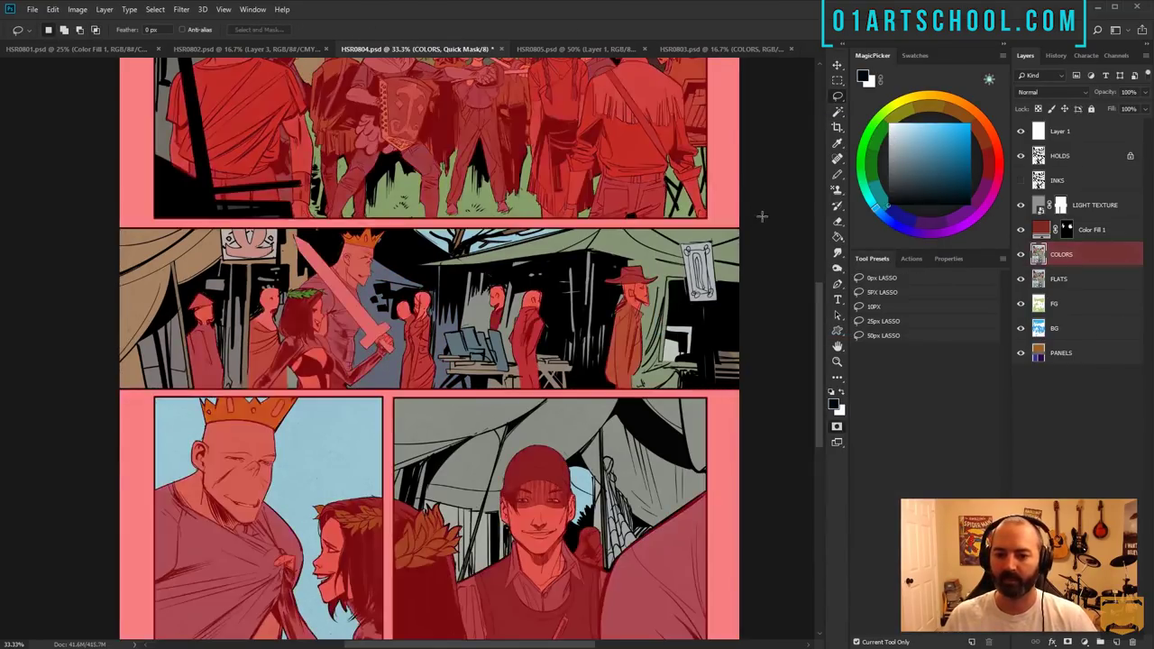
{"action": "key", "text": "q"}
{"action": "left_click_drag", "start_coordinate": [393, 276], "coordinate": [446, 294]}
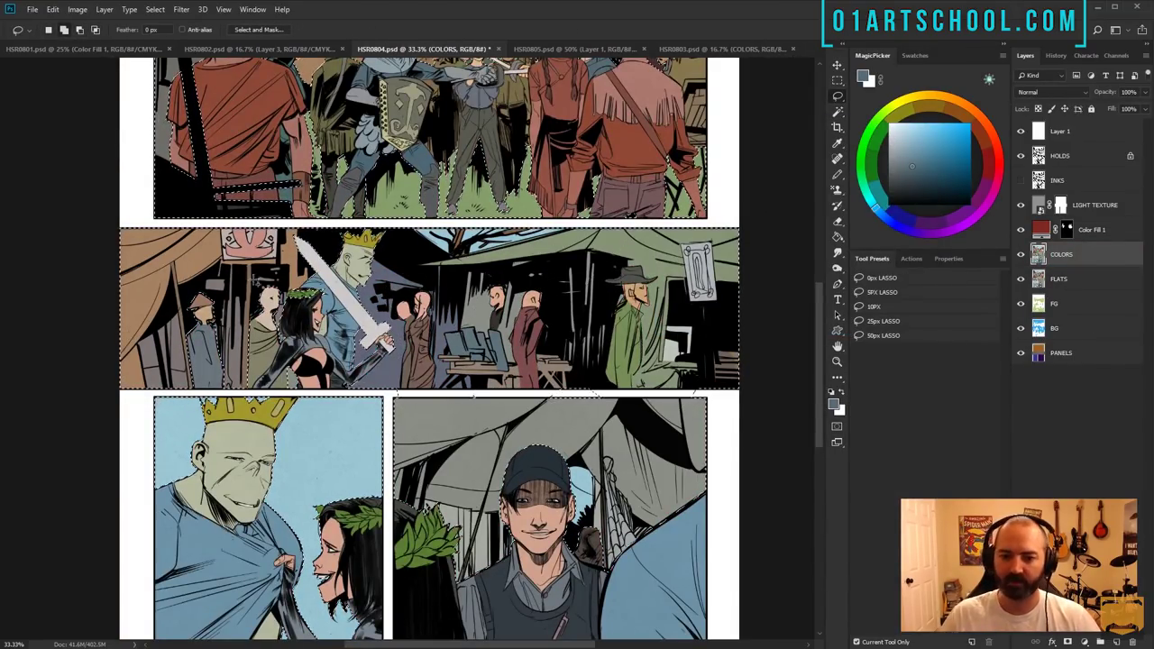
{"action": "key", "text": "z"}
{"action": "left_click", "coordinate": [302, 329]}
{"action": "left_click", "coordinate": [297, 337]}
{"action": "key", "text": "l"}
{"action": "key", "text": "w"}
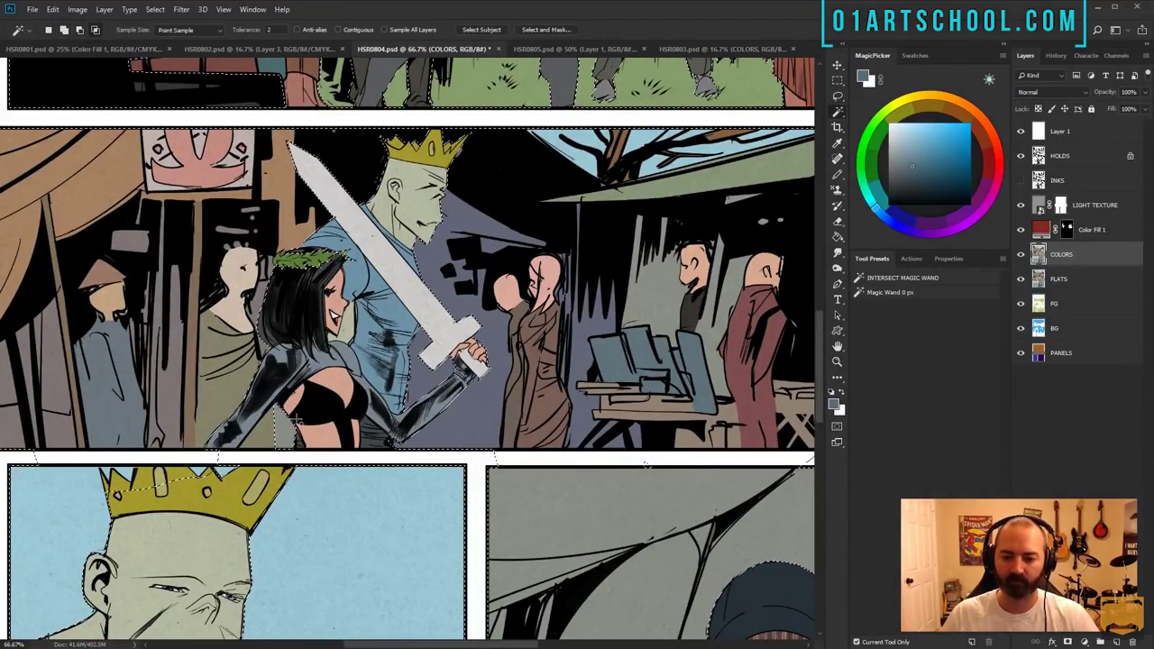
- Recheck the background selection in Quick Mask and intersect it with the second panel's shape from the PANELS layer
{"action": "key", "text": "q"}
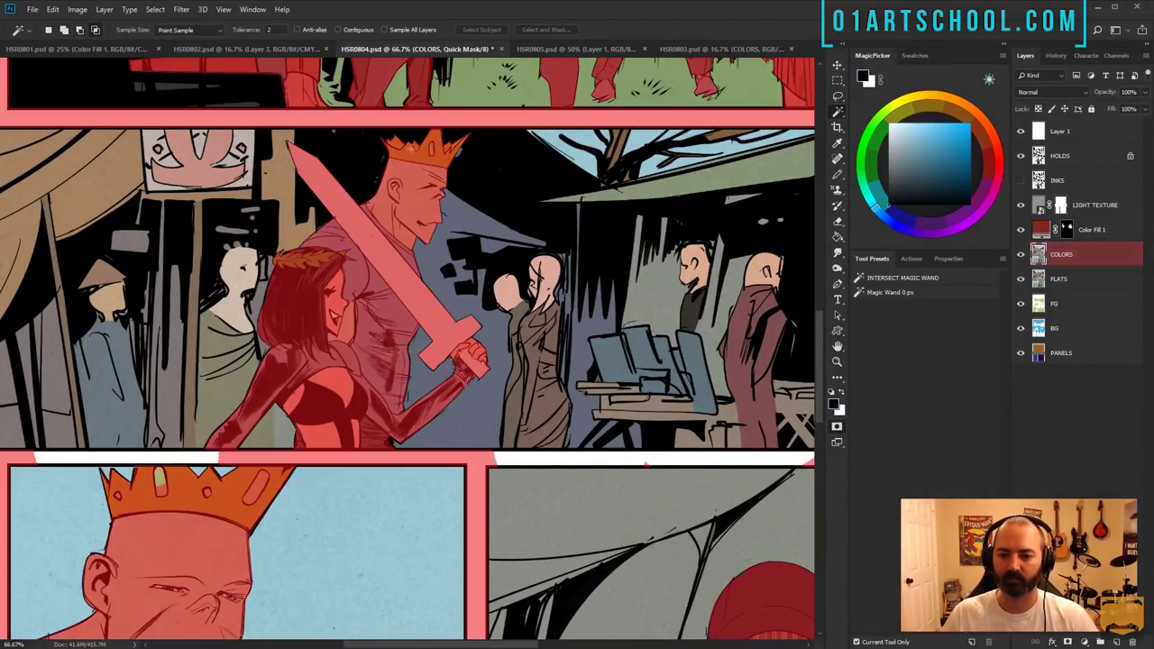
{"action": "key", "text": "q"}
{"action": "key", "text": "z"}
{"action": "left_click", "coordinate": [505, 347], "text": "alt"}
{"action": "key", "text": "q"}
{"action": "key", "text": "q"}
{"action": "key", "text": "alt+comma"}
{"action": "left_click", "coordinate": [551, 288]}
{"action": "key", "text": "ctrl+d"}
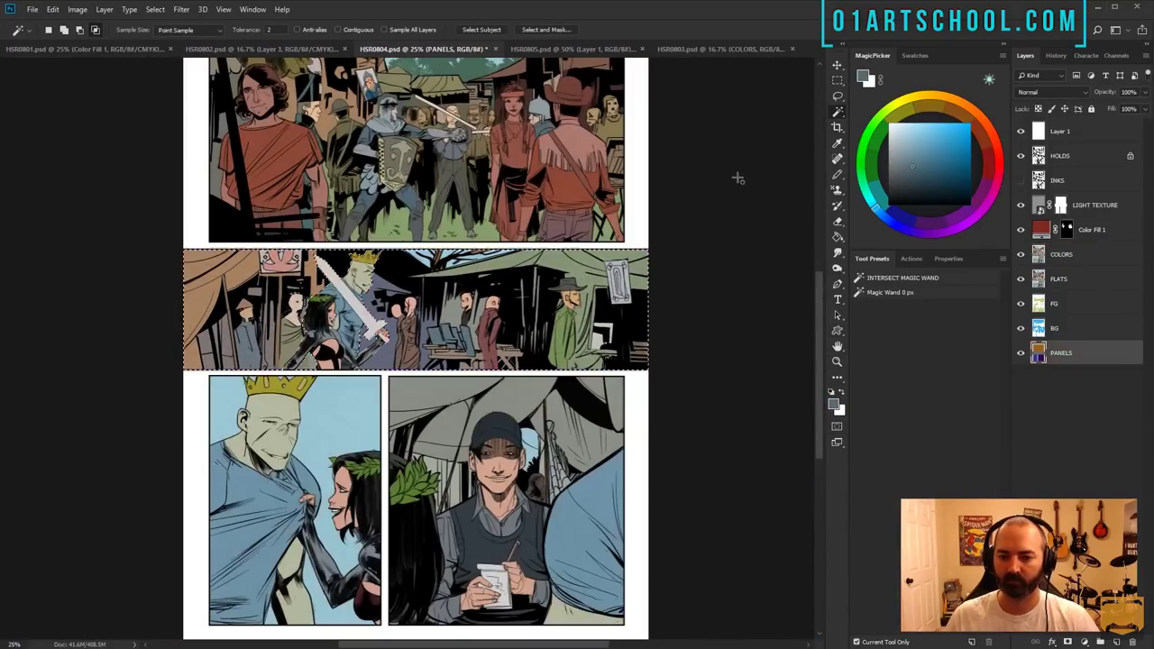
- Add a muted olive Solid Color fill layer above COLORS over the second panel's background and lower its opacity to 73%
{"action": "left_click", "coordinate": [1062, 254]}
{"action": "left_click", "coordinate": [1085, 642]}
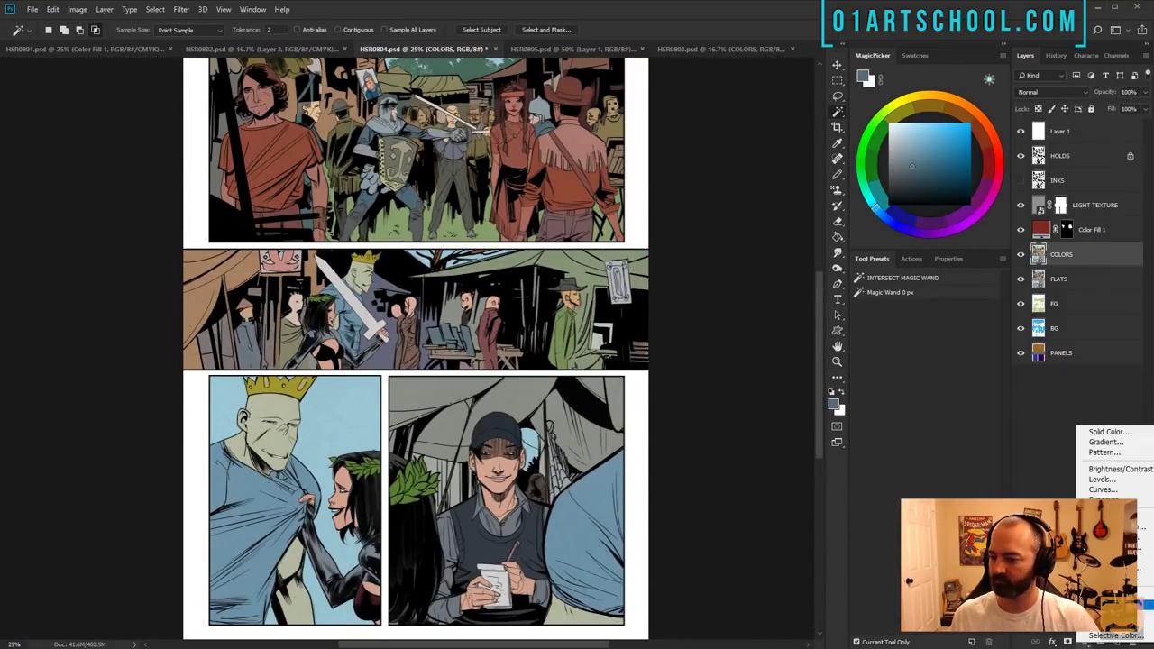
{"action": "left_click", "coordinate": [1096, 430]}
{"action": "left_click_drag", "start_coordinate": [930, 156], "coordinate": [931, 214]}
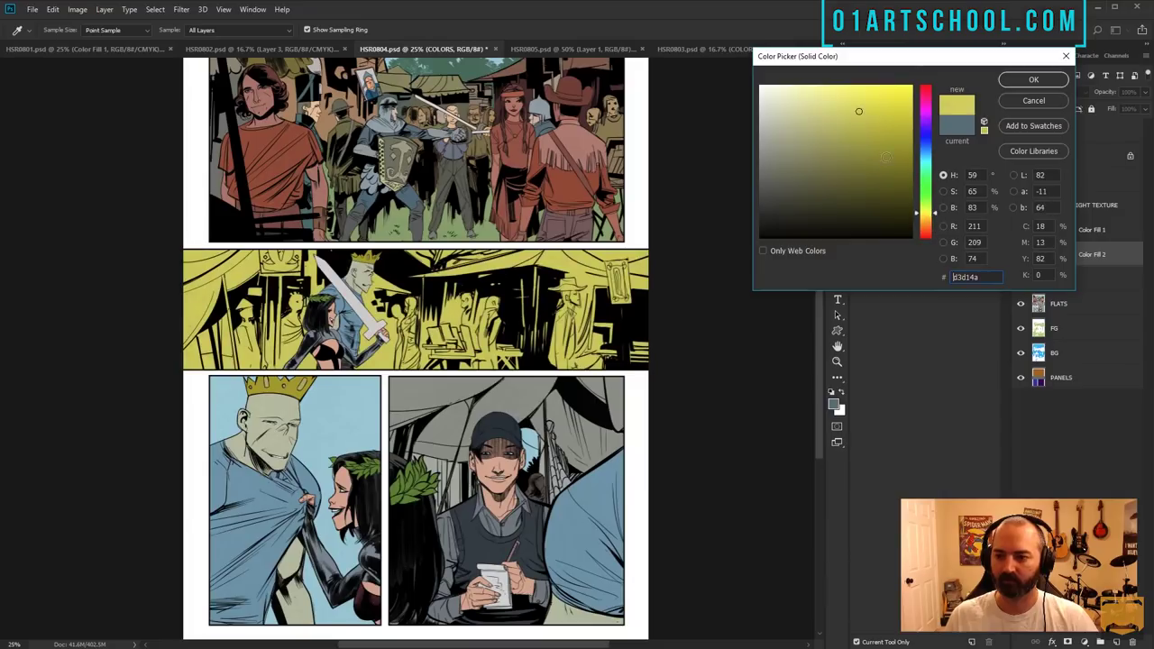
{"action": "left_click", "coordinate": [823, 152]}
{"action": "left_click", "coordinate": [1029, 79]}
{"action": "left_click", "coordinate": [1145, 92]}
{"action": "left_click_drag", "start_coordinate": [1146, 108], "coordinate": [1130, 108]}
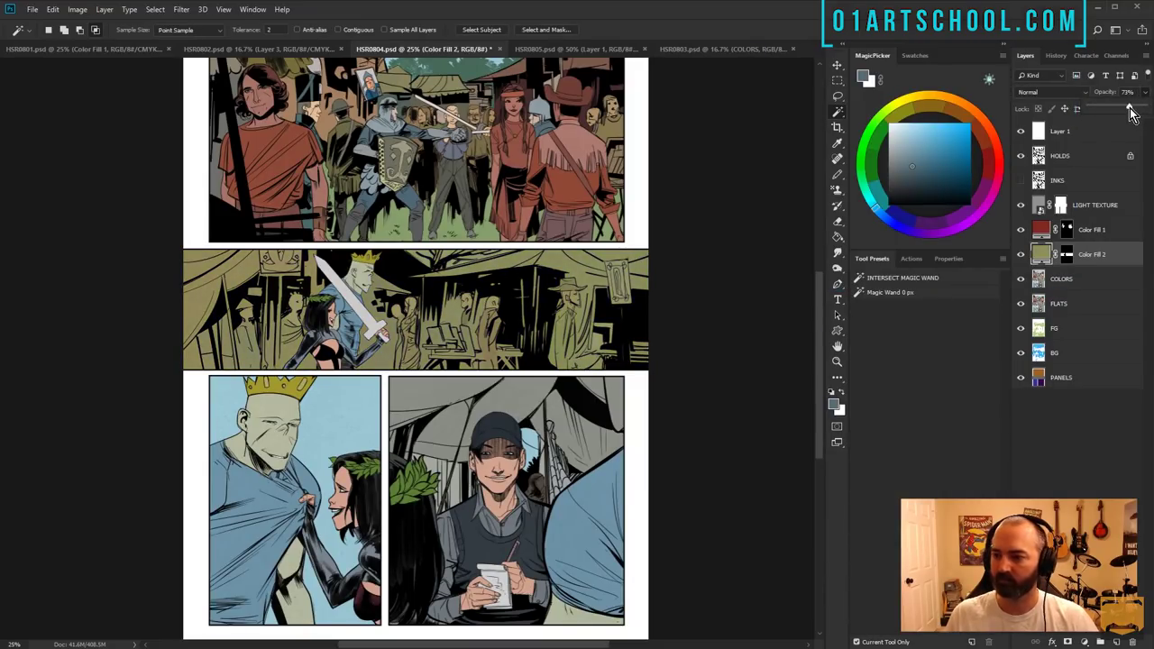
- Lower Color Fill 2's opacity to 70% and mask the second panel's blue sky out of the olive fill
{"action": "left_click", "coordinate": [701, 166]}
{"action": "key", "text": "alt+["}
{"action": "left_click", "coordinate": [460, 258]}
{"action": "key", "text": "alt+]"}
{"action": "key", "text": "g"}
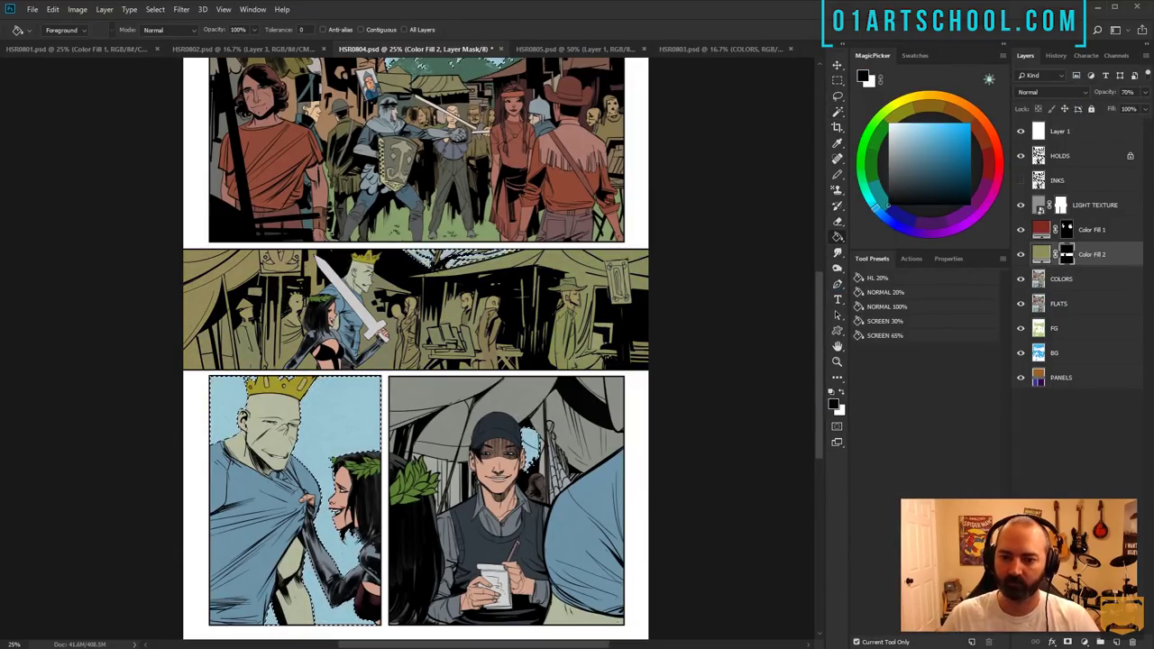
{"action": "key", "text": "ctrl+d"}
- Select the light blue sky on the COLORS layer and shift its hue slightly with Hue/Saturation
{"action": "key", "text": "l"}
{"action": "key", "text": "w"}
{"action": "left_click", "coordinate": [370, 260]}
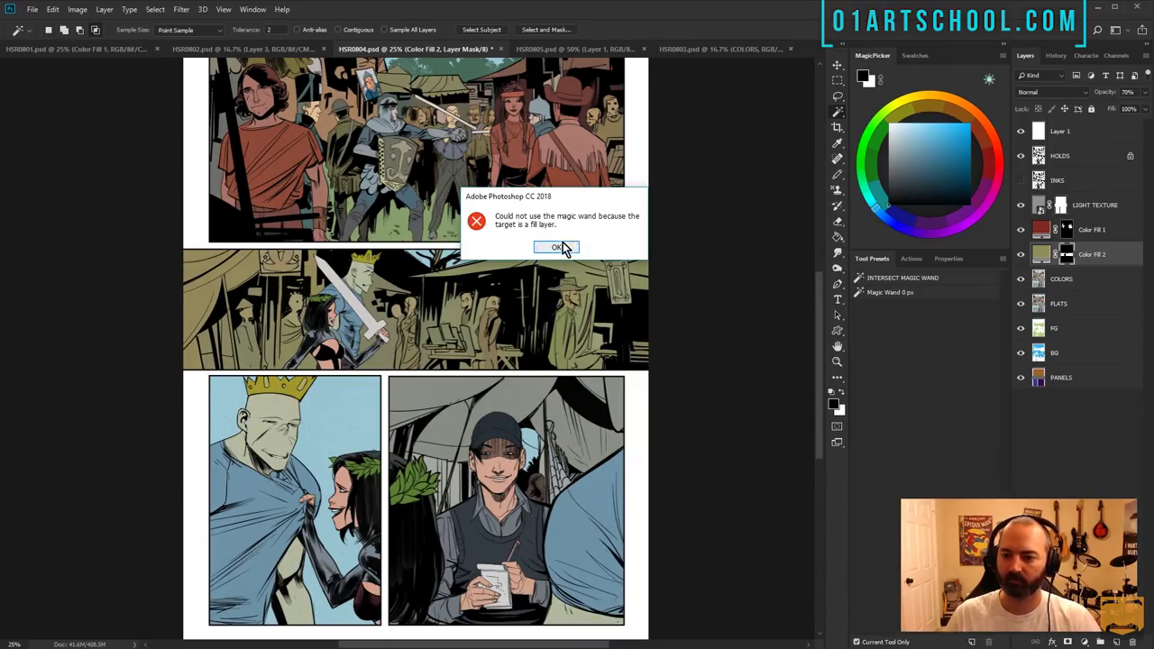
{"action": "left_click", "coordinate": [560, 248]}
{"action": "left_click", "coordinate": [1063, 279]}
{"action": "left_click", "coordinate": [367, 258]}
{"action": "key", "text": "ctrl+u"}
{"action": "left_click_drag", "start_coordinate": [765, 214], "coordinate": [754, 220]}
{"action": "left_click", "coordinate": [901, 153]}
{"action": "left_click_drag", "start_coordinate": [628, 234], "coordinate": [606, 213]}
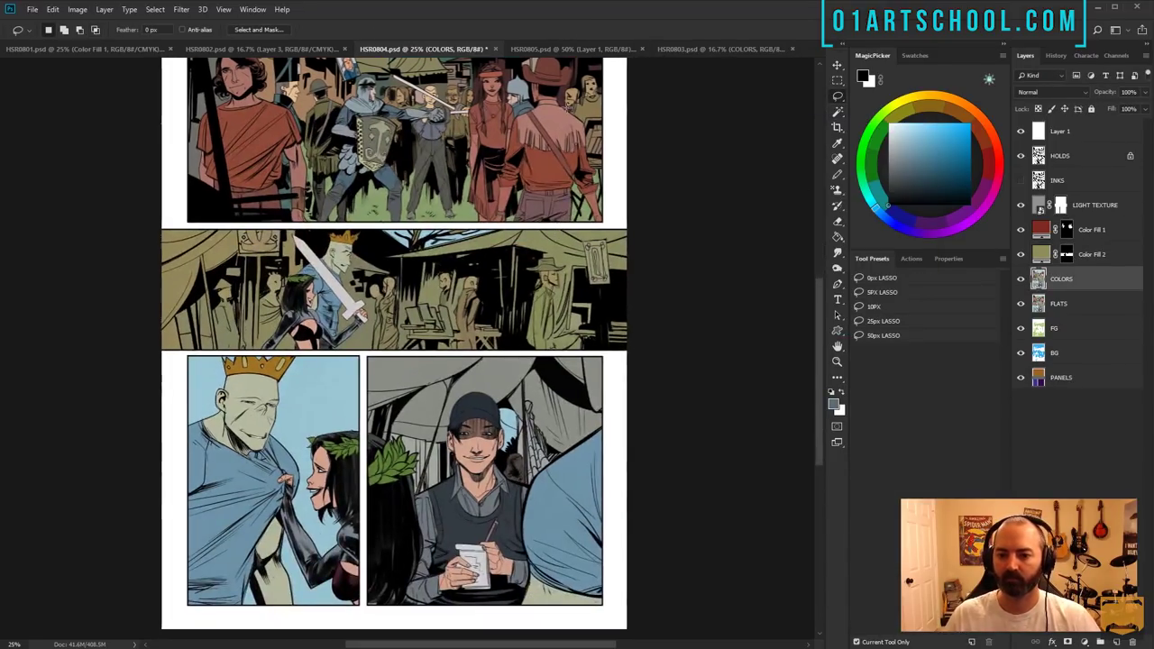
- Fill the background of the crowned man's close-up panel with the olive sampled from the second panel
{"action": "left_click_drag", "start_coordinate": [536, 171], "coordinate": [545, 143]}
{"action": "key", "text": "b"}
{"action": "left_click", "coordinate": [581, 218], "text": "alt"}
{"action": "key", "text": "l"}
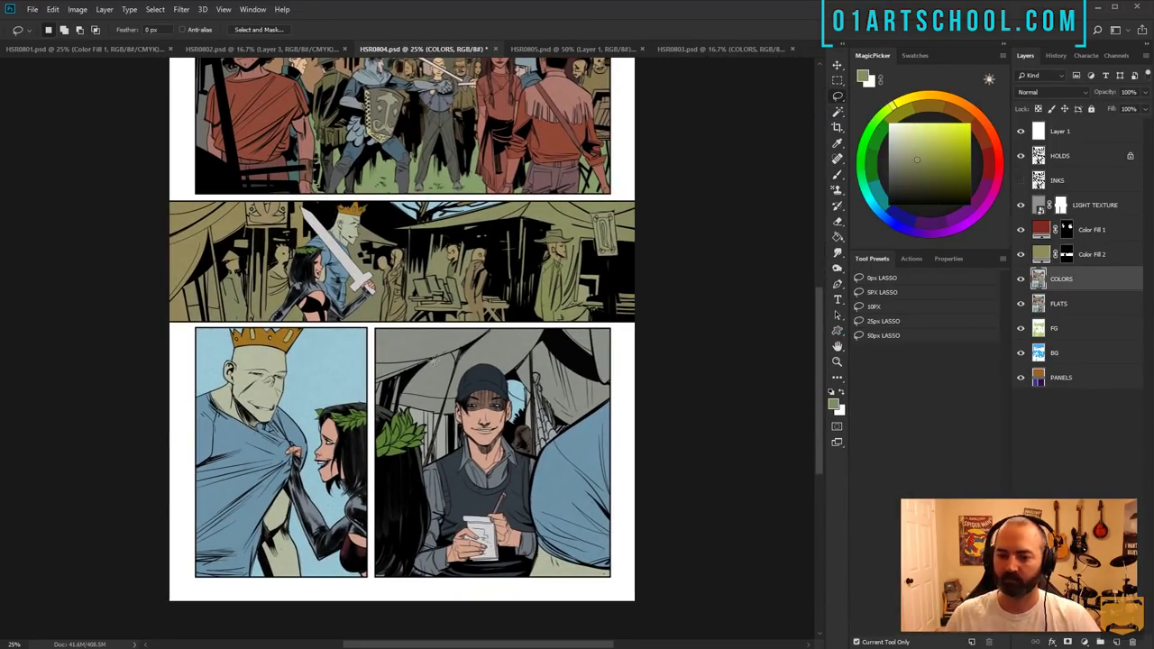
{"action": "left_click_drag", "start_coordinate": [431, 360], "coordinate": [417, 343]}
{"action": "key", "text": "g"}
{"action": "left_click", "coordinate": [330, 371]}
{"action": "key", "text": "ctrl+d"}
- Select the foreground figures' shapes from FLATS, check them in Quick Mask, and intersect the selection with the last panel's shape from PANELS
{"action": "key", "text": "l"}
{"action": "left_click", "coordinate": [1058, 303]}
{"action": "key", "text": "w"}
{"action": "key", "text": "l"}
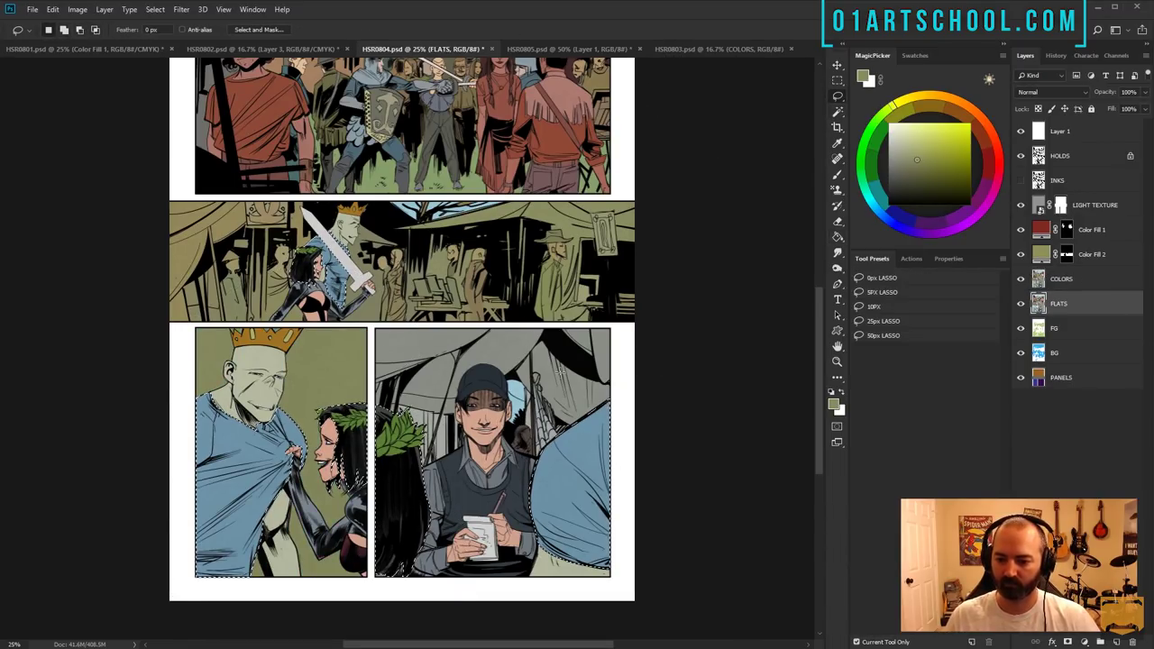
{"action": "key", "text": "w"}
{"action": "key", "text": "q"}
{"action": "key", "text": "q"}
{"action": "left_click", "coordinate": [1061, 378]}
{"action": "left_click", "coordinate": [517, 420]}
{"action": "key", "text": "q"}
- Add a violet #7460a7 Solid Color fill layer above Color Fill 1 over the last panel's foreground figures
{"action": "left_click", "coordinate": [1092, 230]}
{"action": "left_click", "coordinate": [1084, 642]}
{"action": "left_click", "coordinate": [1102, 435]}
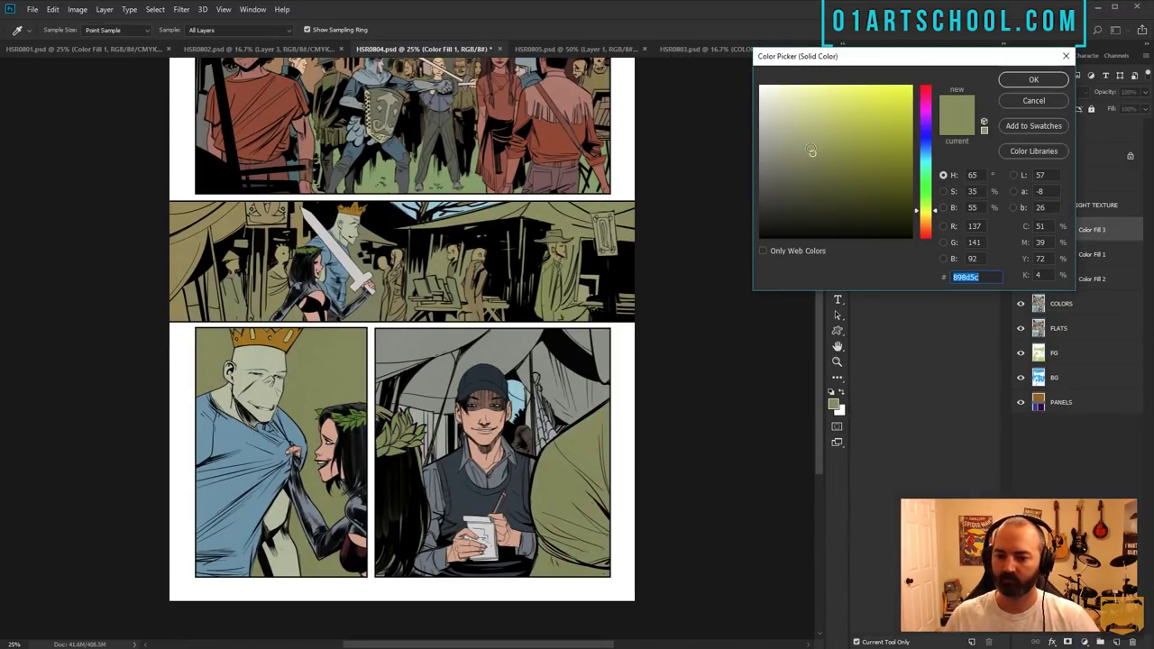
{"action": "left_click", "coordinate": [926, 138]}
{"action": "left_click_drag", "start_coordinate": [866, 134], "coordinate": [825, 138]}
{"action": "left_click_drag", "start_coordinate": [928, 143], "coordinate": [924, 129]}
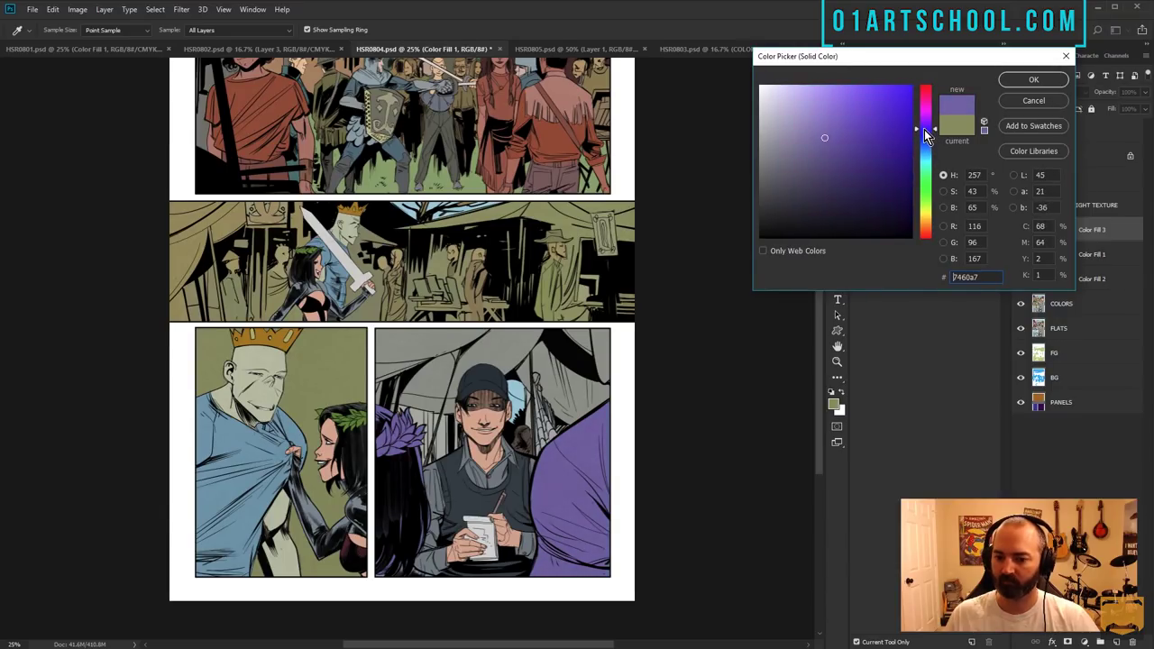
{"action": "left_click", "coordinate": [1040, 79]}
- Fill the grey tent behind the capped man in the last panel with the sampled olive on COLORS
{"action": "key", "text": "b"}
{"action": "mouse_move", "coordinate": [574, 207]}
{"action": "left_mouse_down"}
{"action": "mouse_move", "coordinate": [514, 371]}
{"action": "mouse_move", "coordinate": [499, 255]}
{"action": "left_mouse_up"}
{"action": "key", "text": "g"}
{"action": "left_click", "coordinate": [439, 404]}
{"action": "left_click", "coordinate": [592, 255]}
{"action": "left_click", "coordinate": [1061, 304]}
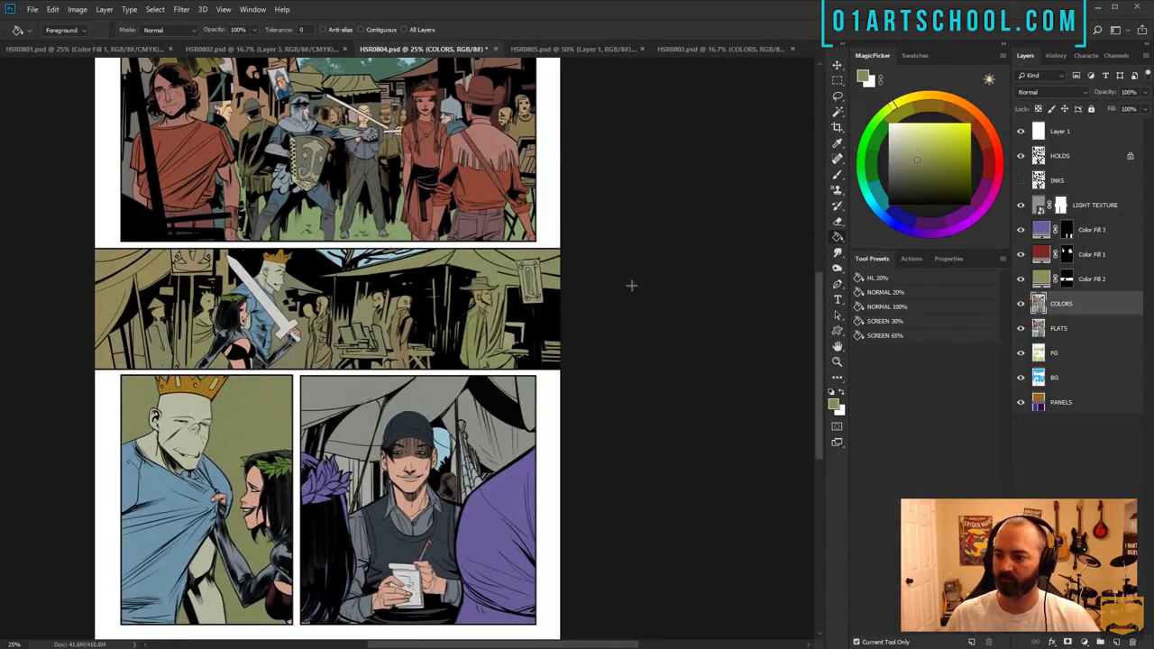
{"action": "left_click", "coordinate": [455, 384]}
- Shift the hue of the last panel's olive tent slightly toward brown with Hue/Saturation, and deselect it
{"action": "key", "text": "w"}
{"action": "left_click", "coordinate": [470, 334]}
{"action": "key", "text": "ctrl+u"}
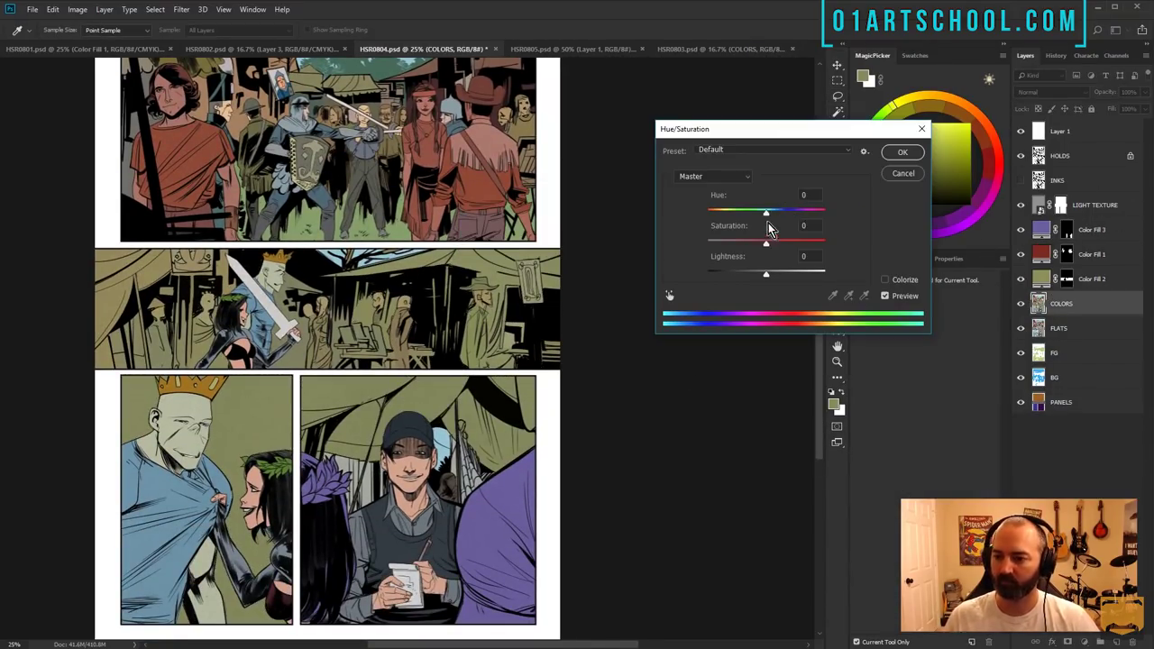
{"action": "mouse_move", "coordinate": [766, 211]}
{"action": "left_mouse_down"}
{"action": "mouse_move", "coordinate": [739, 213]}
{"action": "mouse_move", "coordinate": [807, 210]}
{"action": "mouse_move", "coordinate": [757, 213]}
{"action": "left_mouse_up"}
{"action": "key", "text": "Return"}
{"action": "key", "text": "ctrl+d"}
- Sample the tent's new brown and fill the remaining grey backdrop areas on both sides of the capped man
{"action": "key", "text": "b"}
{"action": "left_click", "coordinate": [378, 442], "text": "alt"}
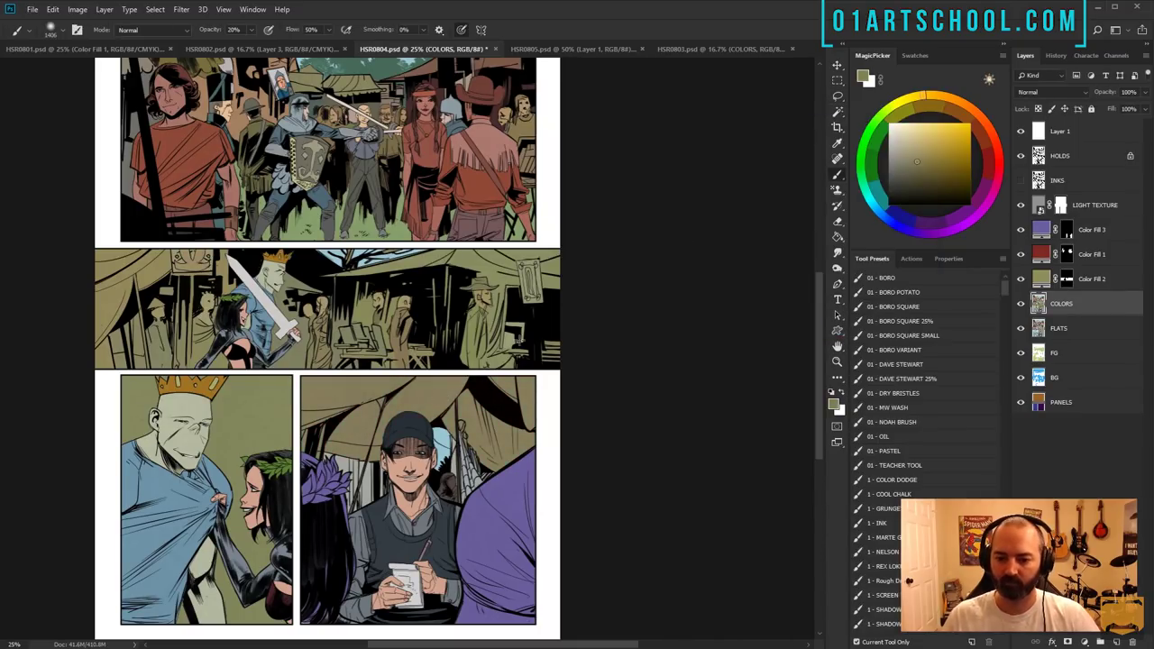
{"action": "key", "text": "g"}
{"action": "left_click", "coordinate": [358, 487]}
{"action": "left_click", "coordinate": [470, 478]}
- Recolor the man's dark cap in the last panel to a muted red with Hue/Saturation
{"action": "key", "text": "ctrl+u"}
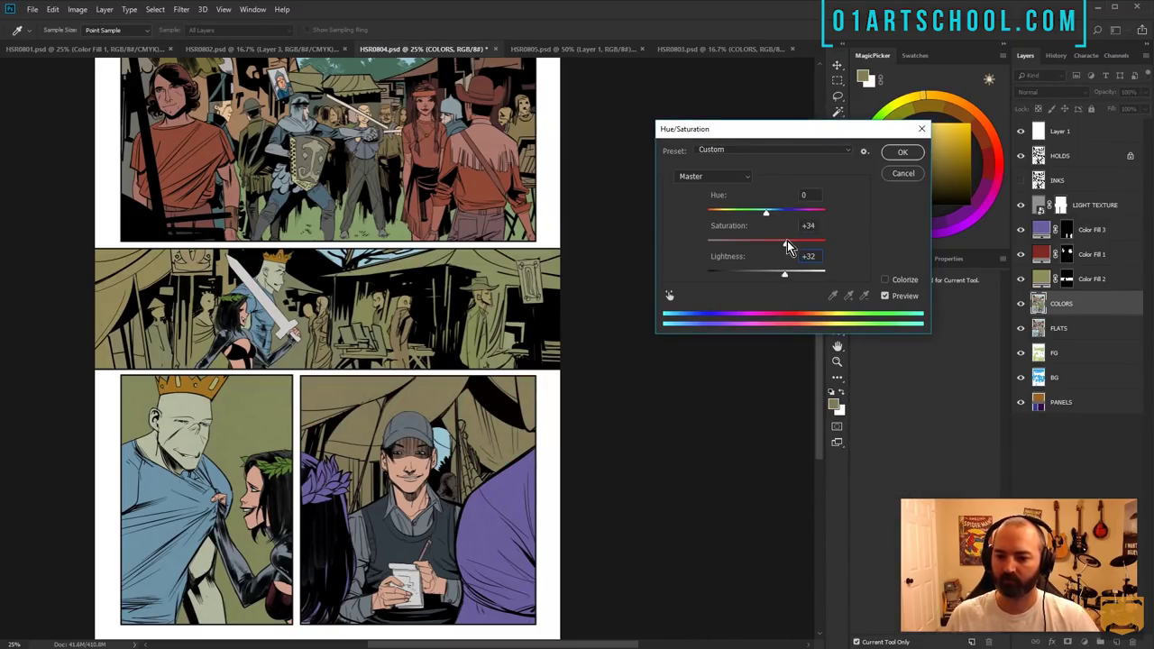
{"action": "left_click_drag", "start_coordinate": [766, 211], "coordinate": [815, 243]}
{"action": "left_click_drag", "start_coordinate": [814, 214], "coordinate": [819, 214]}
{"action": "key", "text": "Return"}
- Colorize the capped man's vest a muted green and lighten his shirt to near white with Hue/Saturation
{"action": "key", "text": "w"}
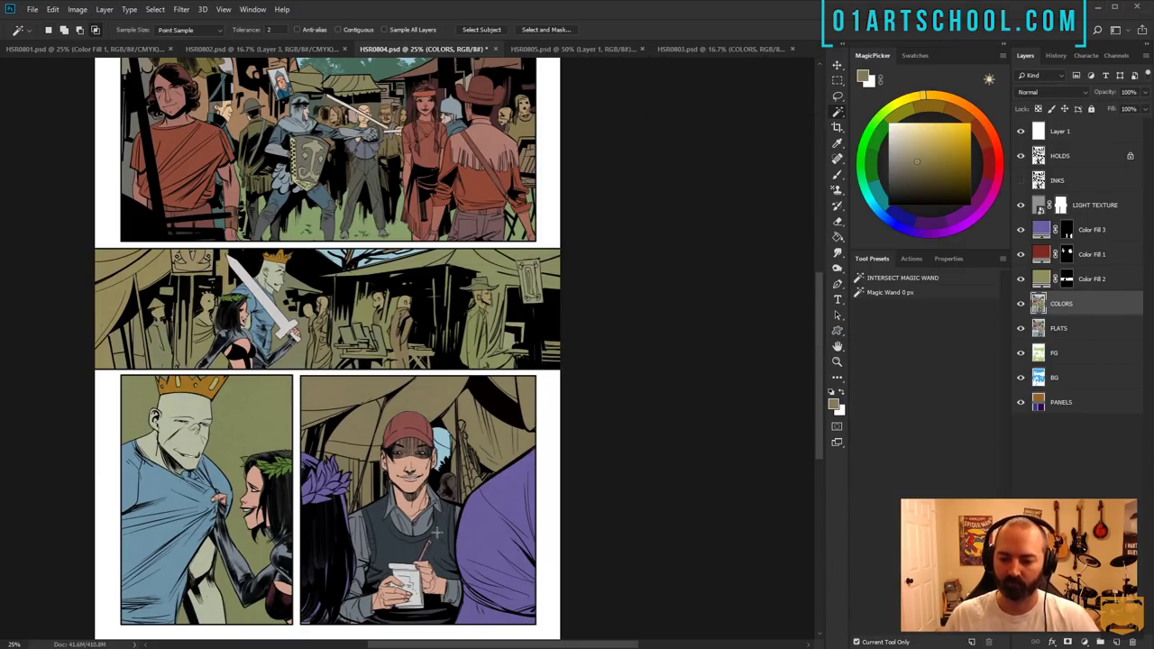
{"action": "left_click", "coordinate": [437, 533]}
{"action": "key", "text": "ctrl+u"}
{"action": "left_click", "coordinate": [885, 280]}
{"action": "left_click_drag", "start_coordinate": [766, 273], "coordinate": [802, 275]}
{"action": "left_click", "coordinate": [902, 154]}
{"action": "left_click", "coordinate": [414, 526]}
{"action": "key", "text": "ctrl+u"}
{"action": "key", "text": "Return"}
- Zoom page HSR0804 out to view it whole and save the file
{"action": "key", "text": "l"}
{"action": "left_click_drag", "start_coordinate": [548, 273], "coordinate": [615, 321]}
{"action": "left_click", "coordinate": [838, 362]}
{"action": "left_click", "coordinate": [580, 255], "text": "alt"}
{"action": "key", "text": "ctrl+s"}
- Place HSR0805 in its own window beside the other pages, fit it in view, and show HSR0804 for comparison
{"action": "left_click", "coordinate": [578, 51]}
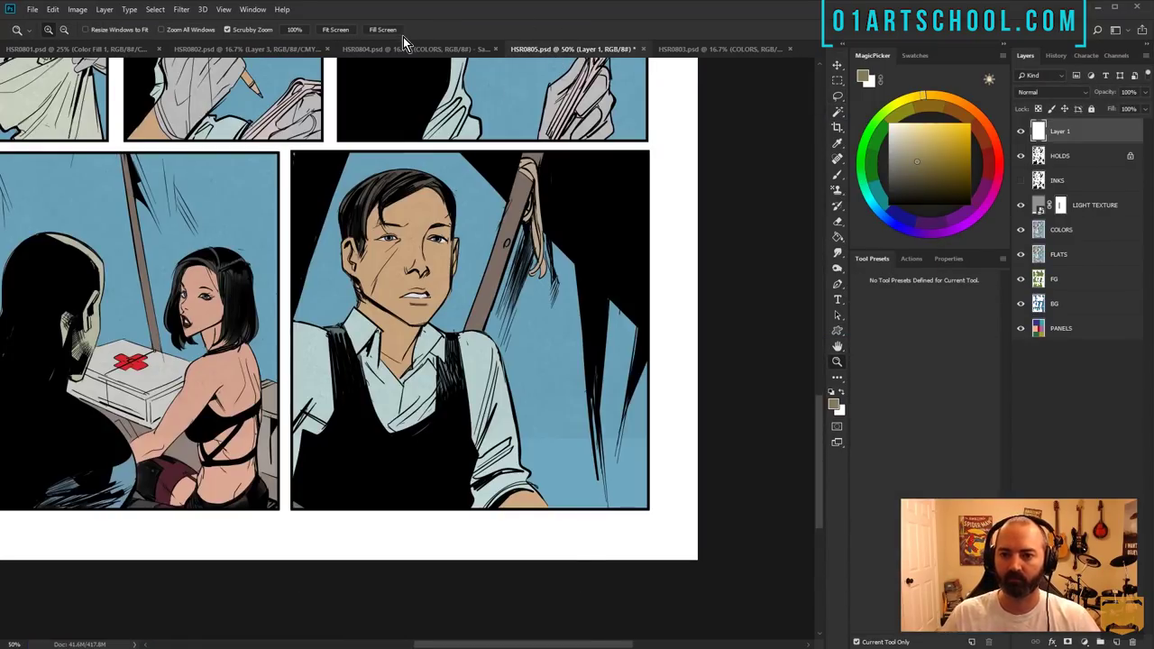
{"action": "left_click", "coordinate": [406, 48]}
{"action": "left_click", "coordinate": [699, 50]}
{"action": "left_click_drag", "start_coordinate": [544, 51], "coordinate": [824, 77]}
{"action": "left_click", "coordinate": [561, 196], "text": "alt"}
{"action": "mouse_move", "coordinate": [560, 197]}
{"action": "left_mouse_down"}
{"action": "mouse_move", "coordinate": [539, 358]}
{"action": "mouse_move", "coordinate": [551, 404]}
{"action": "left_mouse_up"}
{"action": "left_click", "coordinate": [551, 404], "text": "alt"}
{"action": "left_click", "coordinate": [193, 50]}
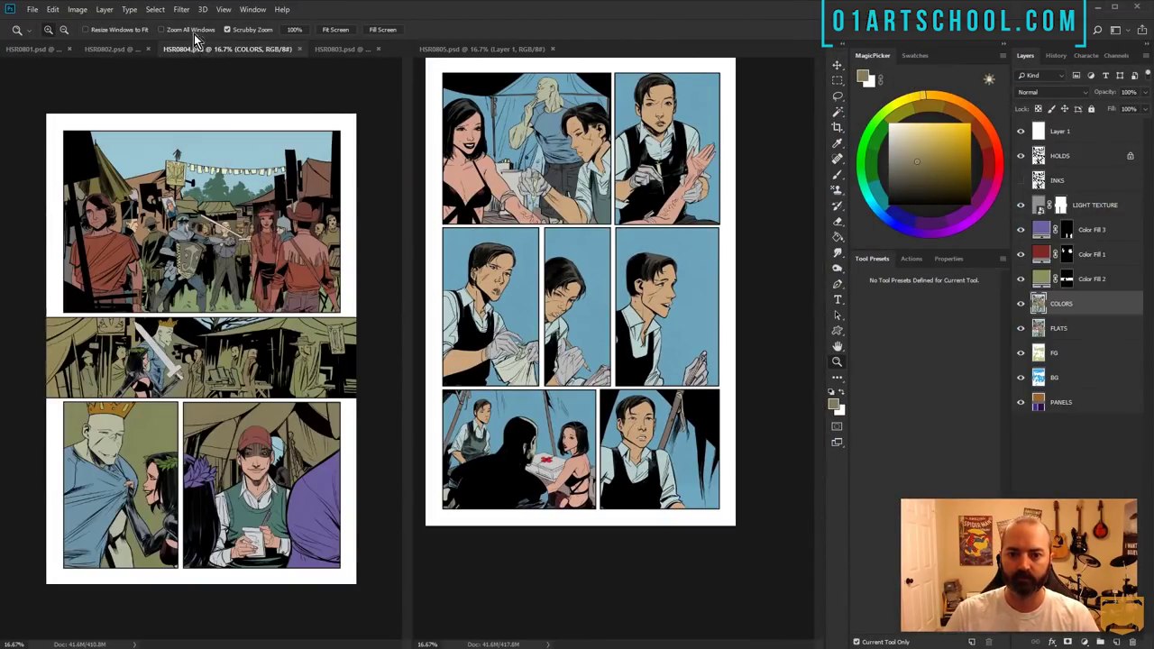
- Fill the blue backgrounds across HSR0805's panels with the brown tent color on the COLORS layer
{"action": "key", "text": "b"}
{"action": "key", "text": "l"}
{"action": "left_click", "coordinate": [706, 65]}
{"action": "key", "text": "g"}
{"action": "left_click", "coordinate": [706, 65]}
{"action": "key", "text": "ctrl+z"}
{"action": "left_click", "coordinate": [1061, 230]}
{"action": "left_click", "coordinate": [692, 270]}
{"action": "key", "text": "z"}
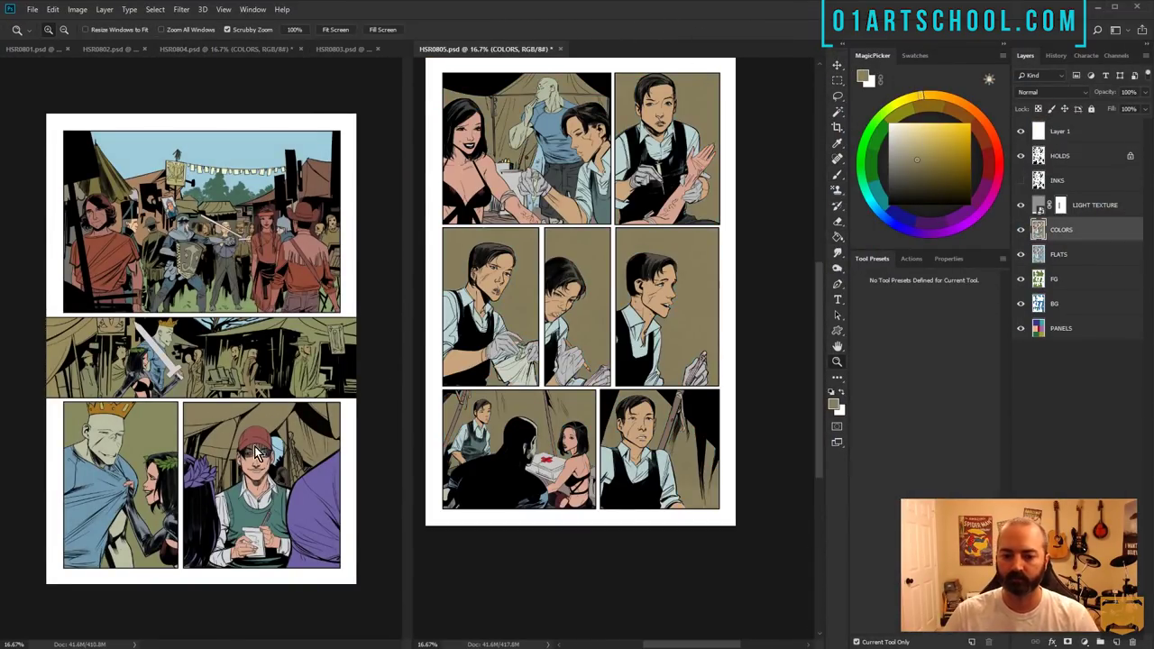
- Fill the man's vest and shirt in HSR0805 with the green and off-white sampled from HSR0804's last panel
{"action": "left_click", "coordinate": [250, 502]}
{"action": "key", "text": "b"}
{"action": "left_click", "coordinate": [233, 412], "text": "alt"}
{"action": "key", "text": "g"}
{"action": "left_click", "coordinate": [597, 185]}
{"action": "key", "text": "b"}
{"action": "left_click", "coordinate": [262, 366], "text": "alt"}
{"action": "key", "text": "g"}
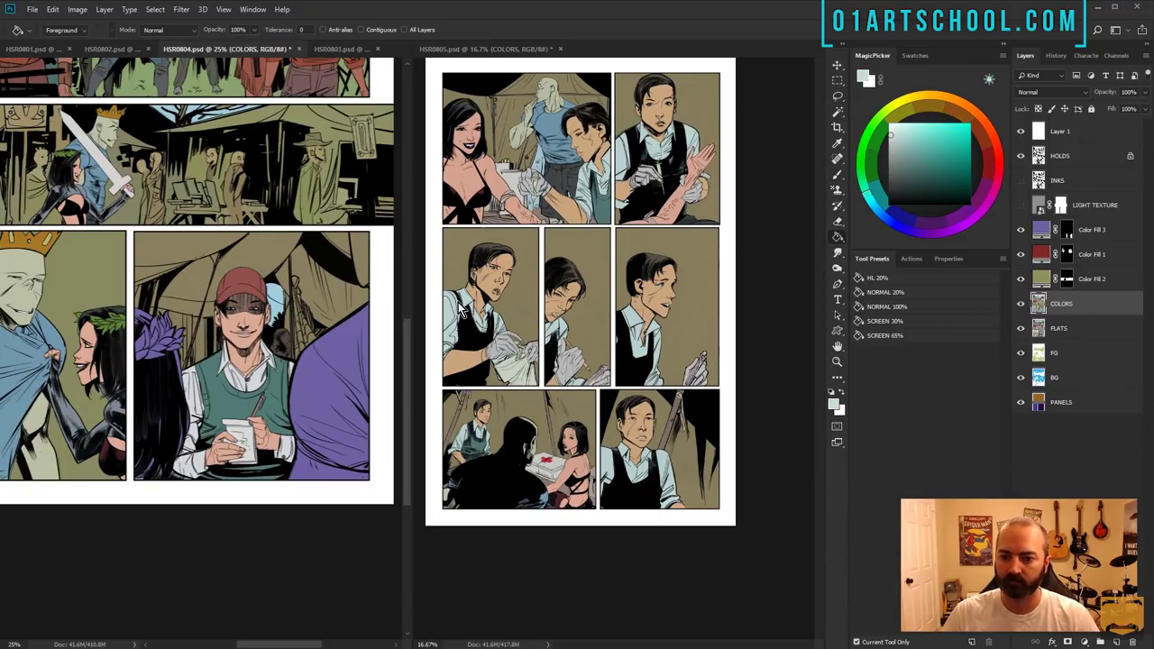
{"action": "left_click", "coordinate": [579, 182]}
- Match the man's skin in HSR0805 to the skin tone sampled from the capped man's face in HSR0804
{"action": "key", "text": "b"}
{"action": "left_click", "coordinate": [241, 325], "text": "alt"}
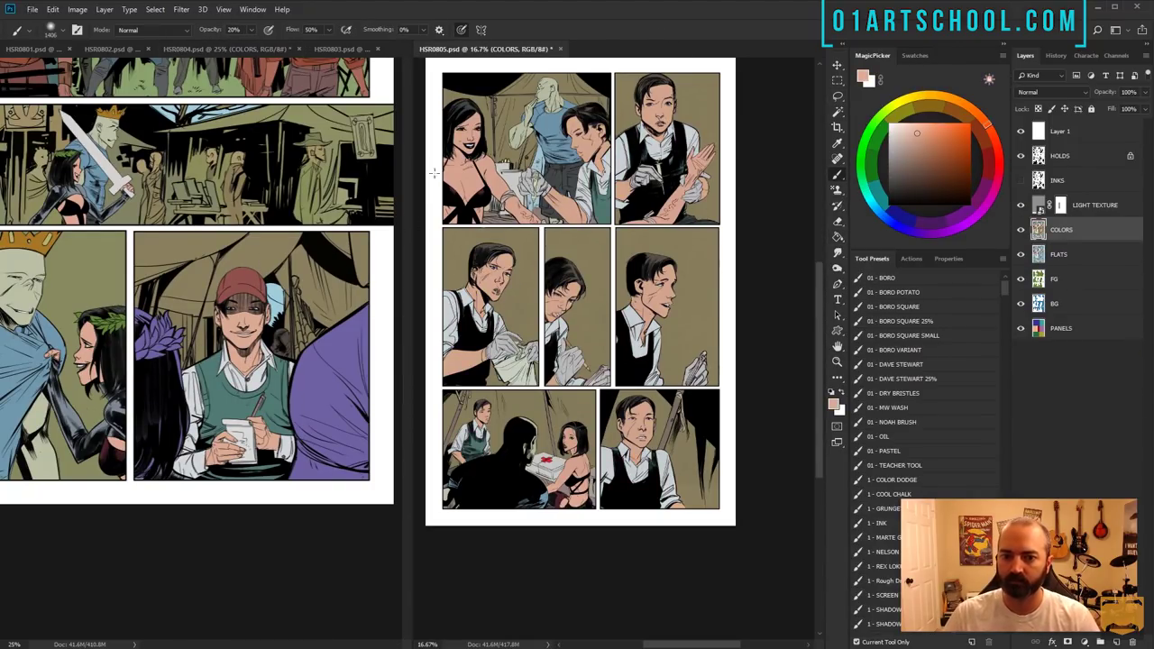
{"action": "left_click_drag", "start_coordinate": [229, 163], "coordinate": [323, 247]}
- Compare the other pages, sample a muted brown from HSR0802, and fill the background man's trousers in HSR0805 with it
{"action": "left_click", "coordinate": [34, 50]}
{"action": "left_click_drag", "start_coordinate": [234, 433], "coordinate": [201, 208]}
{"action": "left_click", "coordinate": [344, 51]}
{"action": "left_click", "coordinate": [224, 48]}
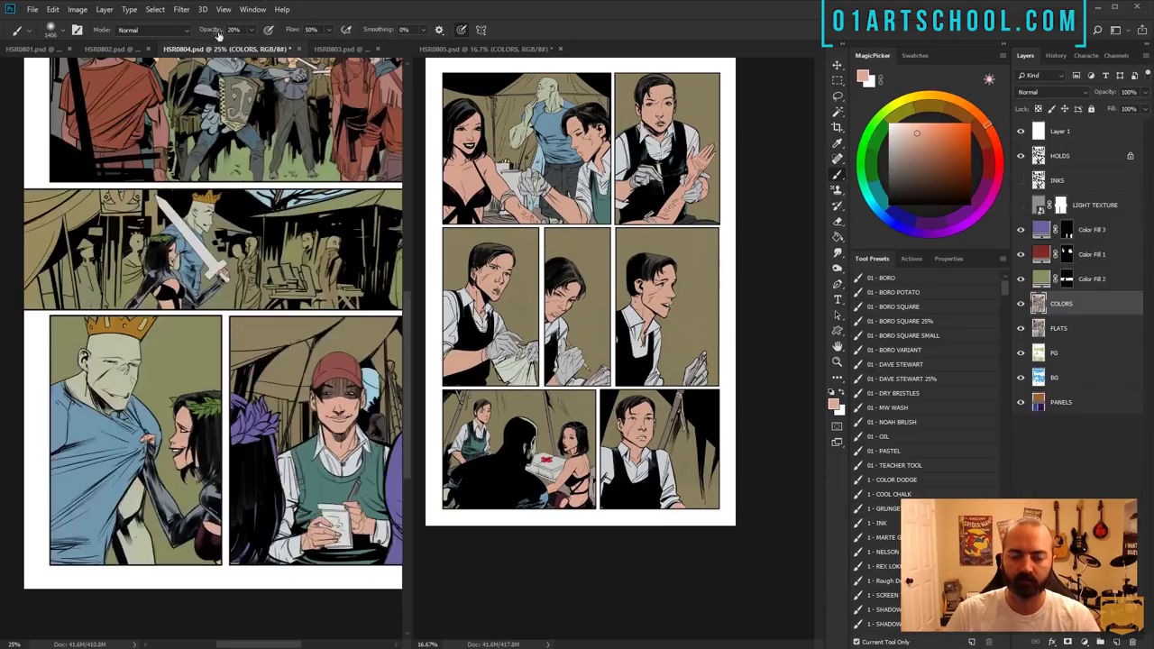
{"action": "left_click", "coordinate": [135, 49]}
{"action": "left_click", "coordinate": [185, 172], "text": "alt"}
{"action": "key", "text": "g"}
{"action": "left_click", "coordinate": [271, 49]}
{"action": "scroll", "coordinate": [192, 307], "scroll_direction": "up", "scroll_amount": 3}
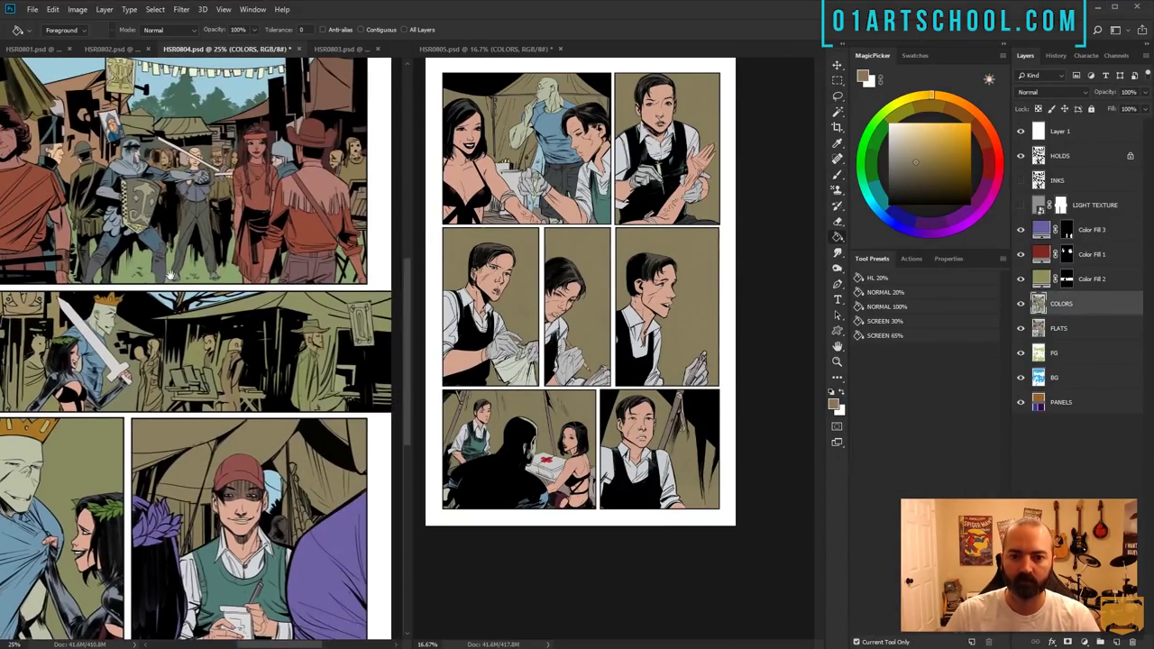
{"action": "left_click", "coordinate": [346, 49]}
{"action": "left_click", "coordinate": [573, 214]}
- Colorize the background props in HSR0805's first panel to a darker, muted brown with Hue/Saturation
{"action": "key", "text": "l"}
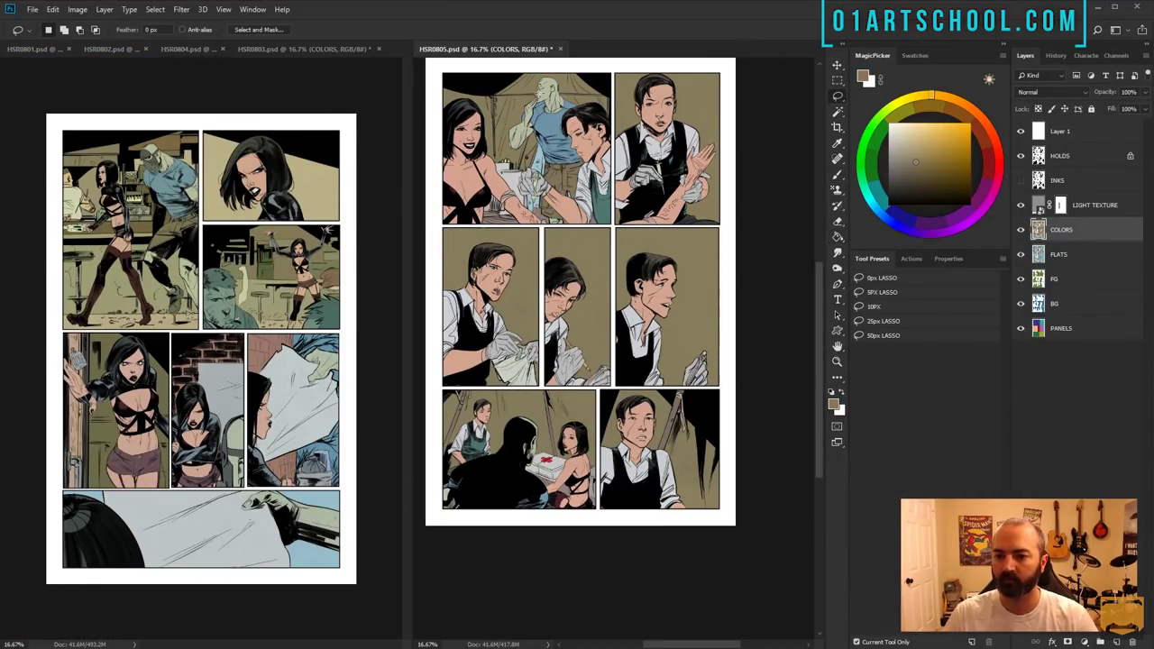
{"action": "key", "text": "ctrl+u"}
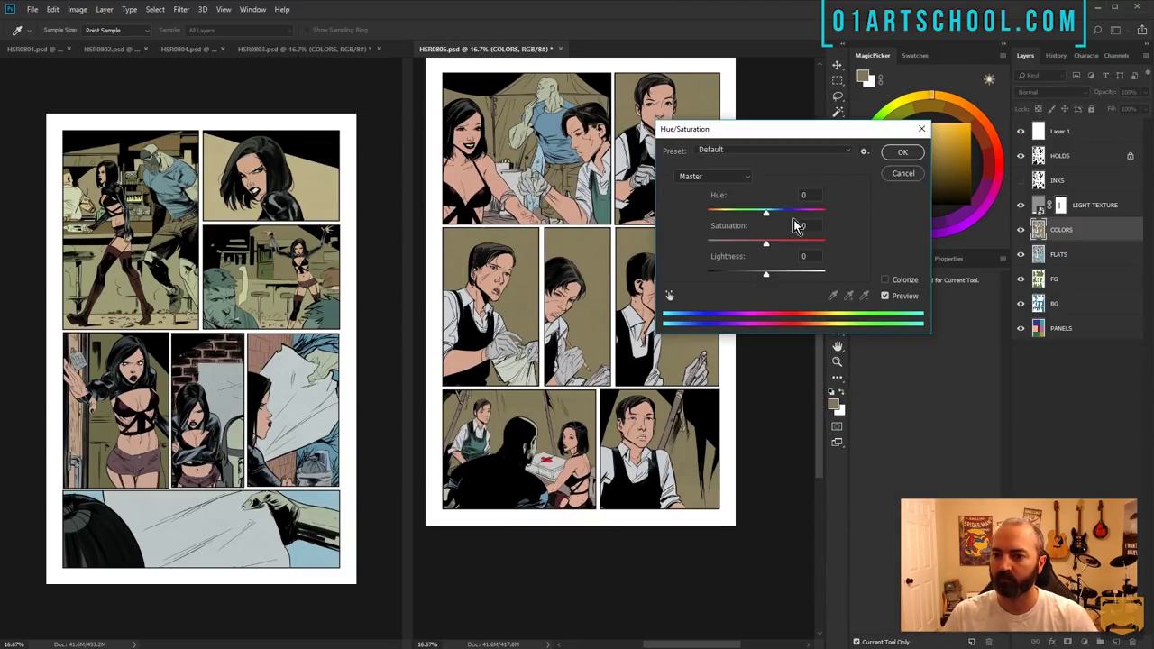
{"action": "left_click_drag", "start_coordinate": [766, 243], "coordinate": [752, 244]}
{"action": "left_click_drag", "start_coordinate": [767, 274], "coordinate": [748, 274]}
{"action": "left_click", "coordinate": [884, 280]}
{"action": "left_click_drag", "start_coordinate": [722, 212], "coordinate": [721, 243]}
{"action": "left_click_drag", "start_coordinate": [747, 274], "coordinate": [741, 274]}
{"action": "left_click", "coordinate": [903, 152]}
- Colorize the man's surgical gloves across HSR0805 to a saturated blue with slightly lower lightness
{"action": "left_click", "coordinate": [471, 170], "text": "ctrl"}
{"action": "left_click", "coordinate": [471, 169], "text": "ctrl"}
{"action": "key", "text": "g"}
{"action": "key", "text": "i"}
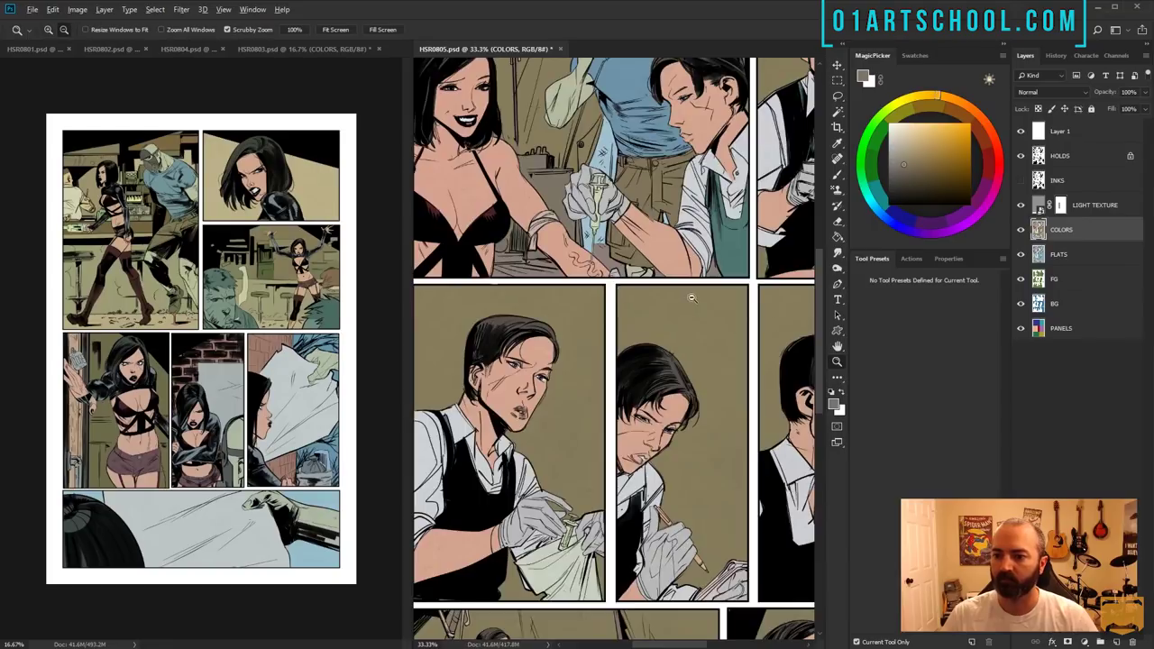
{"action": "key", "text": "ctrl+plus"}
{"action": "key", "text": "ctrl+u"}
{"action": "left_click", "coordinate": [884, 280]}
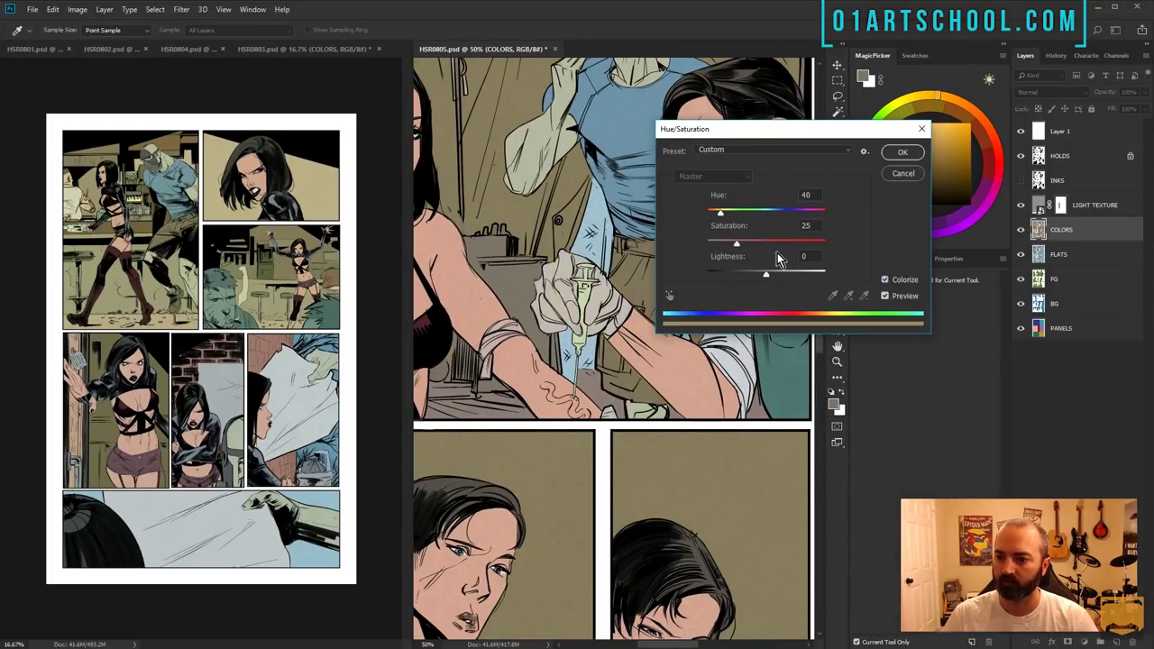
{"action": "left_click_drag", "start_coordinate": [766, 274], "coordinate": [752, 274]}
{"action": "left_click_drag", "start_coordinate": [737, 243], "coordinate": [783, 243]}
{"action": "left_click_drag", "start_coordinate": [719, 213], "coordinate": [772, 220]}
{"action": "left_click", "coordinate": [902, 152]}
{"action": "key", "text": "l"}
{"action": "left_click", "coordinate": [718, 355], "text": "alt"}
{"action": "left_click", "coordinate": [718, 356], "text": "alt"}
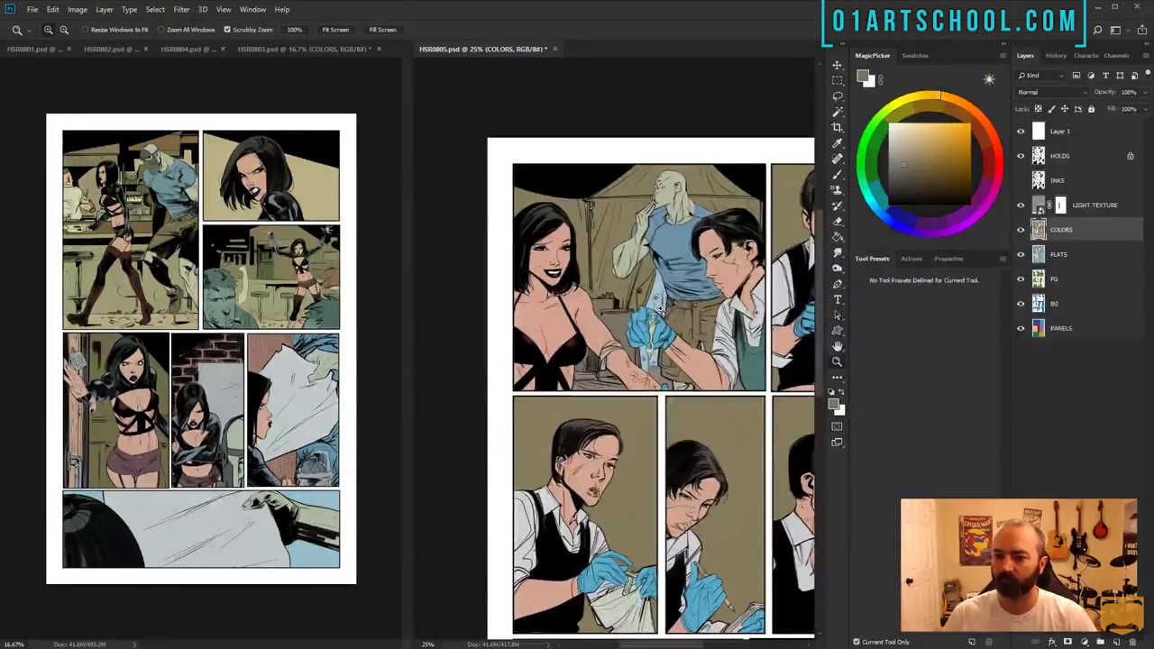
{"action": "left_click_drag", "start_coordinate": [717, 424], "coordinate": [623, 244]}
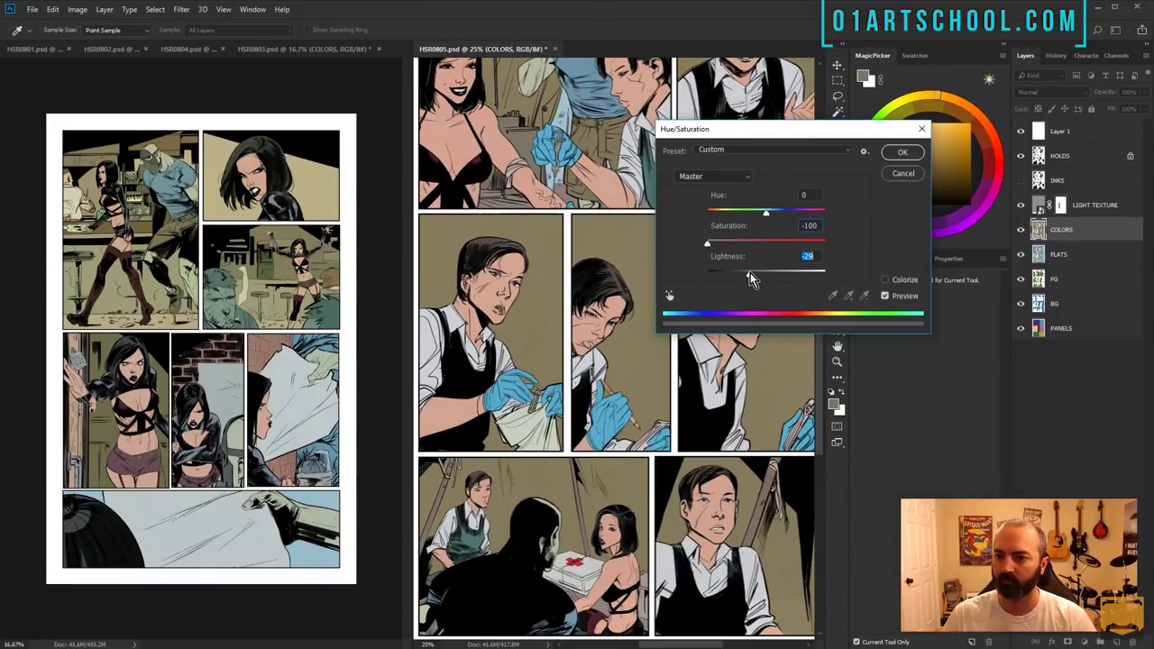
{"action": "key", "text": "Escape"}
- Fit HSR0805 in view and rasterize the LIGHT TEXTURE smart object layer in HSR0804 and HSR0803
{"action": "scroll", "coordinate": [665, 206], "scroll_direction": "down", "scroll_amount": 4}
{"action": "key", "text": "z"}
{"action": "left_click", "coordinate": [666, 208], "text": "alt"}
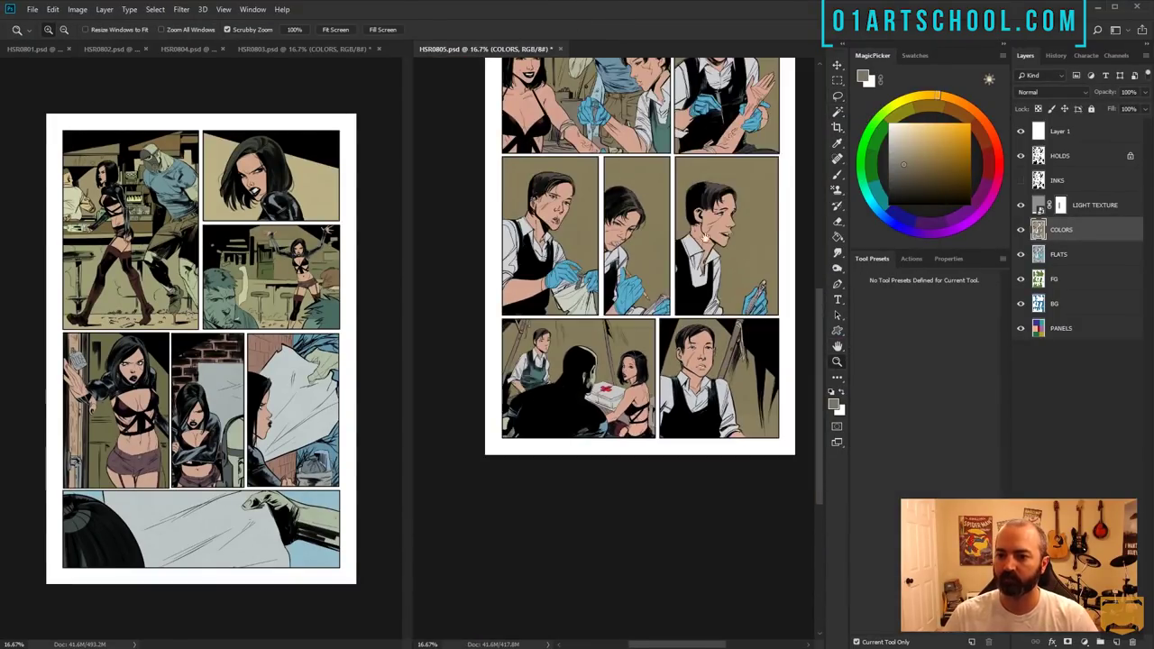
{"action": "left_click_drag", "start_coordinate": [670, 254], "coordinate": [639, 391]}
{"action": "left_click", "coordinate": [326, 49]}
{"action": "left_click", "coordinate": [214, 49]}
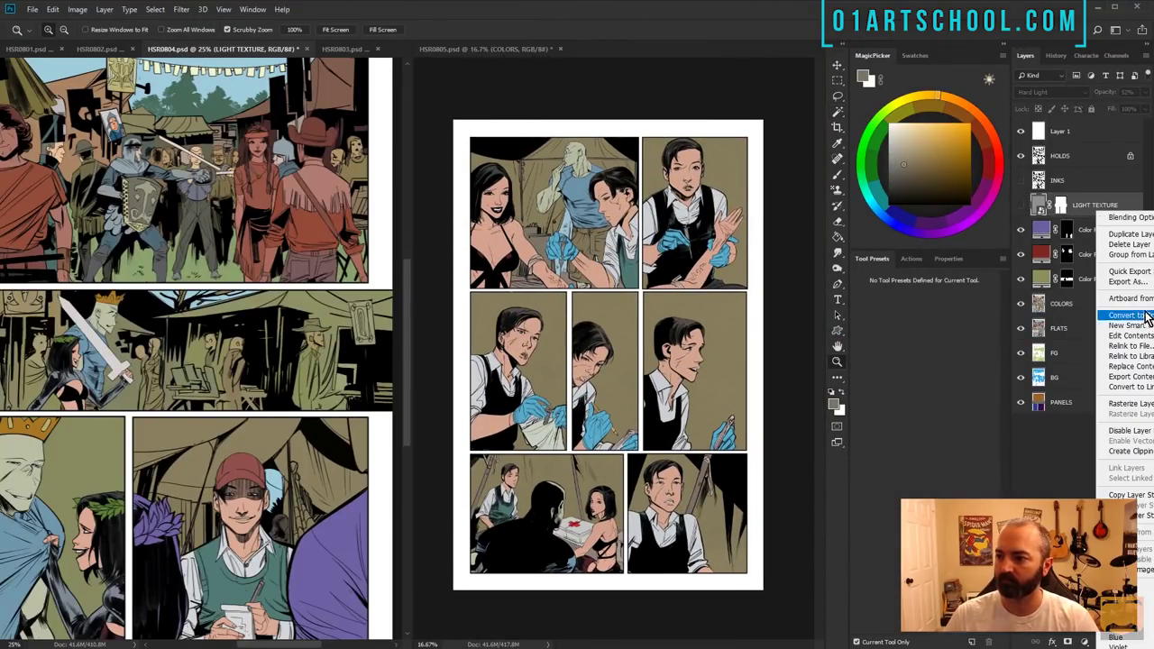
{"action": "left_click", "coordinate": [350, 47]}
{"action": "right_click", "coordinate": [1092, 211]}
{"action": "left_click", "coordinate": [1127, 363]}
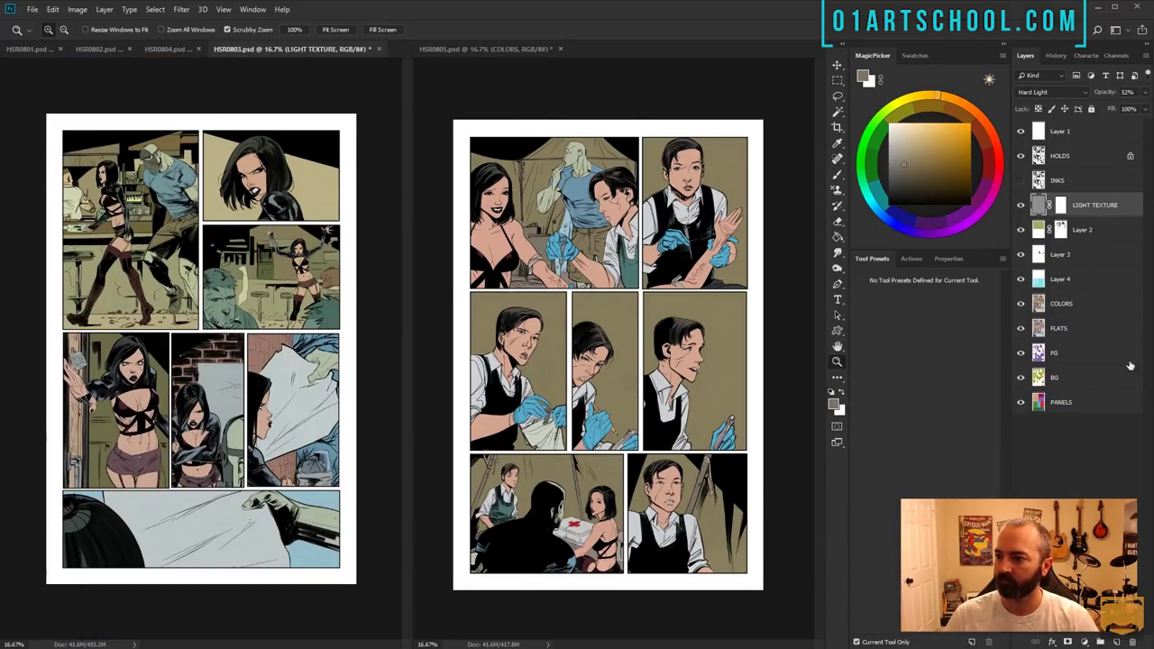
- Select Color Fill 1 in HSR0802 and toggle its visibility to check what it affects
{"action": "left_click", "coordinate": [49, 50]}
{"action": "left_click", "coordinate": [213, 50]}
{"action": "right_click", "coordinate": [1092, 231]}
{"action": "left_click", "coordinate": [1147, 383]}
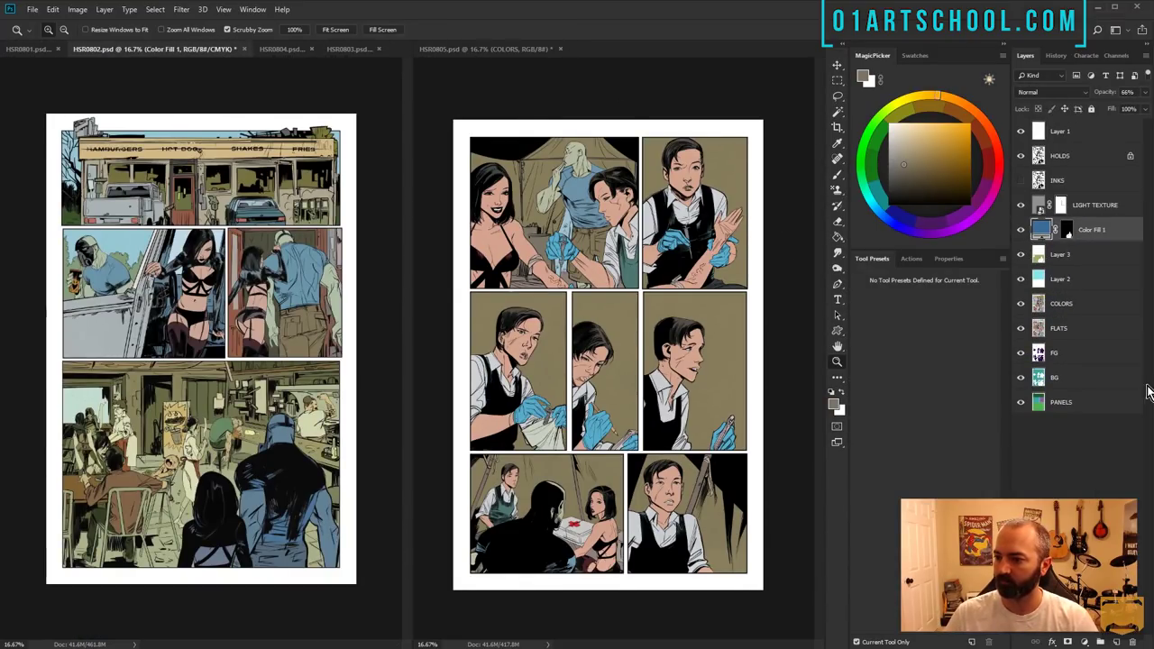
{"action": "left_click", "coordinate": [1021, 230]}
{"action": "left_click", "coordinate": [1021, 230]}
- Rasterize HSR0804's three color fill layers together with its LIGHT TEXTURE layer
{"action": "left_click", "coordinate": [294, 50]}
{"action": "left_click", "coordinate": [1098, 233]}
{"action": "left_click", "coordinate": [1098, 279], "text": "shift"}
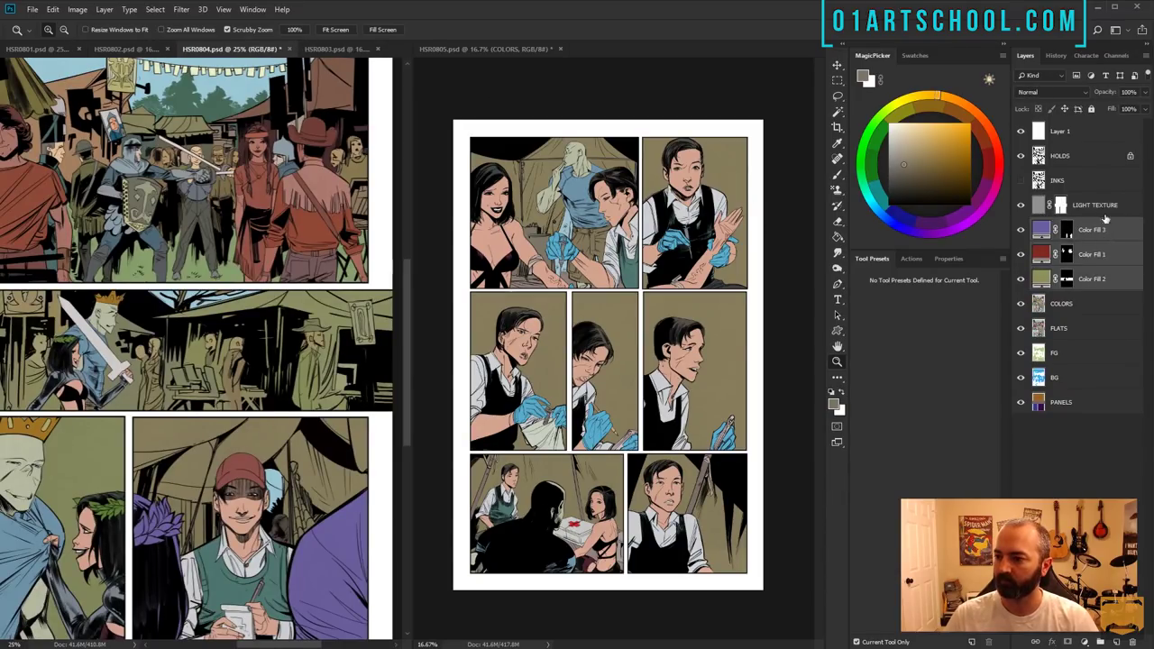
{"action": "left_click", "coordinate": [1099, 206], "text": "shift"}
{"action": "right_click", "coordinate": [1094, 206]}
{"action": "left_click", "coordinate": [1133, 358]}
- Save HSR0805 and rasterize its LIGHT TEXTURE smart object layer
{"action": "left_click", "coordinate": [487, 50]}
{"action": "key", "text": "l"}
{"action": "key", "text": "ctrl+s"}
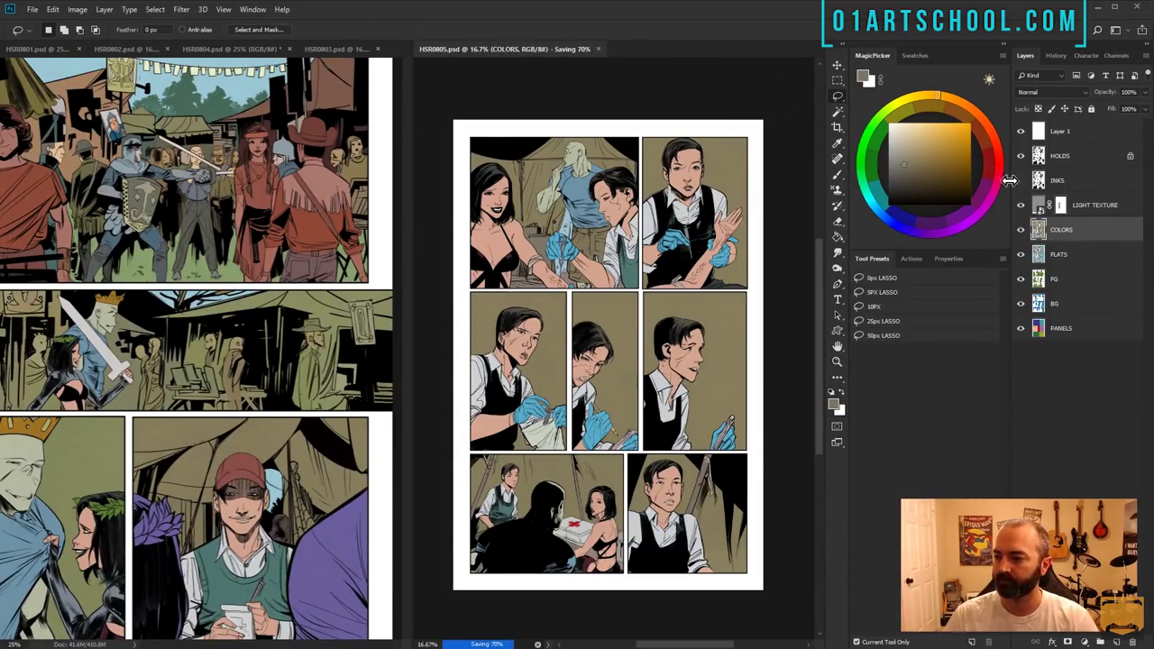
{"action": "right_click", "coordinate": [1088, 206]}
{"action": "left_click", "coordinate": [1124, 361]}
- Inspect the LIGHT TEXTURE layer's coverage of the HSR0805 page up close and at full-page view
{"action": "key", "text": "z"}
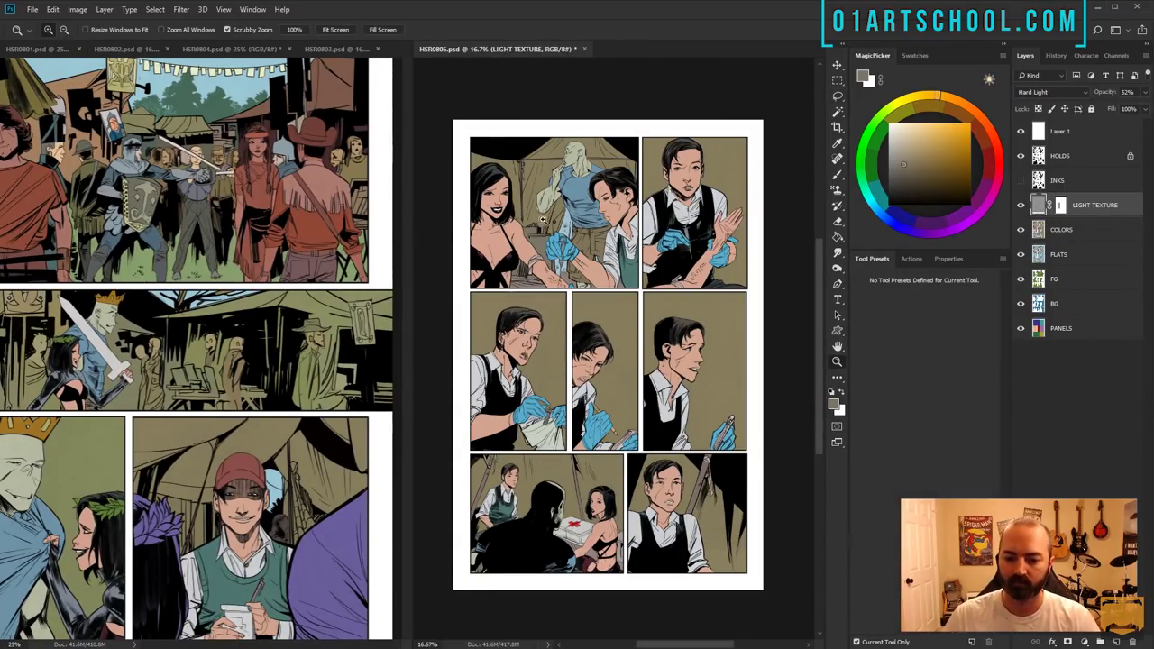
{"action": "left_click", "coordinate": [1062, 232]}
{"action": "key", "text": "l"}
{"action": "left_click", "coordinate": [1080, 207]}
{"action": "key", "text": "v"}
{"action": "key", "text": "q"}
{"action": "key", "text": "q"}
{"action": "key", "text": "z"}
{"action": "left_click", "coordinate": [642, 289]}
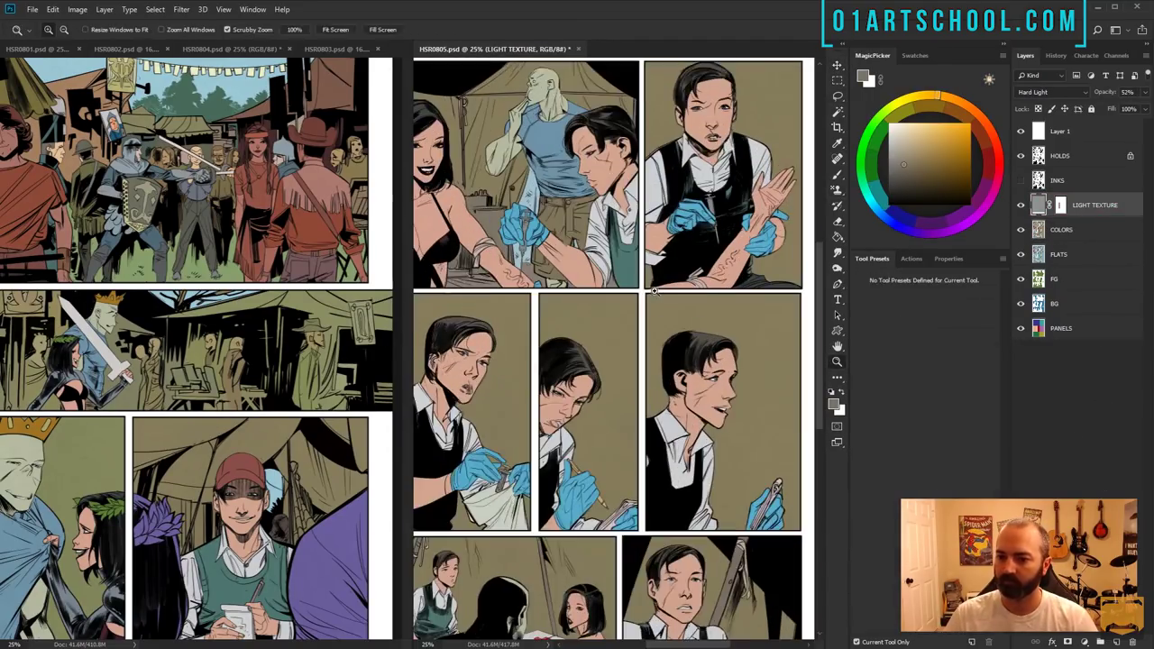
{"action": "left_click", "coordinate": [655, 290]}
{"action": "key", "text": "l"}
{"action": "left_click", "coordinate": [750, 391], "text": "ctrl+alt"}
{"action": "left_click", "coordinate": [750, 391], "text": "ctrl+alt"}
{"action": "left_click_drag", "start_coordinate": [751, 391], "coordinate": [686, 330]}
{"action": "key", "text": "v"}
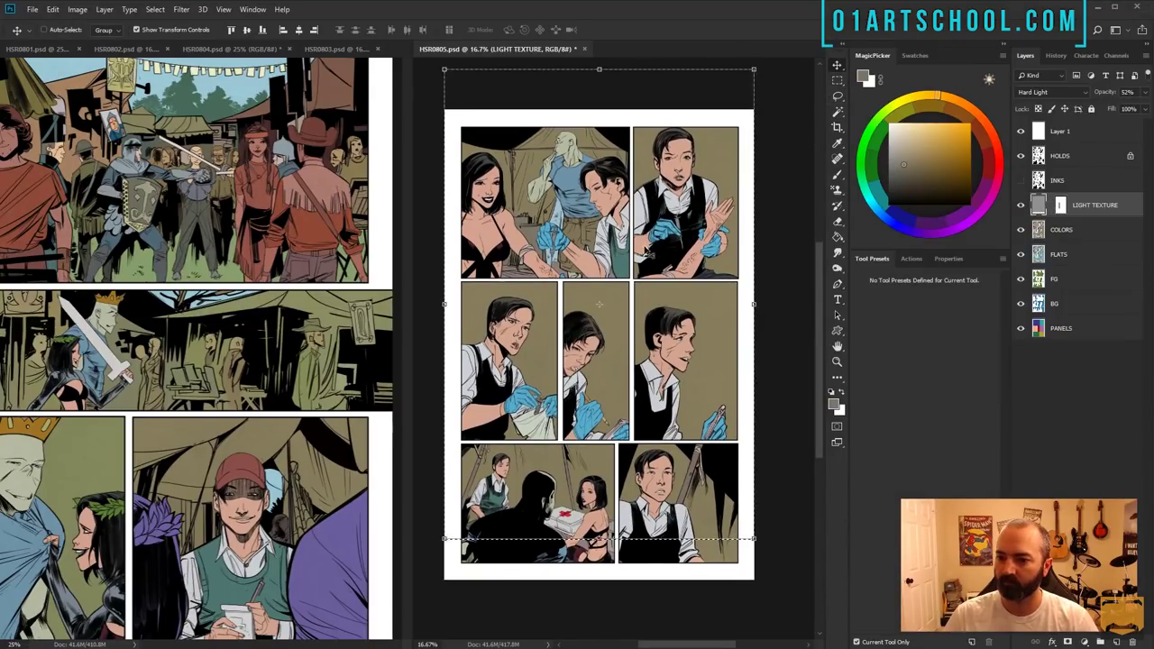
{"action": "key", "text": "l"}
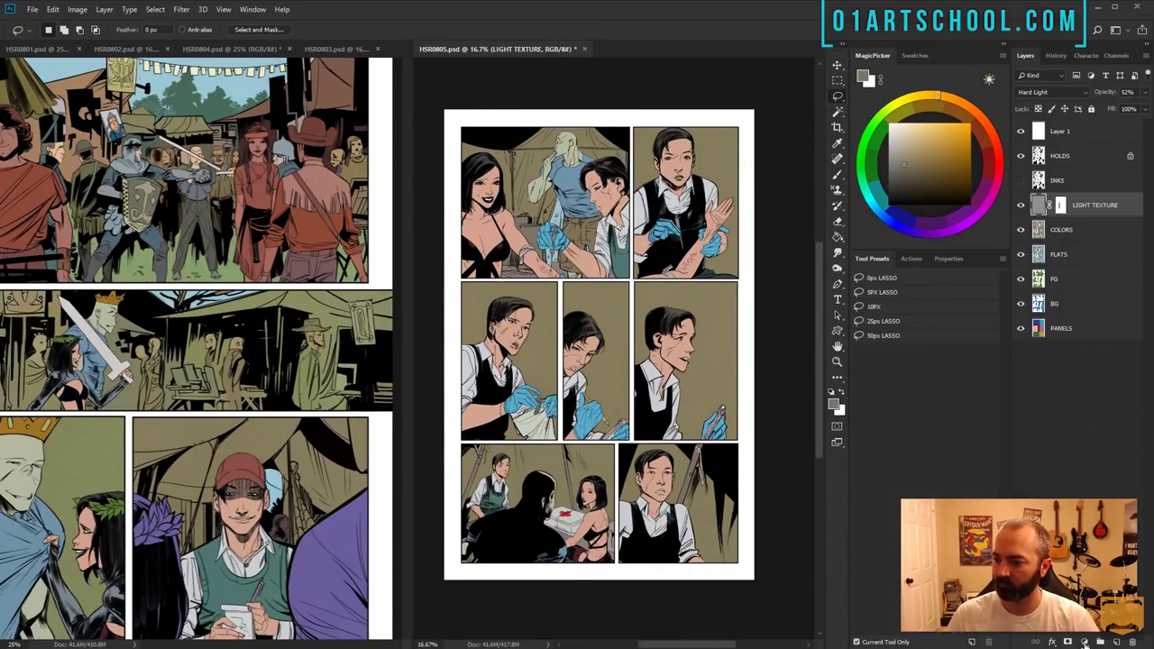
- Add a teal solid color fill layer above LIGHT TEXTURE in HSR0805, using Color blend mode at 27% opacity
{"action": "left_click", "coordinate": [1086, 643]}
{"action": "left_click", "coordinate": [1097, 418]}
{"action": "left_click", "coordinate": [842, 124]}
{"action": "left_click", "coordinate": [928, 168]}
{"action": "left_click", "coordinate": [1045, 83]}
{"action": "left_click", "coordinate": [1051, 92]}
{"action": "left_click", "coordinate": [1030, 371]}
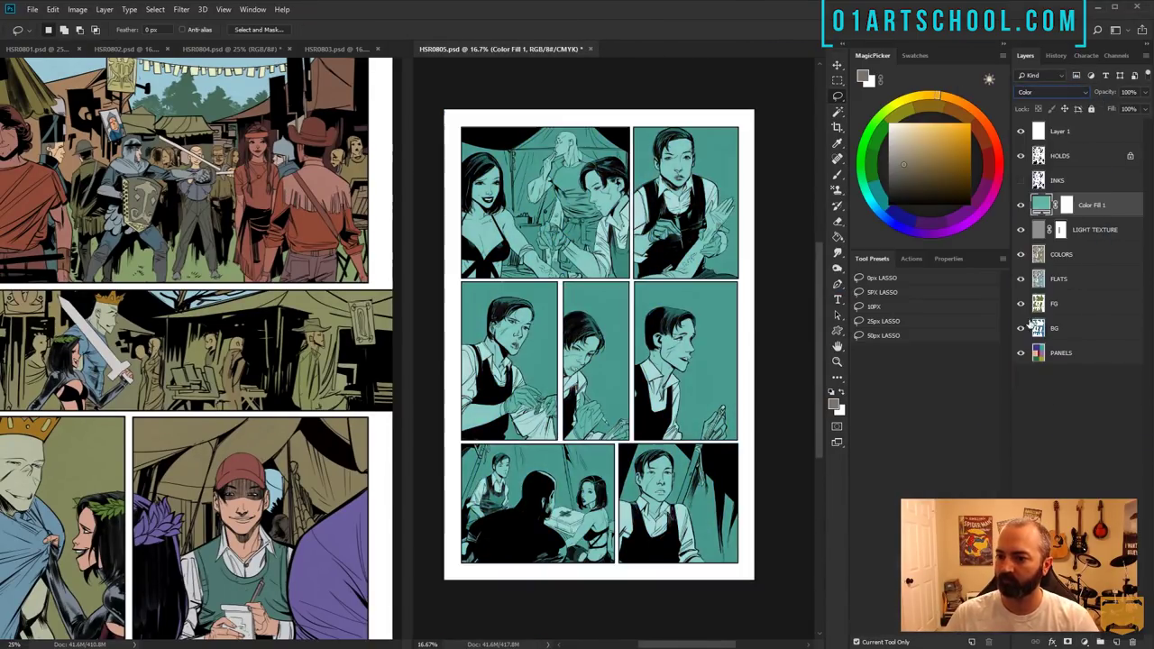
{"action": "left_click_drag", "start_coordinate": [1145, 92], "coordinate": [1116, 105]}
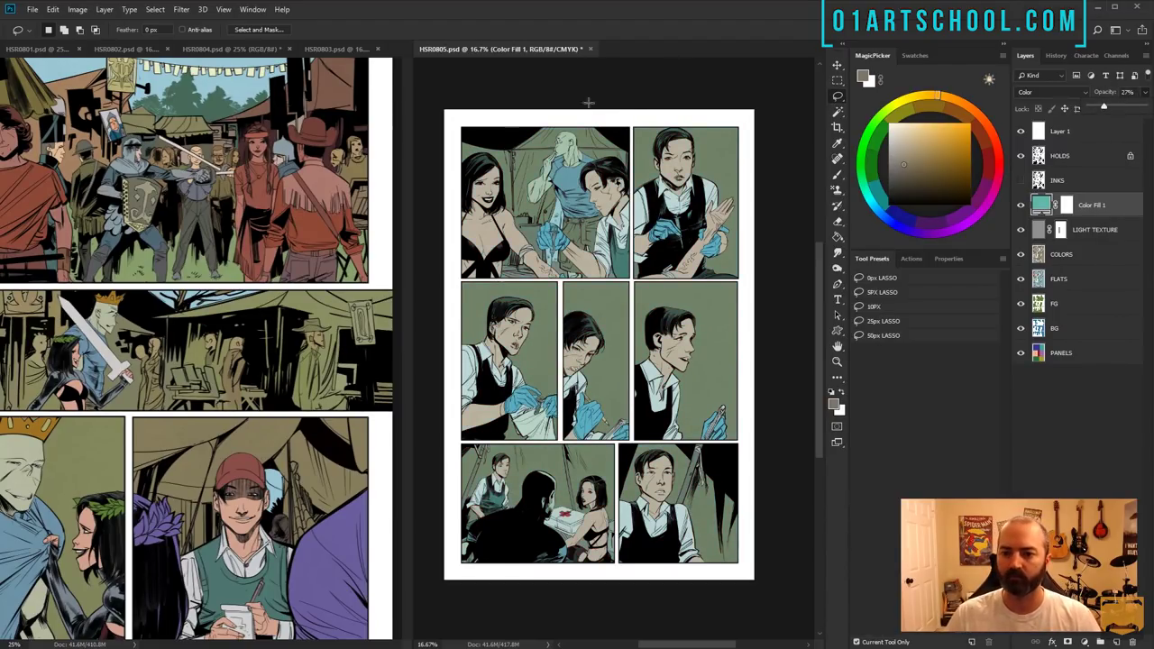
- Change HSR0805's color fill to blue #2489d6 and set the layer's opacity to 36%
{"action": "double_click", "coordinate": [1041, 205]}
{"action": "left_click_drag", "start_coordinate": [924, 167], "coordinate": [923, 151]}
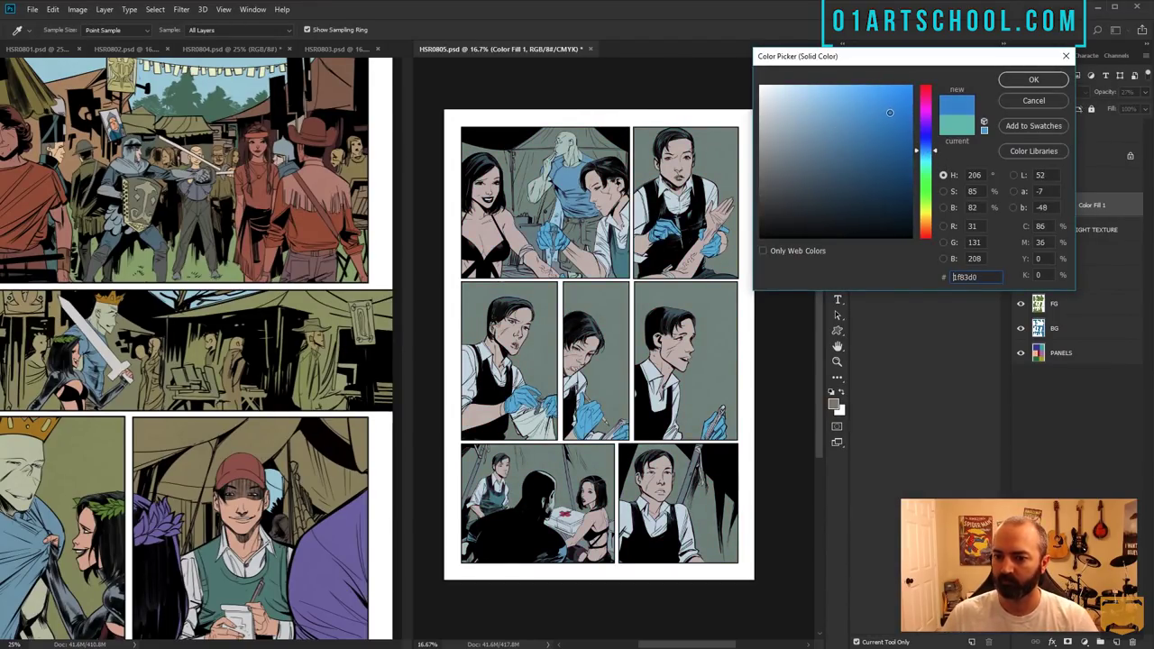
{"action": "left_click", "coordinate": [1035, 80]}
{"action": "left_click_drag", "start_coordinate": [1145, 92], "coordinate": [1106, 114]}
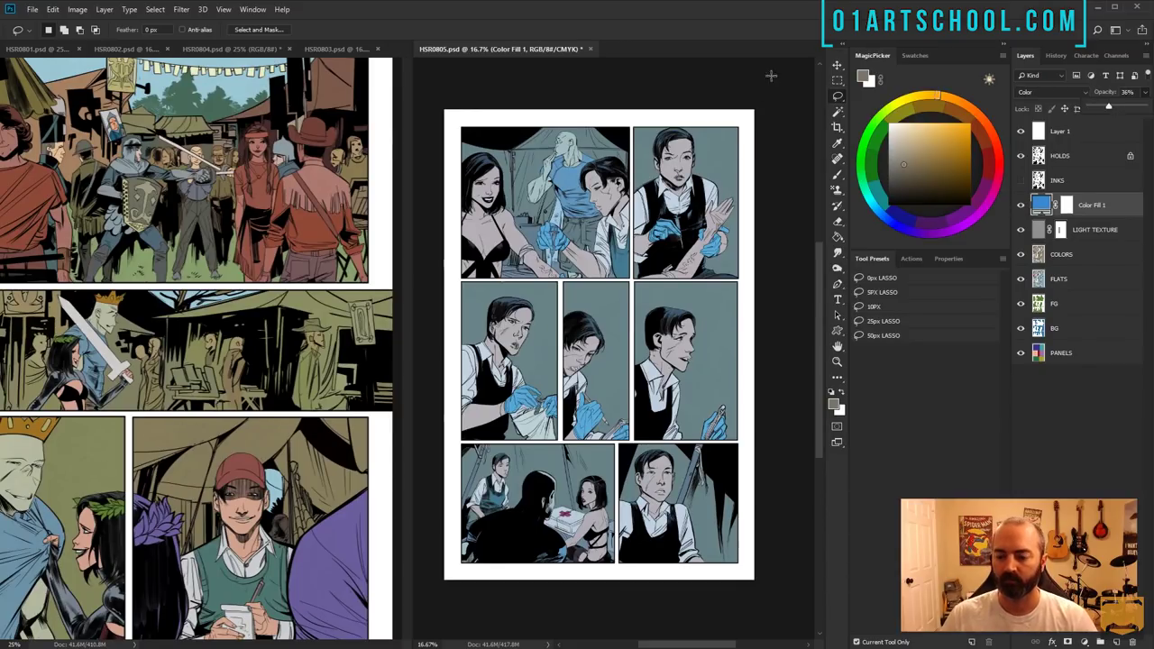
{"action": "double_click", "coordinate": [1042, 205]}
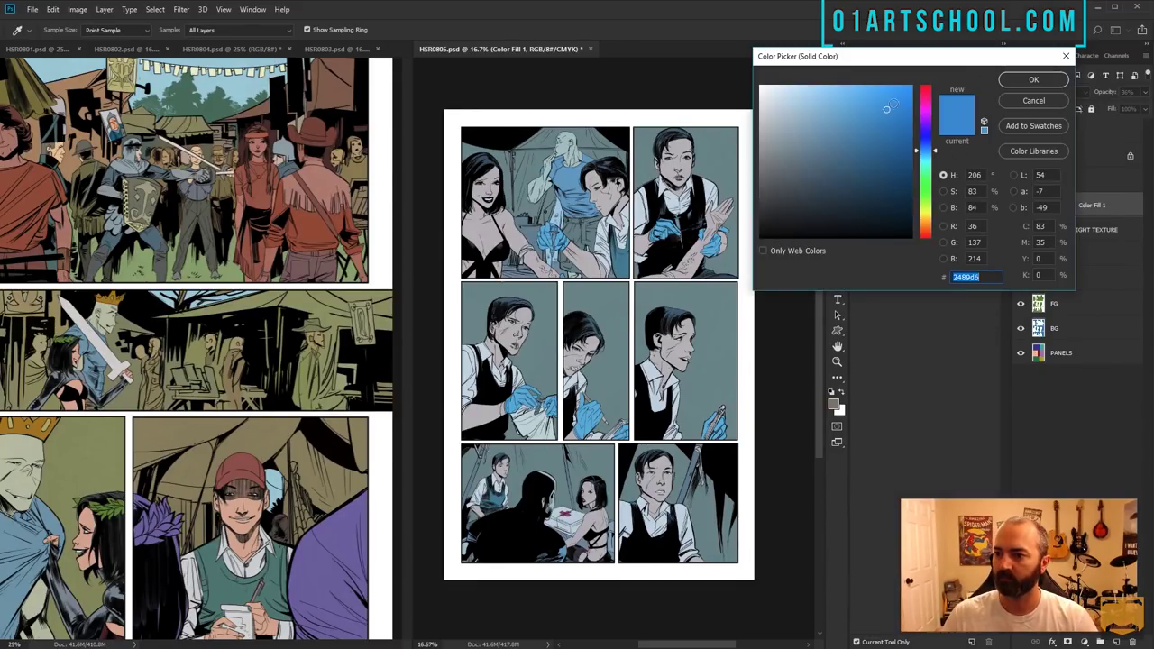
{"action": "left_click", "coordinate": [1034, 80]}
- Brush black onto the blue fill's layer mask within the selected figures to reduce the tint over them
{"action": "key", "text": "q"}
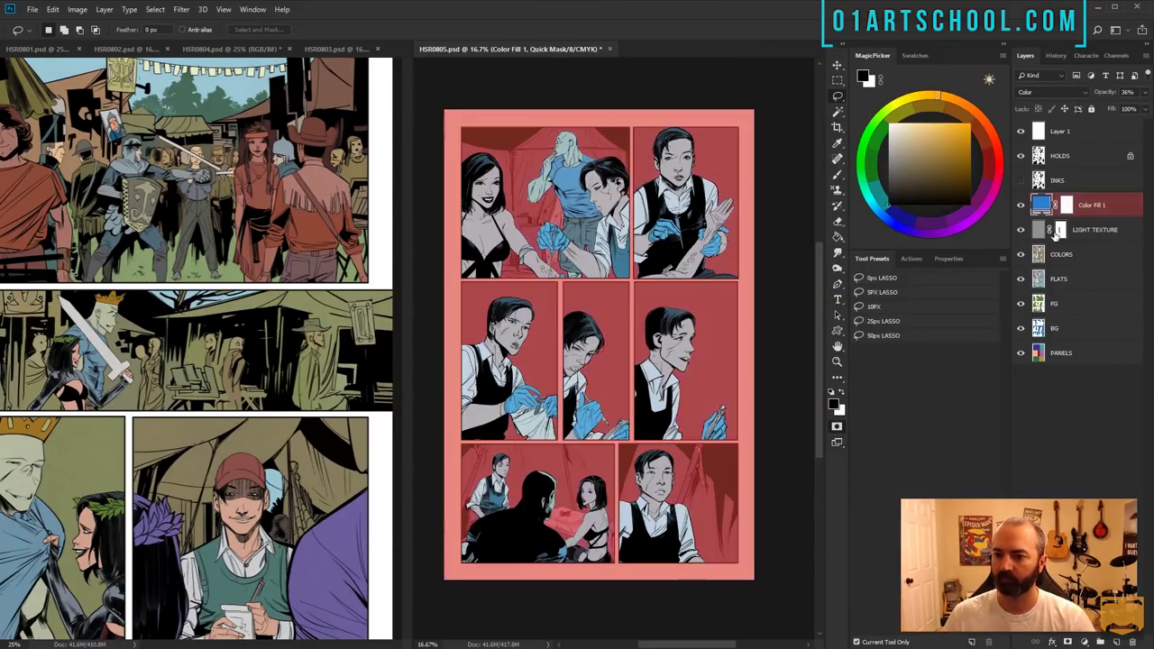
{"action": "key", "text": "q"}
{"action": "left_click", "coordinate": [1067, 205]}
{"action": "key", "text": "b"}
{"action": "left_click_drag", "start_coordinate": [595, 200], "coordinate": [526, 200]}
{"action": "scroll", "coordinate": [565, 217], "scroll_direction": "up", "scroll_amount": 1}
- Select the pale area behind the gloved hands in HSR0805's first panel and paint the blue fill's mask black there
{"action": "left_click", "coordinate": [1061, 254]}
{"action": "key", "text": "w"}
{"action": "left_click", "coordinate": [548, 281]}
{"action": "key", "text": "z"}
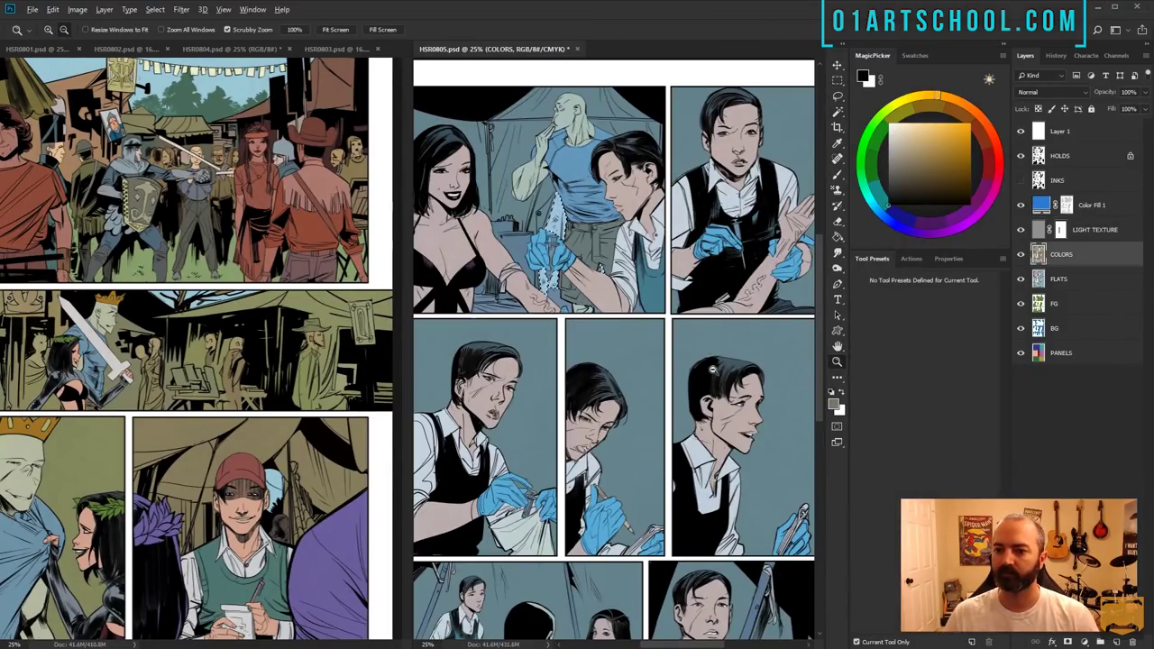
{"action": "left_click", "coordinate": [719, 379], "text": "alt"}
{"action": "left_click", "coordinate": [1066, 204]}
{"action": "key", "text": "b"}
{"action": "left_click", "coordinate": [606, 289]}
- Colorize the selected area on the COLORS layer with hue 40 and a high saturation, and deselect it
{"action": "left_click", "coordinate": [1061, 254]}
{"action": "key", "text": "ctrl+u"}
{"action": "left_click", "coordinate": [883, 278]}
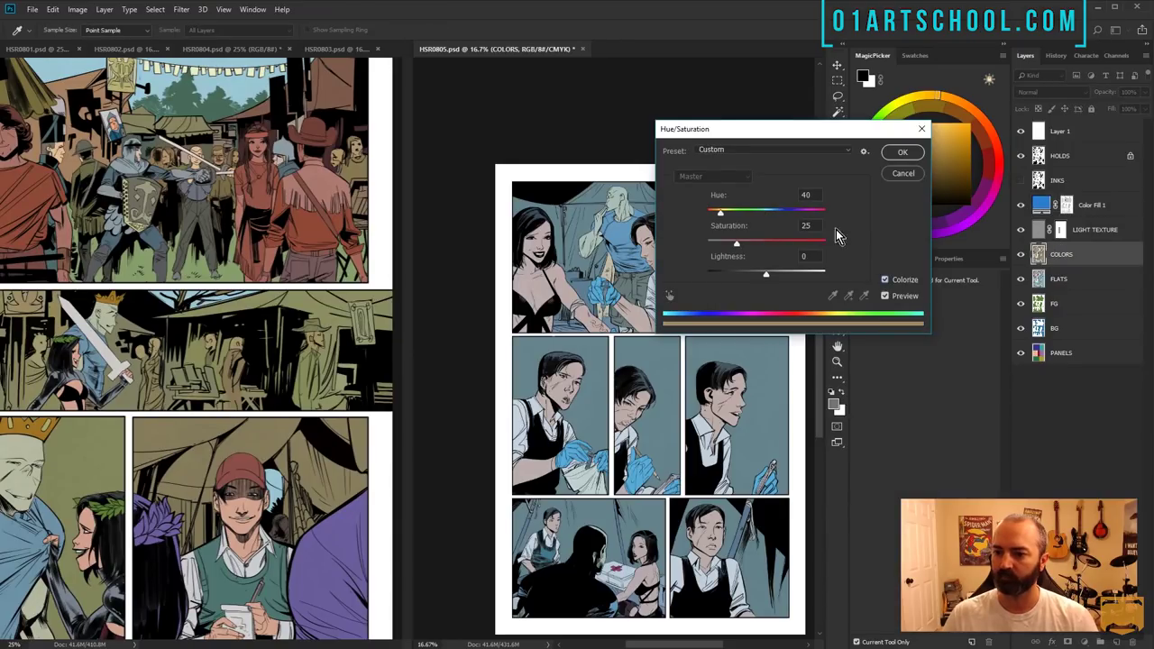
{"action": "left_click_drag", "start_coordinate": [736, 245], "coordinate": [790, 247]}
{"action": "key", "text": "Return"}
{"action": "key", "text": "ctrl+d"}
- Sample the pale orange from the first panel's recolored area, enlarge a soft Hard Light brush, and fit the page in view
{"action": "key", "text": "z"}
{"action": "left_click", "coordinate": [626, 305]}
{"action": "key", "text": "b"}
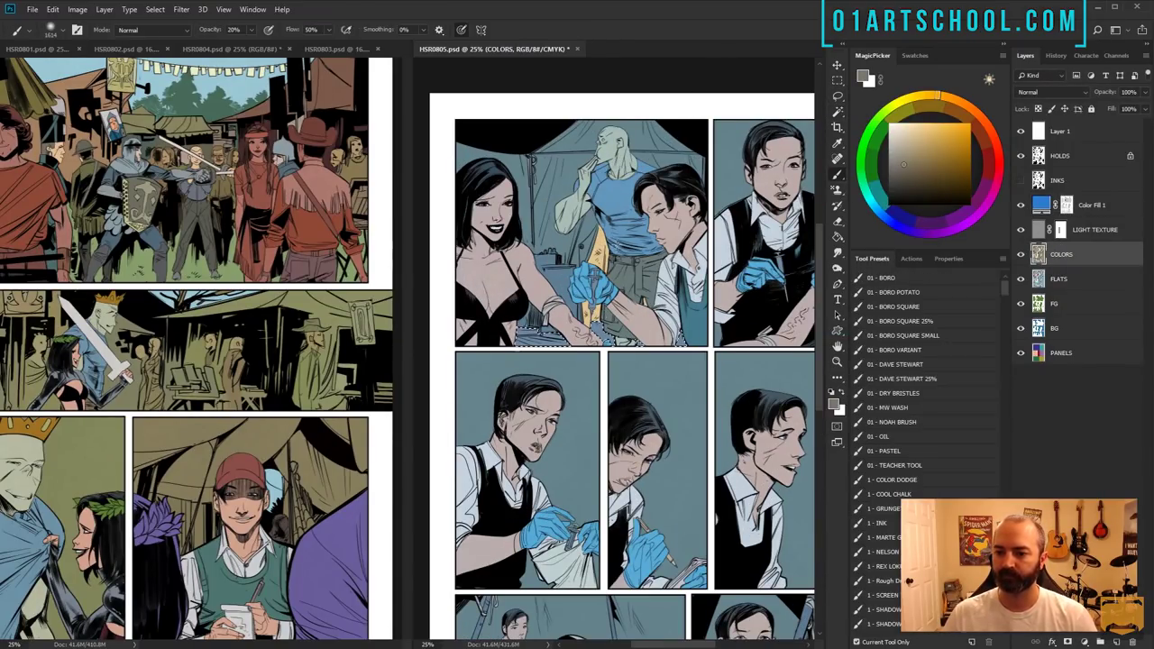
{"action": "left_click", "coordinate": [603, 334], "text": "alt"}
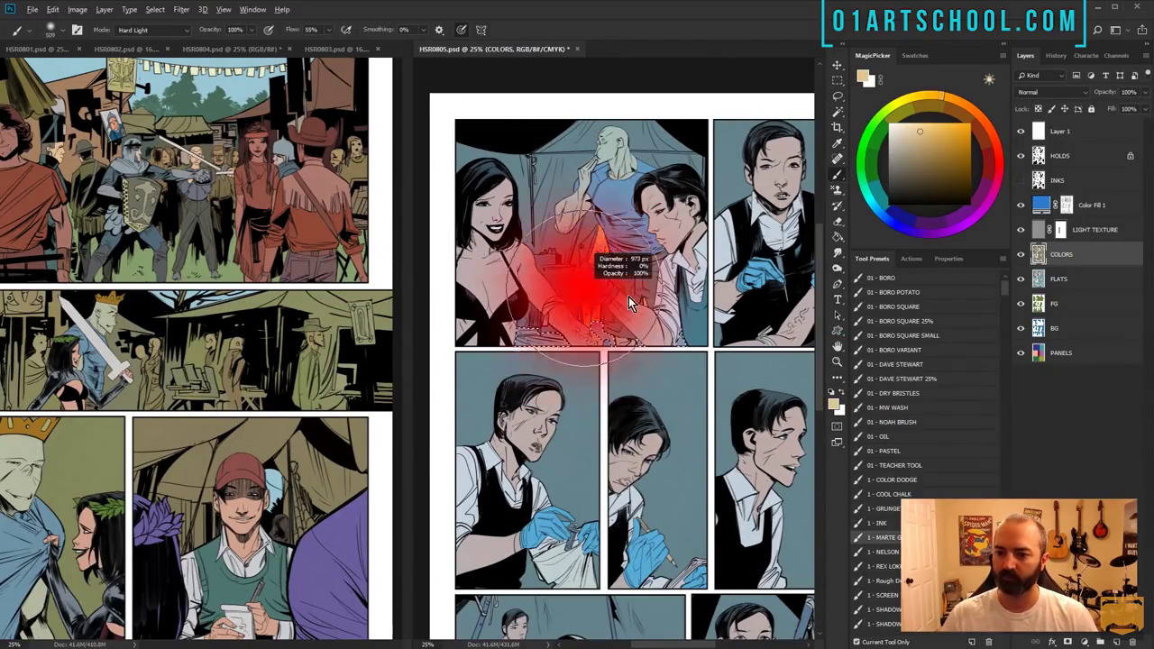
{"action": "key", "text": "z"}
{"action": "left_click", "coordinate": [728, 287], "text": "alt"}
{"action": "key", "text": "ctrl+0"}
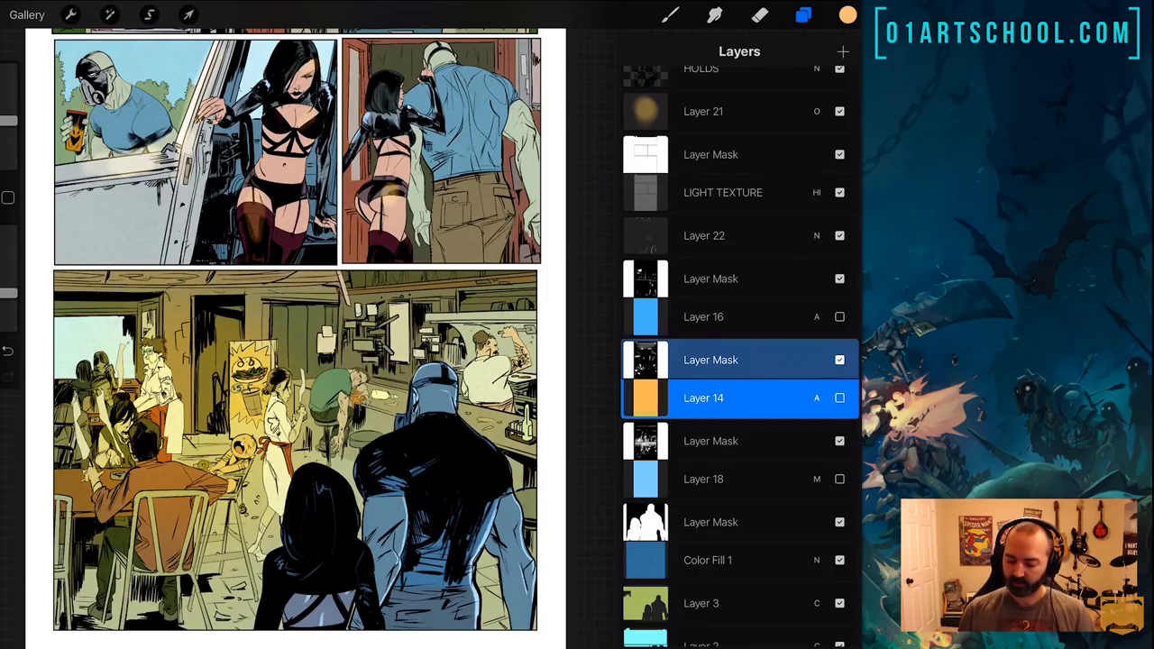
- In Procreate, compare the diner page with and without Layer 18's blue Multiply shading, leaving the layer visible
{"action": "left_click", "coordinate": [840, 479]}
{"action": "left_click", "coordinate": [840, 479]}
{"action": "left_click", "coordinate": [839, 479]}
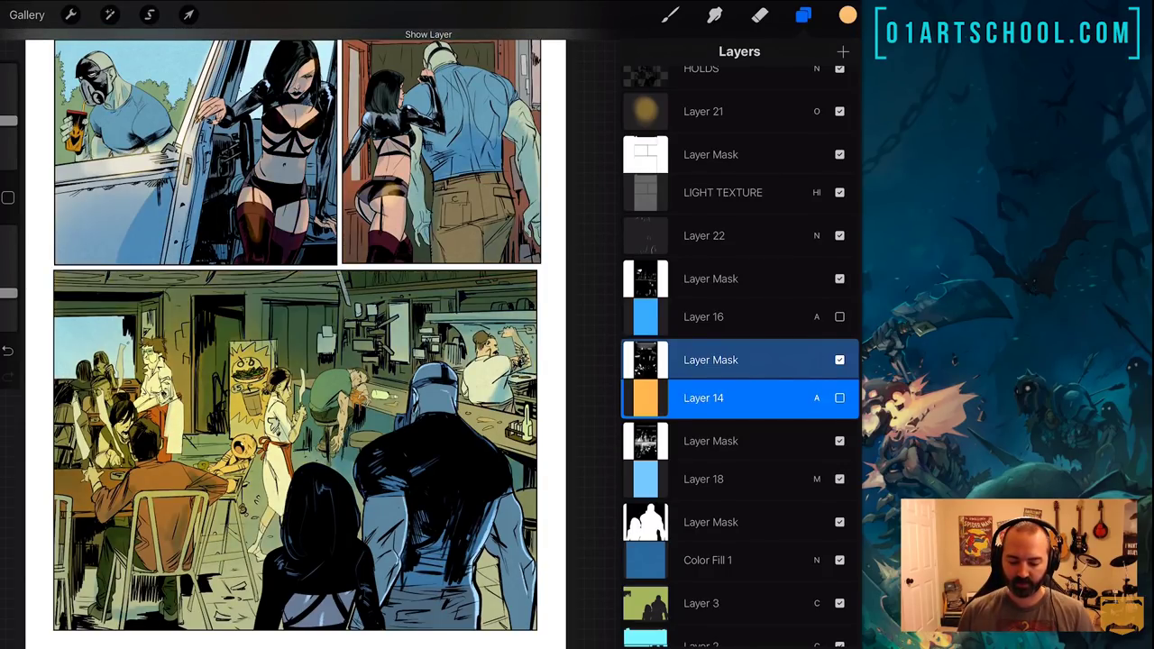
{"action": "left_click", "coordinate": [839, 479]}
{"action": "left_click", "coordinate": [840, 479]}
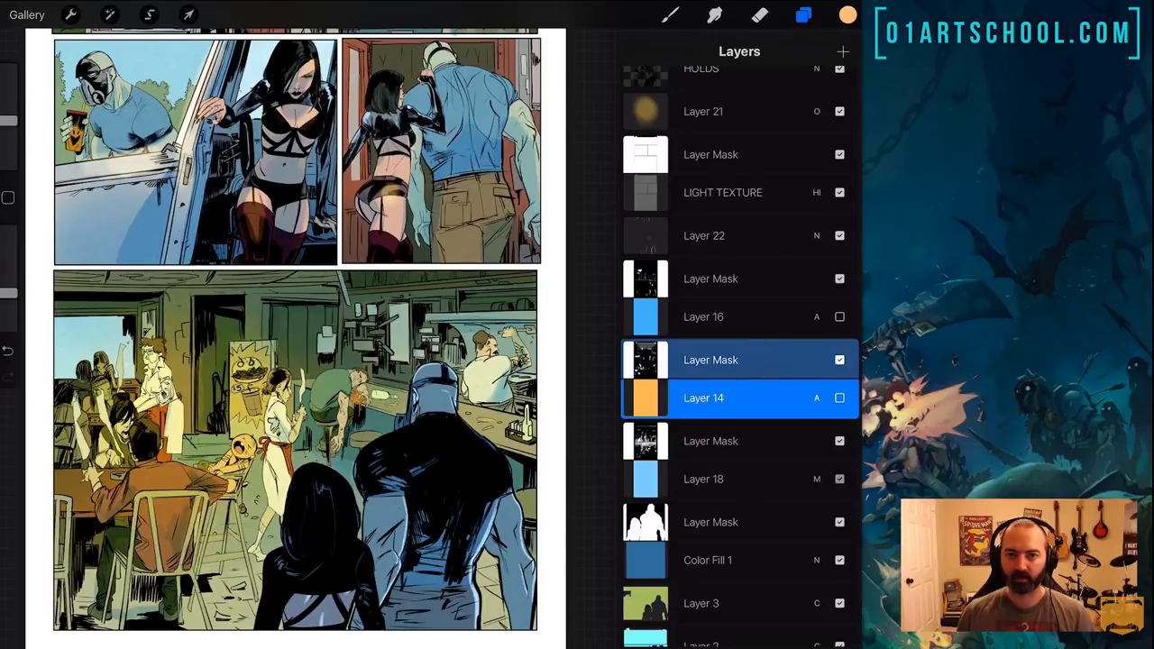
{"action": "left_click", "coordinate": [839, 479]}
{"action": "left_click", "coordinate": [840, 479]}
{"action": "left_click", "coordinate": [839, 478]}
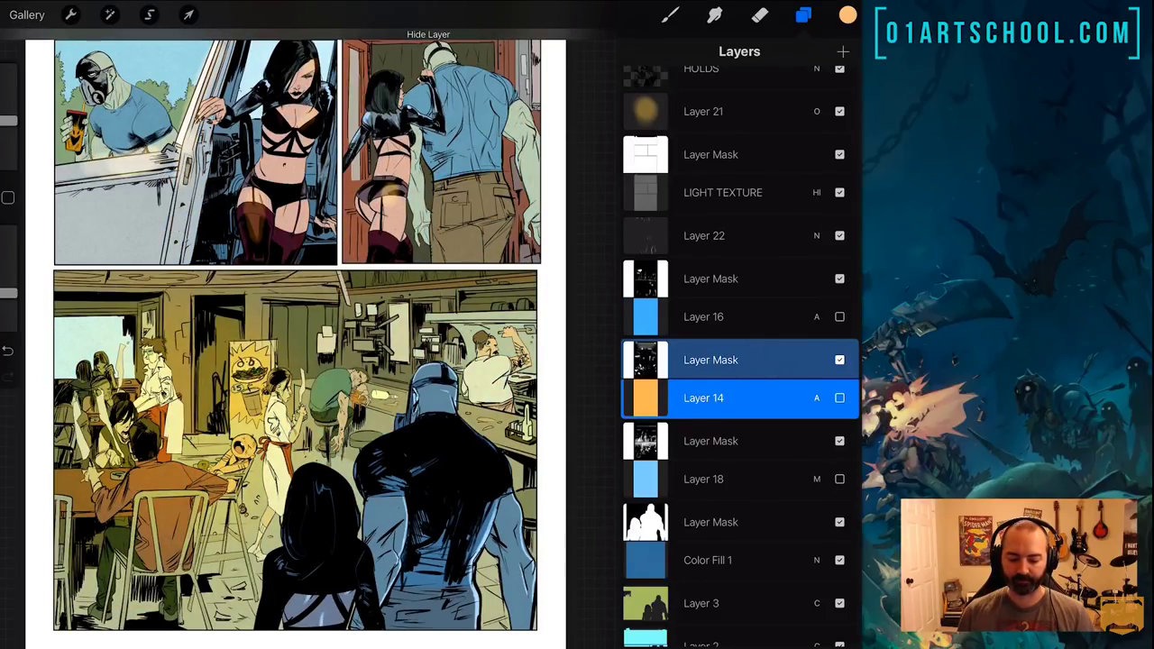
{"action": "left_click", "coordinate": [840, 479]}
- Compare the page with and without Layer 14's orange light, leaving the layer visible
{"action": "left_click", "coordinate": [839, 398]}
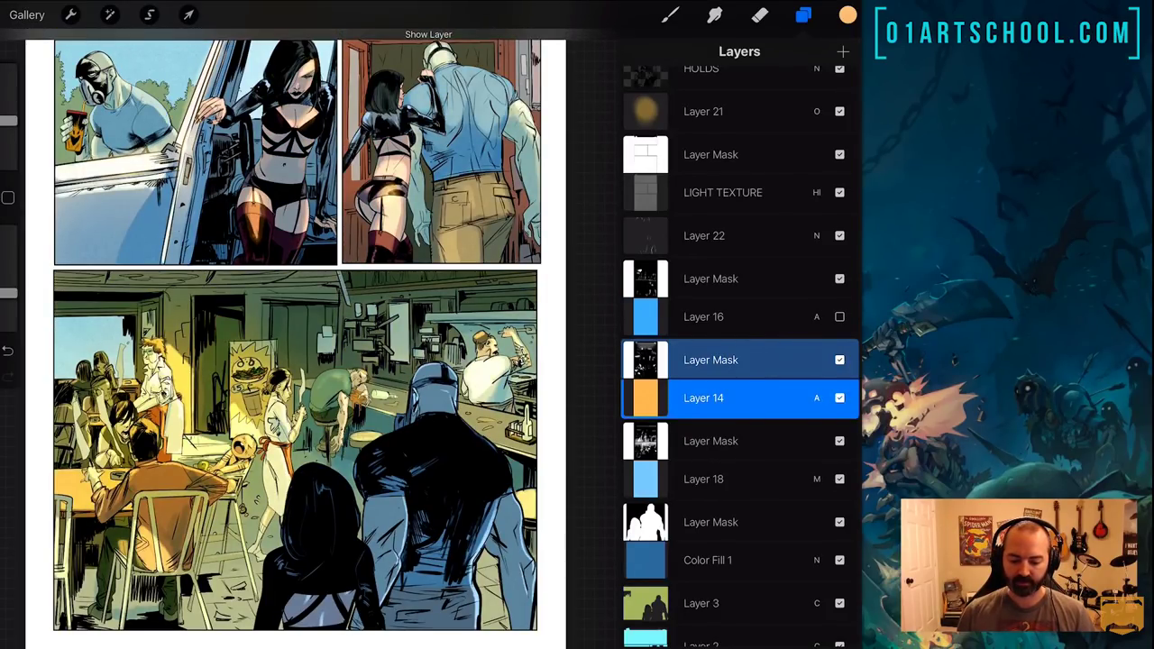
{"action": "left_click", "coordinate": [839, 397]}
{"action": "left_click", "coordinate": [840, 398]}
{"action": "left_click", "coordinate": [840, 398]}
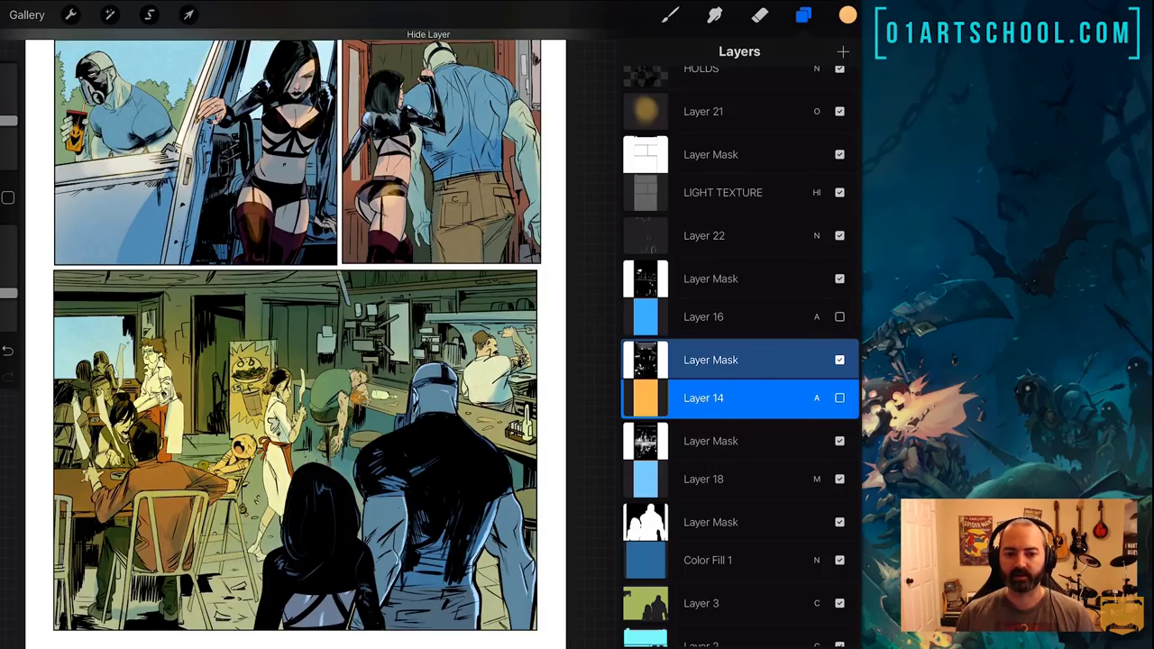
{"action": "left_click", "coordinate": [839, 397]}
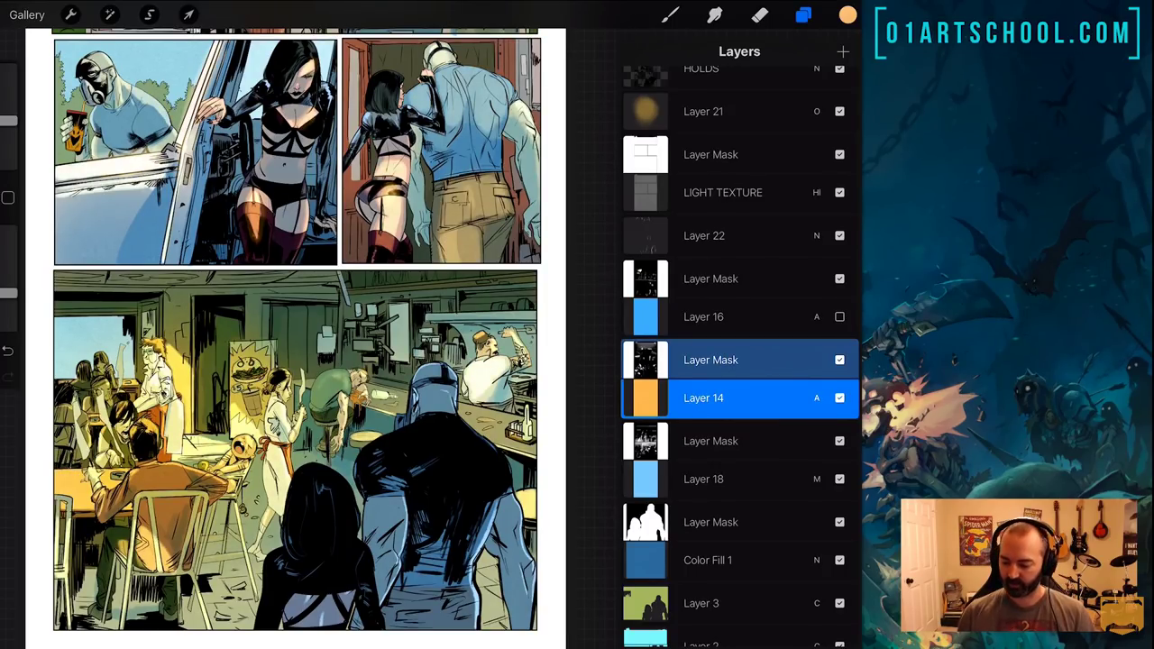
{"action": "left_click", "coordinate": [839, 397]}
{"action": "left_click", "coordinate": [840, 397]}
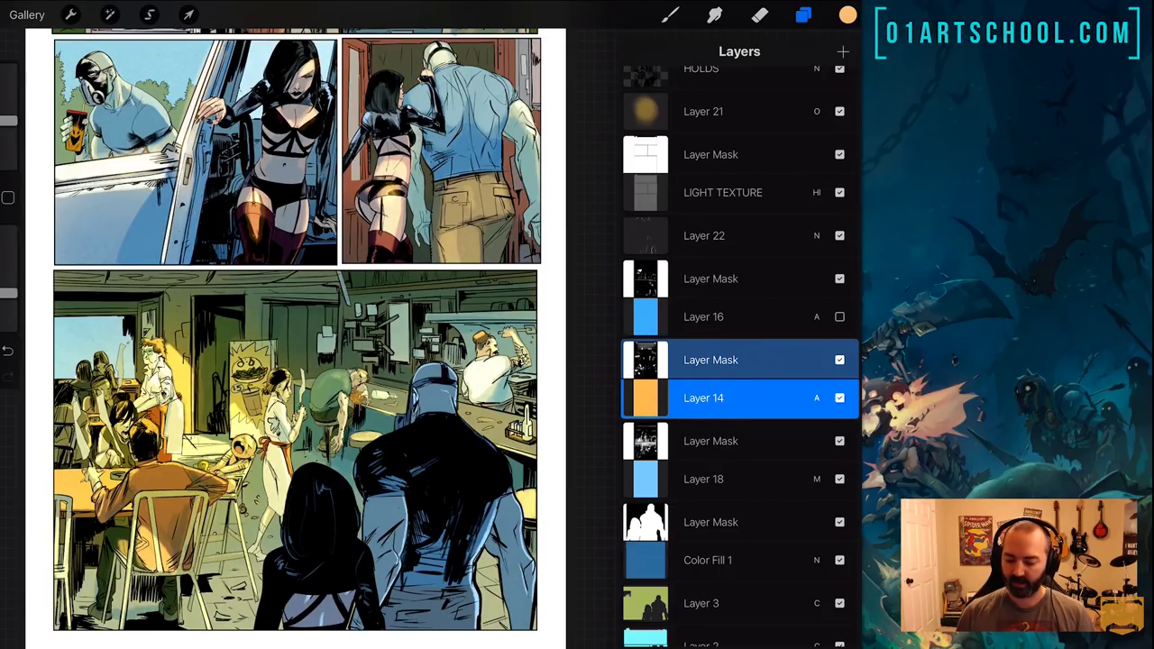
- Set Layer 14's opacity to 56.7%
{"action": "left_click", "coordinate": [721, 398]}
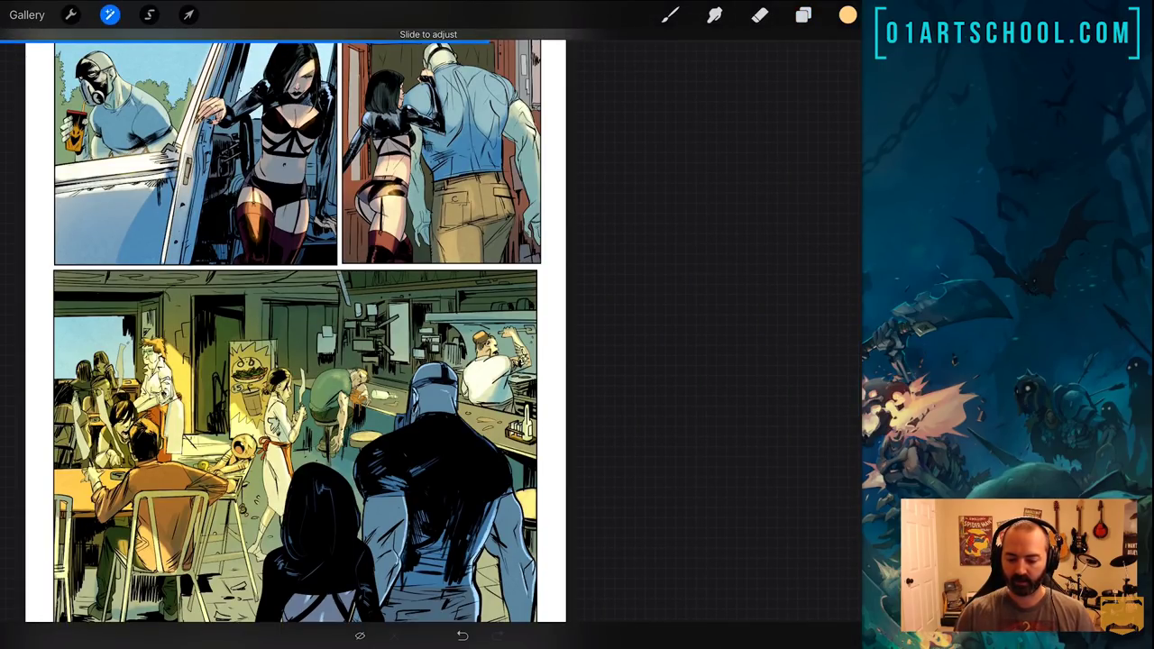
{"action": "left_click_drag", "start_coordinate": [491, 342], "coordinate": [488, 343]}
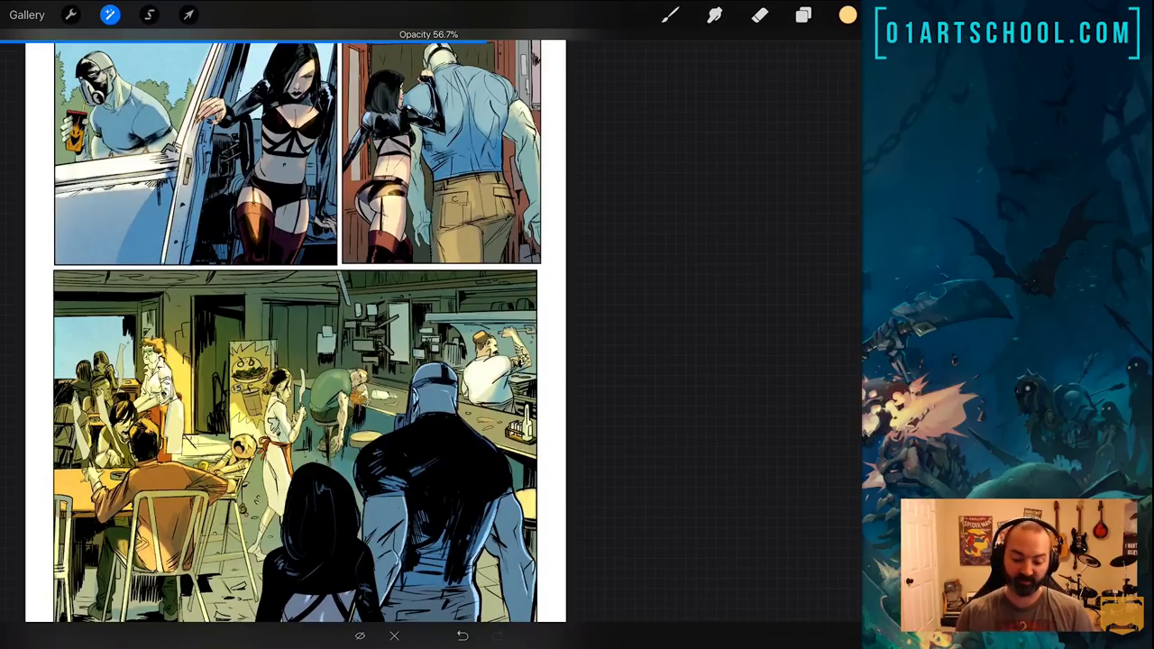
{"action": "left_click", "coordinate": [803, 15]}
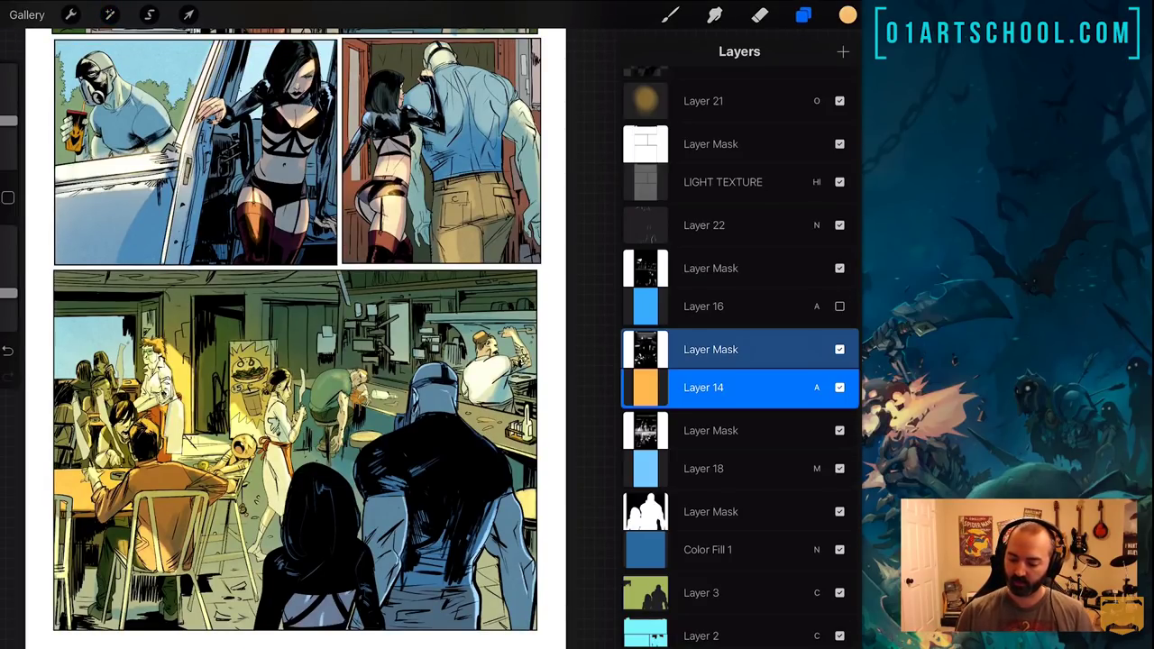
- Turn on Layer 16's blue light after comparing the whole page with and without it
{"action": "left_click", "coordinate": [840, 306]}
{"action": "left_click", "coordinate": [840, 306]}
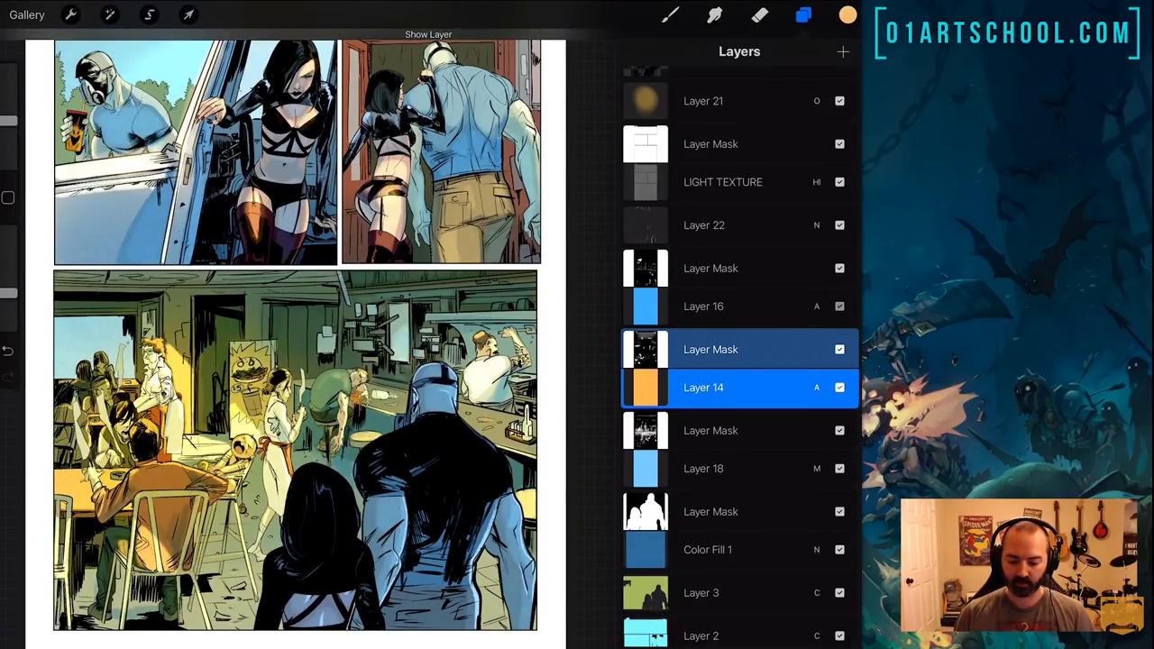
{"action": "left_click", "coordinate": [839, 306]}
{"action": "left_click", "coordinate": [839, 305]}
{"action": "left_click", "coordinate": [839, 305]}
{"action": "scroll", "coordinate": [297, 271], "scroll_direction": "up", "scroll_amount": 5}
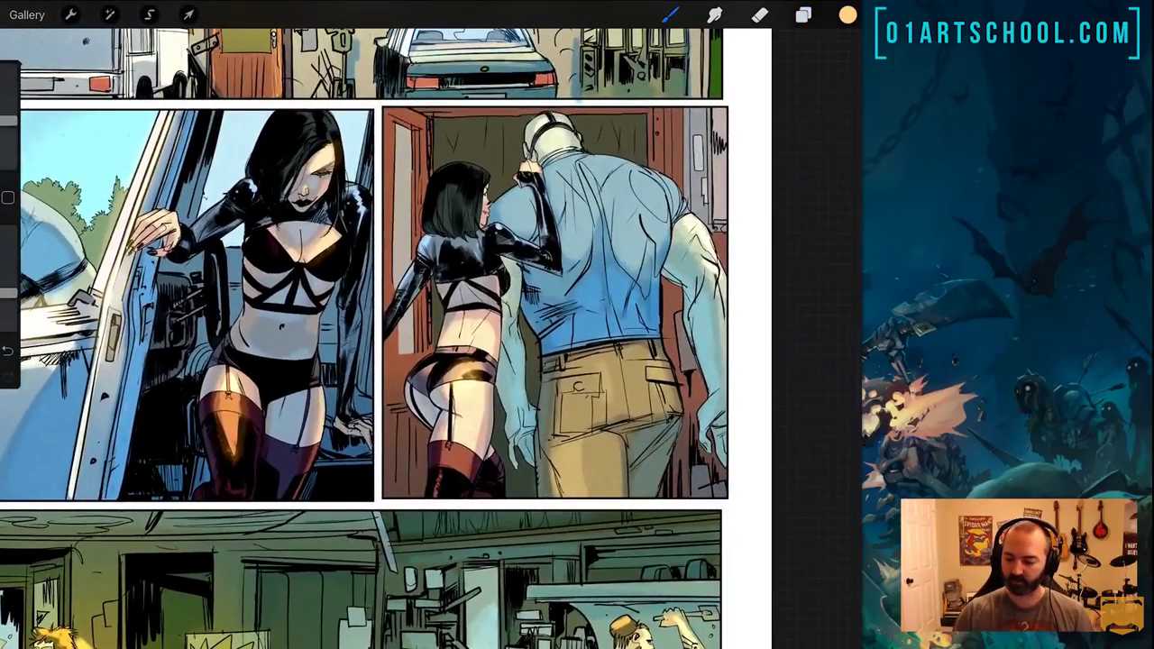
- Examine Layer 16's effect on the two middle panels up close by repeatedly hiding and showing the layer
{"action": "left_click", "coordinate": [804, 15]}
{"action": "left_click", "coordinate": [839, 307]}
{"action": "left_click", "coordinate": [839, 307]}
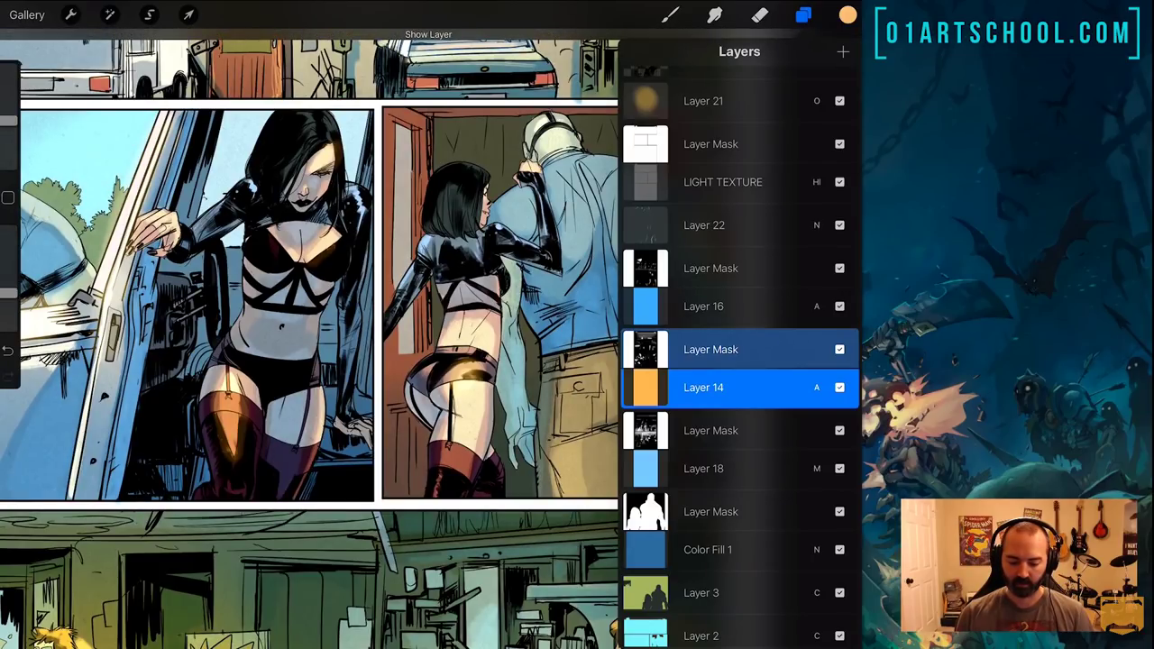
{"action": "left_click", "coordinate": [839, 306]}
{"action": "left_click", "coordinate": [839, 305]}
{"action": "left_click", "coordinate": [840, 306]}
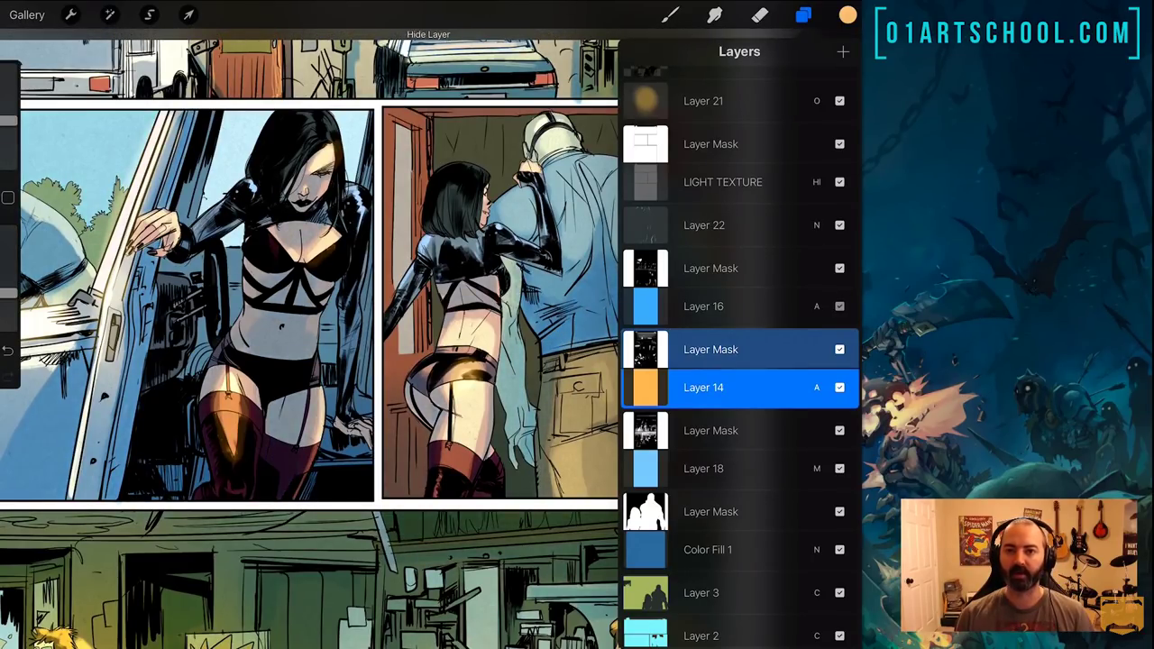
{"action": "left_click", "coordinate": [840, 306]}
{"action": "left_click", "coordinate": [839, 307]}
{"action": "left_click", "coordinate": [839, 307]}
{"action": "left_click", "coordinate": [840, 307]}
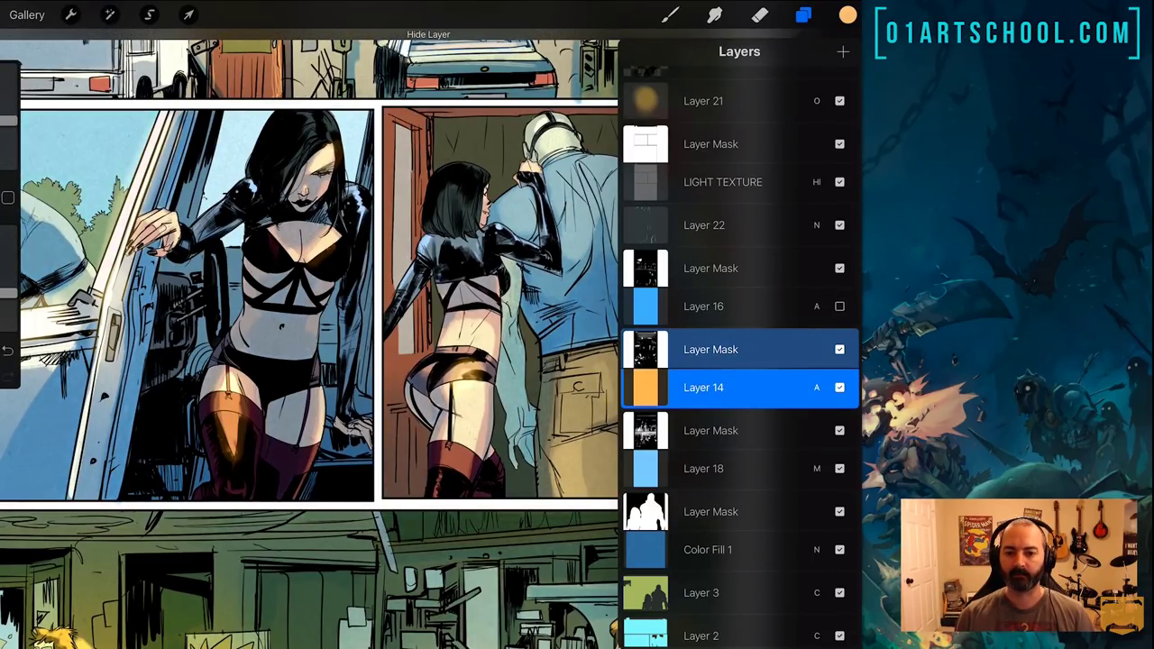
{"action": "left_click", "coordinate": [840, 306]}
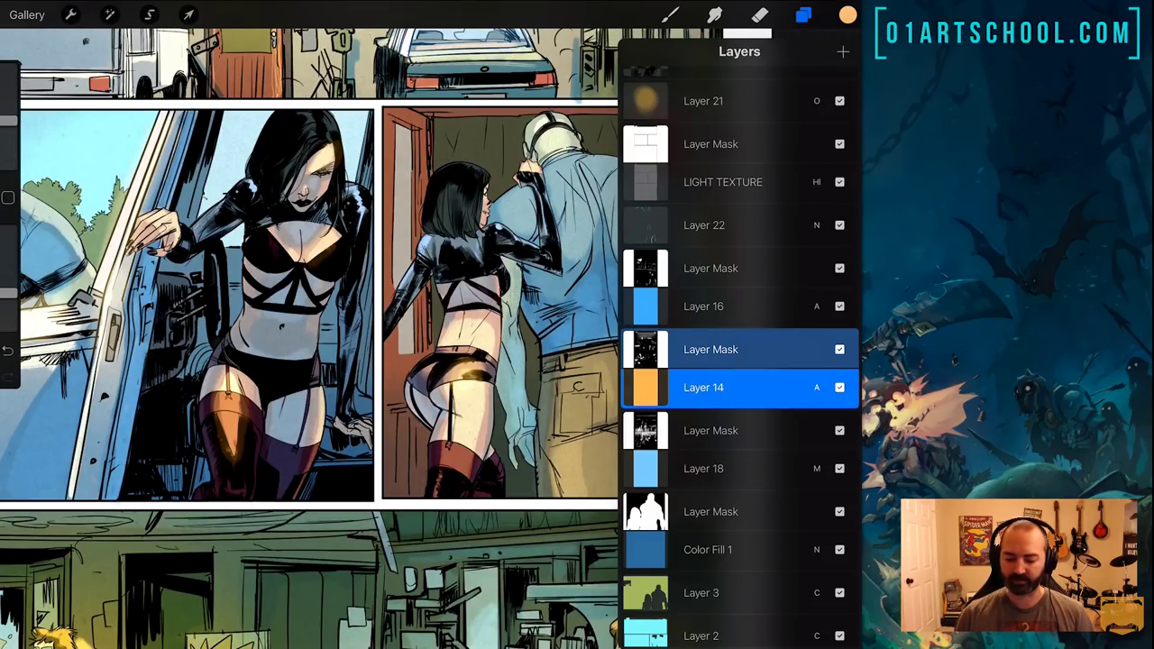
{"action": "scroll", "coordinate": [361, 324], "scroll_direction": "down", "scroll_amount": 3}
{"action": "scroll", "coordinate": [361, 325], "scroll_direction": "up", "scroll_amount": 1}
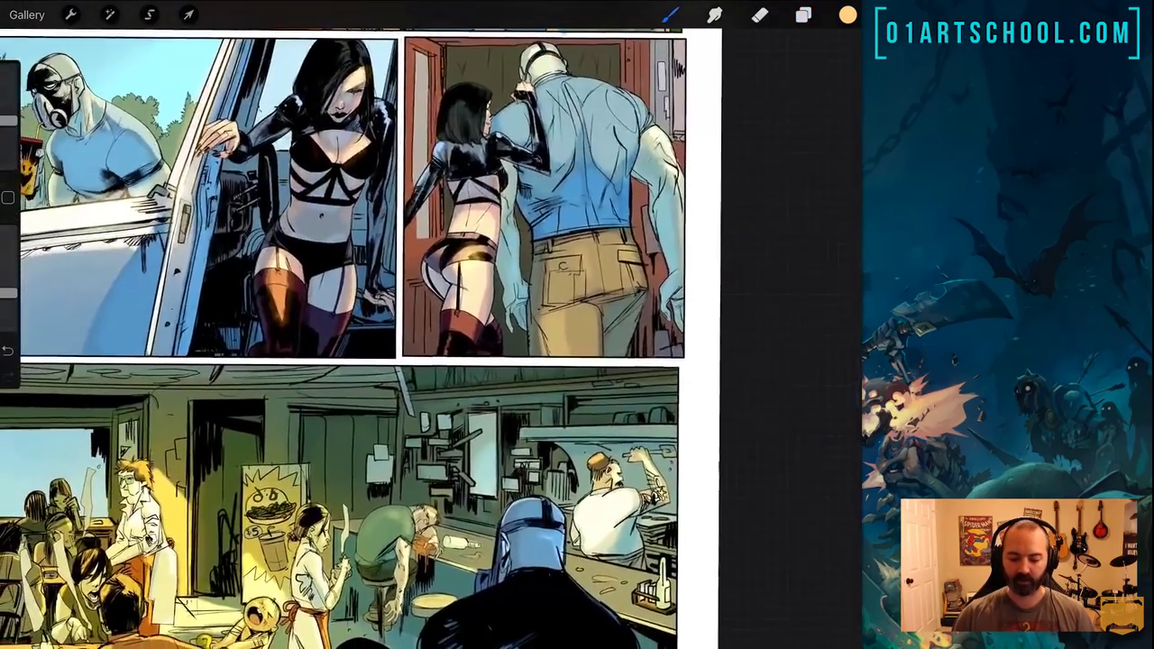
{"action": "scroll", "coordinate": [361, 325], "scroll_direction": "down", "scroll_amount": 1}
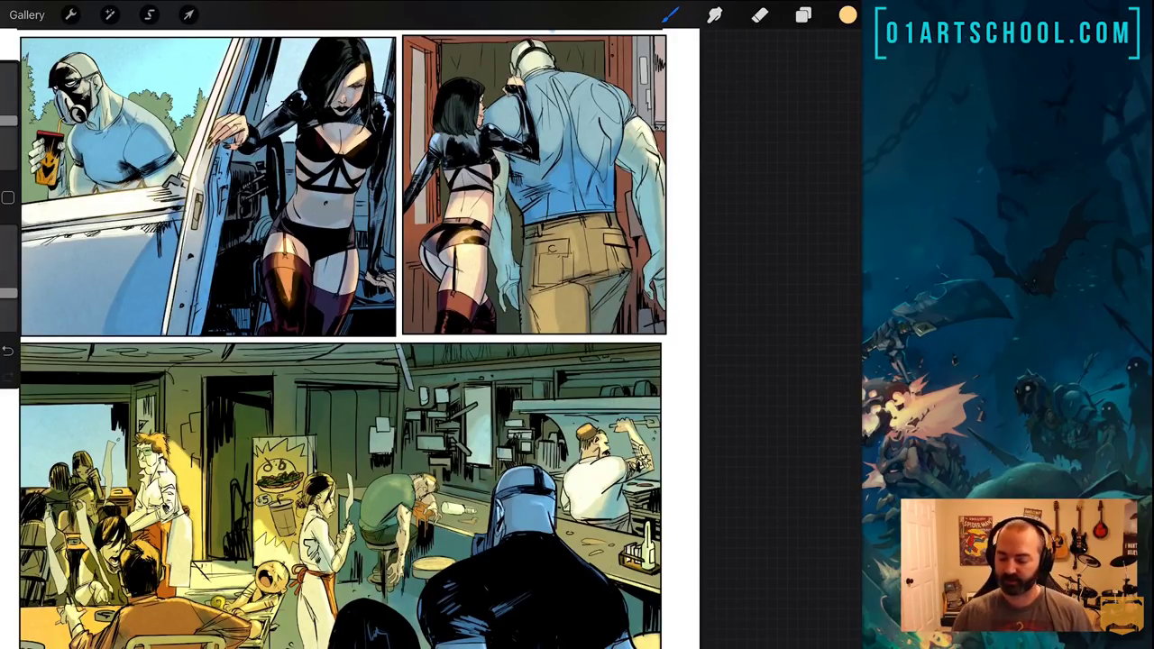
- Compare the middle panels and diner scene with and without Layer 22, leaving the layer visible
{"action": "left_click", "coordinate": [803, 15]}
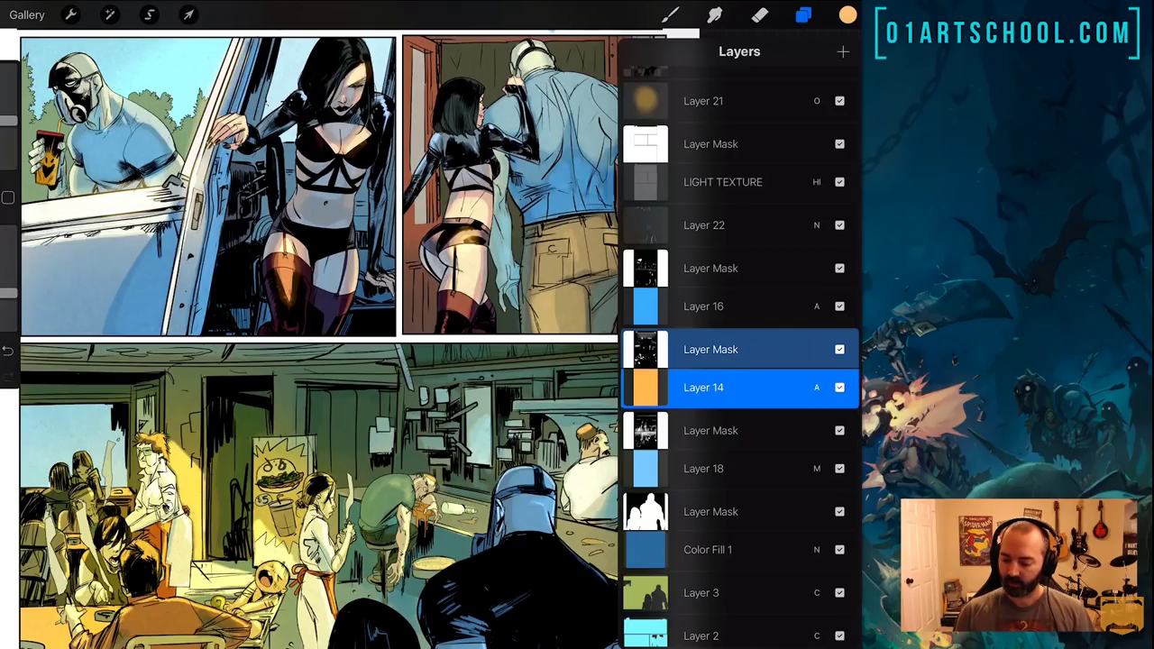
{"action": "scroll", "coordinate": [741, 358], "scroll_direction": "up", "scroll_amount": 2}
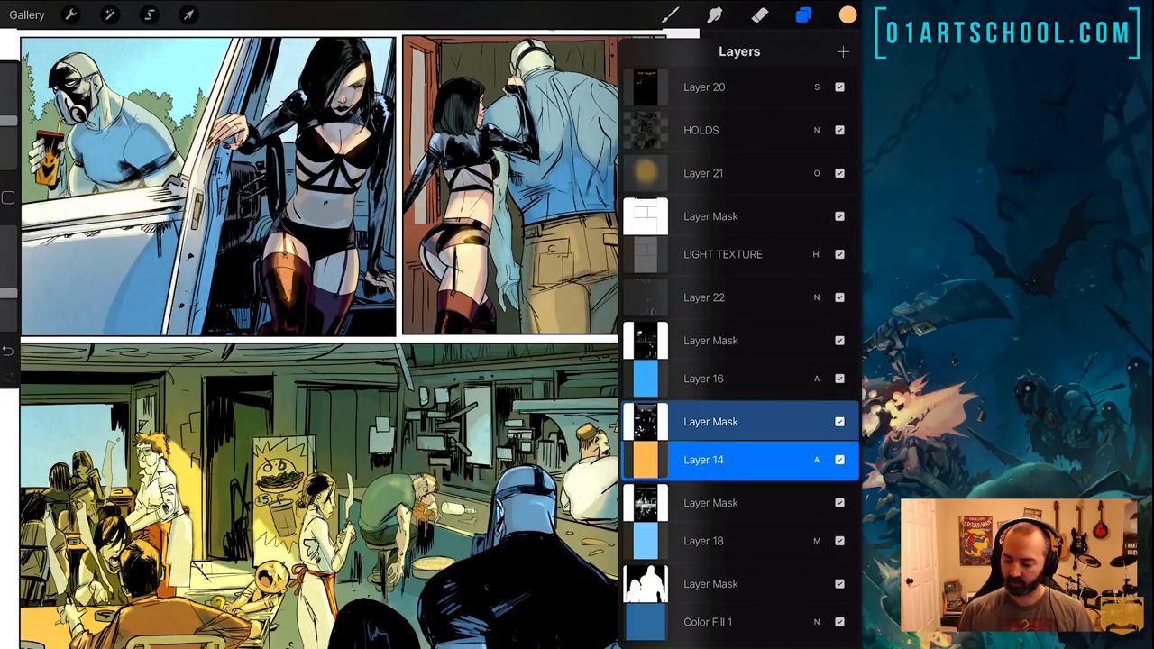
{"action": "left_click", "coordinate": [840, 298]}
{"action": "left_click", "coordinate": [839, 298]}
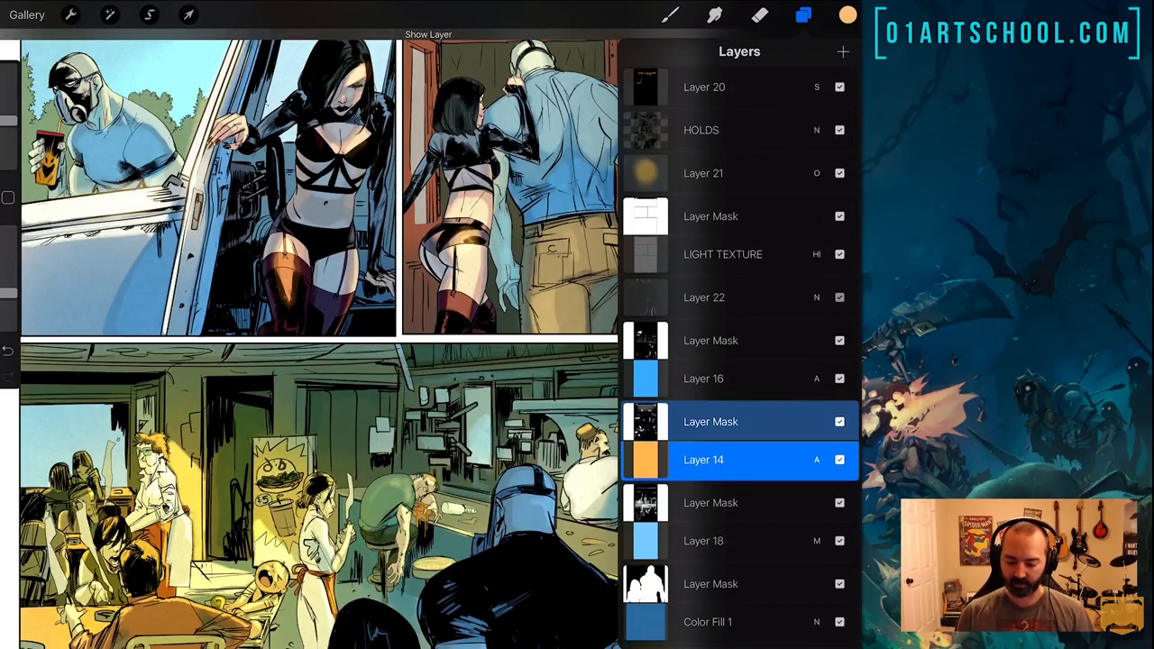
{"action": "left_click", "coordinate": [840, 297]}
{"action": "left_click", "coordinate": [839, 297]}
- Examine Layer 22's effect on the diner counter and foreground figures up close by repeatedly hiding and showing the layer
{"action": "scroll", "coordinate": [361, 361], "scroll_direction": "up", "scroll_amount": 3}
{"action": "left_click", "coordinate": [803, 14]}
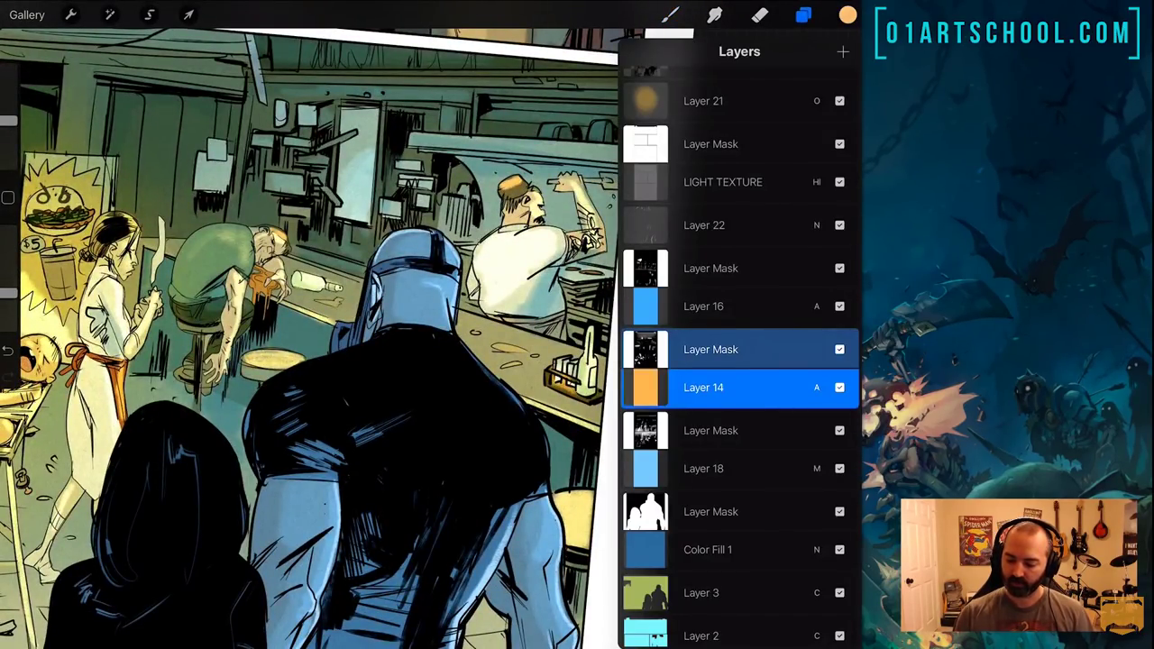
{"action": "left_click", "coordinate": [839, 226]}
{"action": "left_click", "coordinate": [839, 225]}
{"action": "left_click", "coordinate": [840, 226]}
{"action": "left_click", "coordinate": [839, 225]}
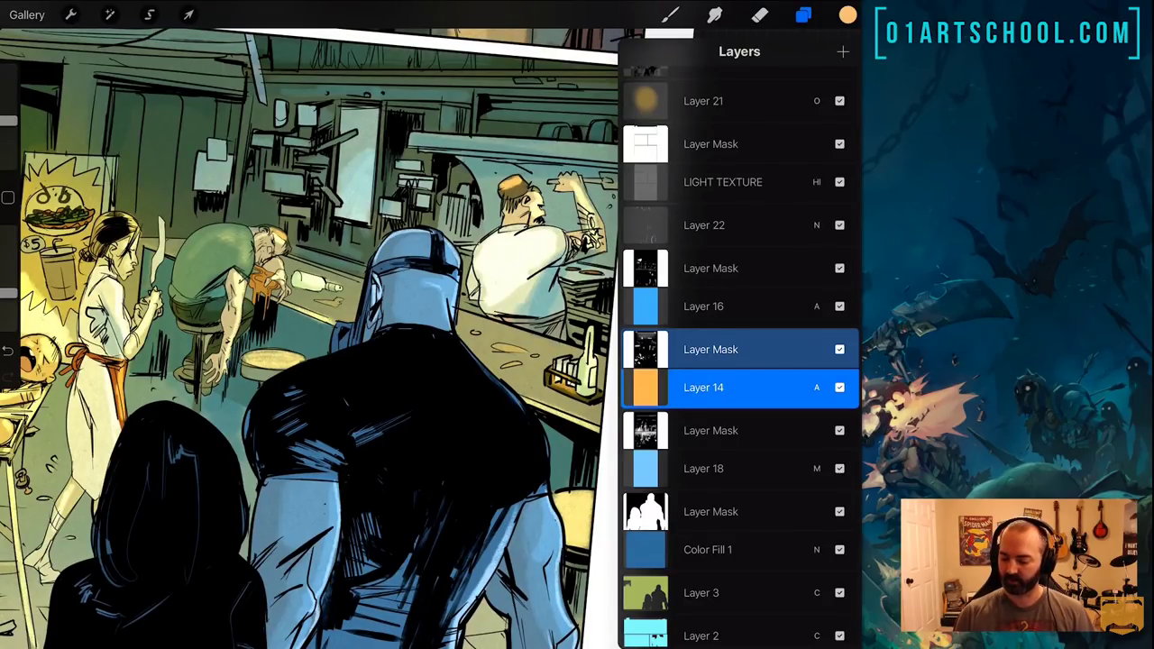
{"action": "left_click", "coordinate": [839, 225]}
{"action": "left_click", "coordinate": [839, 225]}
{"action": "left_click", "coordinate": [839, 226]}
{"action": "left_click", "coordinate": [840, 226]}
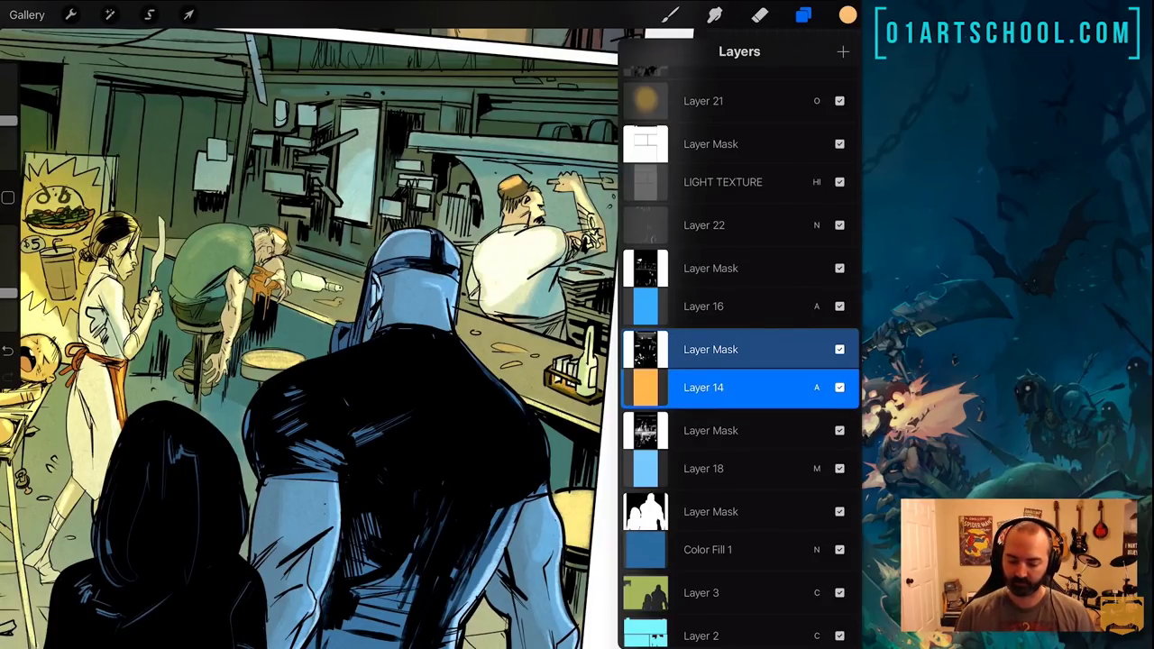
- Compare the diner panel with and without Layer 21's yellow glow, leaving the layer selected and visible
{"action": "scroll", "coordinate": [309, 338], "scroll_direction": "up", "scroll_amount": 5}
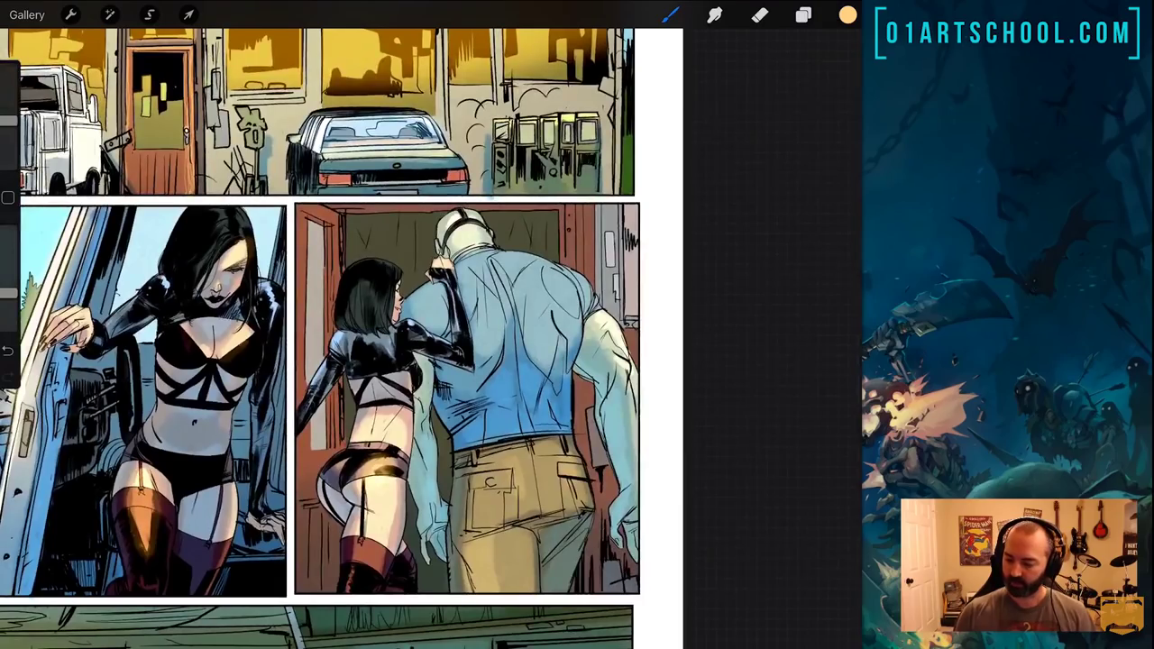
{"action": "left_click", "coordinate": [803, 15]}
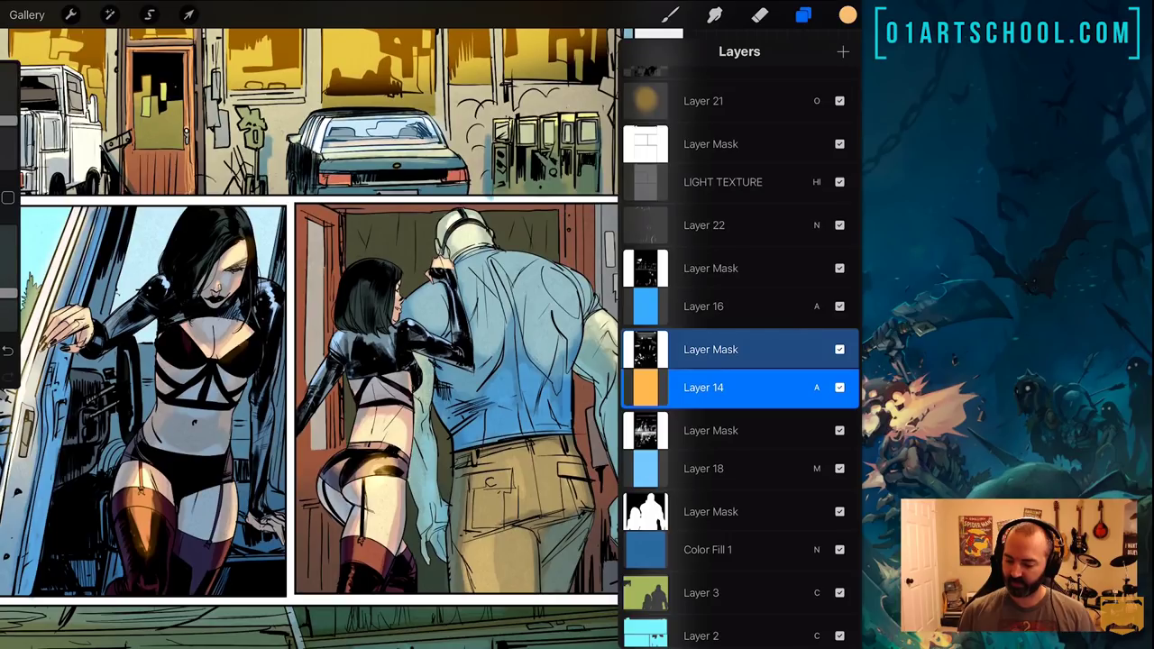
{"action": "scroll", "coordinate": [309, 338], "scroll_direction": "down", "scroll_amount": 5}
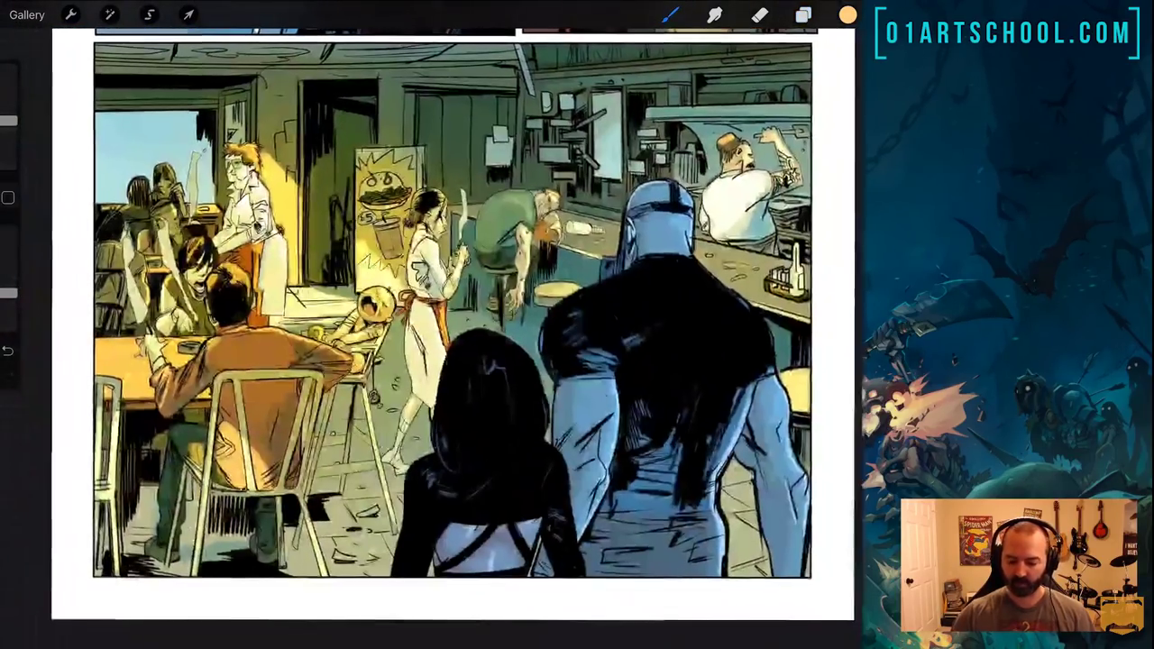
{"action": "left_click", "coordinate": [803, 15]}
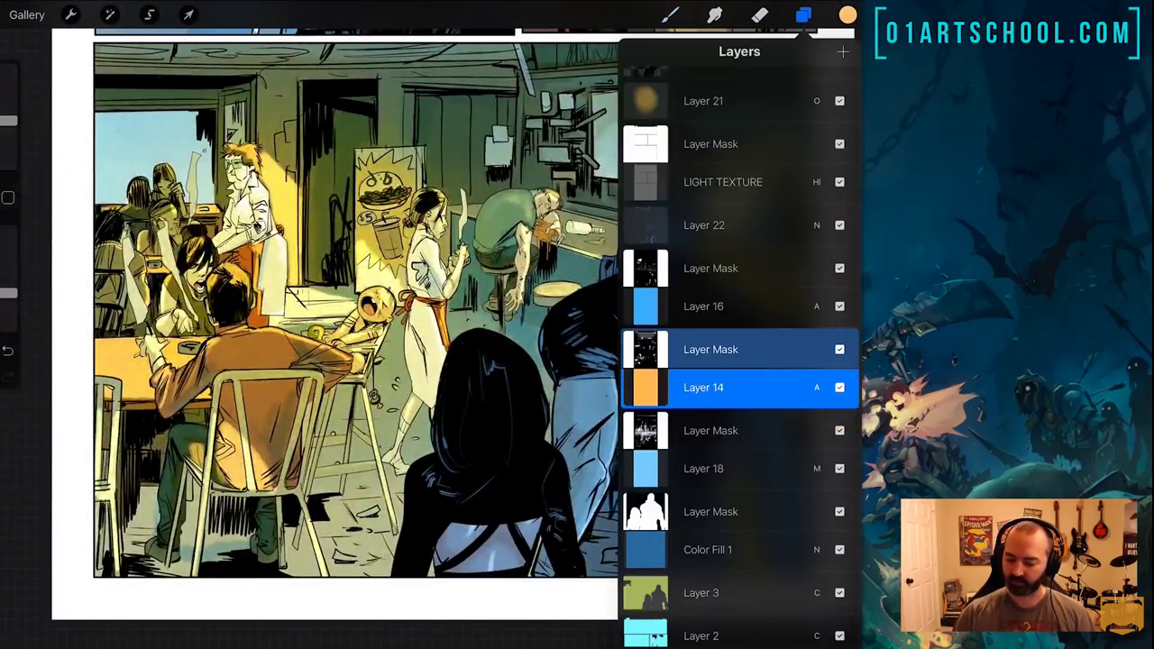
{"action": "left_click", "coordinate": [840, 101]}
{"action": "left_click", "coordinate": [839, 100]}
{"action": "left_click", "coordinate": [839, 101]}
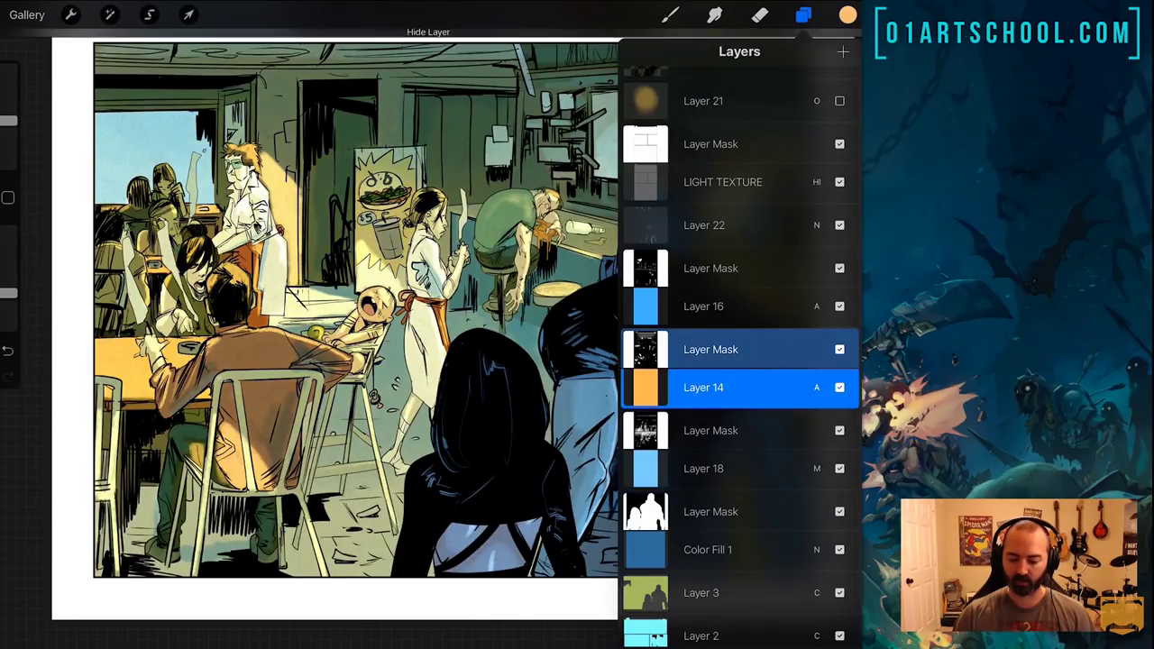
{"action": "left_click", "coordinate": [840, 101]}
{"action": "left_click", "coordinate": [840, 101]}
{"action": "left_click", "coordinate": [840, 101]}
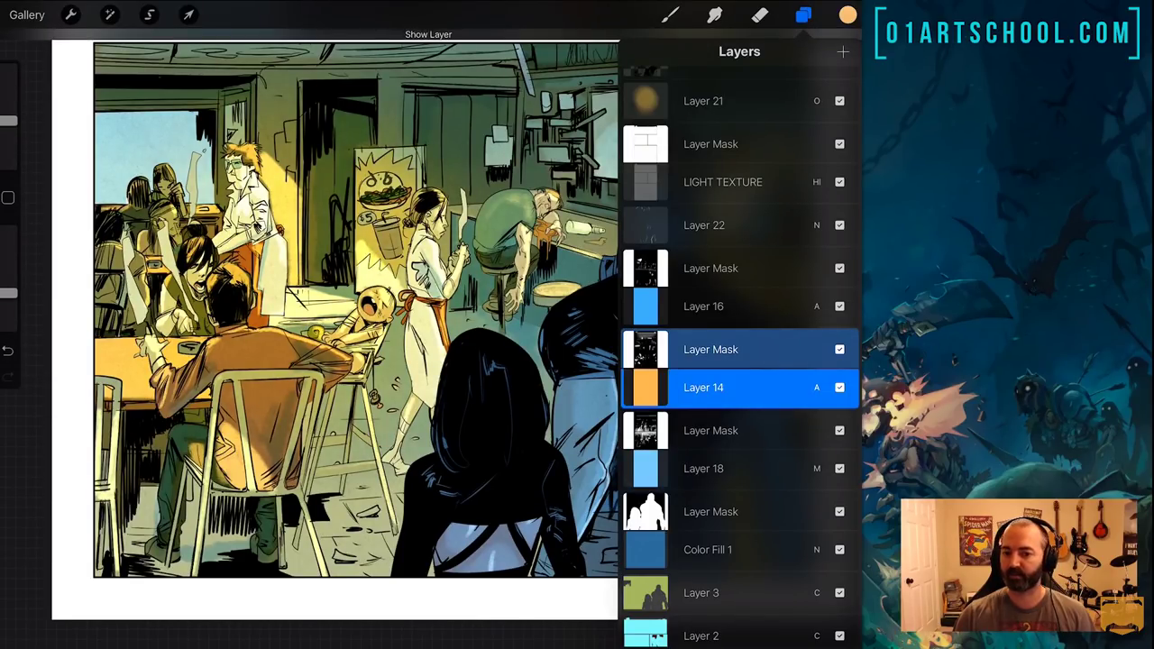
{"action": "left_click", "coordinate": [839, 101]}
{"action": "left_click", "coordinate": [721, 101]}
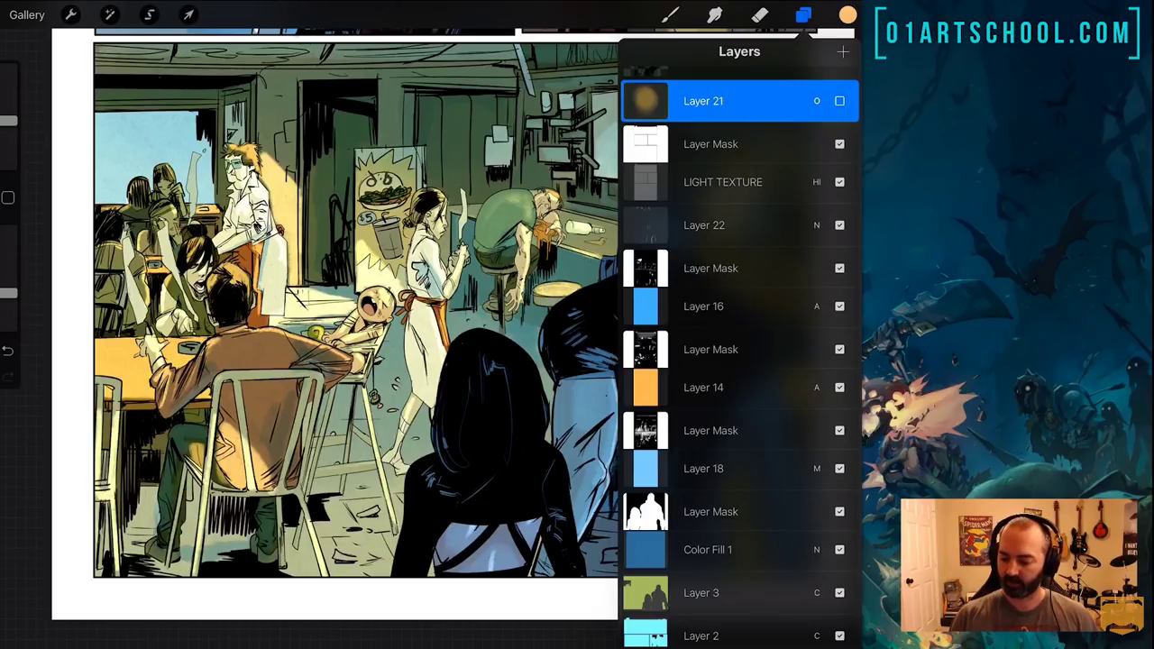
{"action": "left_click", "coordinate": [839, 101]}
- Examine the combined warm and cool lighting across the diner panel and up close around the counter
{"action": "left_click_drag", "start_coordinate": [377, 306], "coordinate": [364, 362]}
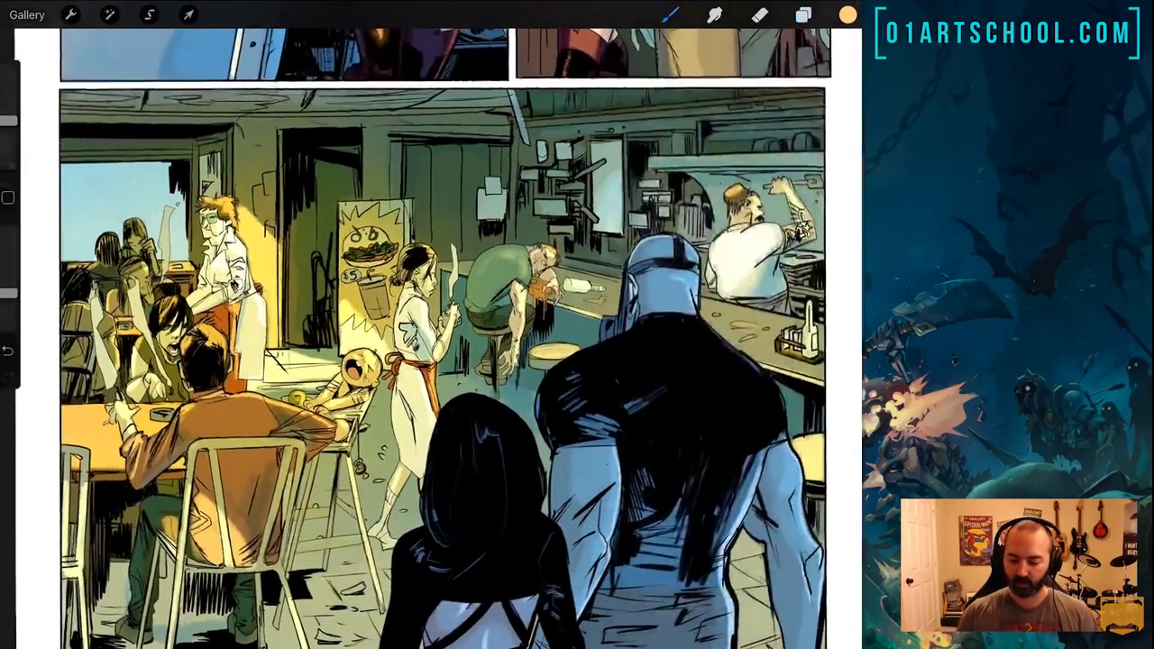
{"action": "scroll", "coordinate": [441, 334], "scroll_direction": "down", "scroll_amount": 3}
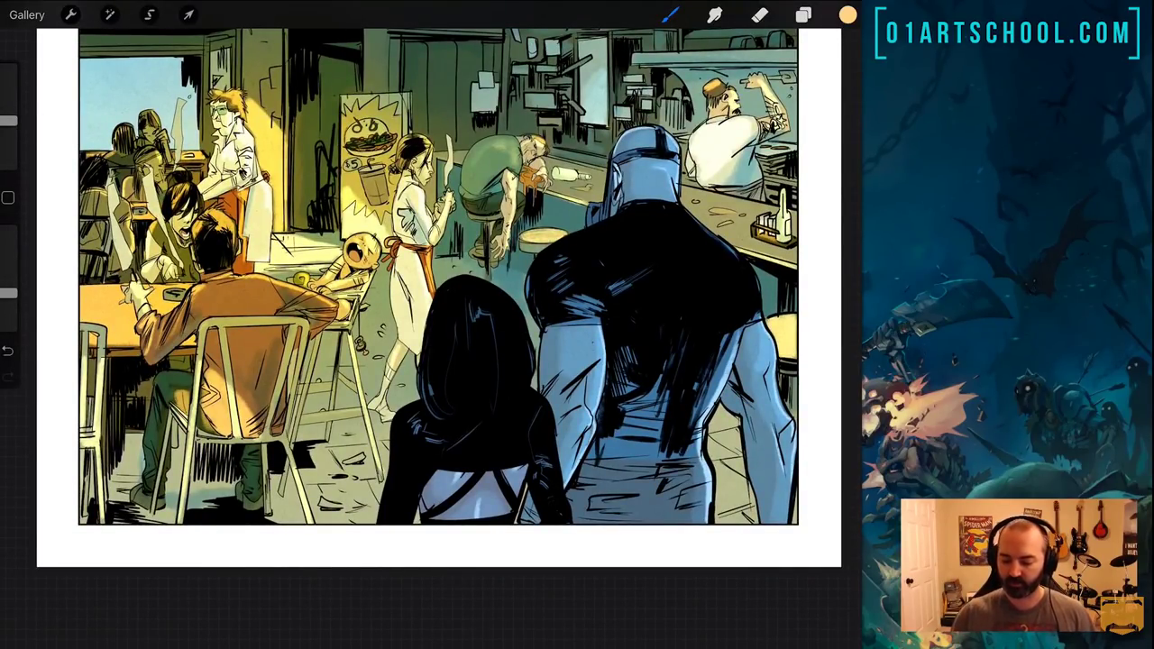
{"action": "scroll", "coordinate": [442, 307], "scroll_direction": "up", "scroll_amount": 3}
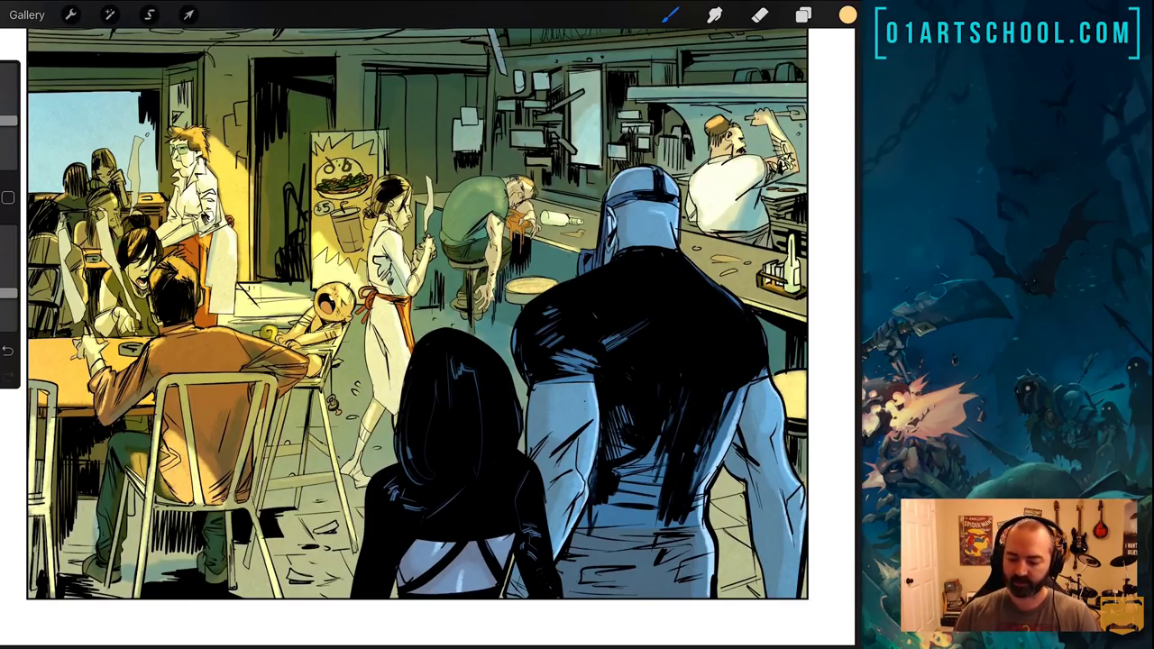
{"action": "scroll", "coordinate": [433, 334], "scroll_direction": "up", "scroll_amount": 5}
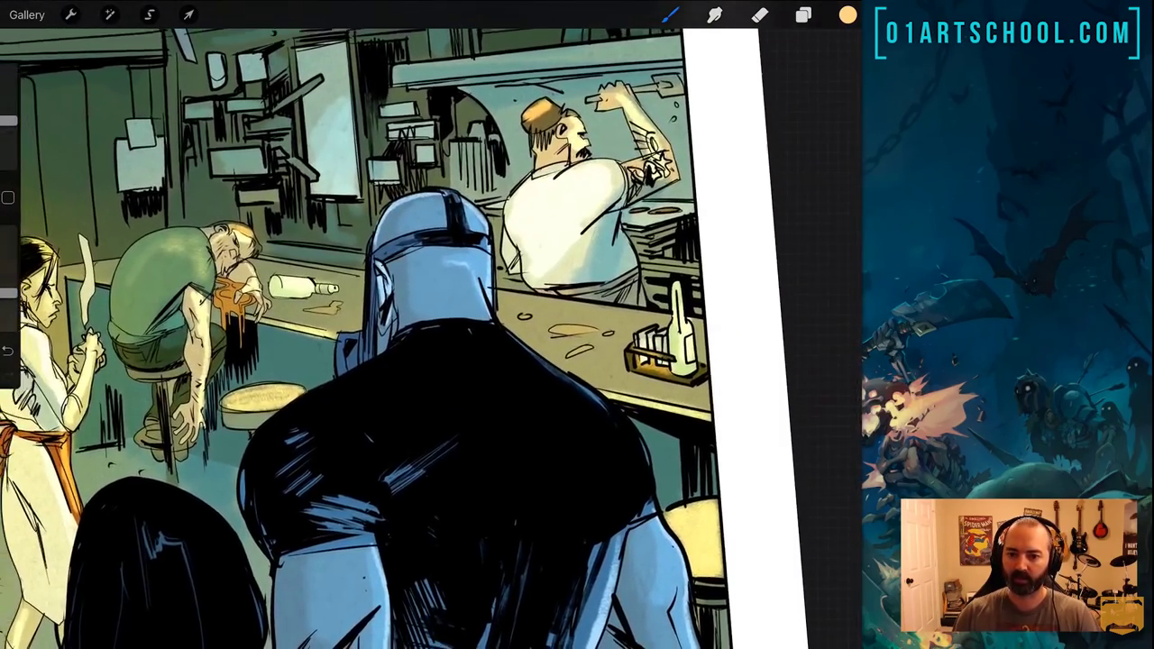
{"action": "scroll", "coordinate": [433, 334], "scroll_direction": "down", "scroll_amount": 3}
{"action": "scroll", "coordinate": [433, 325], "scroll_direction": "down", "scroll_amount": 5}
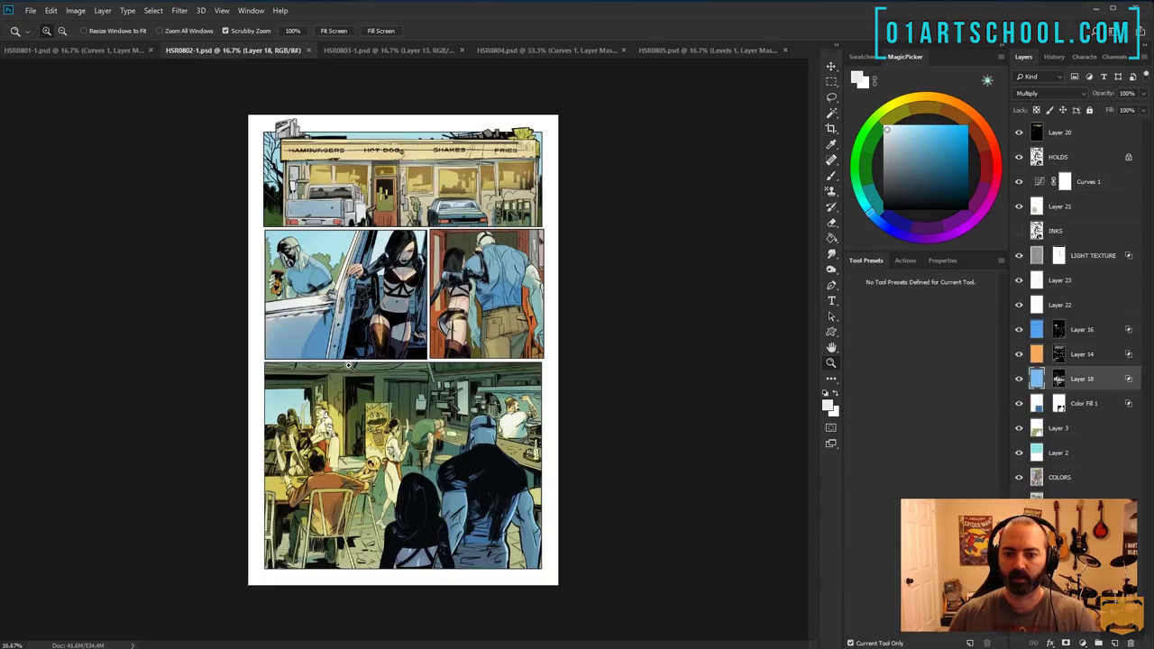
- In Photoshop, compare the diner panel of HSR0802-1.psd up close with and without the Curves 1 adjustment
{"action": "left_click", "coordinate": [387, 480]}
{"action": "left_click", "coordinate": [388, 481]}
{"action": "left_click", "coordinate": [387, 480]}
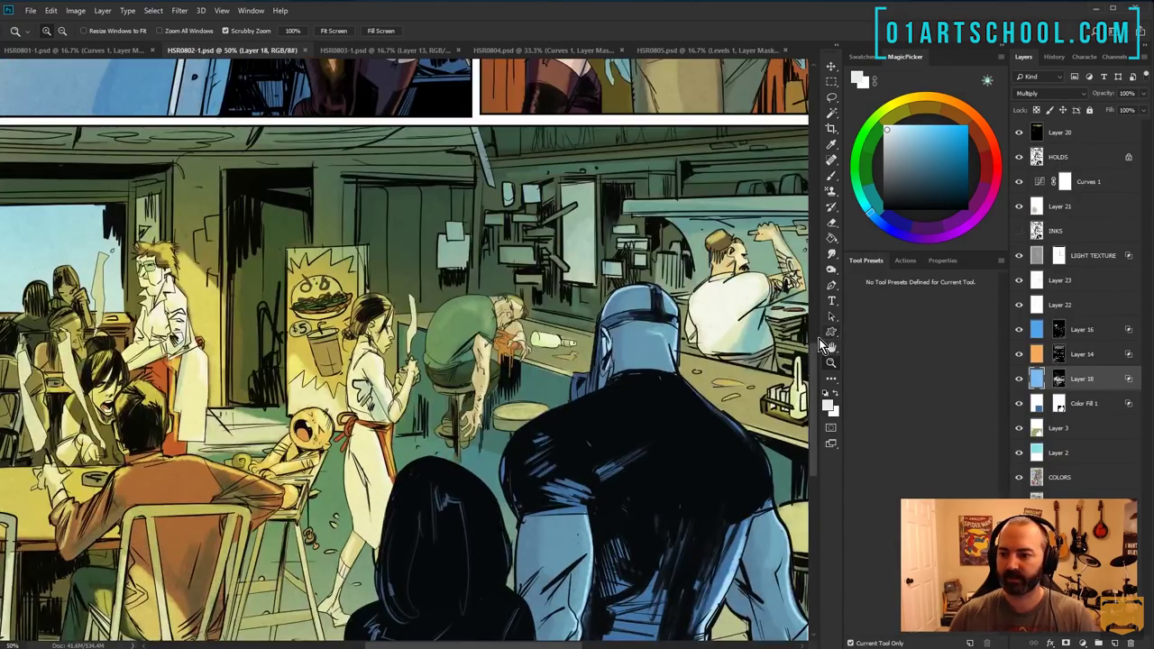
{"action": "left_click_drag", "start_coordinate": [818, 338], "coordinate": [816, 379]}
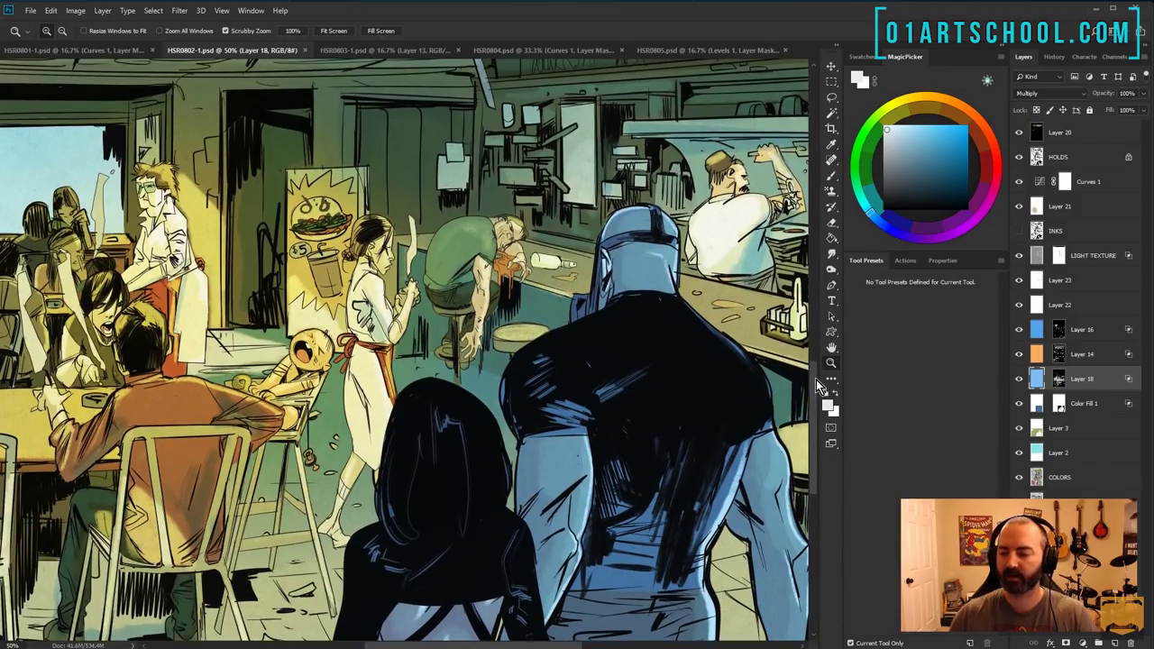
{"action": "left_click", "coordinate": [1020, 181]}
{"action": "left_click", "coordinate": [1020, 182]}
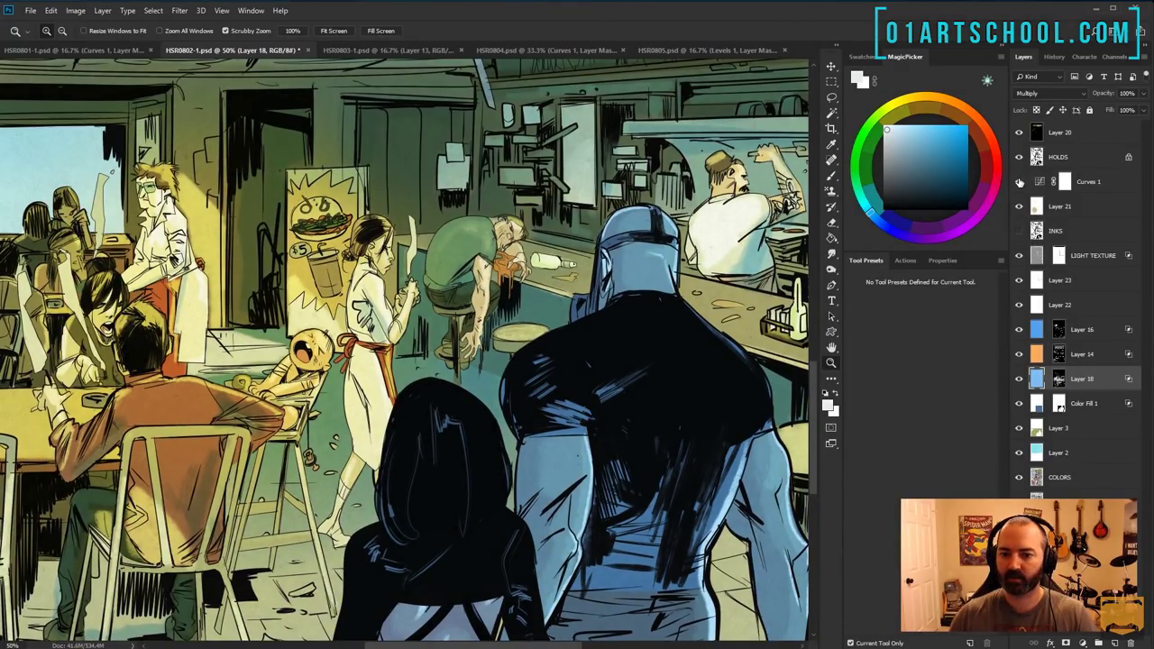
{"action": "left_click", "coordinate": [1020, 181]}
{"action": "left_click", "coordinate": [1019, 182]}
- Open the Curves 1 settings, examine the curve's lower and upper points, and check the adjustment's effect on the diner panel
{"action": "double_click", "coordinate": [1040, 181]}
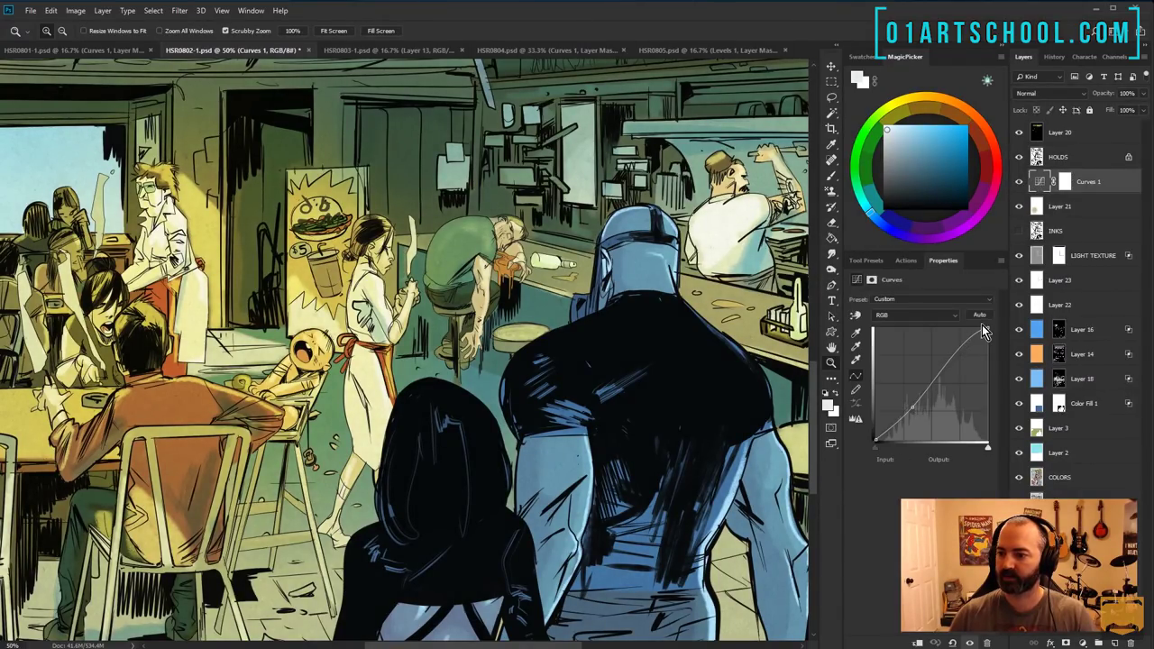
{"action": "left_click", "coordinate": [910, 405]}
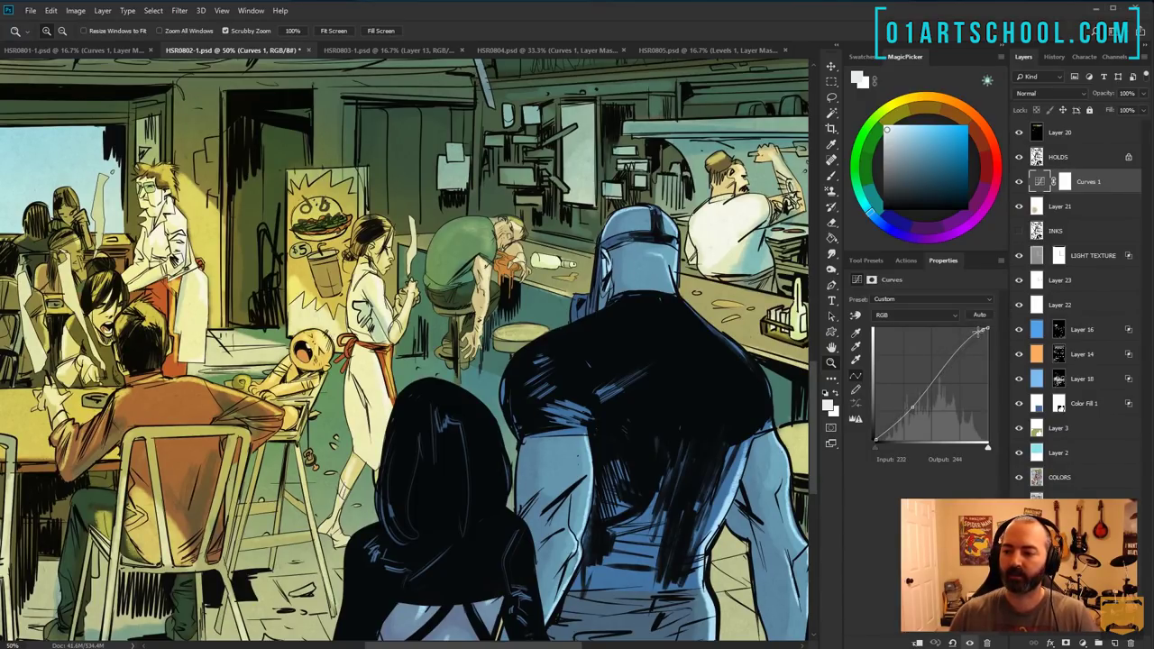
{"action": "left_click", "coordinate": [979, 328]}
{"action": "left_click_drag", "start_coordinate": [980, 328], "coordinate": [976, 332]}
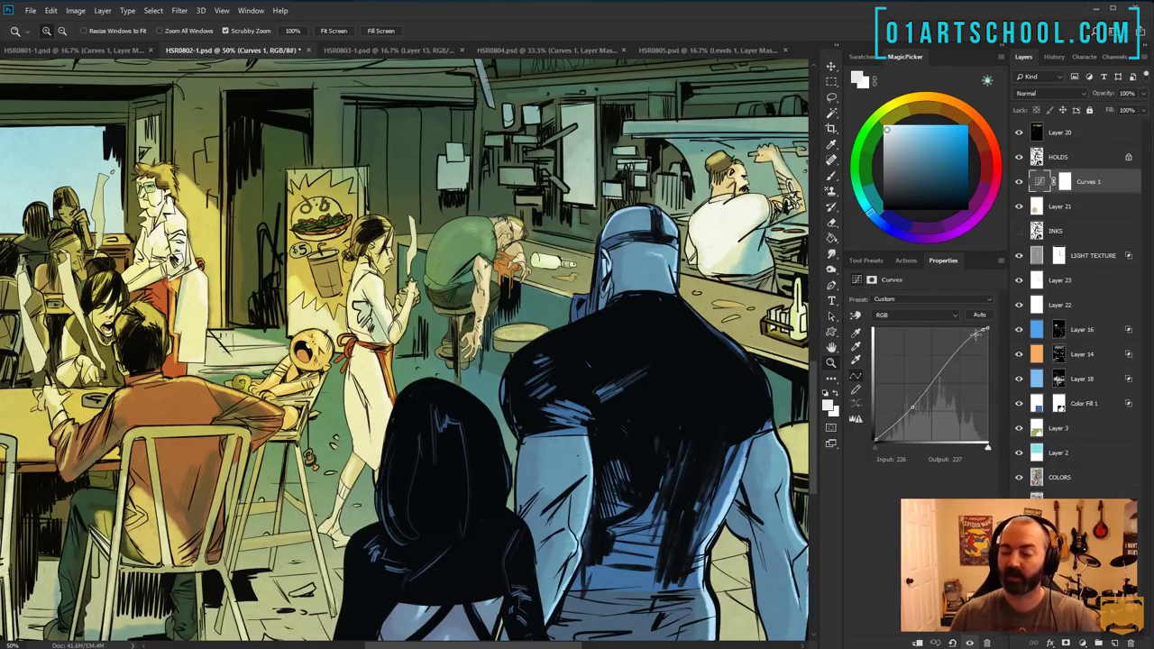
{"action": "left_click", "coordinate": [1019, 182]}
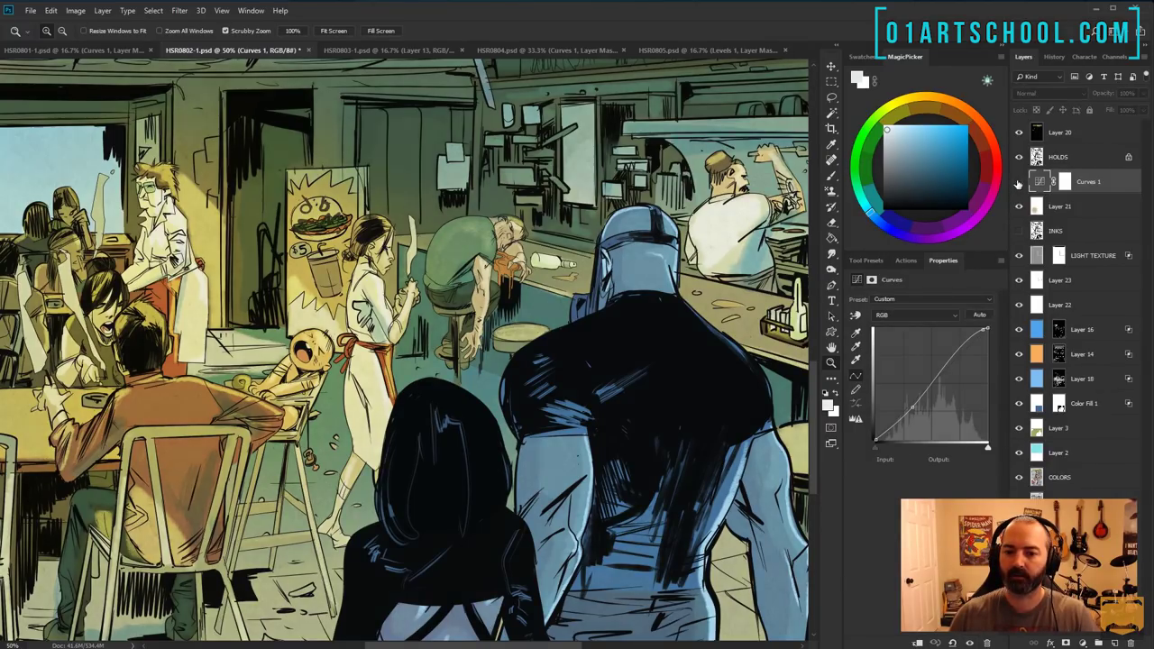
{"action": "left_click", "coordinate": [1019, 182]}
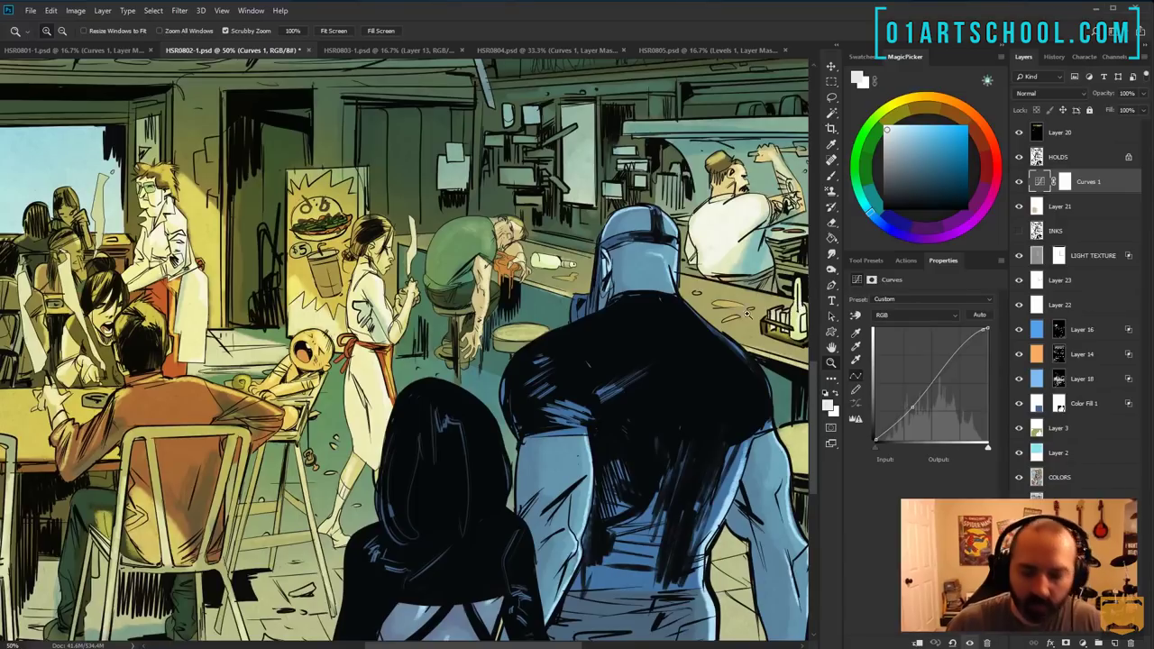
- Compare all the page's panels in a wider view with and without Curves 1, leaving the adjustment visible
{"action": "left_click", "coordinate": [651, 308], "text": "alt"}
{"action": "left_click", "coordinate": [539, 286], "text": "alt"}
{"action": "left_click_drag", "start_coordinate": [571, 192], "coordinate": [496, 388]}
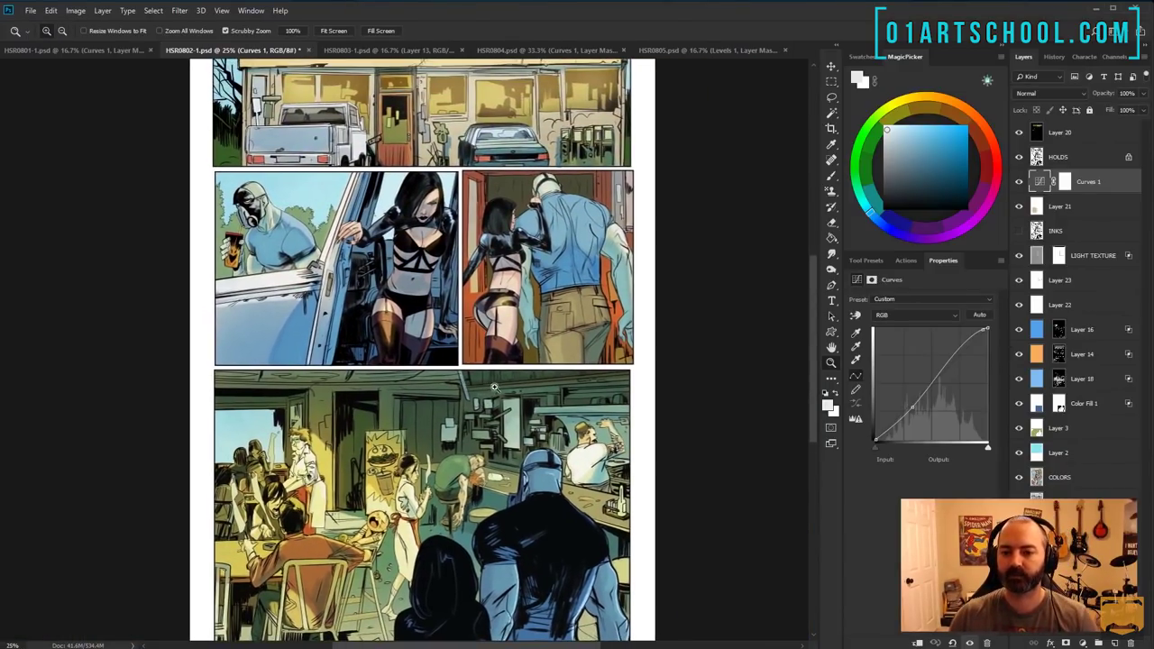
{"action": "left_click", "coordinate": [1019, 182]}
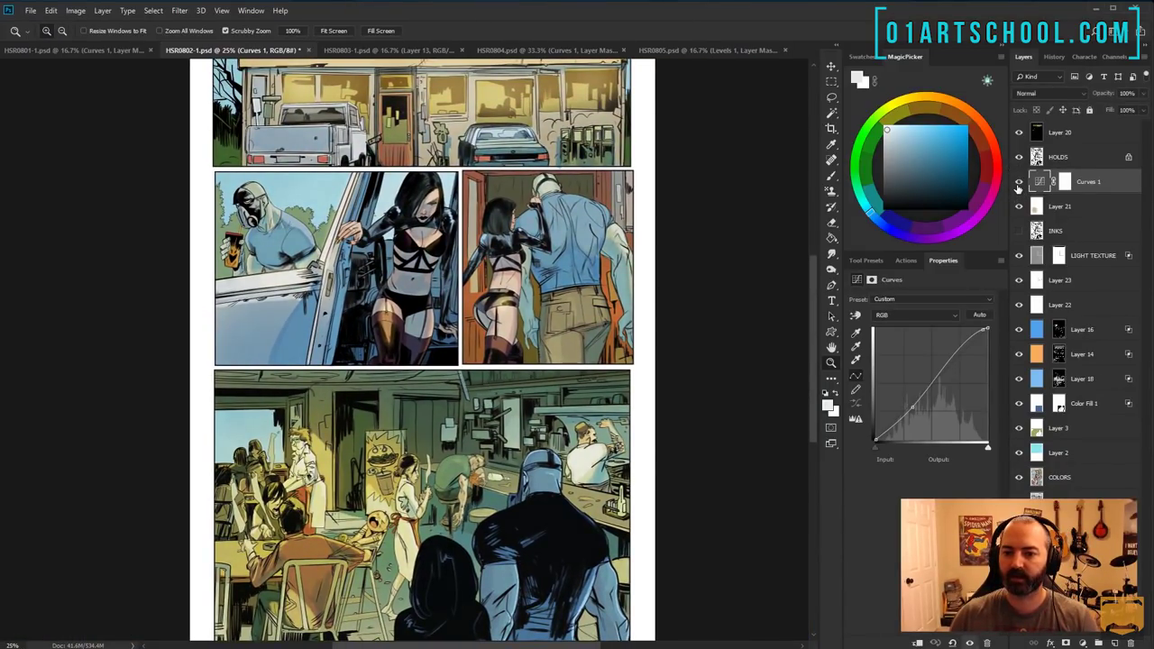
{"action": "left_click", "coordinate": [1018, 182]}
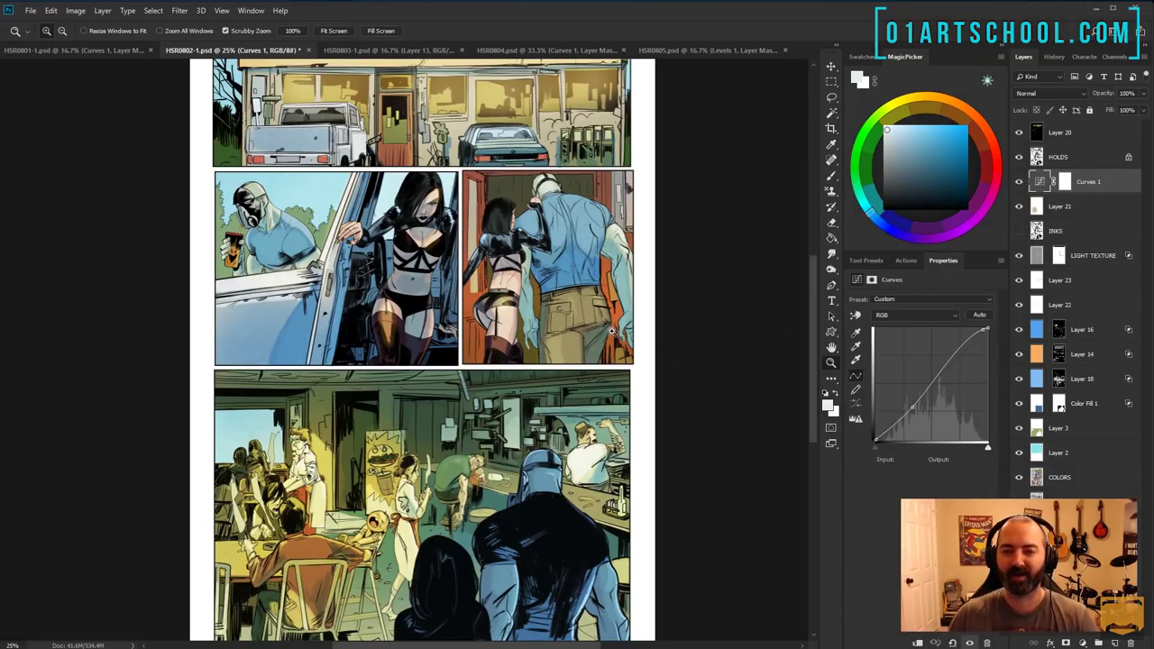
{"action": "left_click", "coordinate": [442, 298], "text": "alt"}
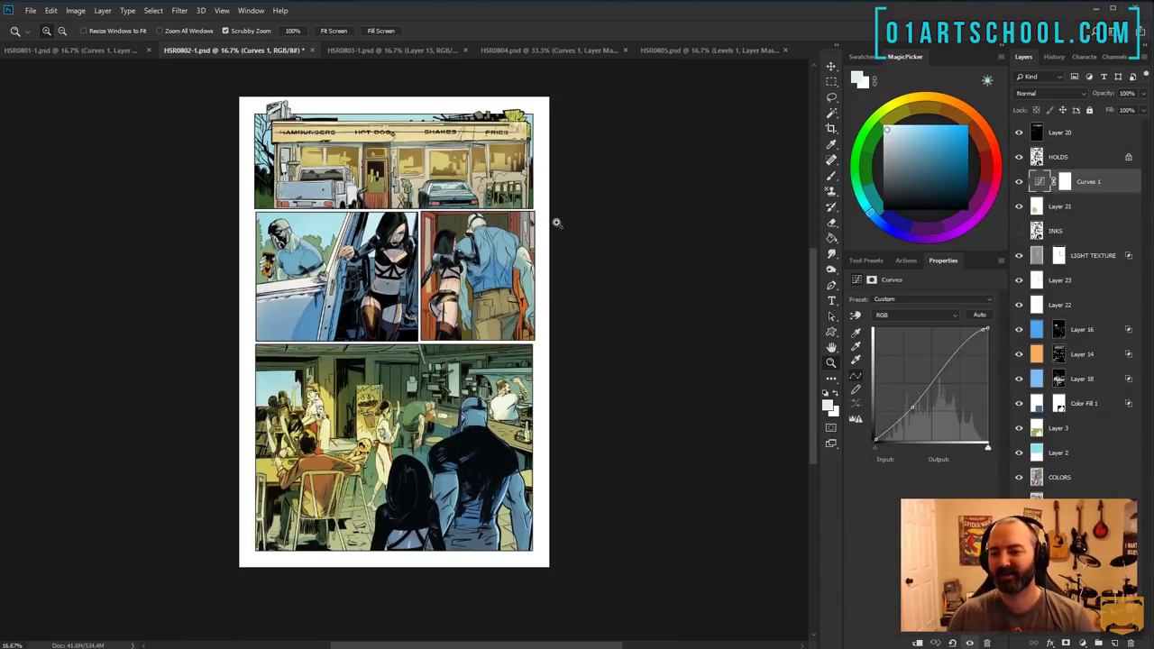